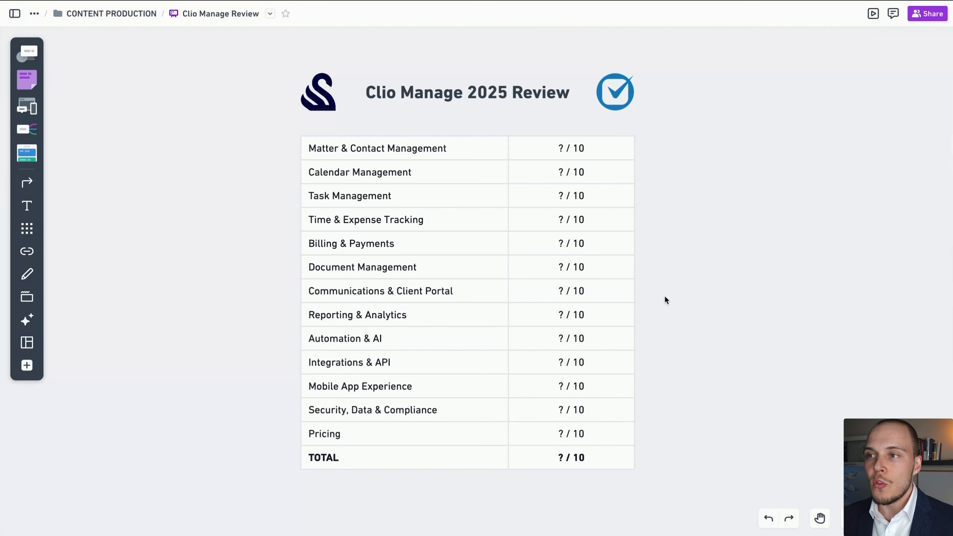
- Look over the Clio Manage 2025 Review criteria table and the product list on the Clio website
{"action": "mouse_move", "coordinate": [665, 354]}
{"action": "left_mouse_down"}
{"action": "mouse_move", "coordinate": [631, 203]}
{"action": "mouse_move", "coordinate": [592, 312]}
{"action": "mouse_move", "coordinate": [589, 432]}
{"action": "left_mouse_up"}
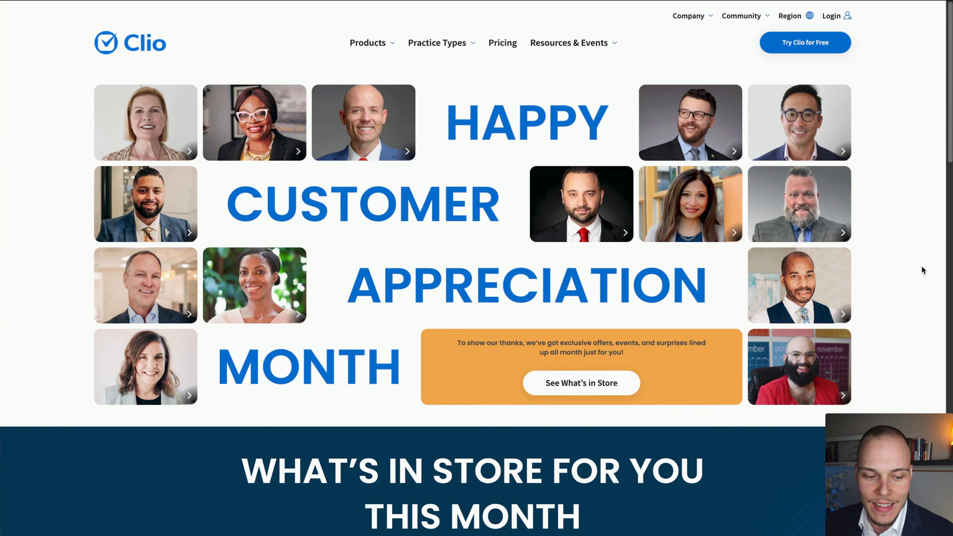
{"action": "mouse_move", "coordinate": [371, 54]}
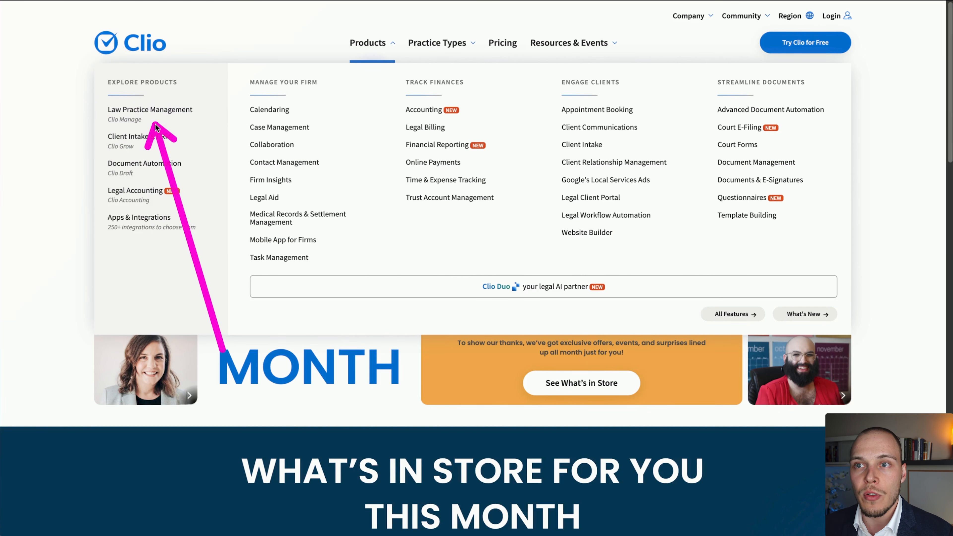
{"action": "left_click", "coordinate": [378, 49]}
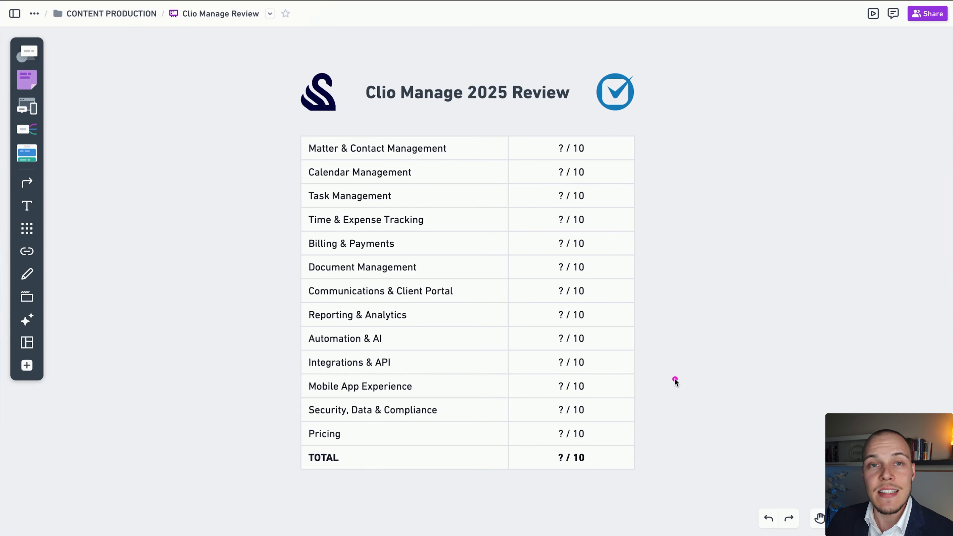
{"action": "mouse_move", "coordinate": [676, 381]}
{"action": "left_mouse_down"}
{"action": "mouse_move", "coordinate": [347, 177]}
{"action": "mouse_move", "coordinate": [320, 188]}
{"action": "mouse_move", "coordinate": [460, 149]}
{"action": "mouse_move", "coordinate": [425, 164]}
{"action": "left_mouse_up"}
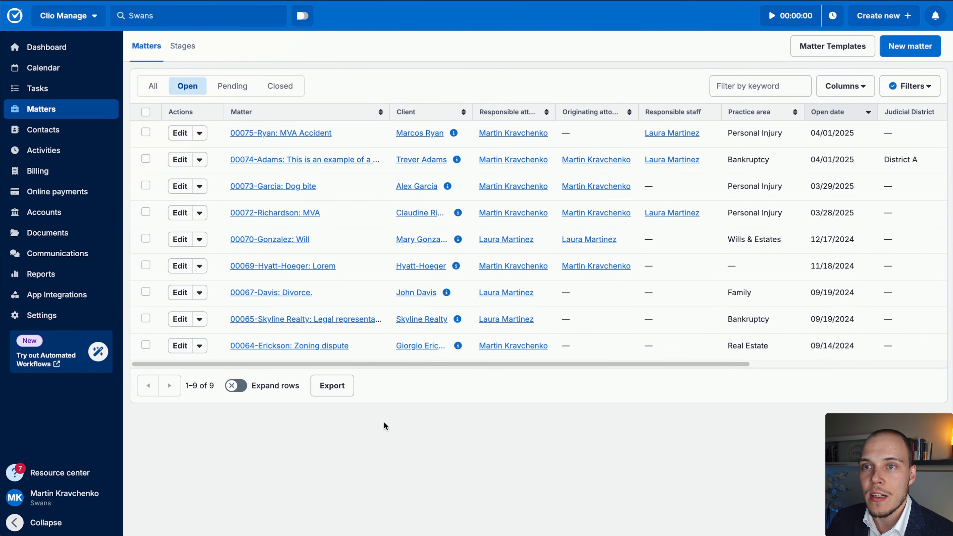
- Examine the open matters list in Clio Manage, from the matter names across the attorney, staff and open date columns
{"action": "mouse_move", "coordinate": [347, 434]}
{"action": "left_mouse_down"}
{"action": "mouse_move", "coordinate": [21, 249]}
{"action": "mouse_move", "coordinate": [77, 50]}
{"action": "mouse_move", "coordinate": [41, 105]}
{"action": "mouse_move", "coordinate": [22, 316]}
{"action": "mouse_move", "coordinate": [68, 124]}
{"action": "mouse_move", "coordinate": [11, 366]}
{"action": "mouse_move", "coordinate": [17, 135]}
{"action": "mouse_move", "coordinate": [47, 121]}
{"action": "mouse_move", "coordinate": [137, 132]}
{"action": "left_mouse_up"}
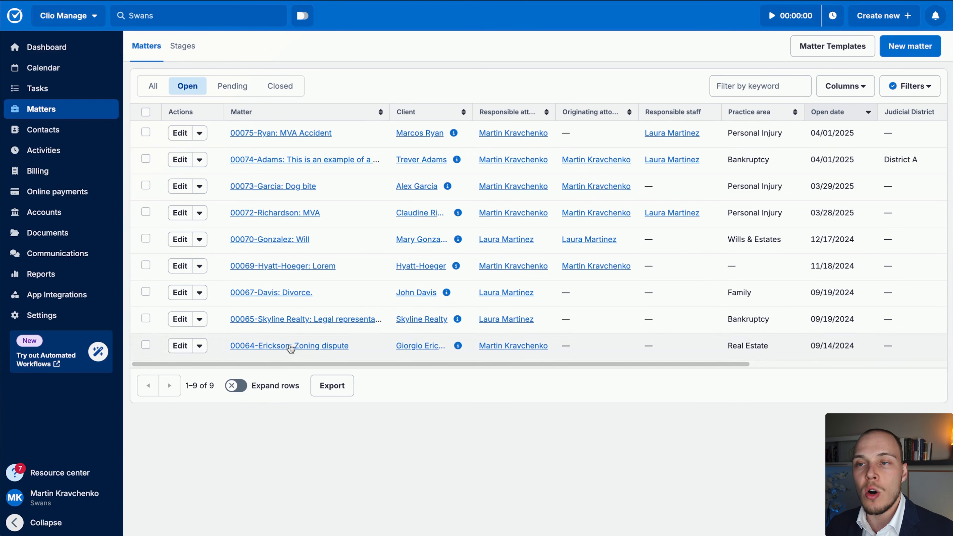
{"action": "mouse_move", "coordinate": [233, 445]}
{"action": "left_mouse_down"}
{"action": "mouse_move", "coordinate": [201, 176]}
{"action": "mouse_move", "coordinate": [336, 156]}
{"action": "mouse_move", "coordinate": [232, 64]}
{"action": "mouse_move", "coordinate": [202, 131]}
{"action": "mouse_move", "coordinate": [160, 71]}
{"action": "mouse_move", "coordinate": [161, 91]}
{"action": "mouse_move", "coordinate": [267, 92]}
{"action": "mouse_move", "coordinate": [424, 189]}
{"action": "mouse_move", "coordinate": [229, 188]}
{"action": "mouse_move", "coordinate": [312, 147]}
{"action": "mouse_move", "coordinate": [901, 224]}
{"action": "mouse_move", "coordinate": [228, 143]}
{"action": "mouse_move", "coordinate": [252, 146]}
{"action": "mouse_move", "coordinate": [242, 135]}
{"action": "mouse_move", "coordinate": [307, 157]}
{"action": "mouse_move", "coordinate": [318, 139]}
{"action": "mouse_move", "coordinate": [223, 150]}
{"action": "mouse_move", "coordinate": [285, 149]}
{"action": "mouse_move", "coordinate": [228, 144]}
{"action": "mouse_move", "coordinate": [267, 144]}
{"action": "left_mouse_up"}
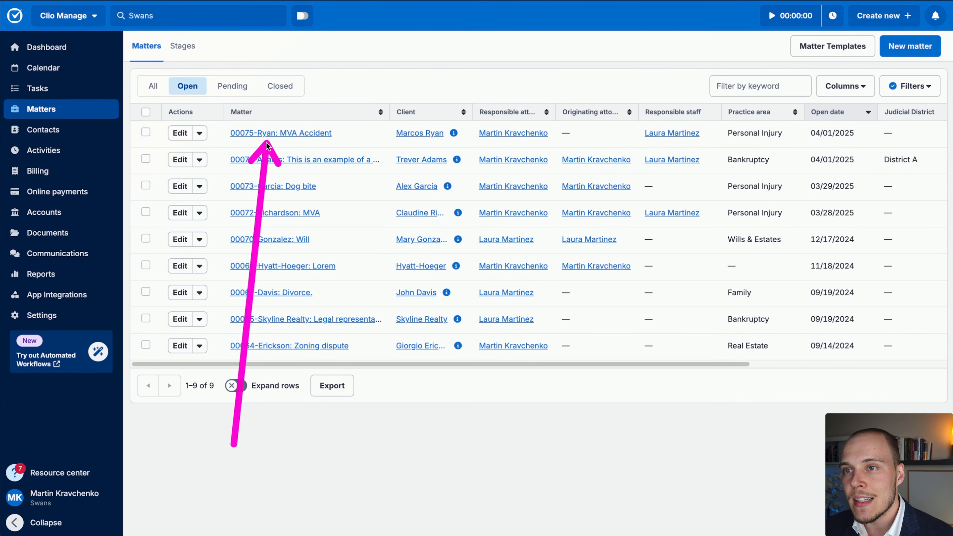
{"action": "mouse_move", "coordinate": [266, 146]}
{"action": "left_mouse_down"}
{"action": "mouse_move", "coordinate": [377, 101]}
{"action": "mouse_move", "coordinate": [402, 331]}
{"action": "mouse_move", "coordinate": [421, 124]}
{"action": "mouse_move", "coordinate": [420, 320]}
{"action": "mouse_move", "coordinate": [564, 262]}
{"action": "mouse_move", "coordinate": [655, 200]}
{"action": "mouse_move", "coordinate": [533, 113]}
{"action": "mouse_move", "coordinate": [602, 120]}
{"action": "mouse_move", "coordinate": [229, 130]}
{"action": "mouse_move", "coordinate": [568, 172]}
{"action": "mouse_move", "coordinate": [662, 137]}
{"action": "mouse_move", "coordinate": [580, 116]}
{"action": "mouse_move", "coordinate": [510, 146]}
{"action": "mouse_move", "coordinate": [579, 94]}
{"action": "mouse_move", "coordinate": [641, 132]}
{"action": "mouse_move", "coordinate": [713, 120]}
{"action": "mouse_move", "coordinate": [677, 116]}
{"action": "mouse_move", "coordinate": [659, 144]}
{"action": "mouse_move", "coordinate": [490, 133]}
{"action": "mouse_move", "coordinate": [601, 129]}
{"action": "mouse_move", "coordinate": [585, 136]}
{"action": "mouse_move", "coordinate": [559, 124]}
{"action": "mouse_move", "coordinate": [570, 133]}
{"action": "mouse_move", "coordinate": [564, 147]}
{"action": "left_mouse_up"}
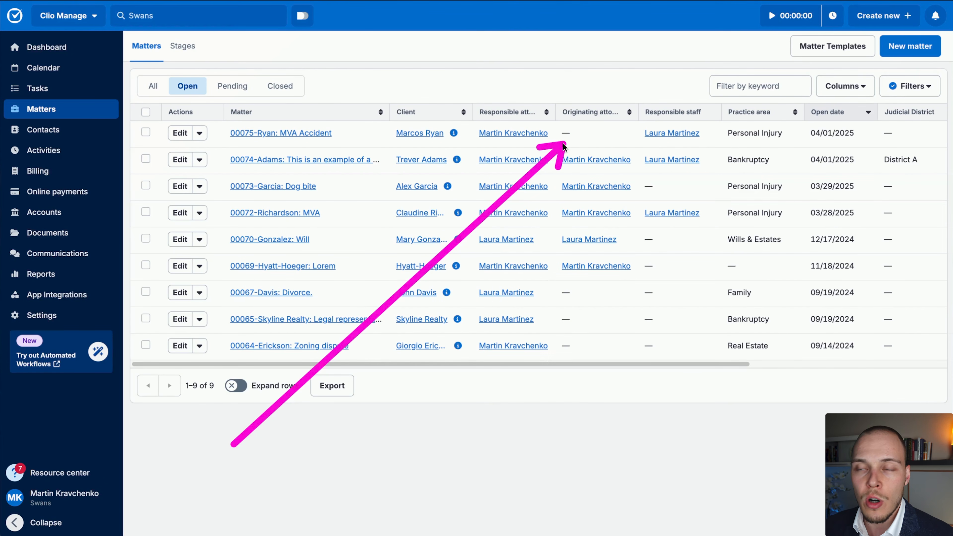
{"action": "mouse_move", "coordinate": [564, 146]}
{"action": "left_mouse_down"}
{"action": "mouse_move", "coordinate": [513, 143]}
{"action": "mouse_move", "coordinate": [555, 139]}
{"action": "mouse_move", "coordinate": [650, 157]}
{"action": "left_mouse_up"}
{"action": "mouse_move", "coordinate": [739, 421]}
{"action": "left_mouse_down"}
{"action": "mouse_move", "coordinate": [821, 96]}
{"action": "mouse_move", "coordinate": [846, 117]}
{"action": "left_mouse_up"}
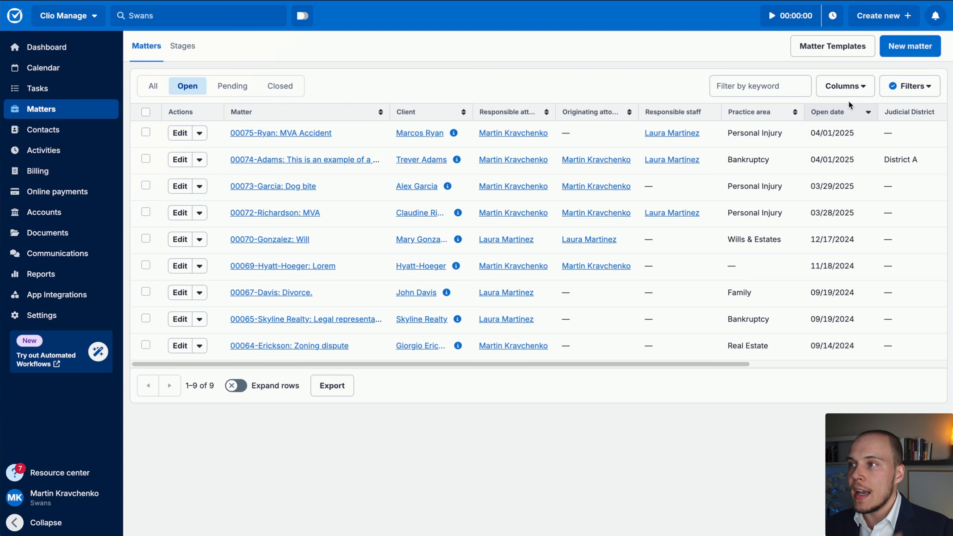
- View the matters list's column and custom field options, and examine the NPS custom field columns in the table
{"action": "left_click", "coordinate": [847, 87]}
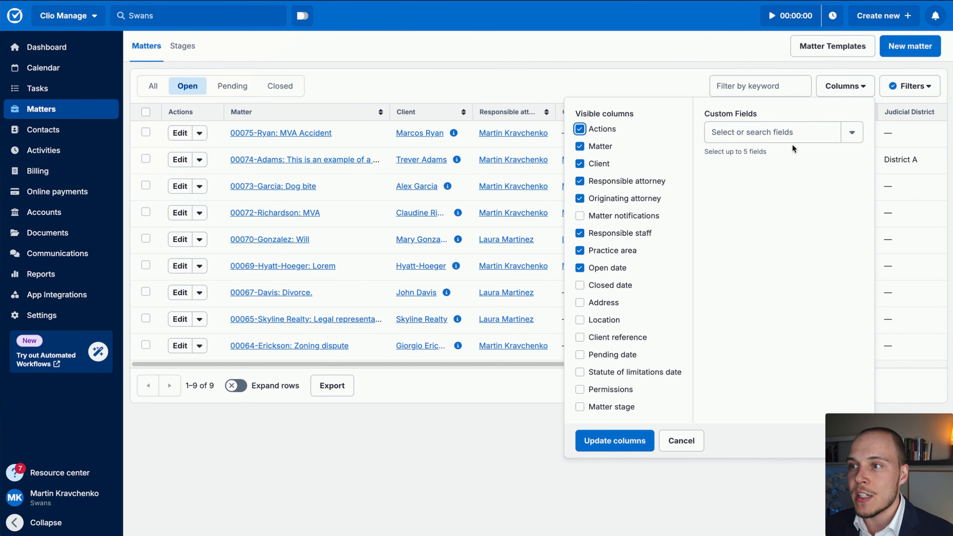
{"action": "mouse_move", "coordinate": [758, 270]}
{"action": "left_mouse_down"}
{"action": "mouse_move", "coordinate": [639, 117]}
{"action": "mouse_move", "coordinate": [617, 285]}
{"action": "mouse_move", "coordinate": [638, 373]}
{"action": "mouse_move", "coordinate": [617, 74]}
{"action": "mouse_move", "coordinate": [620, 401]}
{"action": "mouse_move", "coordinate": [639, 437]}
{"action": "mouse_move", "coordinate": [760, 300]}
{"action": "mouse_move", "coordinate": [760, 117]}
{"action": "mouse_move", "coordinate": [767, 147]}
{"action": "left_mouse_up"}
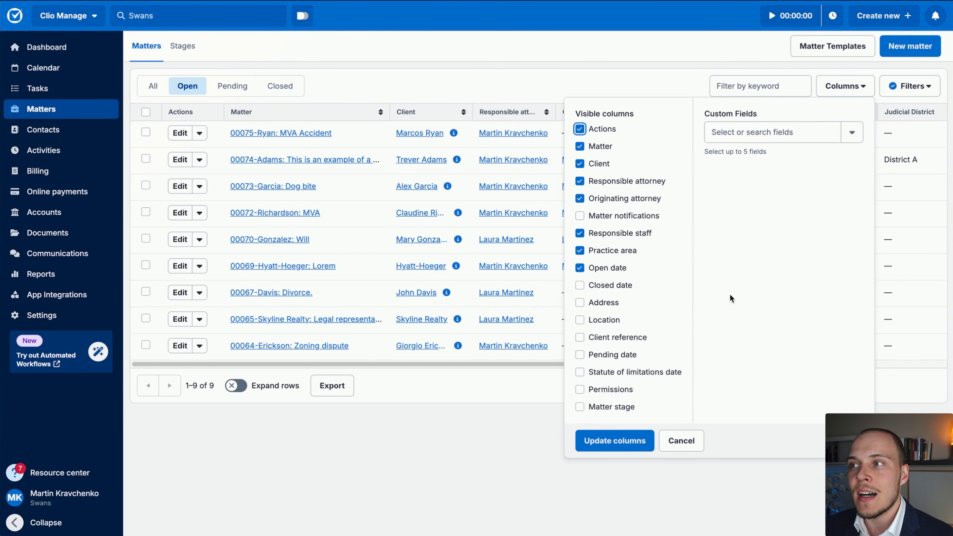
{"action": "scroll", "coordinate": [710, 237], "scroll_direction": "right", "scroll_amount": 10}
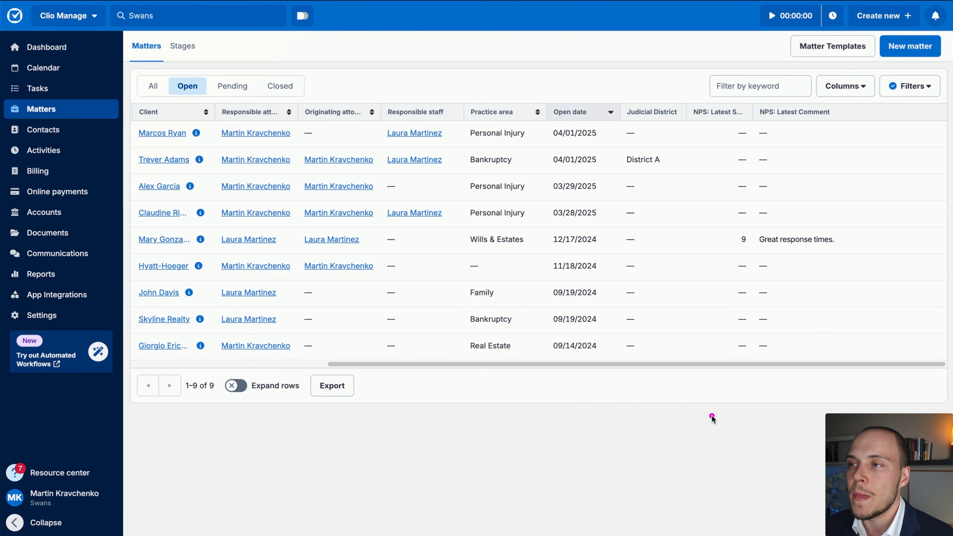
{"action": "mouse_move", "coordinate": [712, 417]}
{"action": "left_mouse_down"}
{"action": "mouse_move", "coordinate": [651, 160]}
{"action": "mouse_move", "coordinate": [811, 122]}
{"action": "mouse_move", "coordinate": [681, 122]}
{"action": "mouse_move", "coordinate": [712, 139]}
{"action": "mouse_move", "coordinate": [639, 123]}
{"action": "mouse_move", "coordinate": [743, 118]}
{"action": "mouse_move", "coordinate": [715, 131]}
{"action": "mouse_move", "coordinate": [722, 121]}
{"action": "mouse_move", "coordinate": [719, 129]}
{"action": "mouse_move", "coordinate": [790, 148]}
{"action": "mouse_move", "coordinate": [784, 121]}
{"action": "mouse_move", "coordinate": [791, 132]}
{"action": "mouse_move", "coordinate": [747, 282]}
{"action": "mouse_move", "coordinate": [745, 251]}
{"action": "mouse_move", "coordinate": [627, 99]}
{"action": "mouse_move", "coordinate": [831, 264]}
{"action": "mouse_move", "coordinate": [788, 253]}
{"action": "left_mouse_up"}
{"action": "key", "text": "Escape"}
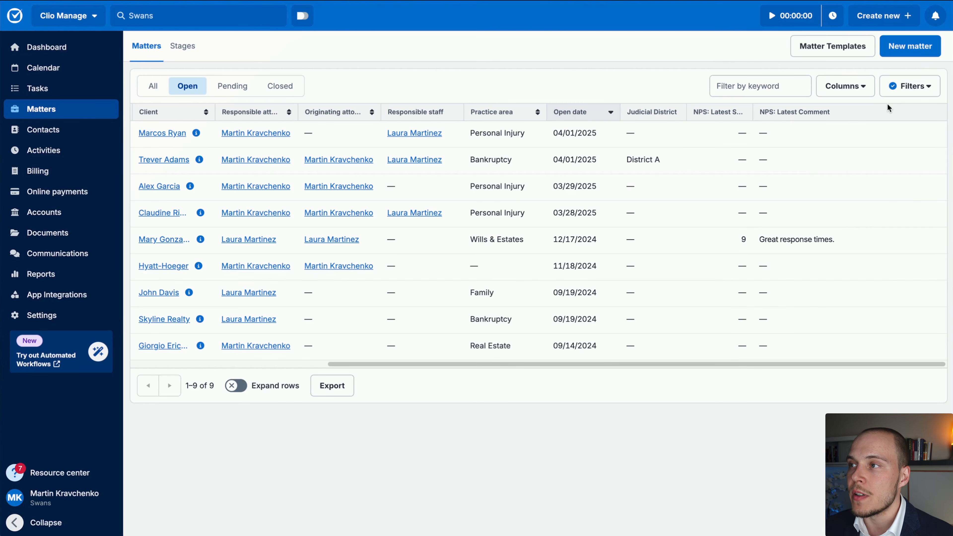
- Review the filters available for the matters list, down to the status date and custom field filters
{"action": "left_click", "coordinate": [905, 90]}
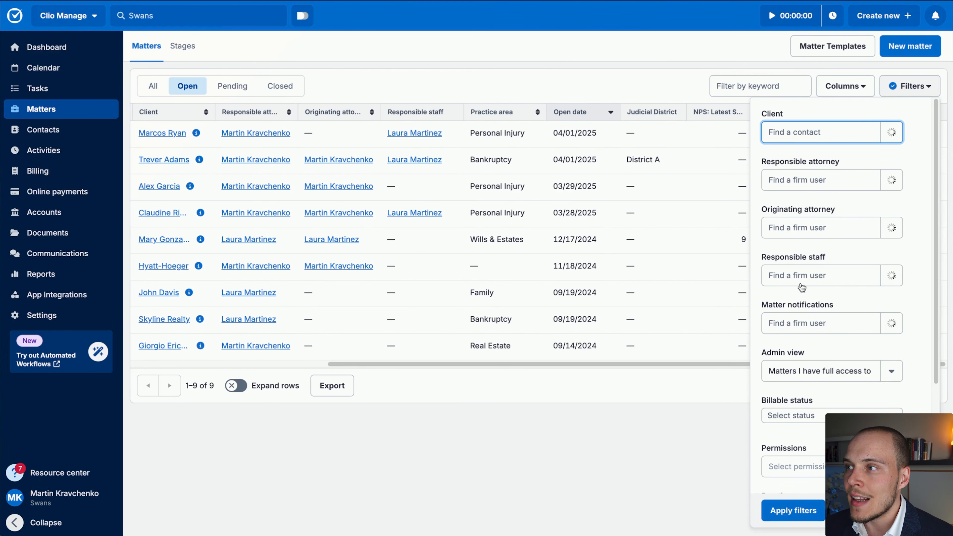
{"action": "scroll", "coordinate": [813, 300], "scroll_direction": "down", "scroll_amount": 4}
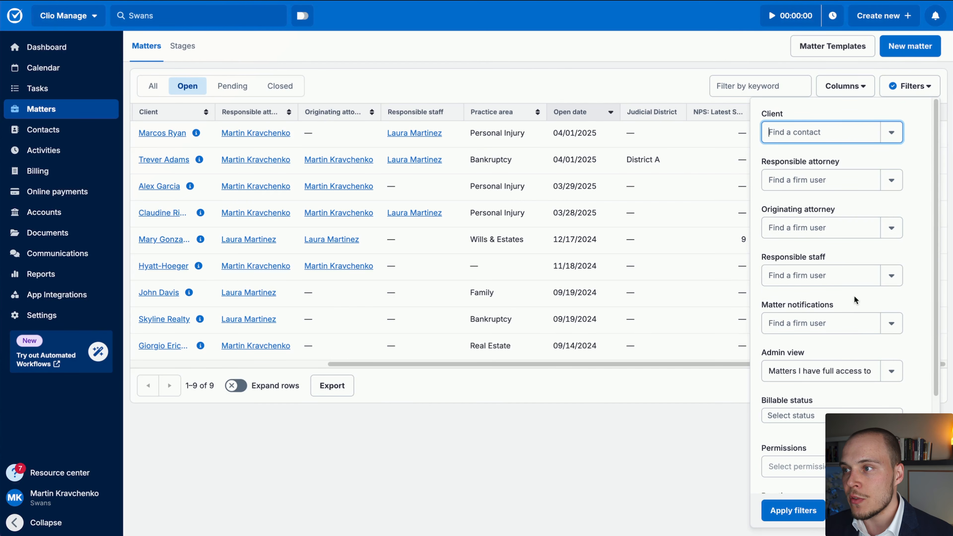
{"action": "left_click", "coordinate": [909, 273]}
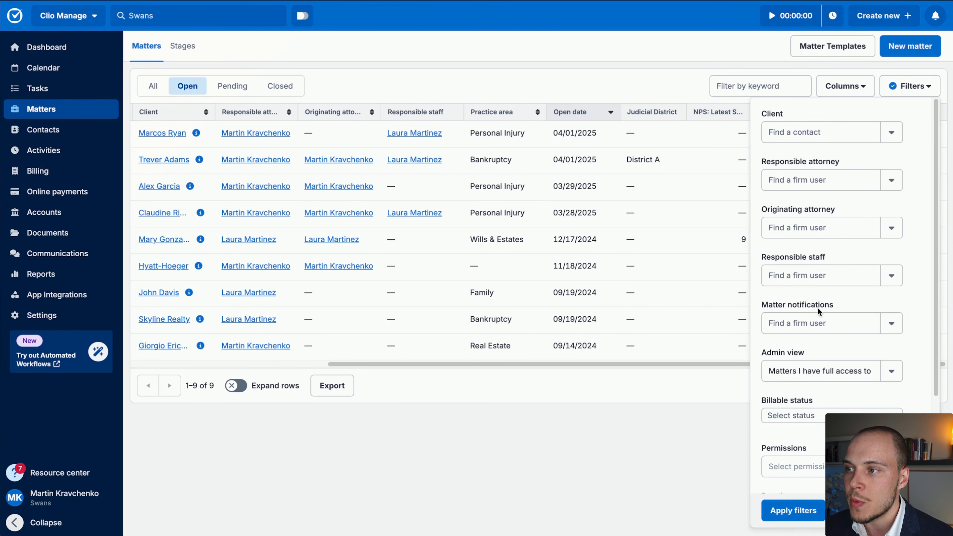
{"action": "scroll", "coordinate": [818, 307], "scroll_direction": "down", "scroll_amount": 5}
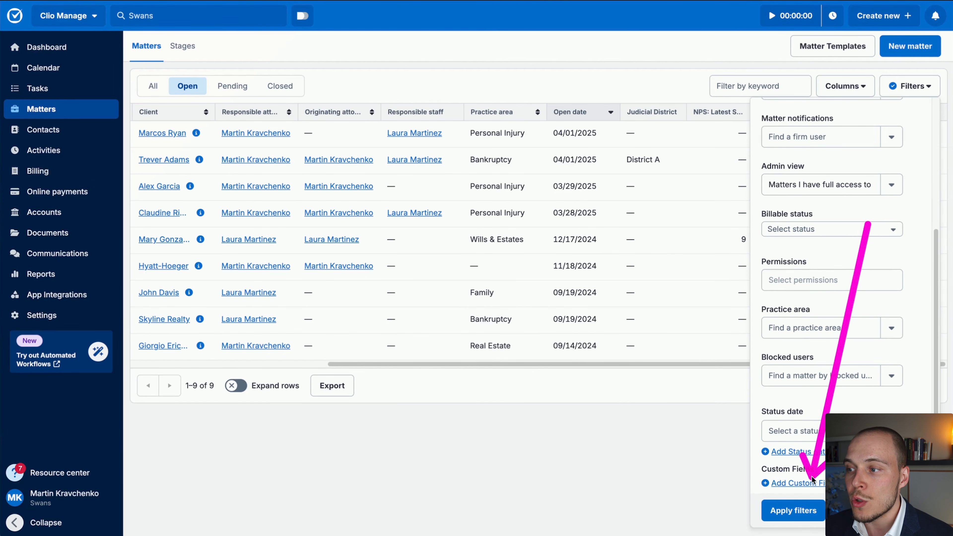
{"action": "left_click", "coordinate": [657, 446]}
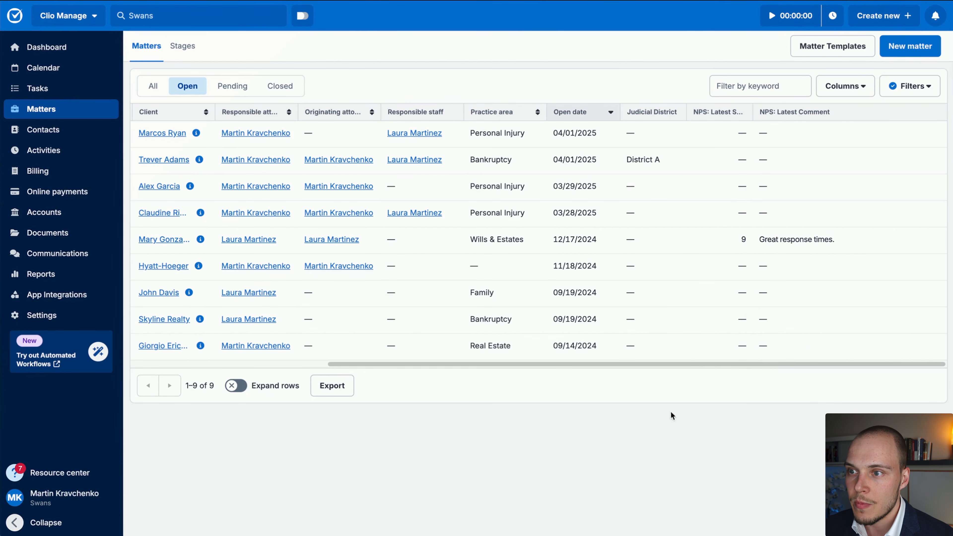
{"action": "scroll", "coordinate": [678, 291], "scroll_direction": "left", "scroll_amount": 5}
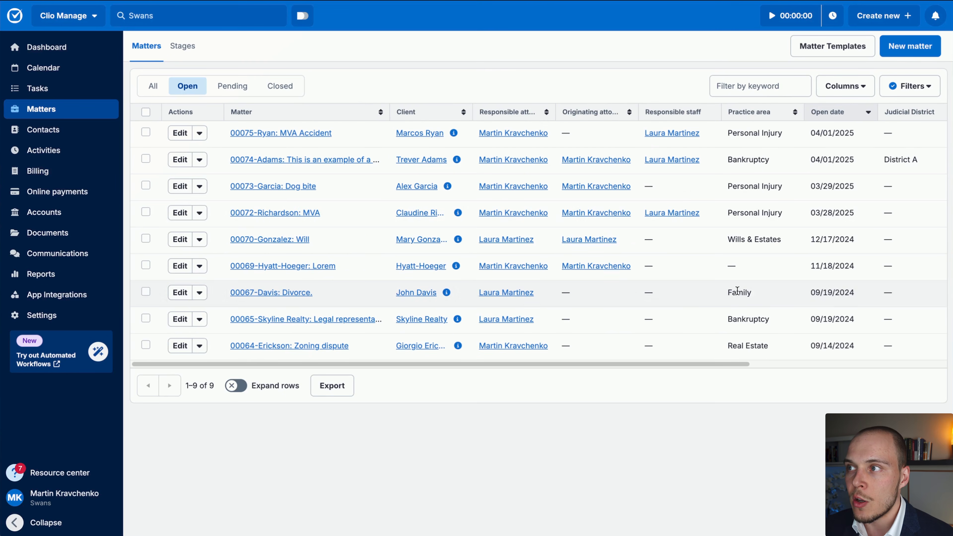
- Check the matters list's filter and column options once more without changing them
{"action": "left_click", "coordinate": [926, 87]}
{"action": "left_click", "coordinate": [925, 87]}
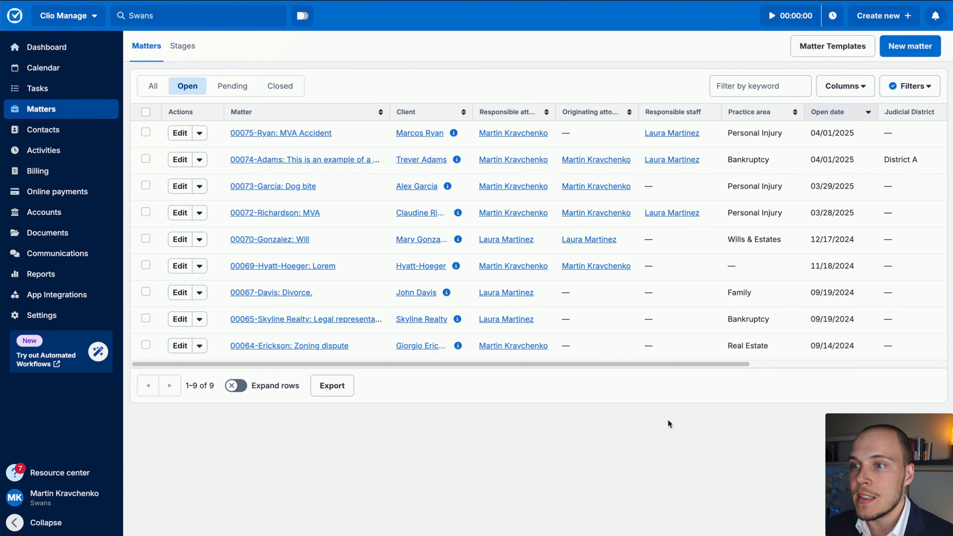
{"action": "left_click", "coordinate": [904, 92]}
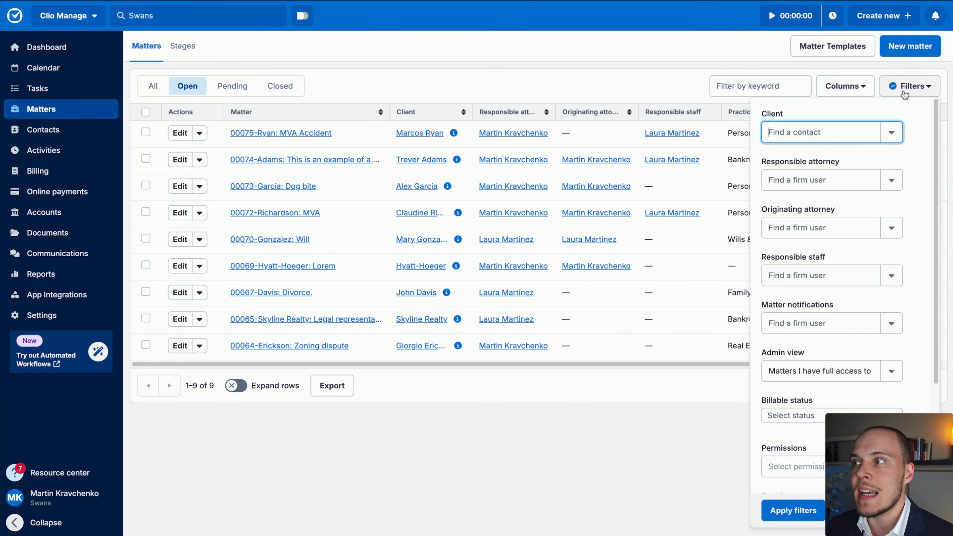
{"action": "left_click", "coordinate": [846, 88]}
{"action": "left_click", "coordinate": [534, 88]}
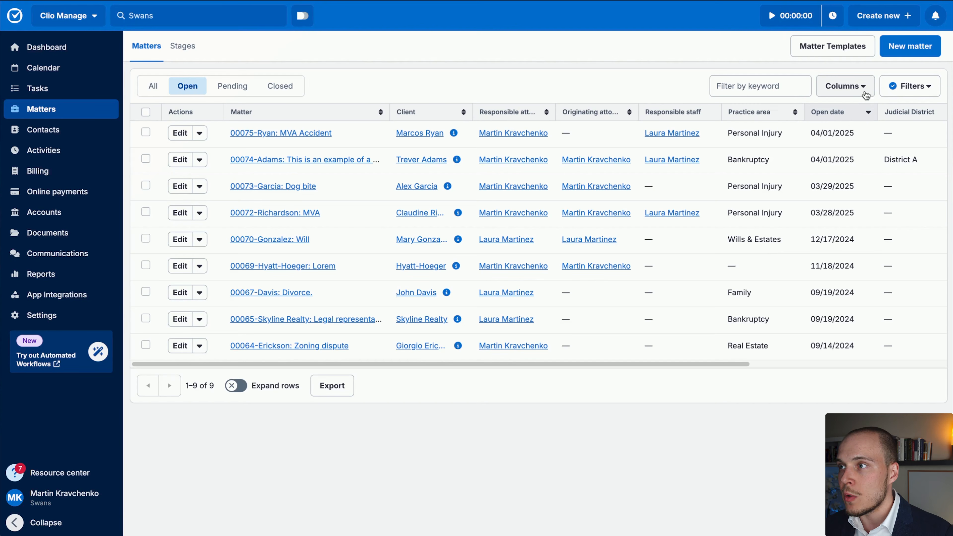
{"action": "left_click", "coordinate": [910, 86]}
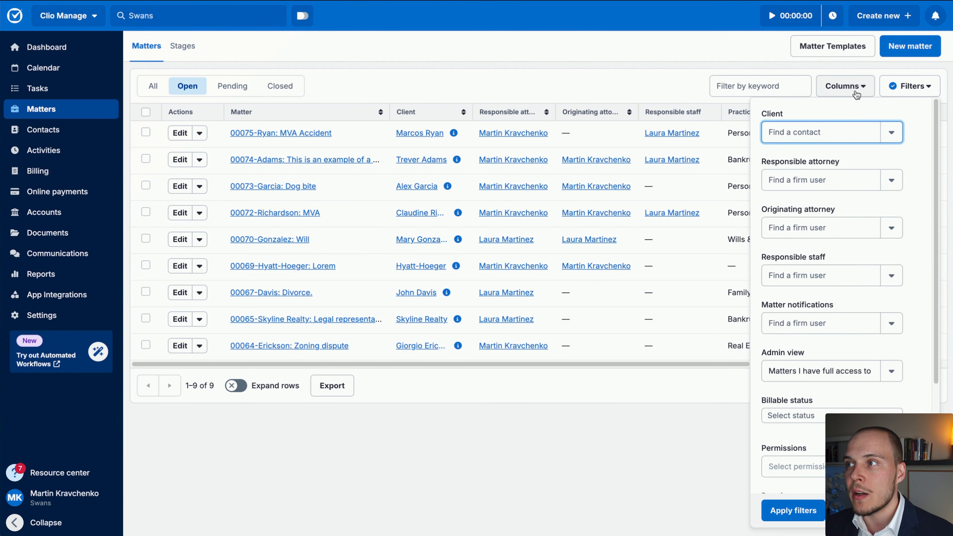
{"action": "left_click", "coordinate": [599, 80]}
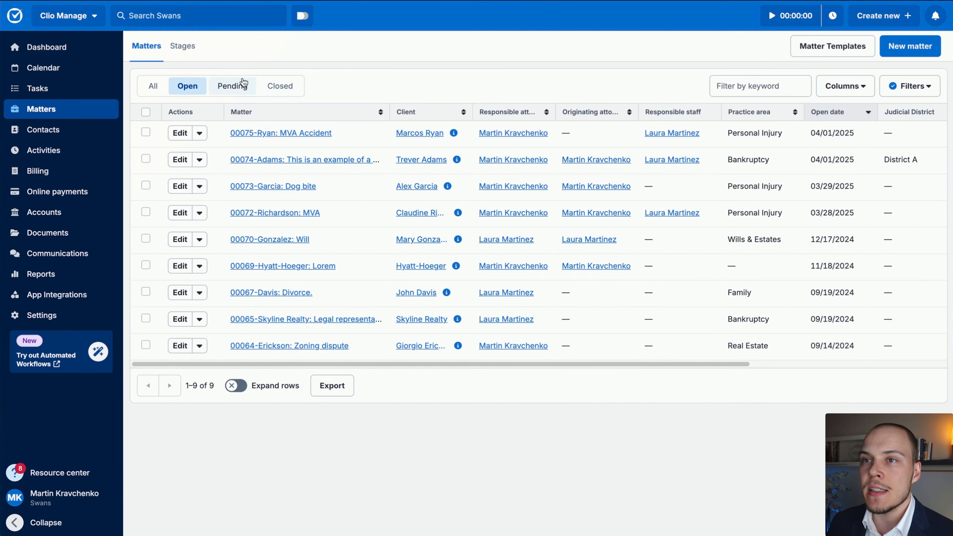
- Switch from the matters list to the stages board and show the stages for the Personal Injury practice area
{"action": "mouse_move", "coordinate": [289, 416]}
{"action": "left_mouse_down"}
{"action": "mouse_move", "coordinate": [260, 266]}
{"action": "mouse_move", "coordinate": [193, 54]}
{"action": "mouse_move", "coordinate": [181, 50]}
{"action": "left_mouse_up"}
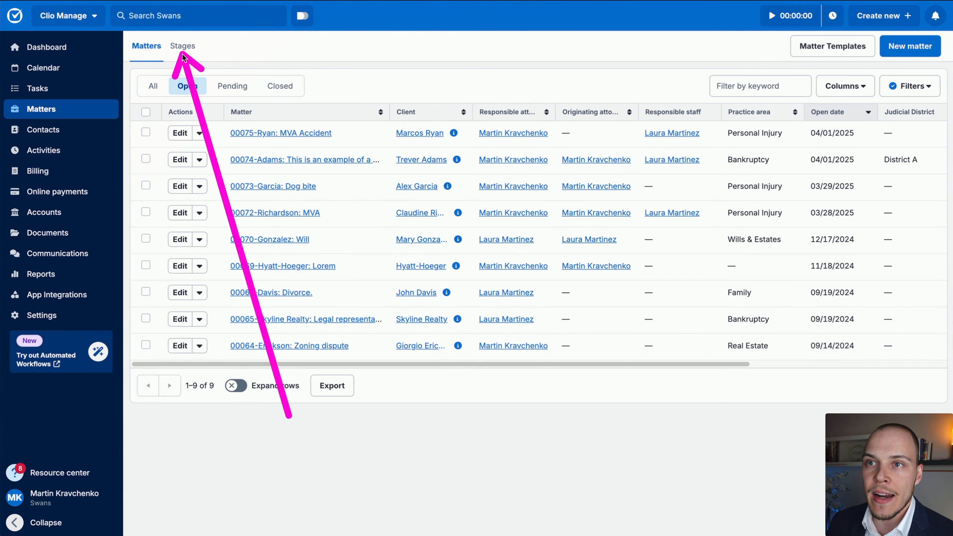
{"action": "left_click", "coordinate": [181, 50]}
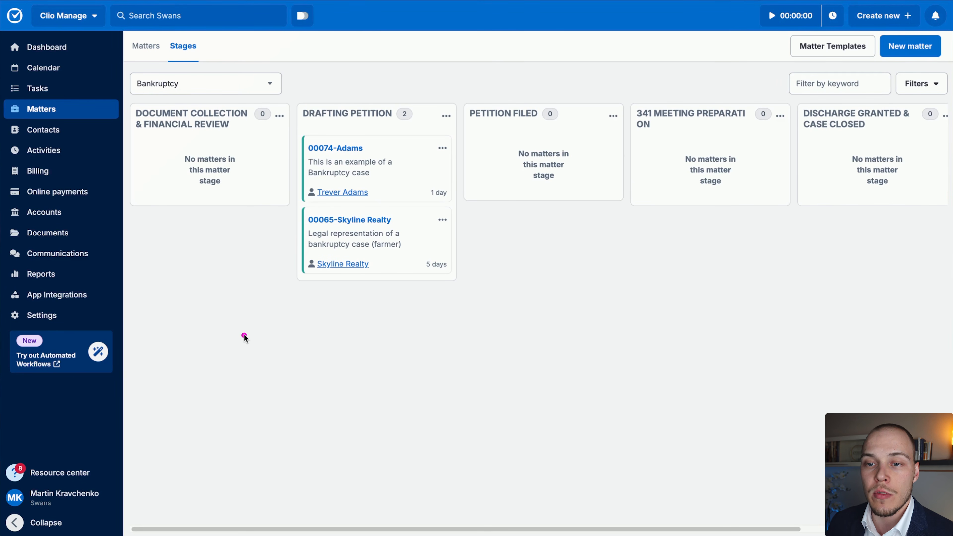
{"action": "mouse_move", "coordinate": [268, 373]}
{"action": "left_mouse_down"}
{"action": "mouse_move", "coordinate": [228, 153]}
{"action": "mouse_move", "coordinate": [198, 121]}
{"action": "mouse_move", "coordinate": [569, 129]}
{"action": "mouse_move", "coordinate": [830, 171]}
{"action": "left_mouse_up"}
{"action": "left_click", "coordinate": [218, 83]}
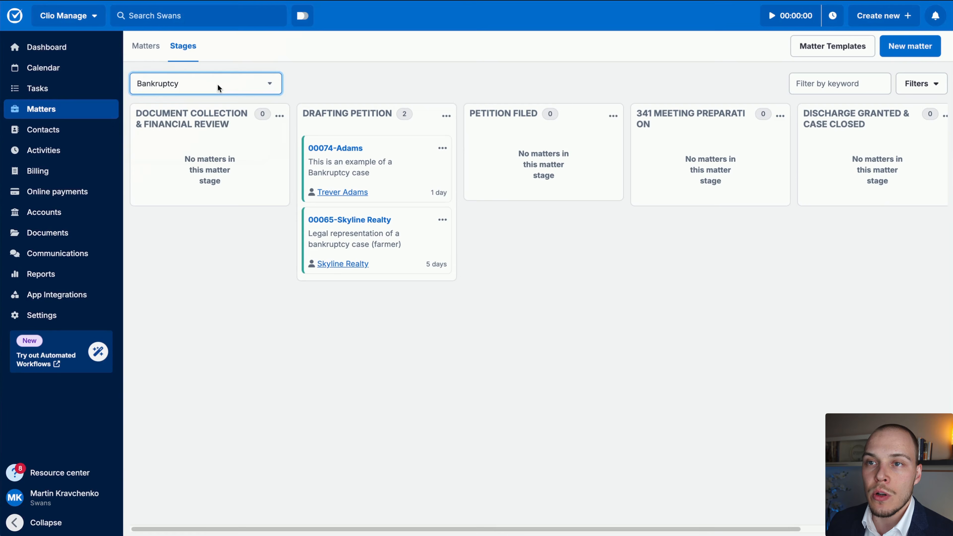
{"action": "left_click", "coordinate": [175, 131]}
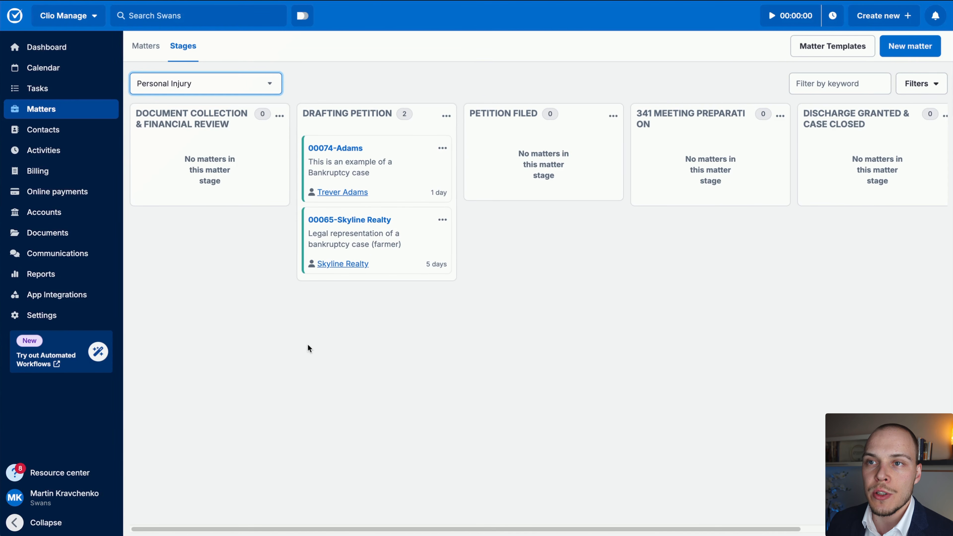
{"action": "mouse_move", "coordinate": [311, 330]}
{"action": "left_mouse_down"}
{"action": "mouse_move", "coordinate": [229, 132]}
{"action": "mouse_move", "coordinate": [349, 113]}
{"action": "mouse_move", "coordinate": [494, 122]}
{"action": "mouse_move", "coordinate": [513, 136]}
{"action": "mouse_move", "coordinate": [663, 117]}
{"action": "mouse_move", "coordinate": [779, 169]}
{"action": "mouse_move", "coordinate": [846, 127]}
{"action": "left_mouse_up"}
{"action": "mouse_move", "coordinate": [718, 145]}
{"action": "left_mouse_down"}
{"action": "mouse_move", "coordinate": [541, 151]}
{"action": "mouse_move", "coordinate": [707, 152]}
{"action": "left_mouse_up"}
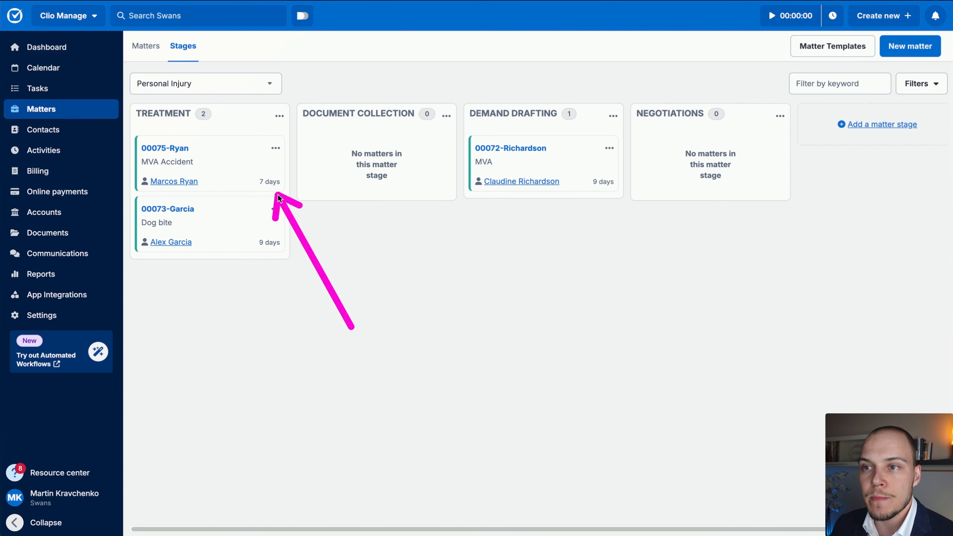
- Inspect the stages board's filters and Sort by choices, and the days shown on the matter cards
{"action": "left_click", "coordinate": [924, 84]}
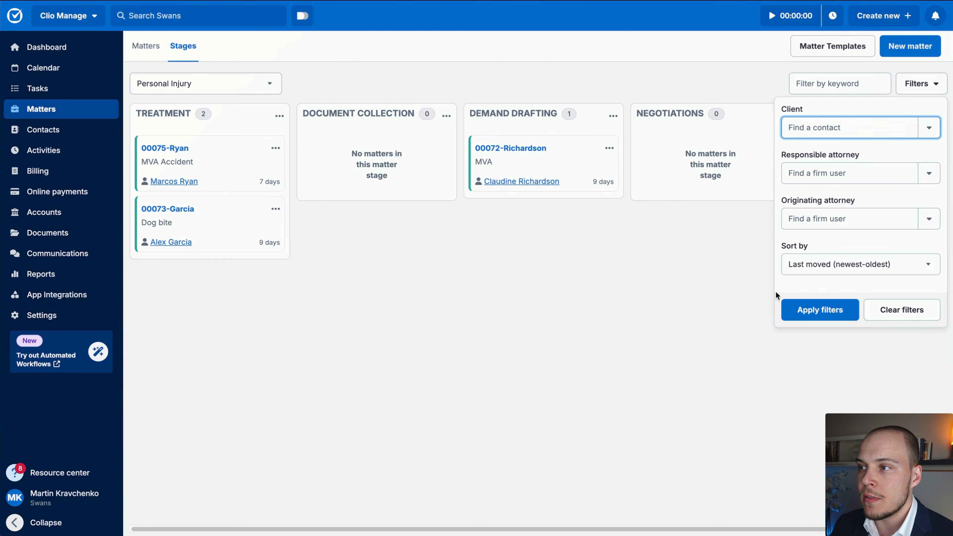
{"action": "left_click", "coordinate": [827, 264]}
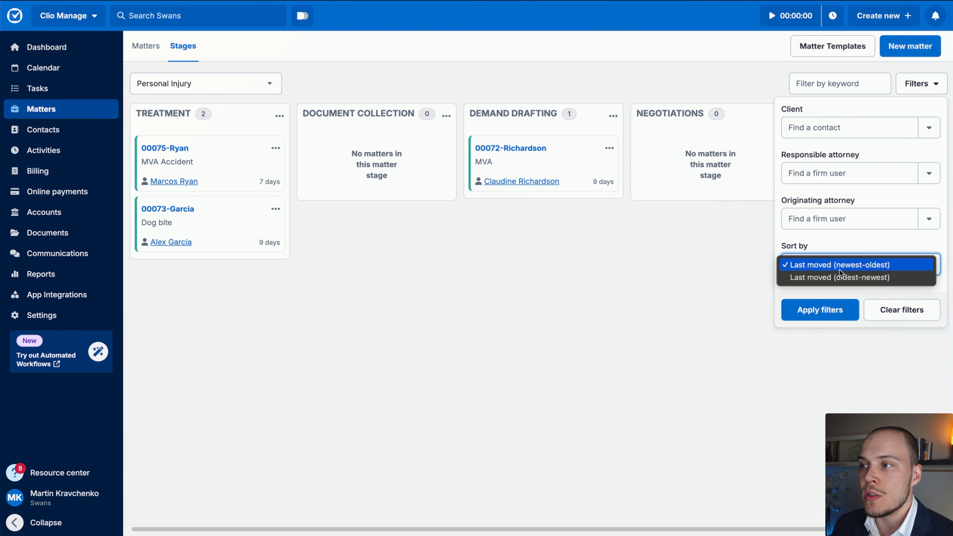
{"action": "left_click", "coordinate": [841, 245]}
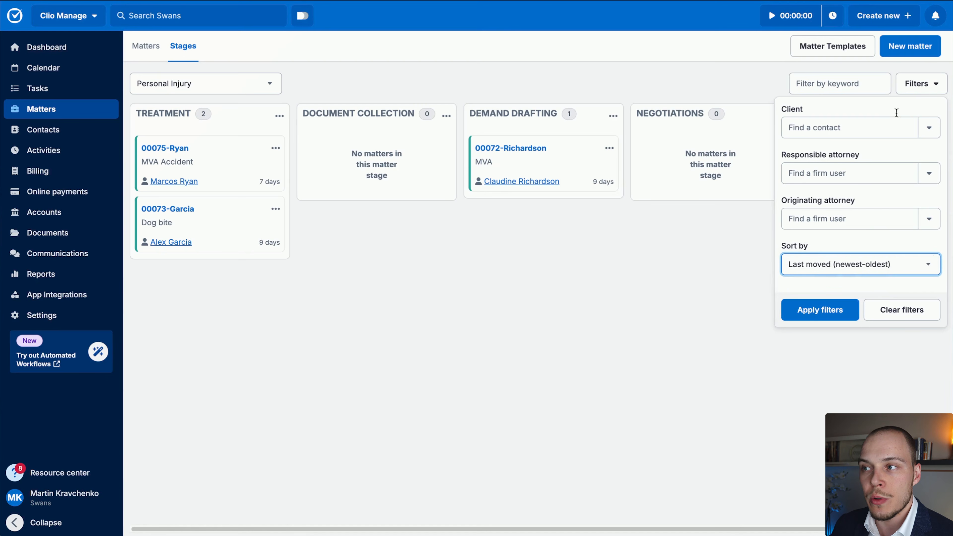
{"action": "left_click", "coordinate": [916, 86]}
{"action": "mouse_move", "coordinate": [320, 355]}
{"action": "left_mouse_down"}
{"action": "mouse_move", "coordinate": [213, 138]}
{"action": "mouse_move", "coordinate": [226, 197]}
{"action": "mouse_move", "coordinate": [231, 162]}
{"action": "mouse_move", "coordinate": [251, 166]}
{"action": "mouse_move", "coordinate": [227, 158]}
{"action": "mouse_move", "coordinate": [268, 187]}
{"action": "left_mouse_up"}
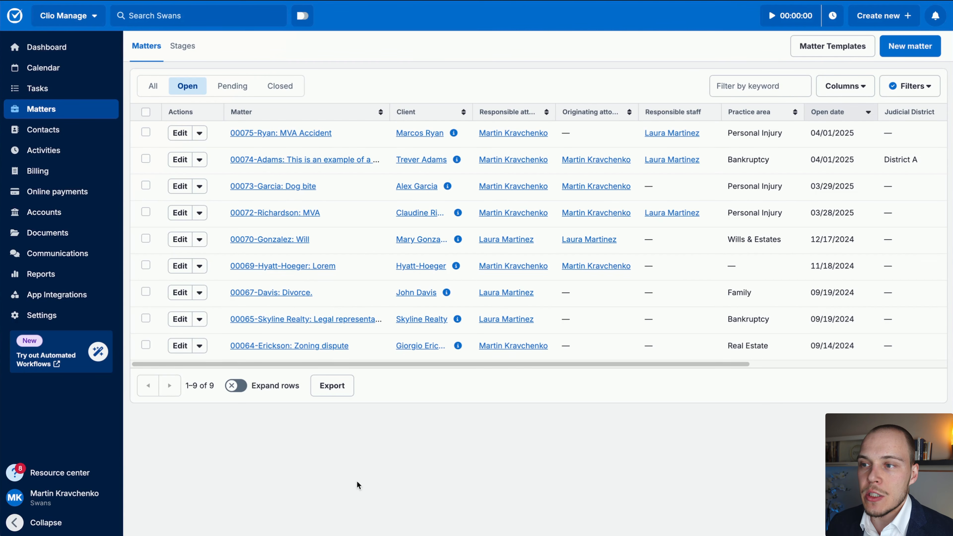
- Start a new matter and look over the Template information and Matter details sections of its form
{"action": "mouse_move", "coordinate": [534, 440]}
{"action": "left_mouse_down"}
{"action": "mouse_move", "coordinate": [273, 171]}
{"action": "mouse_move", "coordinate": [676, 137]}
{"action": "mouse_move", "coordinate": [814, 33]}
{"action": "mouse_move", "coordinate": [936, 26]}
{"action": "mouse_move", "coordinate": [883, 13]}
{"action": "mouse_move", "coordinate": [916, 49]}
{"action": "mouse_move", "coordinate": [909, 60]}
{"action": "left_mouse_up"}
{"action": "left_click", "coordinate": [910, 47]}
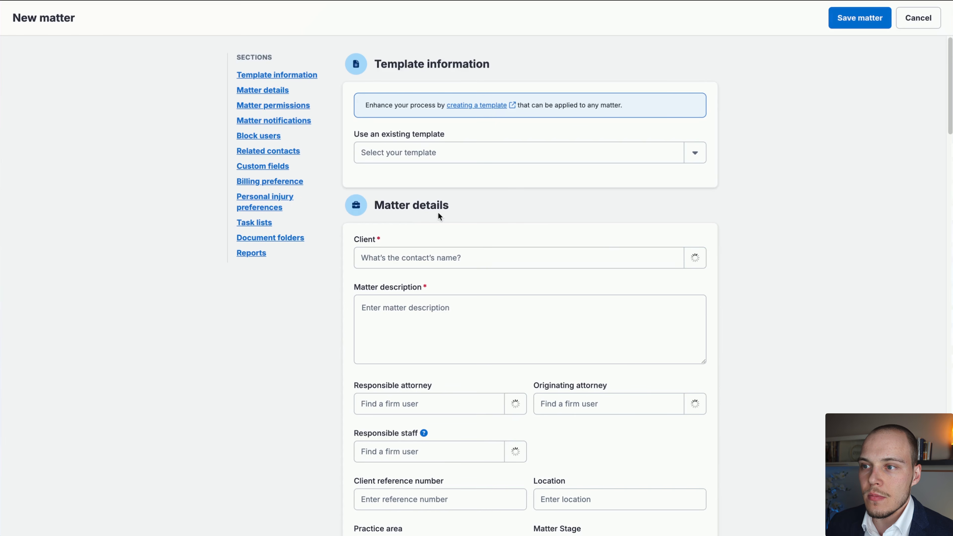
{"action": "mouse_move", "coordinate": [788, 324]}
{"action": "left_mouse_down"}
{"action": "mouse_move", "coordinate": [427, 63]}
{"action": "mouse_move", "coordinate": [506, 168]}
{"action": "mouse_move", "coordinate": [520, 164]}
{"action": "left_mouse_up"}
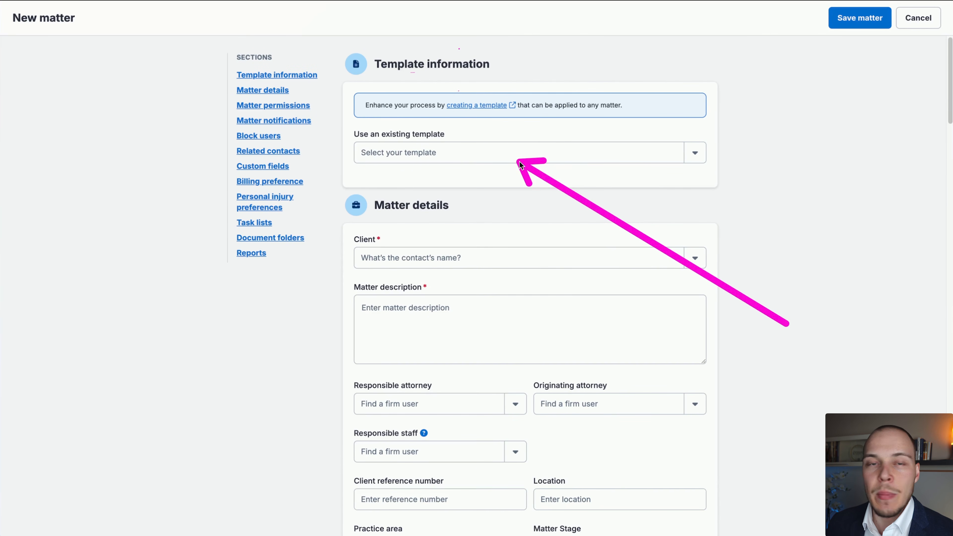
{"action": "scroll", "coordinate": [662, 197], "scroll_direction": "down", "scroll_amount": 2}
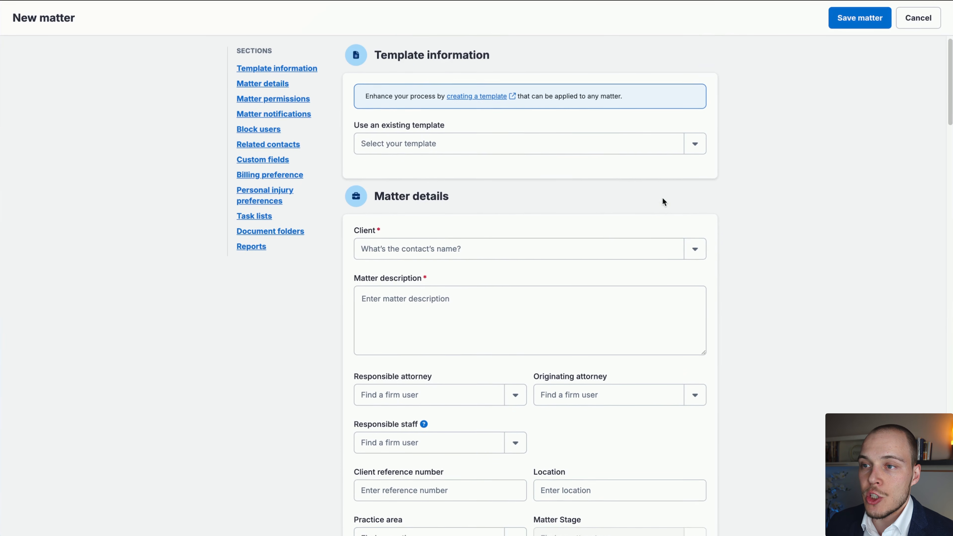
- Look through the existing contacts offered as client and the New contact form's fields, leaving without saving a contact
{"action": "scroll", "coordinate": [665, 198], "scroll_direction": "down", "scroll_amount": 3}
{"action": "left_click", "coordinate": [694, 148]}
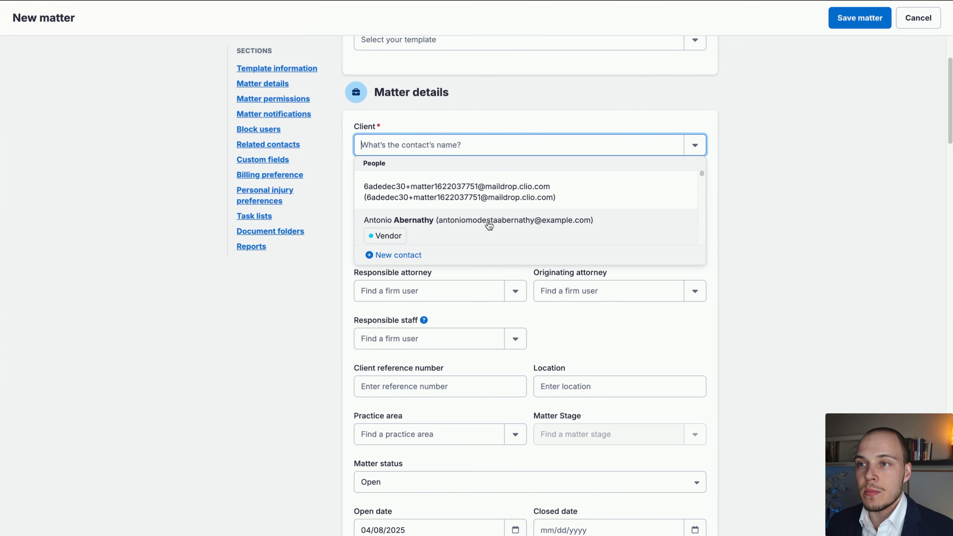
{"action": "scroll", "coordinate": [468, 215], "scroll_direction": "down", "scroll_amount": 3}
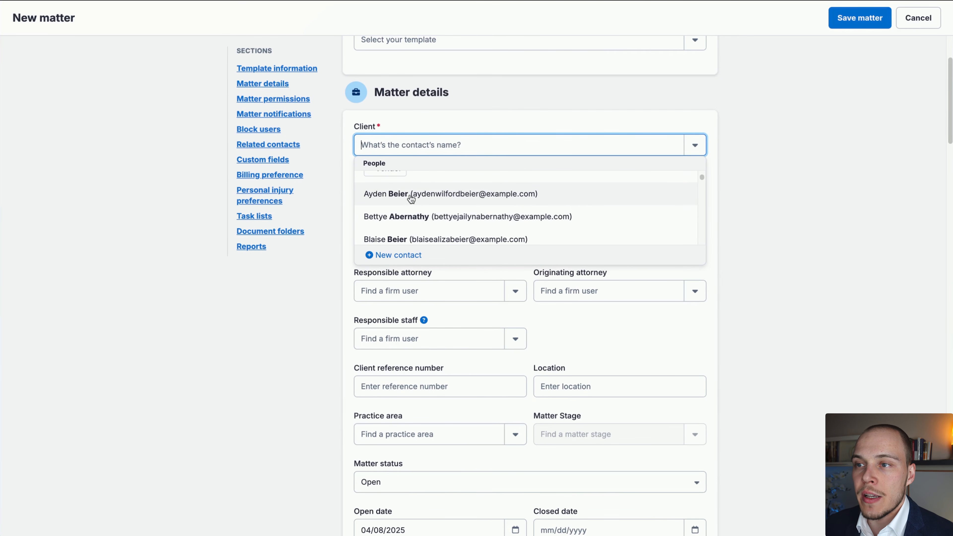
{"action": "left_click", "coordinate": [399, 255]}
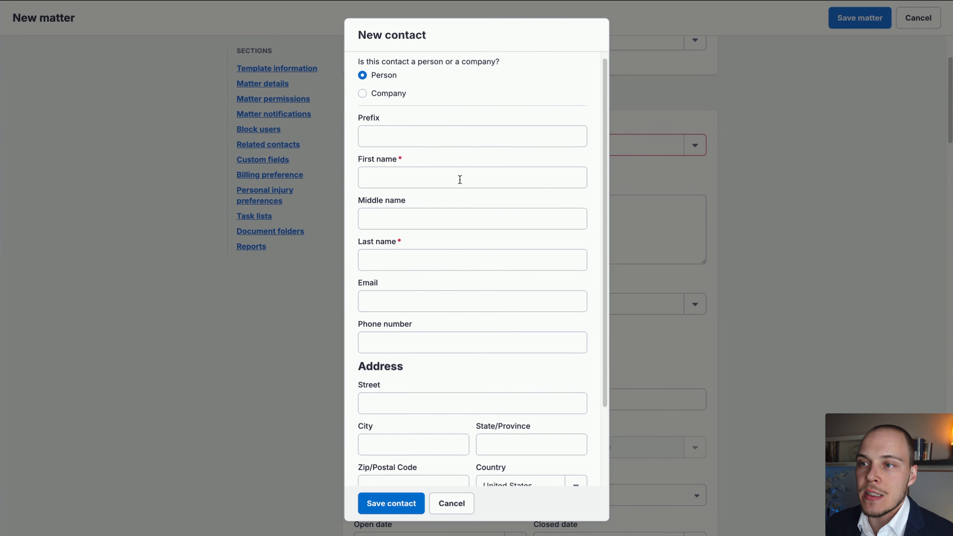
{"action": "scroll", "coordinate": [486, 259], "scroll_direction": "down", "scroll_amount": 1}
{"action": "scroll", "coordinate": [404, 279], "scroll_direction": "down", "scroll_amount": 3}
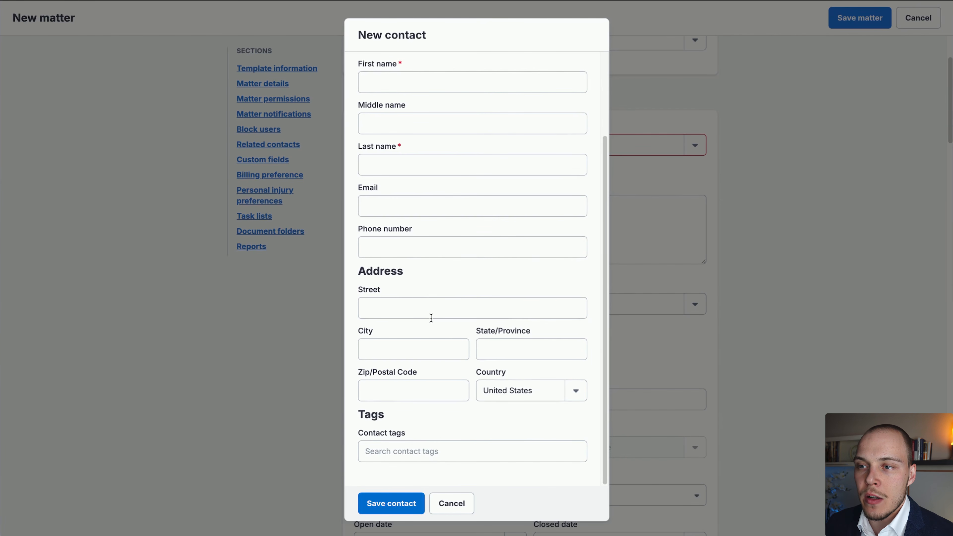
{"action": "left_click", "coordinate": [457, 503]}
- Choose the existing Beier contact without a Vendor tag as the matter's client and enter "Lorem" as the matter description
{"action": "left_click", "coordinate": [693, 145]}
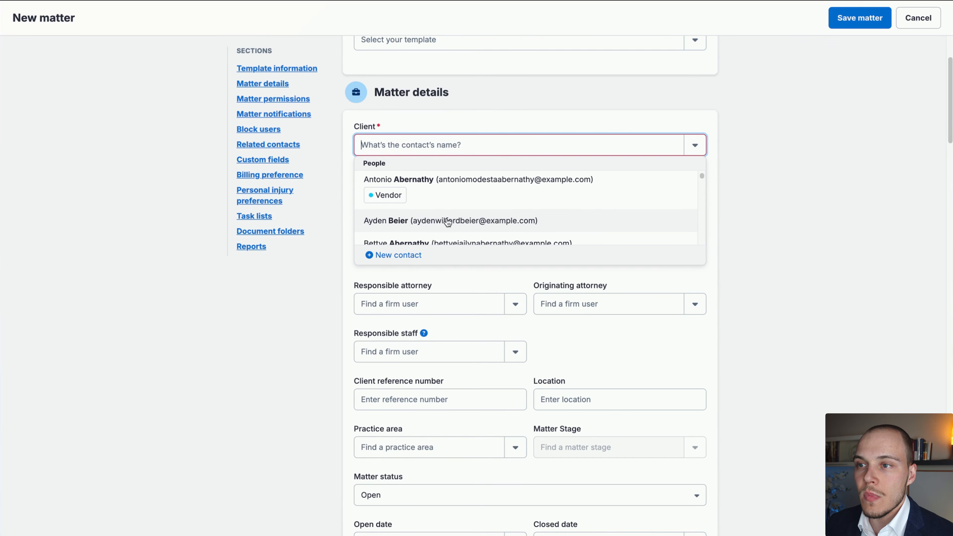
{"action": "left_click", "coordinate": [448, 222]}
{"action": "left_click", "coordinate": [422, 196]}
{"action": "scroll", "coordinate": [470, 228], "scroll_direction": "down", "scroll_amount": 1}
{"action": "type", "text": "L"}
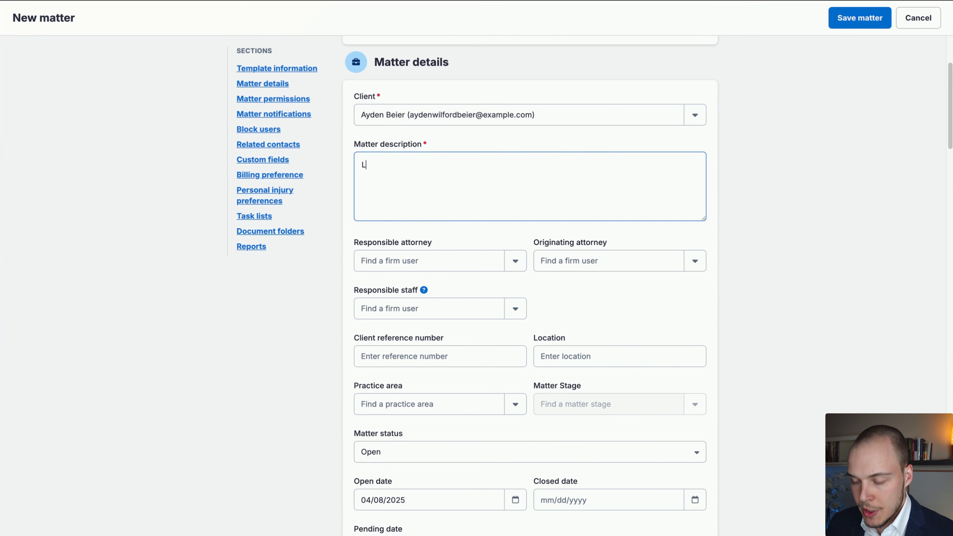
{"action": "type", "text": "orem"}
- Set the matter's statute of limitations date to 04/22/2025
{"action": "scroll", "coordinate": [465, 235], "scroll_direction": "down", "scroll_amount": 1}
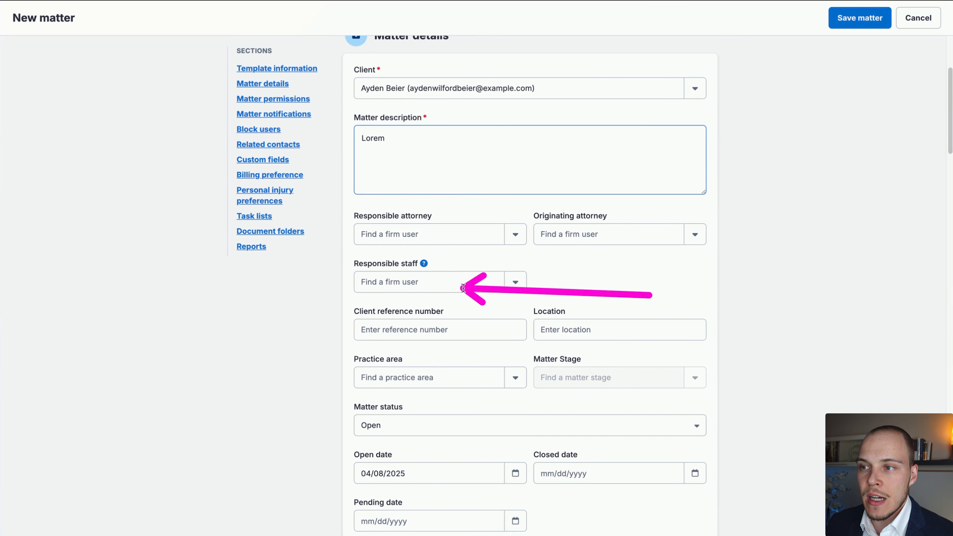
{"action": "scroll", "coordinate": [701, 266], "scroll_direction": "down", "scroll_amount": 3}
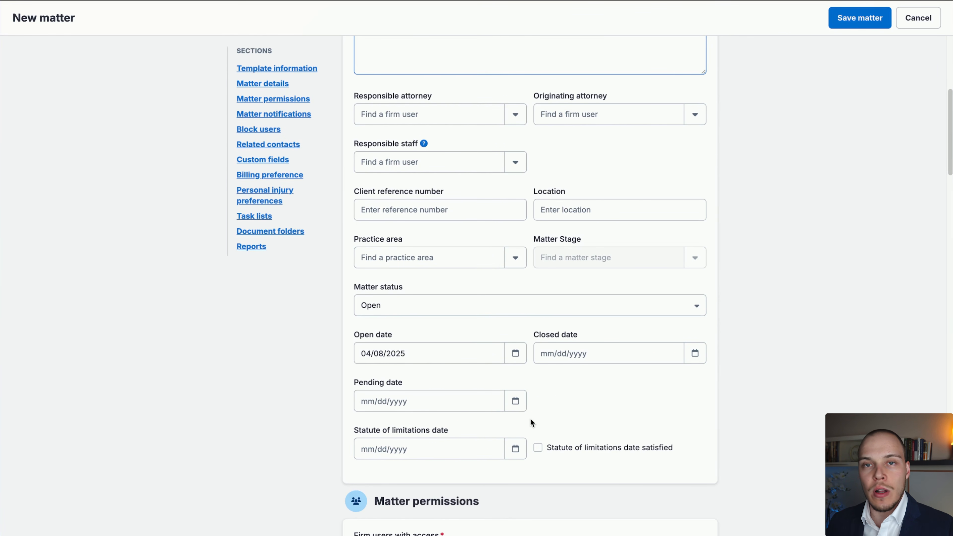
{"action": "left_click", "coordinate": [516, 449]}
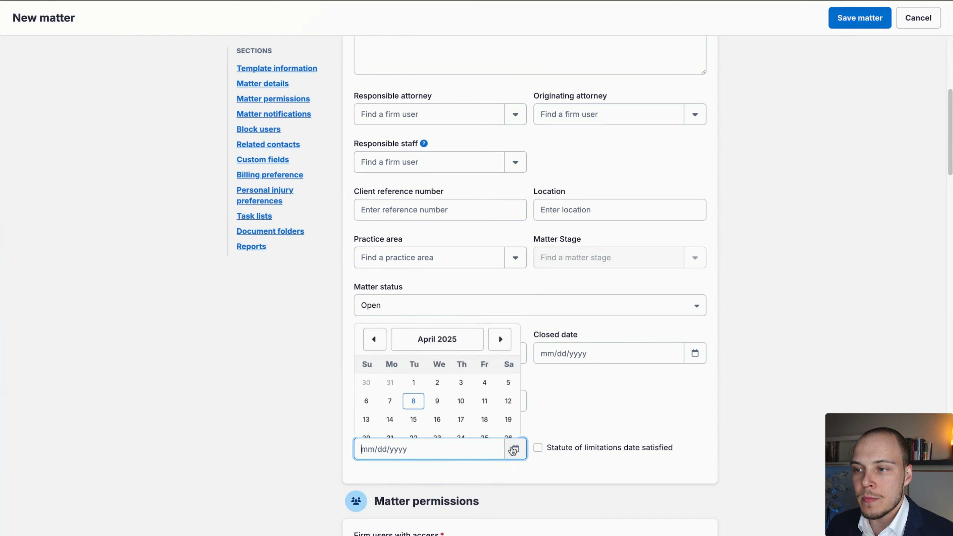
{"action": "left_click", "coordinate": [414, 373]}
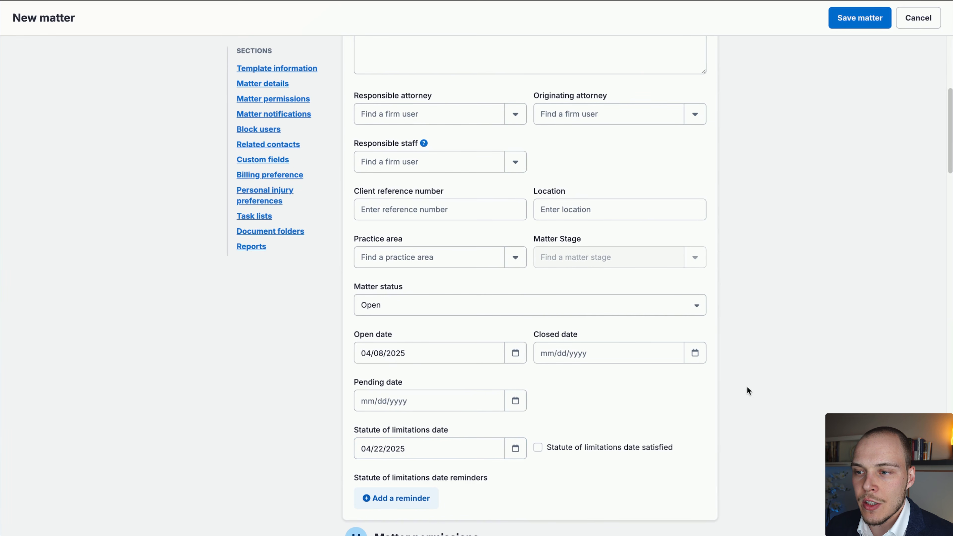
- Try out a statute of limitations date reminder, checking its recipient and time unit choices, and remove it again
{"action": "scroll", "coordinate": [741, 381], "scroll_direction": "down", "scroll_amount": 2}
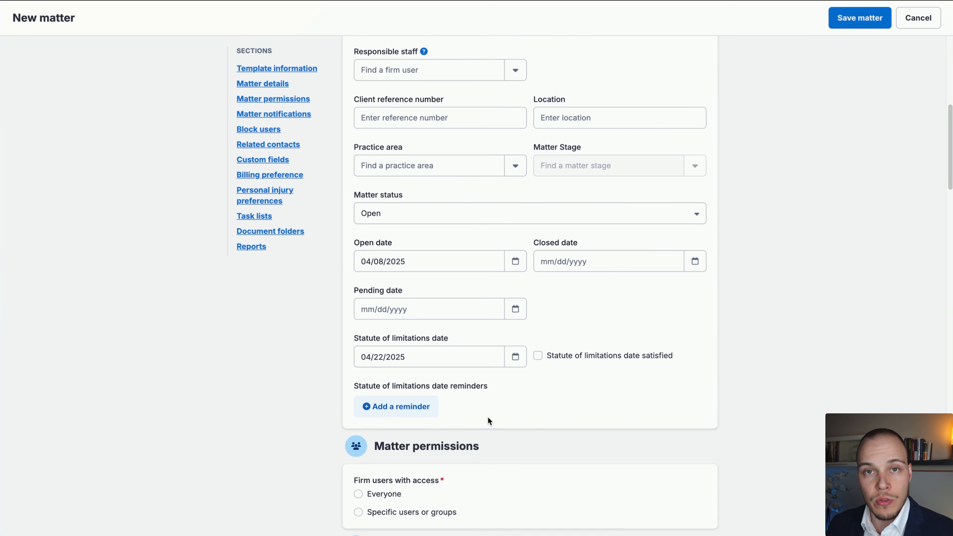
{"action": "left_click", "coordinate": [428, 408]}
{"action": "scroll", "coordinate": [413, 387], "scroll_direction": "down", "scroll_amount": 1}
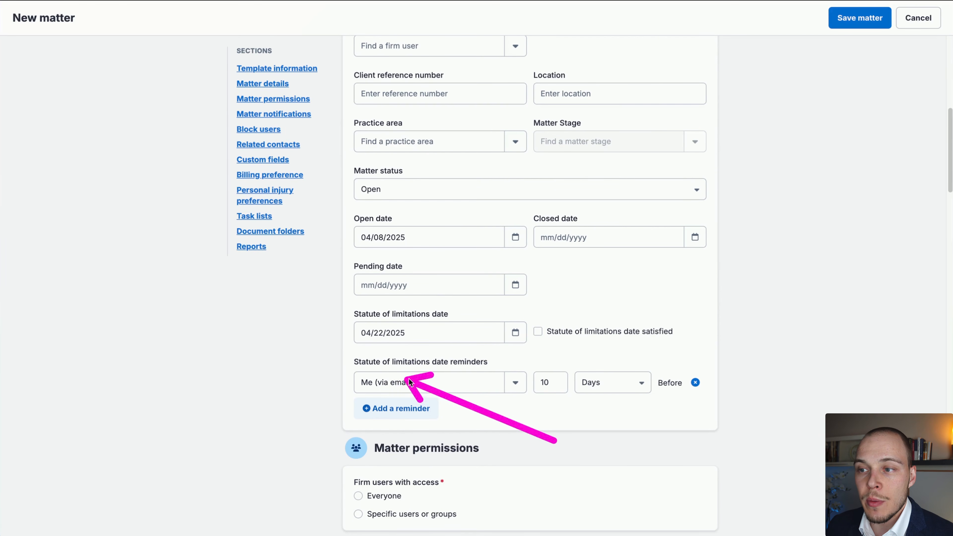
{"action": "left_click", "coordinate": [515, 387]}
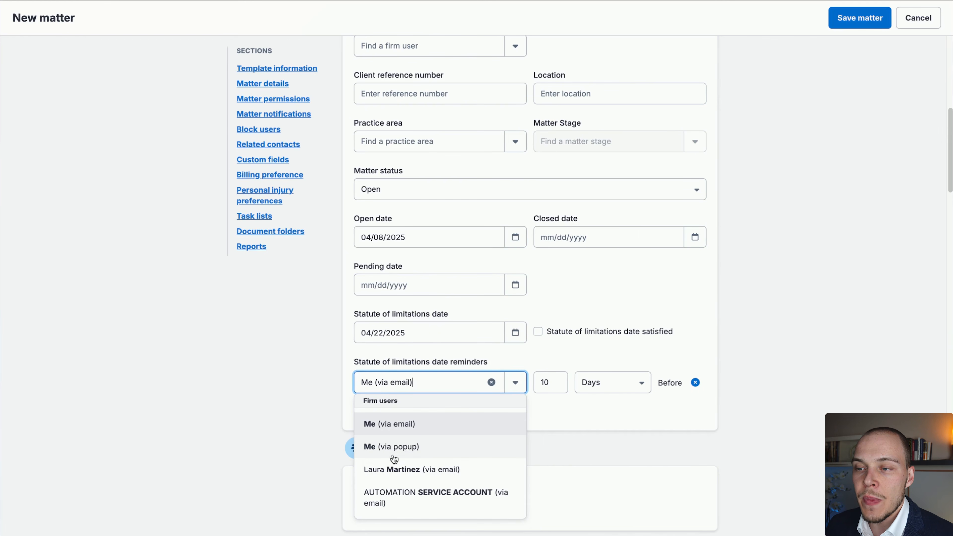
{"action": "left_click", "coordinate": [761, 421]}
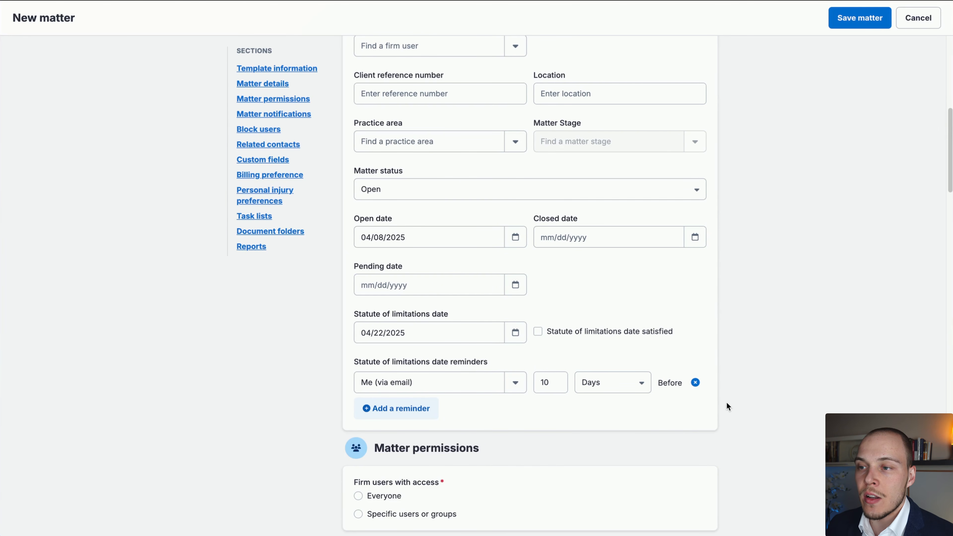
{"action": "left_click", "coordinate": [647, 390]}
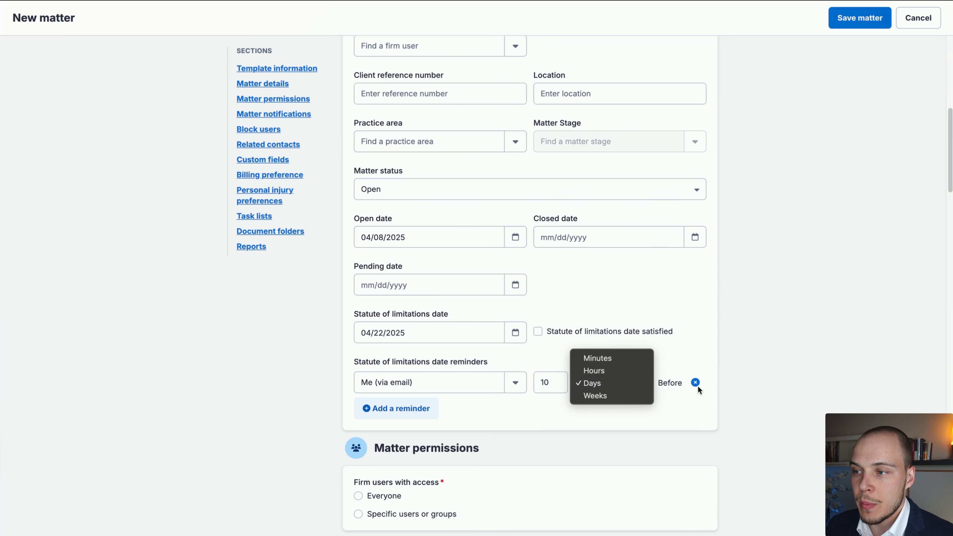
{"action": "left_click", "coordinate": [719, 387]}
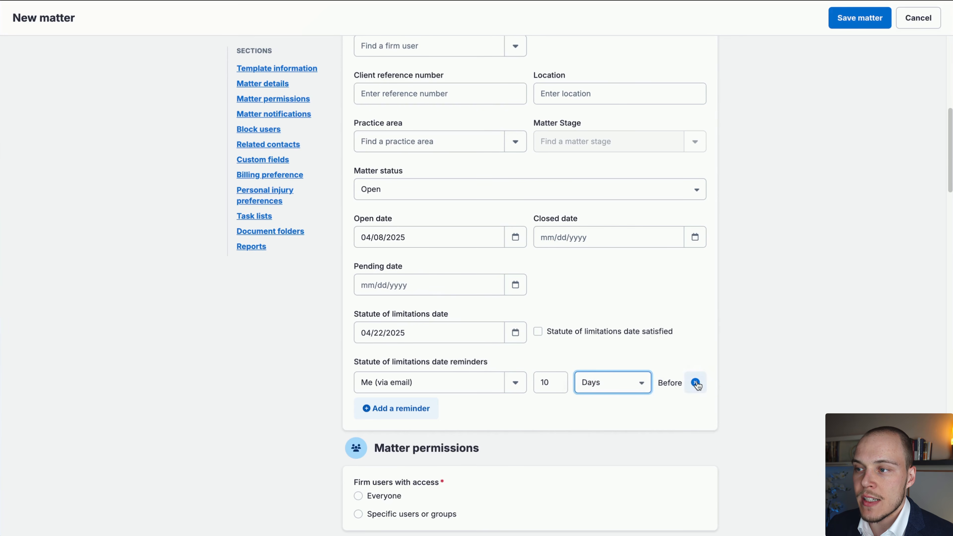
{"action": "left_click", "coordinate": [695, 383]}
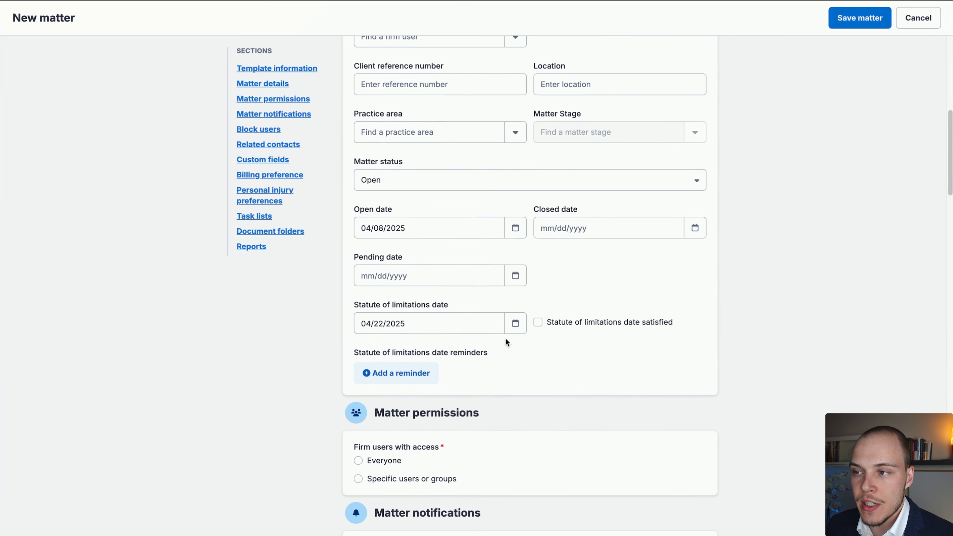
- Review the Matter permissions, Matter notifications, Block users and Related contacts sections of the new matter form
{"action": "scroll", "coordinate": [528, 340], "scroll_direction": "down", "scroll_amount": 4}
{"action": "scroll", "coordinate": [528, 339], "scroll_direction": "down", "scroll_amount": 3}
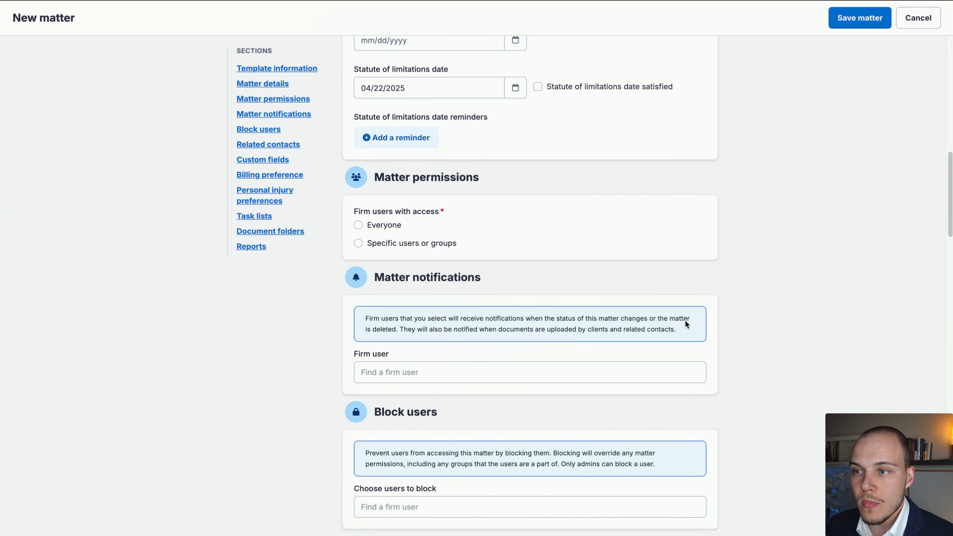
{"action": "mouse_move", "coordinate": [803, 287]}
{"action": "left_mouse_down"}
{"action": "mouse_move", "coordinate": [405, 194]}
{"action": "mouse_move", "coordinate": [435, 255]}
{"action": "mouse_move", "coordinate": [399, 225]}
{"action": "mouse_move", "coordinate": [482, 249]}
{"action": "left_mouse_up"}
{"action": "scroll", "coordinate": [535, 300], "scroll_direction": "down", "scroll_amount": 3}
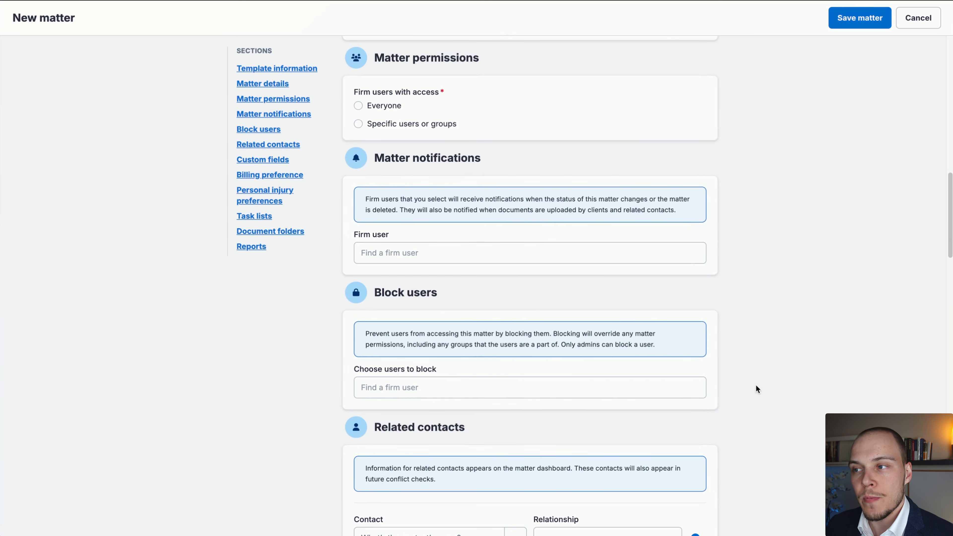
{"action": "mouse_move", "coordinate": [756, 384]}
{"action": "left_mouse_down"}
{"action": "mouse_move", "coordinate": [535, 202]}
{"action": "mouse_move", "coordinate": [433, 253]}
{"action": "left_mouse_up"}
{"action": "scroll", "coordinate": [615, 286], "scroll_direction": "down", "scroll_amount": 3}
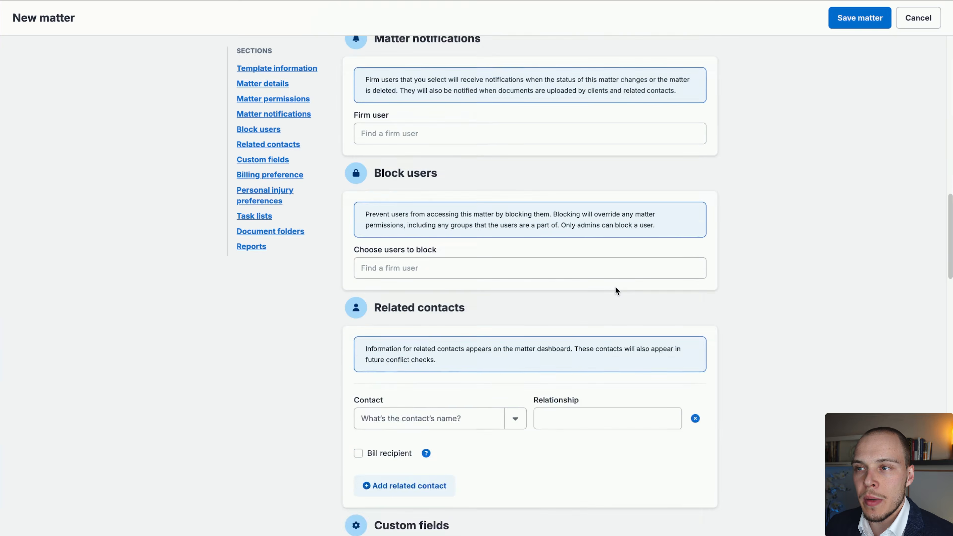
{"action": "scroll", "coordinate": [616, 290], "scroll_direction": "down", "scroll_amount": 3}
{"action": "mouse_move", "coordinate": [748, 250]}
{"action": "left_mouse_down"}
{"action": "mouse_move", "coordinate": [480, 92]}
{"action": "mouse_move", "coordinate": [455, 149]}
{"action": "mouse_move", "coordinate": [411, 180]}
{"action": "mouse_move", "coordinate": [395, 357]}
{"action": "mouse_move", "coordinate": [436, 350]}
{"action": "mouse_move", "coordinate": [473, 366]}
{"action": "left_mouse_up"}
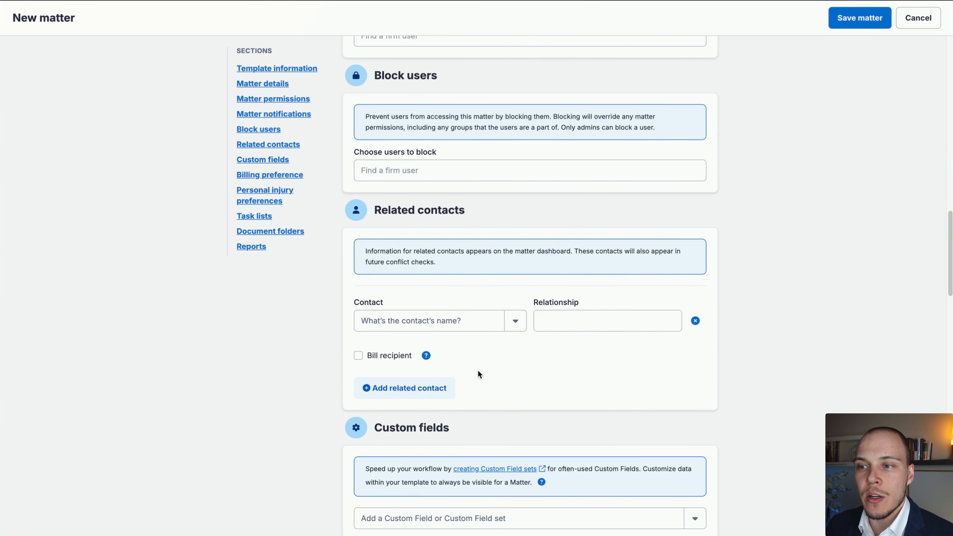
- Try "Spouse" as the related contact's relationship and clear the field again
{"action": "scroll", "coordinate": [549, 355], "scroll_direction": "down", "scroll_amount": 1}
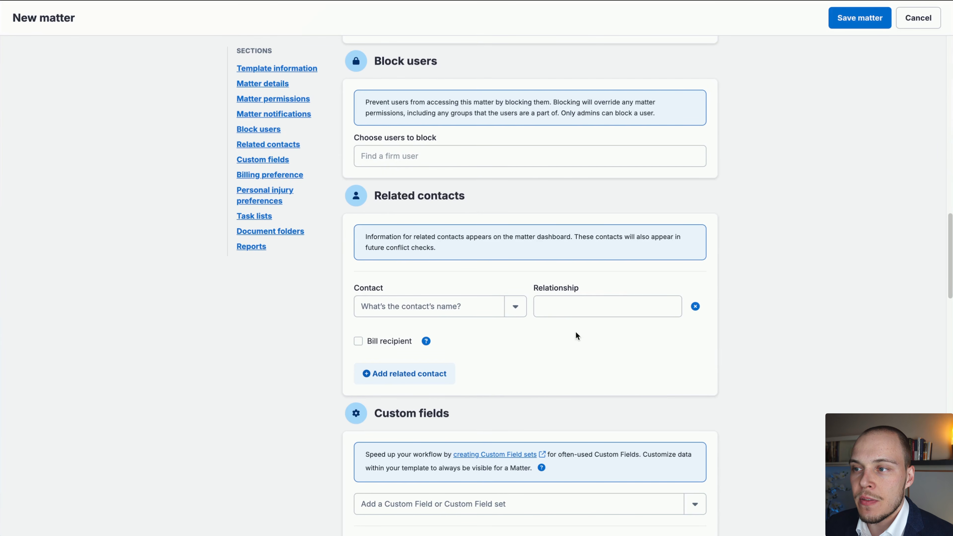
{"action": "left_click", "coordinate": [574, 308]}
{"action": "left_click", "coordinate": [637, 337]}
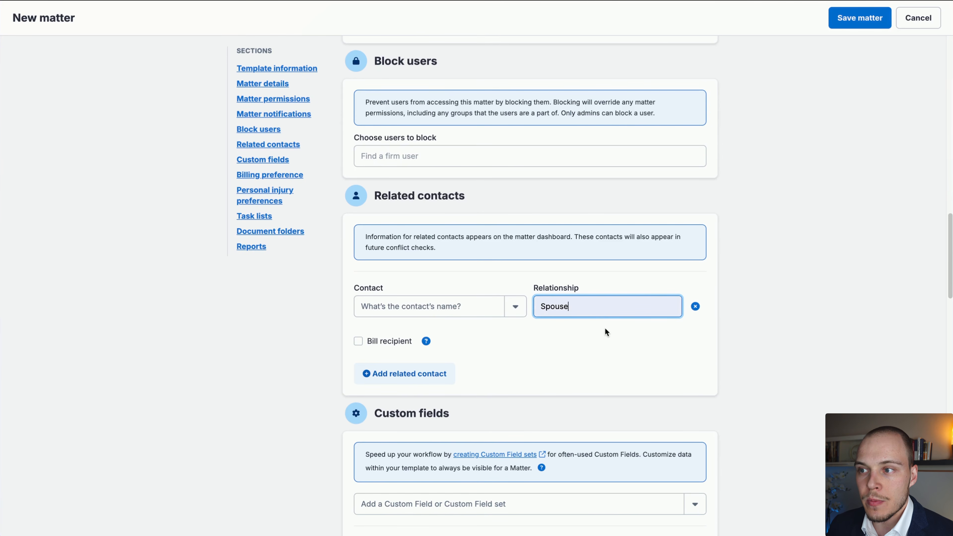
{"action": "key", "text": "super+a"}
{"action": "key", "text": "BackSpace"}
{"action": "left_click", "coordinate": [741, 342]}
{"action": "mouse_move", "coordinate": [729, 332]}
{"action": "left_mouse_down"}
{"action": "mouse_move", "coordinate": [407, 348]}
{"action": "mouse_move", "coordinate": [453, 265]}
{"action": "mouse_move", "coordinate": [436, 325]}
{"action": "mouse_move", "coordinate": [395, 335]}
{"action": "mouse_move", "coordinate": [409, 344]}
{"action": "left_mouse_up"}
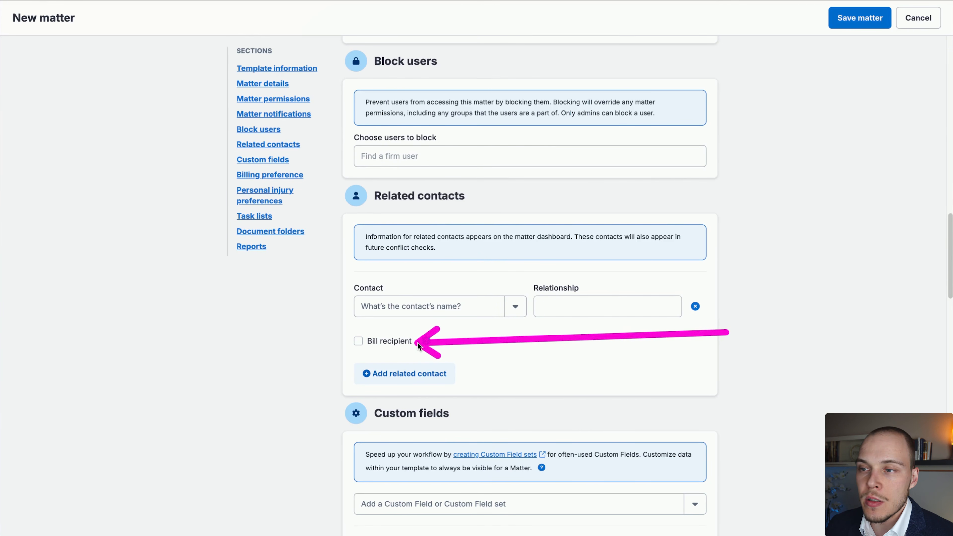
- Examine the Custom fields section, including its General fields, Judicial District choices and NPS Score fields
{"action": "scroll", "coordinate": [725, 275], "scroll_direction": "down", "scroll_amount": 1}
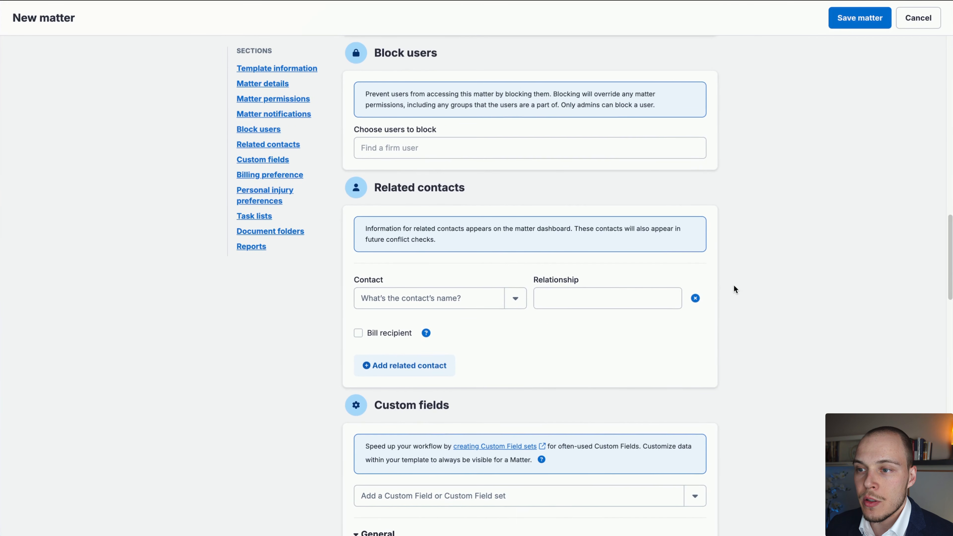
{"action": "scroll", "coordinate": [735, 274], "scroll_direction": "down", "scroll_amount": 3}
{"action": "scroll", "coordinate": [734, 268], "scroll_direction": "down", "scroll_amount": 10}
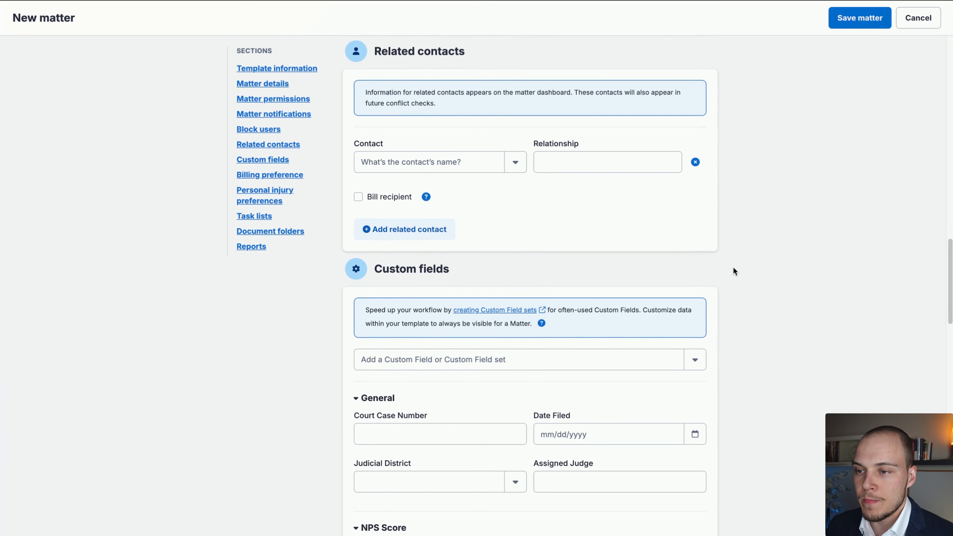
{"action": "scroll", "coordinate": [732, 265], "scroll_direction": "down", "scroll_amount": 2}
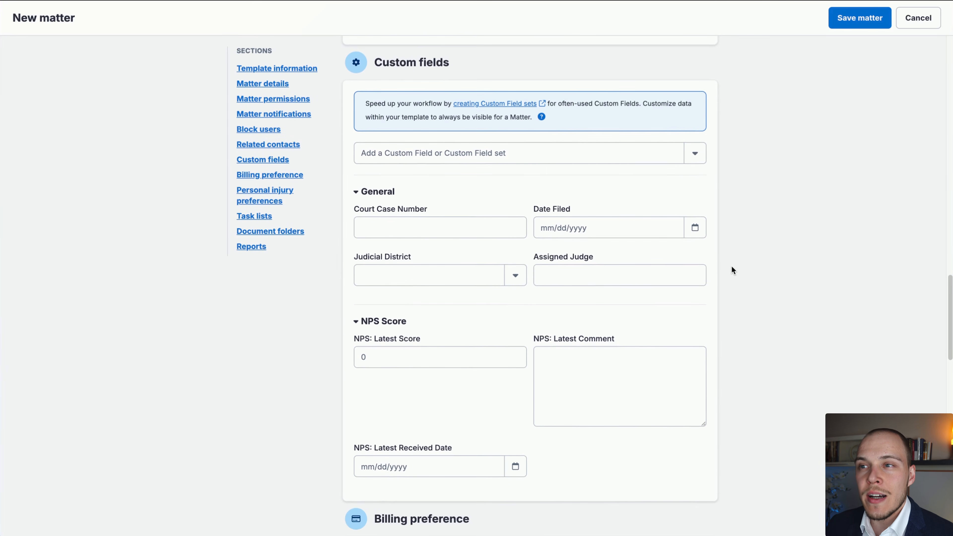
{"action": "scroll", "coordinate": [760, 258], "scroll_direction": "down", "scroll_amount": 1}
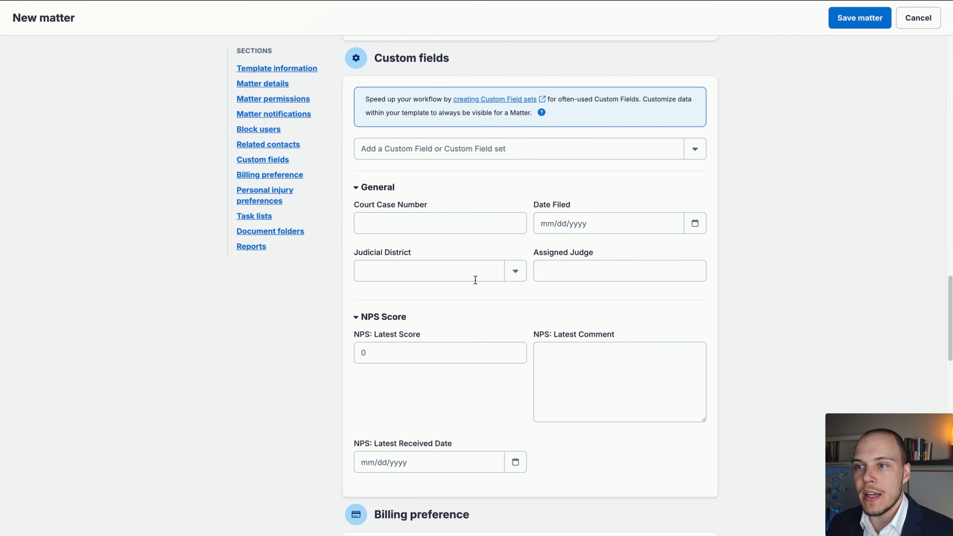
{"action": "left_click", "coordinate": [536, 278]}
{"action": "left_click", "coordinate": [776, 256]}
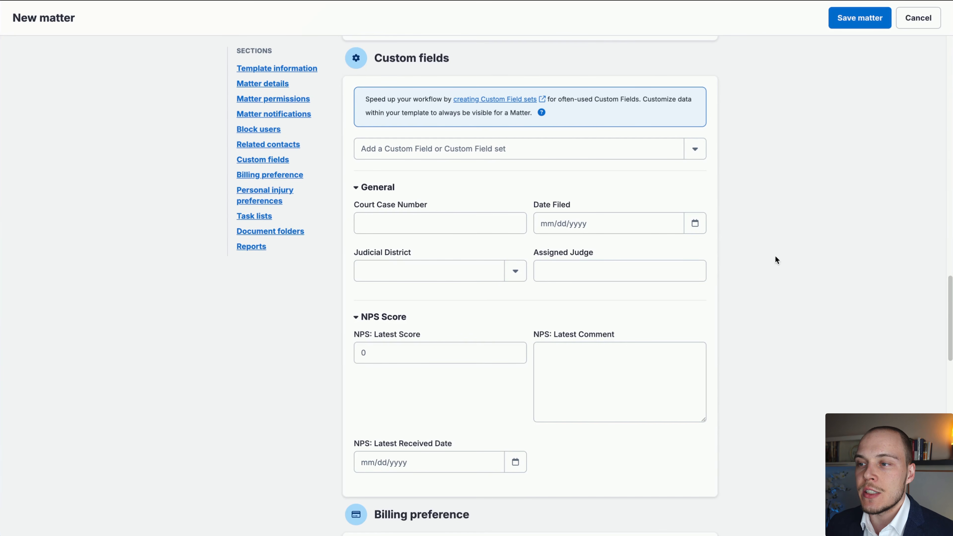
- Browse the available custom fields and sets, and add the Bankruptcy custom field set to the matter
{"action": "left_click", "coordinate": [696, 149]}
{"action": "scroll", "coordinate": [525, 244], "scroll_direction": "down", "scroll_amount": 2}
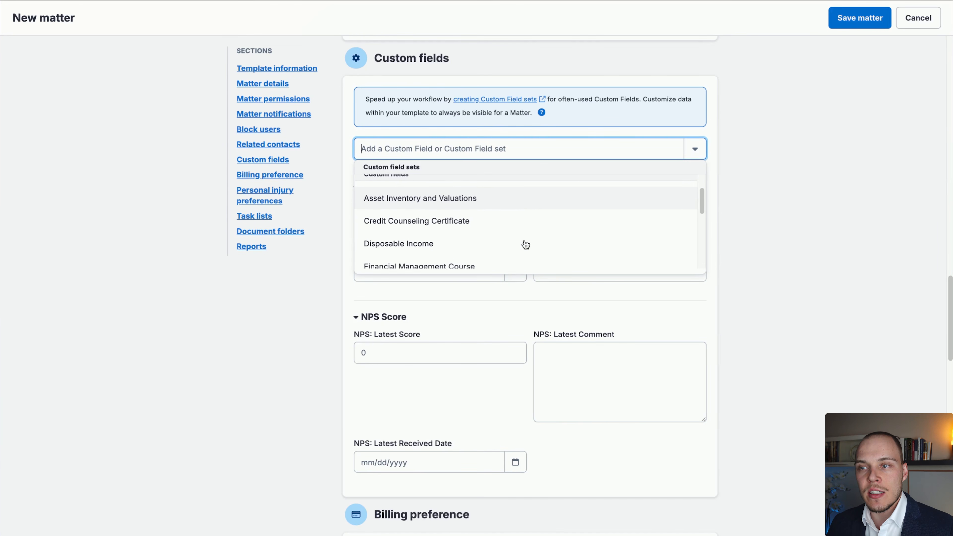
{"action": "scroll", "coordinate": [525, 244], "scroll_direction": "up", "scroll_amount": 2}
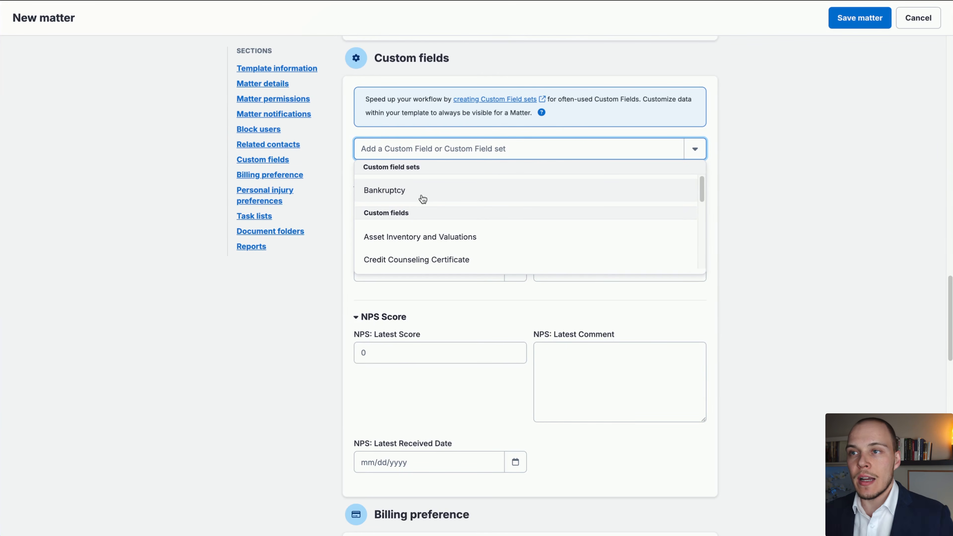
{"action": "left_click", "coordinate": [392, 191]}
- Look over the Bankruptcy set's debt, income and checklist fields and its option for removing the set
{"action": "scroll", "coordinate": [516, 224], "scroll_direction": "down", "scroll_amount": 4}
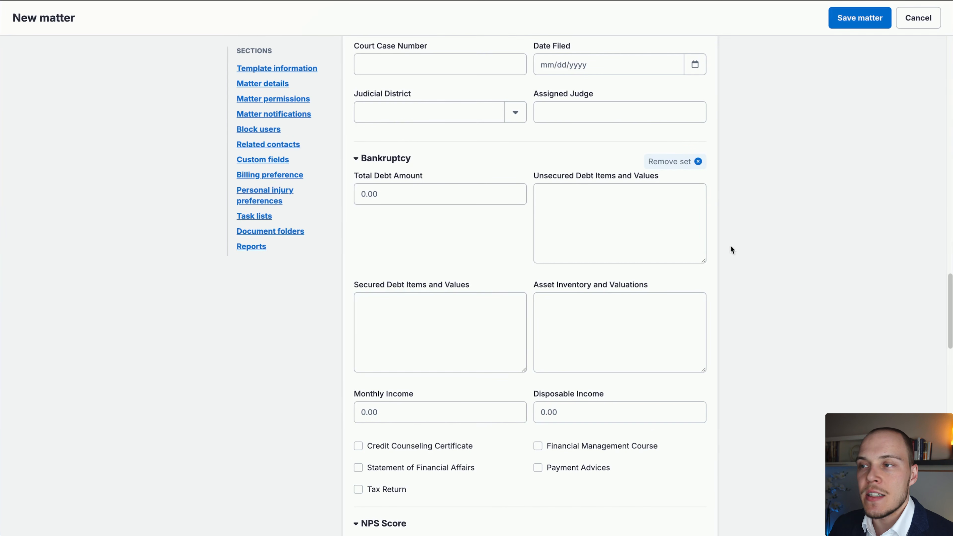
{"action": "scroll", "coordinate": [731, 246], "scroll_direction": "up", "scroll_amount": 1}
{"action": "left_click_drag", "start_coordinate": [757, 251], "coordinate": [672, 183]}
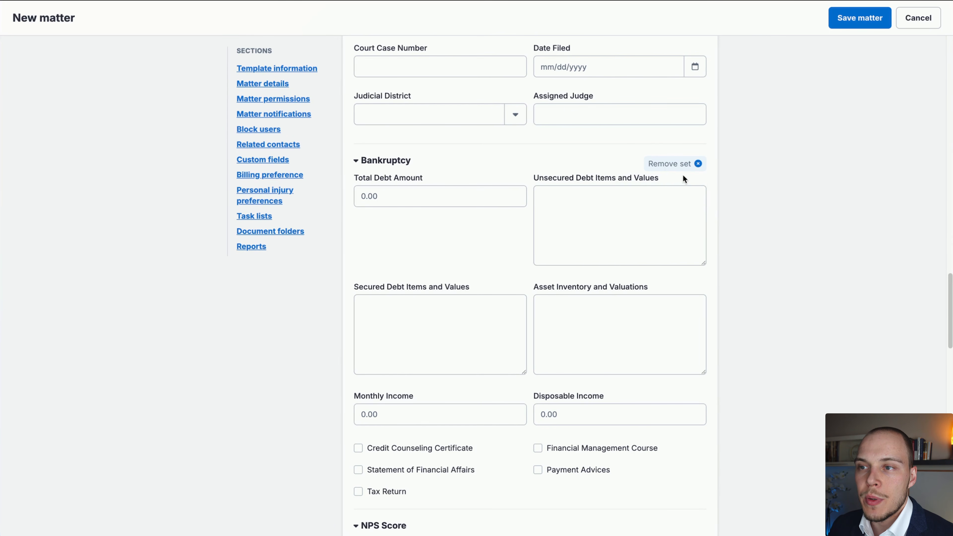
{"action": "scroll", "coordinate": [683, 174], "scroll_direction": "down", "scroll_amount": 1}
{"action": "scroll", "coordinate": [654, 247], "scroll_direction": "up", "scroll_amount": 3}
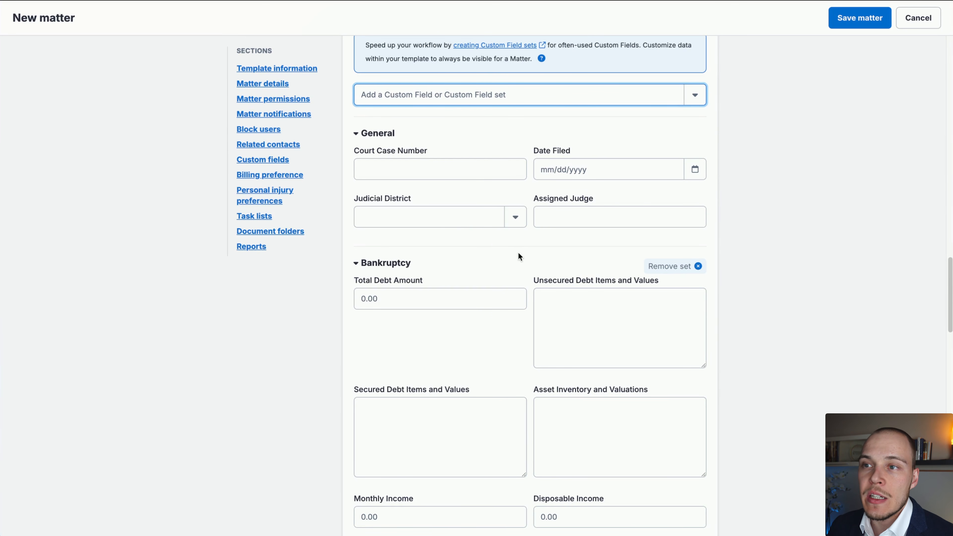
{"action": "scroll", "coordinate": [522, 261], "scroll_direction": "down", "scroll_amount": 2}
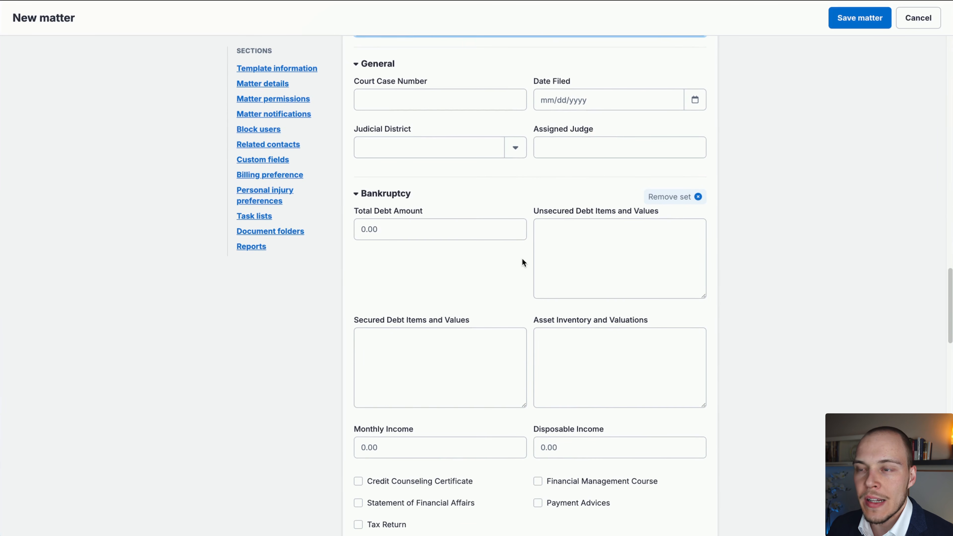
- Examine the Billing preference section, toggling the matter's billable setting off and on and viewing the billing method choices
{"action": "scroll", "coordinate": [522, 259], "scroll_direction": "down", "scroll_amount": 15}
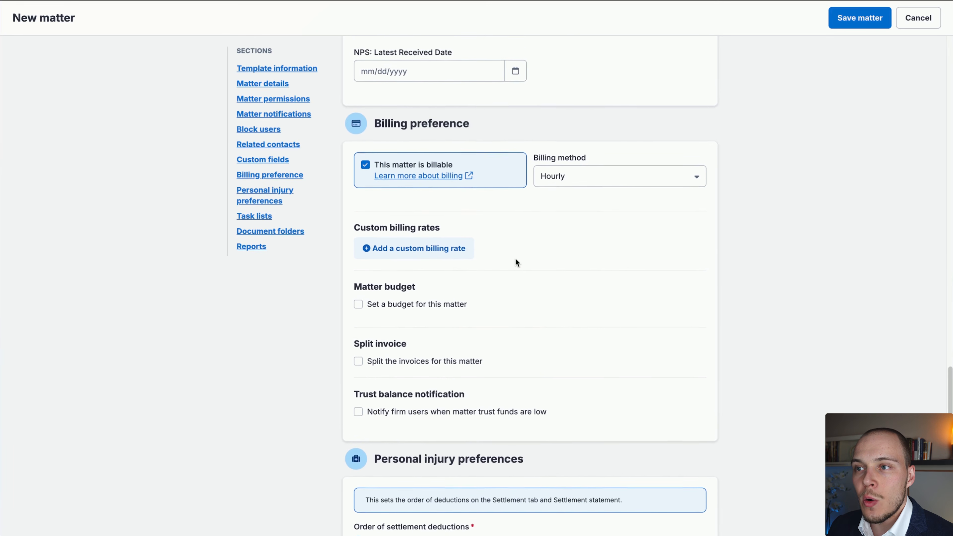
{"action": "scroll", "coordinate": [526, 263], "scroll_direction": "up", "scroll_amount": 1}
{"action": "left_click", "coordinate": [365, 187]}
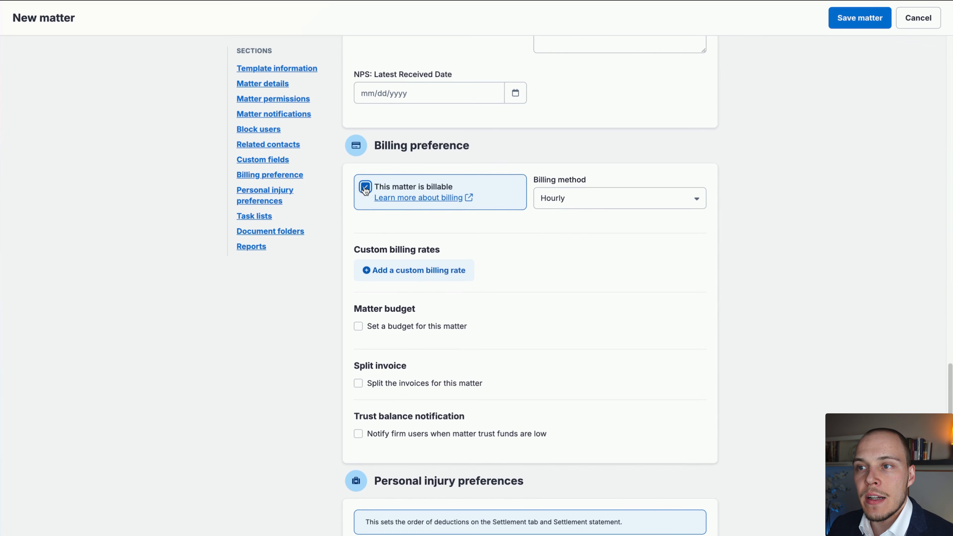
{"action": "left_click", "coordinate": [383, 188]}
{"action": "left_click", "coordinate": [599, 199]}
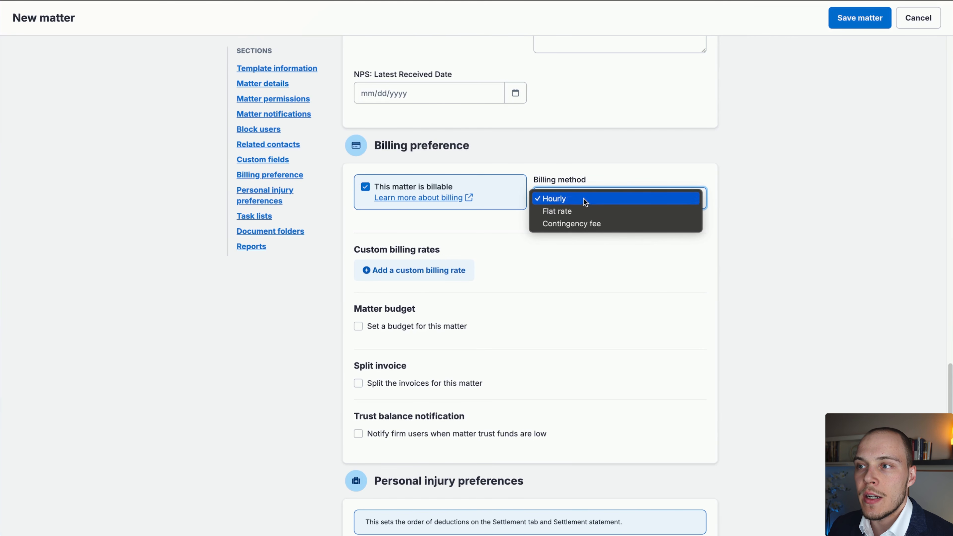
{"action": "left_click", "coordinate": [776, 173]}
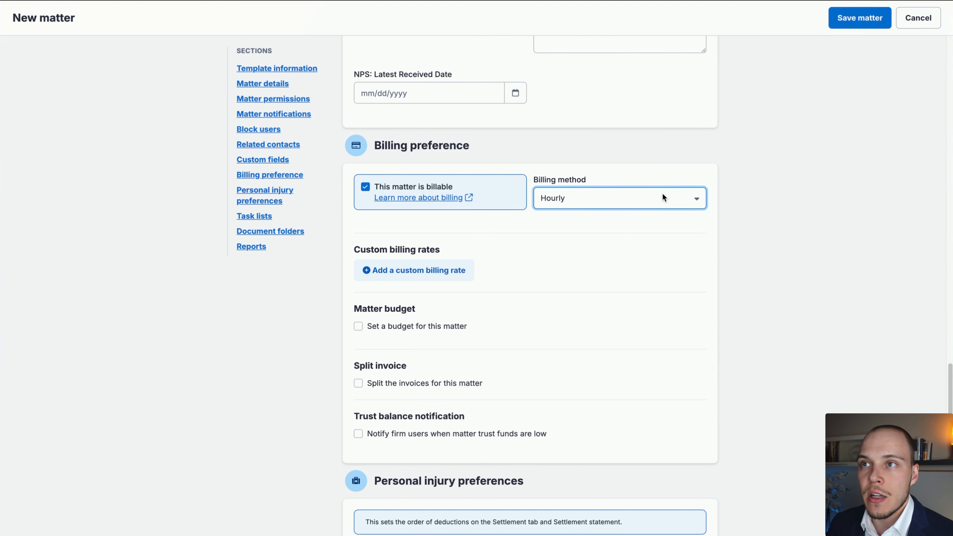
- Try the Flat rate billing method with the Flat Rate Example category for $500.00
{"action": "left_click", "coordinate": [653, 194]}
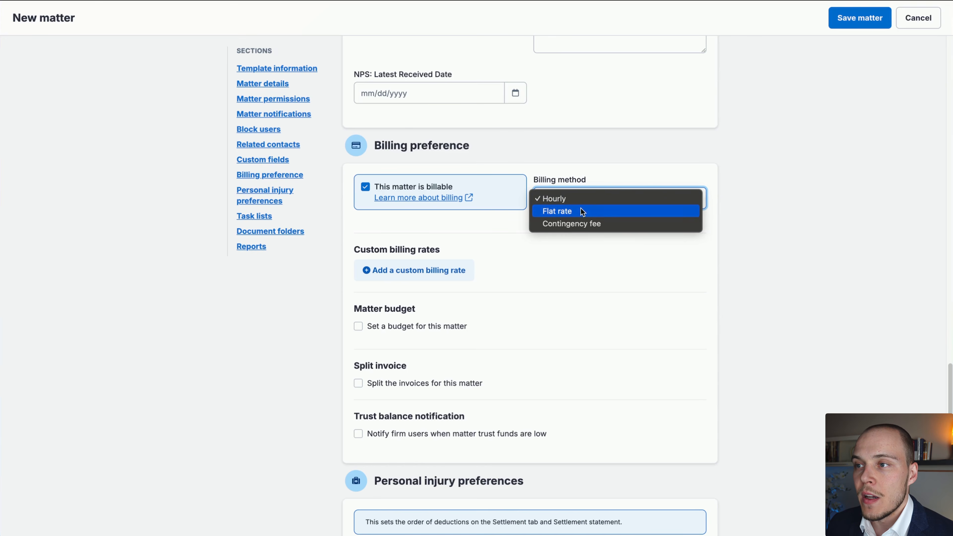
{"action": "left_click", "coordinate": [633, 207]}
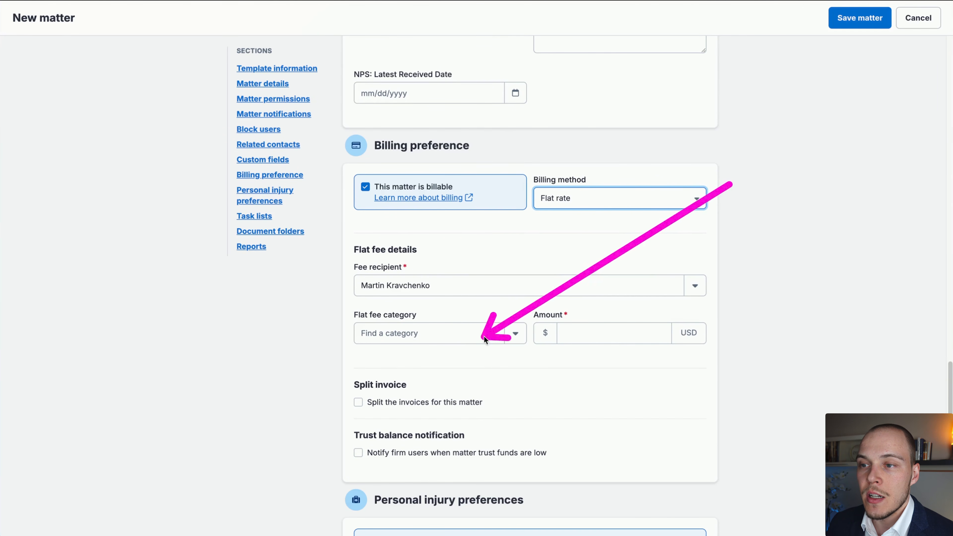
{"action": "left_click", "coordinate": [507, 340]}
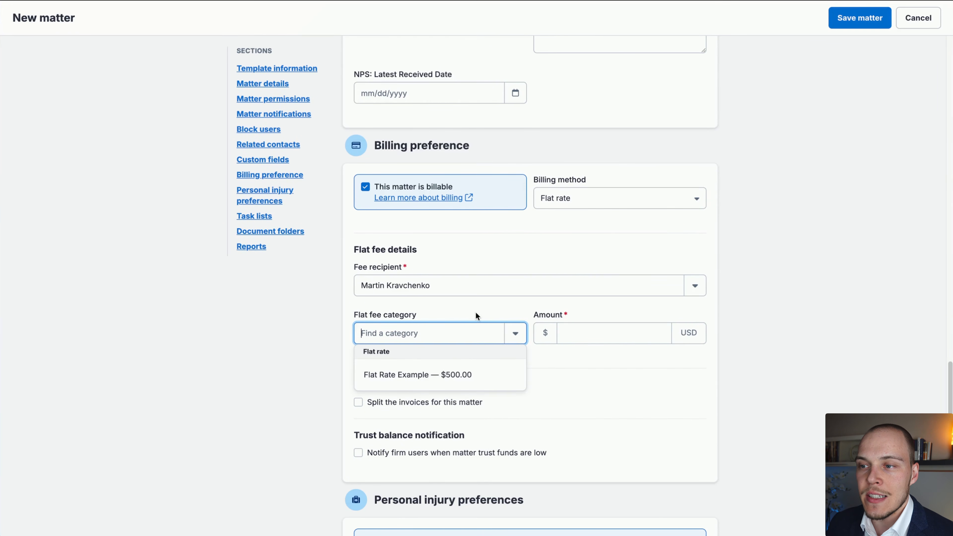
{"action": "left_click", "coordinate": [506, 333]}
{"action": "left_click", "coordinate": [506, 333]}
{"action": "left_click", "coordinate": [474, 371]}
{"action": "left_click", "coordinate": [617, 332]}
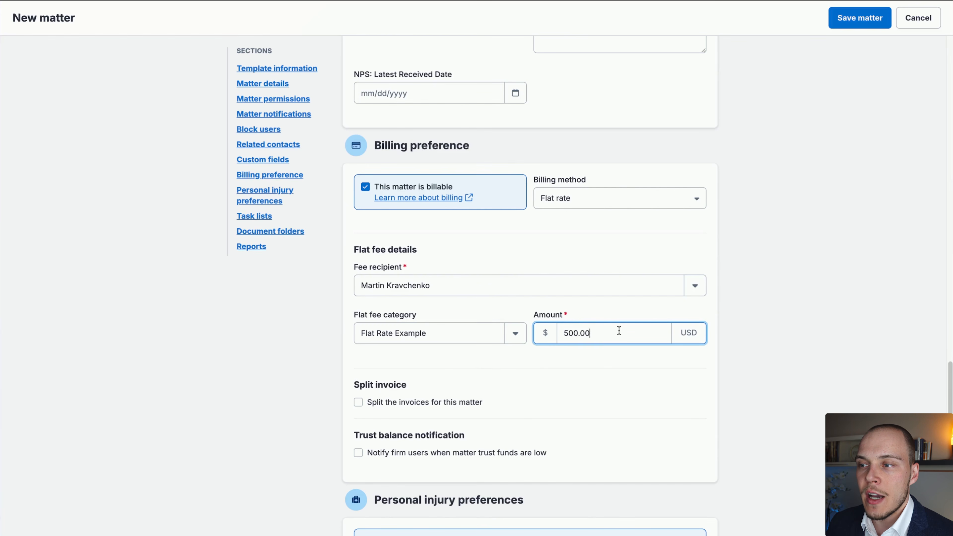
{"action": "left_click", "coordinate": [796, 291]}
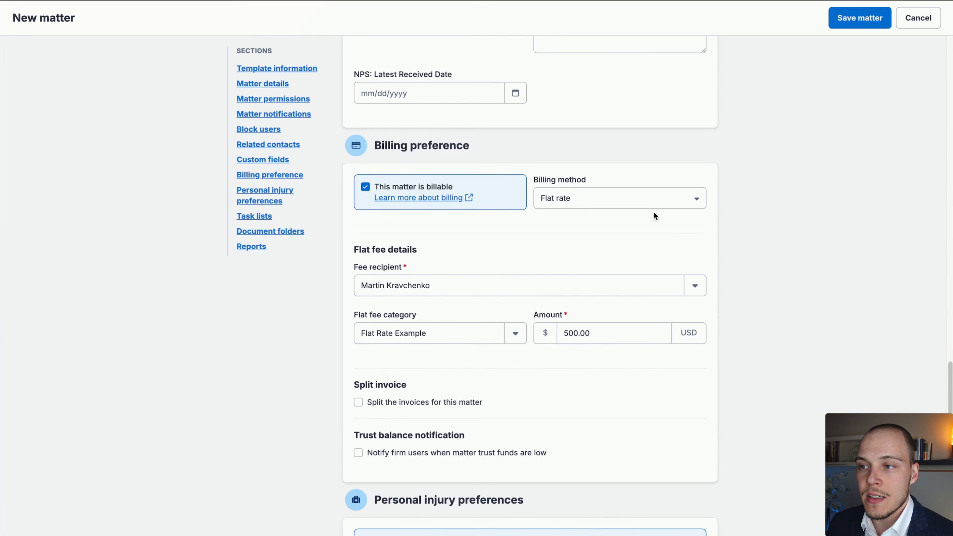
- Try the Contingency fee billing method and enable the notification for low matter trust funds
{"action": "left_click", "coordinate": [649, 203]}
{"action": "left_click", "coordinate": [607, 210]}
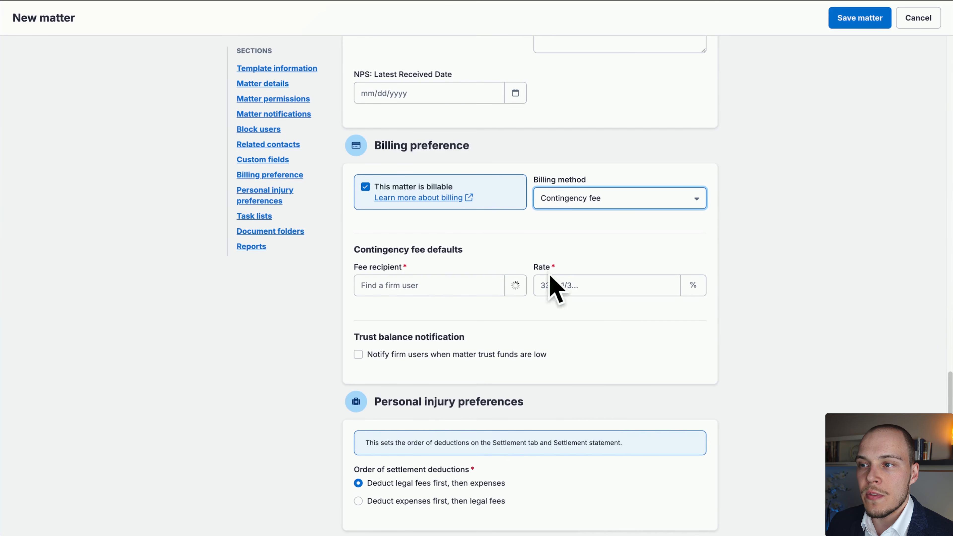
{"action": "left_click_drag", "start_coordinate": [559, 183], "coordinate": [418, 270]}
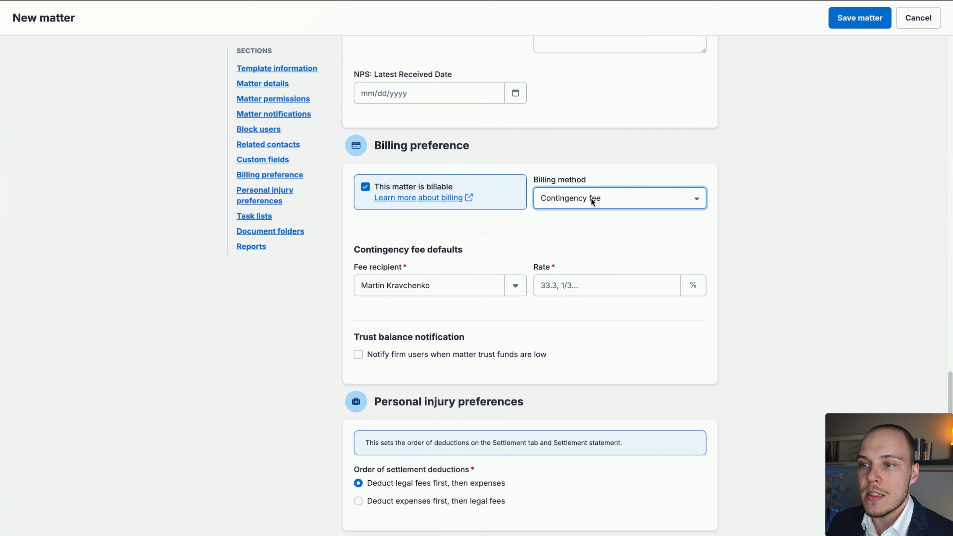
{"action": "mouse_move", "coordinate": [744, 137]}
{"action": "left_mouse_down"}
{"action": "mouse_move", "coordinate": [317, 274]}
{"action": "mouse_move", "coordinate": [353, 338]}
{"action": "mouse_move", "coordinate": [353, 323]}
{"action": "left_mouse_up"}
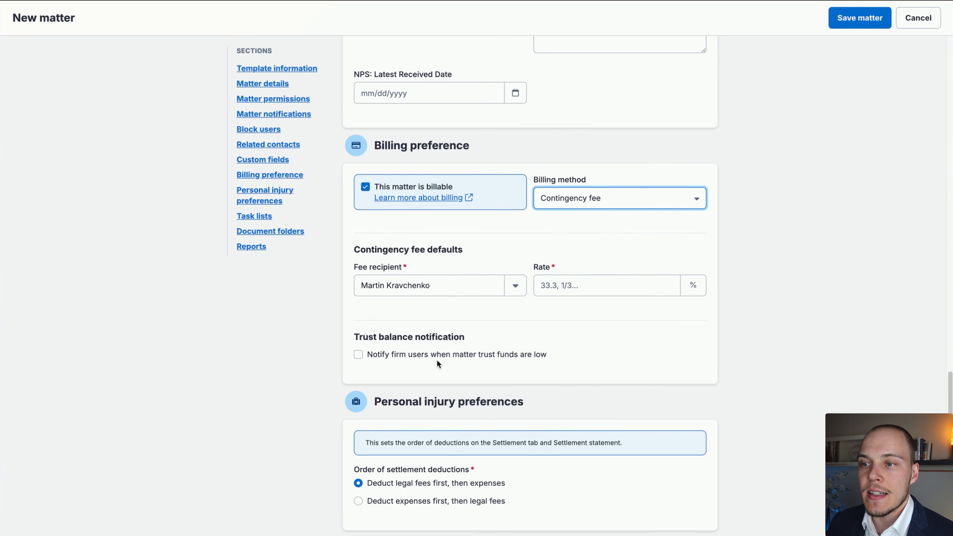
{"action": "left_click", "coordinate": [408, 355]}
{"action": "scroll", "coordinate": [414, 335], "scroll_direction": "down", "scroll_amount": 1}
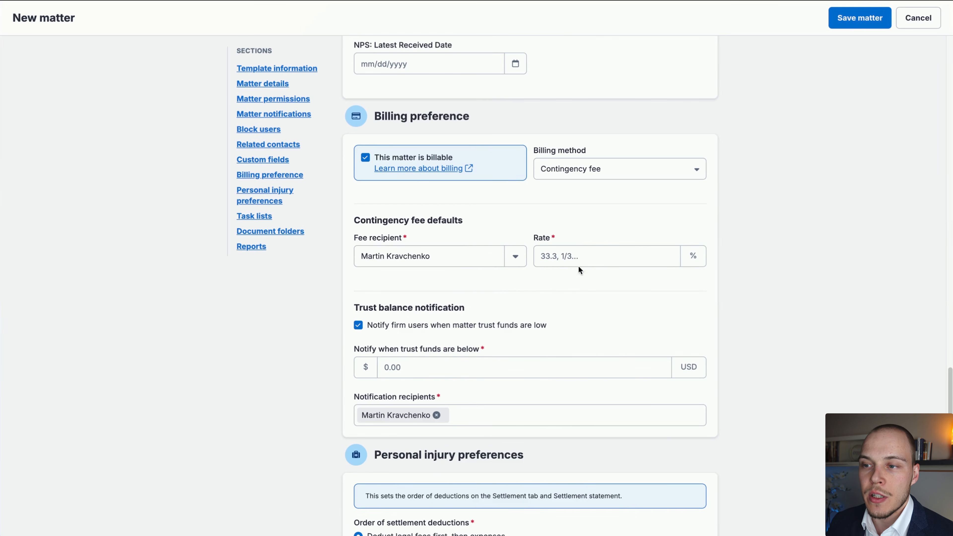
- Return the billing method to Hourly, and add an empty custom billing rate row and remove it again
{"action": "left_click", "coordinate": [645, 176]}
{"action": "left_click", "coordinate": [415, 236]}
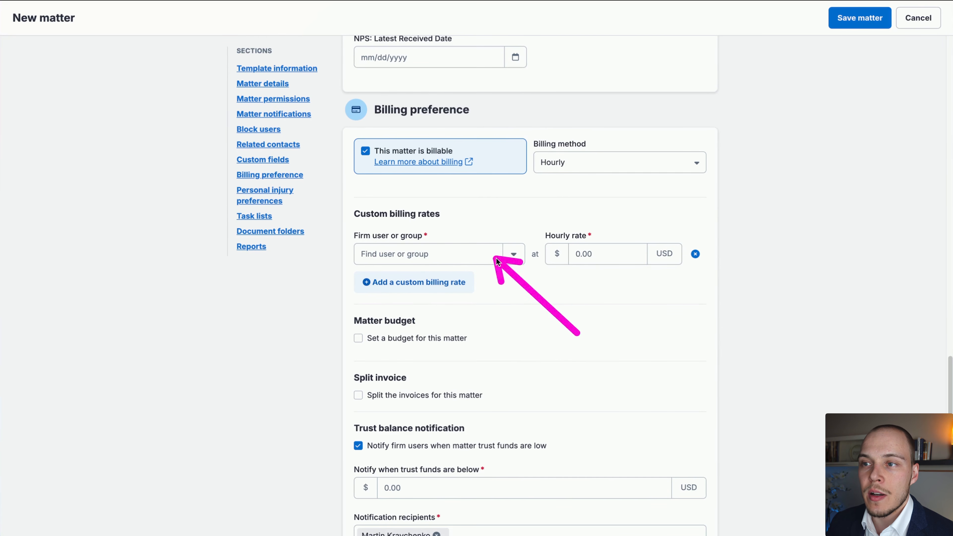
{"action": "left_click", "coordinate": [695, 254]}
- Disable the low trust funds notification, and try splitting the matter's invoices before clearing that option again
{"action": "scroll", "coordinate": [466, 274], "scroll_direction": "down", "scroll_amount": 1}
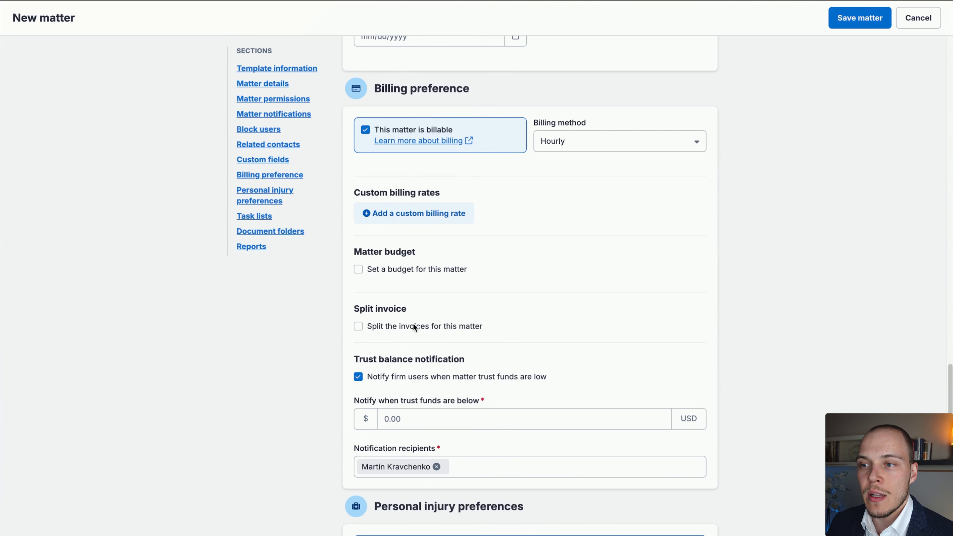
{"action": "left_click", "coordinate": [387, 378]}
{"action": "left_click", "coordinate": [407, 327]}
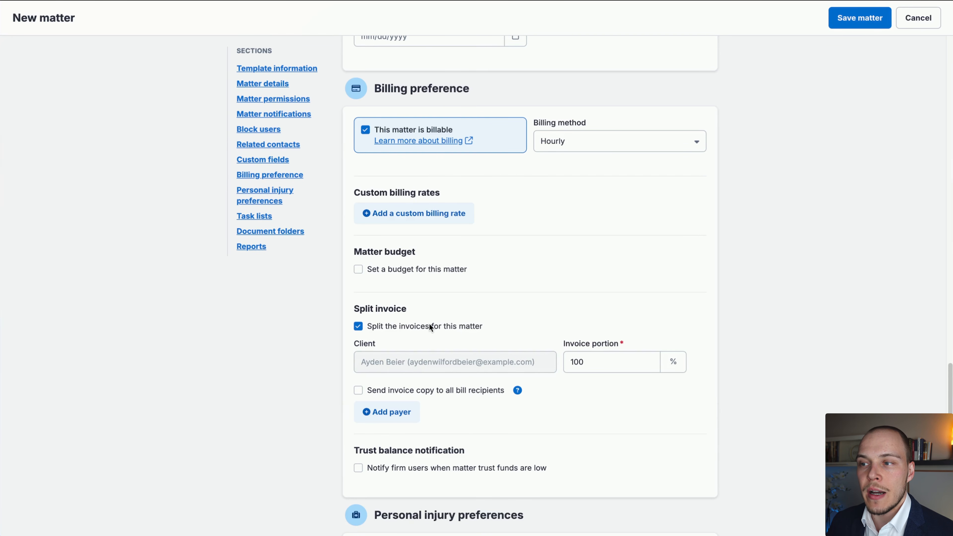
{"action": "left_click", "coordinate": [430, 327]}
- Look over the order of settlement deductions under Personal injury preferences and the Task lists section
{"action": "scroll", "coordinate": [630, 283], "scroll_direction": "down", "scroll_amount": 10}
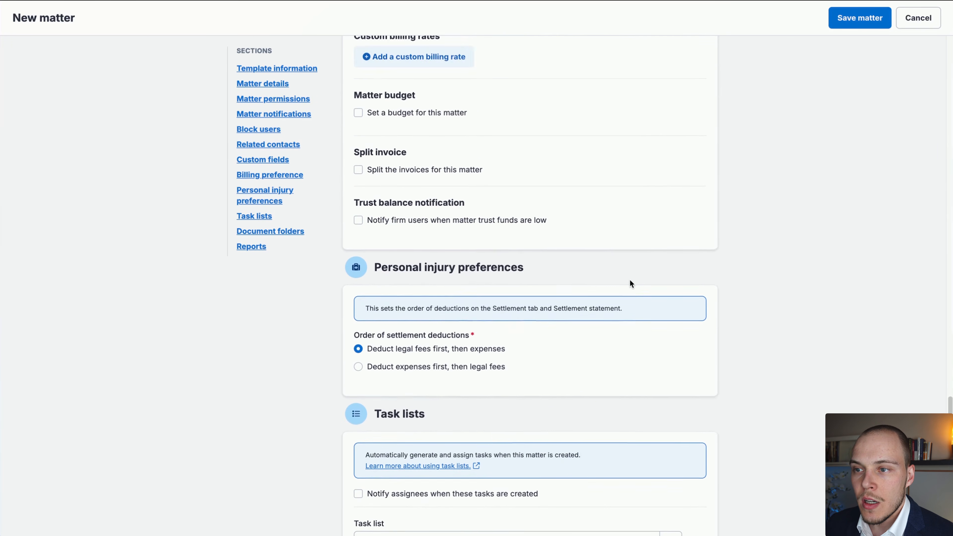
{"action": "mouse_move", "coordinate": [748, 340]}
{"action": "left_mouse_down"}
{"action": "mouse_move", "coordinate": [404, 269]}
{"action": "mouse_move", "coordinate": [406, 286]}
{"action": "mouse_move", "coordinate": [476, 249]}
{"action": "mouse_move", "coordinate": [452, 262]}
{"action": "mouse_move", "coordinate": [463, 253]}
{"action": "left_mouse_up"}
{"action": "scroll", "coordinate": [608, 287], "scroll_direction": "down", "scroll_amount": 1}
{"action": "scroll", "coordinate": [606, 288], "scroll_direction": "down", "scroll_amount": 4}
{"action": "mouse_move", "coordinate": [739, 154]}
{"action": "left_mouse_down"}
{"action": "mouse_move", "coordinate": [430, 309]}
{"action": "mouse_move", "coordinate": [434, 297]}
{"action": "mouse_move", "coordinate": [466, 320]}
{"action": "left_mouse_up"}
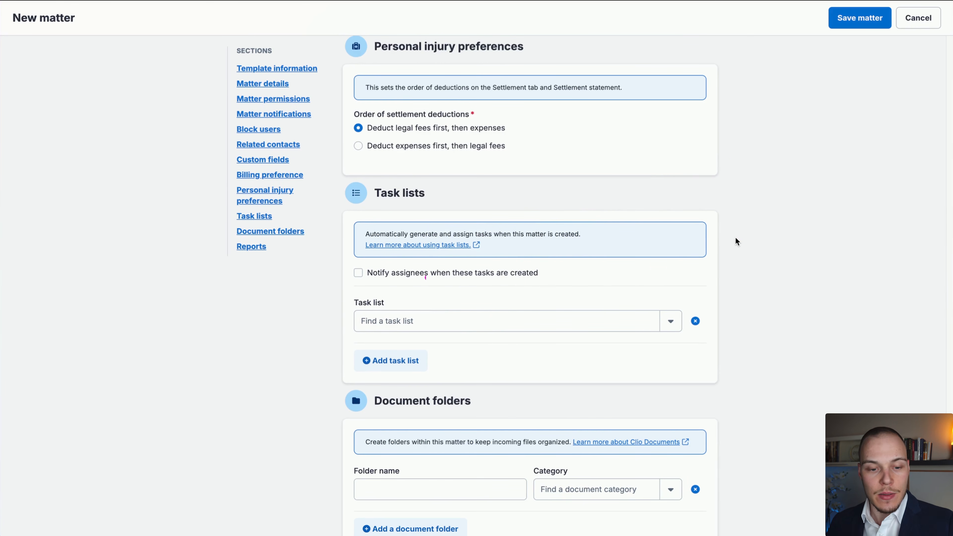
- Look over the Document folders fields and the originating and responsible attorney allocation settings under Reports
{"action": "scroll", "coordinate": [668, 267], "scroll_direction": "down", "scroll_amount": 1}
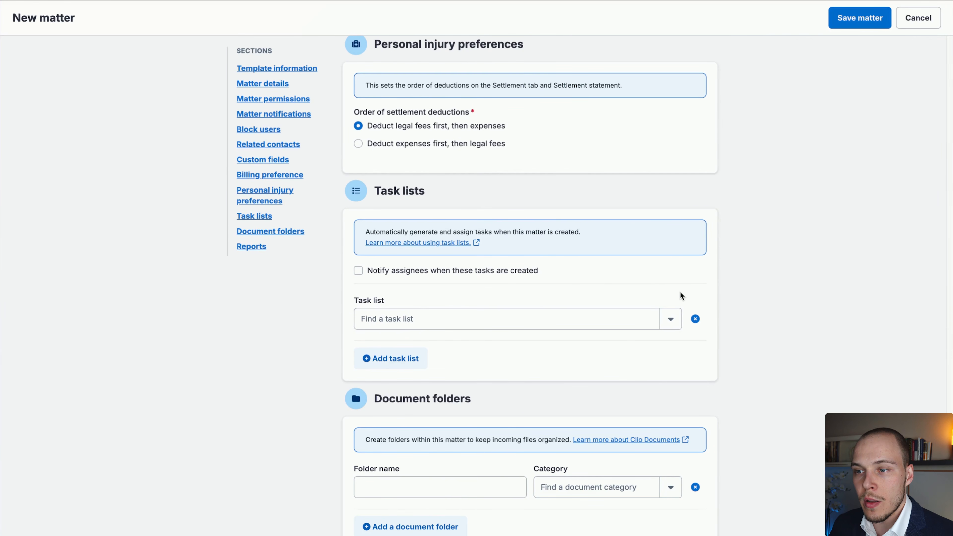
{"action": "scroll", "coordinate": [680, 296], "scroll_direction": "down", "scroll_amount": 3}
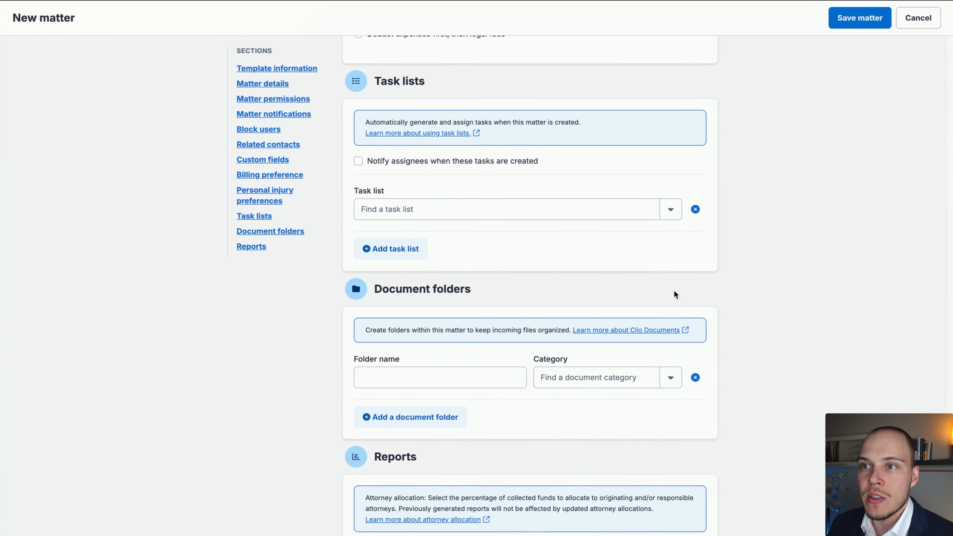
{"action": "scroll", "coordinate": [674, 293], "scroll_direction": "down", "scroll_amount": 2}
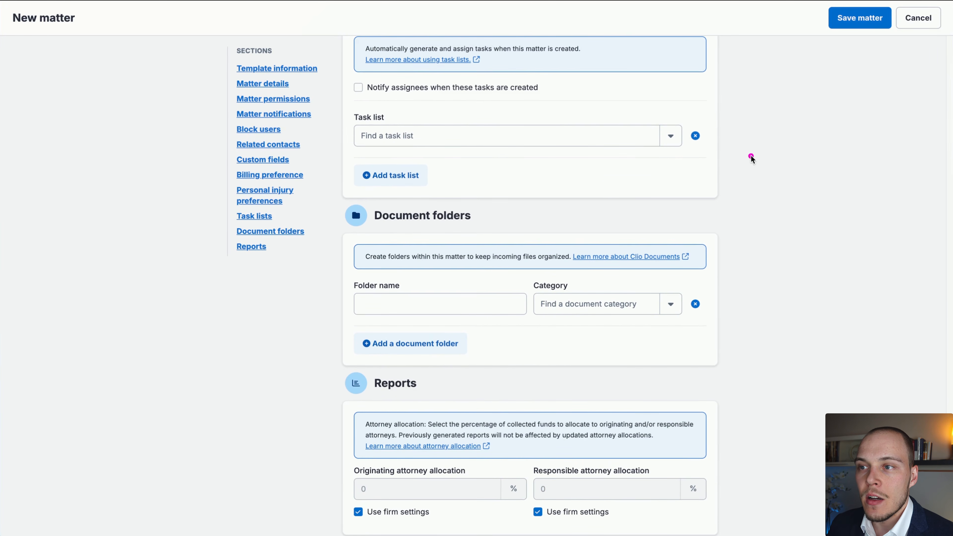
{"action": "mouse_move", "coordinate": [752, 156]}
{"action": "left_mouse_down"}
{"action": "mouse_move", "coordinate": [401, 353]}
{"action": "mouse_move", "coordinate": [496, 285]}
{"action": "mouse_move", "coordinate": [481, 304]}
{"action": "left_mouse_up"}
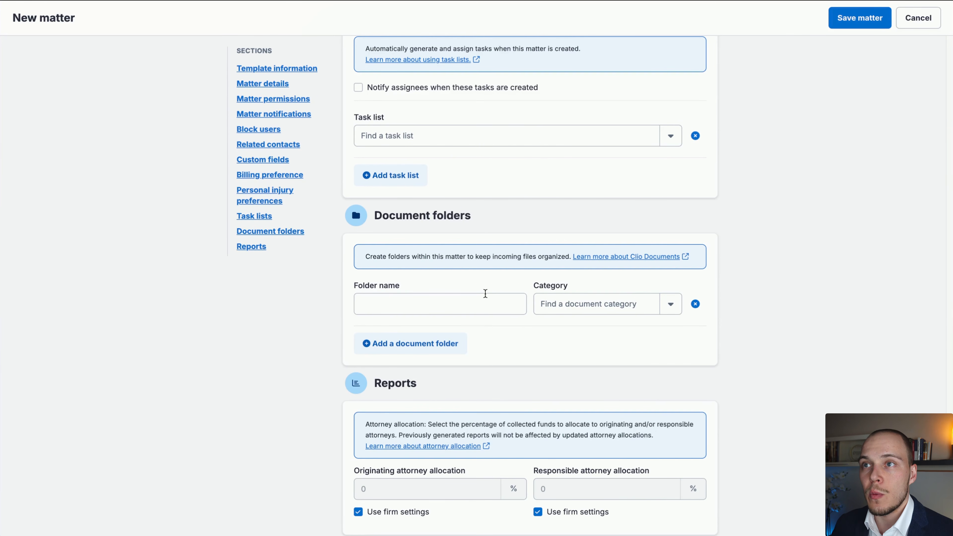
{"action": "scroll", "coordinate": [487, 303], "scroll_direction": "down", "scroll_amount": 1}
{"action": "scroll", "coordinate": [491, 302], "scroll_direction": "down", "scroll_amount": 2}
{"action": "mouse_move", "coordinate": [762, 209]}
{"action": "left_mouse_down"}
{"action": "mouse_move", "coordinate": [309, 410]}
{"action": "mouse_move", "coordinate": [416, 414]}
{"action": "left_mouse_up"}
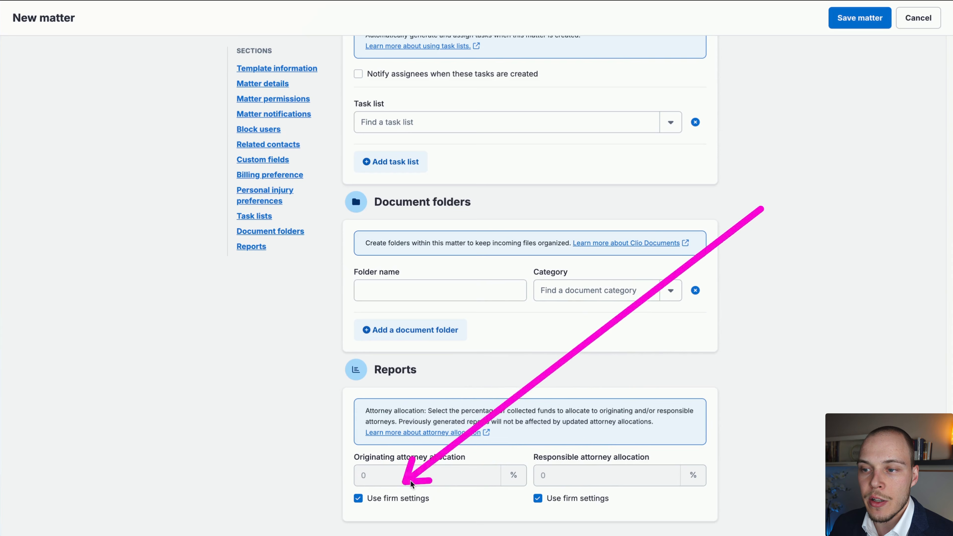
{"action": "left_click", "coordinate": [476, 496]}
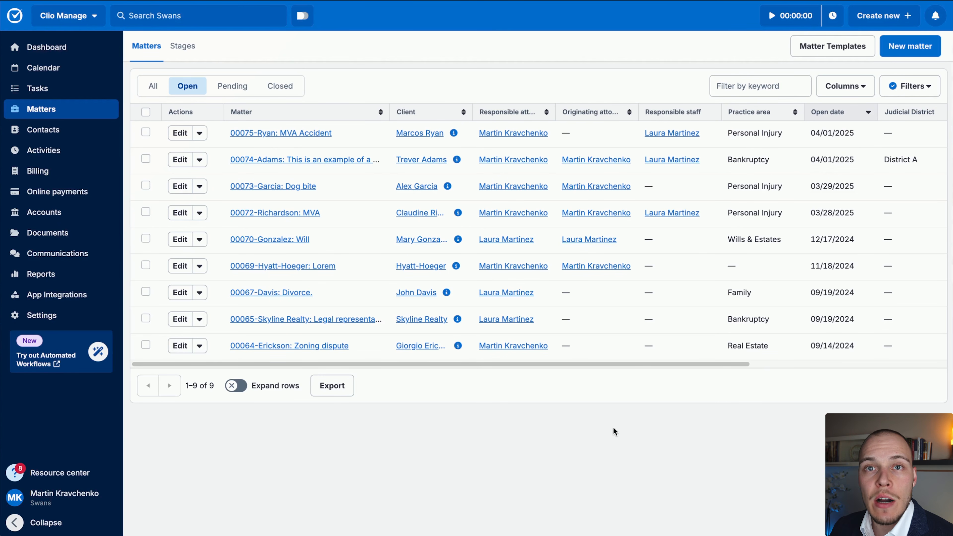
- Open the Personal Injury template from the matter templates
{"action": "mouse_move", "coordinate": [718, 443]}
{"action": "left_mouse_down"}
{"action": "mouse_move", "coordinate": [767, 17]}
{"action": "mouse_move", "coordinate": [832, 59]}
{"action": "left_mouse_up"}
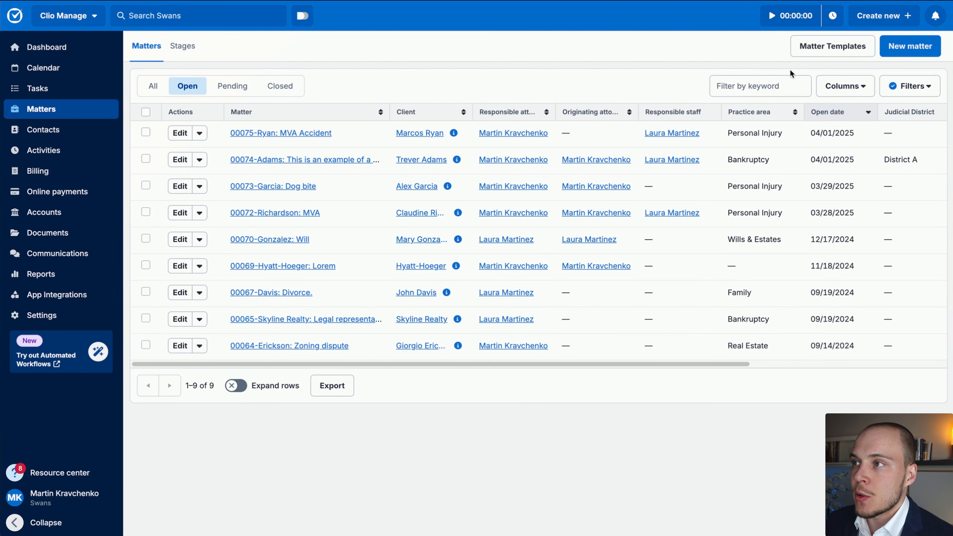
{"action": "left_click", "coordinate": [832, 51]}
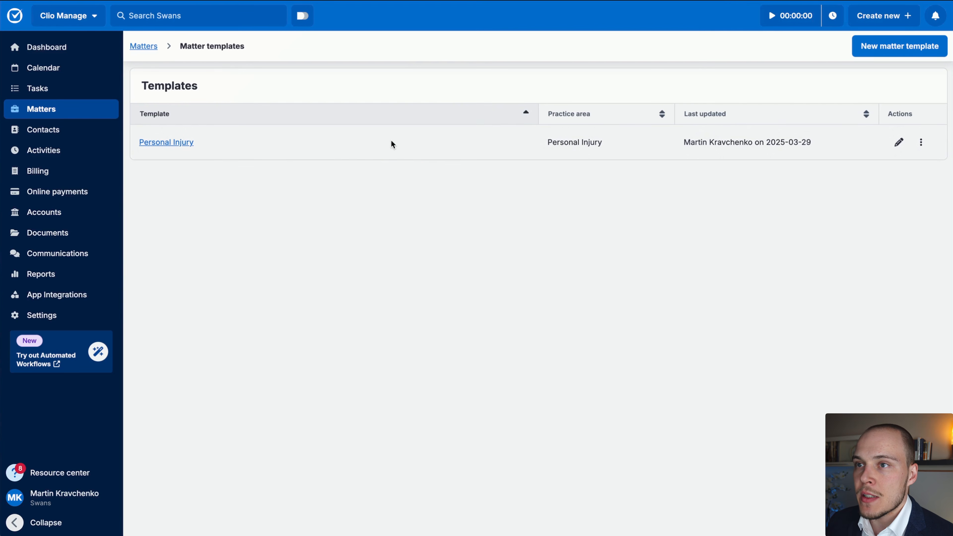
{"action": "left_click", "coordinate": [170, 143]}
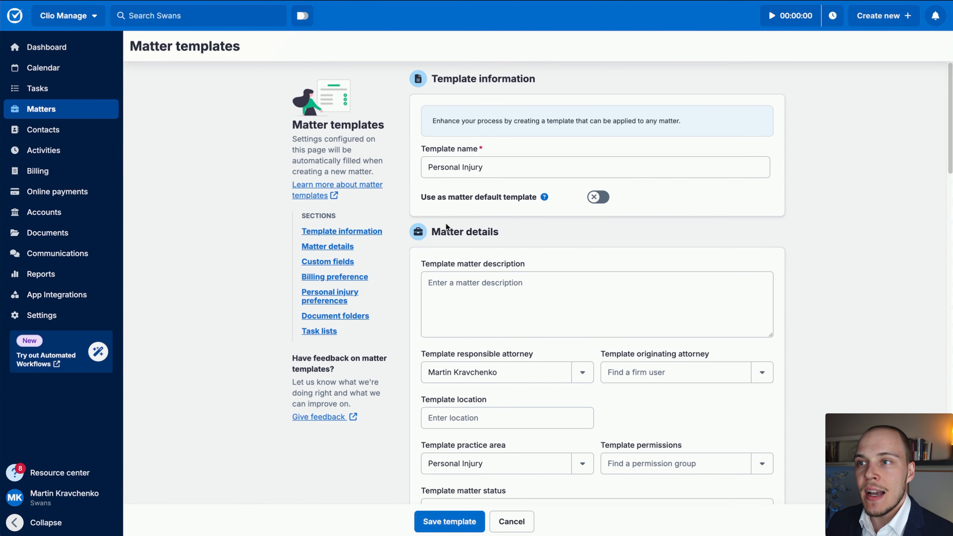
- Examine the template's Matter details, including its permission group field and matter status choices
{"action": "scroll", "coordinate": [700, 212], "scroll_direction": "down", "scroll_amount": 3}
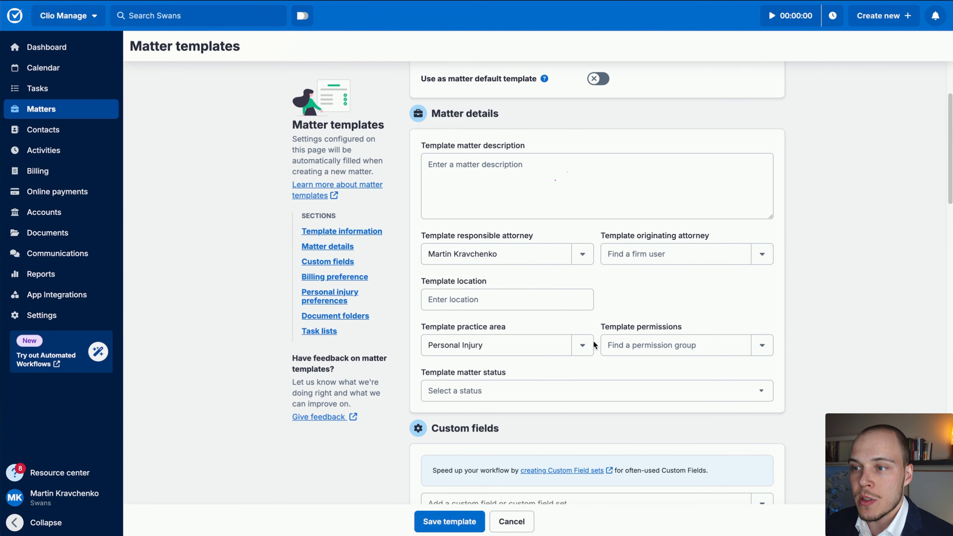
{"action": "left_click", "coordinate": [769, 352]}
{"action": "scroll", "coordinate": [532, 366], "scroll_direction": "down", "scroll_amount": 1}
{"action": "left_click", "coordinate": [436, 353]}
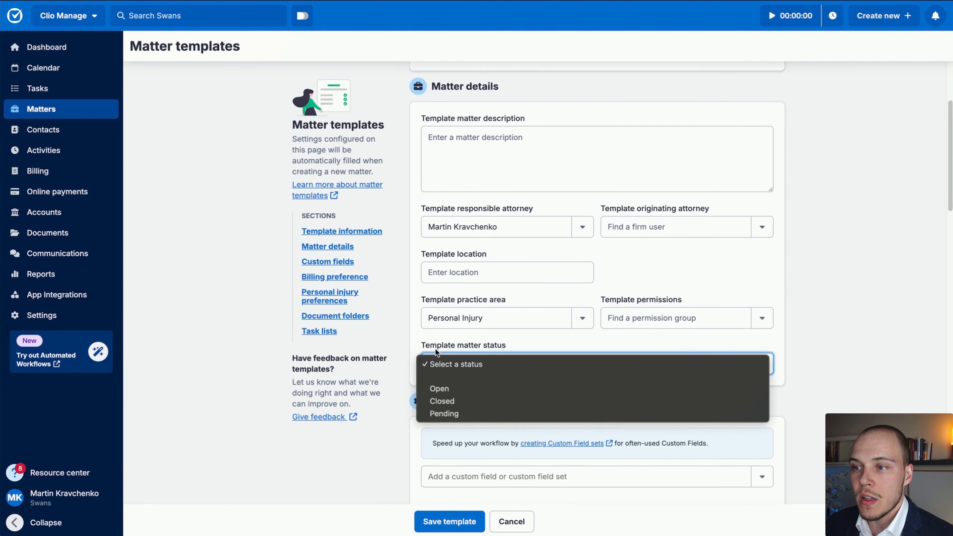
{"action": "left_click", "coordinate": [639, 366]}
- Review the template's custom fields, billing method, settlement deductions, document folders and task list, and return to the matters list
{"action": "scroll", "coordinate": [762, 324], "scroll_direction": "down", "scroll_amount": 8}
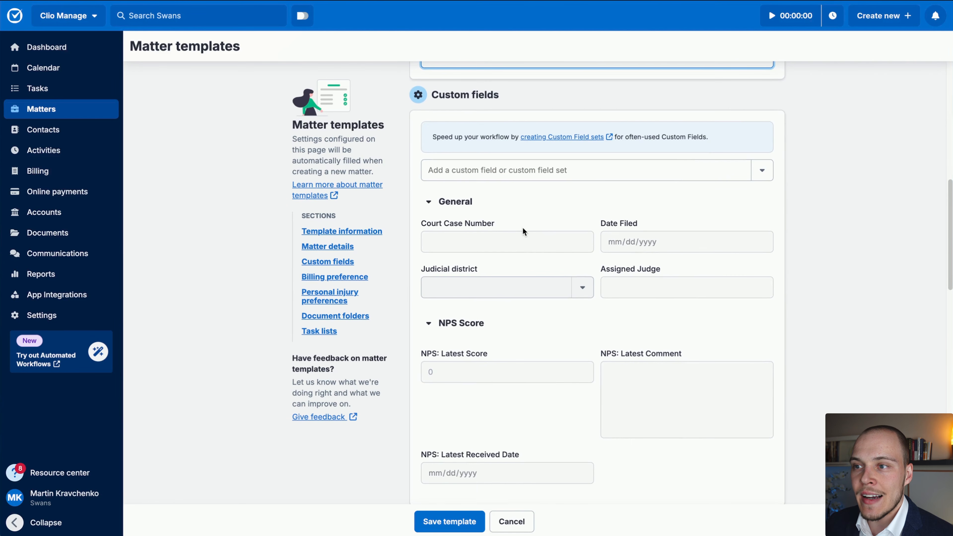
{"action": "scroll", "coordinate": [525, 232], "scroll_direction": "down", "scroll_amount": 1}
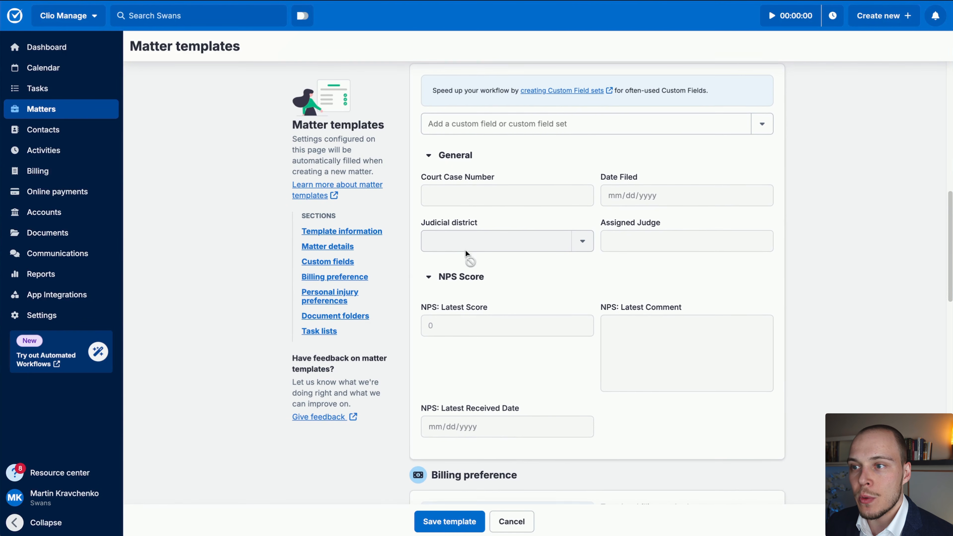
{"action": "scroll", "coordinate": [466, 250], "scroll_direction": "down", "scroll_amount": 8}
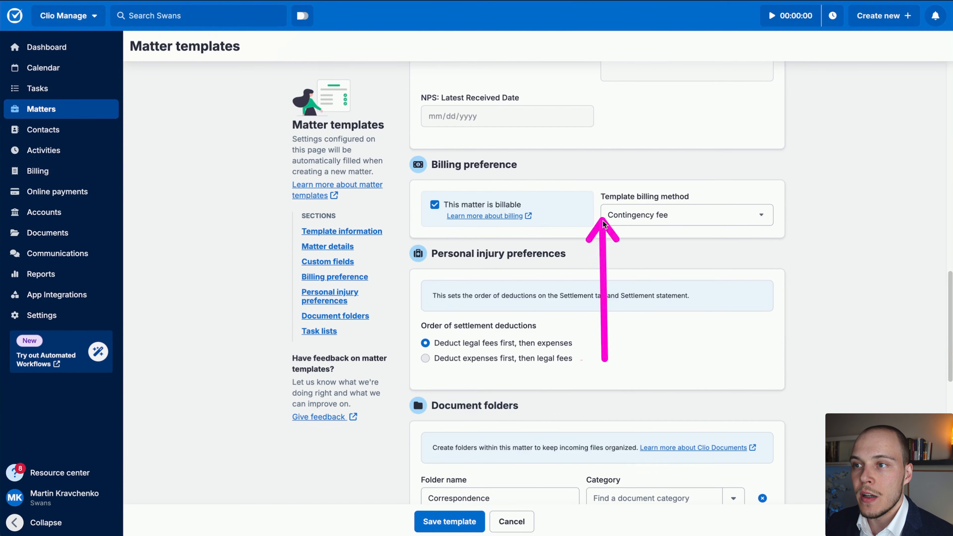
{"action": "scroll", "coordinate": [758, 297], "scroll_direction": "down", "scroll_amount": 7}
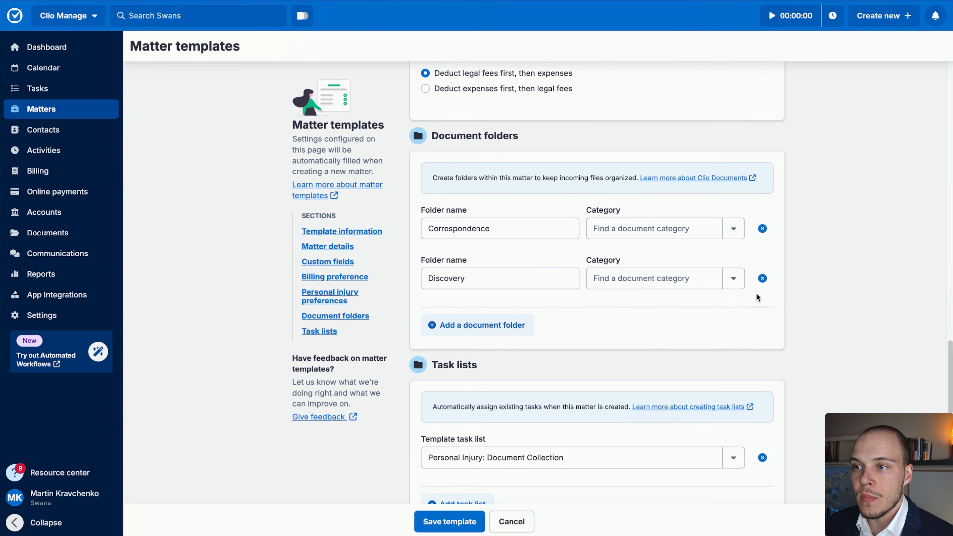
{"action": "scroll", "coordinate": [539, 270], "scroll_direction": "down", "scroll_amount": 5}
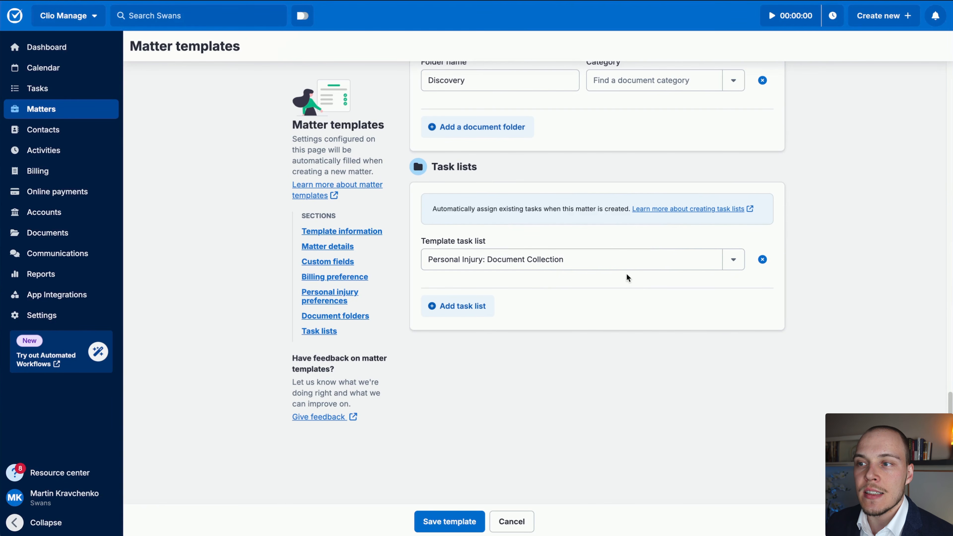
{"action": "scroll", "coordinate": [629, 278], "scroll_direction": "up", "scroll_amount": 20}
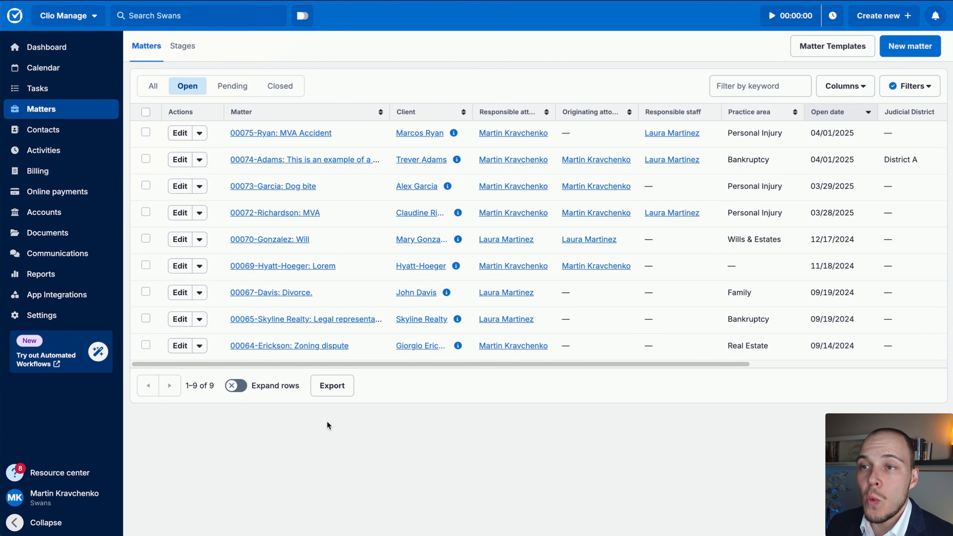
- Open the example Bankruptcy matter and review the financial summary and Details on its dashboard
{"action": "left_click", "coordinate": [269, 161]}
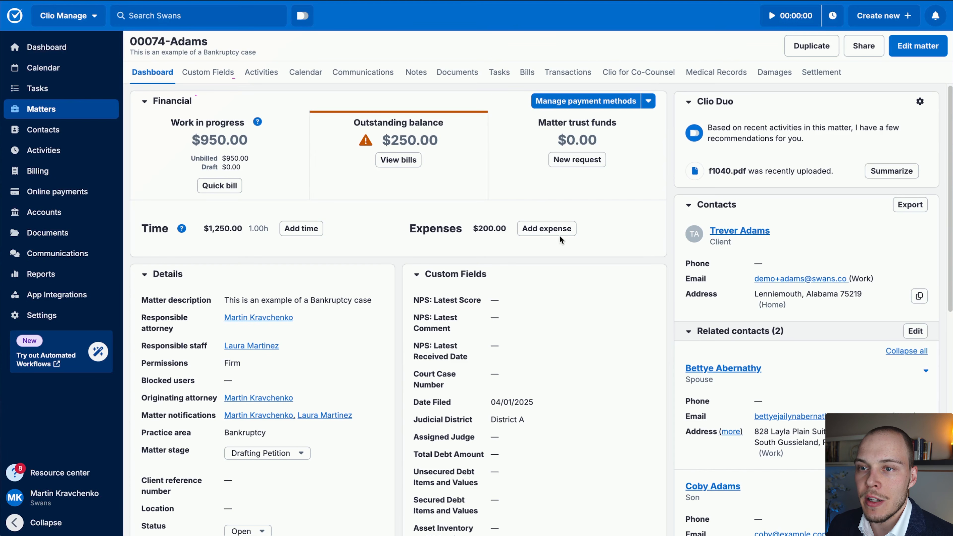
{"action": "scroll", "coordinate": [559, 236], "scroll_direction": "down", "scroll_amount": 2}
{"action": "scroll", "coordinate": [540, 237], "scroll_direction": "down", "scroll_amount": 1}
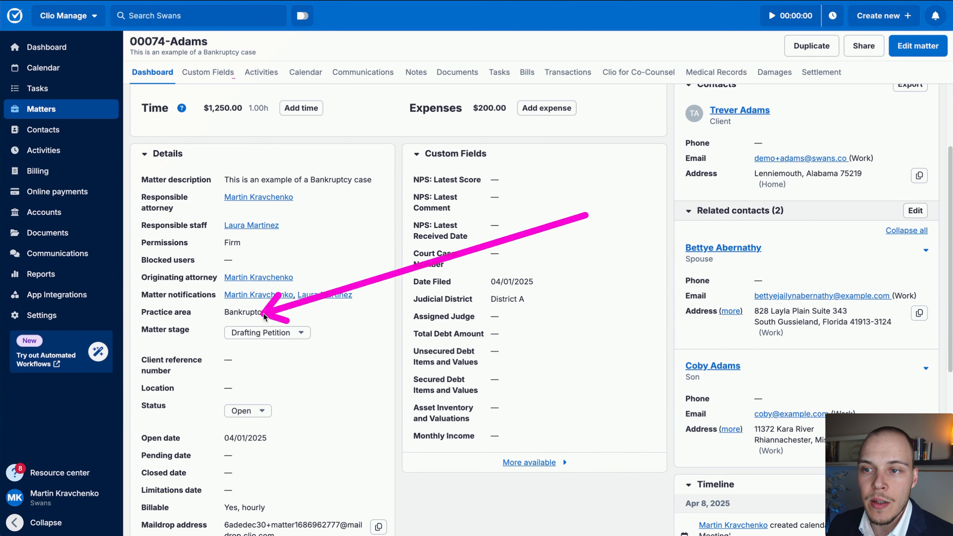
{"action": "scroll", "coordinate": [403, 311], "scroll_direction": "down", "scroll_amount": 1}
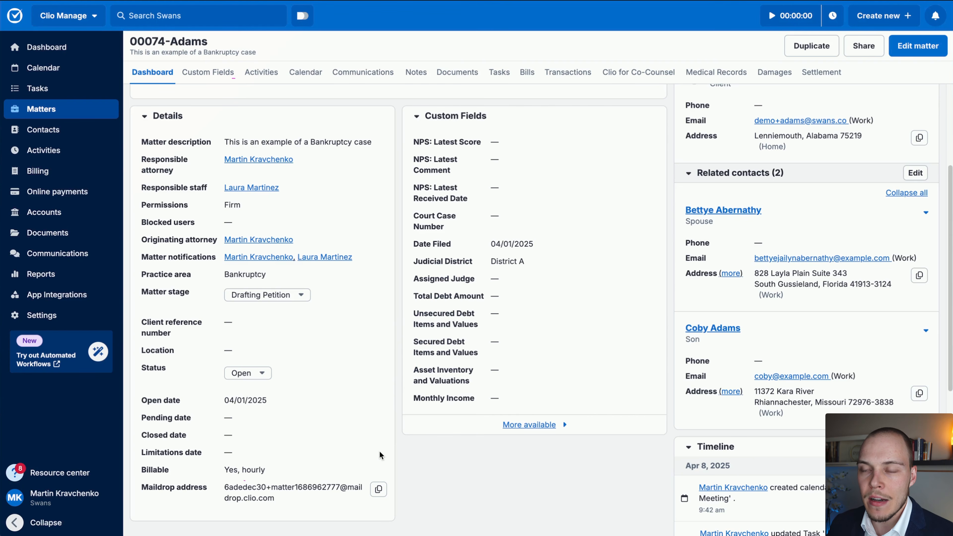
{"action": "scroll", "coordinate": [358, 413], "scroll_direction": "up", "scroll_amount": 1}
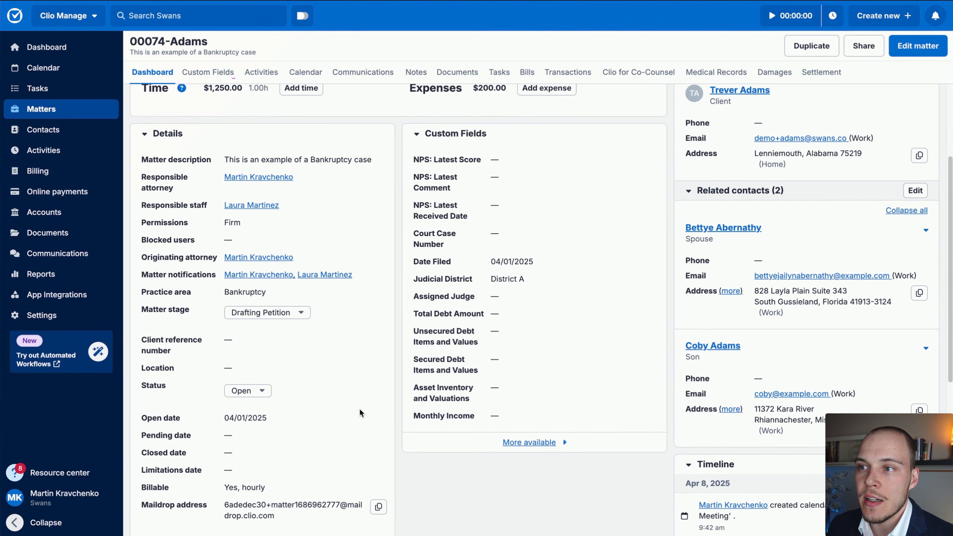
{"action": "scroll", "coordinate": [360, 413], "scroll_direction": "up", "scroll_amount": 1}
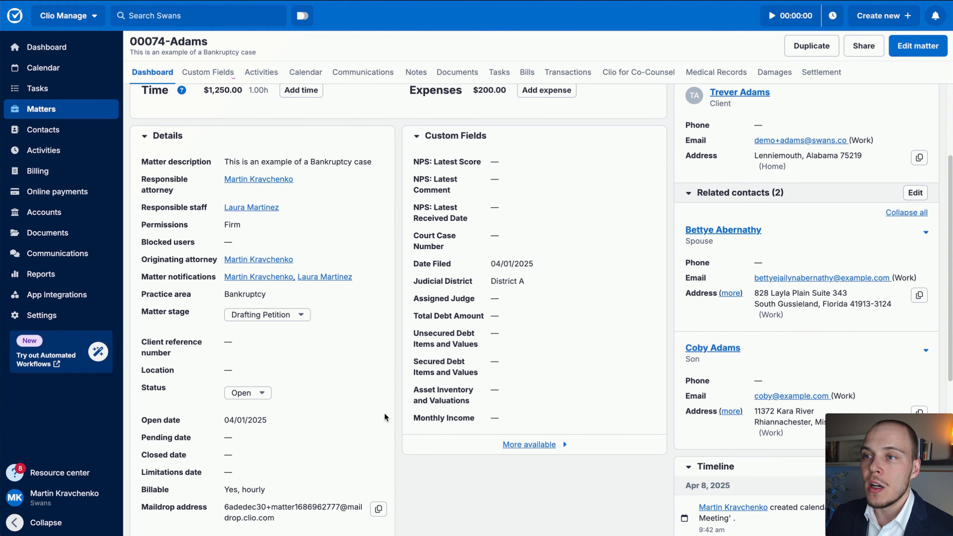
{"action": "scroll", "coordinate": [382, 404], "scroll_direction": "up", "scroll_amount": 1}
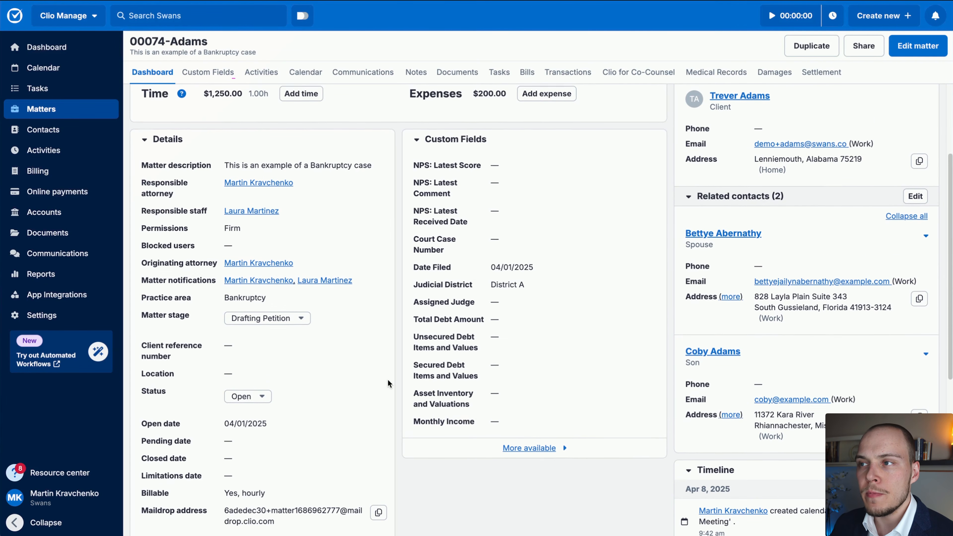
{"action": "scroll", "coordinate": [388, 380], "scroll_direction": "up", "scroll_amount": 3}
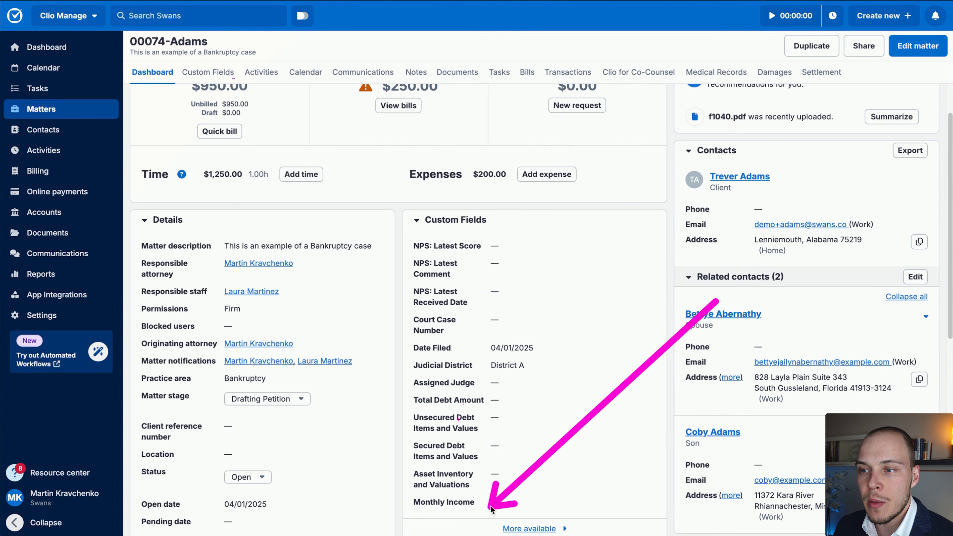
- View the matter's full custom field sets from the dashboard's Custom Fields summary, and return to the matter dashboard
{"action": "scroll", "coordinate": [600, 167], "scroll_direction": "down", "scroll_amount": 1}
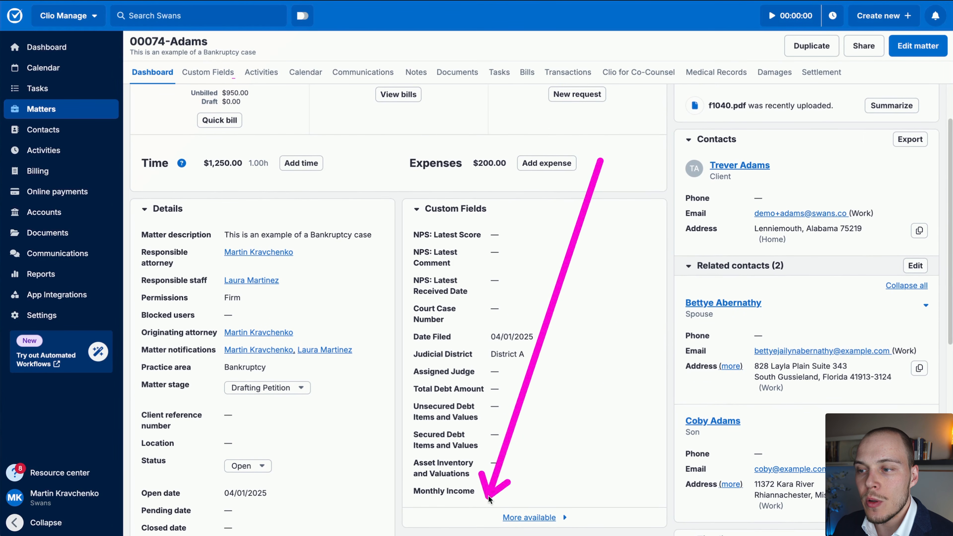
{"action": "left_click", "coordinate": [531, 518]}
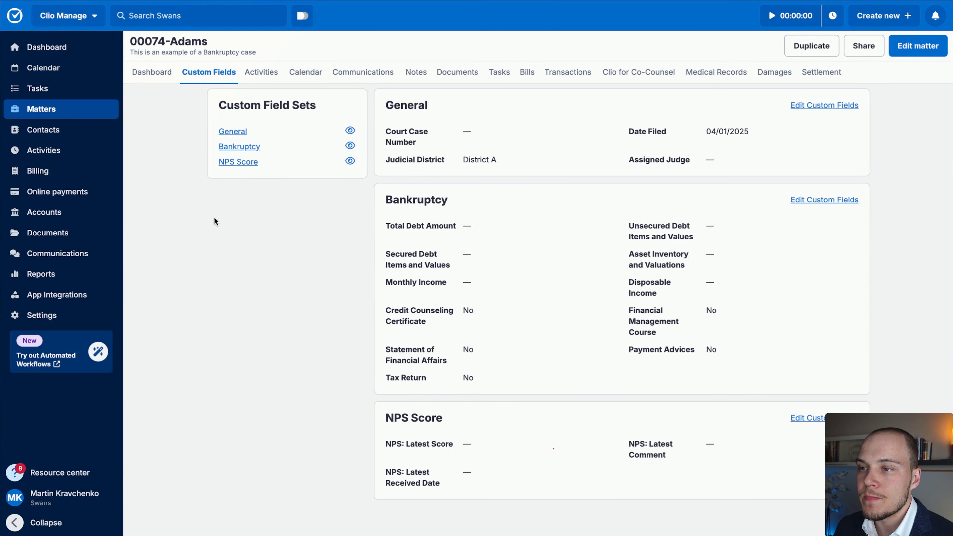
{"action": "left_click", "coordinate": [152, 73]}
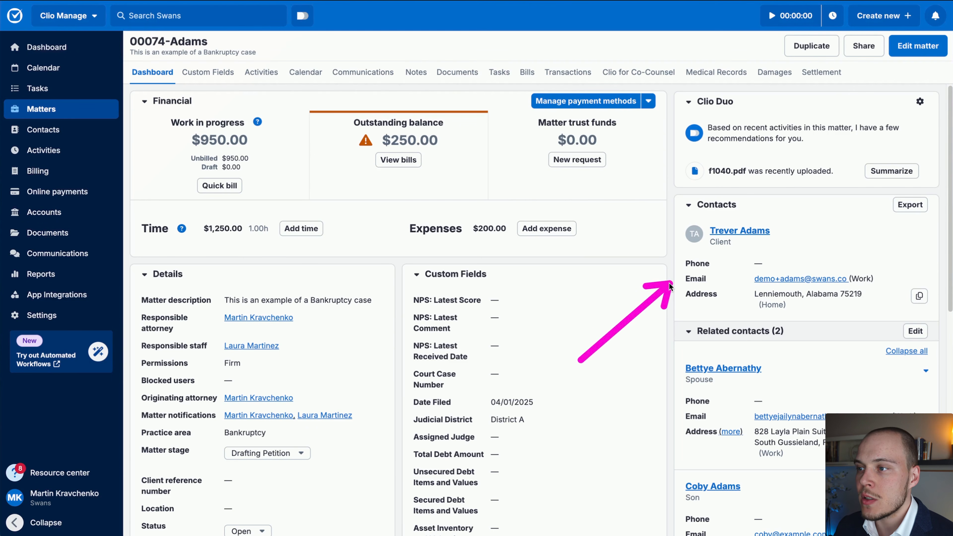
- Examine the matter's contacts, related contacts and Timeline, including the timeline filters for user, type and deleted items
{"action": "scroll", "coordinate": [670, 286], "scroll_direction": "down", "scroll_amount": 3}
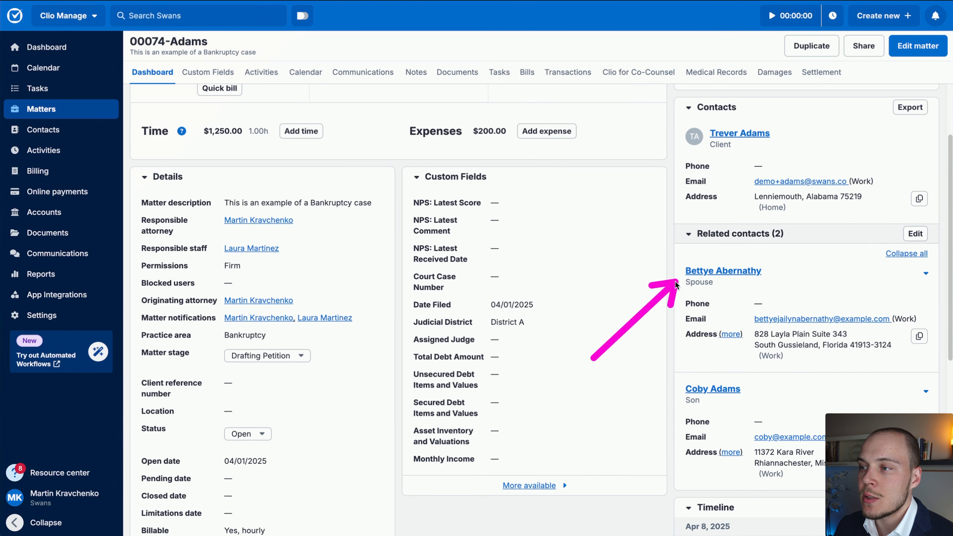
{"action": "scroll", "coordinate": [651, 377], "scroll_direction": "down", "scroll_amount": 8}
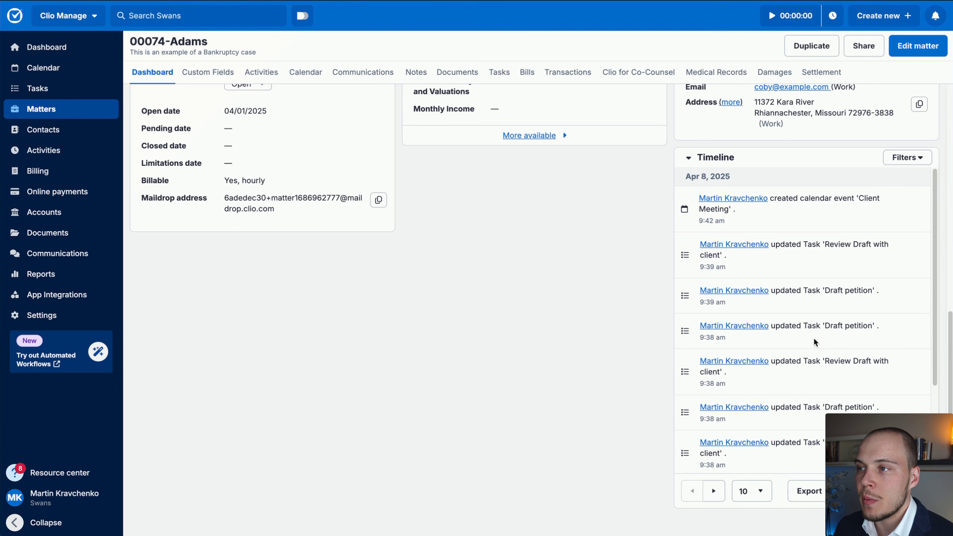
{"action": "left_click", "coordinate": [908, 158]}
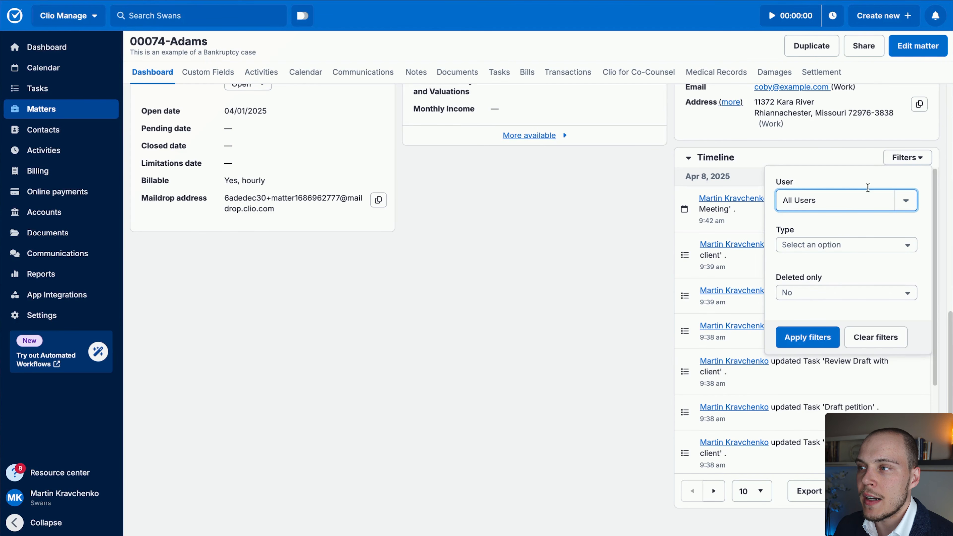
{"action": "left_click", "coordinate": [829, 246]}
{"action": "left_click", "coordinate": [661, 247]}
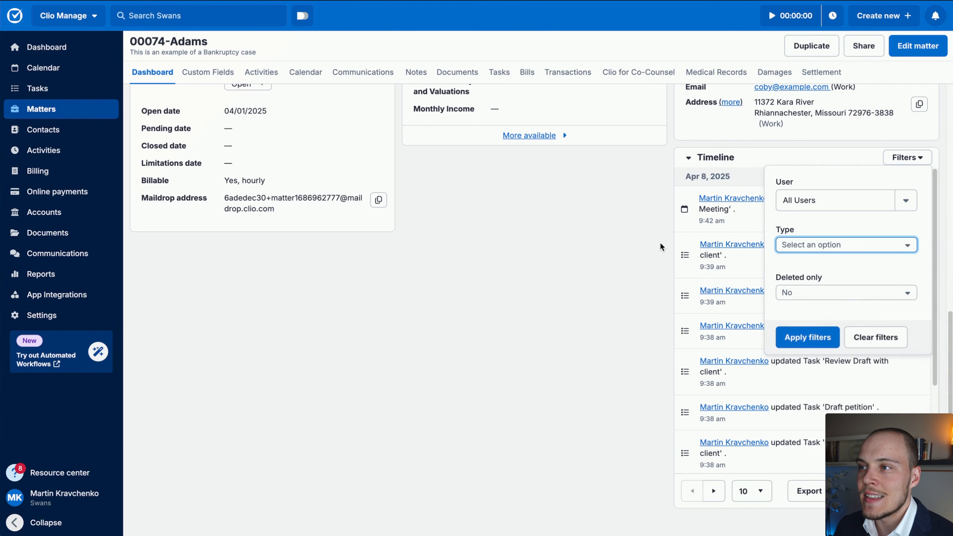
{"action": "left_click", "coordinate": [653, 232]}
- Look through the matter's custom fields, its time and expense activities, and its calendar events
{"action": "scroll", "coordinate": [653, 231], "scroll_direction": "up", "scroll_amount": 10}
{"action": "mouse_move", "coordinate": [344, 354]}
{"action": "left_mouse_down"}
{"action": "mouse_move", "coordinate": [145, 75]}
{"action": "mouse_move", "coordinate": [576, 84]}
{"action": "mouse_move", "coordinate": [308, 81]}
{"action": "mouse_move", "coordinate": [255, 107]}
{"action": "left_mouse_up"}
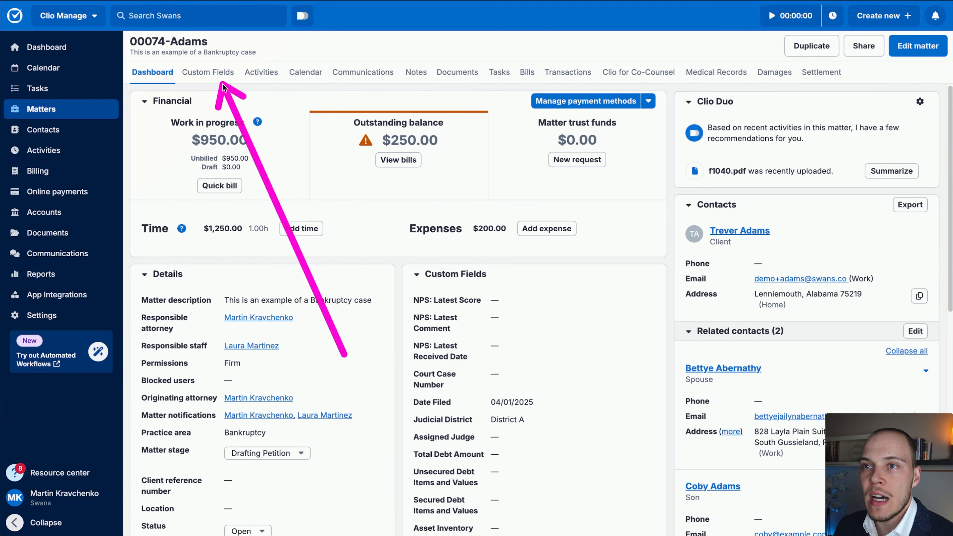
{"action": "left_click", "coordinate": [208, 72]}
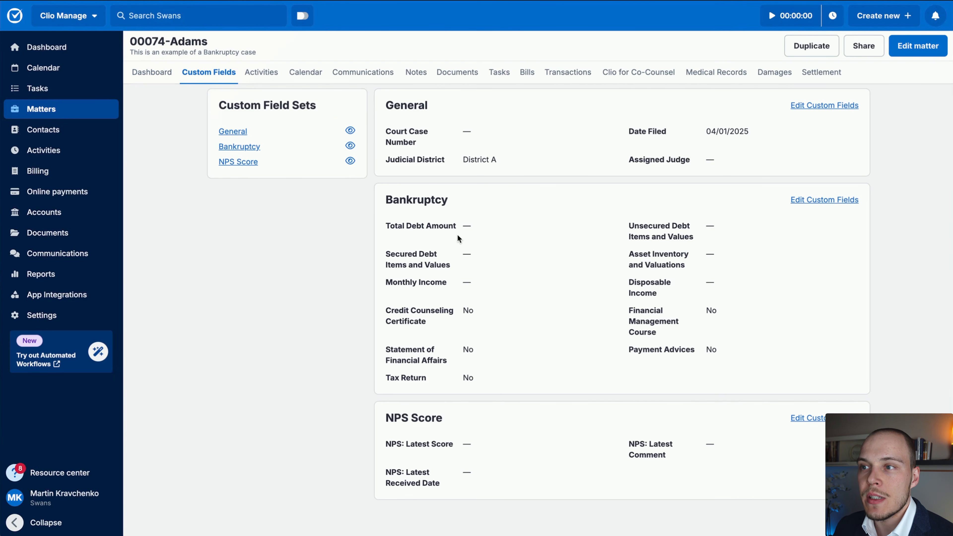
{"action": "left_click", "coordinate": [257, 77]}
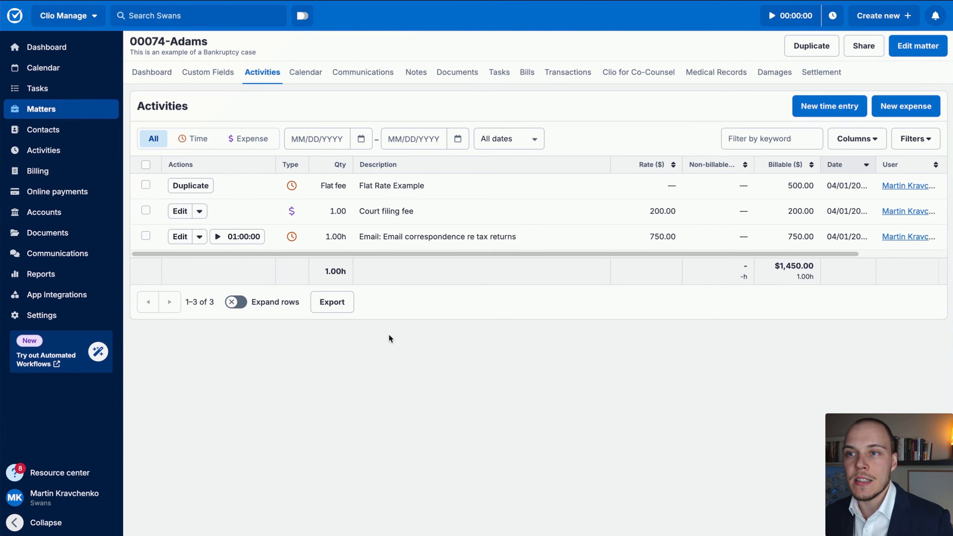
{"action": "mouse_move", "coordinate": [300, 396]}
{"action": "left_mouse_down"}
{"action": "mouse_move", "coordinate": [252, 220]}
{"action": "mouse_move", "coordinate": [190, 141]}
{"action": "mouse_move", "coordinate": [200, 150]}
{"action": "mouse_move", "coordinate": [251, 145]}
{"action": "left_mouse_up"}
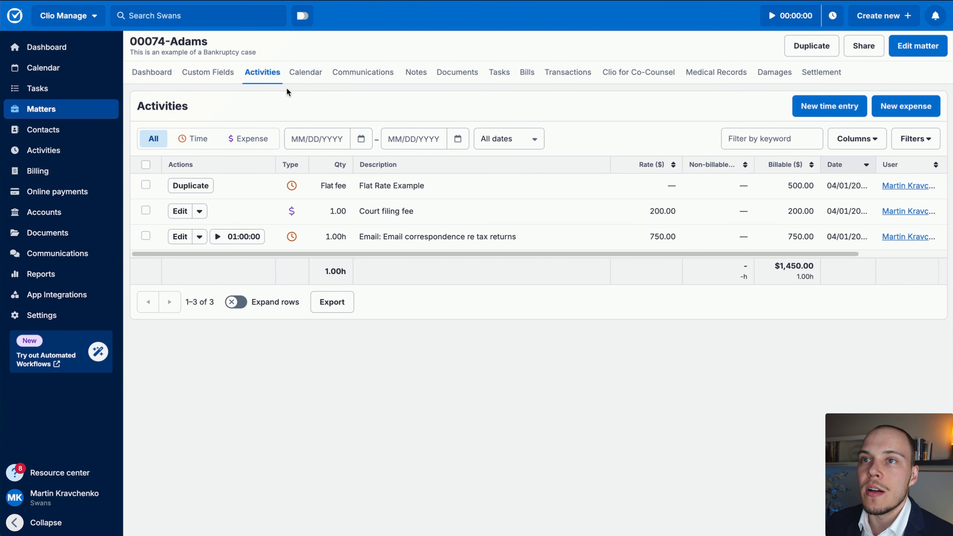
{"action": "left_click", "coordinate": [310, 73]}
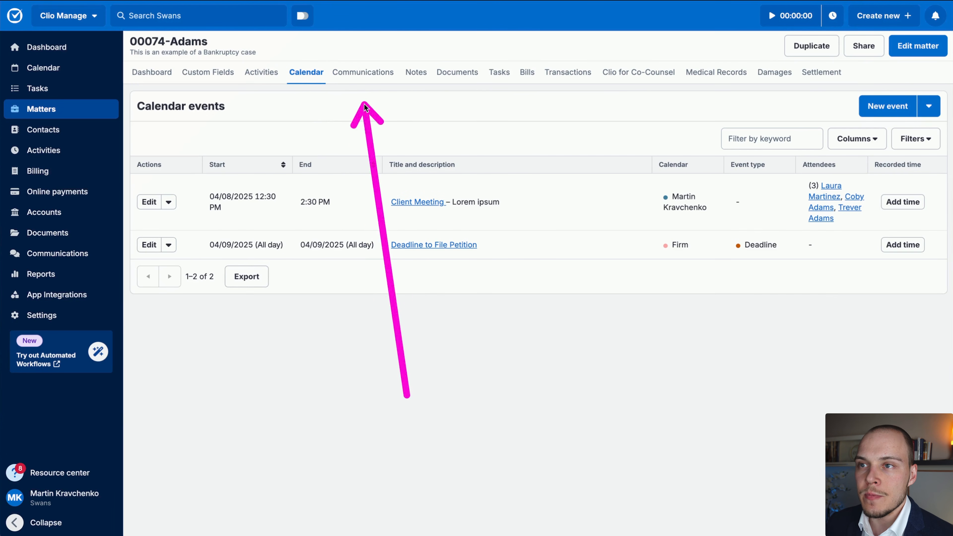
- Review the matter's communication logs, notes, documents and tasks
{"action": "left_click", "coordinate": [362, 75]}
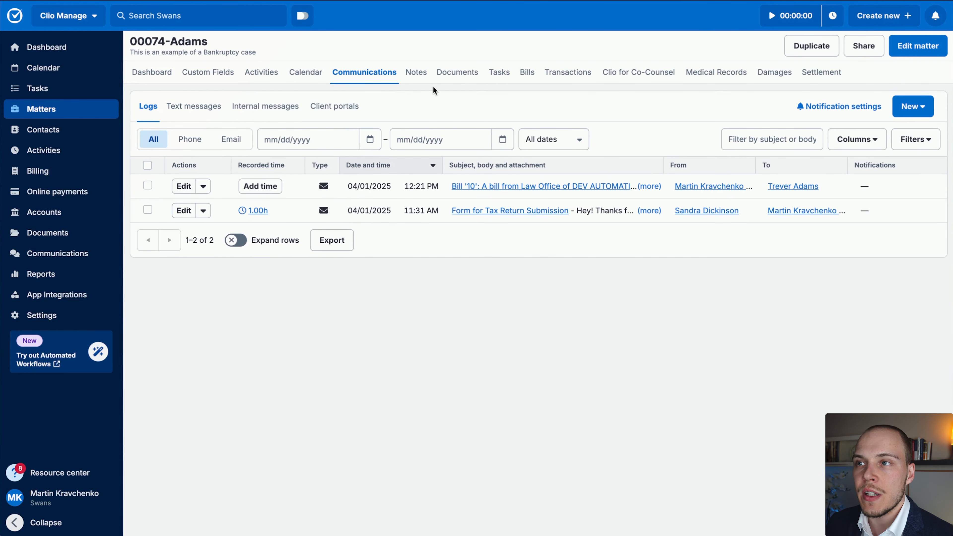
{"action": "left_click", "coordinate": [419, 73]}
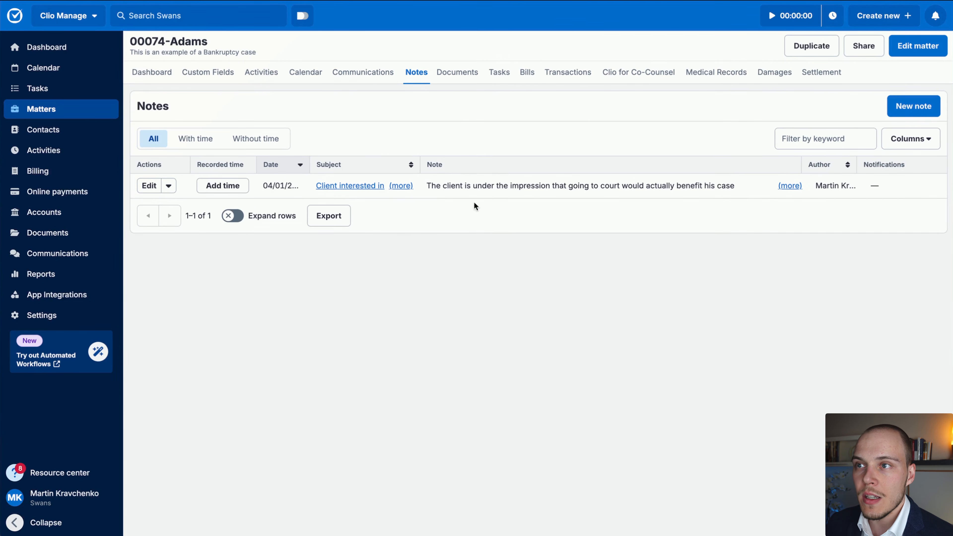
{"action": "left_click", "coordinate": [457, 72]}
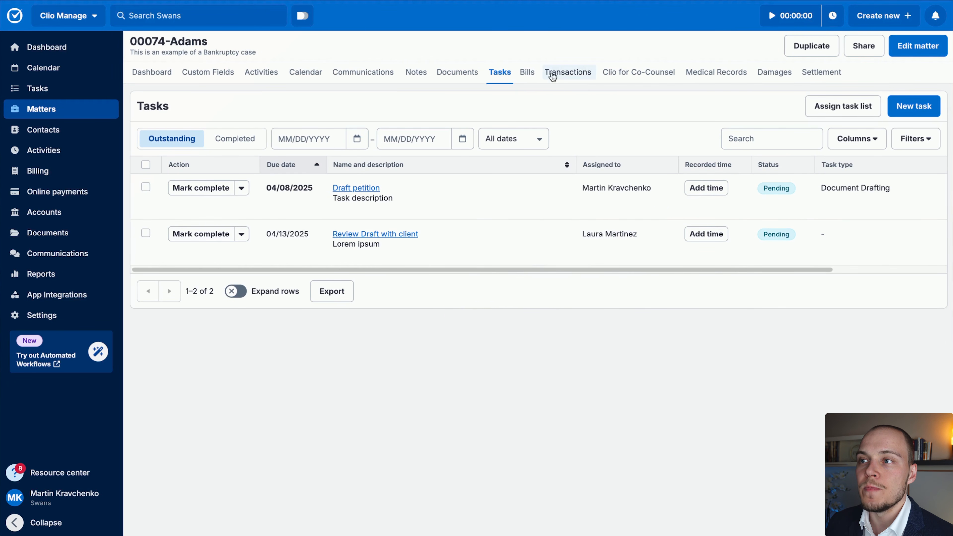
- View all of the matter's bills regardless of status, its transactions, and the Clio for Co-Counsel section
{"action": "left_click", "coordinate": [528, 77]}
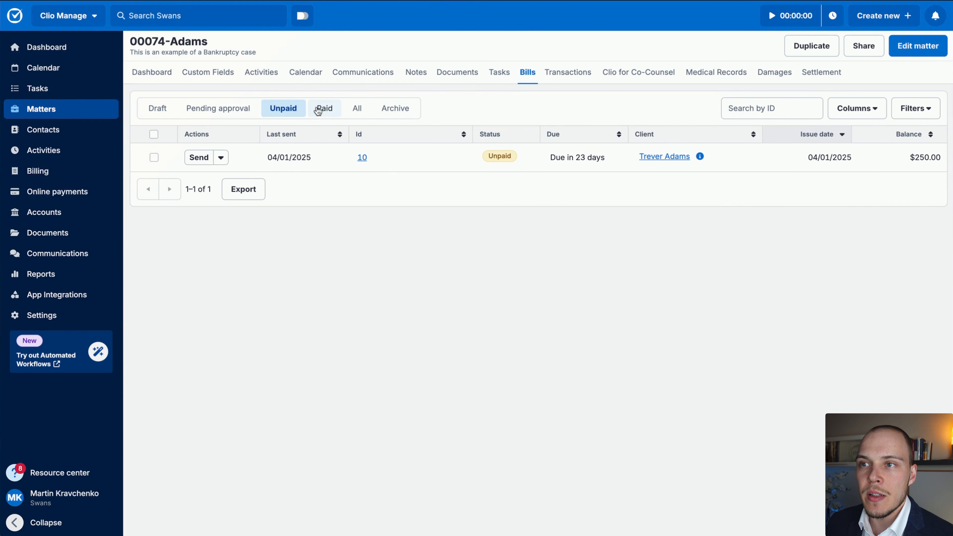
{"action": "left_click", "coordinate": [354, 110]}
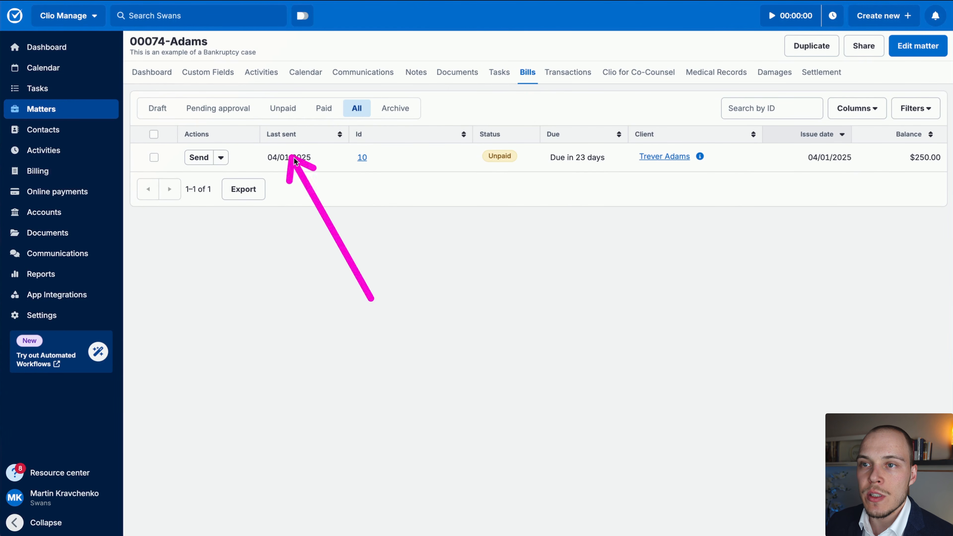
{"action": "left_click", "coordinate": [565, 75]}
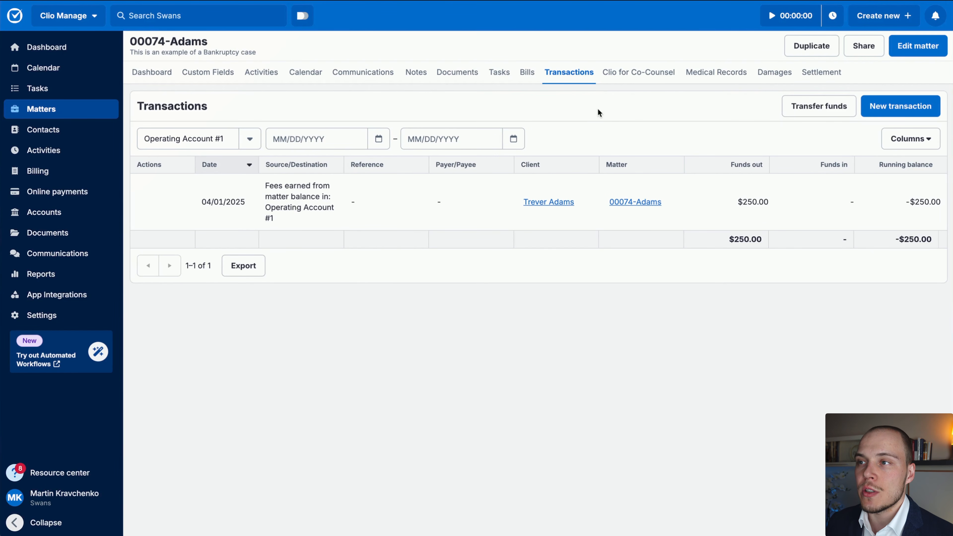
{"action": "left_click", "coordinate": [640, 76]}
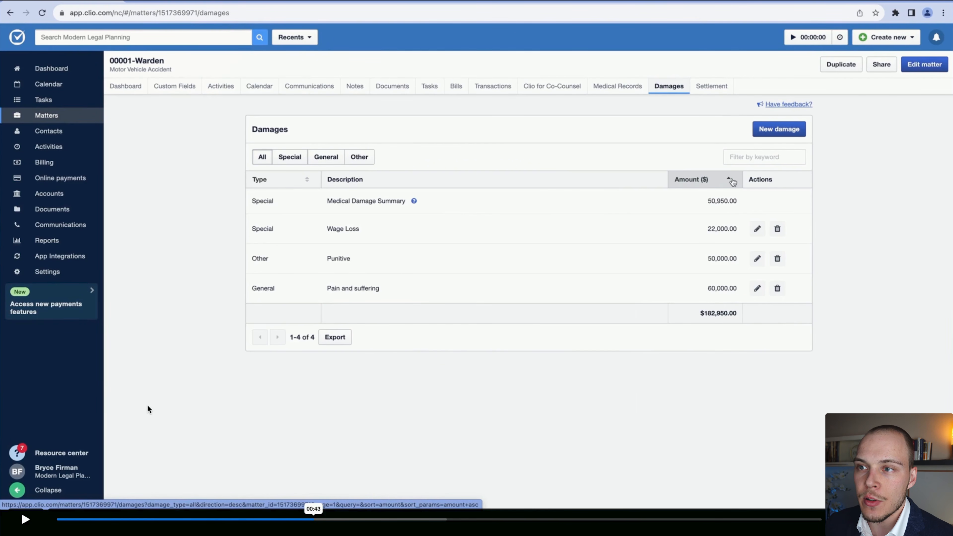
{"action": "mouse_move", "coordinate": [135, 429]}
{"action": "left_mouse_down"}
{"action": "mouse_move", "coordinate": [332, 188]}
{"action": "mouse_move", "coordinate": [329, 265]}
{"action": "mouse_move", "coordinate": [362, 177]}
{"action": "mouse_move", "coordinate": [341, 272]}
{"action": "mouse_move", "coordinate": [319, 251]}
{"action": "mouse_move", "coordinate": [332, 295]}
{"action": "mouse_move", "coordinate": [251, 230]}
{"action": "mouse_move", "coordinate": [319, 191]}
{"action": "mouse_move", "coordinate": [301, 281]}
{"action": "mouse_move", "coordinate": [322, 332]}
{"action": "mouse_move", "coordinate": [702, 334]}
{"action": "mouse_move", "coordinate": [703, 200]}
{"action": "mouse_move", "coordinate": [720, 205]}
{"action": "mouse_move", "coordinate": [702, 316]}
{"action": "mouse_move", "coordinate": [663, 92]}
{"action": "left_mouse_up"}
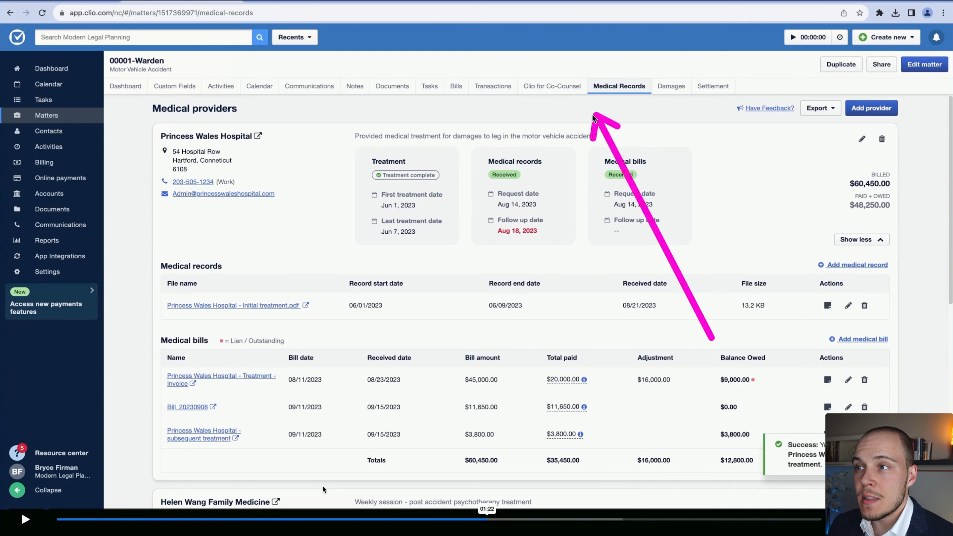
{"action": "mouse_move", "coordinate": [619, 109]}
{"action": "left_mouse_down"}
{"action": "mouse_move", "coordinate": [631, 101]}
{"action": "mouse_move", "coordinate": [587, 138]}
{"action": "mouse_move", "coordinate": [160, 137]}
{"action": "mouse_move", "coordinate": [230, 184]}
{"action": "mouse_move", "coordinate": [170, 181]}
{"action": "mouse_move", "coordinate": [315, 228]}
{"action": "mouse_move", "coordinate": [275, 148]}
{"action": "mouse_move", "coordinate": [170, 196]}
{"action": "mouse_move", "coordinate": [330, 270]}
{"action": "mouse_move", "coordinate": [480, 251]}
{"action": "mouse_move", "coordinate": [398, 218]}
{"action": "mouse_move", "coordinate": [509, 169]}
{"action": "mouse_move", "coordinate": [500, 191]}
{"action": "mouse_move", "coordinate": [531, 204]}
{"action": "mouse_move", "coordinate": [549, 192]}
{"action": "mouse_move", "coordinate": [644, 230]}
{"action": "mouse_move", "coordinate": [617, 181]}
{"action": "mouse_move", "coordinate": [680, 209]}
{"action": "mouse_move", "coordinate": [664, 202]}
{"action": "mouse_move", "coordinate": [649, 222]}
{"action": "mouse_move", "coordinate": [176, 305]}
{"action": "mouse_move", "coordinate": [164, 264]}
{"action": "mouse_move", "coordinate": [192, 362]}
{"action": "mouse_move", "coordinate": [228, 357]}
{"action": "mouse_move", "coordinate": [158, 259]}
{"action": "mouse_move", "coordinate": [205, 334]}
{"action": "mouse_move", "coordinate": [340, 390]}
{"action": "mouse_move", "coordinate": [450, 363]}
{"action": "mouse_move", "coordinate": [358, 338]}
{"action": "mouse_move", "coordinate": [330, 366]}
{"action": "mouse_move", "coordinate": [436, 380]}
{"action": "mouse_move", "coordinate": [377, 350]}
{"action": "mouse_move", "coordinate": [523, 411]}
{"action": "mouse_move", "coordinate": [626, 390]}
{"action": "mouse_move", "coordinate": [480, 412]}
{"action": "mouse_move", "coordinate": [499, 415]}
{"action": "mouse_move", "coordinate": [575, 372]}
{"action": "mouse_move", "coordinate": [638, 443]}
{"action": "mouse_move", "coordinate": [672, 394]}
{"action": "mouse_move", "coordinate": [696, 445]}
{"action": "mouse_move", "coordinate": [730, 426]}
{"action": "mouse_move", "coordinate": [730, 437]}
{"action": "mouse_move", "coordinate": [657, 405]}
{"action": "mouse_move", "coordinate": [223, 298]}
{"action": "mouse_move", "coordinate": [677, 315]}
{"action": "mouse_move", "coordinate": [274, 322]}
{"action": "mouse_move", "coordinate": [304, 305]}
{"action": "mouse_move", "coordinate": [283, 304]}
{"action": "mouse_move", "coordinate": [346, 316]}
{"action": "mouse_move", "coordinate": [846, 290]}
{"action": "mouse_move", "coordinate": [474, 299]}
{"action": "left_mouse_up"}
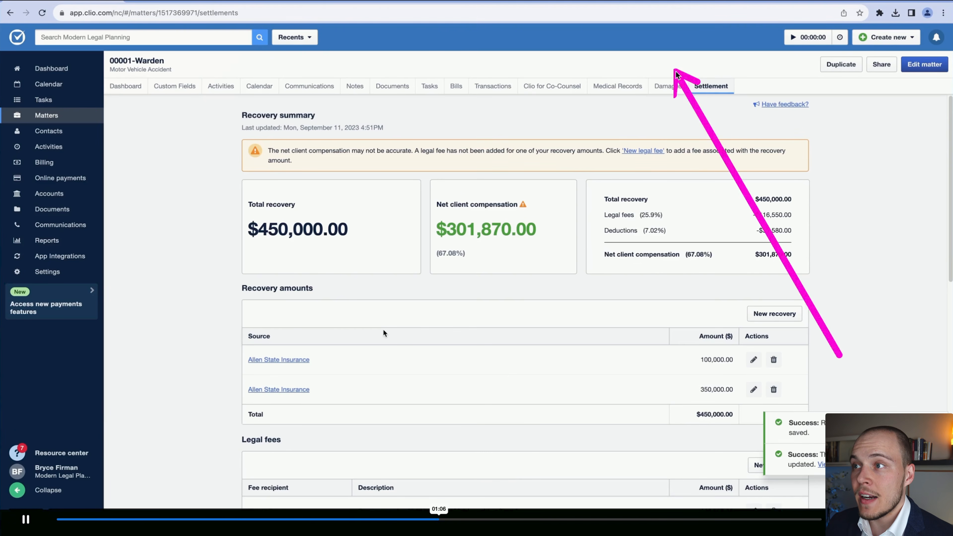
{"action": "mouse_move", "coordinate": [677, 26]}
{"action": "left_mouse_down"}
{"action": "mouse_move", "coordinate": [735, 111]}
{"action": "mouse_move", "coordinate": [556, 176]}
{"action": "mouse_move", "coordinate": [361, 315]}
{"action": "mouse_move", "coordinate": [415, 330]}
{"action": "mouse_move", "coordinate": [366, 277]}
{"action": "mouse_move", "coordinate": [399, 441]}
{"action": "mouse_move", "coordinate": [410, 433]}
{"action": "mouse_move", "coordinate": [366, 366]}
{"action": "mouse_move", "coordinate": [347, 449]}
{"action": "mouse_move", "coordinate": [370, 475]}
{"action": "mouse_move", "coordinate": [428, 444]}
{"action": "mouse_move", "coordinate": [524, 415]}
{"action": "mouse_move", "coordinate": [496, 264]}
{"action": "mouse_move", "coordinate": [485, 256]}
{"action": "mouse_move", "coordinate": [494, 268]}
{"action": "mouse_move", "coordinate": [639, 254]}
{"action": "mouse_move", "coordinate": [499, 318]}
{"action": "left_mouse_up"}
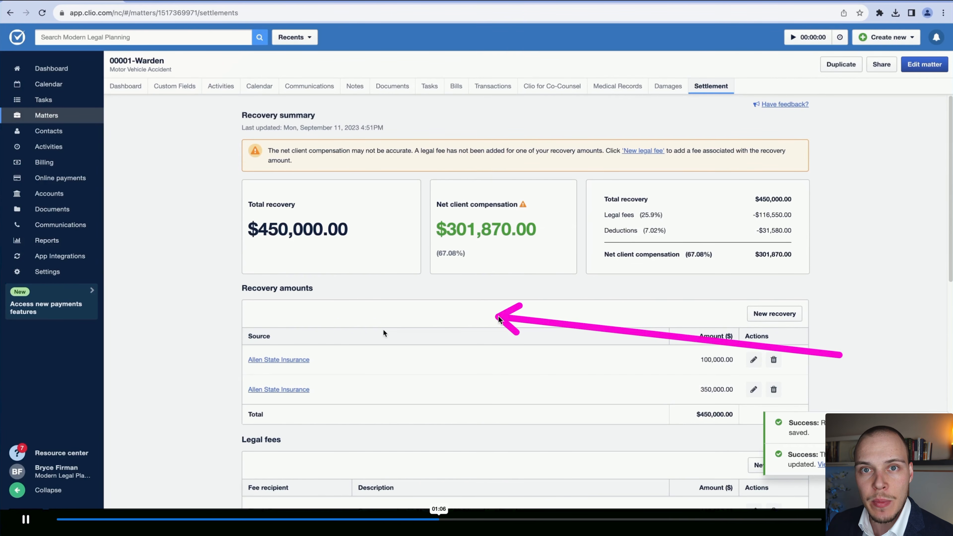
{"action": "left_click_drag", "start_coordinate": [500, 318], "coordinate": [500, 320]}
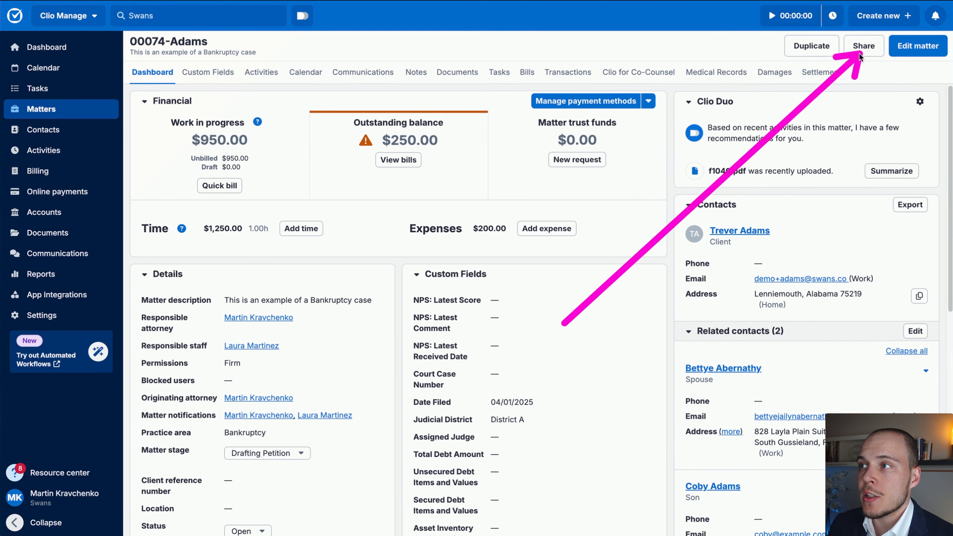
- Open the Bankruptcy matter for editing and review its custom fields, billing preference, personal injury preferences and task lists
{"action": "left_click", "coordinate": [924, 49]}
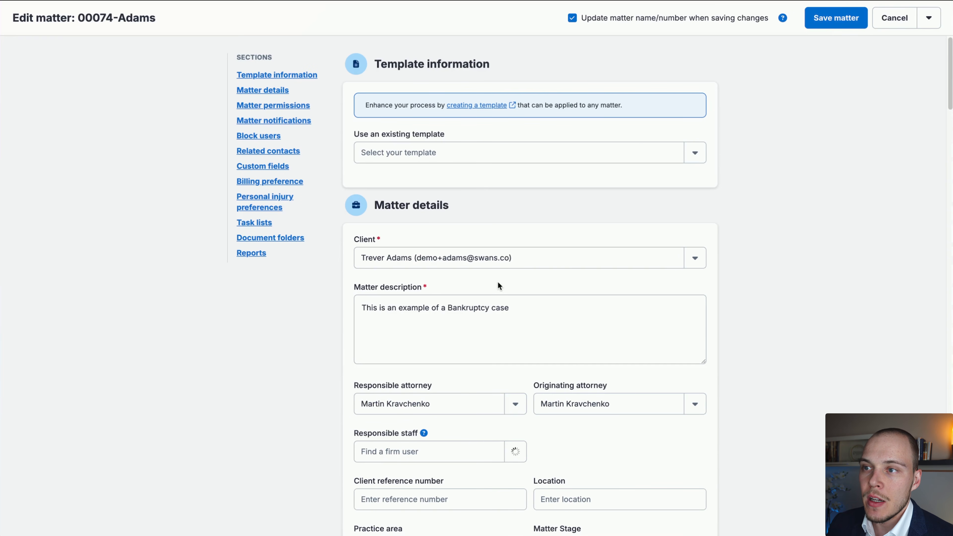
{"action": "scroll", "coordinate": [498, 286], "scroll_direction": "down", "scroll_amount": 20}
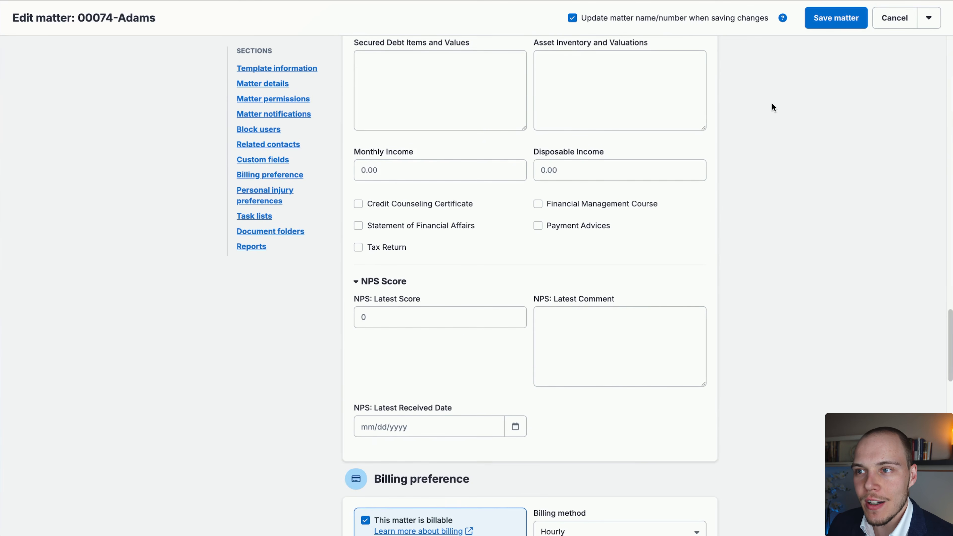
{"action": "scroll", "coordinate": [770, 105], "scroll_direction": "down", "scroll_amount": 10}
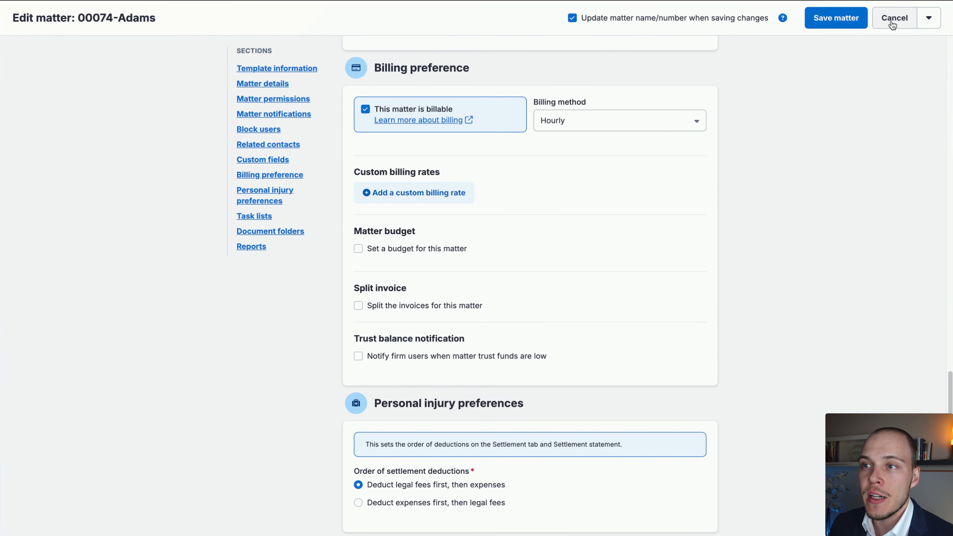
{"action": "scroll", "coordinate": [394, 237], "scroll_direction": "down", "scroll_amount": 10}
{"action": "scroll", "coordinate": [468, 236], "scroll_direction": "up", "scroll_amount": 20}
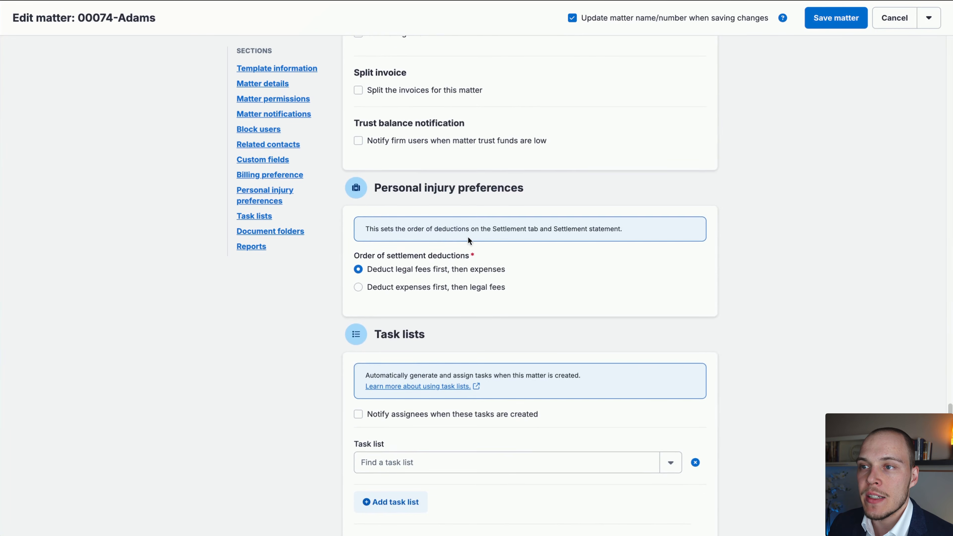
{"action": "scroll", "coordinate": [466, 196], "scroll_direction": "up", "scroll_amount": 10}
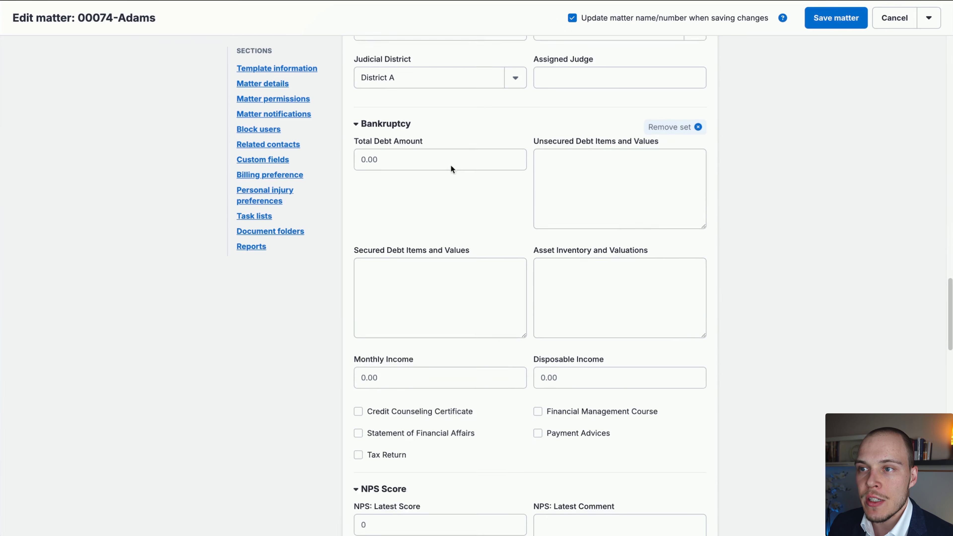
- Review the Bankruptcy custom field set in the matter's edit form and save the matter
{"action": "scroll", "coordinate": [423, 330], "scroll_direction": "down", "scroll_amount": 5}
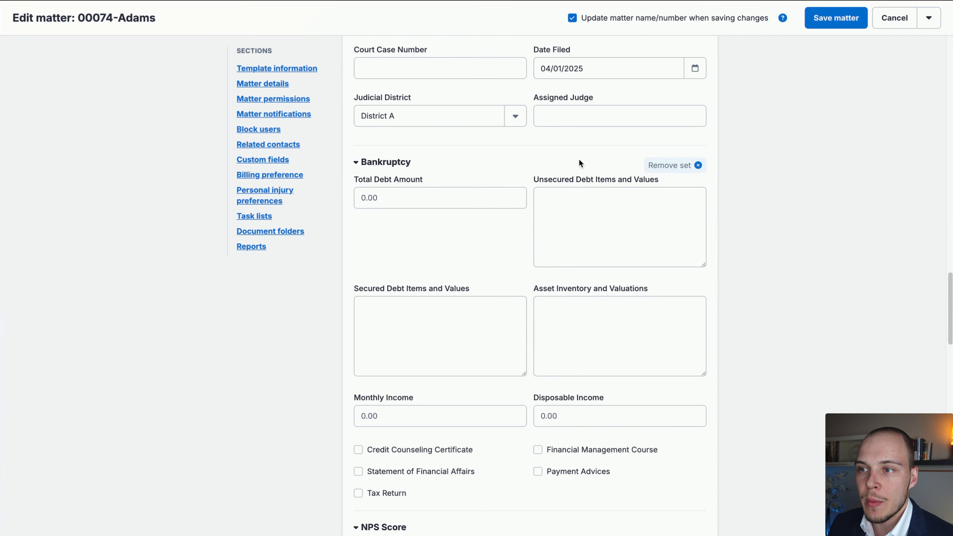
{"action": "left_click", "coordinate": [564, 232]}
{"action": "left_click", "coordinate": [837, 17]}
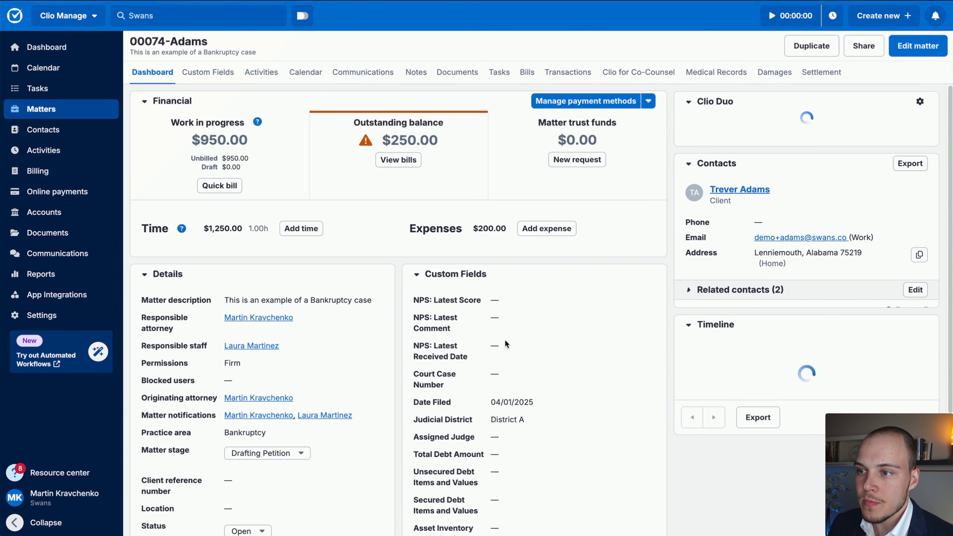
- Open the matter's full set of custom fields, review the Bankruptcy set in edit mode, and cancel the edit
{"action": "scroll", "coordinate": [507, 341], "scroll_direction": "down", "scroll_amount": 4}
{"action": "left_click", "coordinate": [529, 450]}
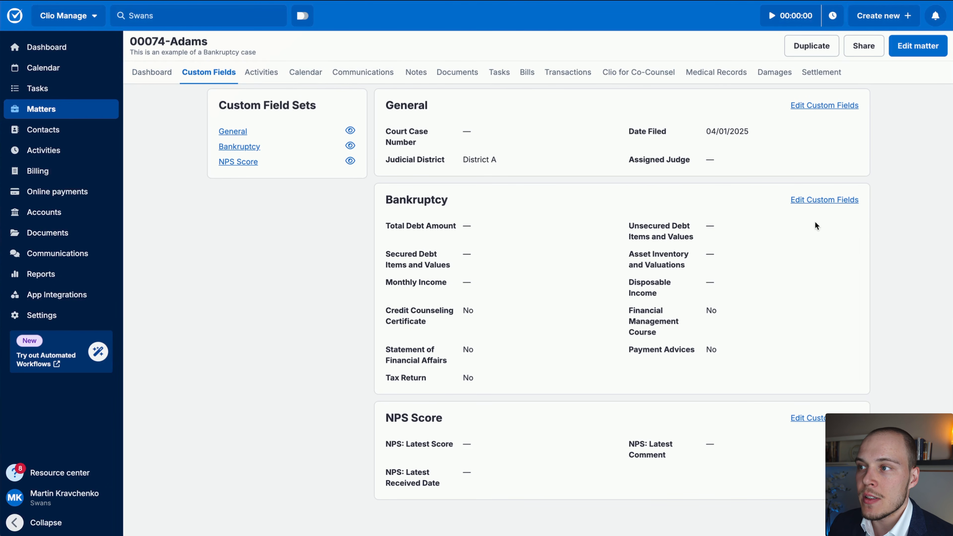
{"action": "left_click", "coordinate": [825, 201]}
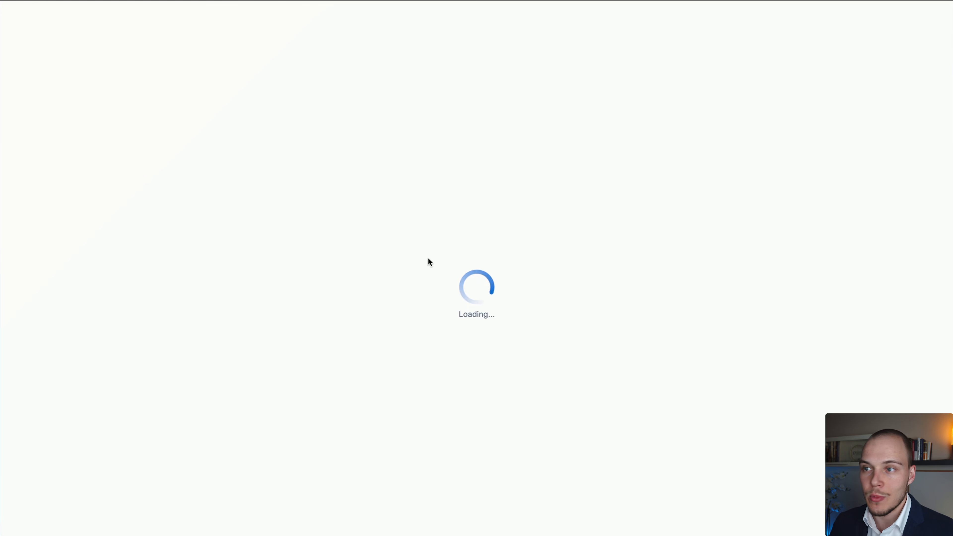
{"action": "scroll", "coordinate": [441, 273], "scroll_direction": "down", "scroll_amount": 20}
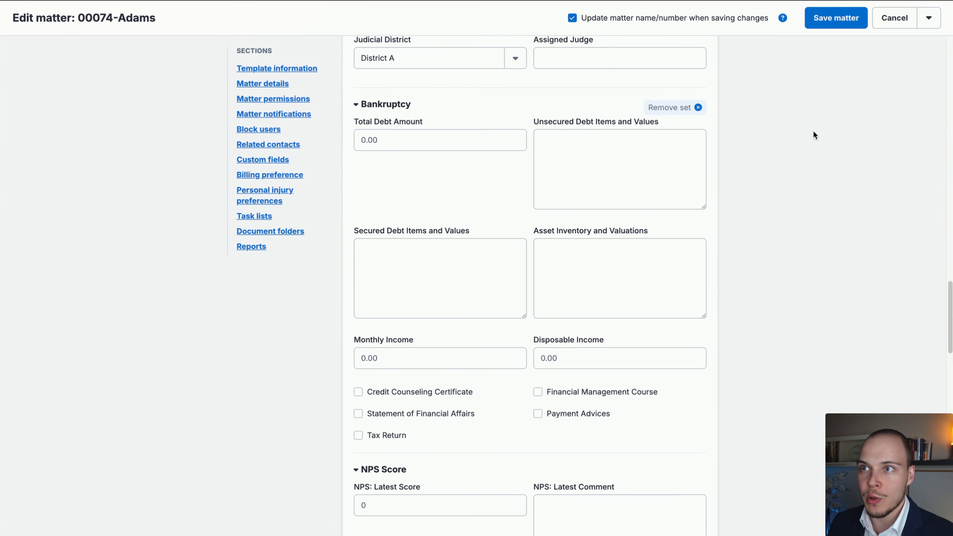
{"action": "left_click", "coordinate": [892, 24]}
- Review the matter dashboard's details and custom fields, including the date filed and judicial district
{"action": "scroll", "coordinate": [323, 226], "scroll_direction": "down", "scroll_amount": 3}
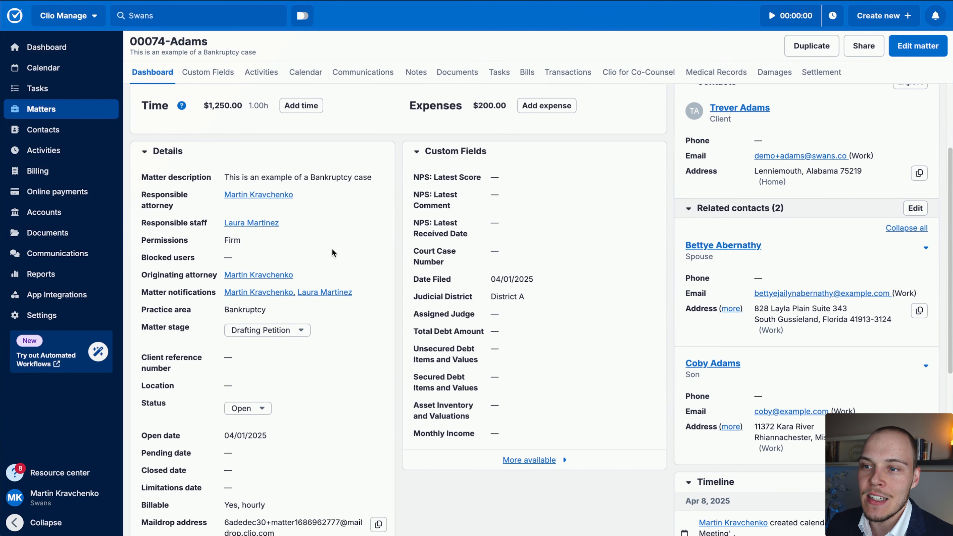
{"action": "mouse_move", "coordinate": [601, 420]}
{"action": "left_mouse_down"}
{"action": "mouse_move", "coordinate": [504, 287]}
{"action": "mouse_move", "coordinate": [559, 303]}
{"action": "left_mouse_up"}
{"action": "left_click", "coordinate": [503, 299]}
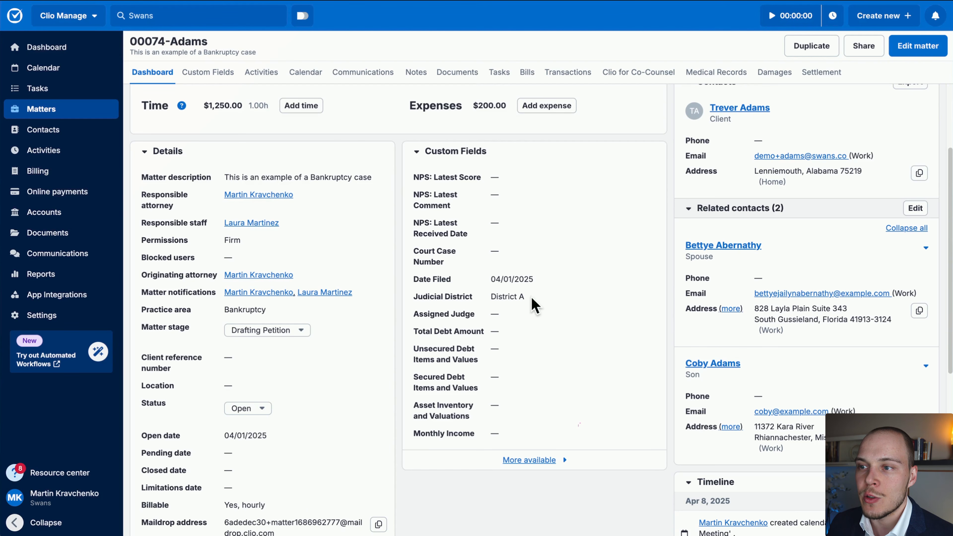
{"action": "scroll", "coordinate": [503, 302], "scroll_direction": "up", "scroll_amount": 3}
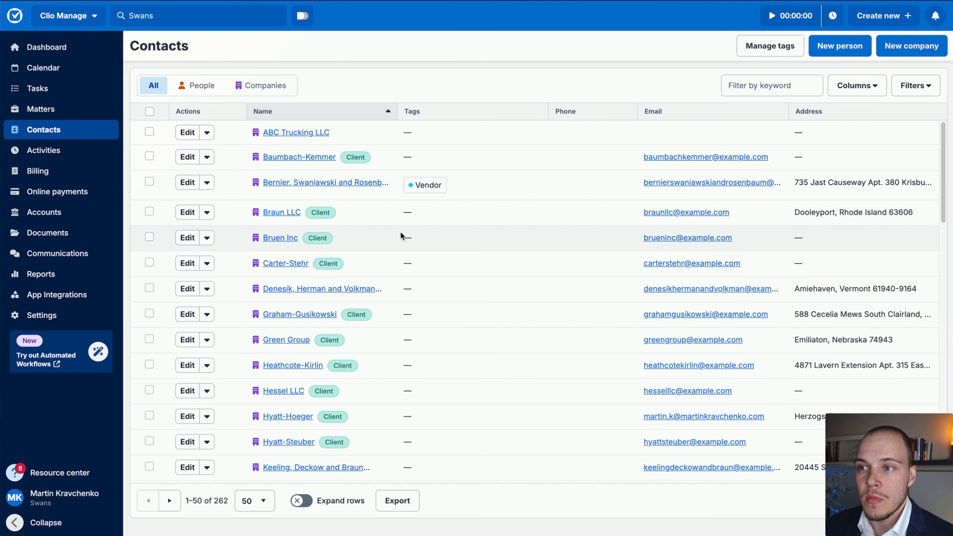
- Open the contacts list and review its people and company categories and the tags column
{"action": "mouse_move", "coordinate": [403, 233]}
{"action": "left_mouse_down"}
{"action": "mouse_move", "coordinate": [165, 134]}
{"action": "mouse_move", "coordinate": [100, 135]}
{"action": "left_mouse_up"}
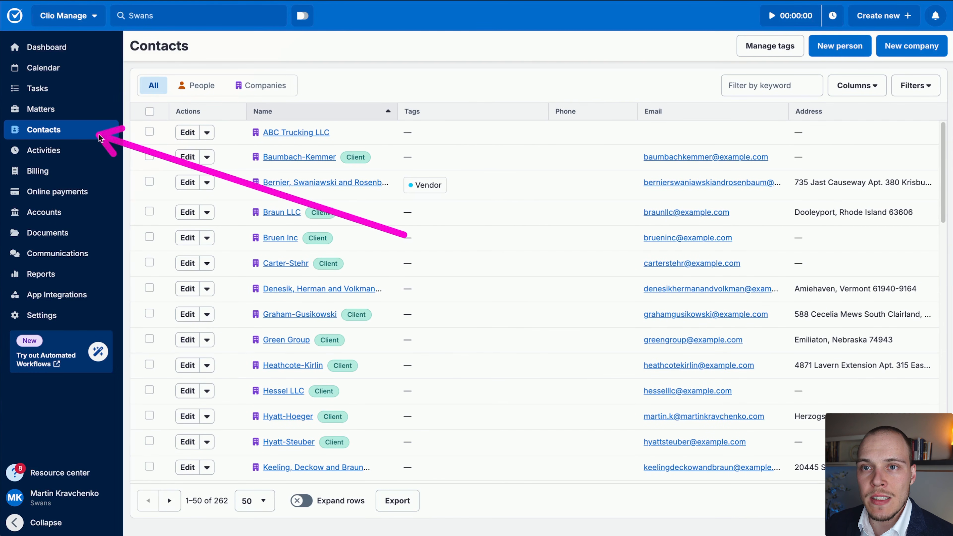
{"action": "left_click_drag", "start_coordinate": [403, 235], "coordinate": [501, 177]}
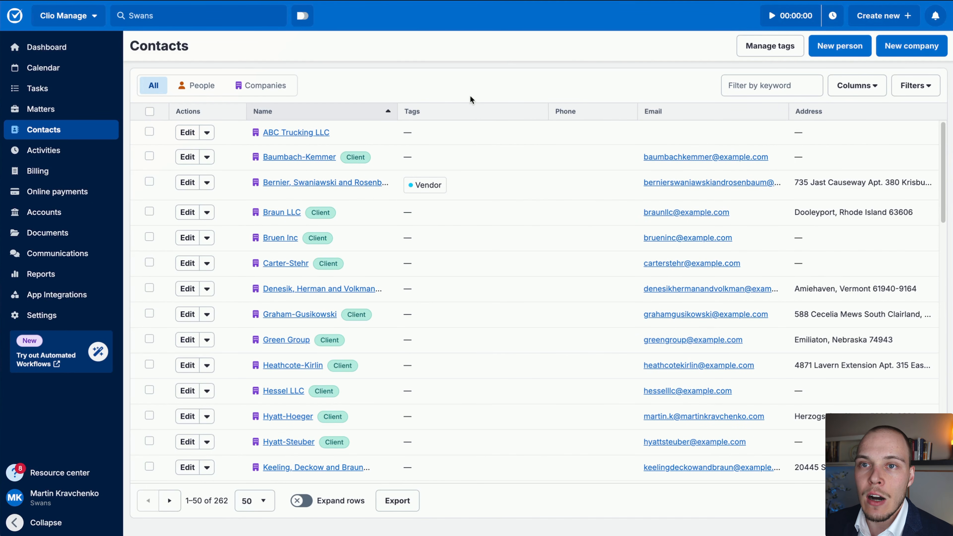
{"action": "mouse_move", "coordinate": [432, 314]}
{"action": "left_mouse_down"}
{"action": "mouse_move", "coordinate": [154, 64]}
{"action": "mouse_move", "coordinate": [290, 85]}
{"action": "mouse_move", "coordinate": [238, 109]}
{"action": "mouse_move", "coordinate": [268, 96]}
{"action": "left_mouse_up"}
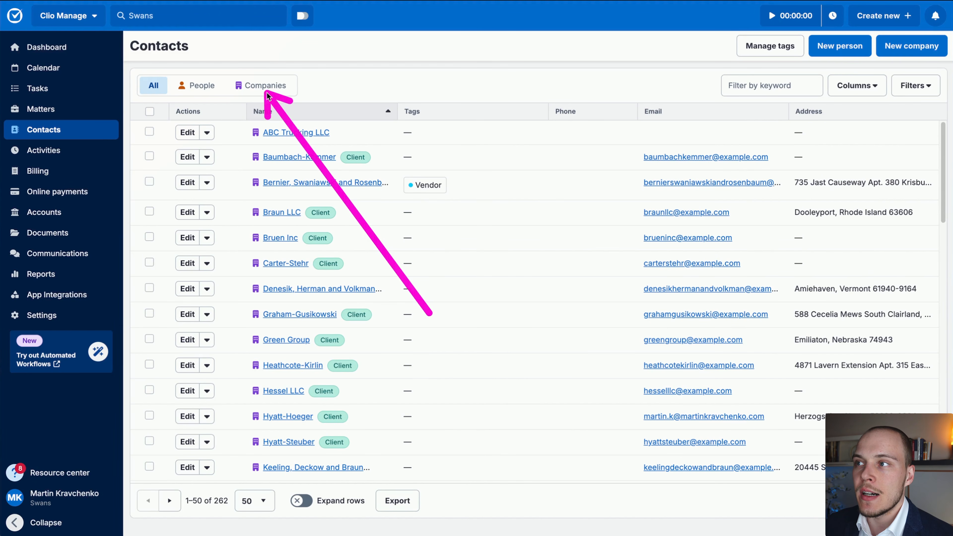
{"action": "left_click", "coordinate": [182, 85]}
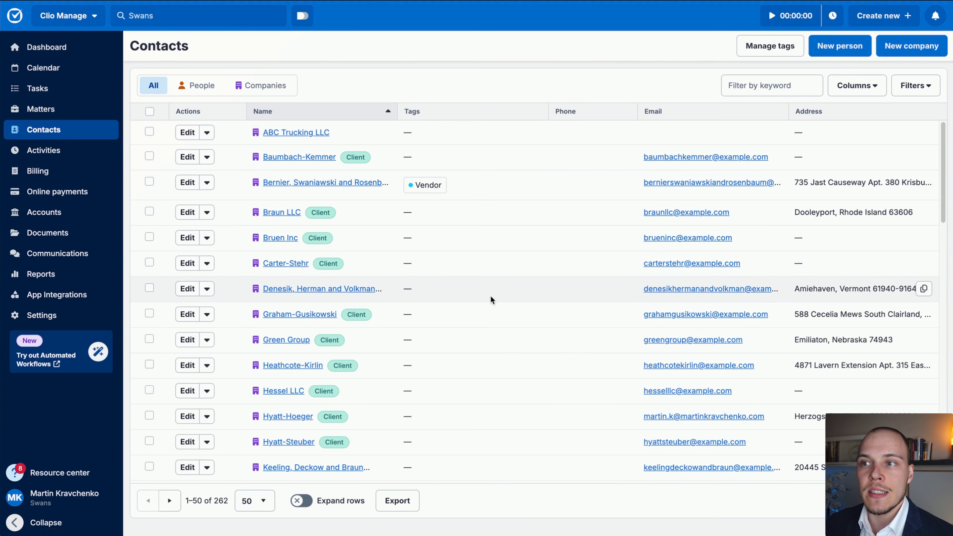
{"action": "mouse_move", "coordinate": [528, 372]}
{"action": "left_mouse_down"}
{"action": "mouse_move", "coordinate": [494, 160]}
{"action": "mouse_move", "coordinate": [479, 145]}
{"action": "mouse_move", "coordinate": [437, 248]}
{"action": "left_mouse_up"}
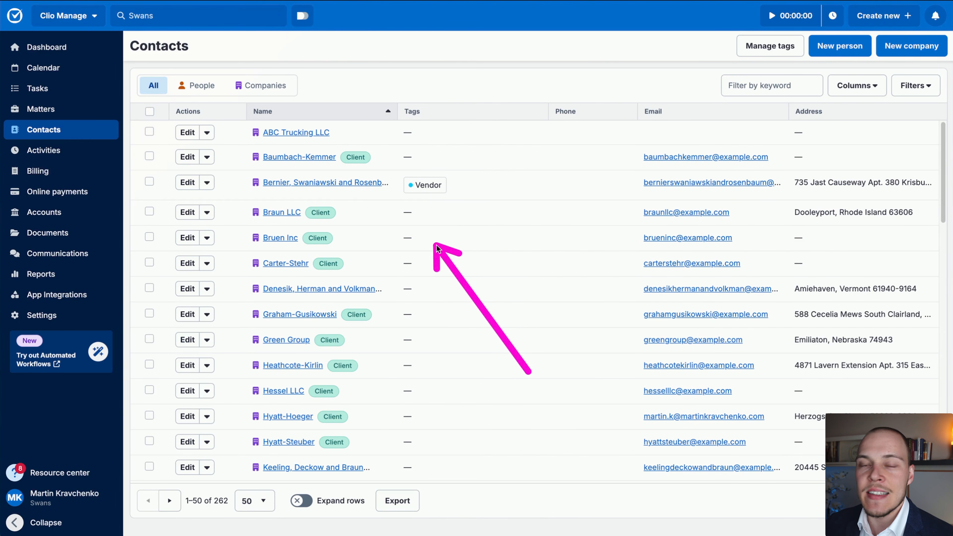
- Review the contact tags settings and the contact type and tag filters, leaving the contacts list unfiltered
{"action": "left_click", "coordinate": [769, 53]}
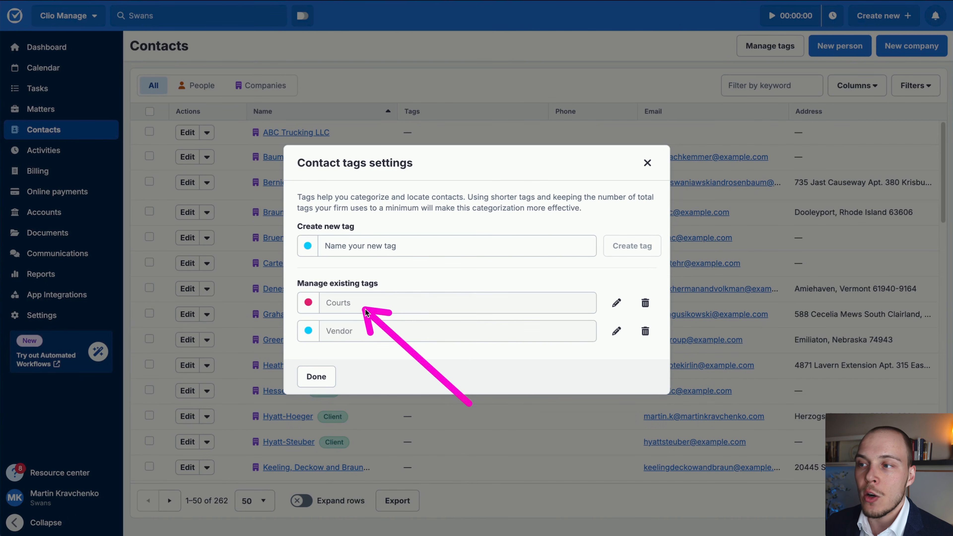
{"action": "left_click", "coordinate": [647, 164]}
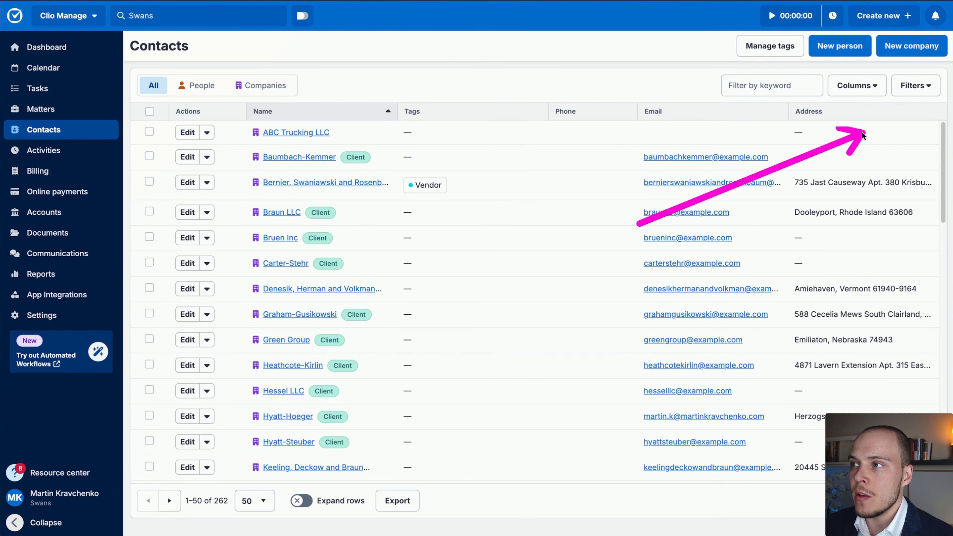
{"action": "left_click", "coordinate": [916, 86]}
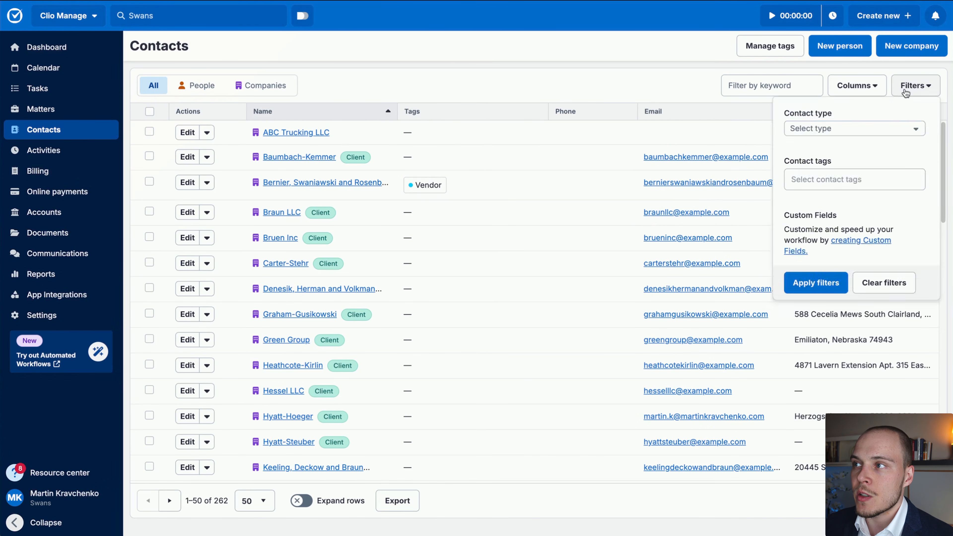
{"action": "left_click", "coordinate": [877, 179]}
{"action": "left_click", "coordinate": [882, 283]}
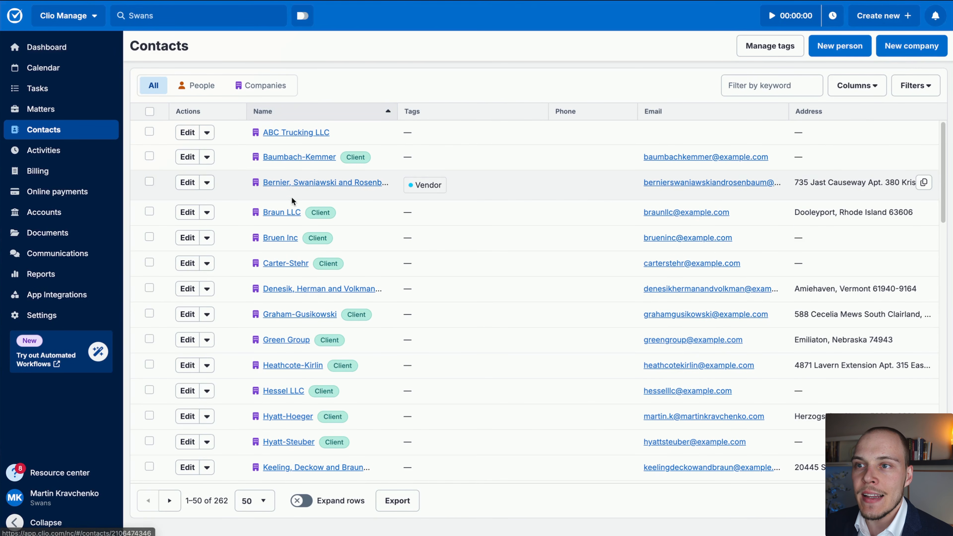
- Open the company contact tagged Vendor and view the contact record of its first listed employee
{"action": "left_click", "coordinate": [299, 184]}
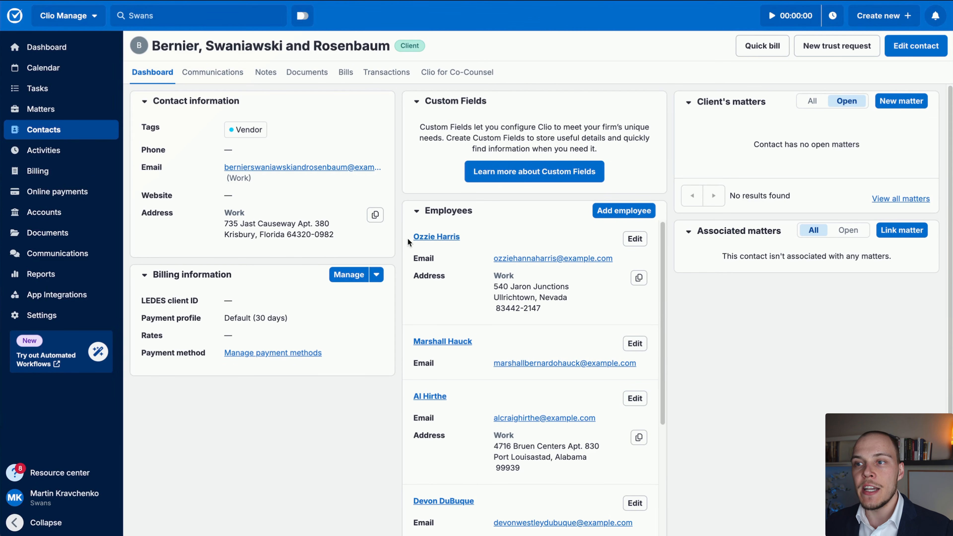
{"action": "left_click", "coordinate": [427, 238]}
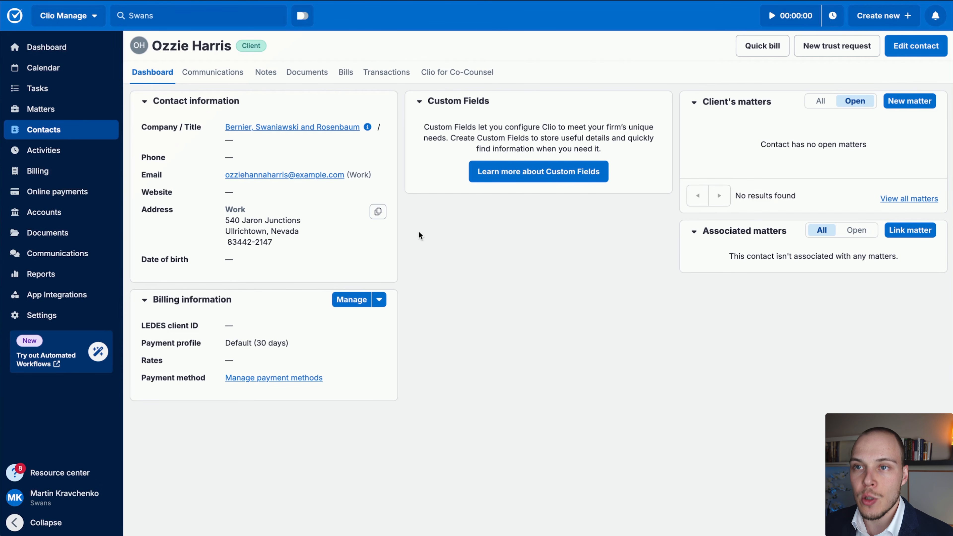
{"action": "mouse_move", "coordinate": [427, 303]}
{"action": "left_mouse_down"}
{"action": "mouse_move", "coordinate": [353, 121]}
{"action": "mouse_move", "coordinate": [265, 218]}
{"action": "mouse_move", "coordinate": [192, 174]}
{"action": "mouse_move", "coordinate": [226, 236]}
{"action": "mouse_move", "coordinate": [298, 273]}
{"action": "mouse_move", "coordinate": [438, 228]}
{"action": "mouse_move", "coordinate": [411, 226]}
{"action": "mouse_move", "coordinate": [498, 184]}
{"action": "mouse_move", "coordinate": [545, 212]}
{"action": "mouse_move", "coordinate": [570, 98]}
{"action": "mouse_move", "coordinate": [474, 165]}
{"action": "mouse_move", "coordinate": [481, 178]}
{"action": "mouse_move", "coordinate": [516, 190]}
{"action": "mouse_move", "coordinate": [558, 161]}
{"action": "mouse_move", "coordinate": [692, 249]}
{"action": "mouse_move", "coordinate": [706, 102]}
{"action": "mouse_move", "coordinate": [675, 257]}
{"action": "mouse_move", "coordinate": [677, 202]}
{"action": "mouse_move", "coordinate": [686, 251]}
{"action": "mouse_move", "coordinate": [756, 140]}
{"action": "mouse_move", "coordinate": [702, 100]}
{"action": "mouse_move", "coordinate": [703, 122]}
{"action": "mouse_move", "coordinate": [635, 126]}
{"action": "mouse_move", "coordinate": [153, 36]}
{"action": "mouse_move", "coordinate": [213, 81]}
{"action": "mouse_move", "coordinate": [265, 88]}
{"action": "mouse_move", "coordinate": [341, 77]}
{"action": "mouse_move", "coordinate": [206, 75]}
{"action": "left_mouse_up"}
- Look through the employee contact's communications, notes, documents, bills and transactions, and return to the dashboard
{"action": "left_click", "coordinate": [206, 76]}
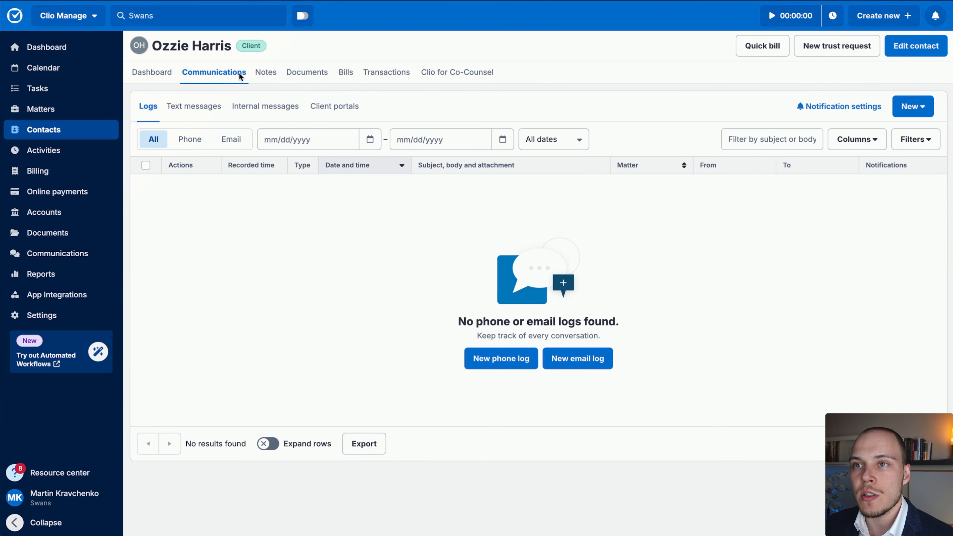
{"action": "left_click", "coordinate": [270, 76]}
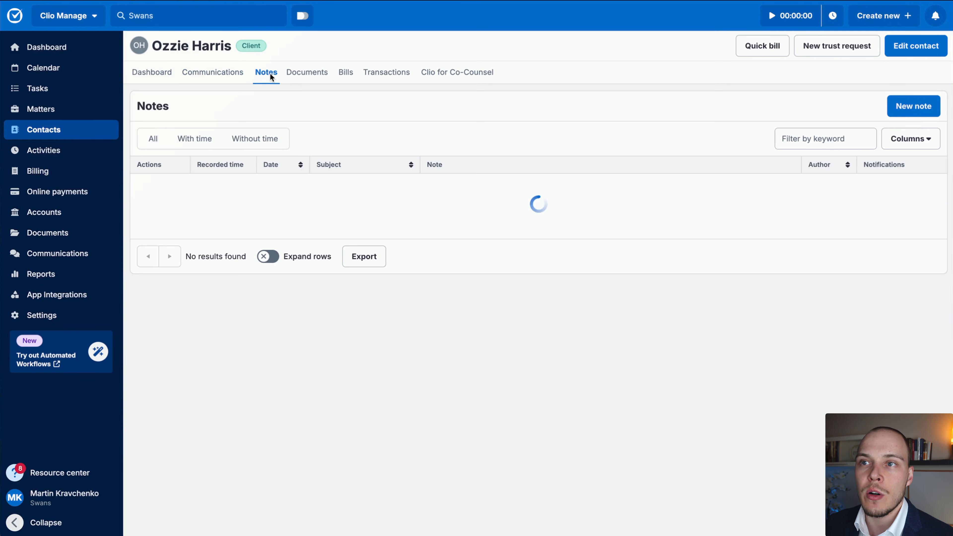
{"action": "left_click", "coordinate": [309, 77]}
{"action": "left_click", "coordinate": [348, 77]}
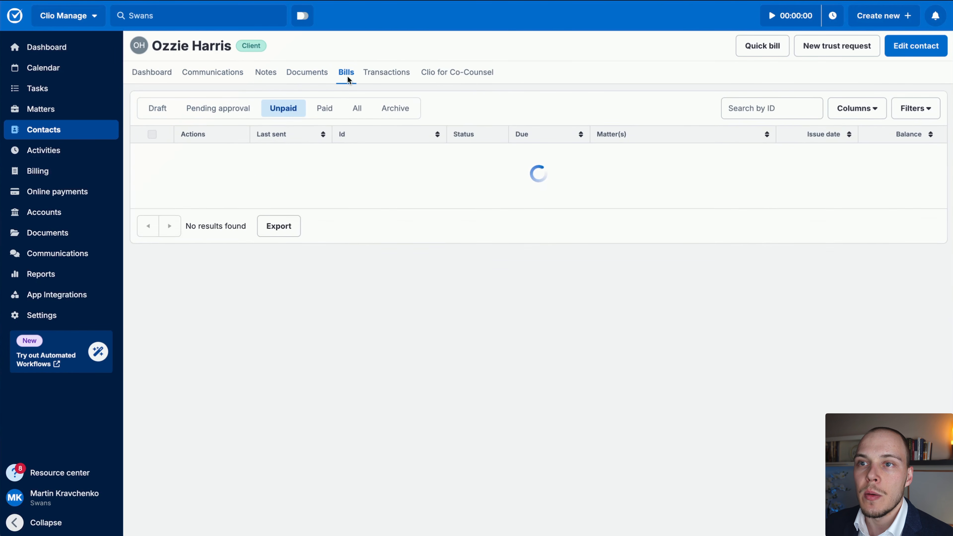
{"action": "left_click", "coordinate": [391, 77]}
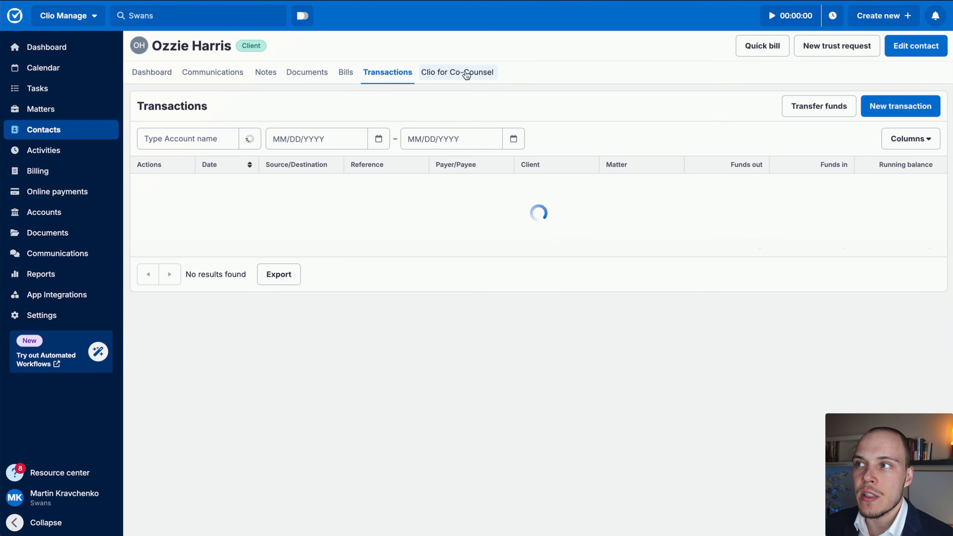
{"action": "left_click", "coordinate": [156, 79]}
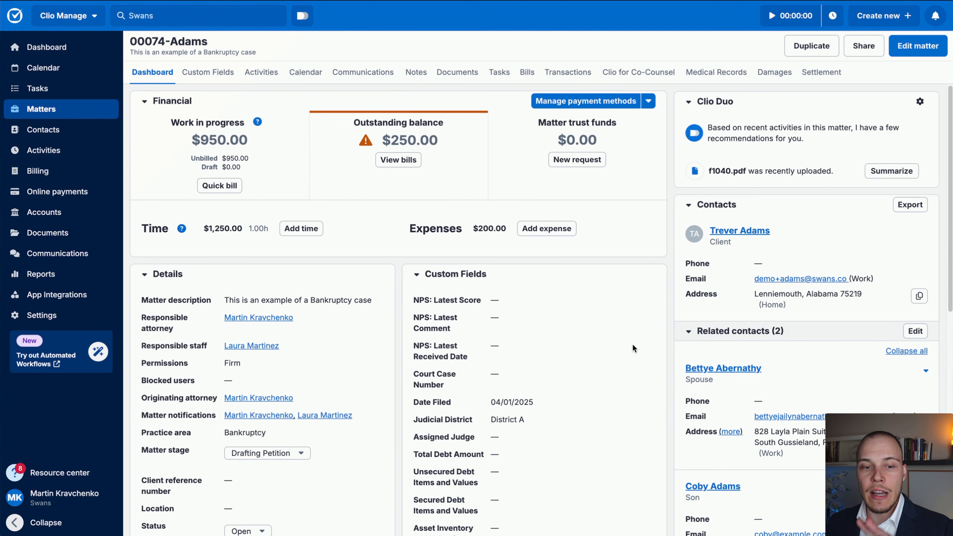
- Review the Bankruptcy matter's dashboard and open the client's contact record from it
{"action": "scroll", "coordinate": [607, 333], "scroll_direction": "down", "scroll_amount": 1}
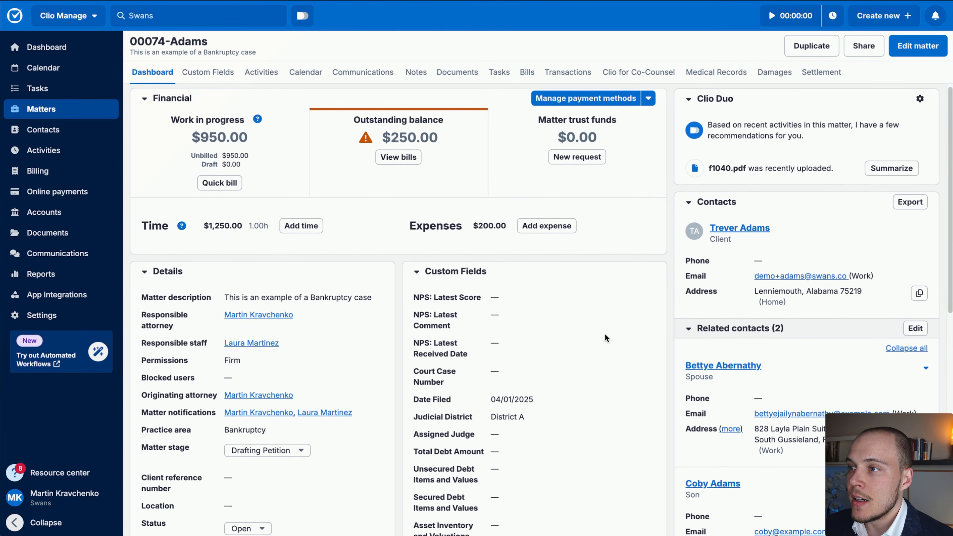
{"action": "scroll", "coordinate": [532, 304], "scroll_direction": "up", "scroll_amount": 1}
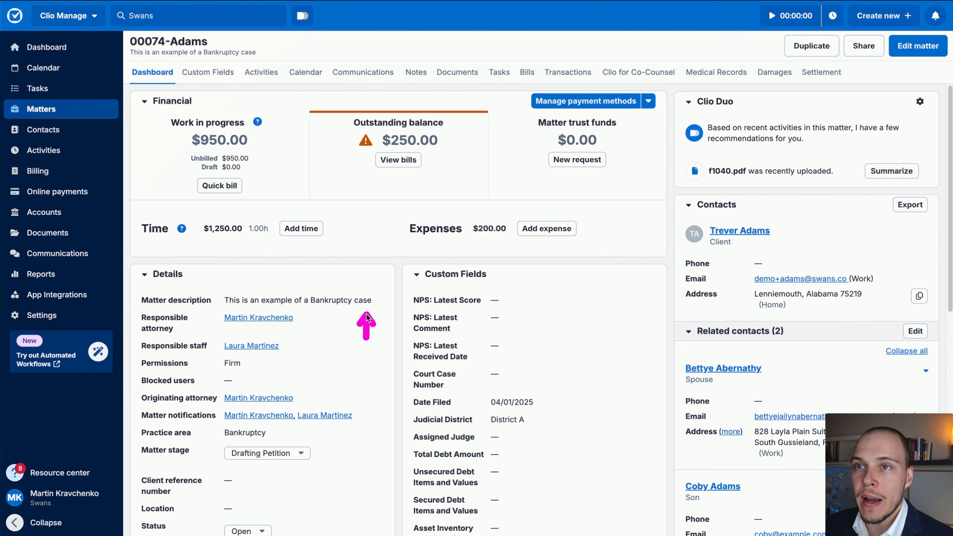
{"action": "left_click", "coordinate": [730, 235]}
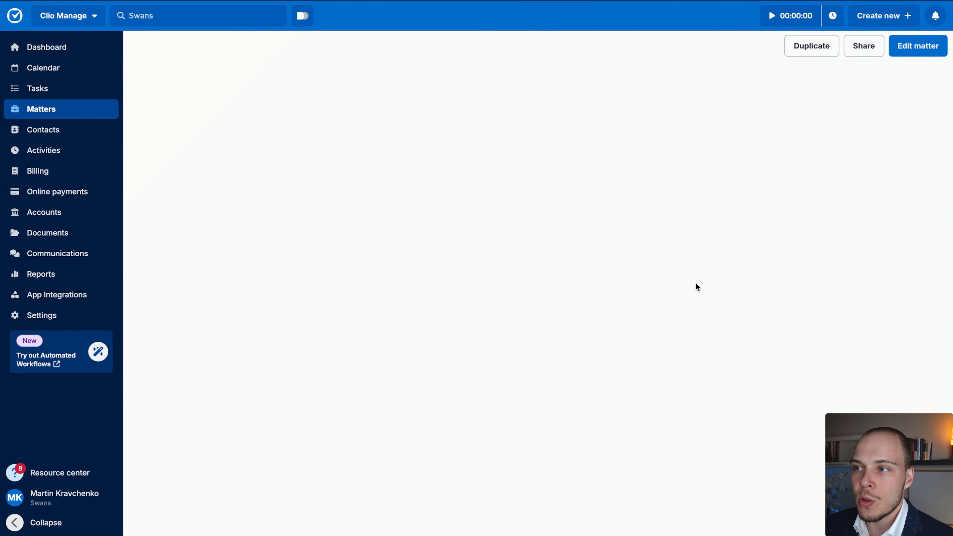
- Open the spouse's contact record from the Bankruptcy matter's related contacts and review its associated matters
{"action": "scroll", "coordinate": [702, 282], "scroll_direction": "down", "scroll_amount": 2}
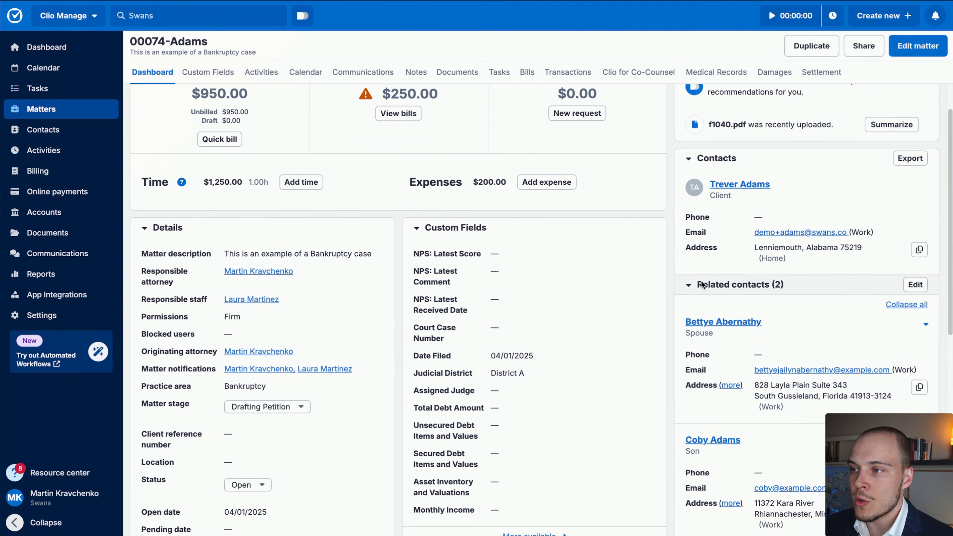
{"action": "scroll", "coordinate": [702, 285], "scroll_direction": "down", "scroll_amount": 3}
{"action": "left_click", "coordinate": [727, 251]}
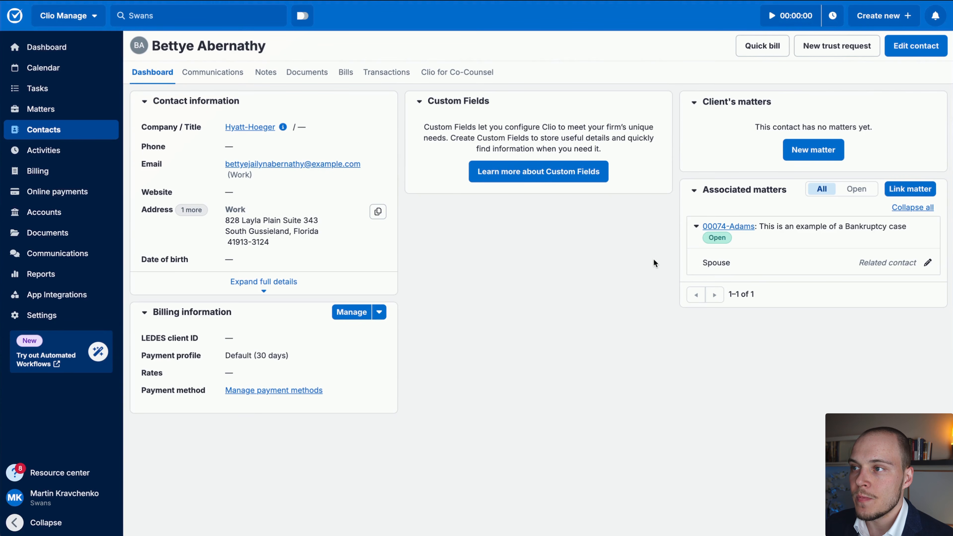
{"action": "mouse_move", "coordinate": [504, 313]}
{"action": "left_mouse_down"}
{"action": "mouse_move", "coordinate": [723, 191]}
{"action": "mouse_move", "coordinate": [699, 269]}
{"action": "mouse_move", "coordinate": [875, 263]}
{"action": "mouse_move", "coordinate": [732, 258]}
{"action": "mouse_move", "coordinate": [877, 264]}
{"action": "mouse_move", "coordinate": [713, 222]}
{"action": "mouse_move", "coordinate": [730, 230]}
{"action": "left_mouse_up"}
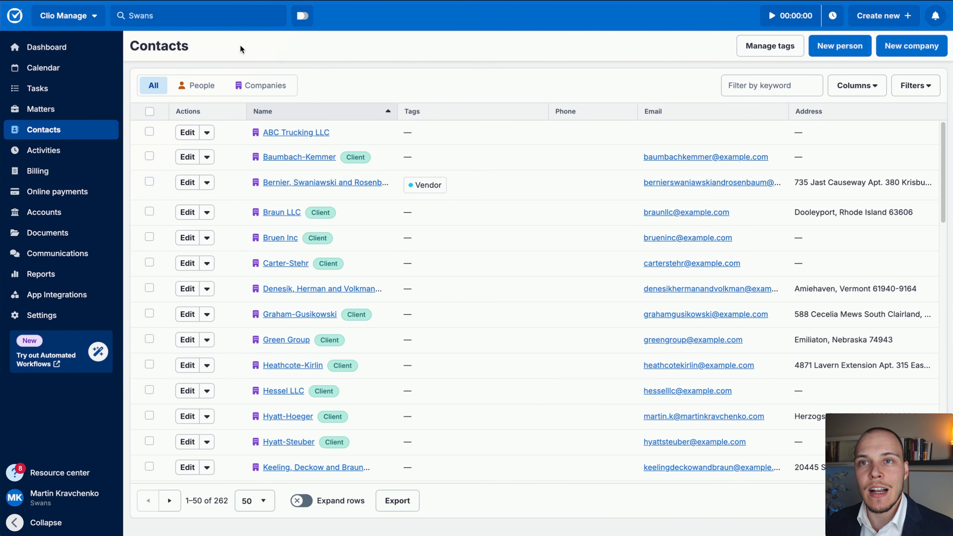
- Search all categories for the Bankruptcy client's surname and view the matching matters and document names
{"action": "mouse_move", "coordinate": [280, 244]}
{"action": "left_mouse_down"}
{"action": "mouse_move", "coordinate": [127, 39]}
{"action": "mouse_move", "coordinate": [145, 21]}
{"action": "left_mouse_up"}
{"action": "left_click", "coordinate": [162, 20]}
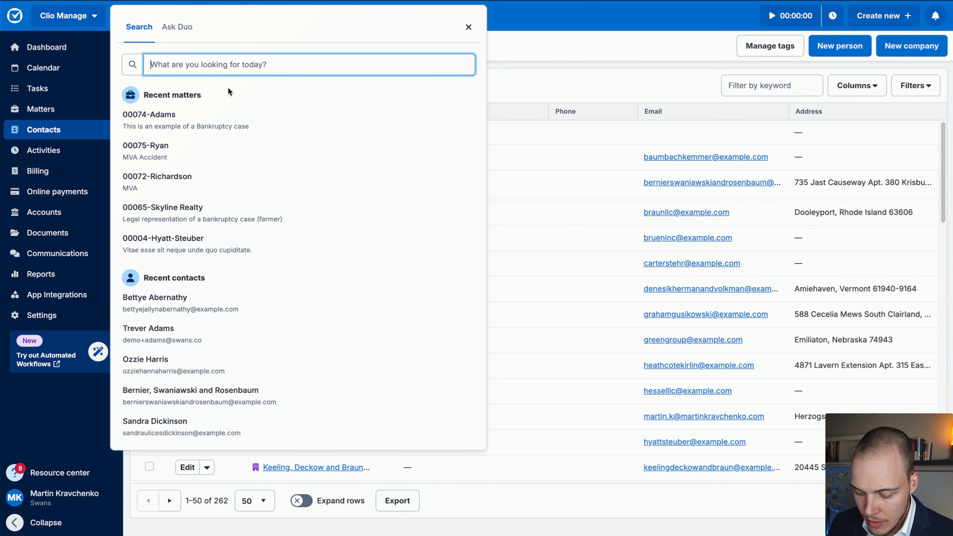
{"action": "type", "text": "admas"}
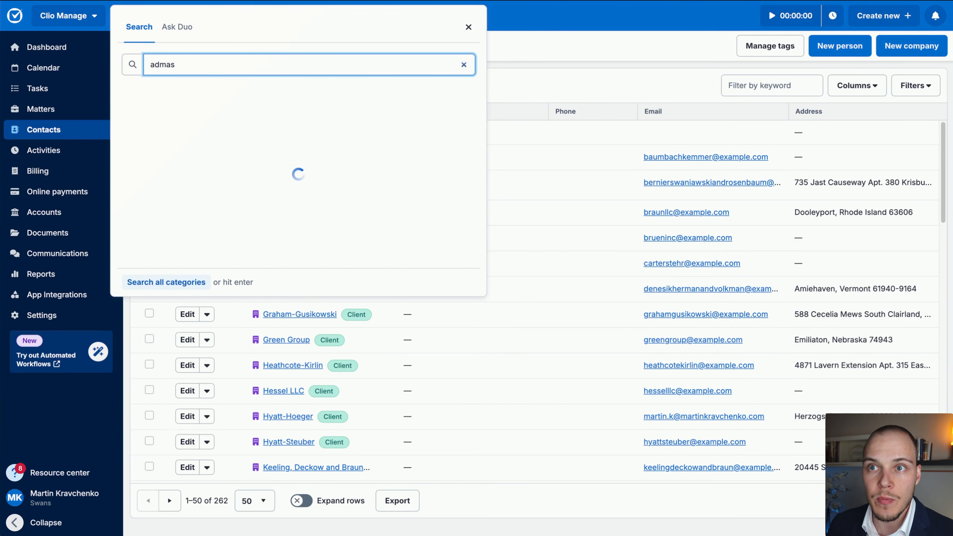
{"action": "key", "text": "BackSpace"}
{"action": "key", "text": "BackSpace"}
{"action": "key", "text": "BackSpace"}
{"action": "type", "text": "ams"}
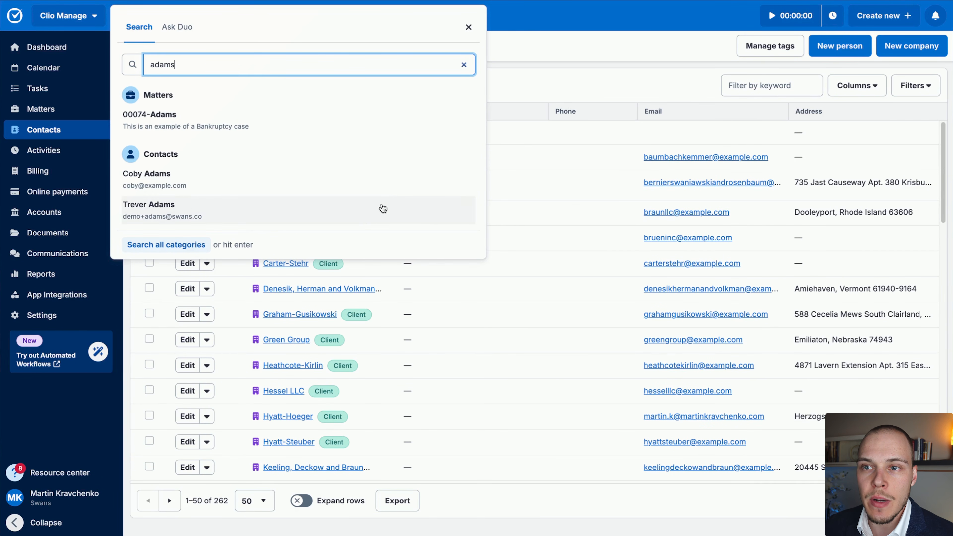
{"action": "left_click", "coordinate": [186, 245]}
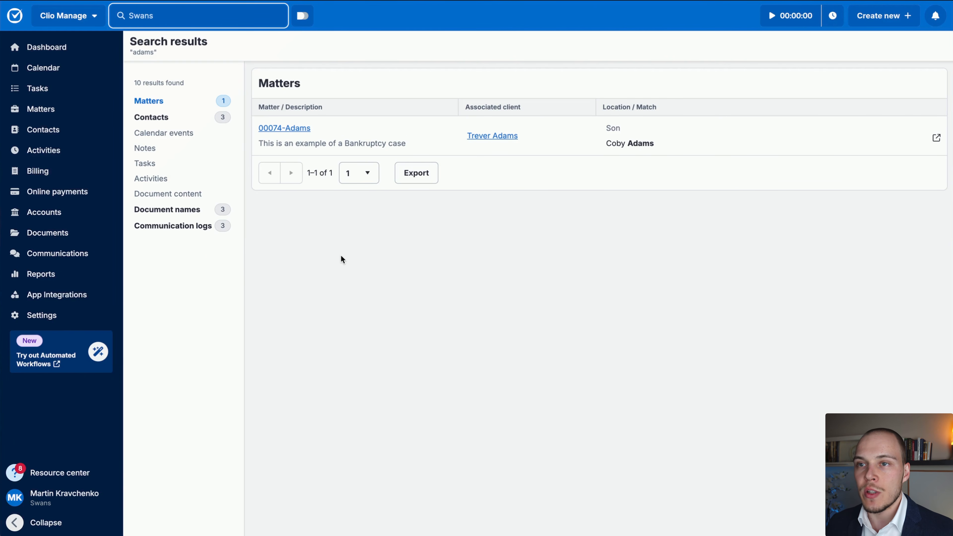
{"action": "left_click", "coordinate": [187, 210]}
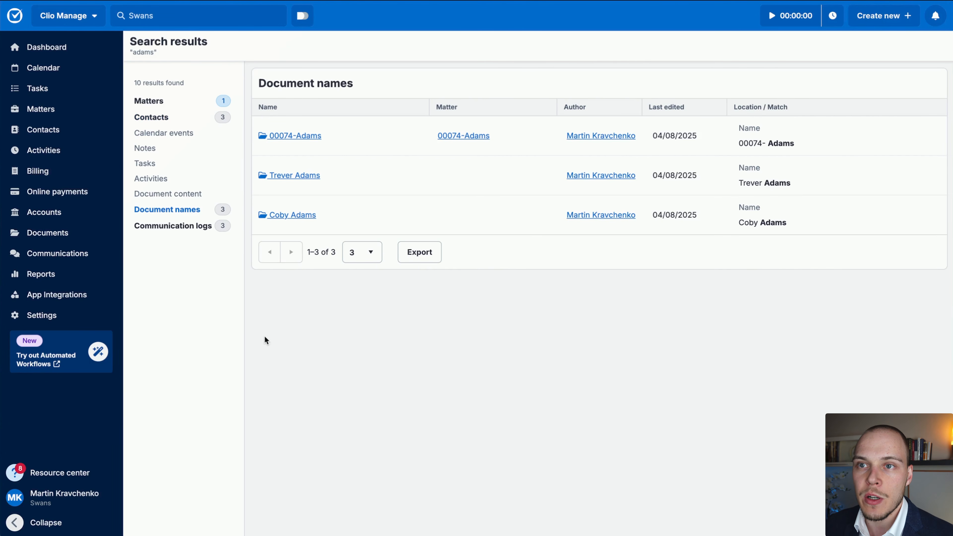
- Review the Bankruptcy matter's dashboard details and open its complete set of custom fields
{"action": "mouse_move", "coordinate": [265, 337]}
{"action": "left_mouse_down"}
{"action": "mouse_move", "coordinate": [195, 130]}
{"action": "mouse_move", "coordinate": [186, 212]}
{"action": "mouse_move", "coordinate": [189, 114]}
{"action": "mouse_move", "coordinate": [194, 245]}
{"action": "left_mouse_up"}
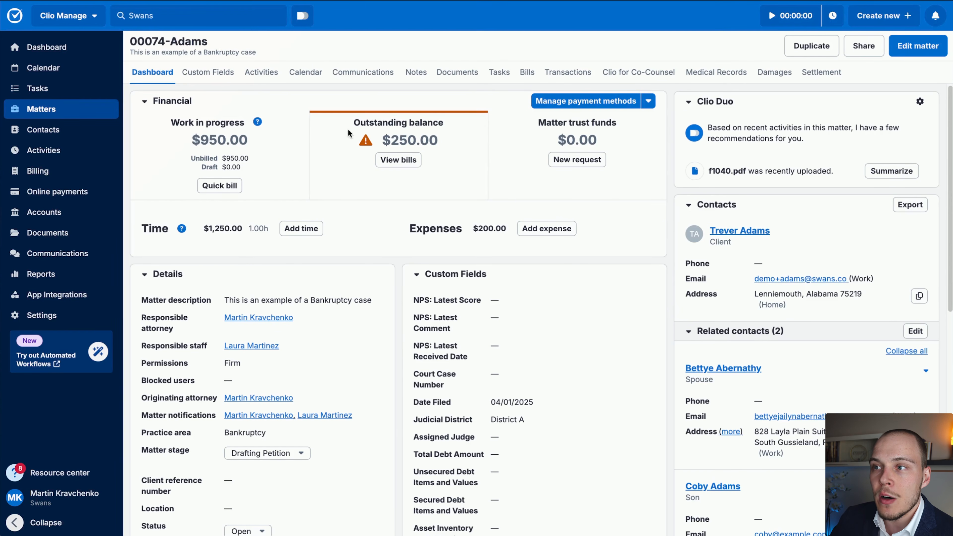
{"action": "scroll", "coordinate": [348, 132], "scroll_direction": "down", "scroll_amount": 4}
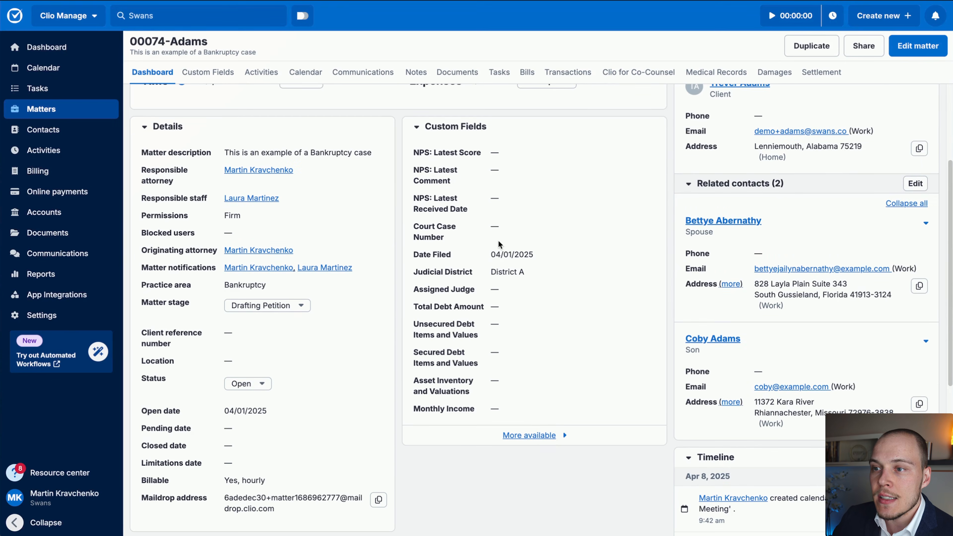
{"action": "scroll", "coordinate": [550, 421], "scroll_direction": "up", "scroll_amount": 4}
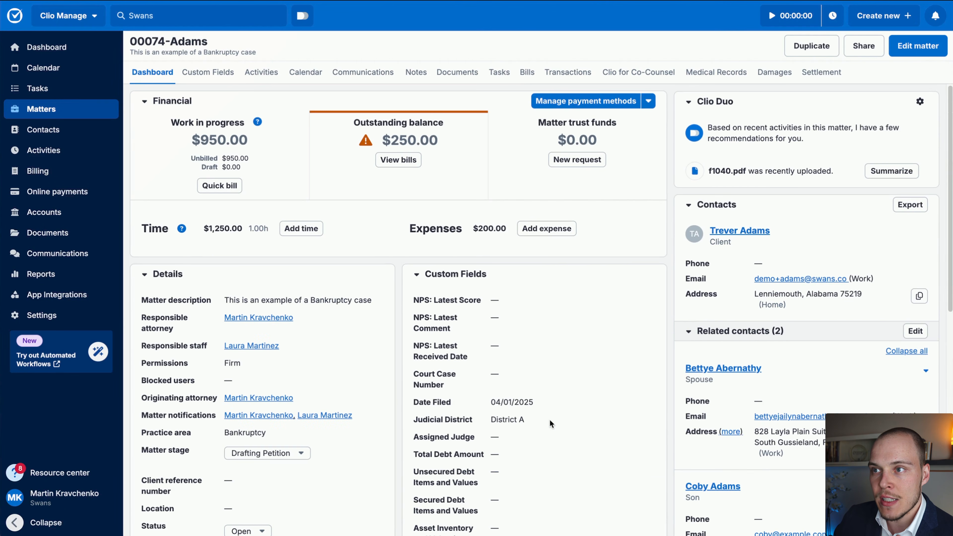
{"action": "scroll", "coordinate": [524, 430], "scroll_direction": "down", "scroll_amount": 2}
{"action": "left_click", "coordinate": [548, 509]}
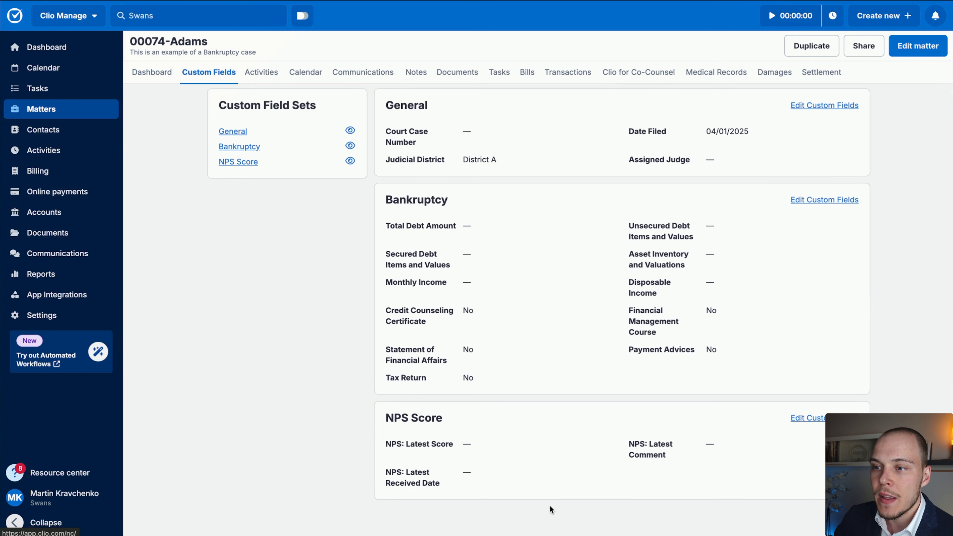
- Open the Bankruptcy matter for editing and go to the Asset Inventory and Valuations custom field
{"action": "left_click", "coordinate": [916, 46]}
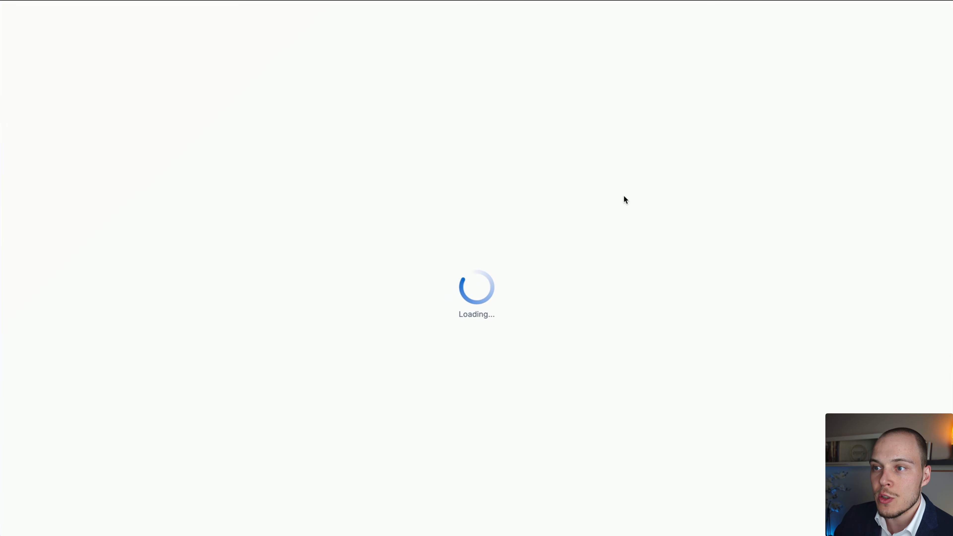
{"action": "scroll", "coordinate": [617, 219], "scroll_direction": "down", "scroll_amount": 20}
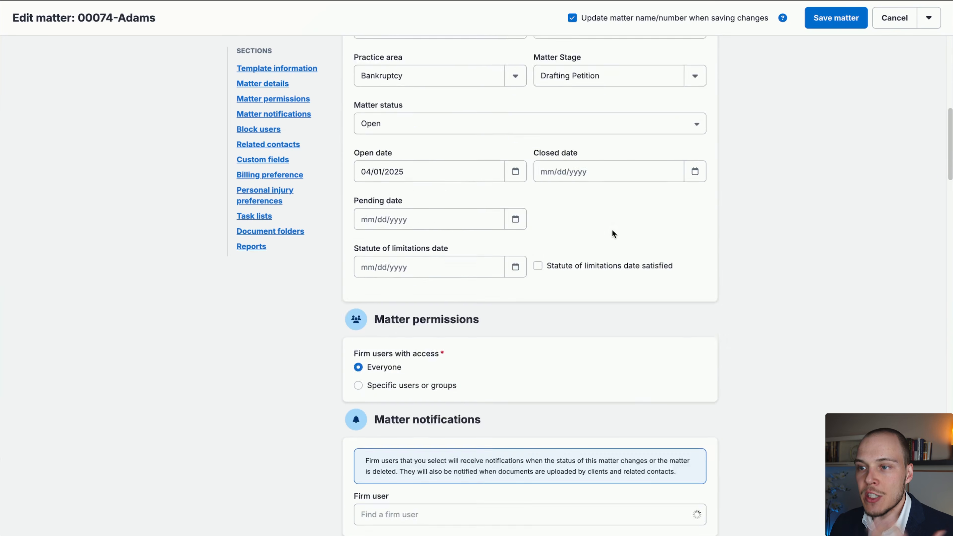
{"action": "scroll", "coordinate": [609, 227], "scroll_direction": "down", "scroll_amount": 1}
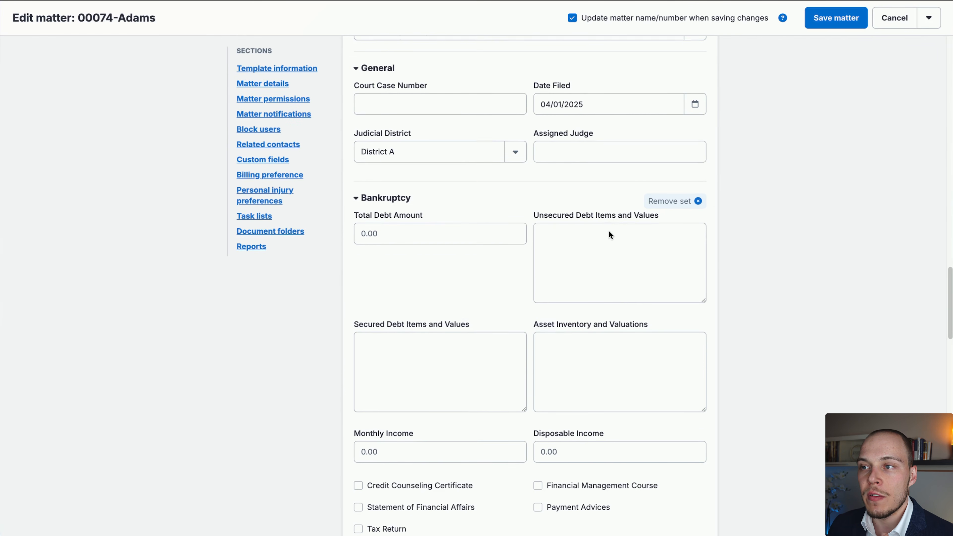
{"action": "left_click", "coordinate": [596, 241]}
{"action": "scroll", "coordinate": [600, 256], "scroll_direction": "down", "scroll_amount": 2}
{"action": "left_click", "coordinate": [612, 283]}
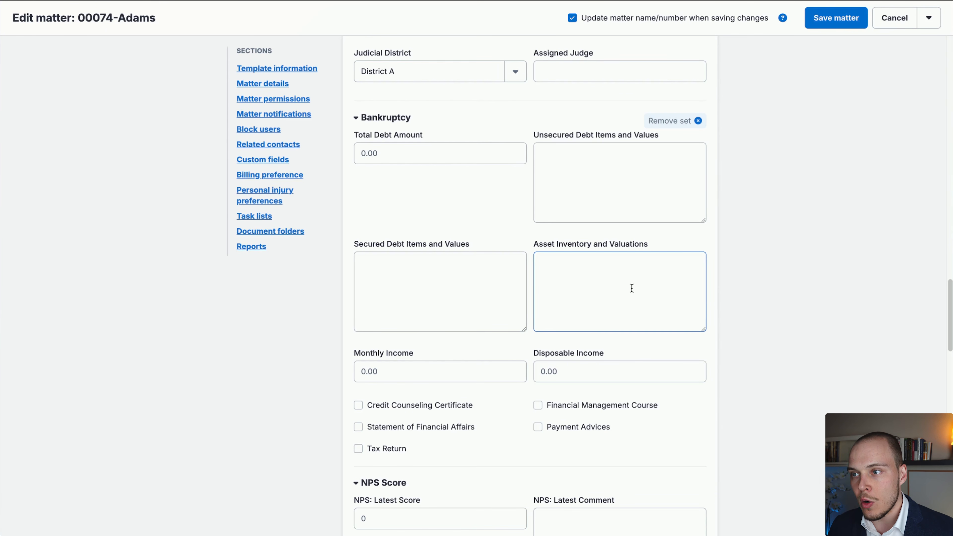
- Enter "Assewt 1" and "Asset 2" on separate lines in the Asset Inventory and Valuations field
{"action": "left_click_drag", "start_coordinate": [539, 244], "coordinate": [652, 253]}
{"action": "left_click", "coordinate": [608, 244]}
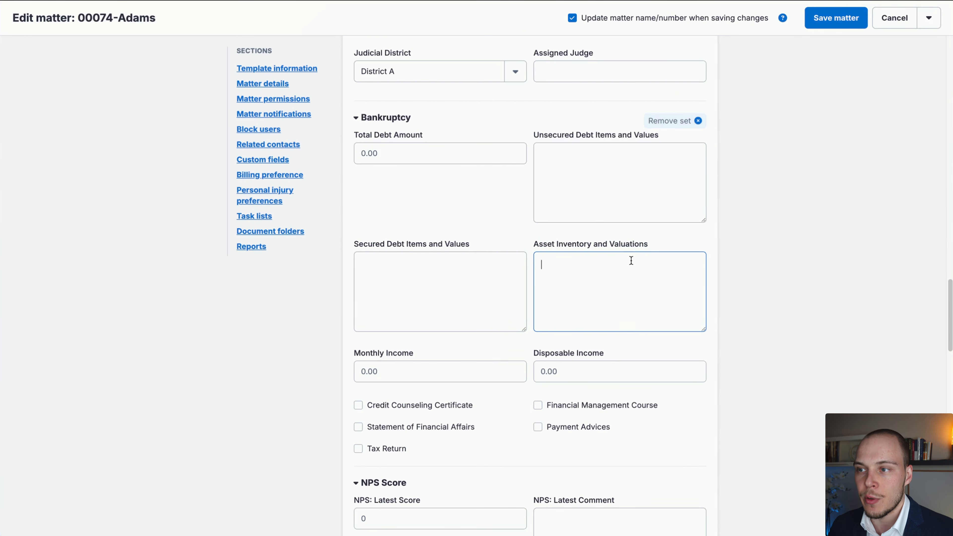
{"action": "type", "text": "Assewt 1"}
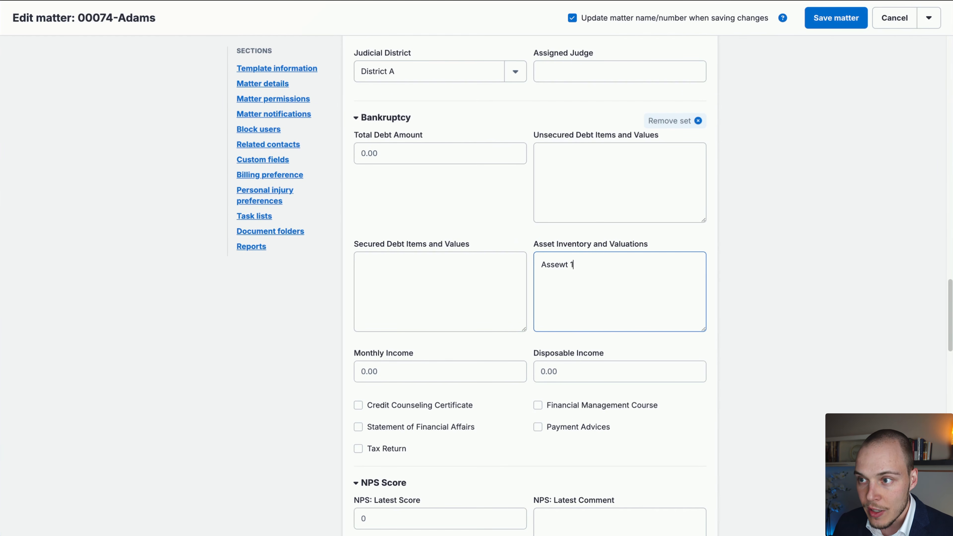
{"action": "key", "text": "Return"}
{"action": "type", "text": "Asset 2"}
{"action": "left_click", "coordinate": [761, 217]}
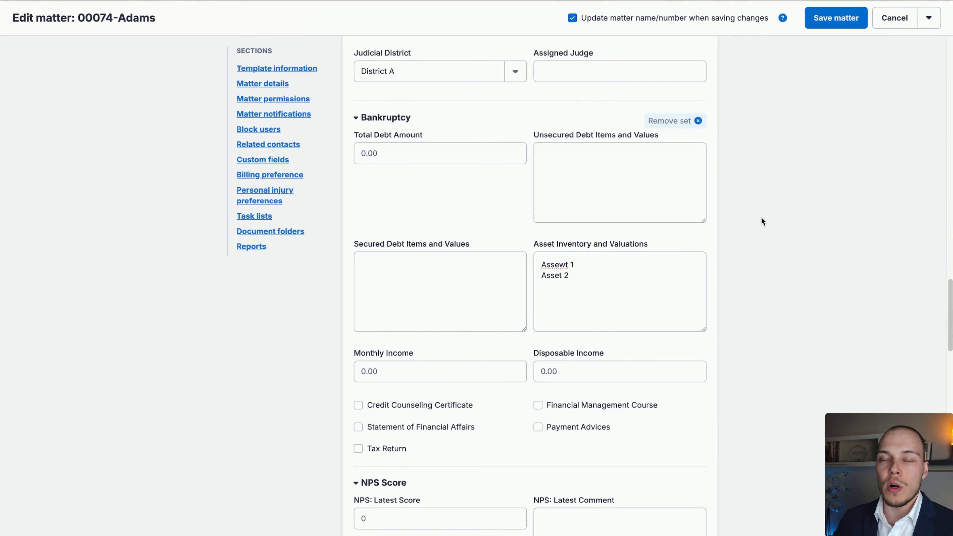
- Clear the Asset Inventory and Valuations field and leave the matter's edit form without saving
{"action": "left_click", "coordinate": [632, 269]}
{"action": "key", "text": "super+a"}
{"action": "key", "text": "BackSpace"}
{"action": "left_click", "coordinate": [739, 256]}
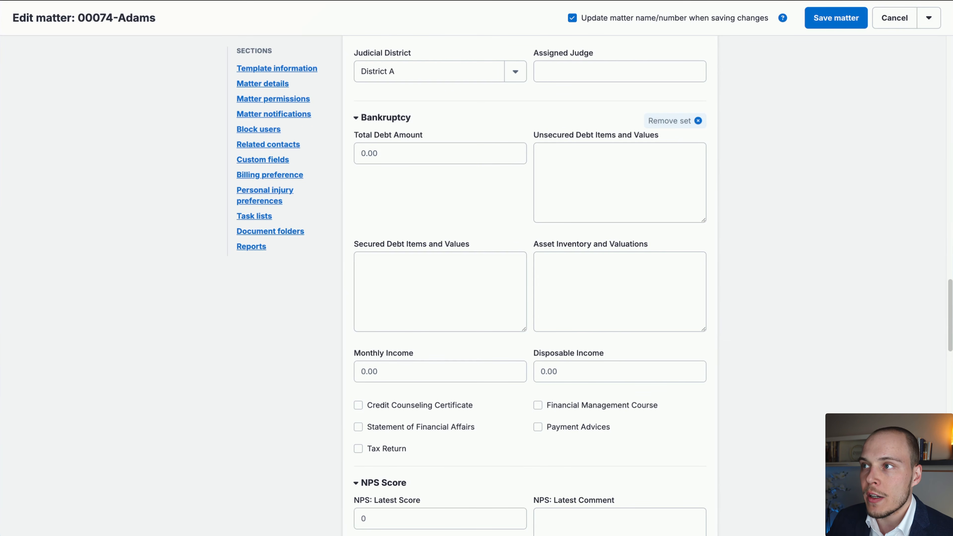
{"action": "left_click", "coordinate": [895, 17]}
- Switch to the Clio Manage 2025 Review scoring table and rate Matter & Contact Management 9 / 10
{"action": "left_click", "coordinate": [576, 65]}
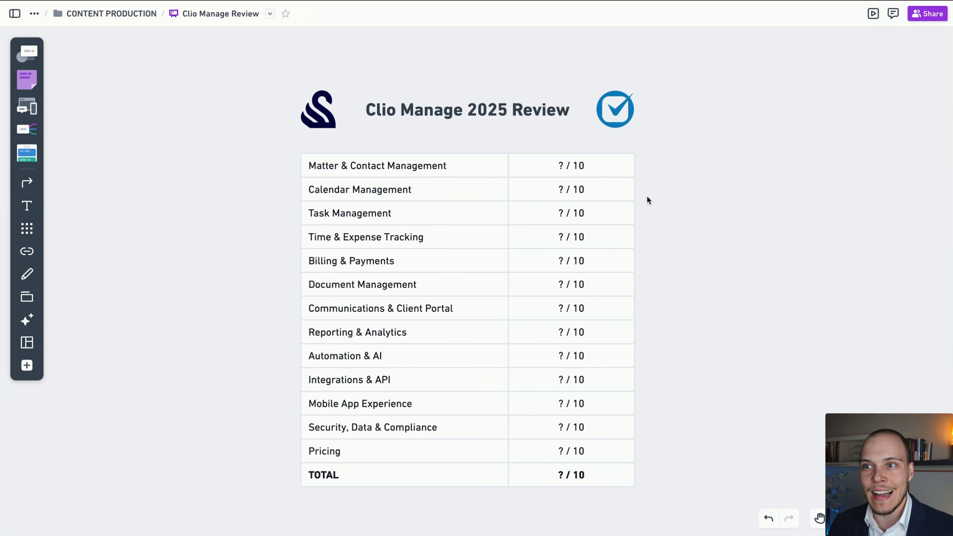
{"action": "left_click", "coordinate": [564, 170]}
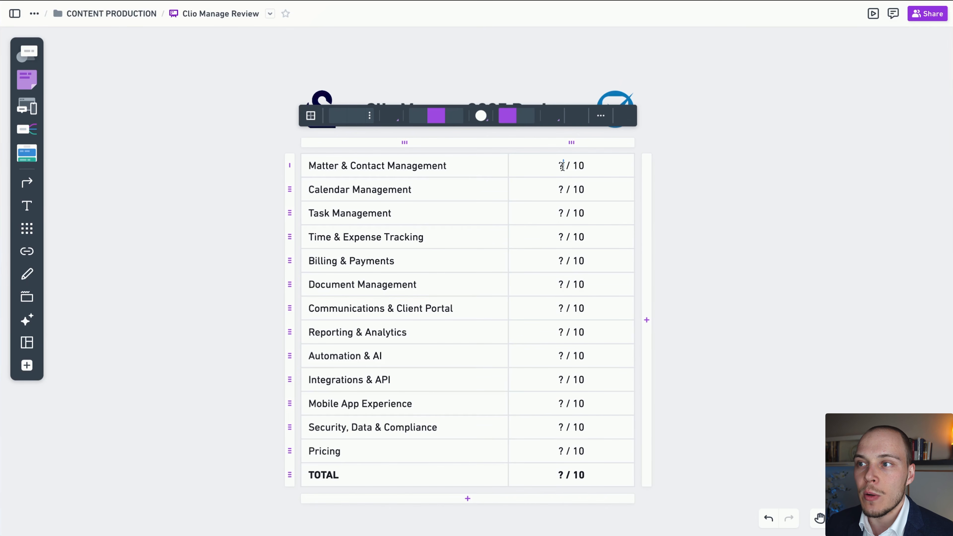
{"action": "double_click", "coordinate": [561, 165]}
{"action": "type", "text": "9"}
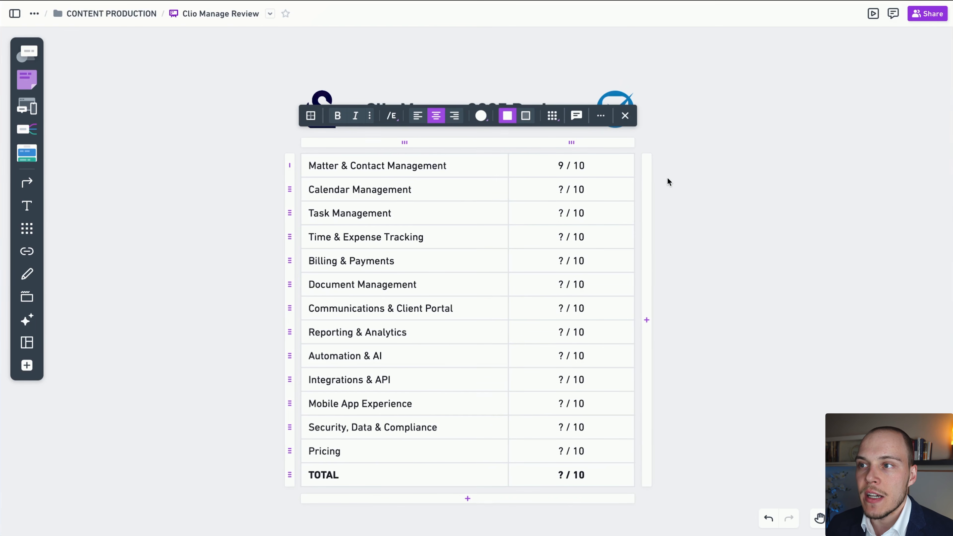
{"action": "left_click", "coordinate": [662, 187]}
- Switch back to Clio Manage and review the calendar's April 6–12, 2025 week view and its calendar list
{"action": "left_click_drag", "start_coordinate": [683, 330], "coordinate": [414, 184]}
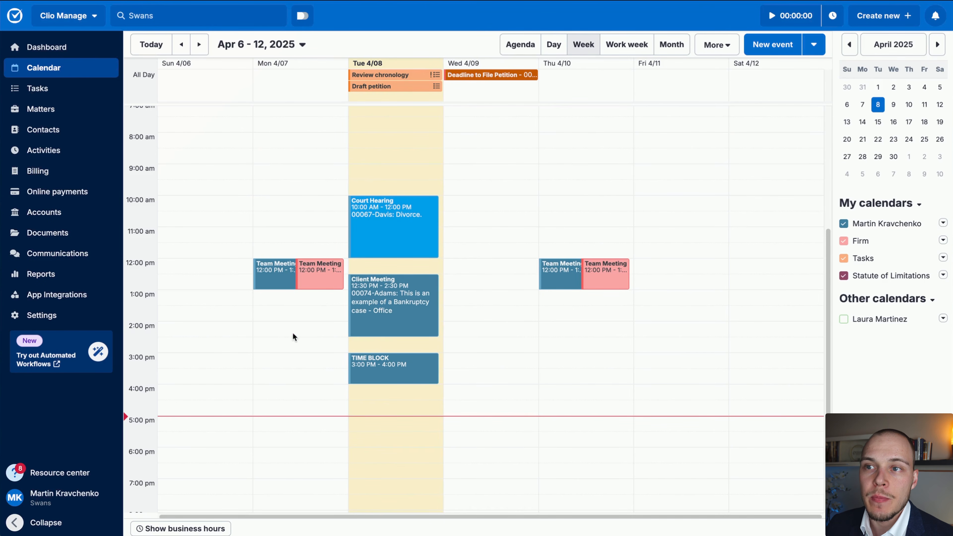
{"action": "mouse_move", "coordinate": [291, 333]}
{"action": "left_mouse_down"}
{"action": "mouse_move", "coordinate": [24, 71]}
{"action": "mouse_move", "coordinate": [75, 71]}
{"action": "mouse_move", "coordinate": [34, 73]}
{"action": "mouse_move", "coordinate": [61, 76]}
{"action": "left_mouse_up"}
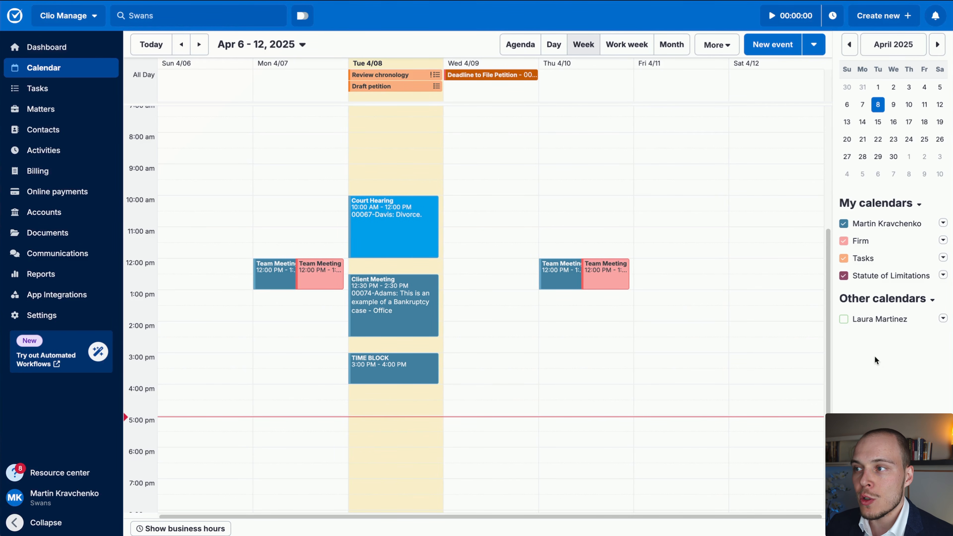
{"action": "mouse_move", "coordinate": [868, 376]}
{"action": "left_mouse_down"}
{"action": "mouse_move", "coordinate": [869, 275]}
{"action": "mouse_move", "coordinate": [859, 244]}
{"action": "mouse_move", "coordinate": [906, 293]}
{"action": "mouse_move", "coordinate": [903, 281]}
{"action": "left_mouse_up"}
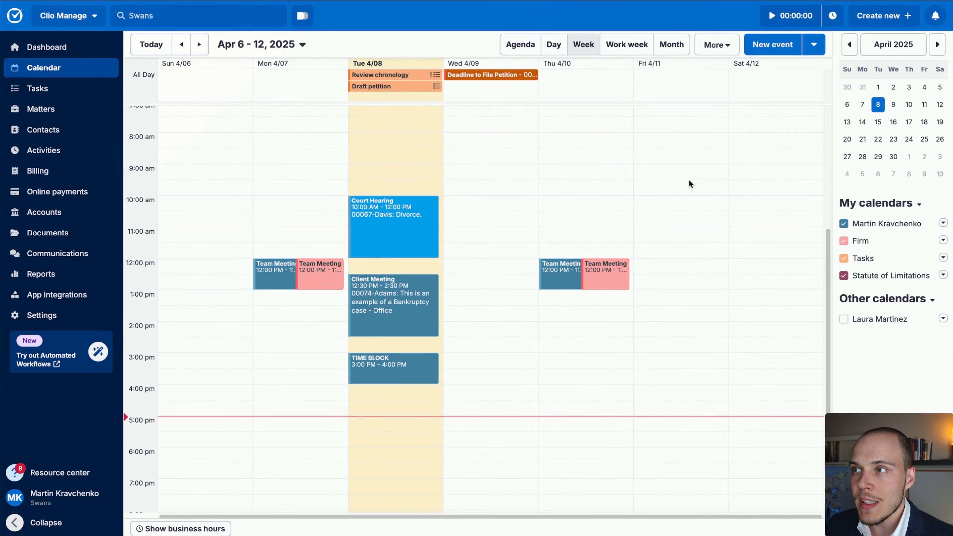
- View the new calendar form with its sharing permissions and return to the weekly calendar without saving
{"action": "left_click", "coordinate": [820, 44]}
{"action": "left_click", "coordinate": [818, 46]}
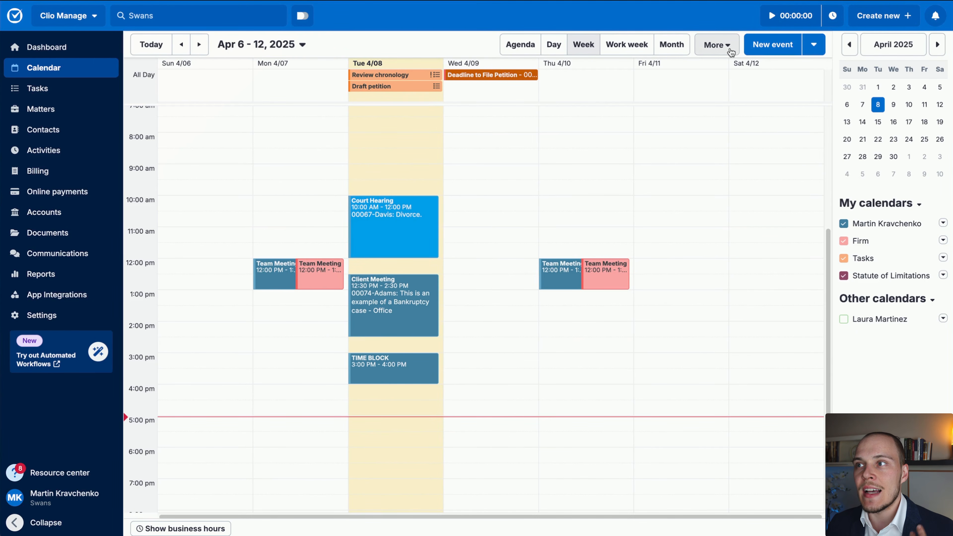
{"action": "left_click", "coordinate": [717, 44]}
{"action": "left_click", "coordinate": [707, 90]}
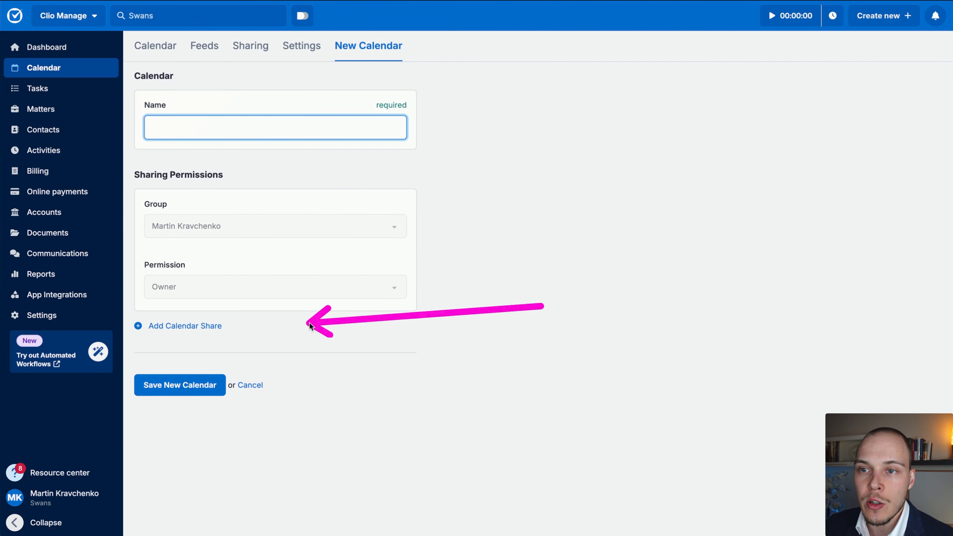
{"action": "left_click", "coordinate": [258, 384]}
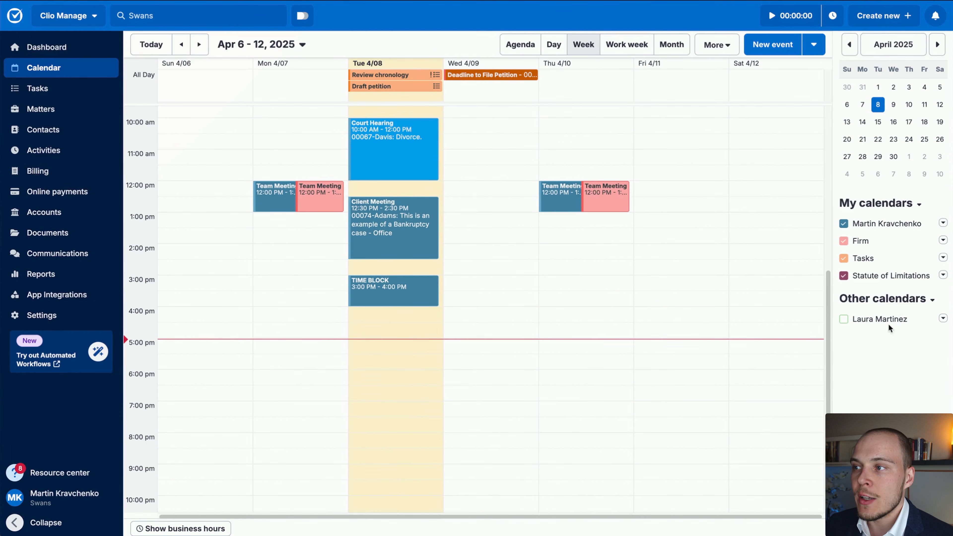
- Check the options of the Statute of Limitations calendar and look over the week's events
{"action": "left_click", "coordinate": [943, 275]}
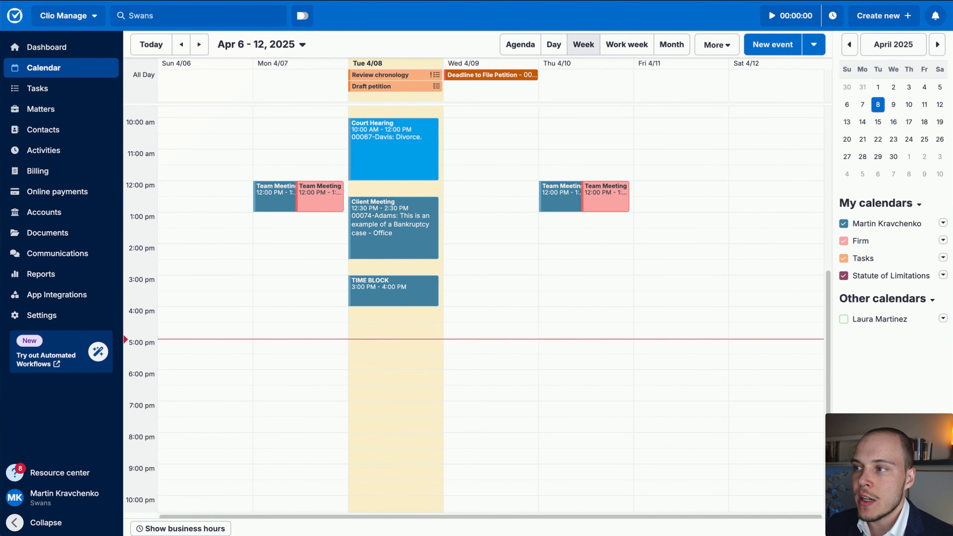
{"action": "scroll", "coordinate": [557, 276], "scroll_direction": "up", "scroll_amount": 1}
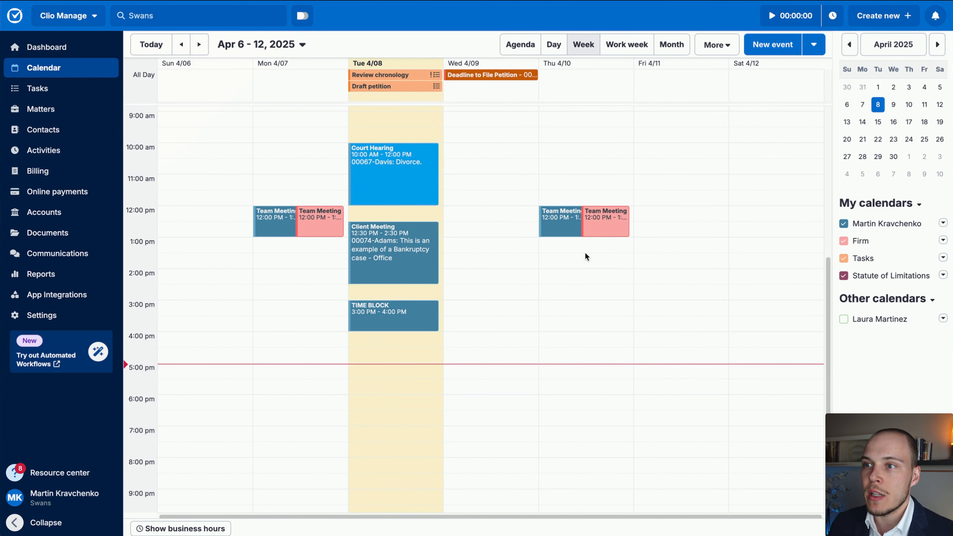
{"action": "scroll", "coordinate": [456, 246], "scroll_direction": "up", "scroll_amount": 1}
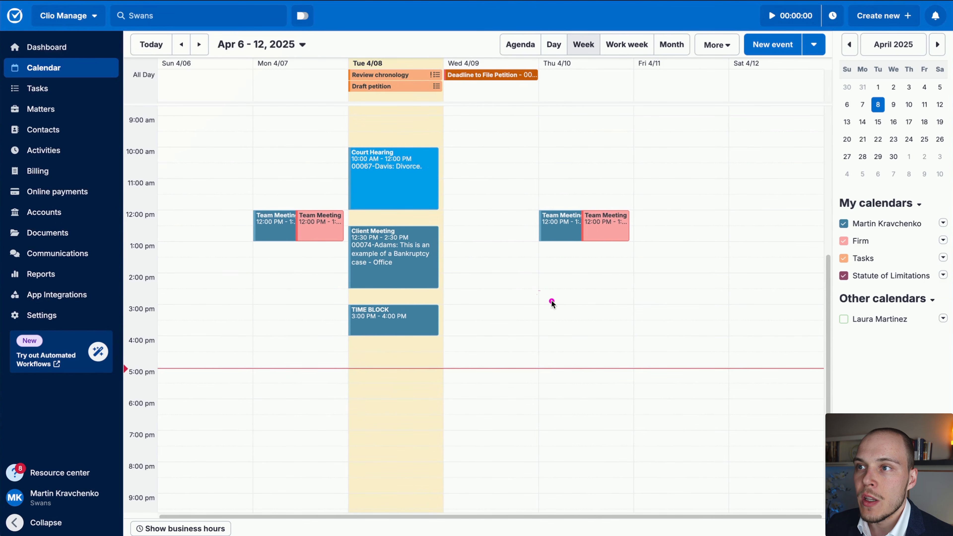
- Compare the calendar's agenda, day, week, work week and month views, and return to the week view
{"action": "left_click", "coordinate": [524, 54]}
{"action": "left_click", "coordinate": [558, 47]}
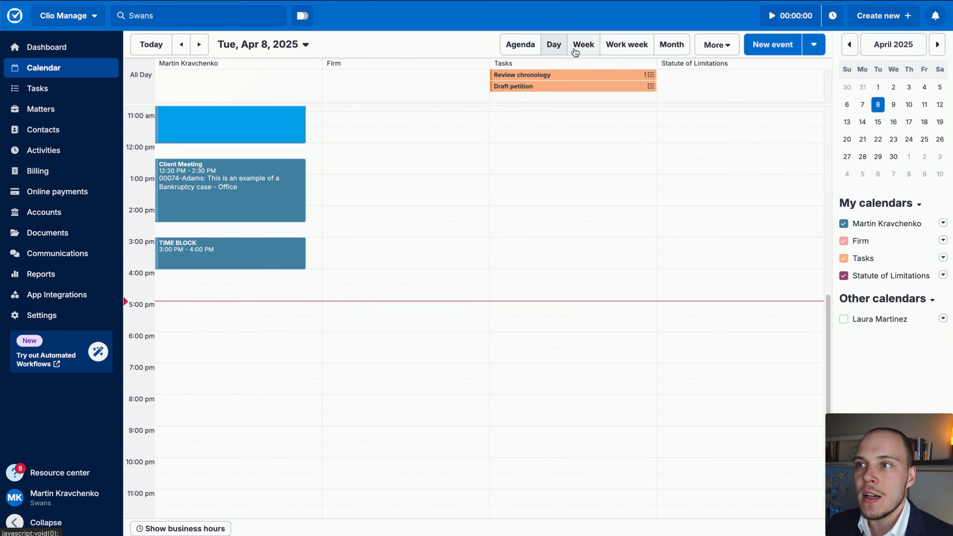
{"action": "left_click", "coordinate": [580, 54]}
{"action": "left_click", "coordinate": [624, 48]}
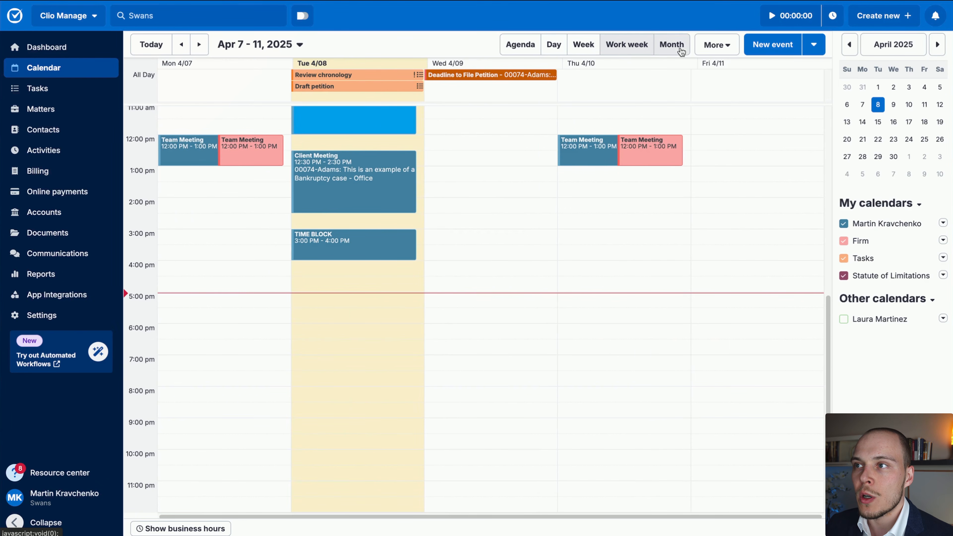
{"action": "left_click", "coordinate": [671, 46]}
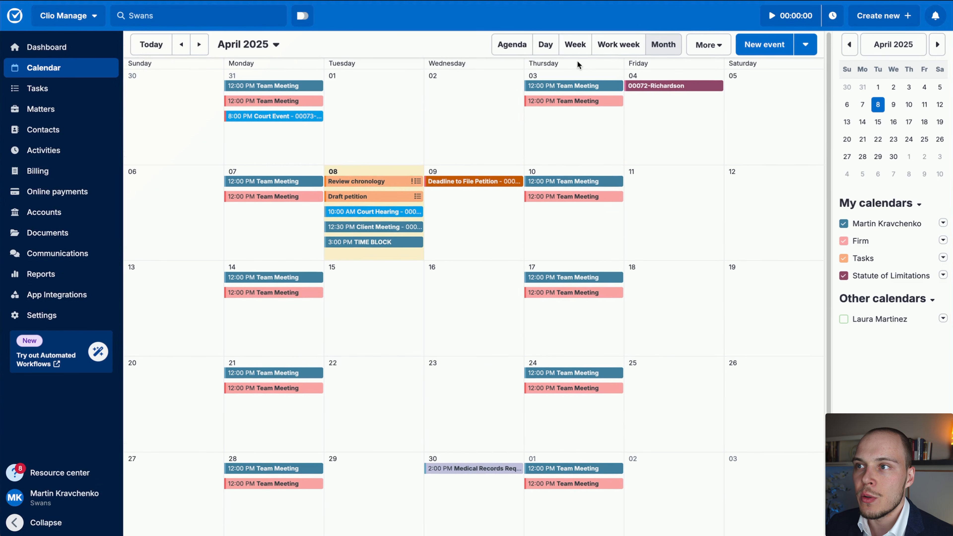
{"action": "left_click", "coordinate": [580, 52]}
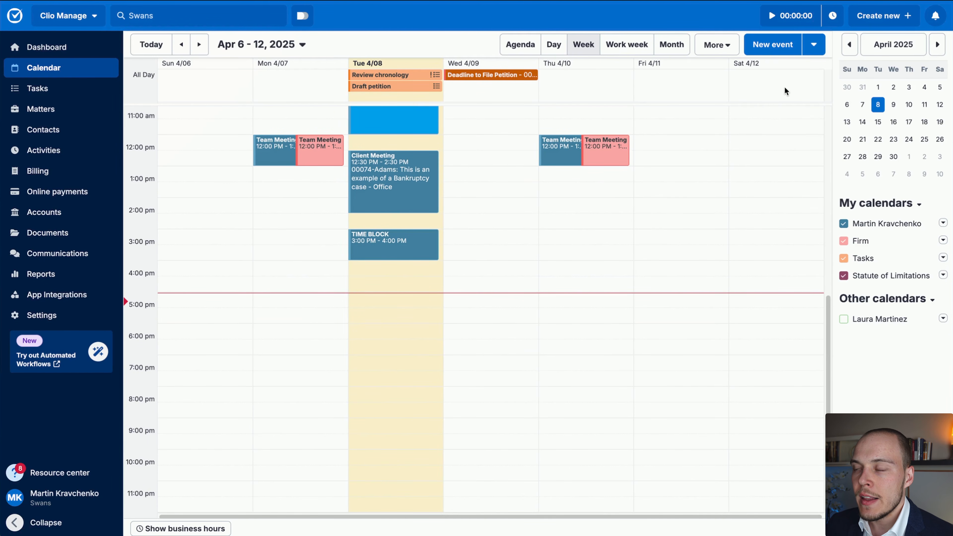
- Open a new calendar event and review its recurrence options, leaving the repeat settings without saving them
{"action": "left_click", "coordinate": [781, 52]}
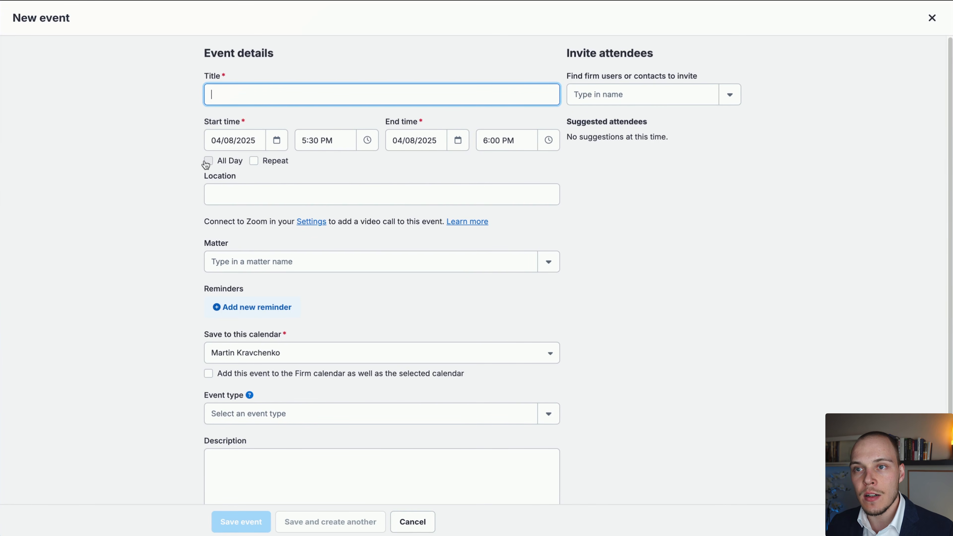
{"action": "left_click", "coordinate": [139, 192]}
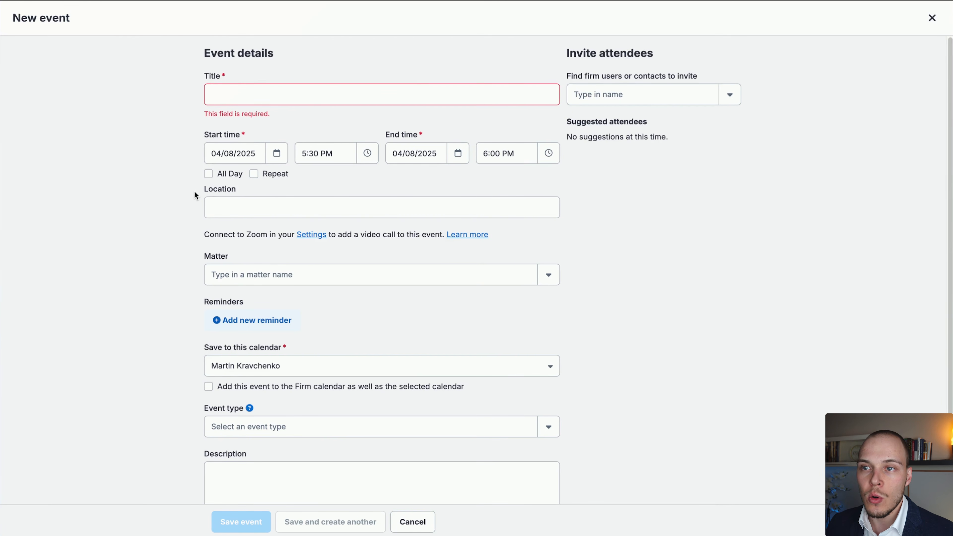
{"action": "left_click", "coordinate": [255, 175]}
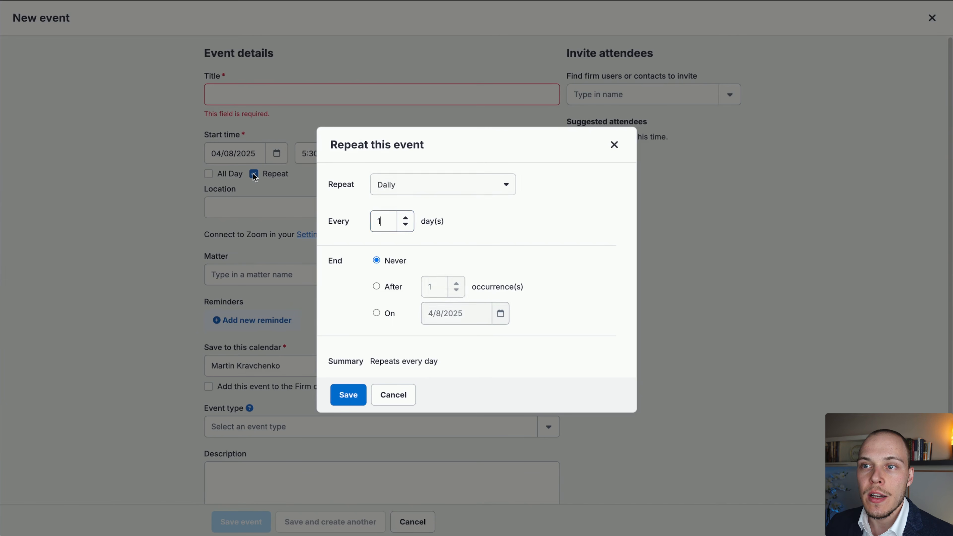
{"action": "left_click", "coordinate": [430, 191]}
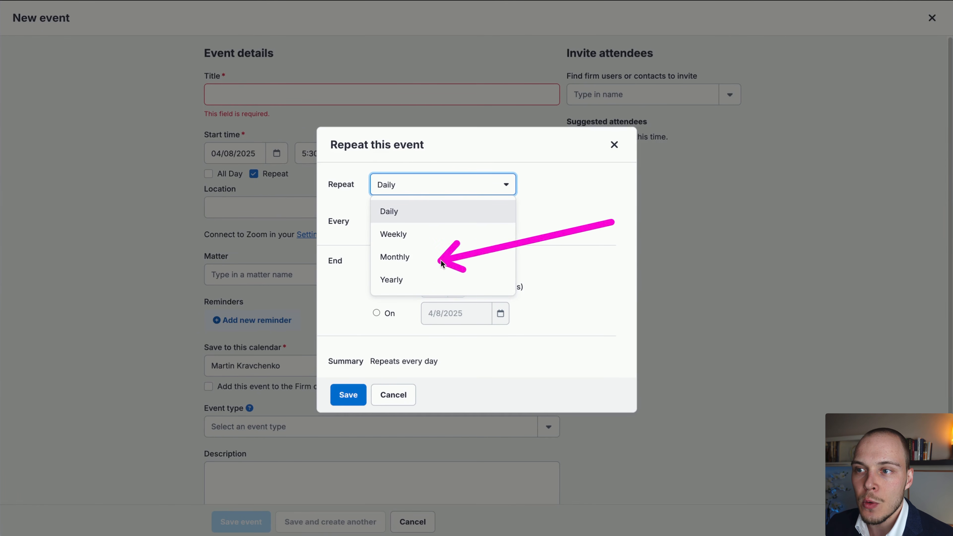
{"action": "left_click", "coordinate": [501, 220]}
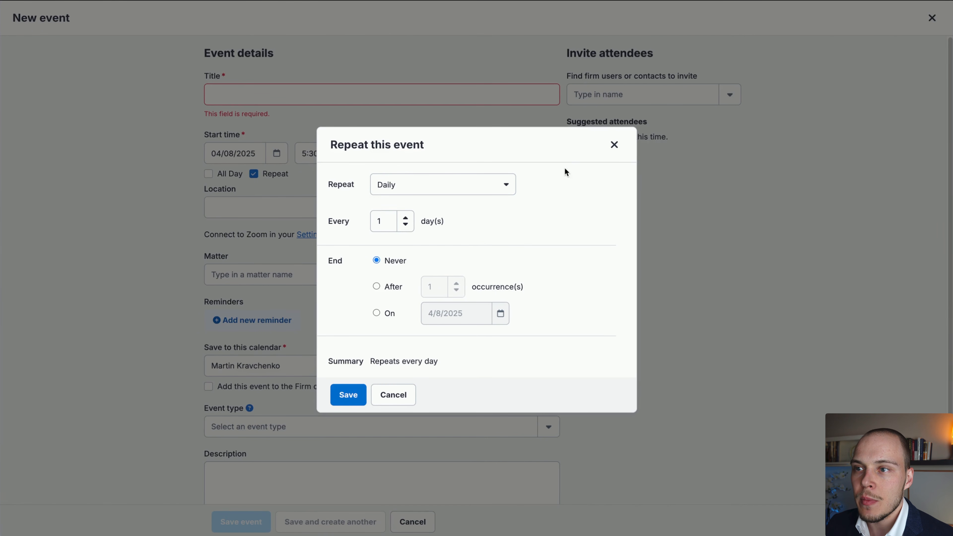
{"action": "left_click", "coordinate": [614, 145]}
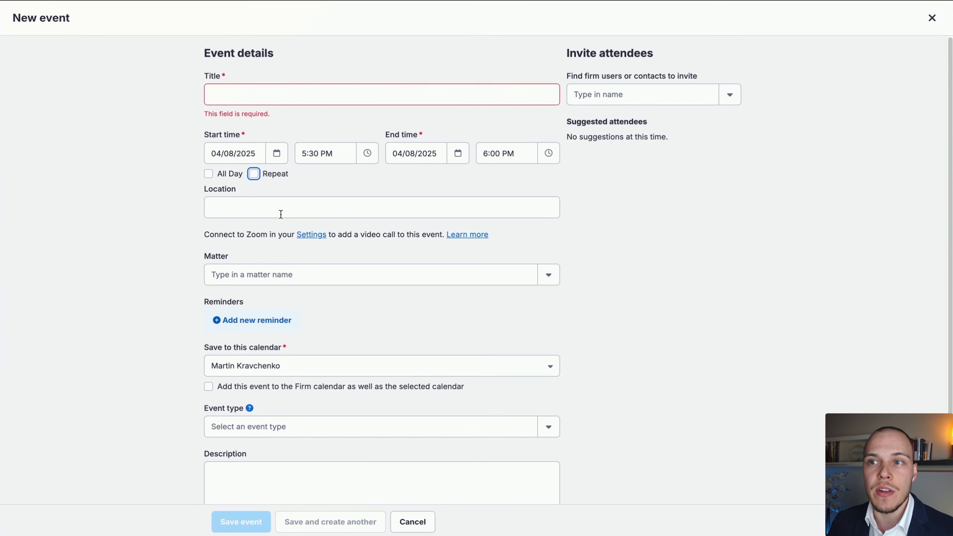
- Browse the matter list of the new event and link the event to the divorce matter
{"action": "scroll", "coordinate": [263, 210], "scroll_direction": "down", "scroll_amount": 2}
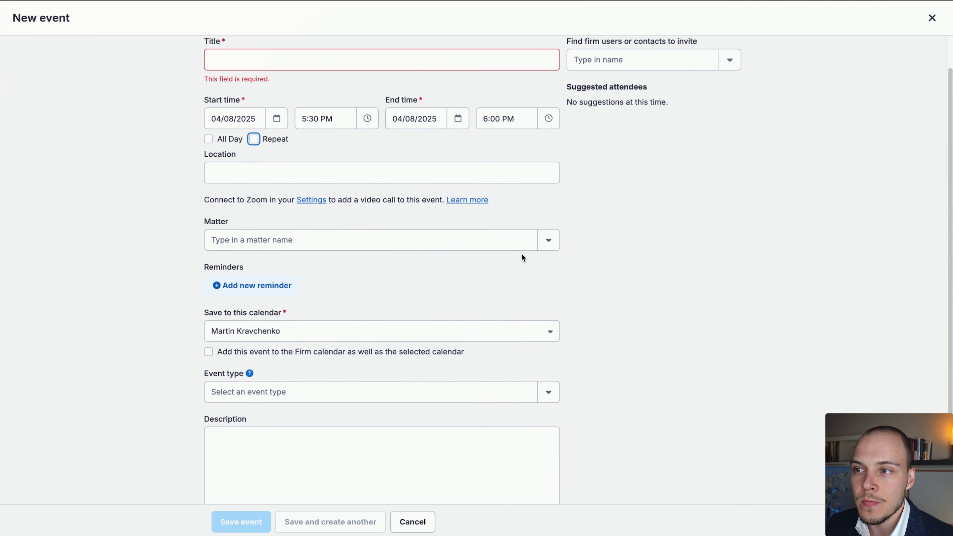
{"action": "left_click", "coordinate": [545, 239]}
{"action": "scroll", "coordinate": [340, 322], "scroll_direction": "down", "scroll_amount": 1}
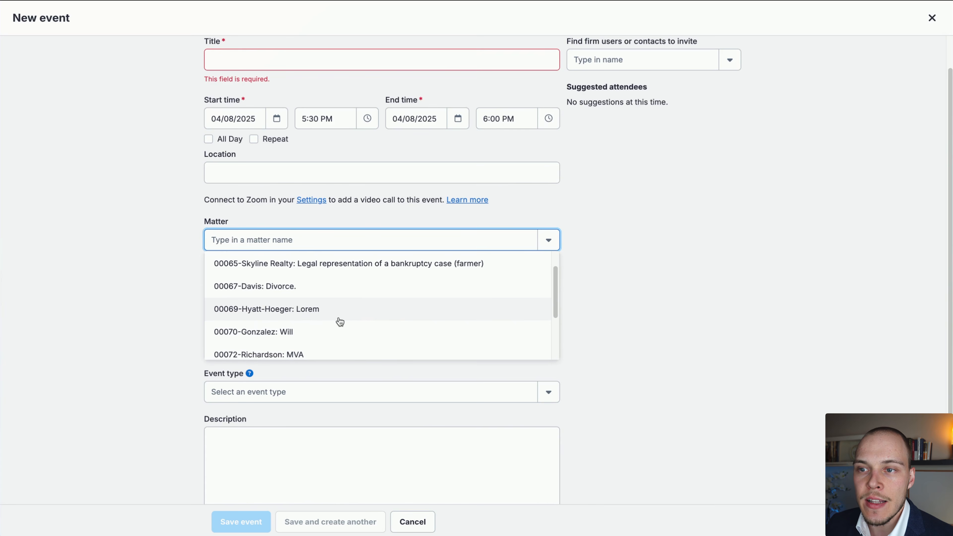
{"action": "left_click", "coordinate": [618, 288]}
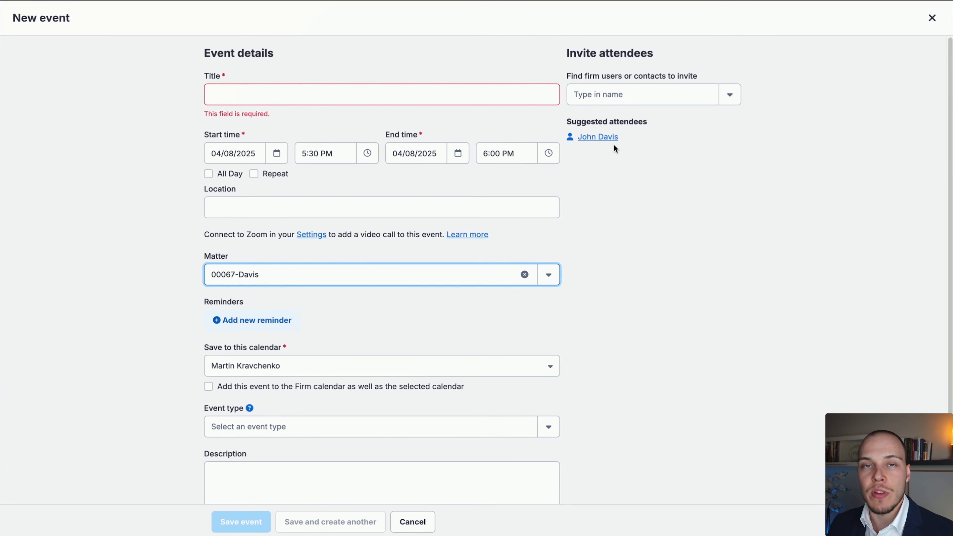
- Add an email reminder to the event, check who can receive it, and remove the reminder again
{"action": "scroll", "coordinate": [354, 261], "scroll_direction": "down", "scroll_amount": 2}
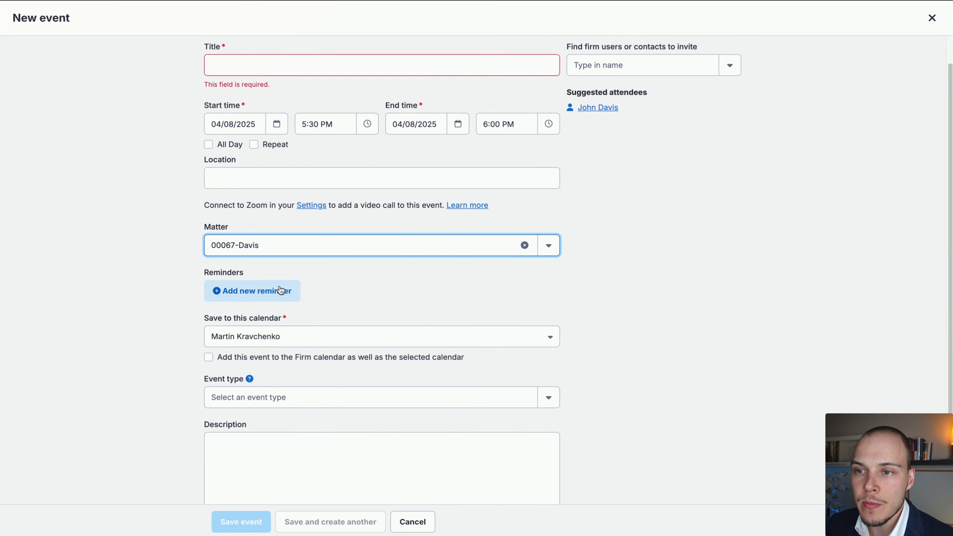
{"action": "left_click", "coordinate": [281, 291]}
{"action": "left_click", "coordinate": [365, 289]}
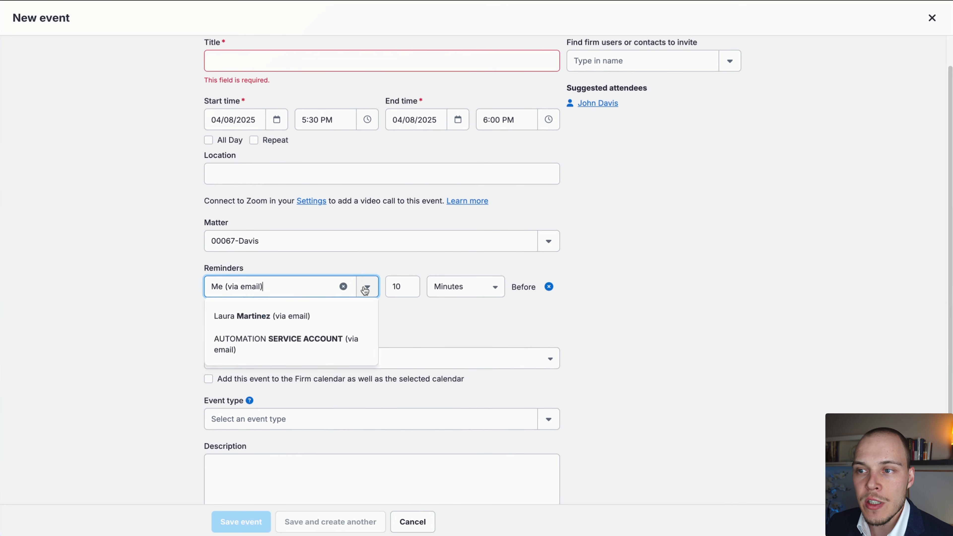
{"action": "left_click", "coordinate": [469, 323]}
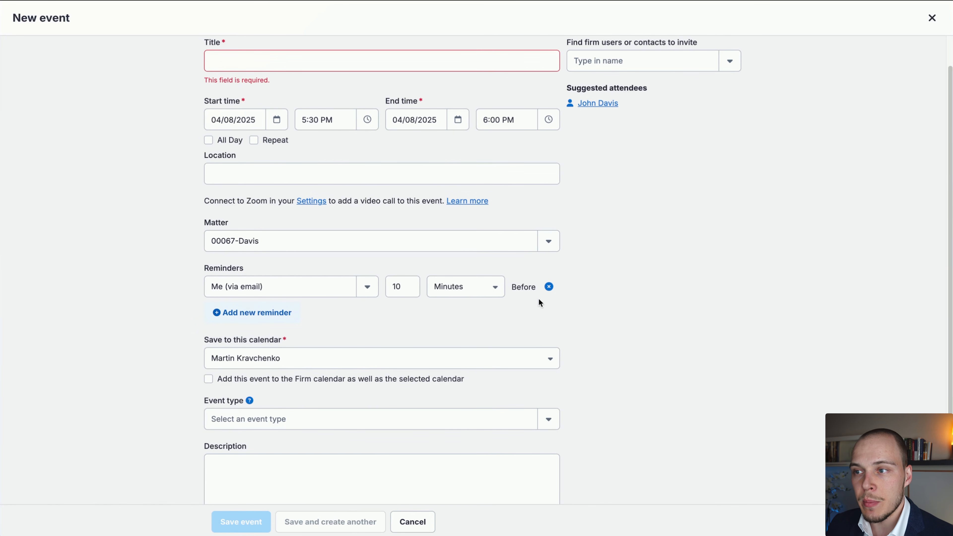
{"action": "left_click", "coordinate": [549, 289]}
- Review which calendars the event can be saved to and which event types are available
{"action": "scroll", "coordinate": [292, 298], "scroll_direction": "down", "scroll_amount": 2}
{"action": "left_click", "coordinate": [315, 309]}
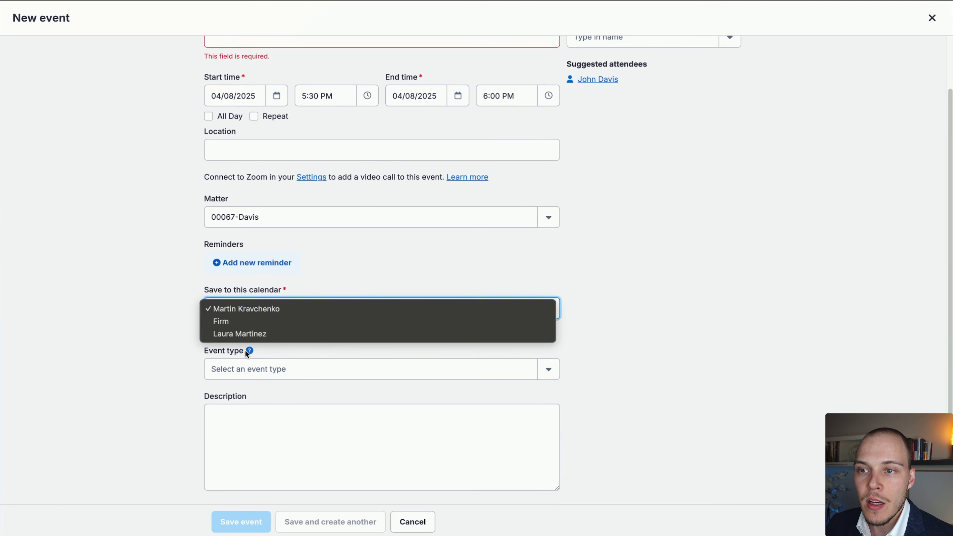
{"action": "left_click", "coordinate": [154, 322]}
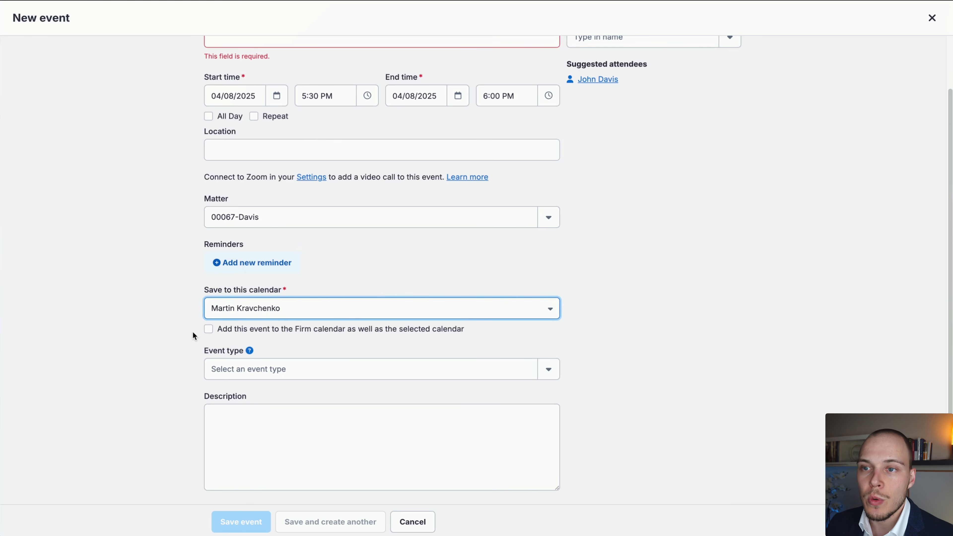
{"action": "left_click", "coordinate": [443, 376]}
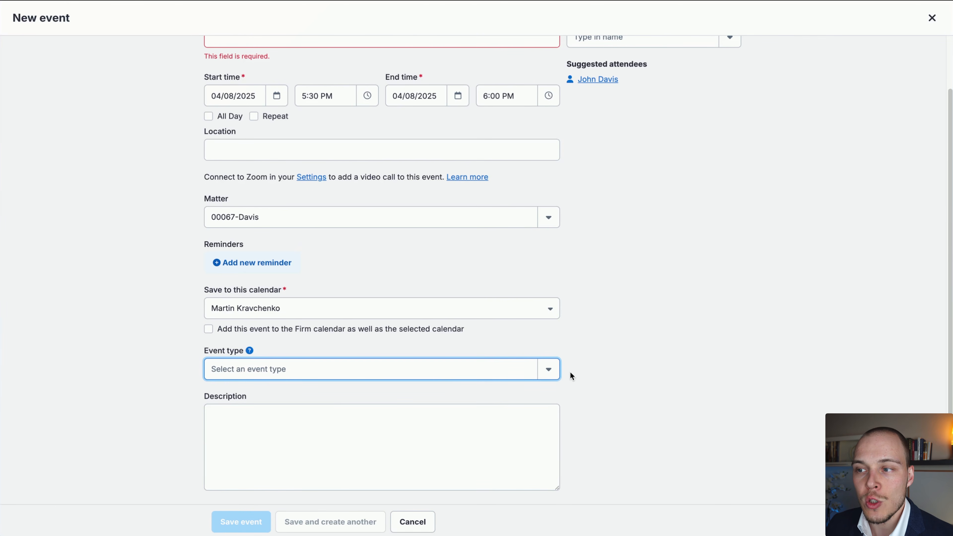
{"action": "left_click", "coordinate": [555, 372]}
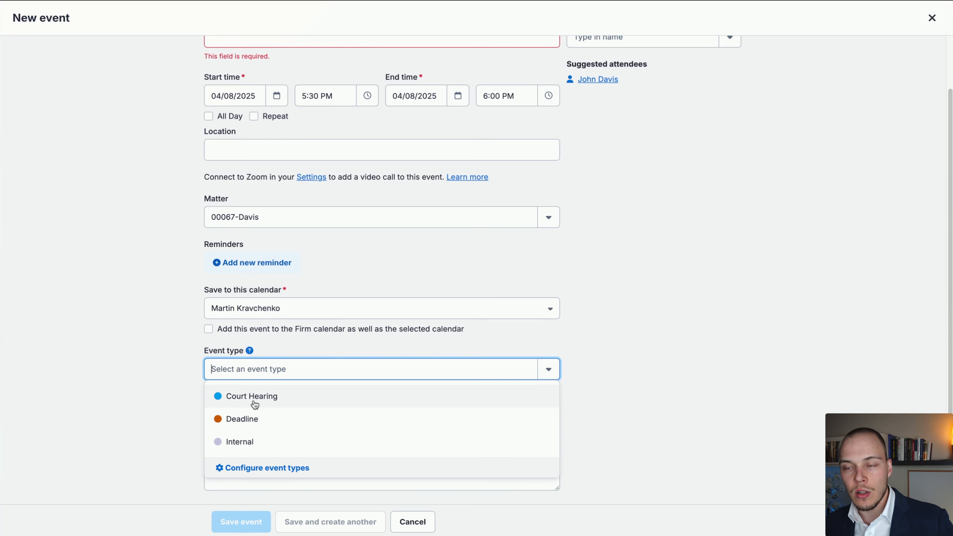
{"action": "left_click", "coordinate": [589, 332]}
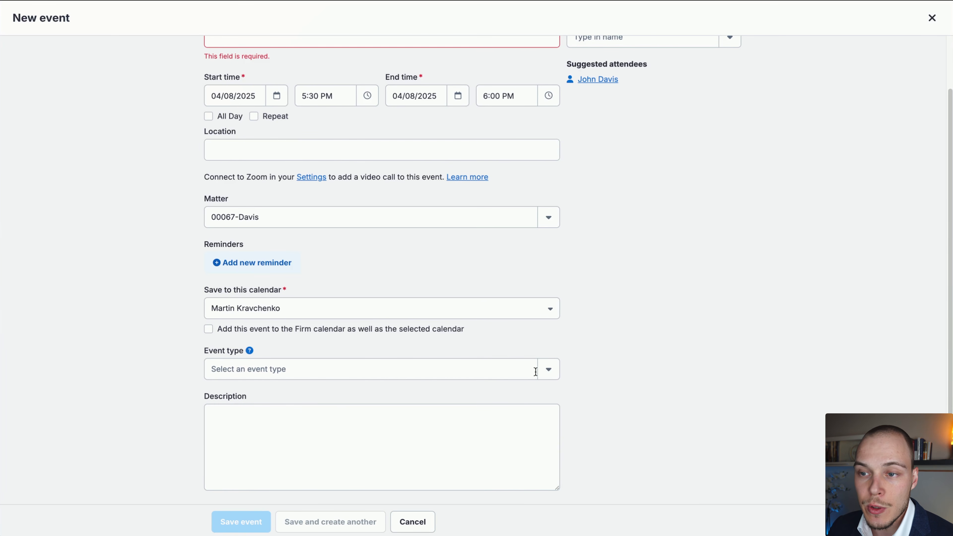
- Look through the possible attendees, invite the suggested contact of the linked matter, and discard the new event
{"action": "scroll", "coordinate": [488, 432], "scroll_direction": "up", "scroll_amount": 3}
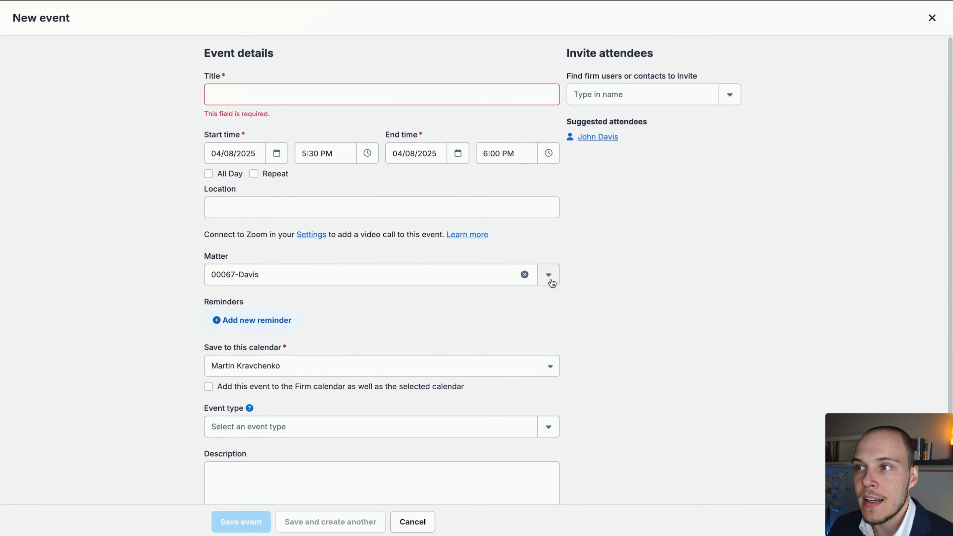
{"action": "left_click", "coordinate": [674, 95]}
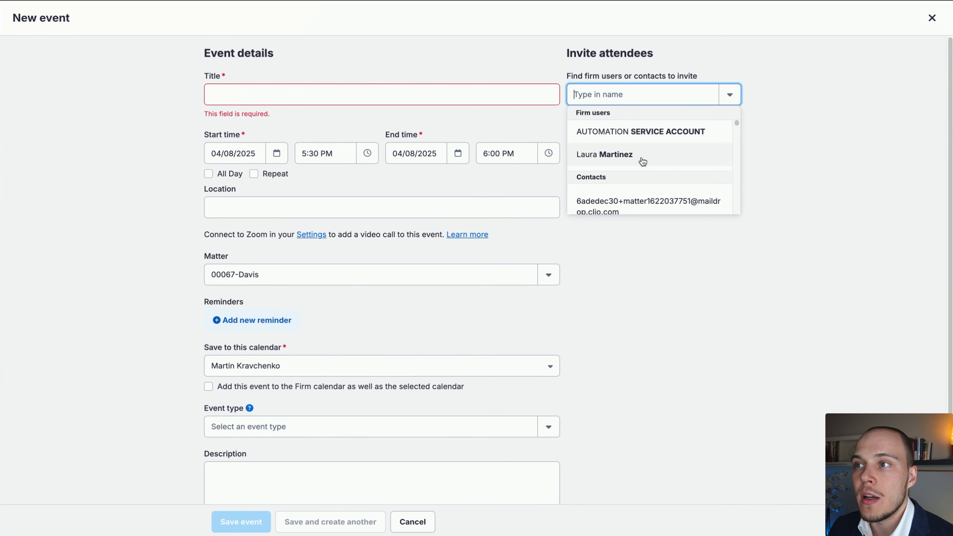
{"action": "scroll", "coordinate": [641, 161], "scroll_direction": "down", "scroll_amount": 1}
{"action": "scroll", "coordinate": [713, 179], "scroll_direction": "down", "scroll_amount": 2}
{"action": "left_click", "coordinate": [738, 160]}
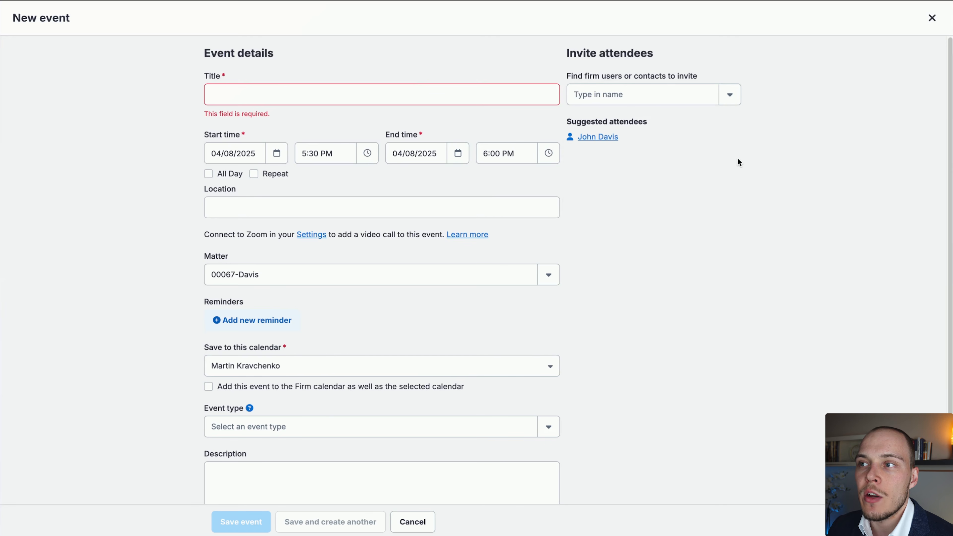
{"action": "left_click", "coordinate": [609, 142]}
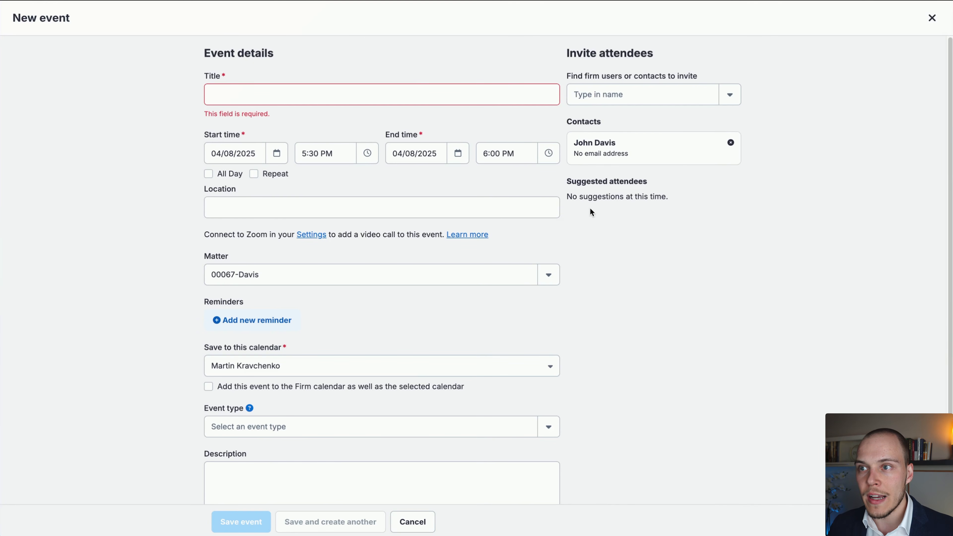
{"action": "scroll", "coordinate": [595, 207], "scroll_direction": "down", "scroll_amount": 2}
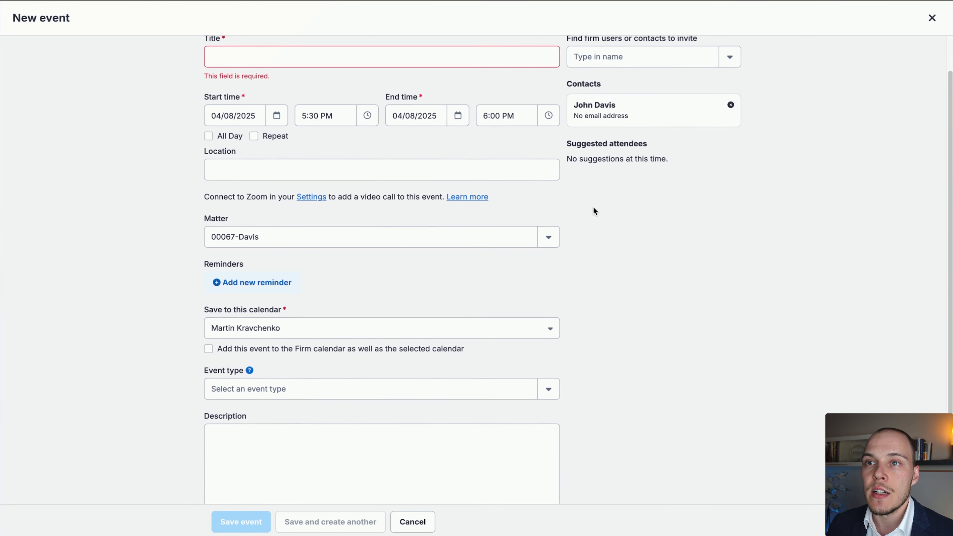
{"action": "left_click", "coordinate": [413, 521]}
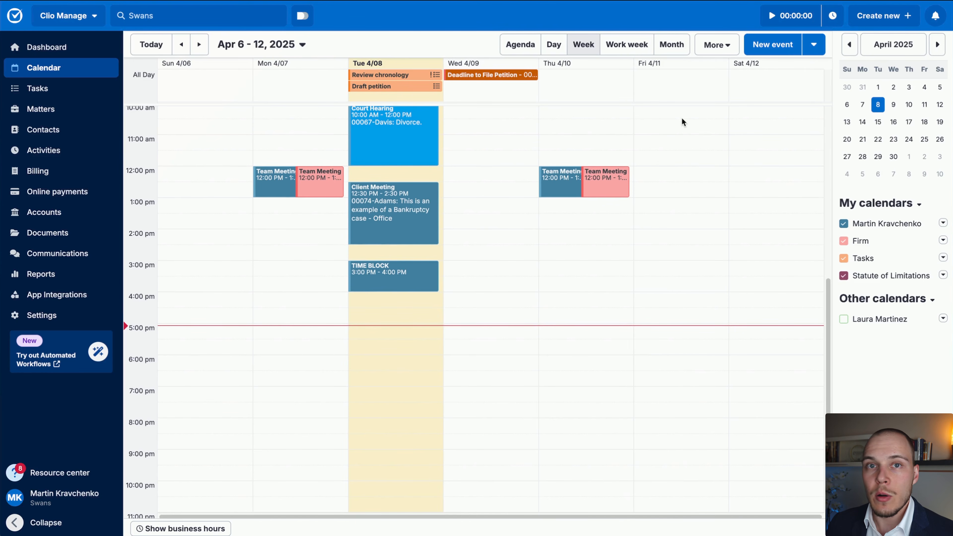
- Open the Court Rules settings from the calendar and look through the jurisdictions matching "arizona" without adding one
{"action": "left_click", "coordinate": [814, 44]}
{"action": "left_click", "coordinate": [804, 75]}
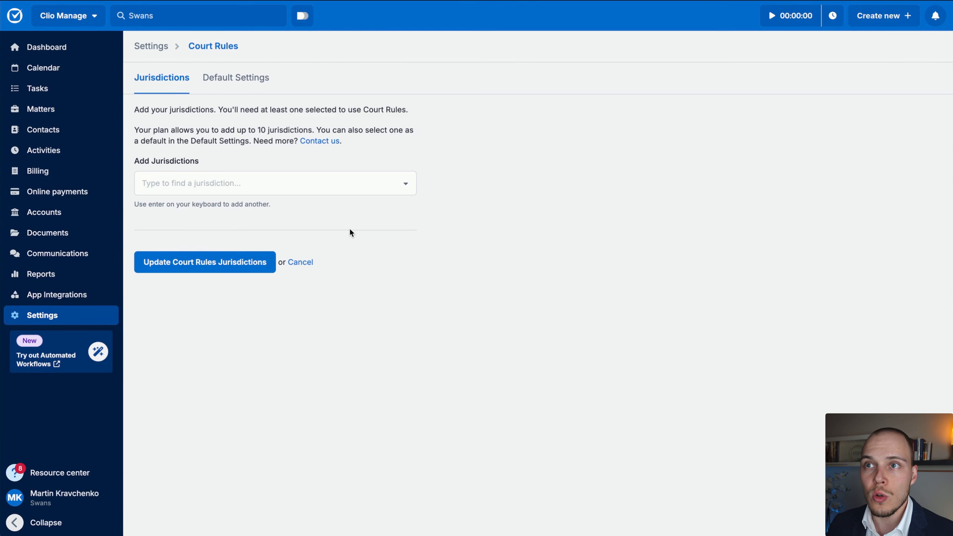
{"action": "left_click_drag", "start_coordinate": [238, 132], "coordinate": [276, 131]}
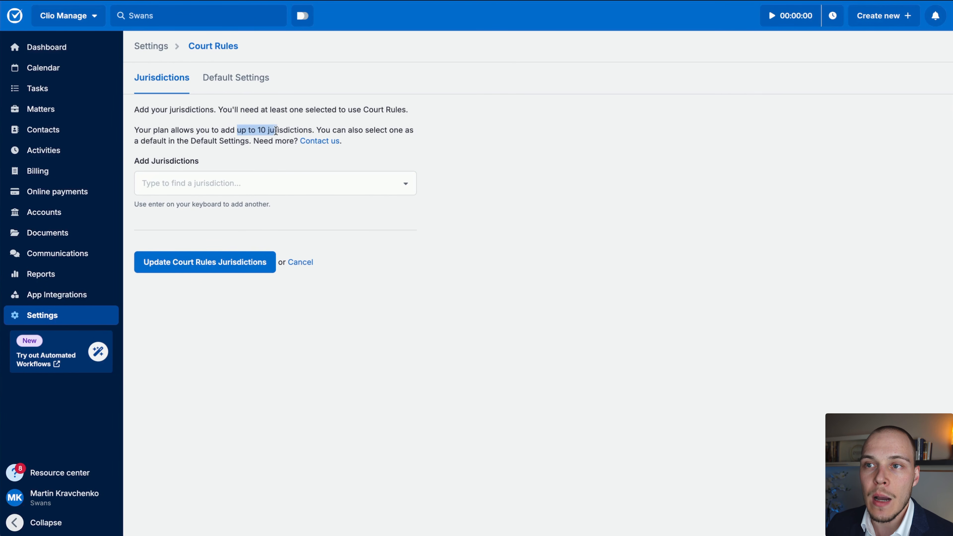
{"action": "left_click", "coordinate": [282, 134]}
{"action": "left_click", "coordinate": [201, 179]}
{"action": "type", "text": "arizona"}
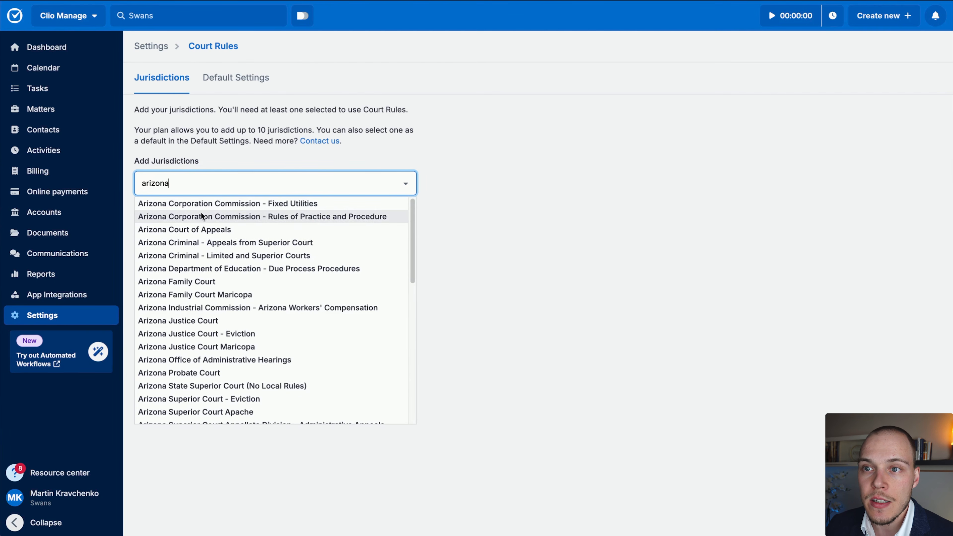
{"action": "scroll", "coordinate": [258, 275], "scroll_direction": "down", "scroll_amount": 8}
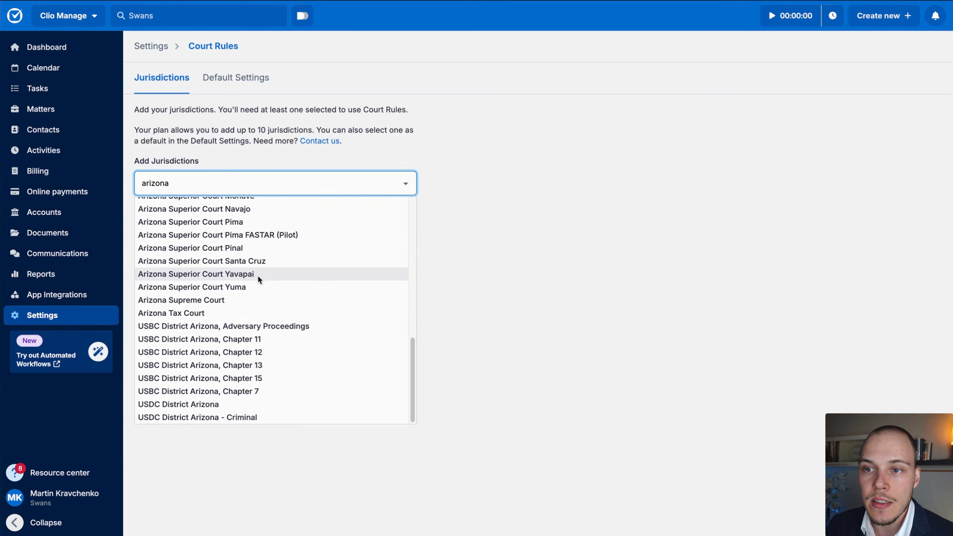
{"action": "left_click", "coordinate": [359, 340]}
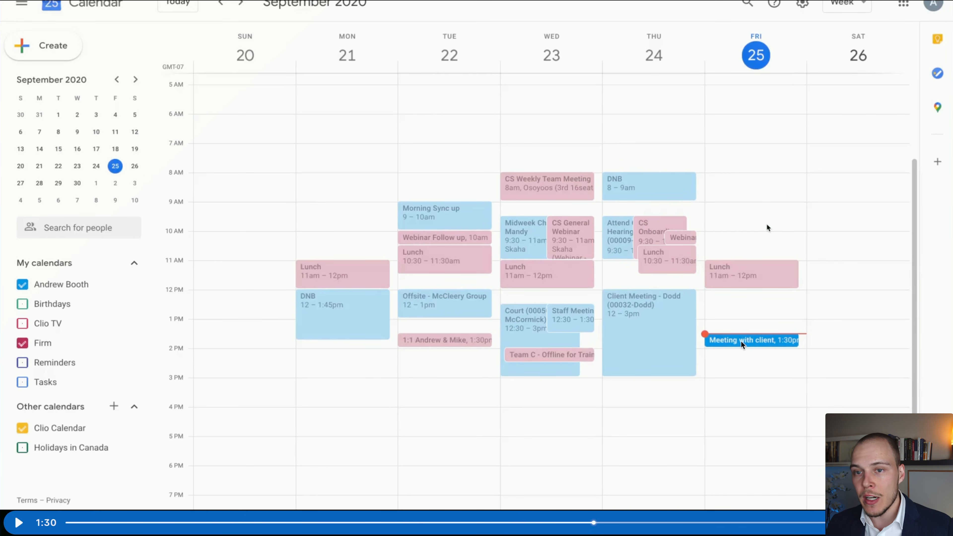
{"action": "mouse_move", "coordinate": [390, 363]}
{"action": "left_mouse_down"}
{"action": "mouse_move", "coordinate": [100, 434]}
{"action": "mouse_move", "coordinate": [149, 79]}
{"action": "left_mouse_up"}
{"action": "left_click_drag", "start_coordinate": [135, 32], "coordinate": [142, 35]}
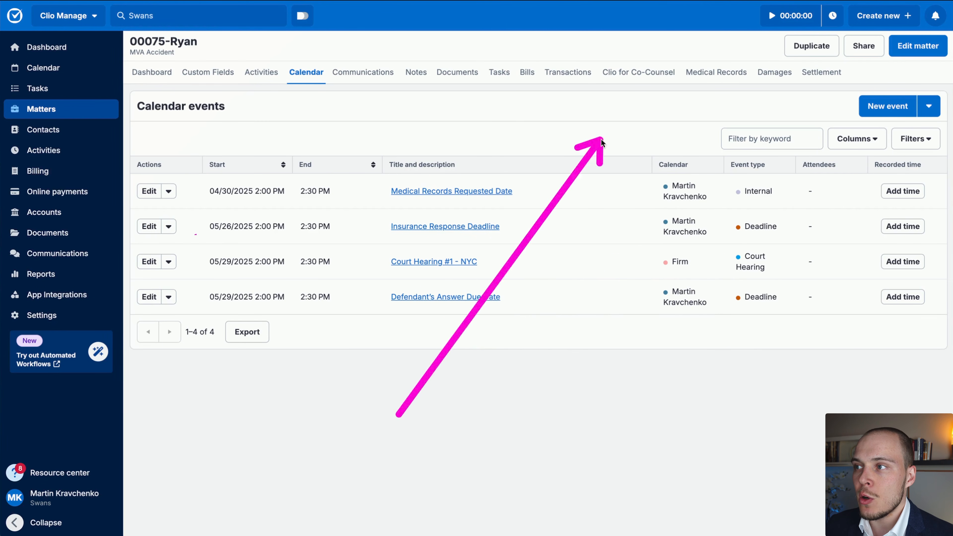
- Check the filter options for the MVA Accident matter's calendar events and review its new event form
{"action": "left_click", "coordinate": [932, 142]}
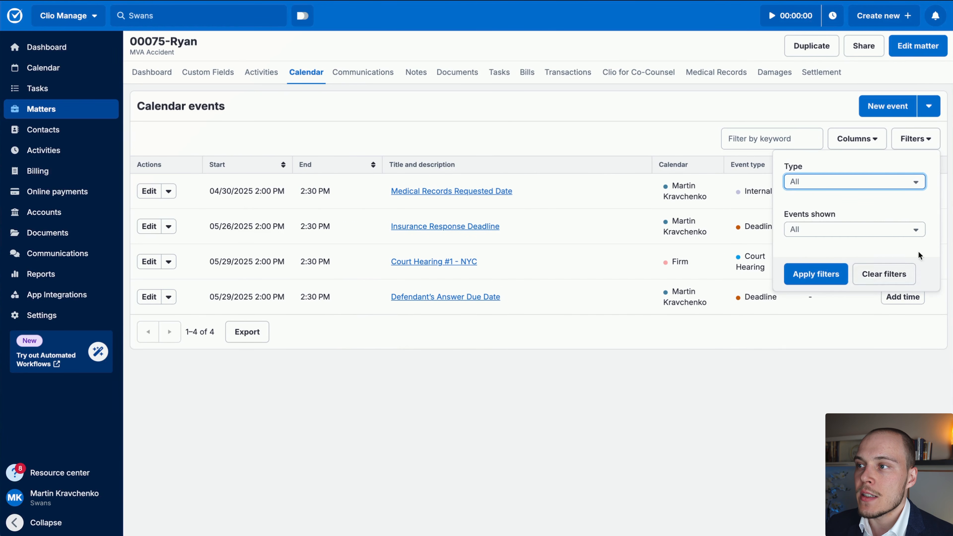
{"action": "left_click", "coordinate": [661, 359]}
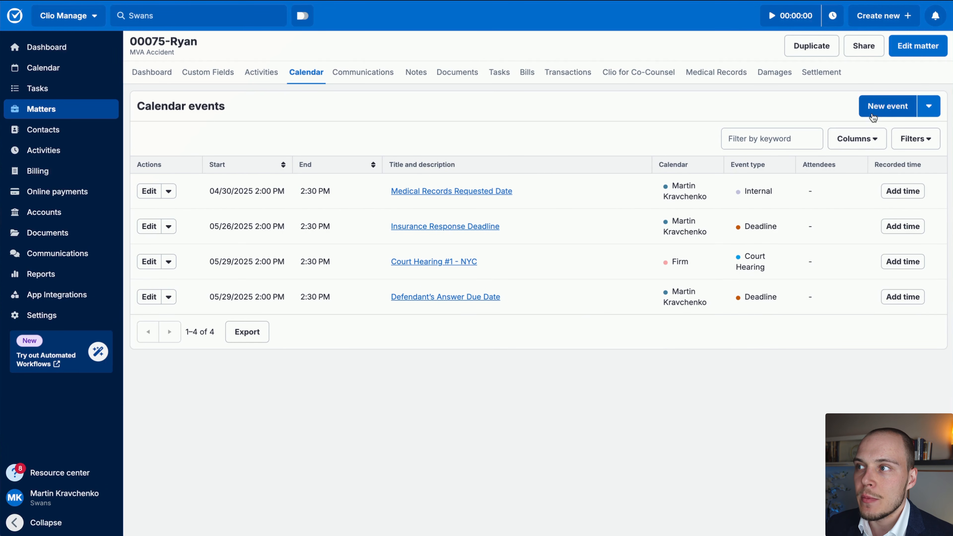
{"action": "left_click", "coordinate": [888, 106]}
{"action": "scroll", "coordinate": [356, 318], "scroll_direction": "down", "scroll_amount": 1}
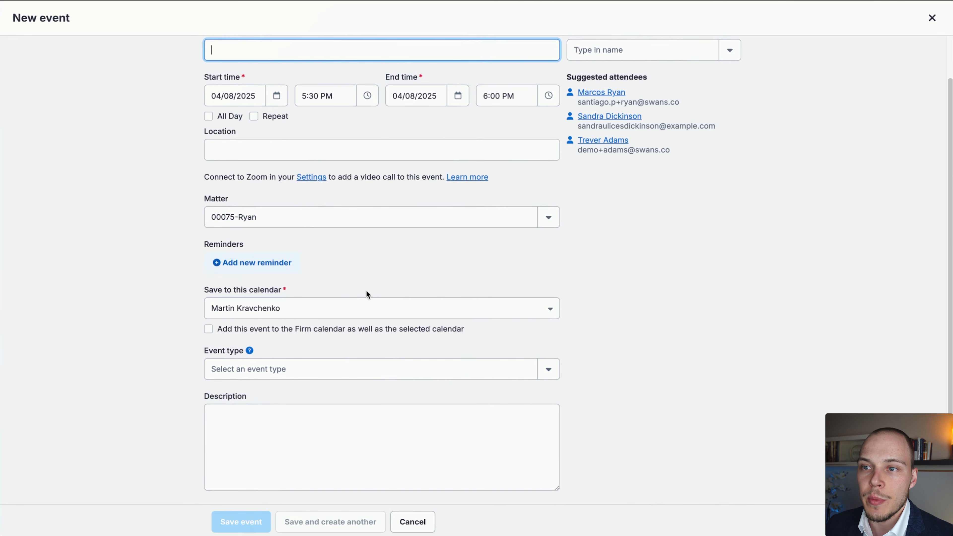
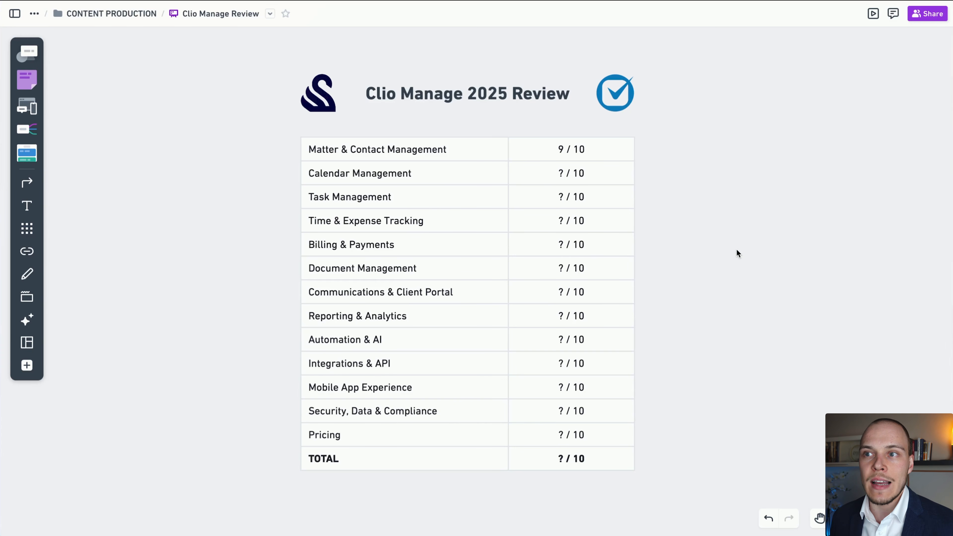
- Enter a score of 9 out of 10 for Calendar Management in the review table
{"action": "left_click", "coordinate": [560, 174]}
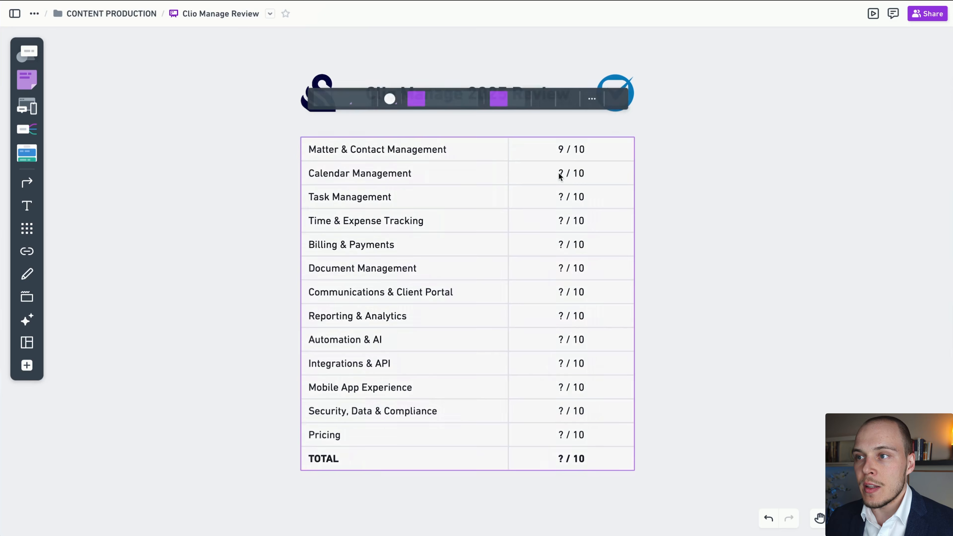
{"action": "left_click", "coordinate": [563, 175]}
{"action": "key", "text": "BackSpace"}
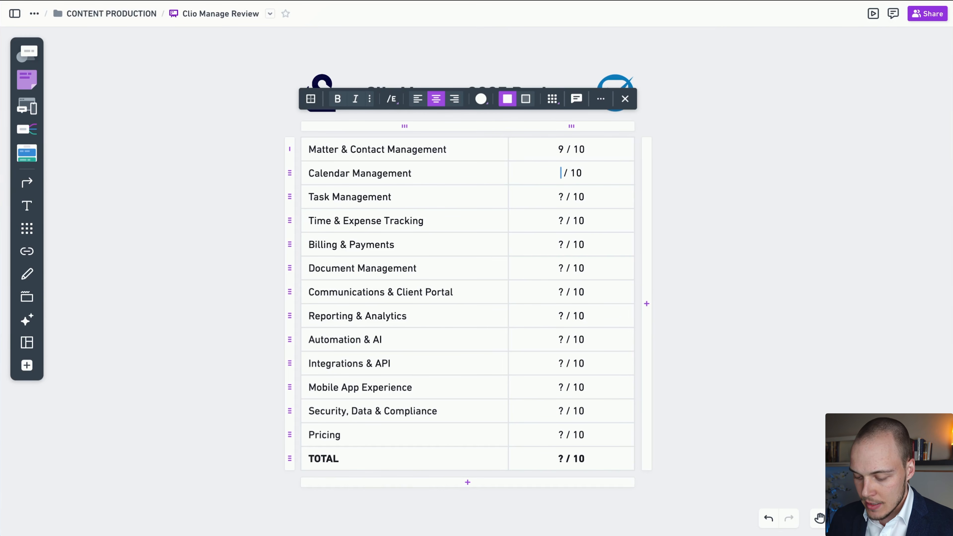
{"action": "type", "text": "9"}
{"action": "left_click", "coordinate": [762, 184]}
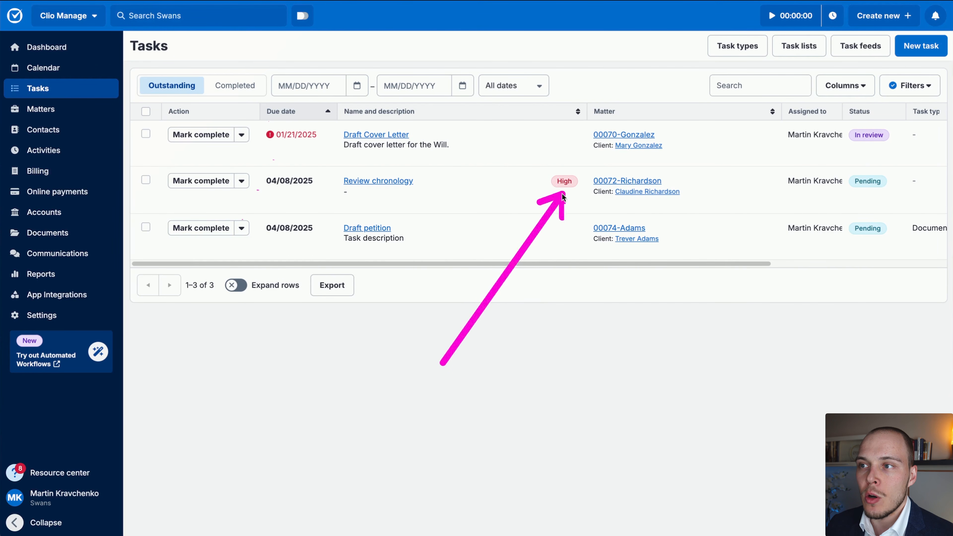
- Look across the task list's columns and clear its filters to list the tasks of all assignees
{"action": "left_click_drag", "start_coordinate": [576, 268], "coordinate": [766, 266]}
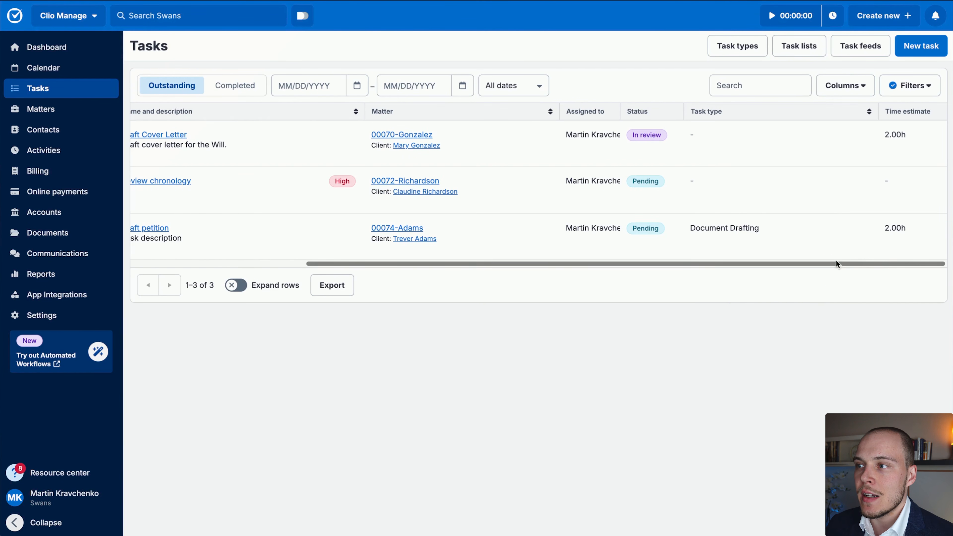
{"action": "left_click_drag", "start_coordinate": [835, 262], "coordinate": [441, 265]}
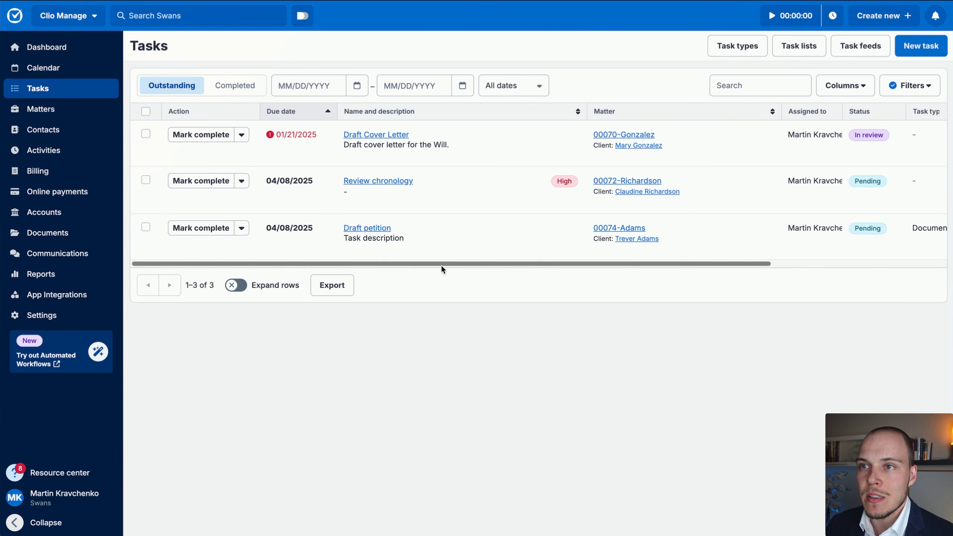
{"action": "left_click", "coordinate": [899, 87]}
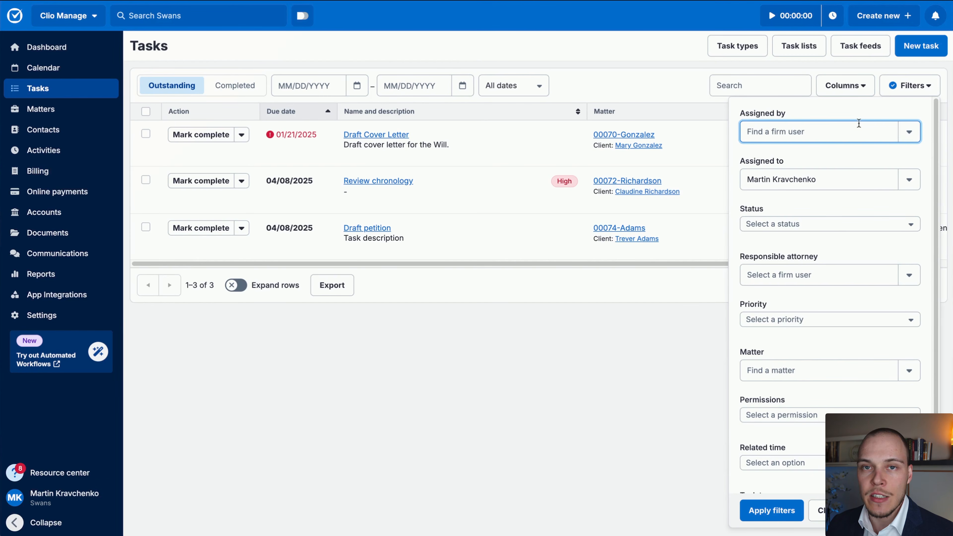
{"action": "left_click", "coordinate": [818, 510]}
{"action": "scroll", "coordinate": [566, 271], "scroll_direction": "down", "scroll_amount": 10}
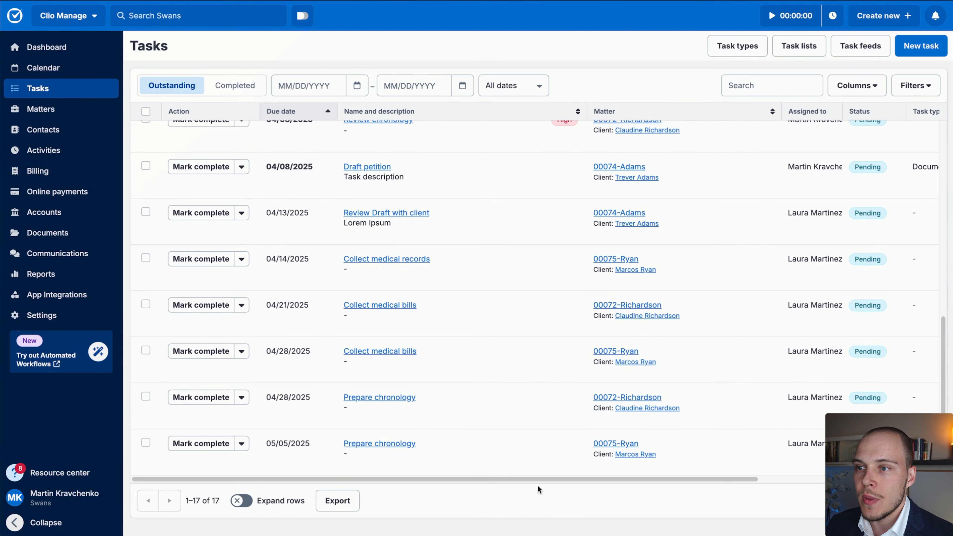
- Review the filter and column options of the task list and look through the outstanding tasks
{"action": "left_click", "coordinate": [910, 88]}
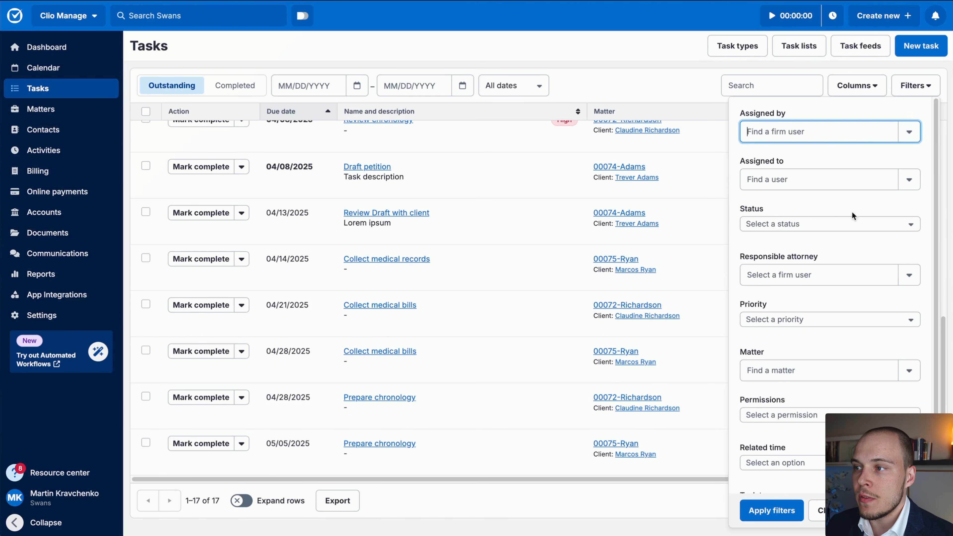
{"action": "scroll", "coordinate": [837, 274], "scroll_direction": "down", "scroll_amount": 3}
{"action": "scroll", "coordinate": [840, 271], "scroll_direction": "up", "scroll_amount": 3}
{"action": "left_click", "coordinate": [909, 87]}
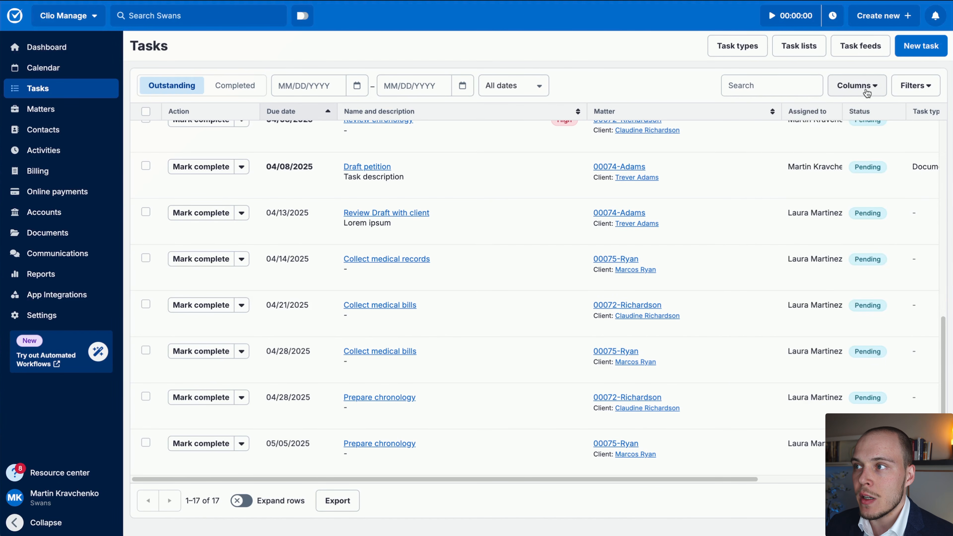
{"action": "left_click", "coordinate": [864, 87]}
{"action": "left_click", "coordinate": [671, 89]}
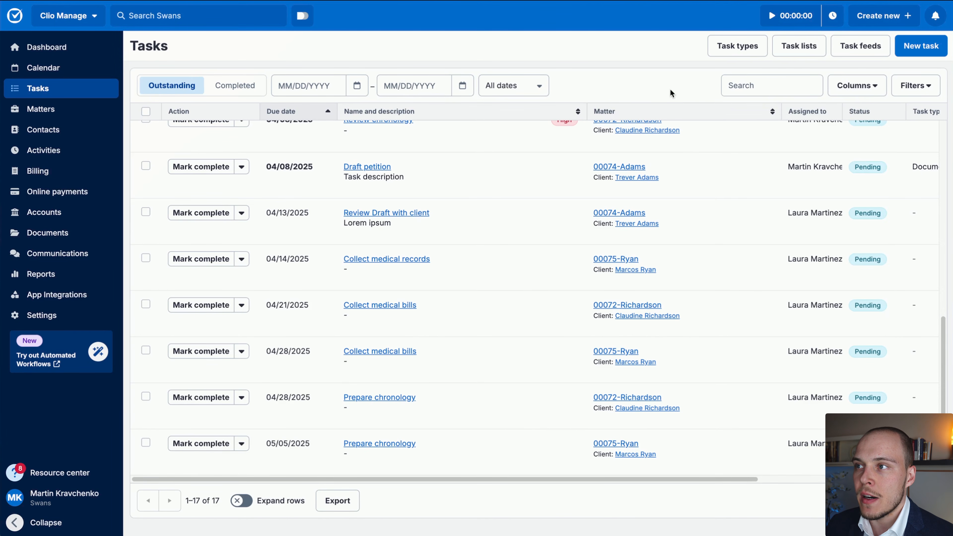
{"action": "scroll", "coordinate": [676, 278], "scroll_direction": "up", "scroll_amount": 10}
{"action": "scroll", "coordinate": [633, 279], "scroll_direction": "down", "scroll_amount": 10}
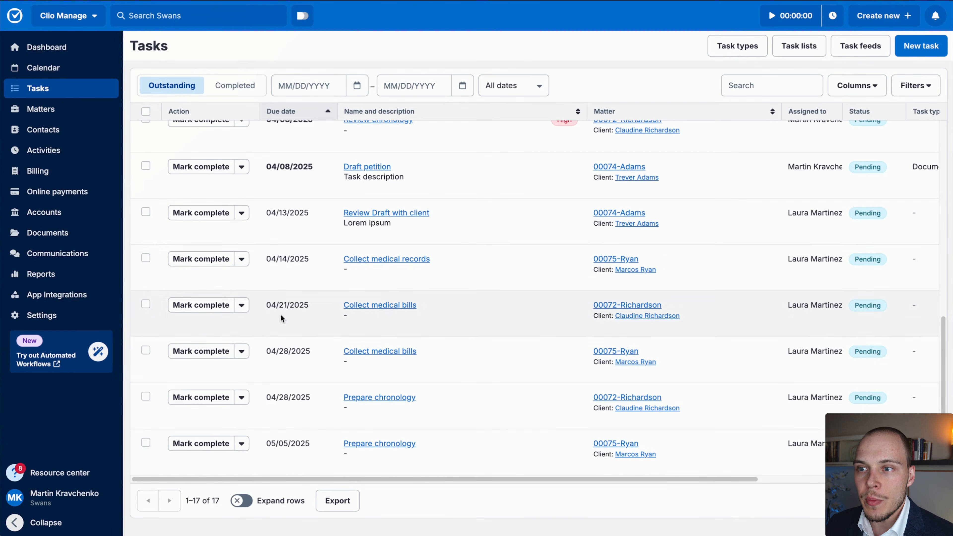
- Check the edit form of the Collect medical records task without saving, and the actions available for the Collect medical bills task
{"action": "left_click", "coordinate": [241, 259]}
{"action": "left_click", "coordinate": [226, 282]}
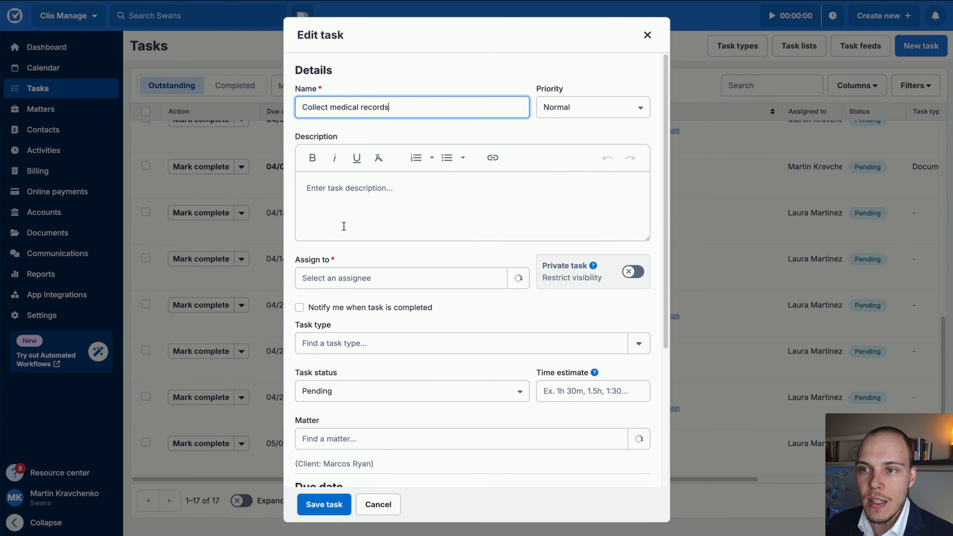
{"action": "left_click", "coordinate": [386, 508]}
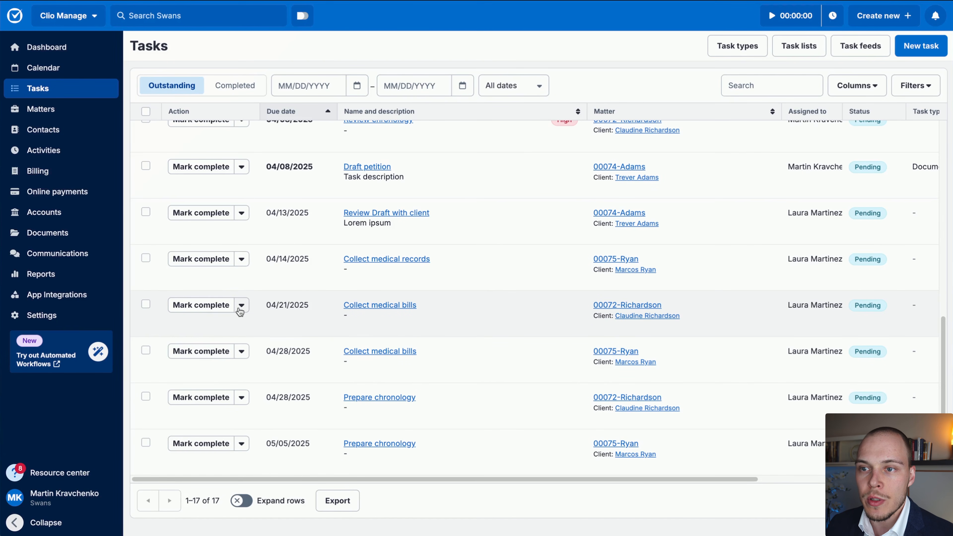
{"action": "left_click", "coordinate": [242, 305]}
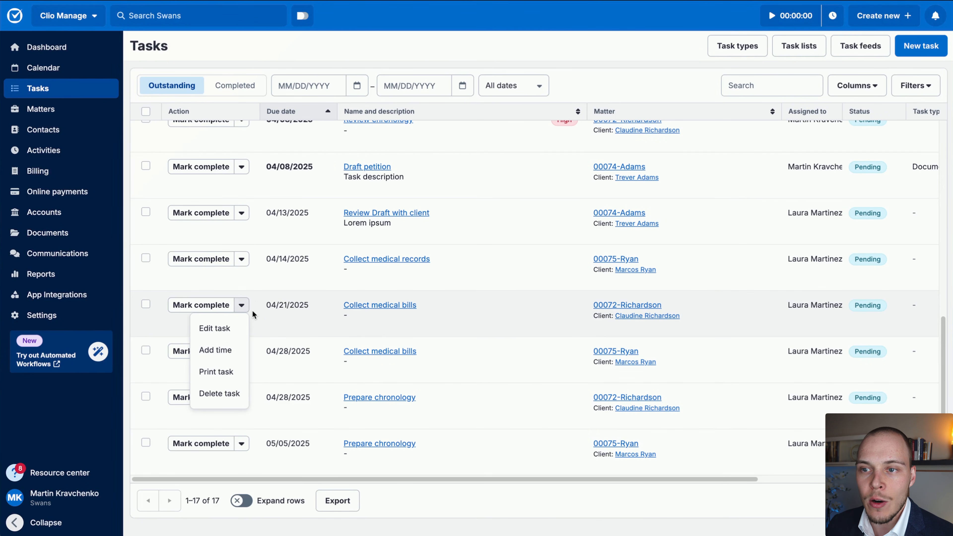
{"action": "left_click", "coordinate": [256, 305]}
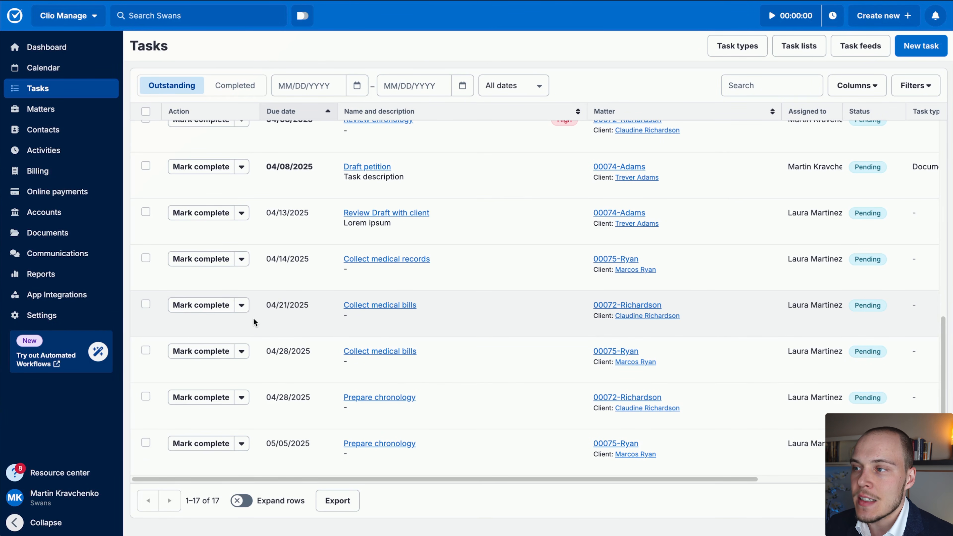
{"action": "scroll", "coordinate": [320, 300], "scroll_direction": "up", "scroll_amount": 10}
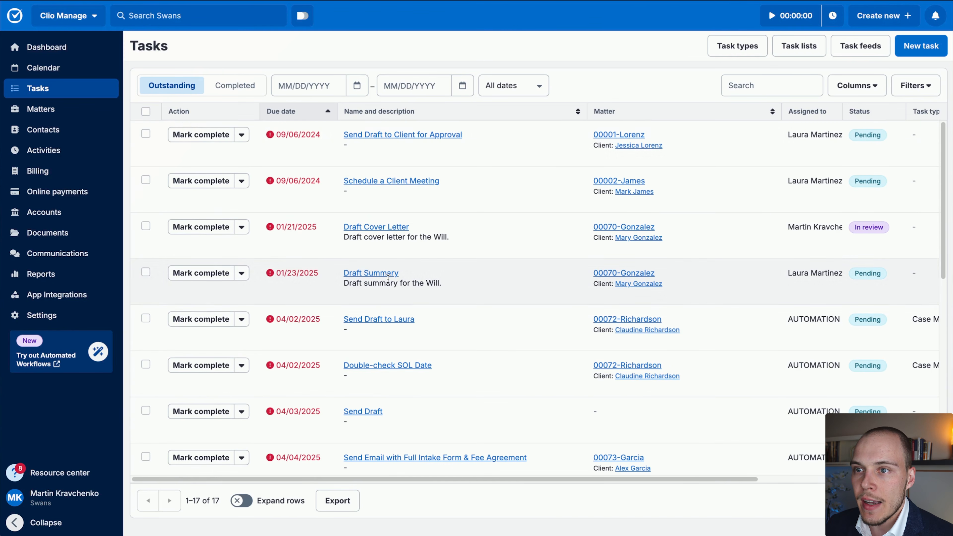
- Filter the outstanding tasks by related time to those without time entries and look through the list
{"action": "left_click", "coordinate": [915, 87]}
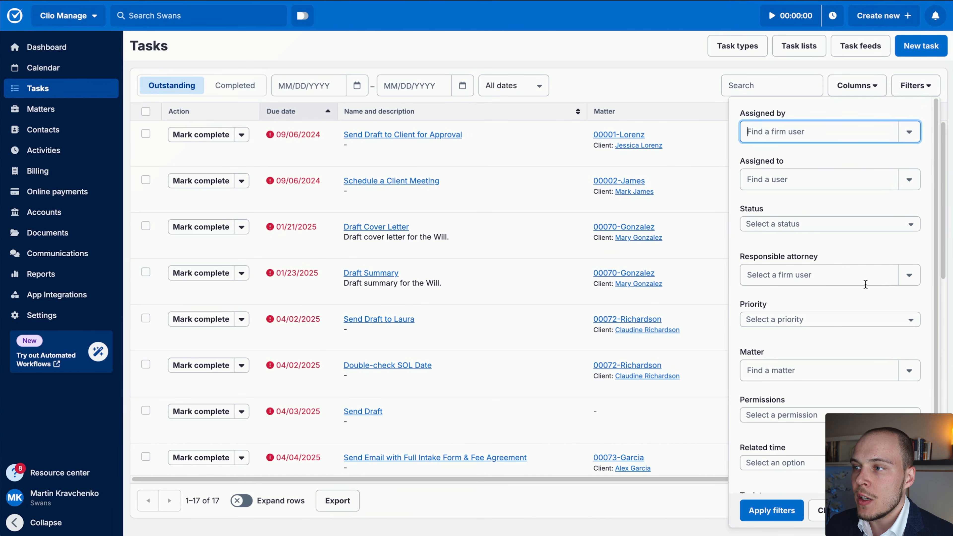
{"action": "scroll", "coordinate": [855, 294], "scroll_direction": "down", "scroll_amount": 3}
{"action": "left_click", "coordinate": [806, 368]}
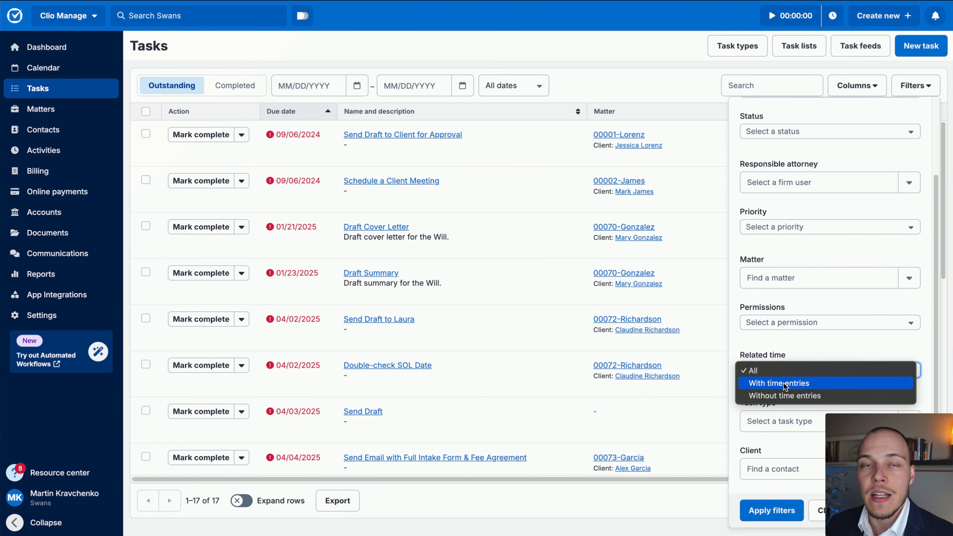
{"action": "left_click", "coordinate": [778, 395]}
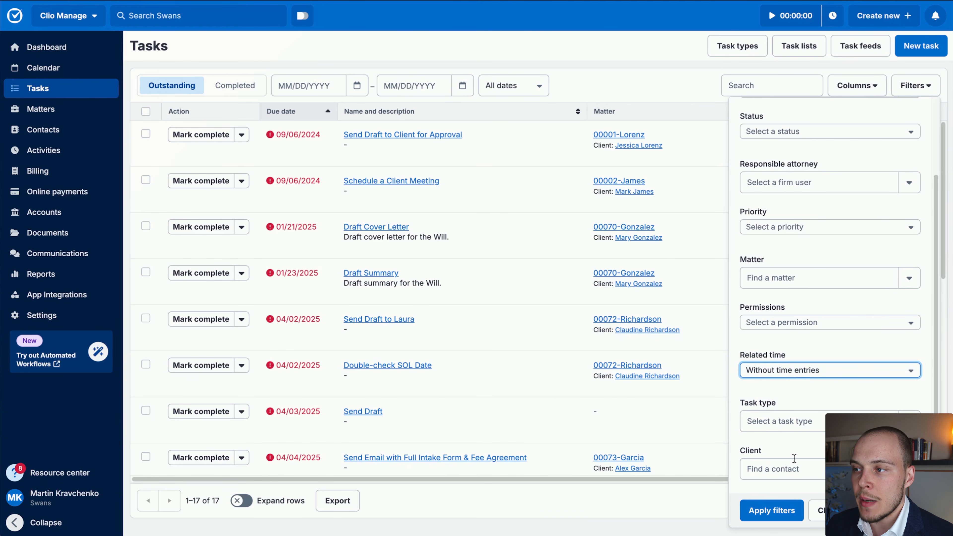
{"action": "left_click", "coordinate": [770, 511]}
{"action": "scroll", "coordinate": [464, 342], "scroll_direction": "down", "scroll_amount": 10}
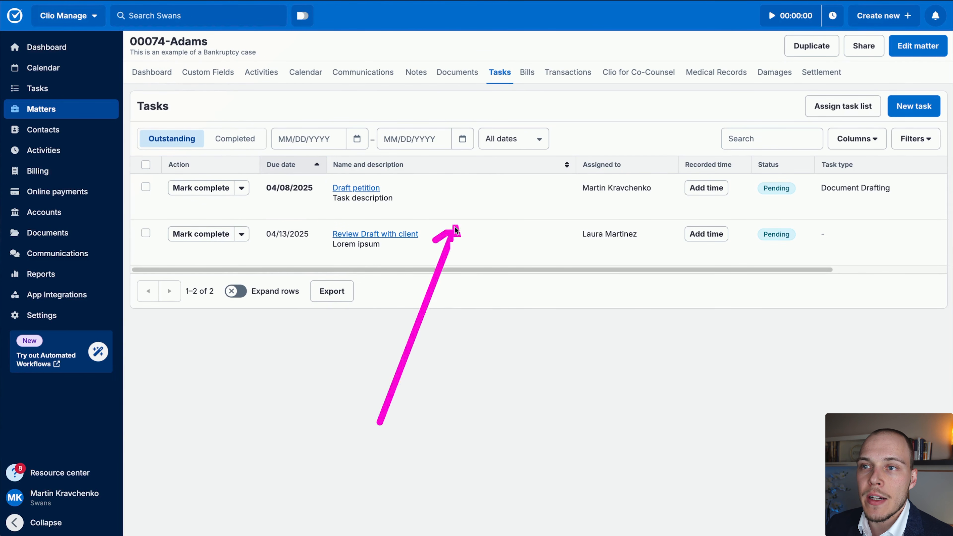
- Start a new task in the open bankruptcy matter, name it Lorem and keep its priority at Normal
{"action": "left_click", "coordinate": [916, 111]}
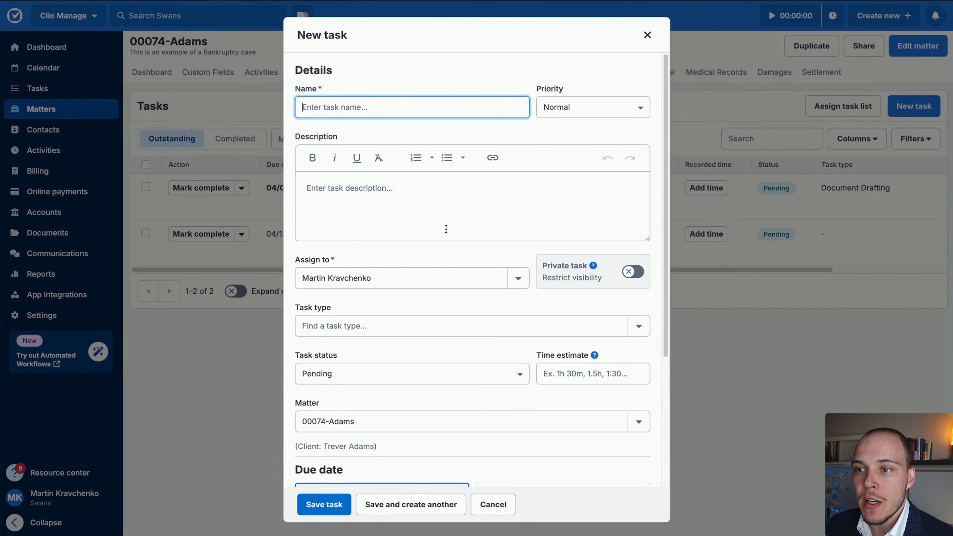
{"action": "scroll", "coordinate": [446, 229], "scroll_direction": "down", "scroll_amount": 3}
{"action": "scroll", "coordinate": [447, 229], "scroll_direction": "up", "scroll_amount": 3}
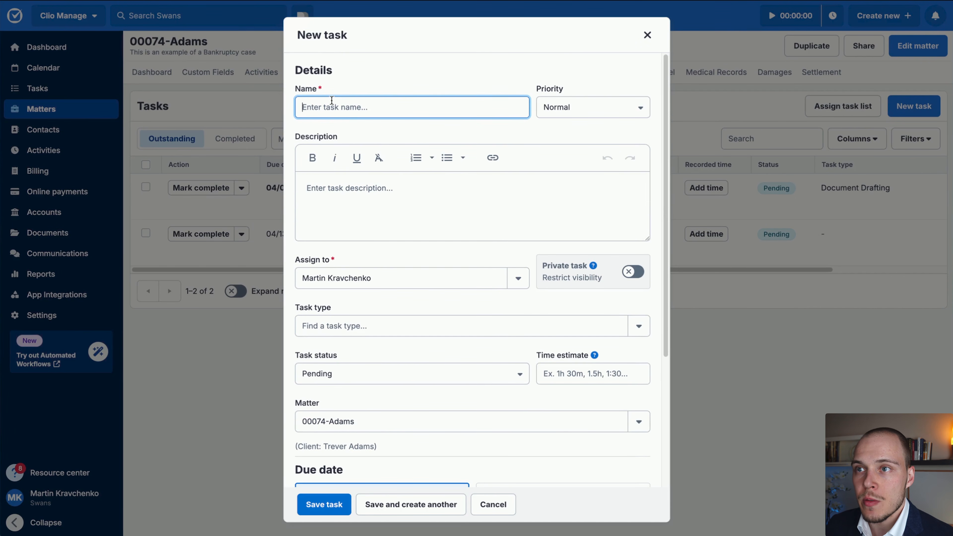
{"action": "type", "text": "Lorem"}
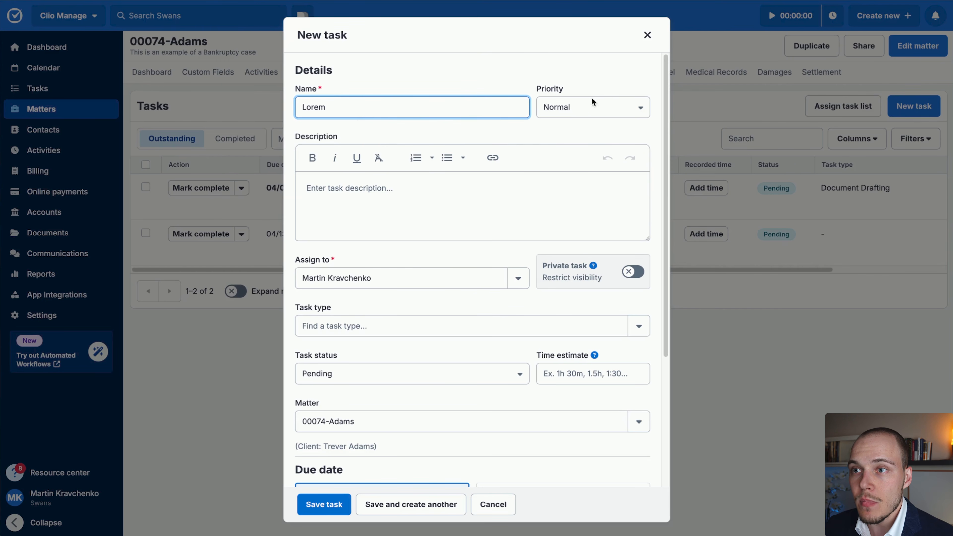
{"action": "left_click", "coordinate": [592, 98]}
{"action": "left_click", "coordinate": [575, 109]}
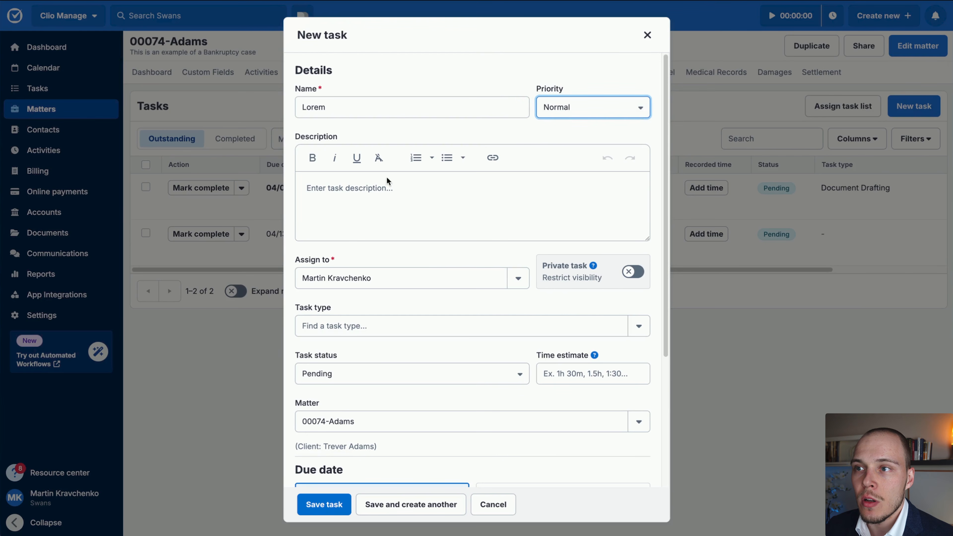
- Look through the users and contacts the new task can be assigned to, keeping the current assignee
{"action": "left_click", "coordinate": [393, 213]}
{"action": "scroll", "coordinate": [394, 213], "scroll_direction": "down", "scroll_amount": 2}
{"action": "left_click", "coordinate": [514, 236]}
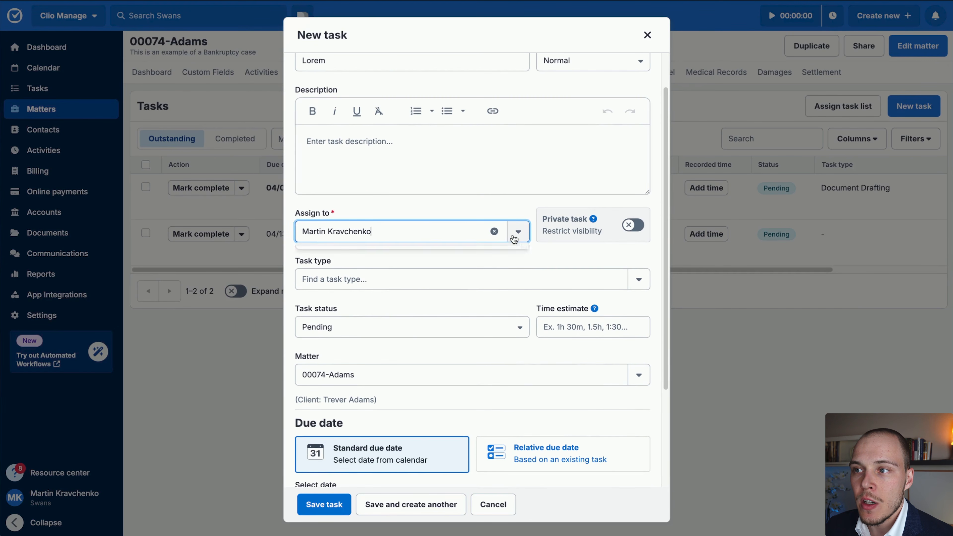
{"action": "left_click", "coordinate": [432, 215]}
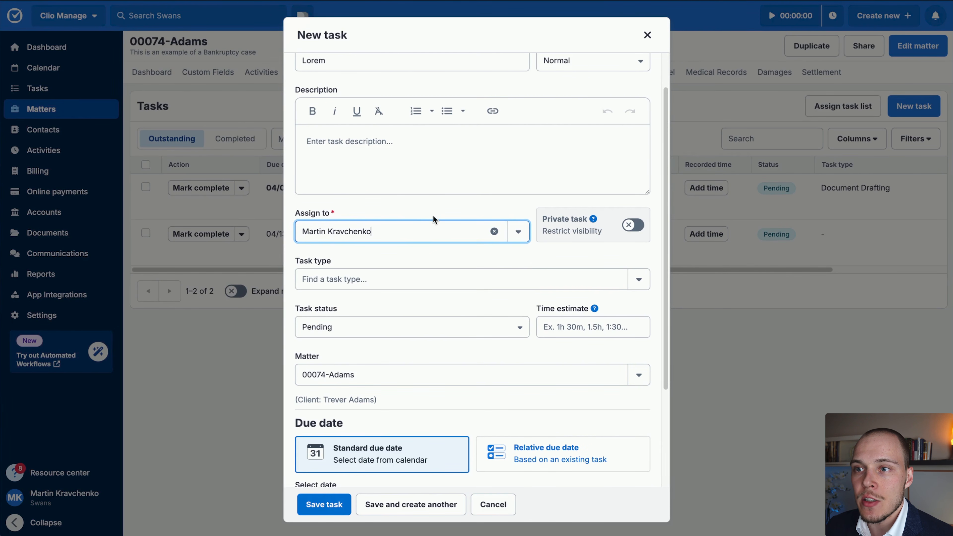
{"action": "left_click", "coordinate": [525, 232]}
{"action": "scroll", "coordinate": [373, 330], "scroll_direction": "down", "scroll_amount": 3}
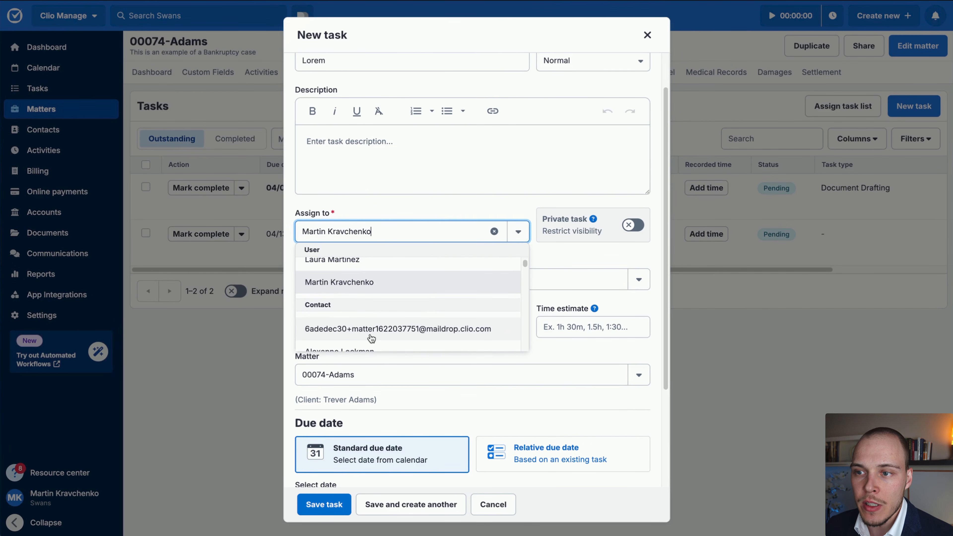
{"action": "left_click", "coordinate": [415, 214]}
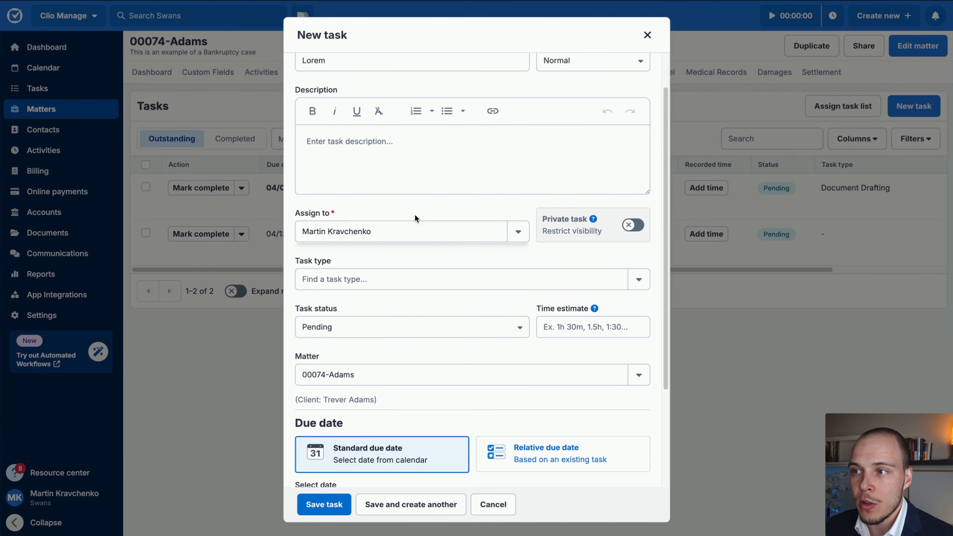
- Turn on the private task restriction for the new task and turn it off again
{"action": "scroll", "coordinate": [523, 316], "scroll_direction": "up", "scroll_amount": 1}
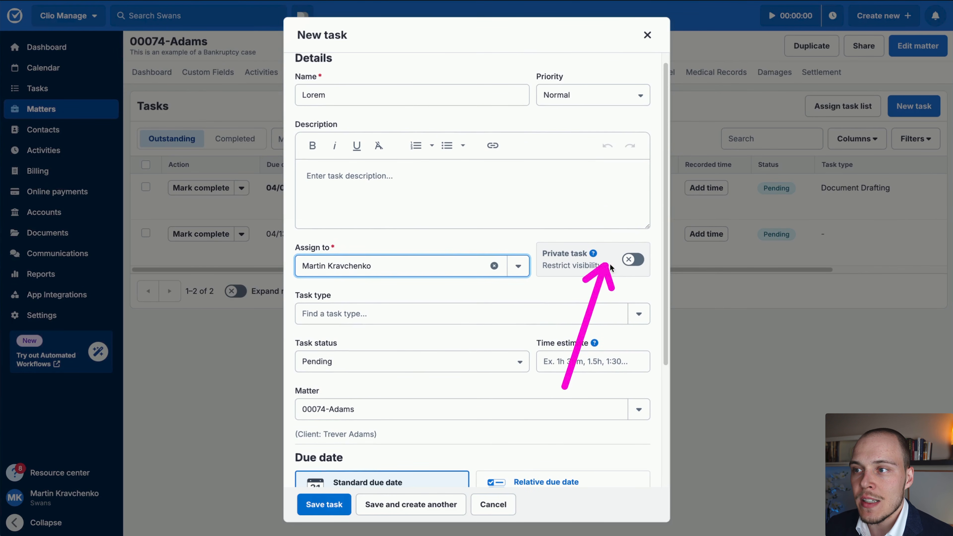
{"action": "left_click", "coordinate": [633, 260]}
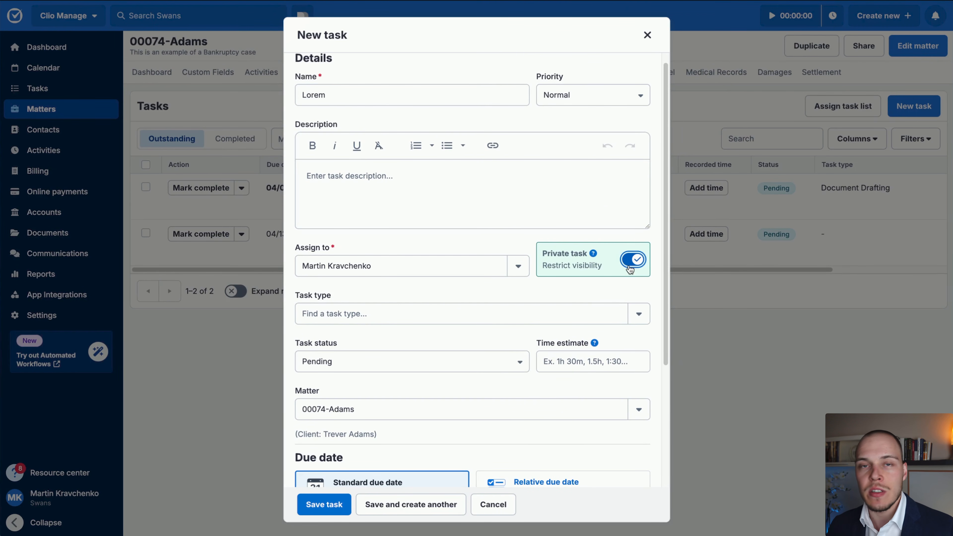
{"action": "left_click", "coordinate": [632, 260]}
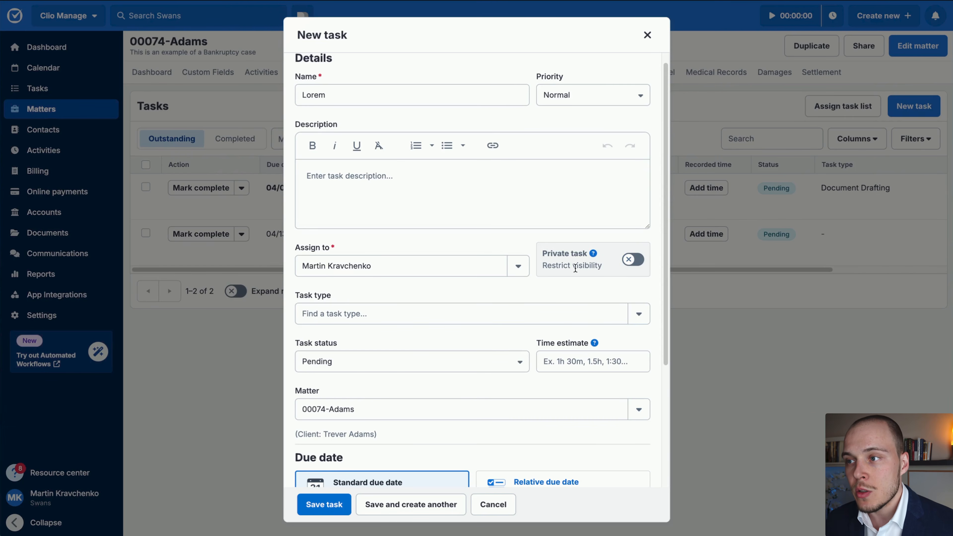
- Review the task types and task statuses available for the new task
{"action": "scroll", "coordinate": [509, 266], "scroll_direction": "down", "scroll_amount": 3}
{"action": "left_click", "coordinate": [417, 183]}
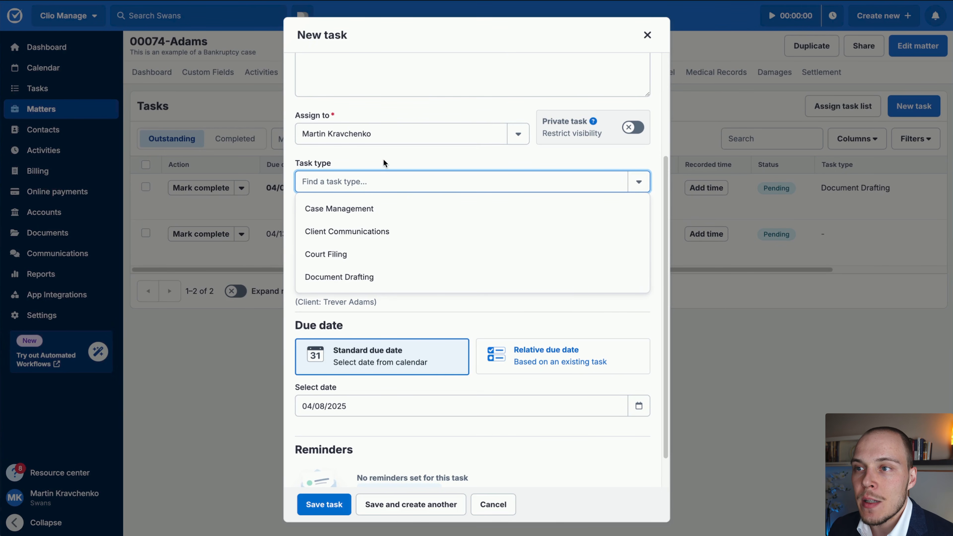
{"action": "left_click", "coordinate": [384, 168]}
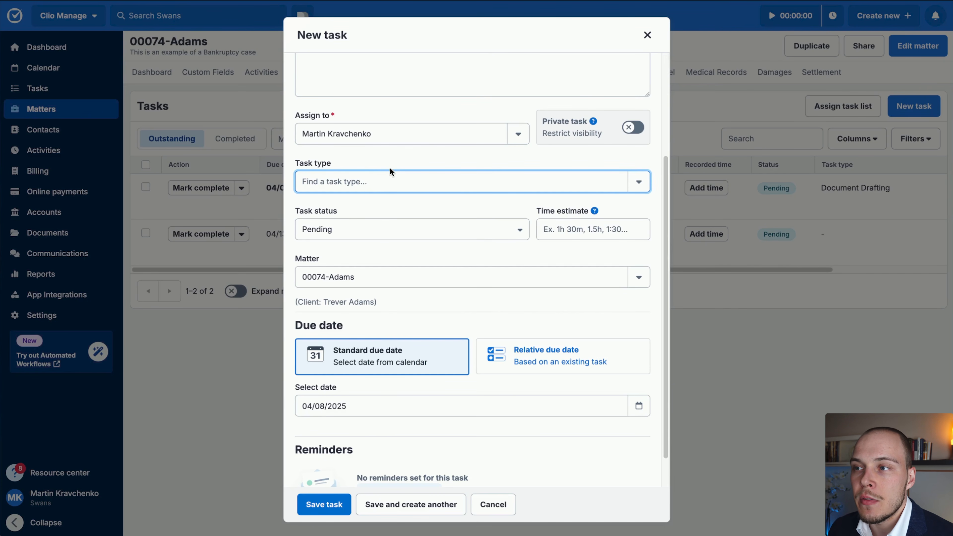
{"action": "scroll", "coordinate": [390, 168], "scroll_direction": "down", "scroll_amount": 1}
{"action": "left_click", "coordinate": [378, 222]}
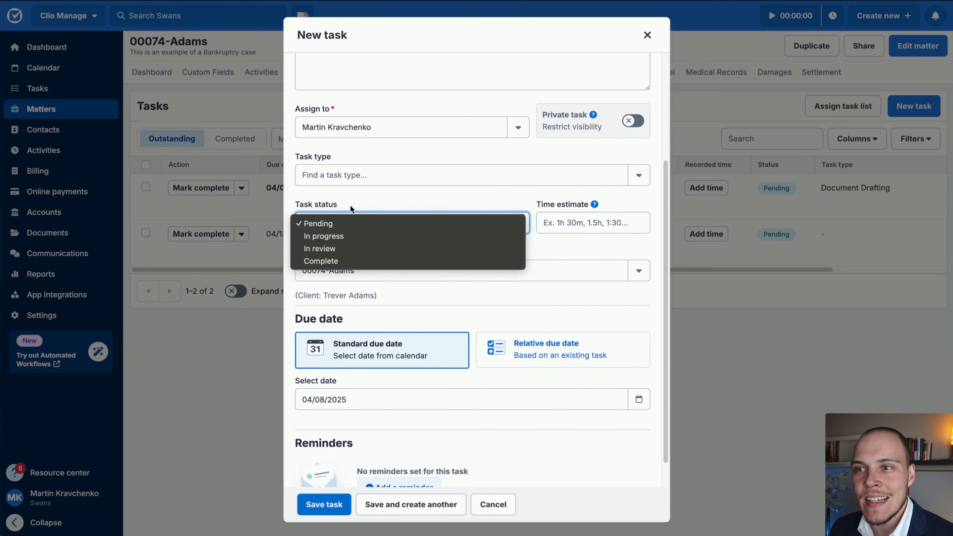
- Examine the task status choices and the relative due date settings in the new task form, and discard the form
{"action": "left_click", "coordinate": [639, 259]}
{"action": "left_click", "coordinate": [419, 225]}
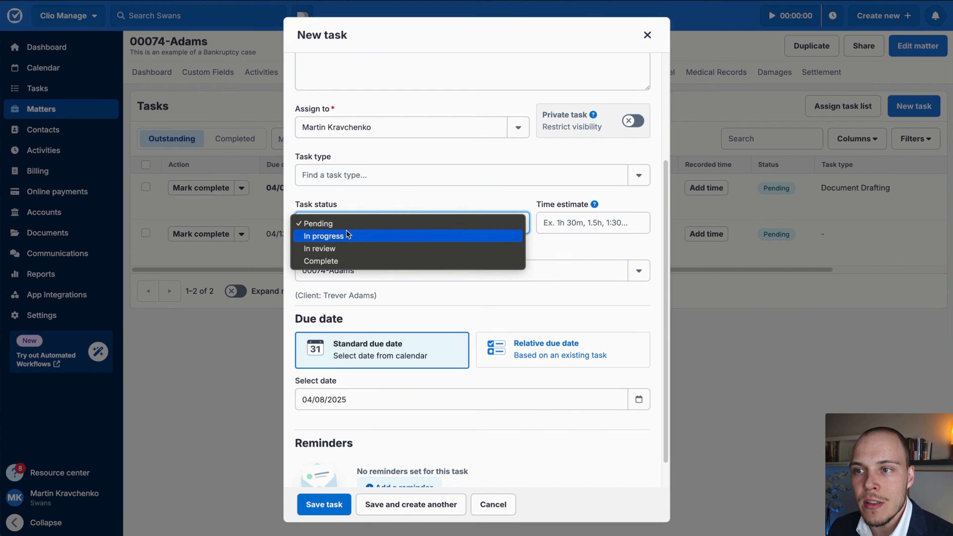
{"action": "left_click", "coordinate": [529, 206]}
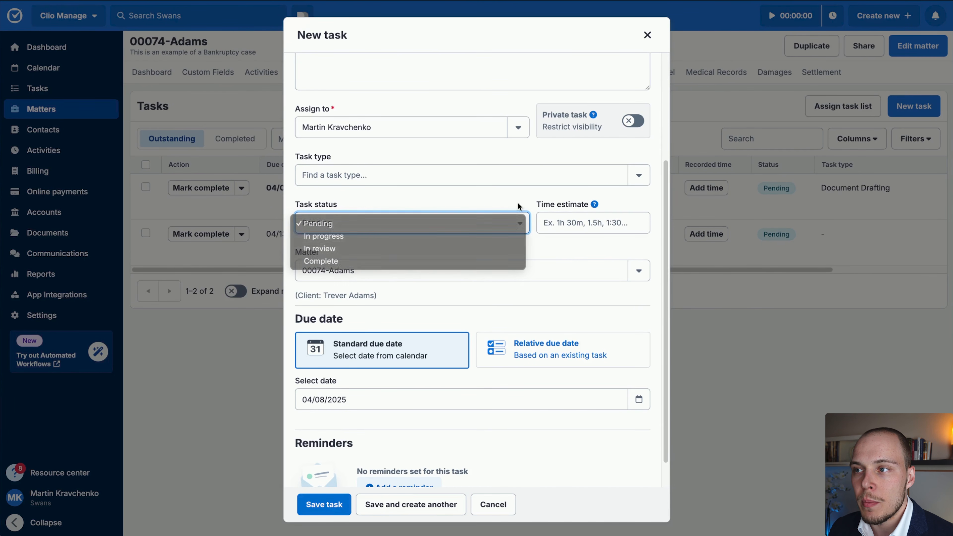
{"action": "left_click", "coordinate": [564, 221]}
{"action": "scroll", "coordinate": [400, 268], "scroll_direction": "down", "scroll_amount": 1}
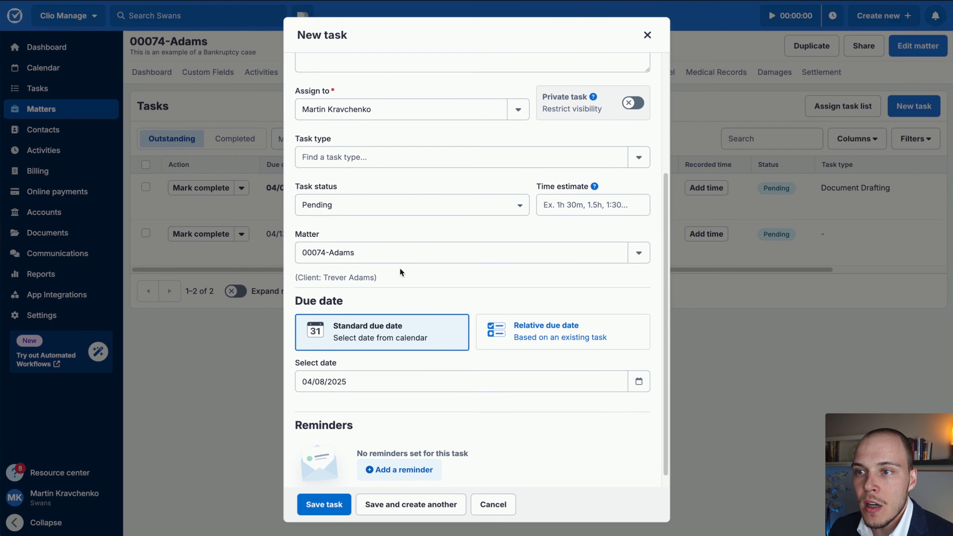
{"action": "scroll", "coordinate": [406, 262], "scroll_direction": "down", "scroll_amount": 1}
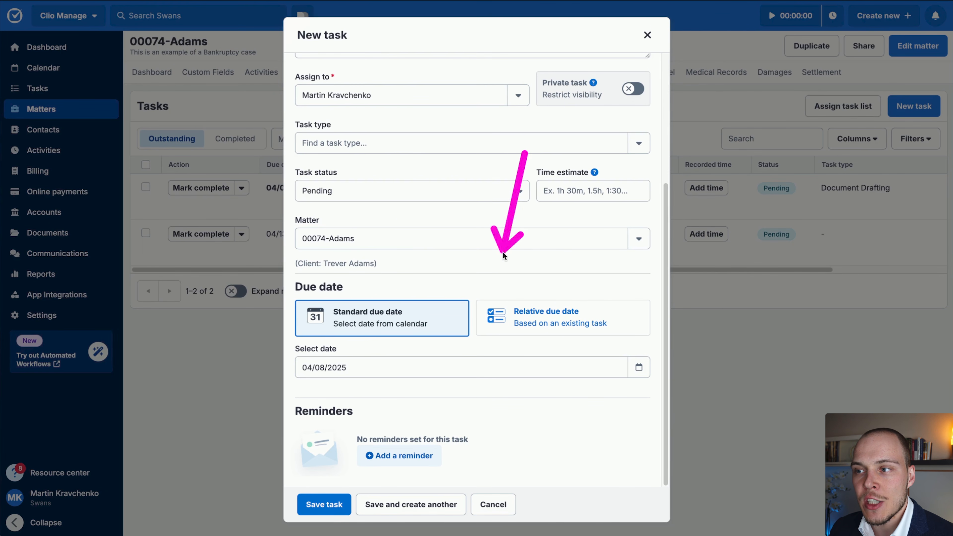
{"action": "left_click", "coordinate": [487, 330]}
{"action": "scroll", "coordinate": [476, 330], "scroll_direction": "down", "scroll_amount": 1}
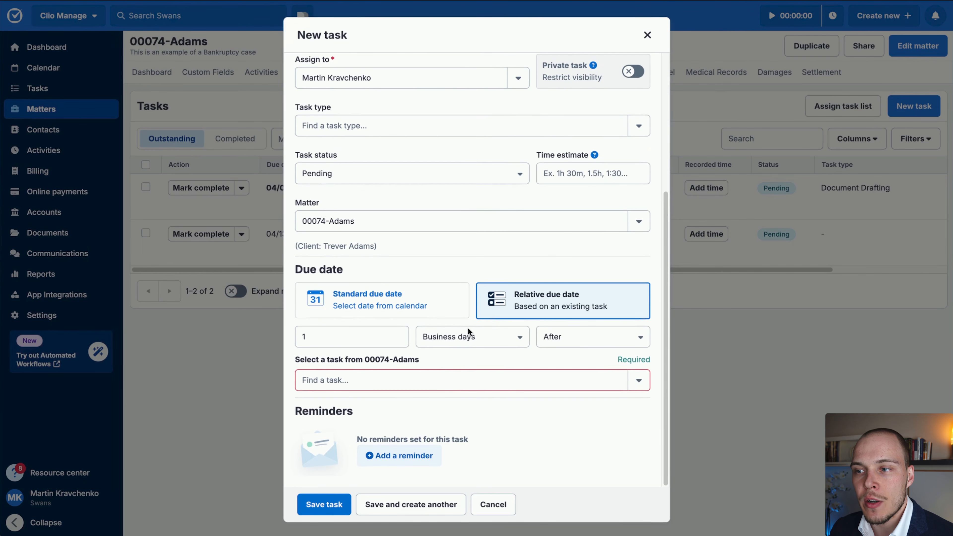
{"action": "left_click", "coordinate": [488, 503]}
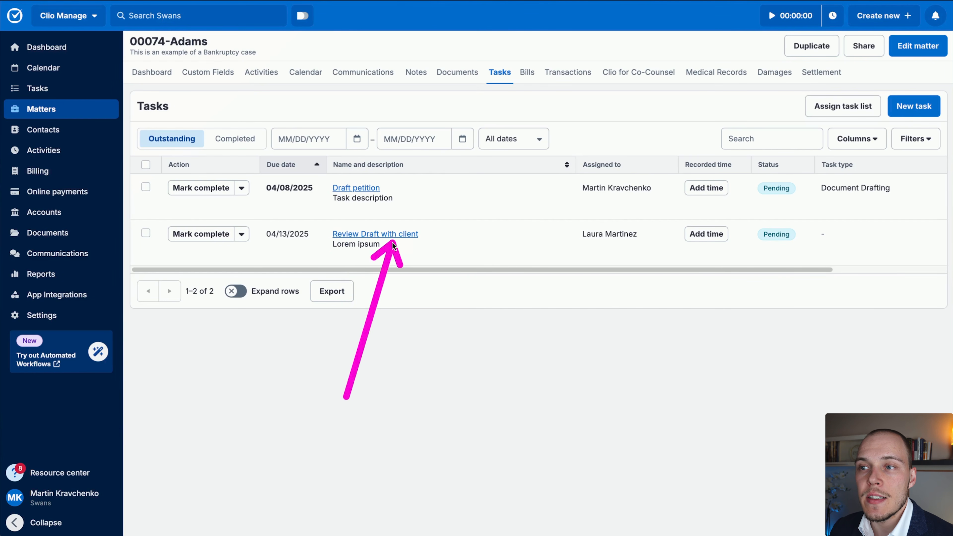
- Inspect the time unit and Before/After choices of the "Review Draft with client" task's relative due date, leaving the task unedited
{"action": "left_click", "coordinate": [245, 234]}
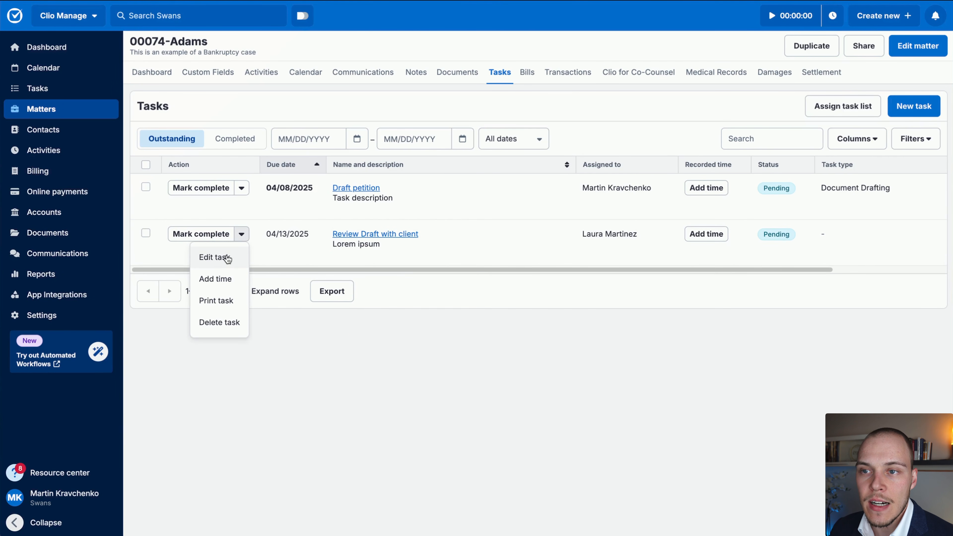
{"action": "left_click", "coordinate": [213, 257]}
{"action": "scroll", "coordinate": [404, 289], "scroll_direction": "down", "scroll_amount": 5}
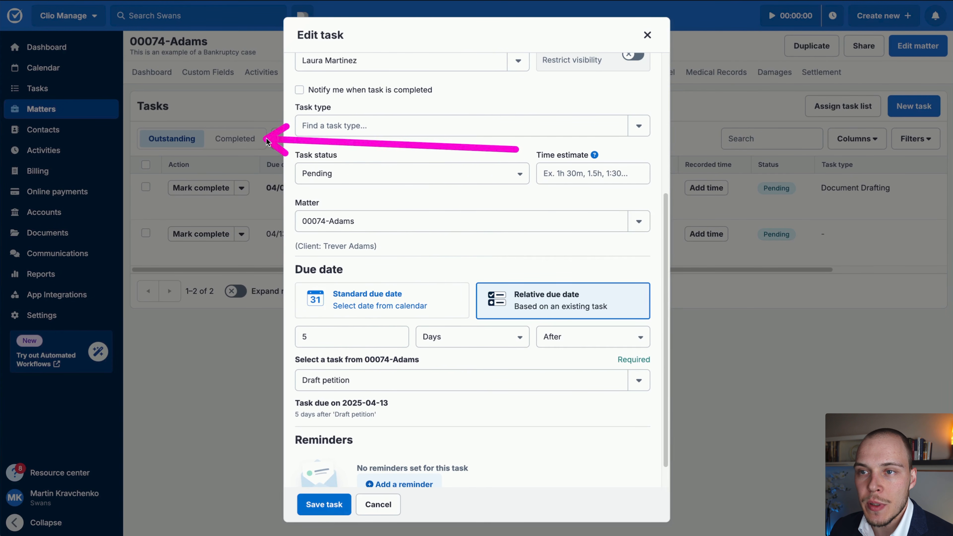
{"action": "left_click", "coordinate": [457, 339]}
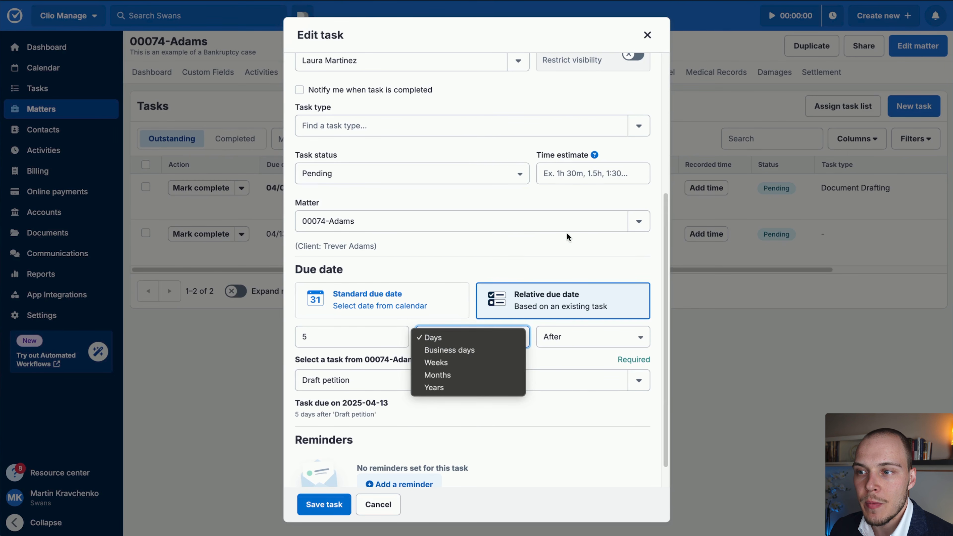
{"action": "mouse_move", "coordinate": [566, 234]}
{"action": "left_mouse_down"}
{"action": "mouse_move", "coordinate": [453, 325]}
{"action": "mouse_move", "coordinate": [461, 330]}
{"action": "left_mouse_up"}
{"action": "left_click", "coordinate": [488, 336]}
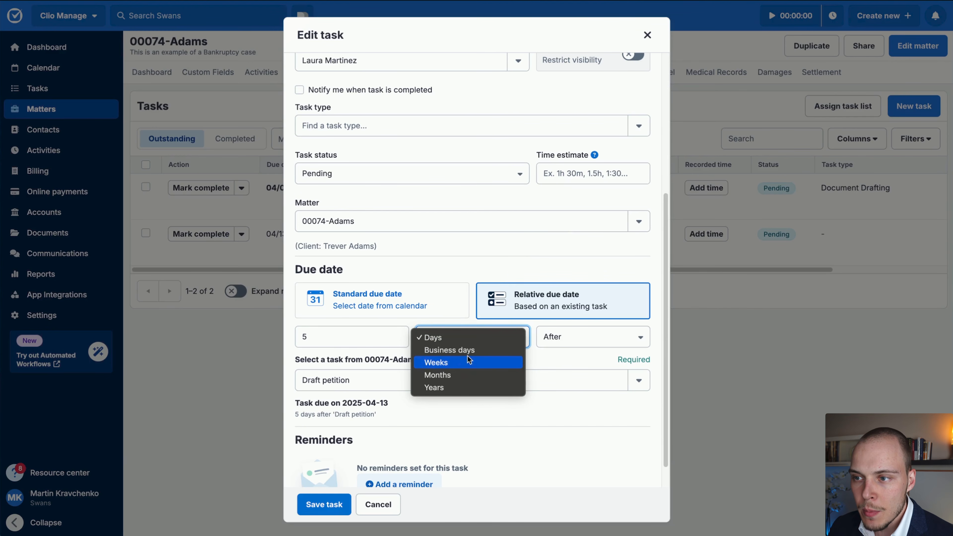
{"action": "left_click", "coordinate": [554, 360]}
{"action": "left_click", "coordinate": [578, 336]}
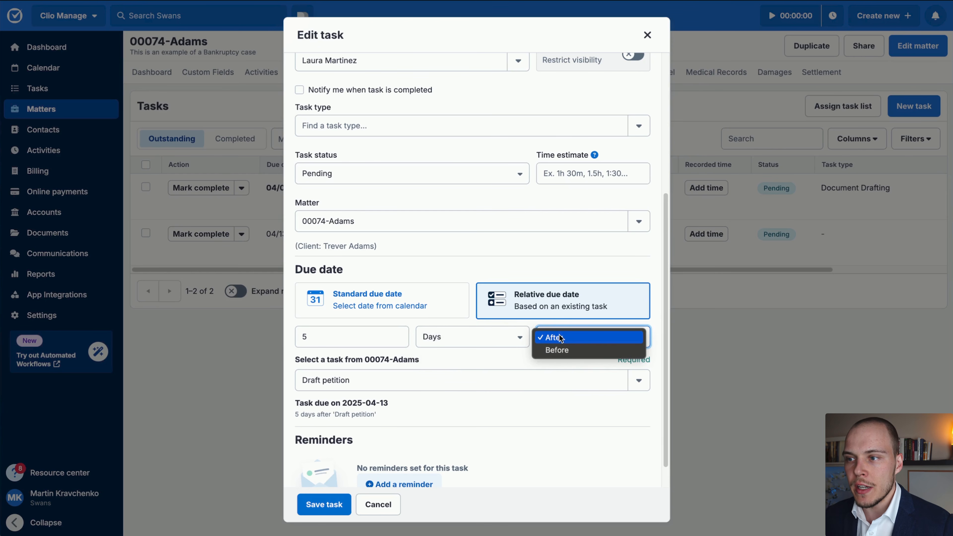
{"action": "left_click", "coordinate": [505, 356]}
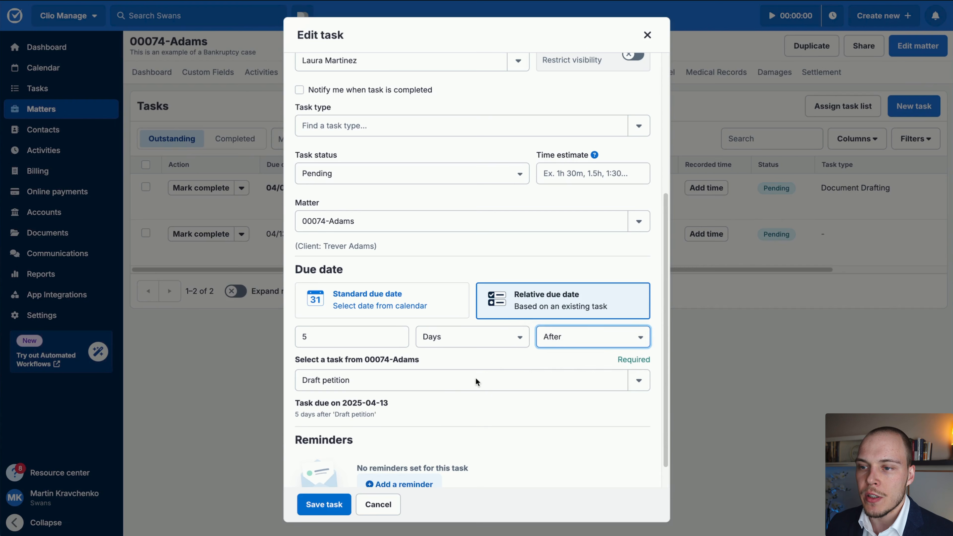
{"action": "left_click", "coordinate": [390, 505]}
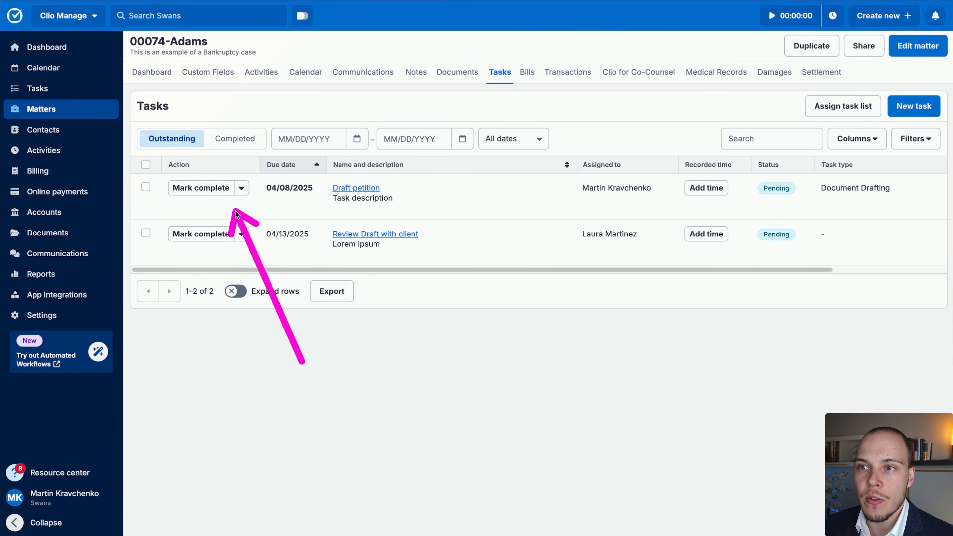
- Change the due date of the "Draft petition" task to 04/15/2025 and save the task
{"action": "left_click", "coordinate": [241, 188]}
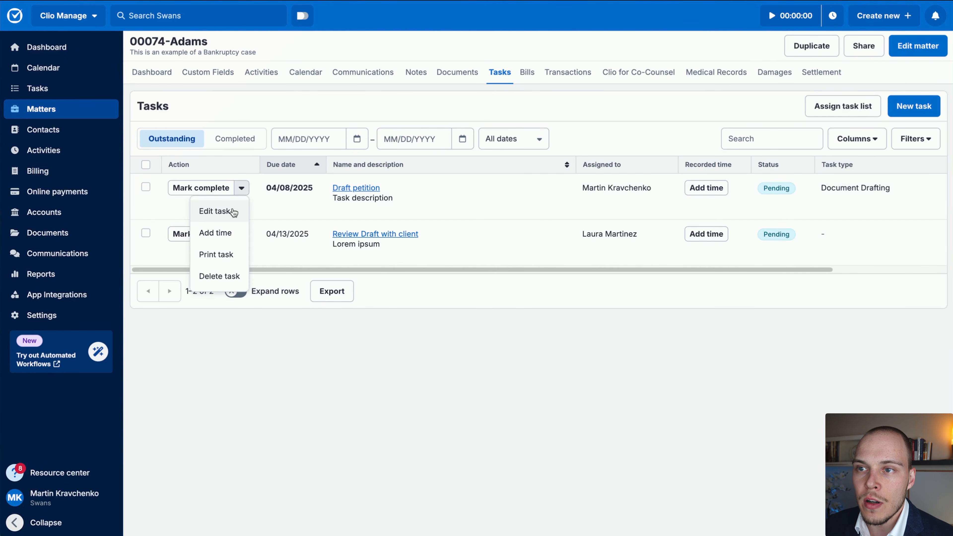
{"action": "left_click", "coordinate": [218, 212]}
{"action": "scroll", "coordinate": [379, 357], "scroll_direction": "down", "scroll_amount": 5}
{"action": "left_click", "coordinate": [362, 371]}
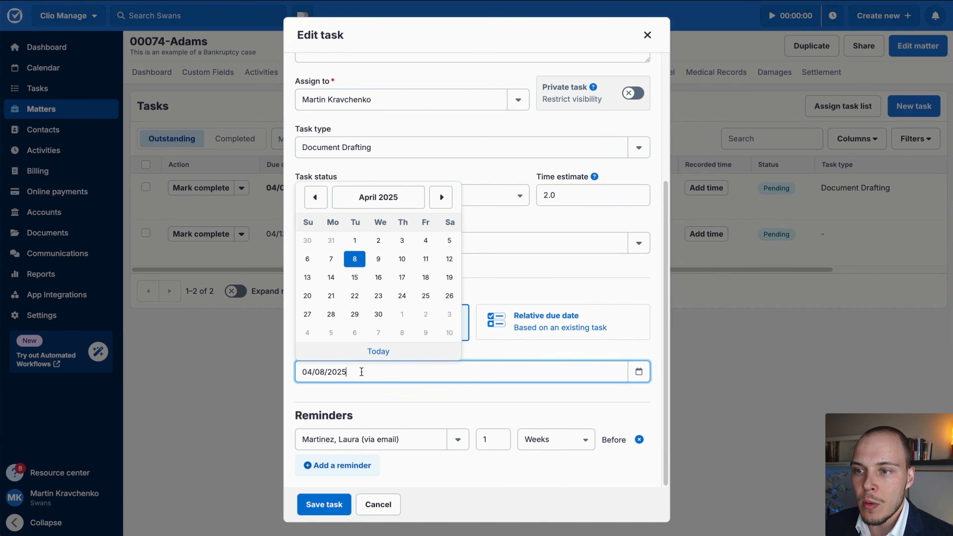
{"action": "left_click", "coordinate": [355, 277]}
{"action": "left_click", "coordinate": [324, 504]}
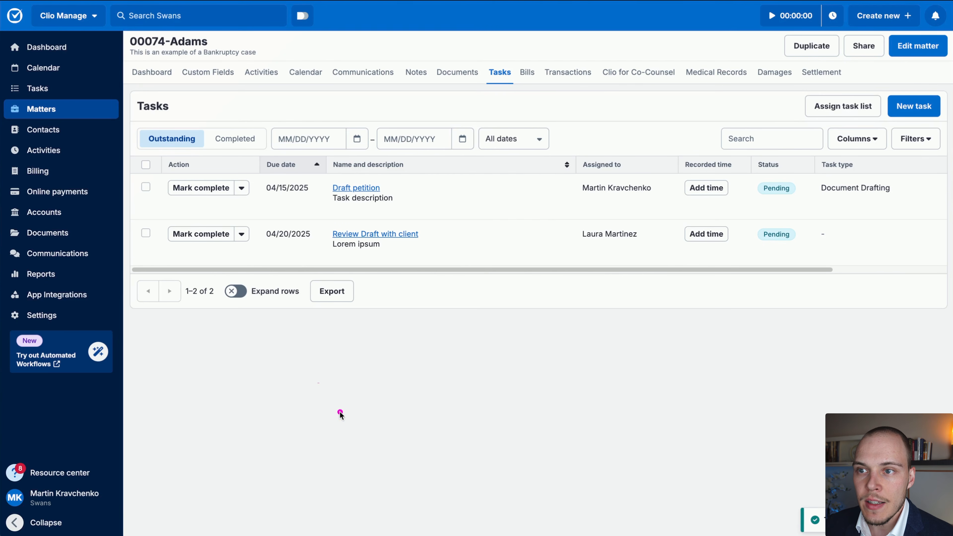
{"action": "mouse_move", "coordinate": [341, 413]}
{"action": "left_mouse_down"}
{"action": "mouse_move", "coordinate": [318, 231]}
{"action": "mouse_move", "coordinate": [286, 252]}
{"action": "left_mouse_up"}
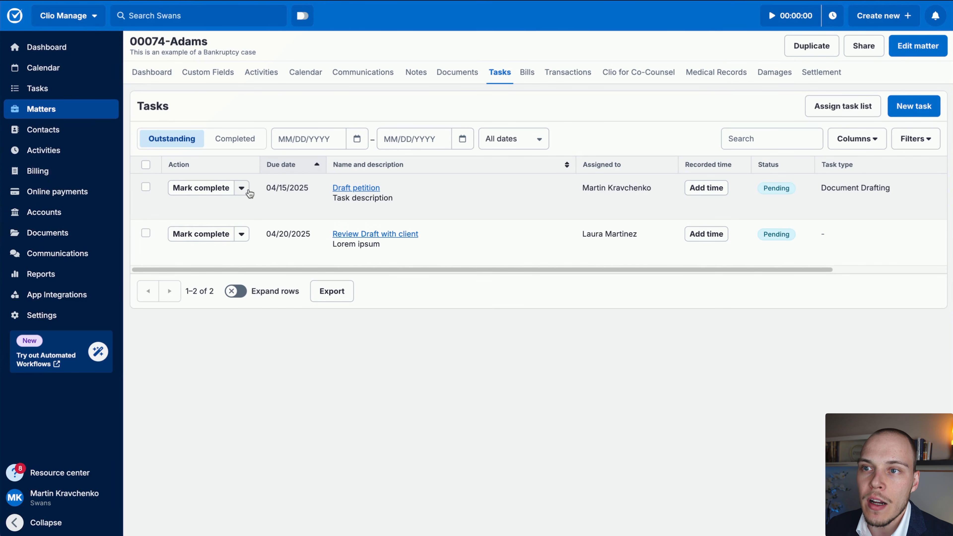
- Try adding two email reminders to the "Review Draft with client" task, and discard the edits
{"action": "scroll", "coordinate": [387, 284], "scroll_direction": "down", "scroll_amount": 5}
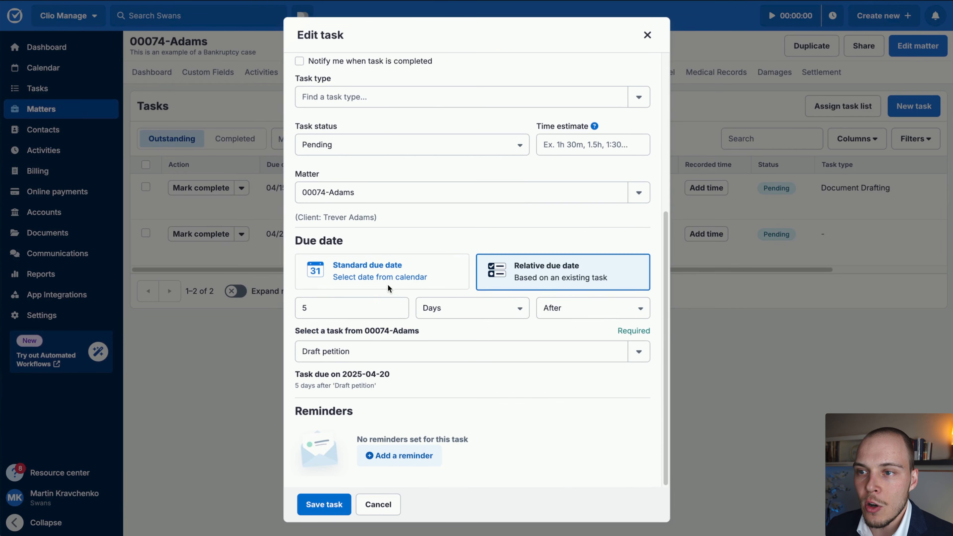
{"action": "left_click", "coordinate": [399, 456]}
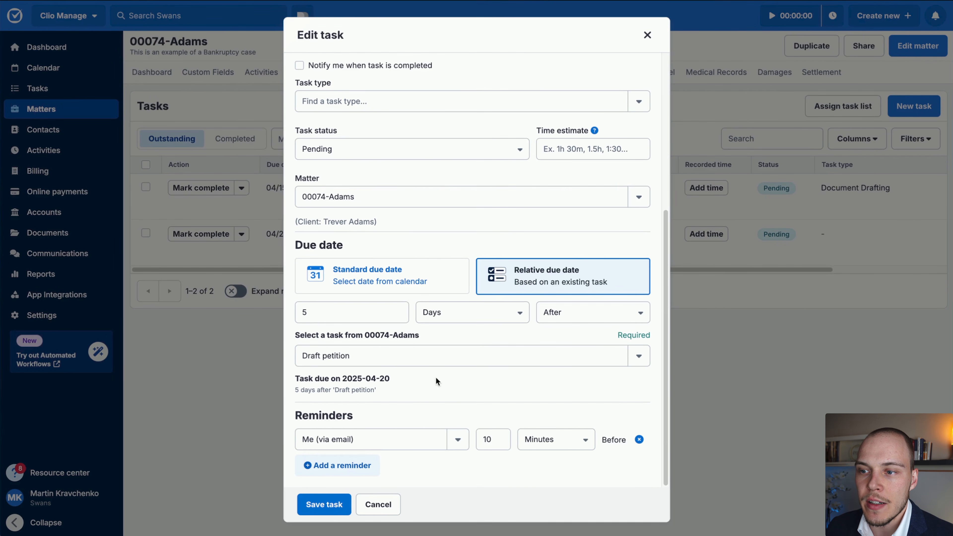
{"action": "left_click", "coordinate": [330, 465]}
{"action": "left_click", "coordinate": [457, 414]}
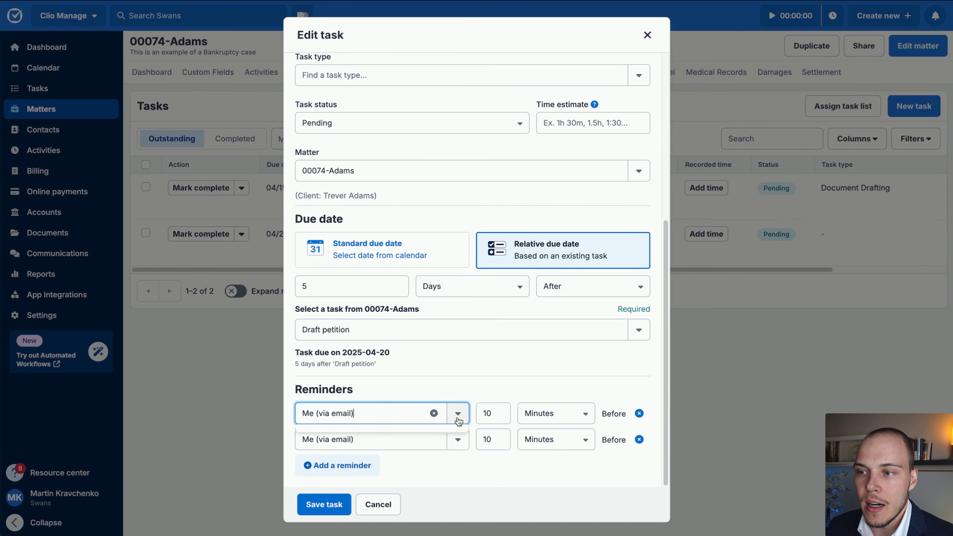
{"action": "left_click", "coordinate": [522, 508]}
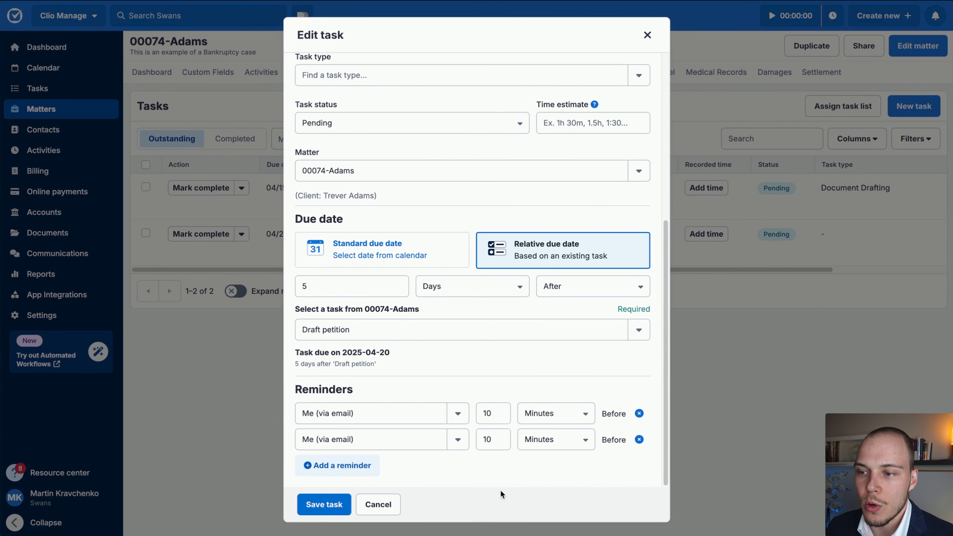
{"action": "left_click", "coordinate": [389, 504]}
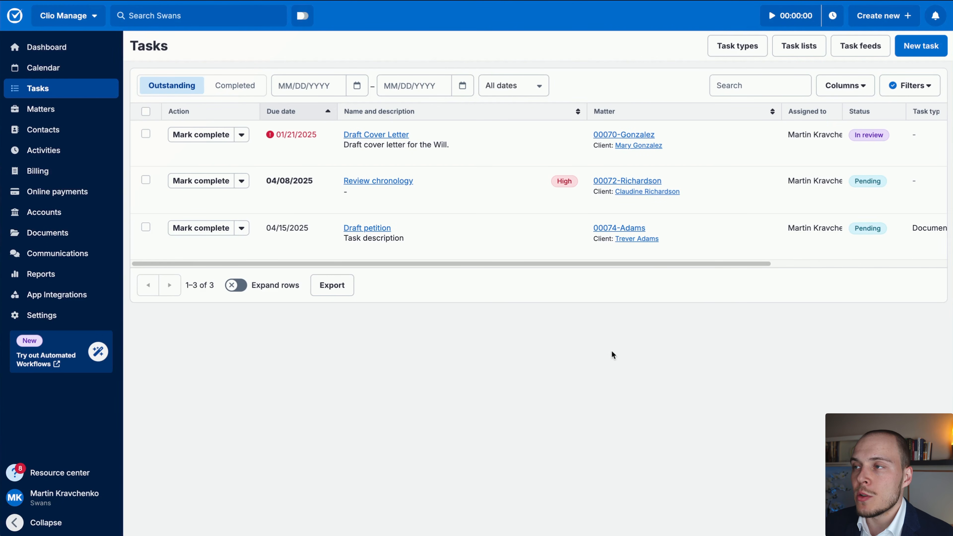
- Open the "Personal Injury: Document Collection" list from the task lists to view its task templates
{"action": "left_click", "coordinate": [797, 49]}
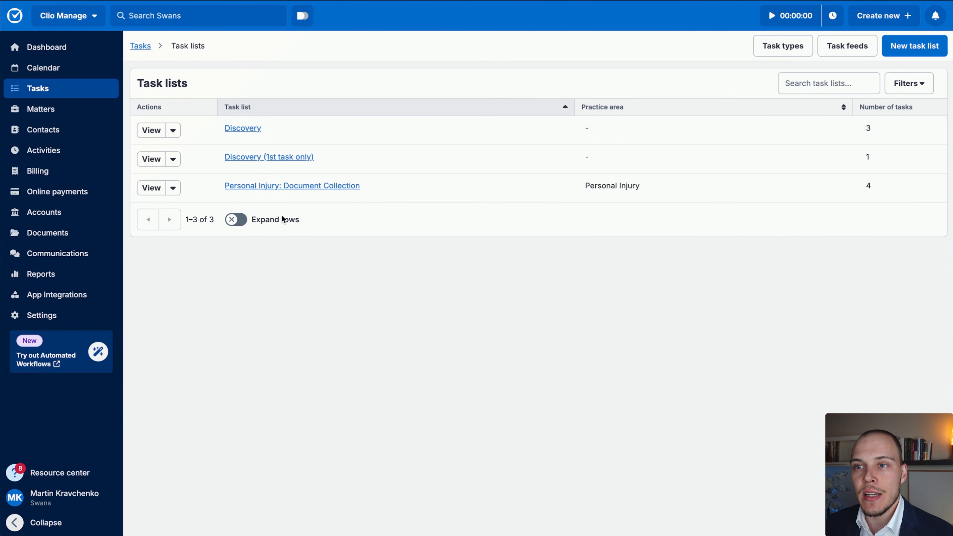
{"action": "left_click", "coordinate": [284, 184]}
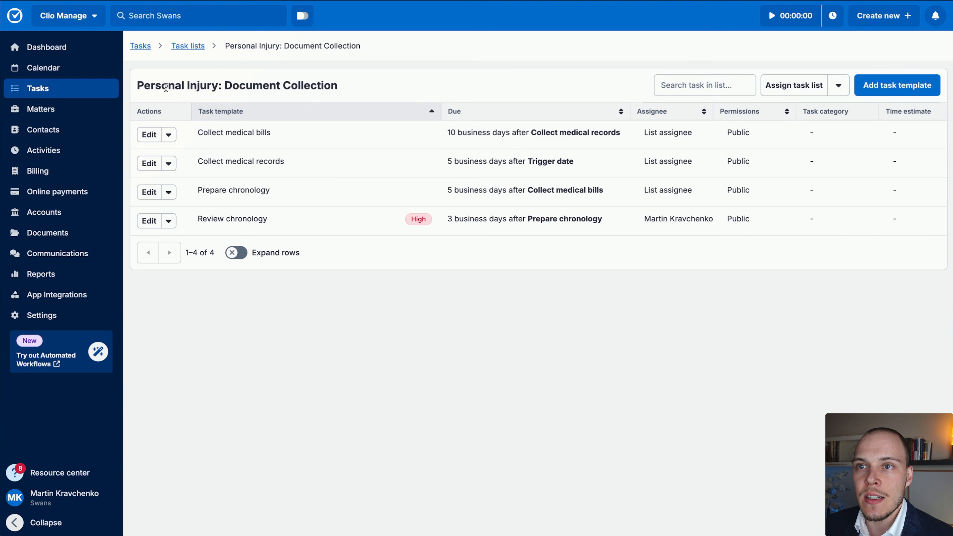
{"action": "left_click_drag", "start_coordinate": [167, 87], "coordinate": [320, 85]}
{"action": "left_click", "coordinate": [320, 86]}
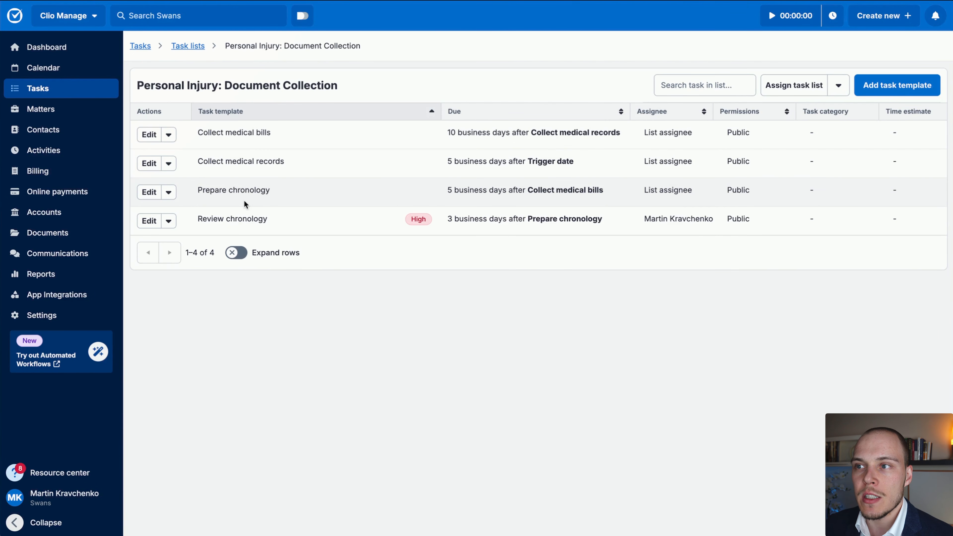
- Check the unique assignee choices for the "Collect medical bills" task template, and cancel the edit
{"action": "left_click", "coordinate": [149, 135]}
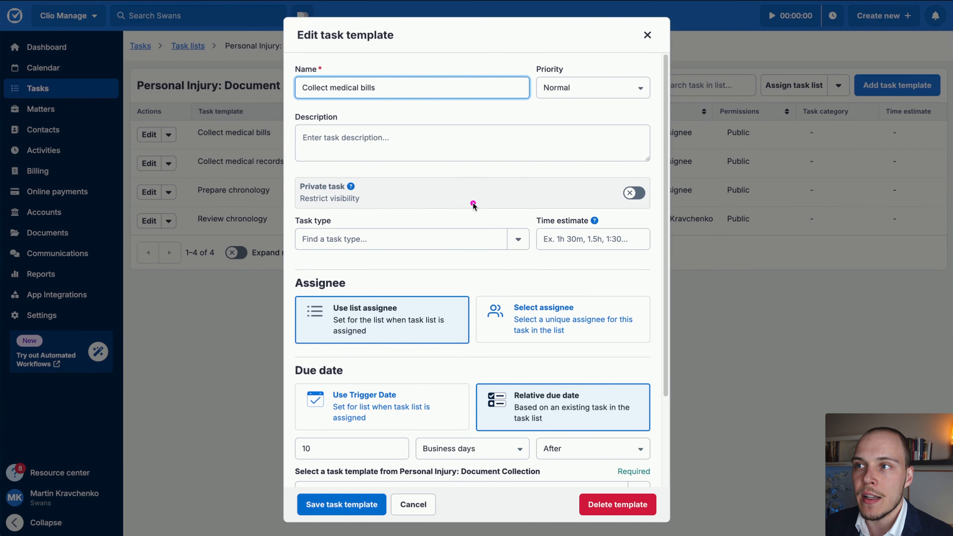
{"action": "scroll", "coordinate": [418, 145], "scroll_direction": "down", "scroll_amount": 3}
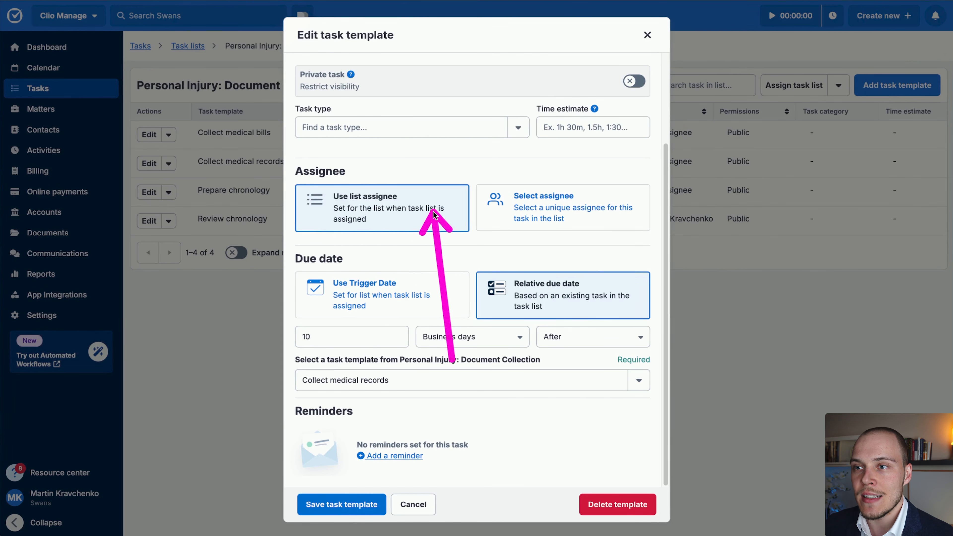
{"action": "left_click", "coordinate": [538, 228]}
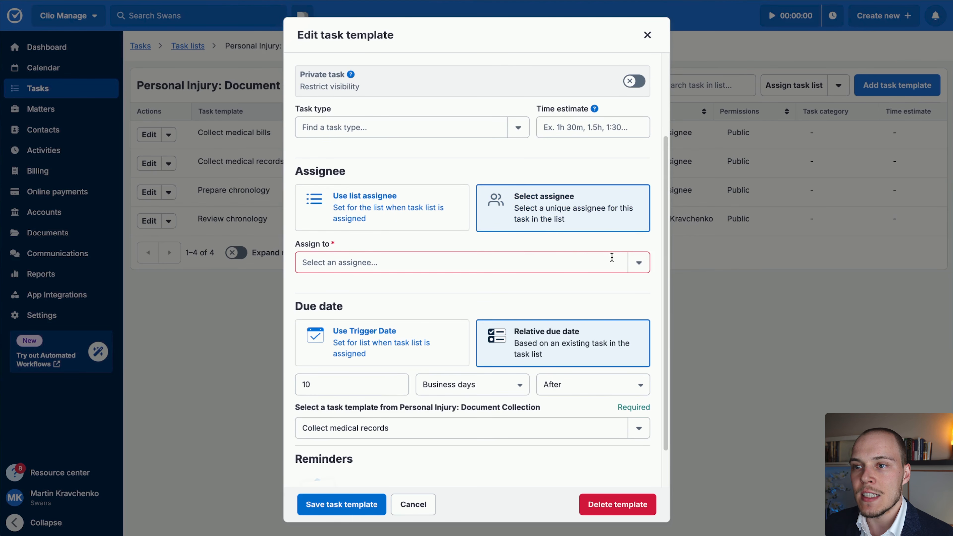
{"action": "left_click", "coordinate": [633, 262]}
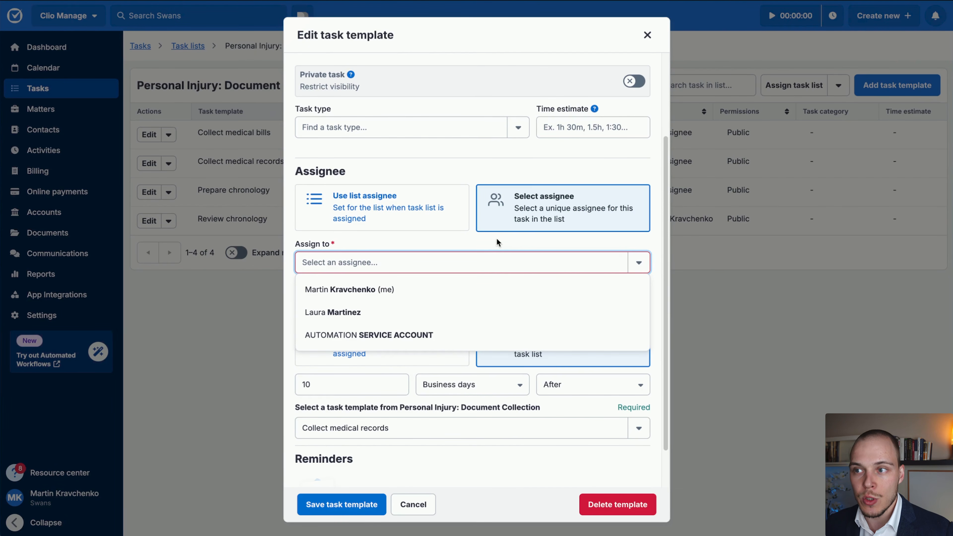
{"action": "left_click", "coordinate": [497, 239]}
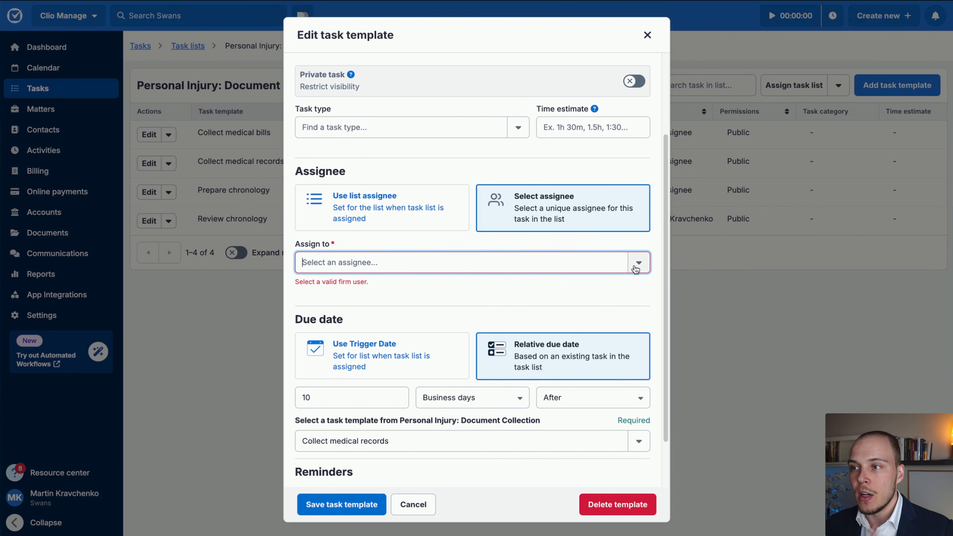
{"action": "left_click", "coordinate": [412, 504]}
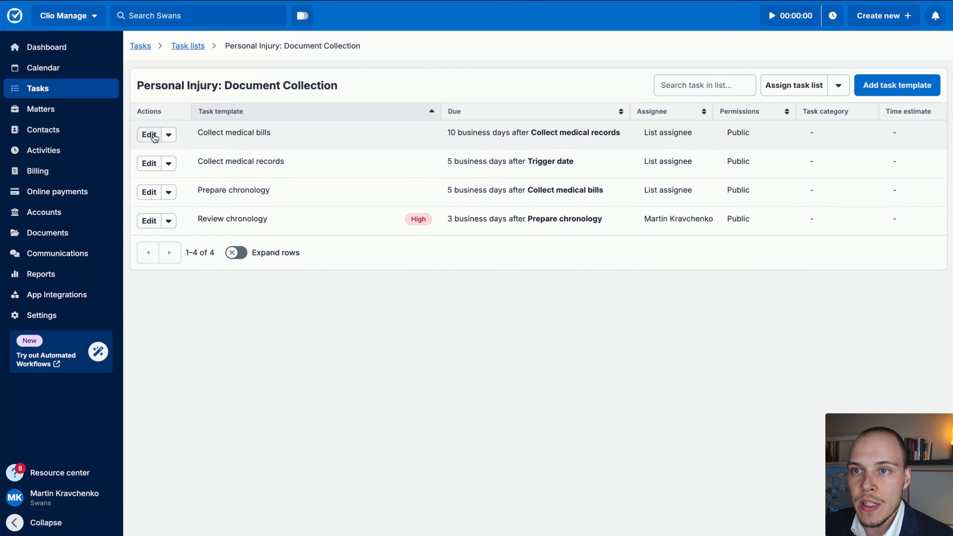
- Review the assignee, relative due date and reminder settings of the "Collect medical bills" template, and close it unedited
{"action": "left_click", "coordinate": [154, 138]}
{"action": "scroll", "coordinate": [488, 225], "scroll_direction": "down", "scroll_amount": 3}
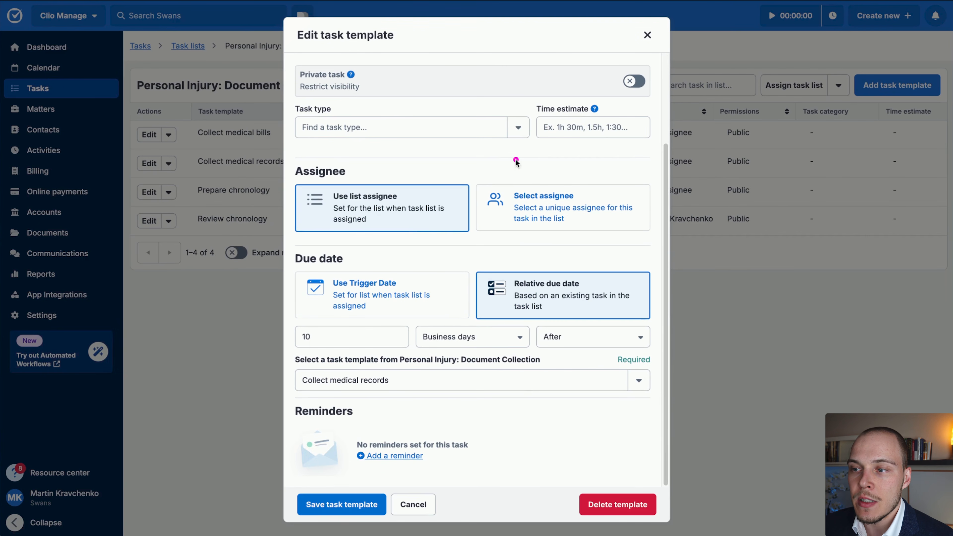
{"action": "left_click", "coordinate": [425, 506]}
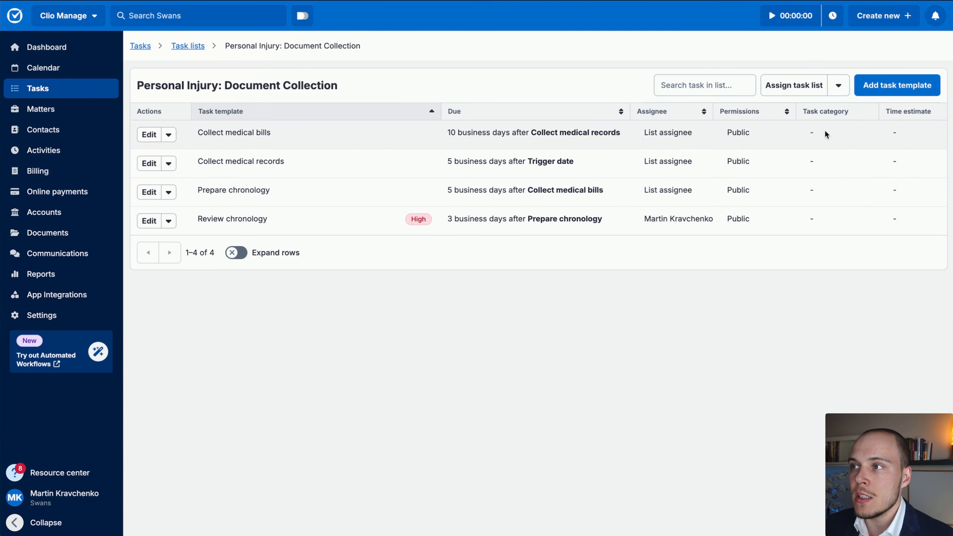
- View the assignment form for the "Personal Injury: Document Collection" task list and dismiss it
{"action": "left_click", "coordinate": [815, 93]}
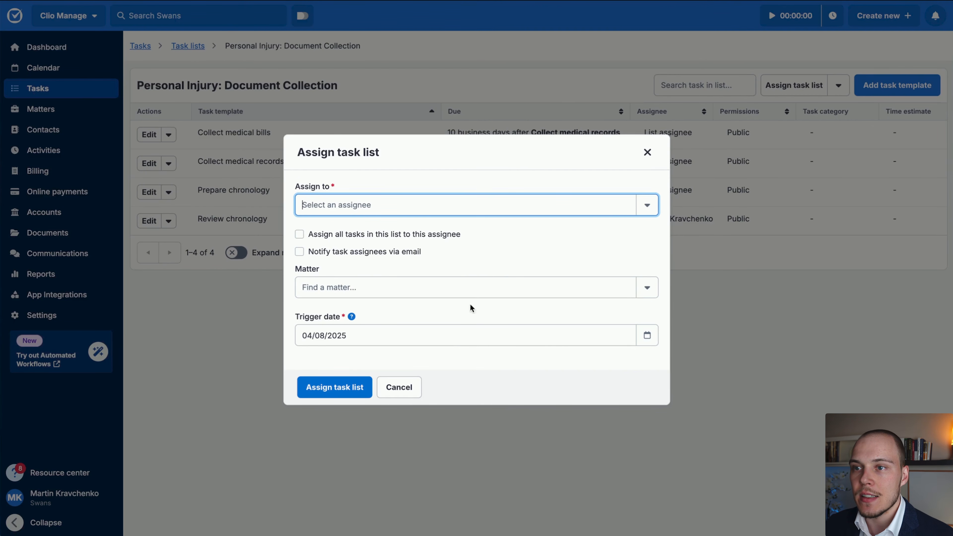
{"action": "key", "text": "Escape"}
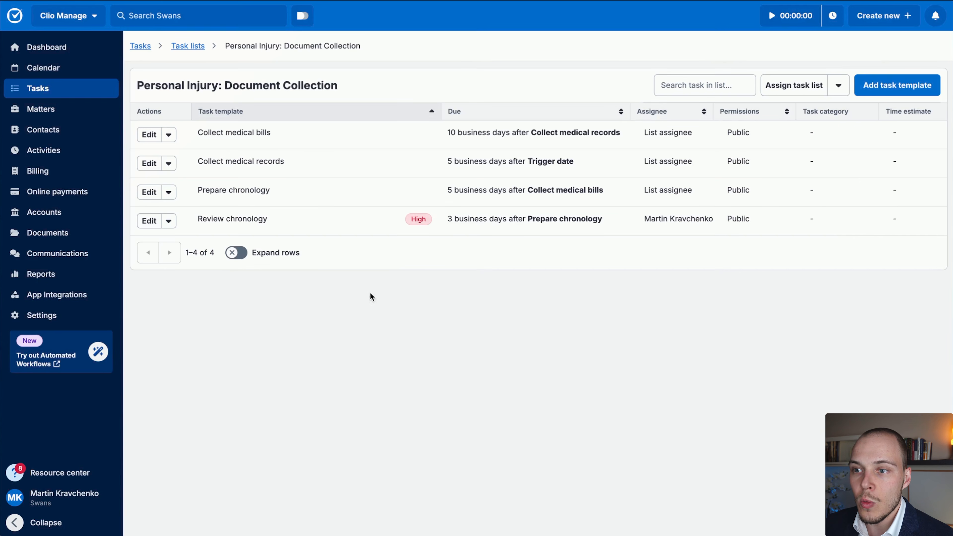
- Open the matter linked to the "Draft petition" task and show that matter's tasks
{"action": "left_click", "coordinate": [394, 0]}
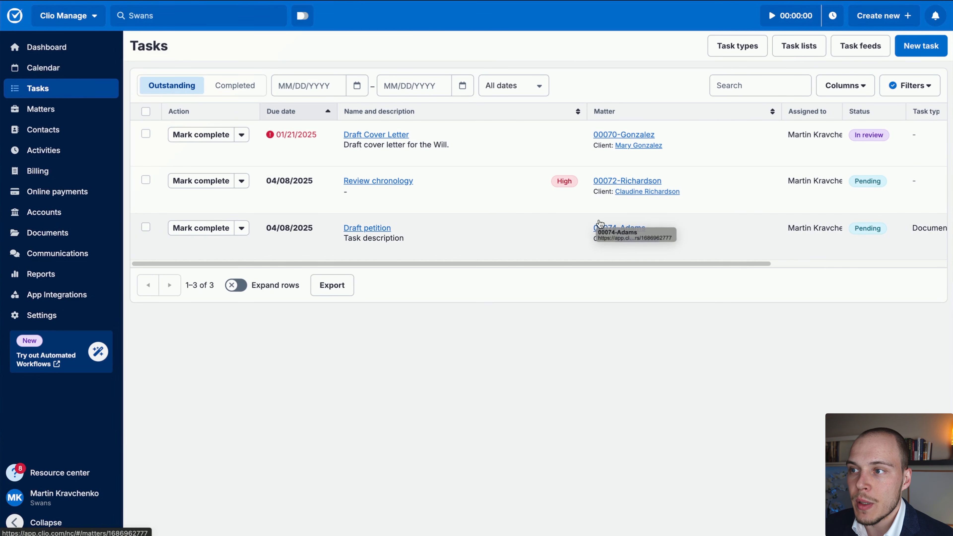
{"action": "left_click", "coordinate": [620, 229]}
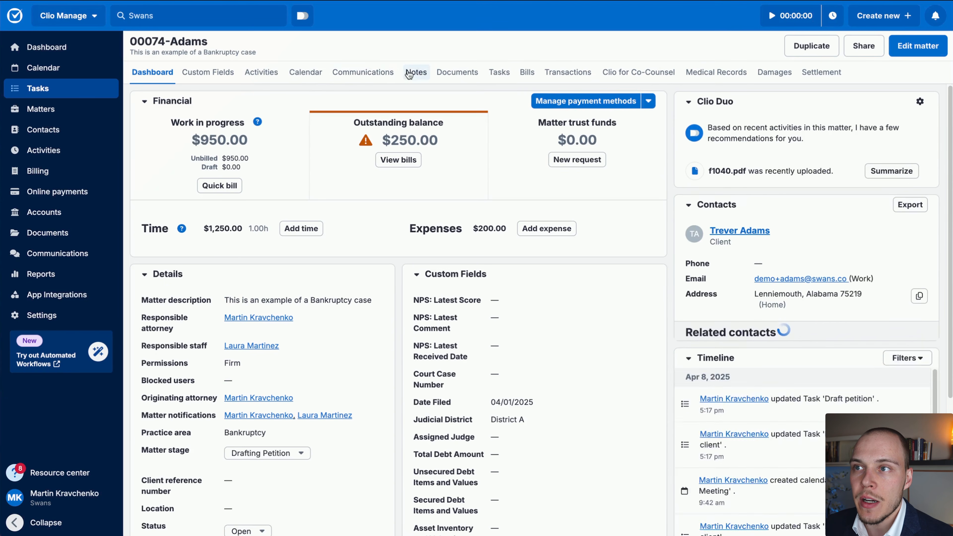
{"action": "left_click", "coordinate": [497, 73]}
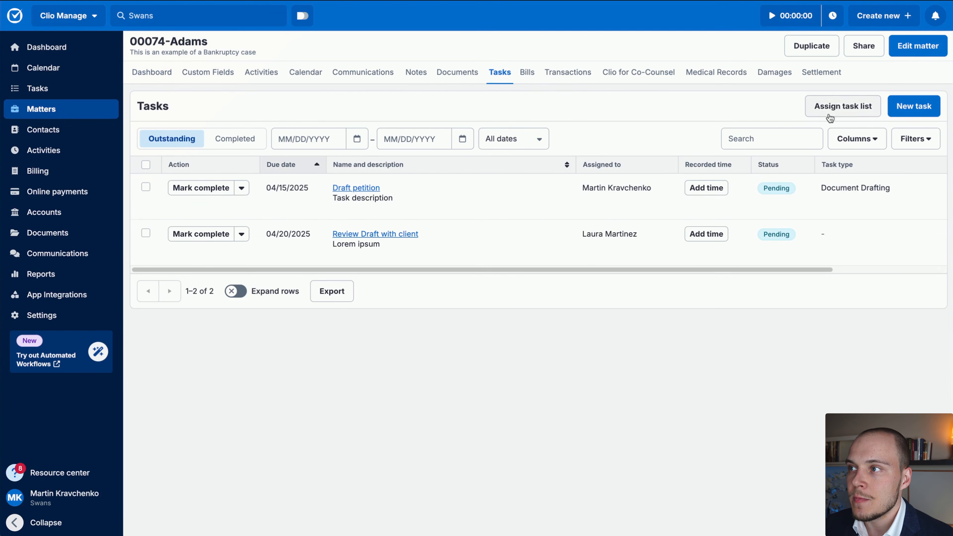
- Fill in a task list assignment with "Personal Injury: Document Collection" and a staff assignee, check the trigger date calendar, and cancel the assignment
{"action": "left_click", "coordinate": [840, 109]}
{"action": "left_click", "coordinate": [653, 191]}
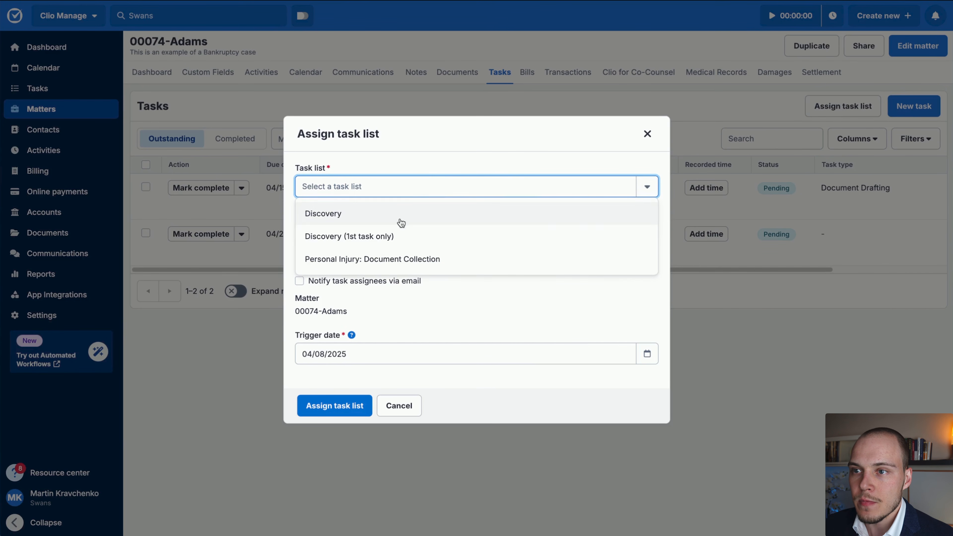
{"action": "left_click", "coordinate": [397, 258]}
{"action": "left_click", "coordinate": [421, 233]}
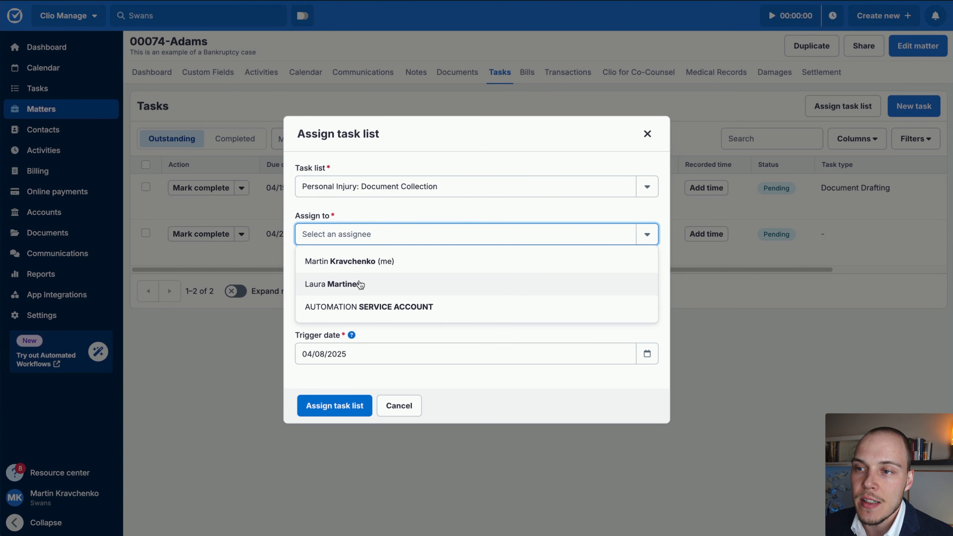
{"action": "left_click", "coordinate": [361, 285]}
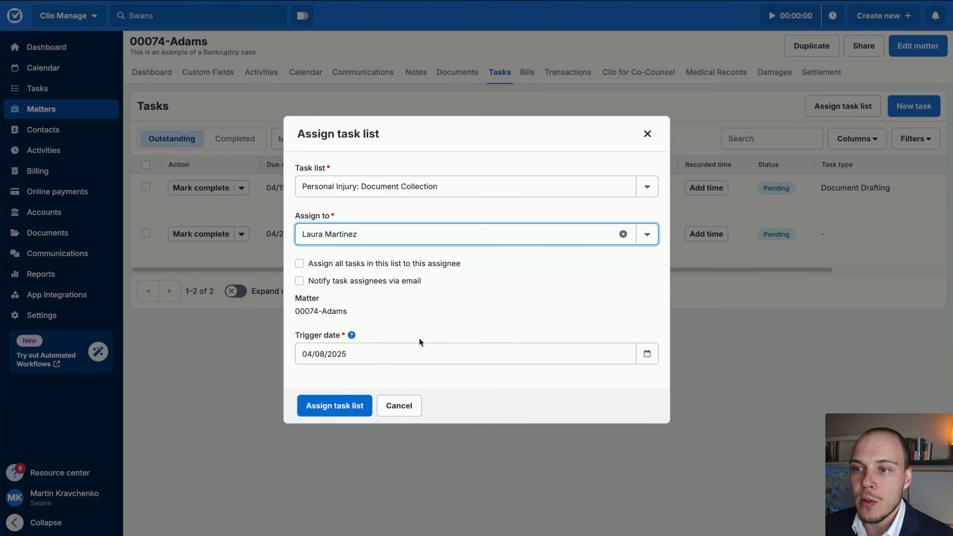
{"action": "left_click", "coordinate": [647, 354]}
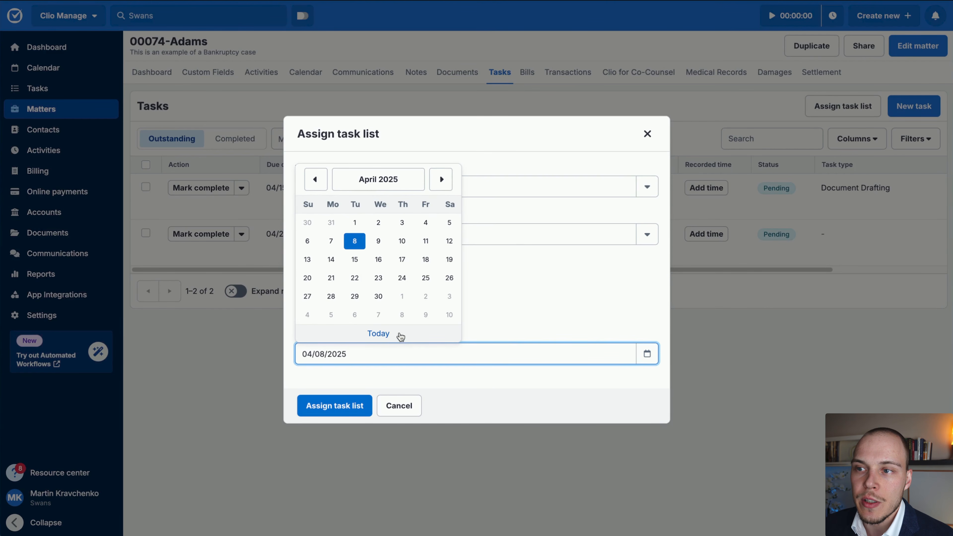
{"action": "left_click", "coordinate": [491, 333]}
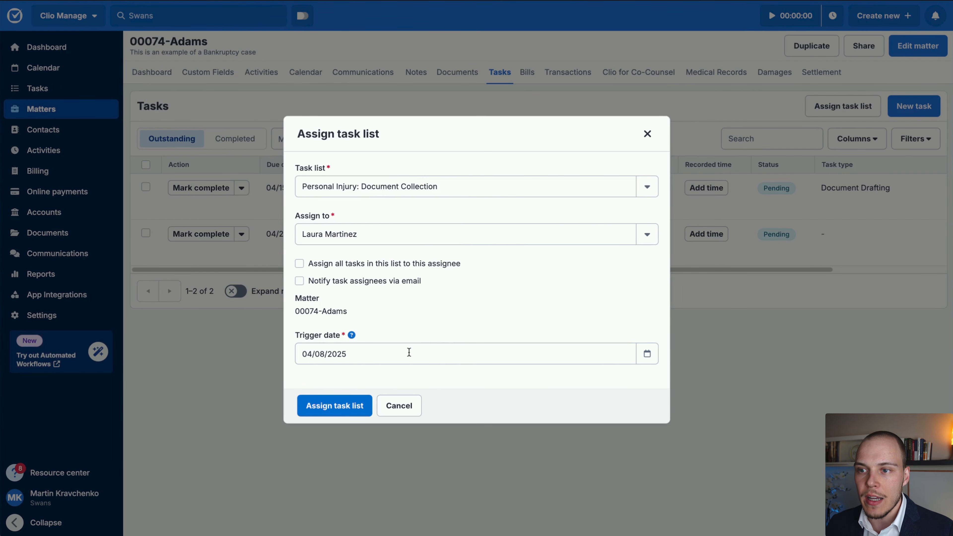
{"action": "left_click", "coordinate": [389, 402]}
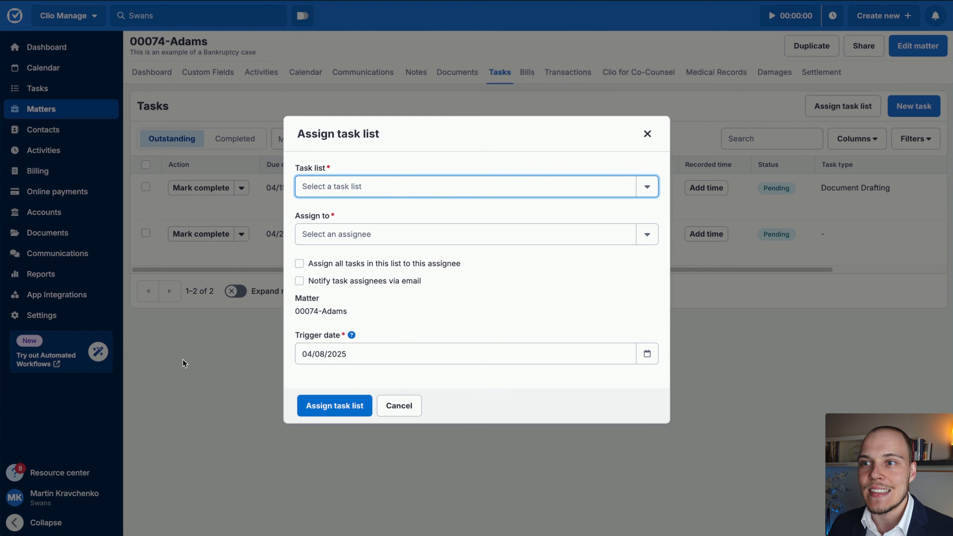
{"action": "left_click", "coordinate": [411, 406]}
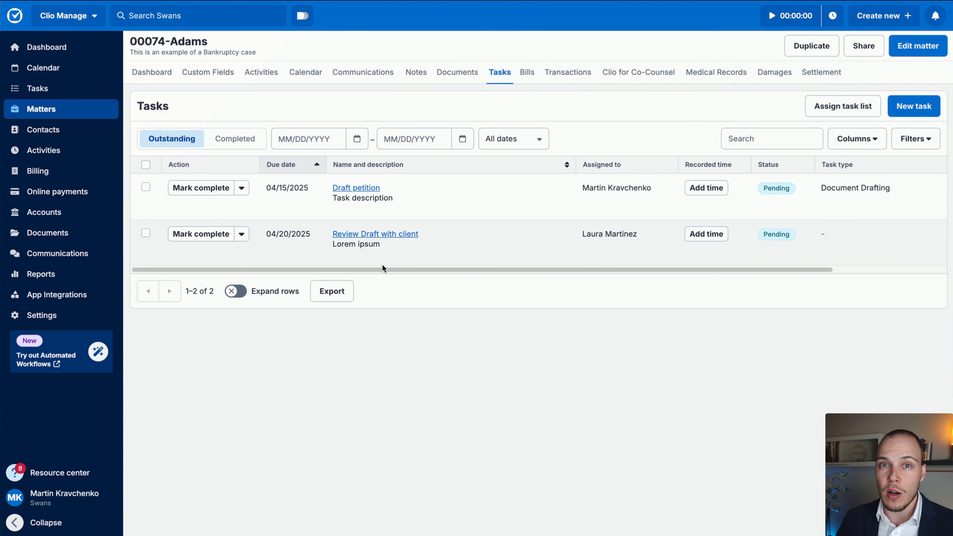
- Review the details of the "Draft petition" task, and close it unedited
{"action": "left_click", "coordinate": [370, 188]}
{"action": "scroll", "coordinate": [410, 225], "scroll_direction": "down", "scroll_amount": 2}
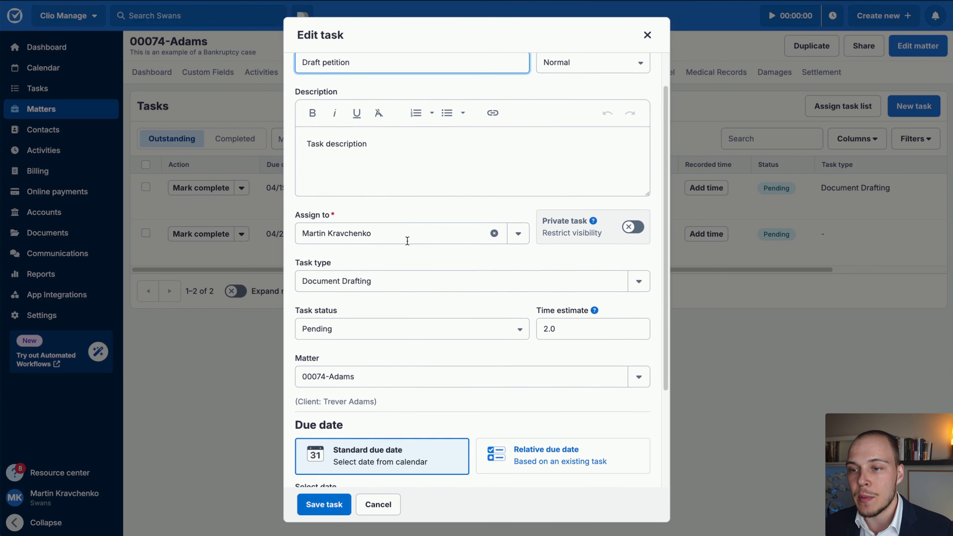
{"action": "scroll", "coordinate": [395, 391], "scroll_direction": "up", "scroll_amount": 2}
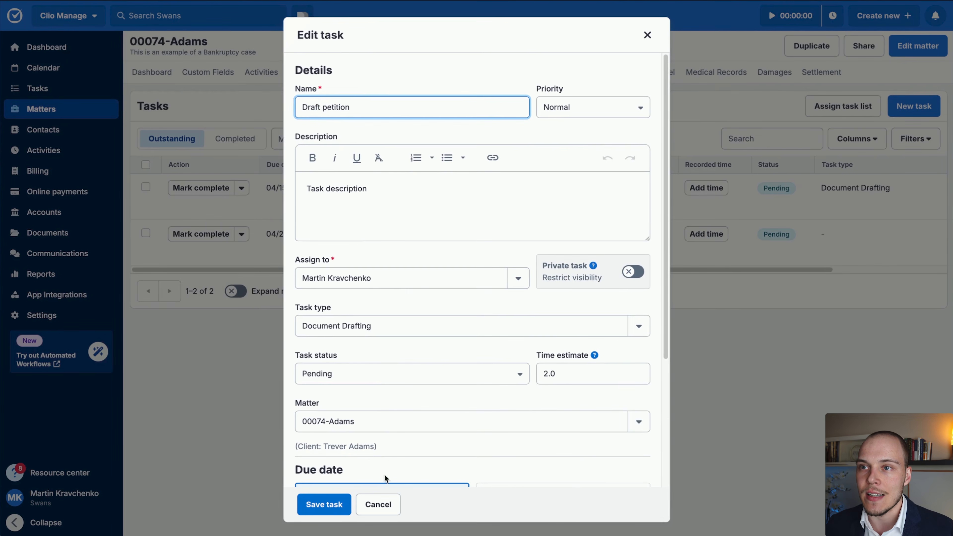
{"action": "left_click", "coordinate": [381, 504]}
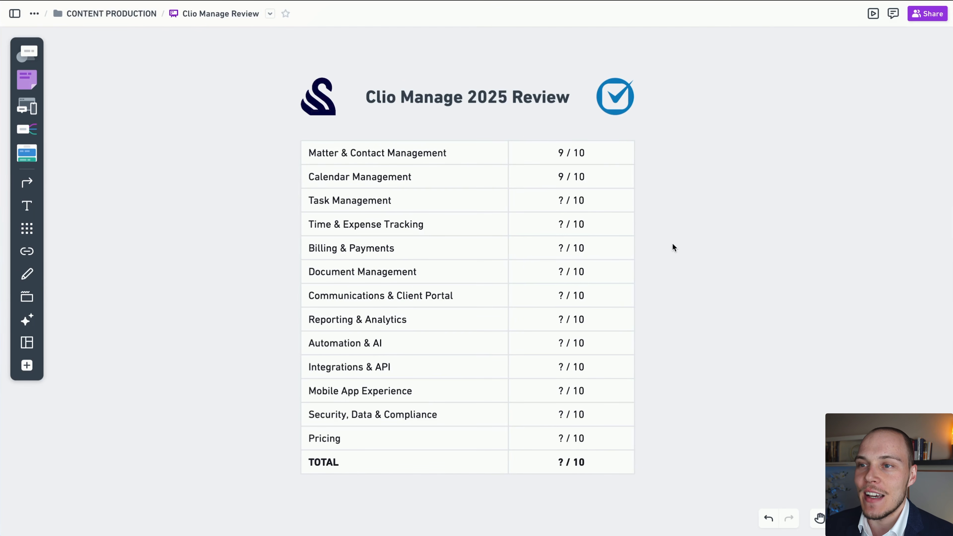
- In the Clio Manage 2025 Review table, set the Task Management score to 8 / 10
{"action": "left_click", "coordinate": [569, 200]}
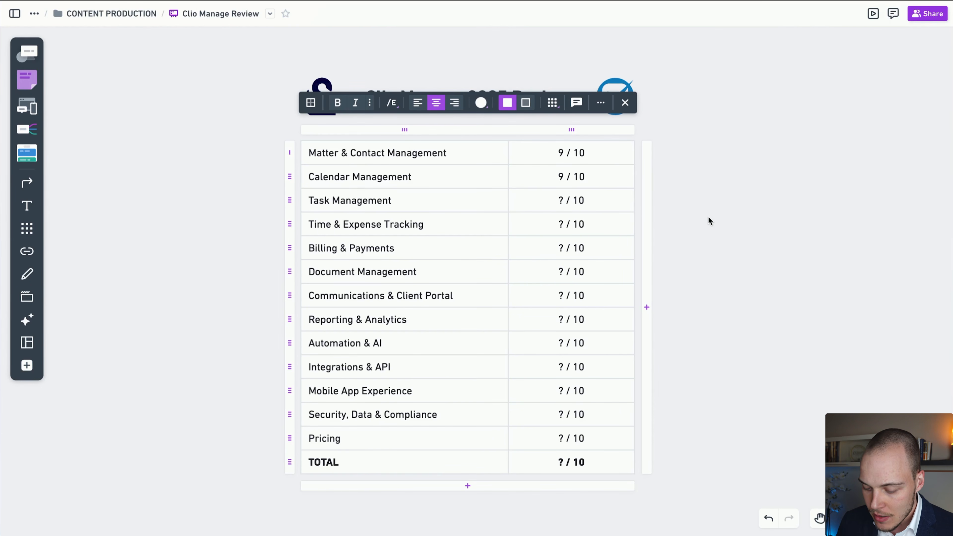
{"action": "key", "text": "BackSpace"}
{"action": "type", "text": "8"}
{"action": "key", "text": "Escape"}
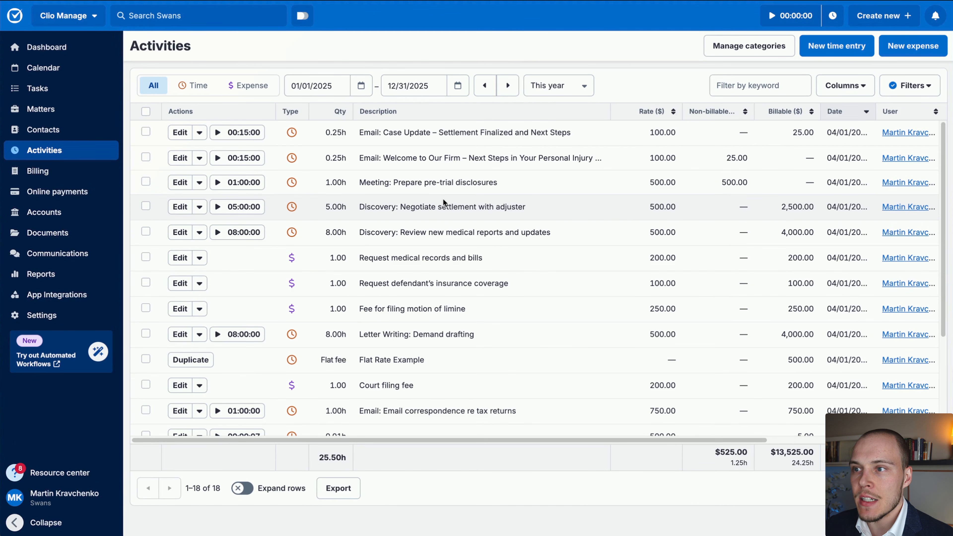
- Check the available activity filters, including the invoice status choices, and close them without applying any changes
{"action": "left_click", "coordinate": [910, 85]}
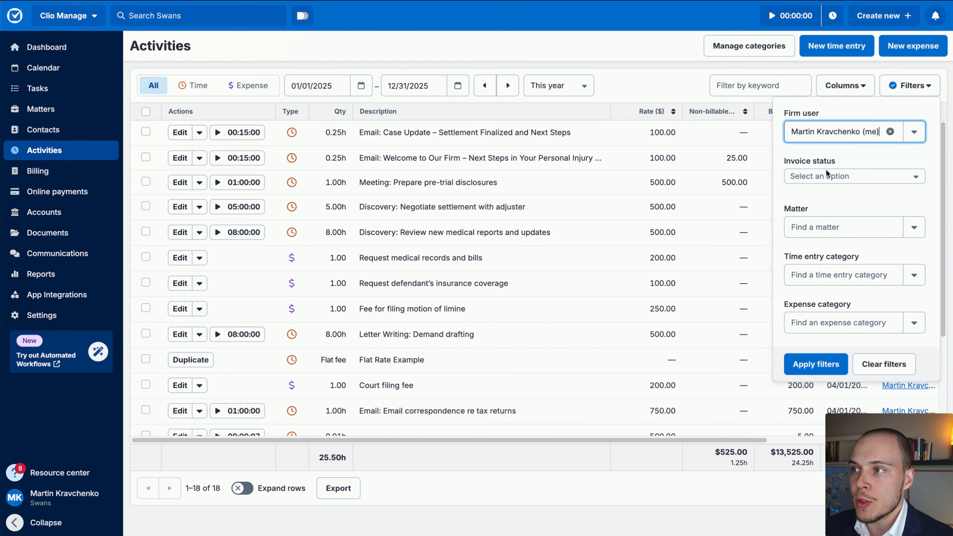
{"action": "left_click", "coordinate": [845, 174]}
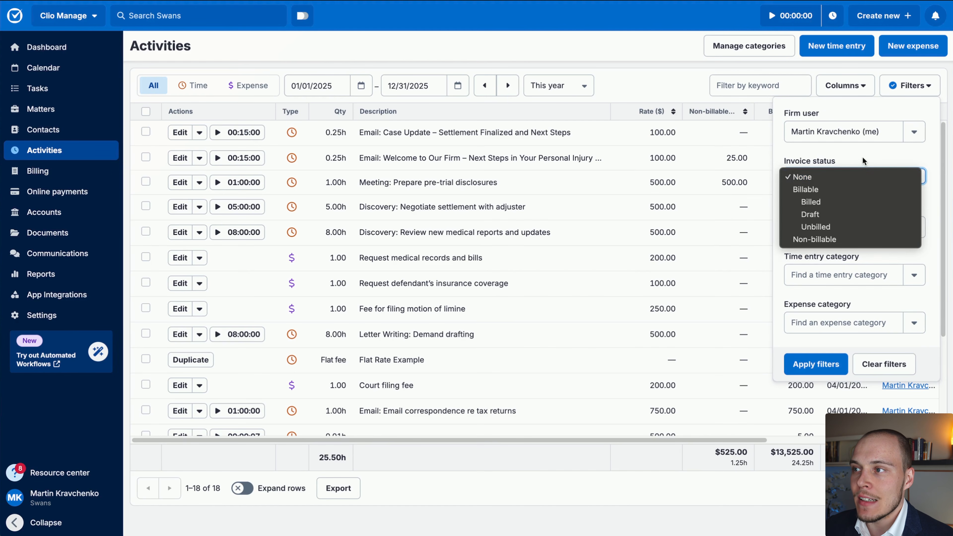
{"action": "left_click", "coordinate": [857, 174]}
{"action": "left_click", "coordinate": [852, 174]}
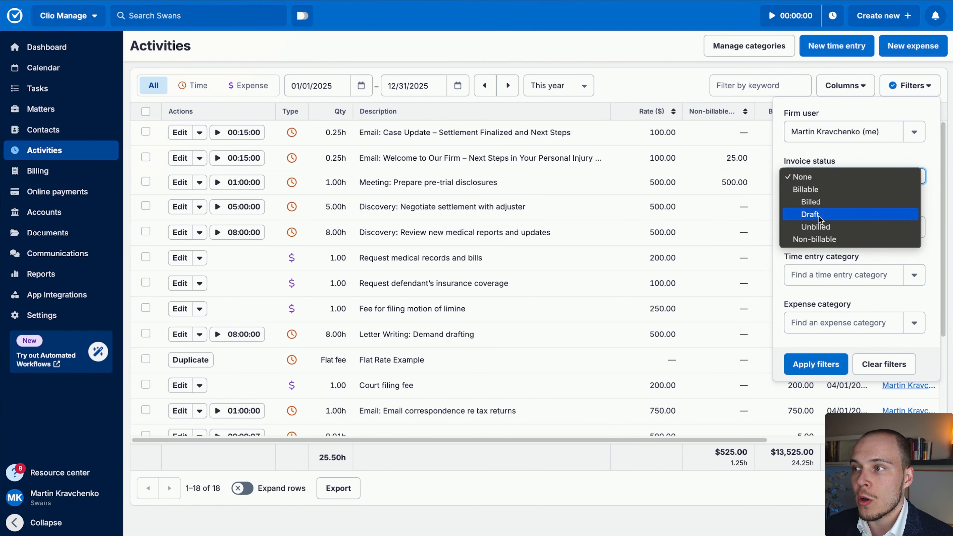
{"action": "left_click", "coordinate": [927, 71]}
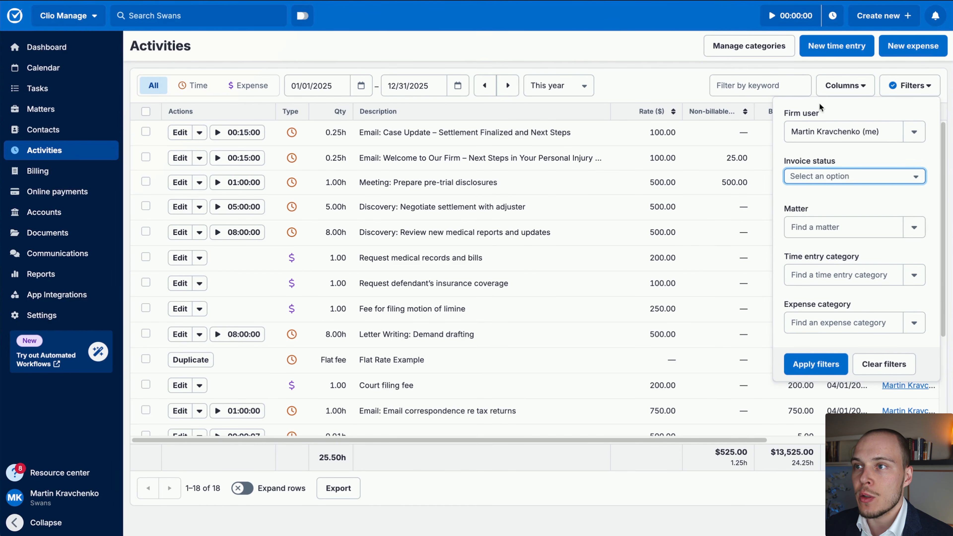
{"action": "left_click", "coordinate": [905, 93]}
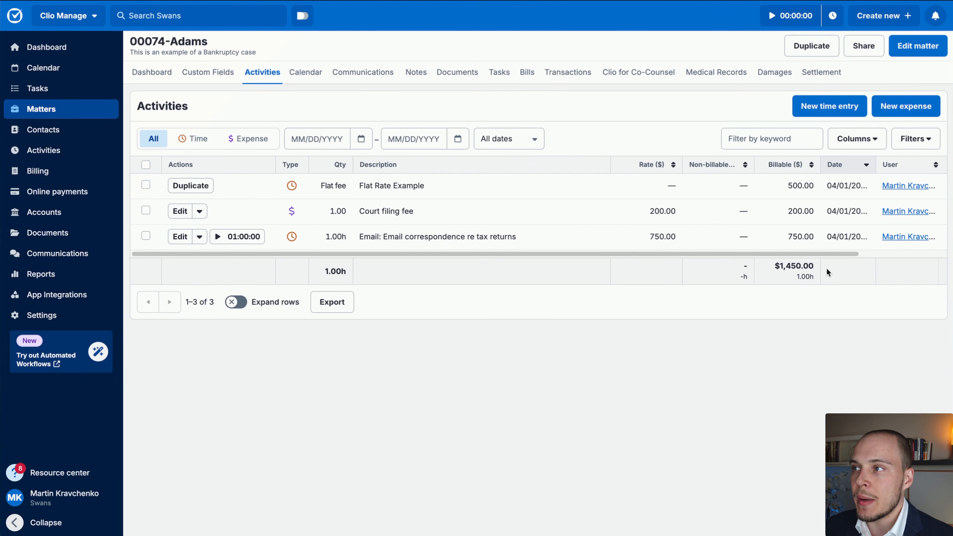
- Start a new time entry for the bankruptcy matter, review the activity categories, and choose "Flat Rate Example"
{"action": "left_click", "coordinate": [831, 109]}
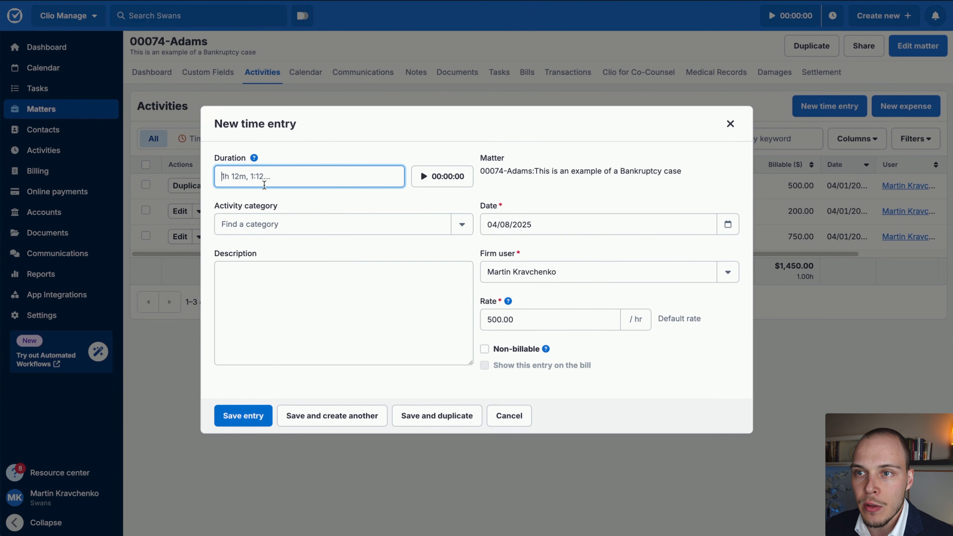
{"action": "left_click", "coordinate": [460, 225]}
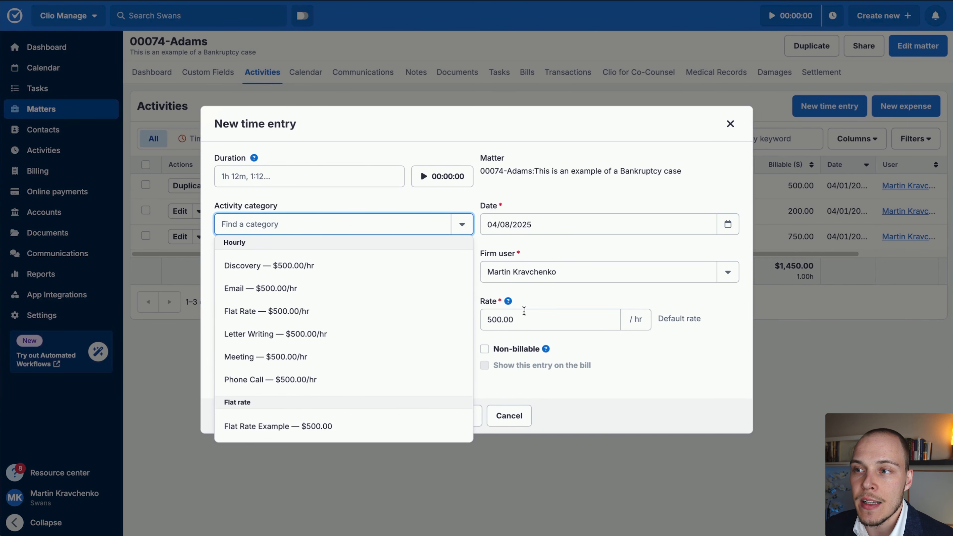
{"action": "scroll", "coordinate": [326, 300], "scroll_direction": "down", "scroll_amount": 3}
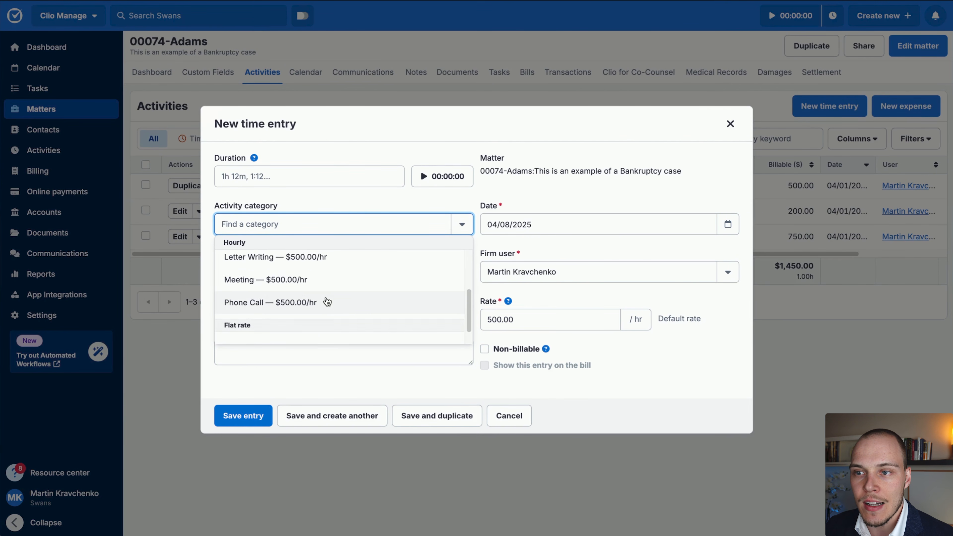
{"action": "scroll", "coordinate": [304, 283], "scroll_direction": "up", "scroll_amount": 3}
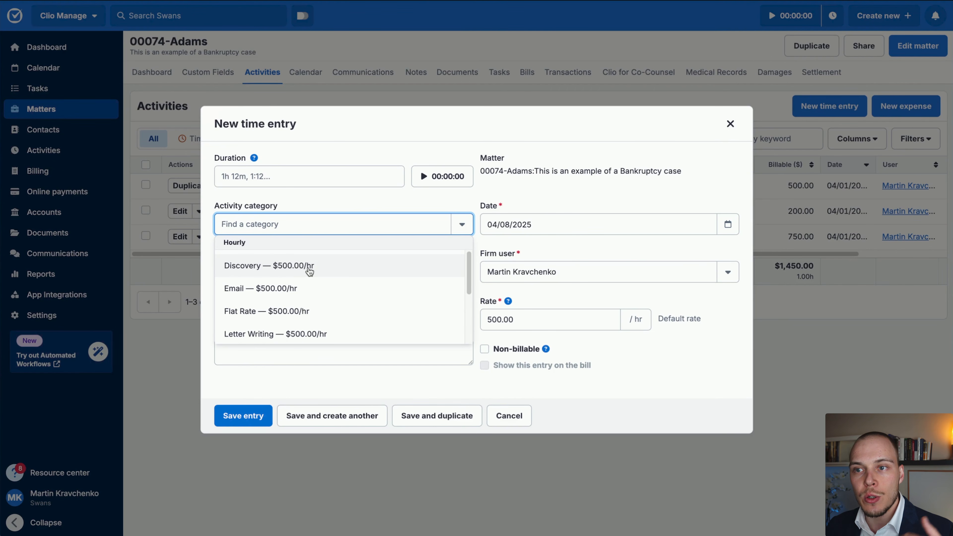
{"action": "scroll", "coordinate": [307, 286], "scroll_direction": "down", "scroll_amount": 3}
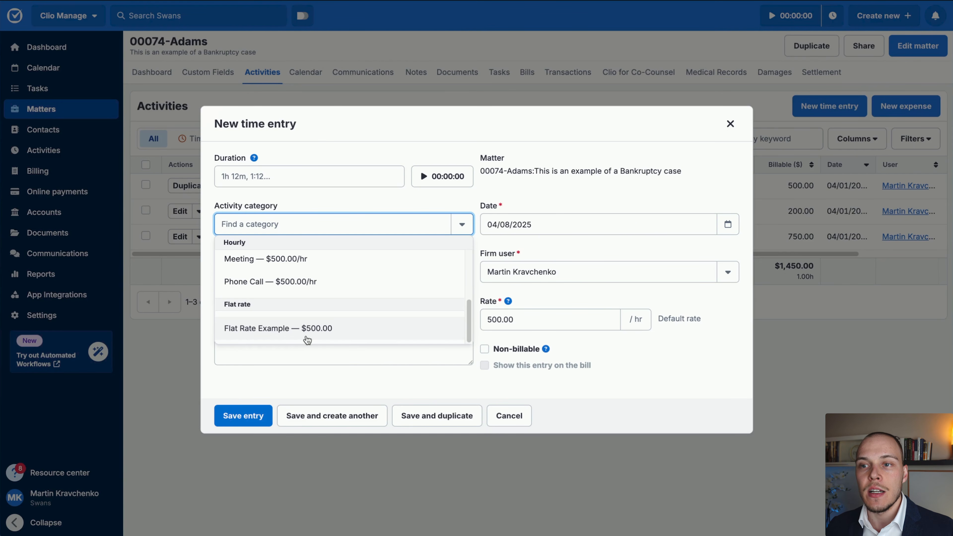
{"action": "left_click", "coordinate": [311, 330]}
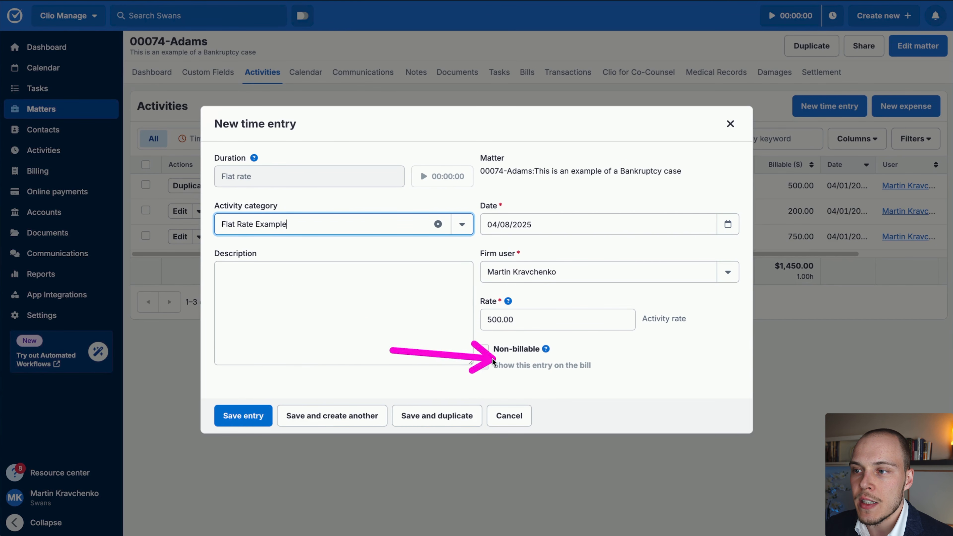
- Turn the flat-rate entry's Non-billable option on and back off, and cancel the time entry
{"action": "left_click", "coordinate": [485, 349]}
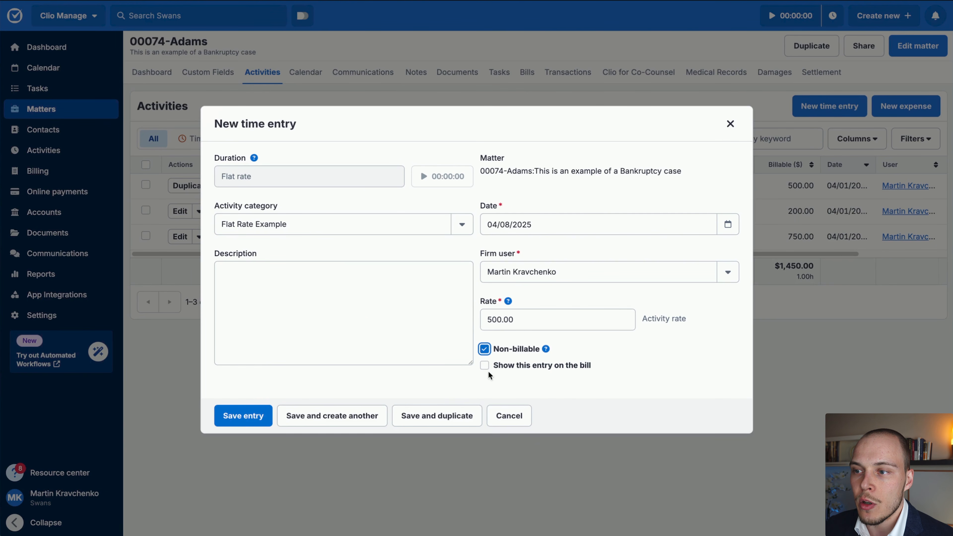
{"action": "left_click", "coordinate": [489, 354]}
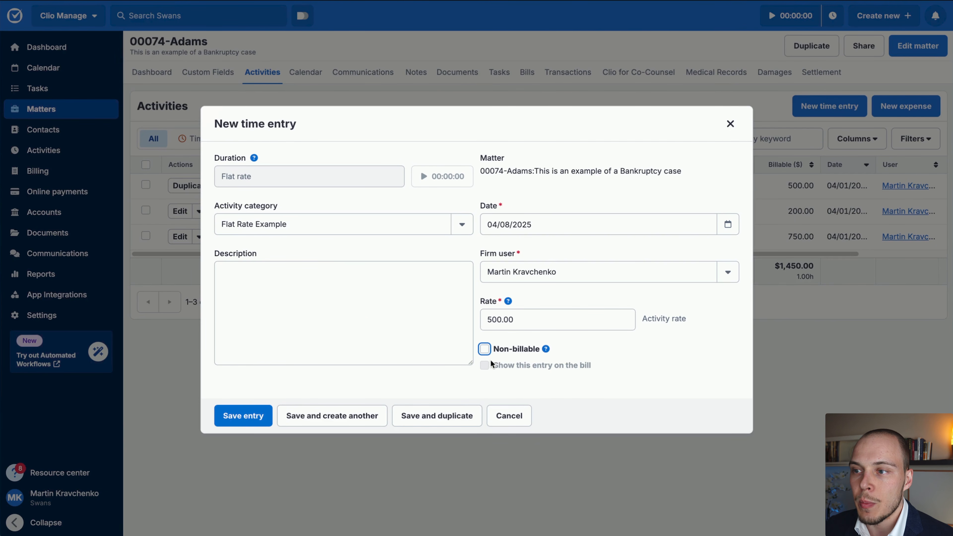
{"action": "left_click", "coordinate": [510, 416]}
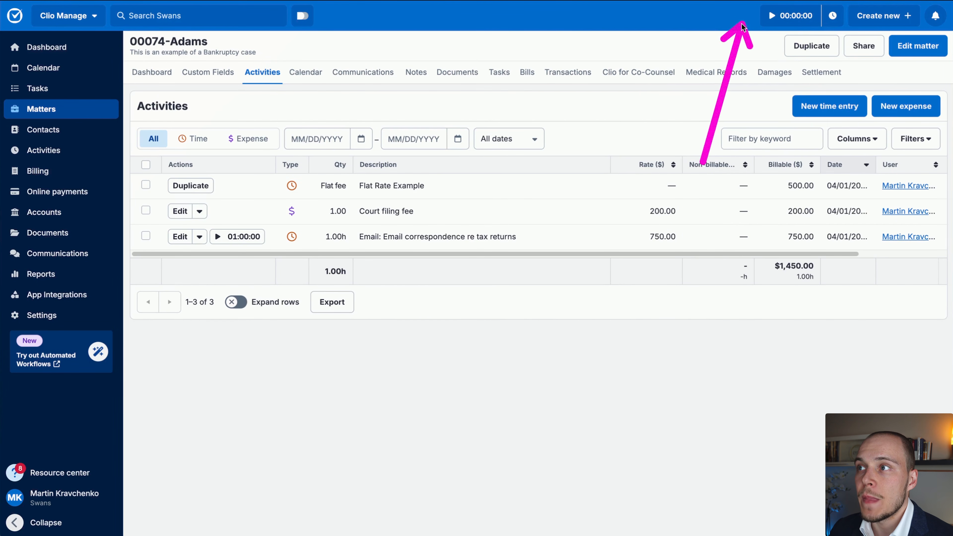
- Start the global timer, and stop it after a few seconds to open its time entry
{"action": "left_click", "coordinate": [786, 17]}
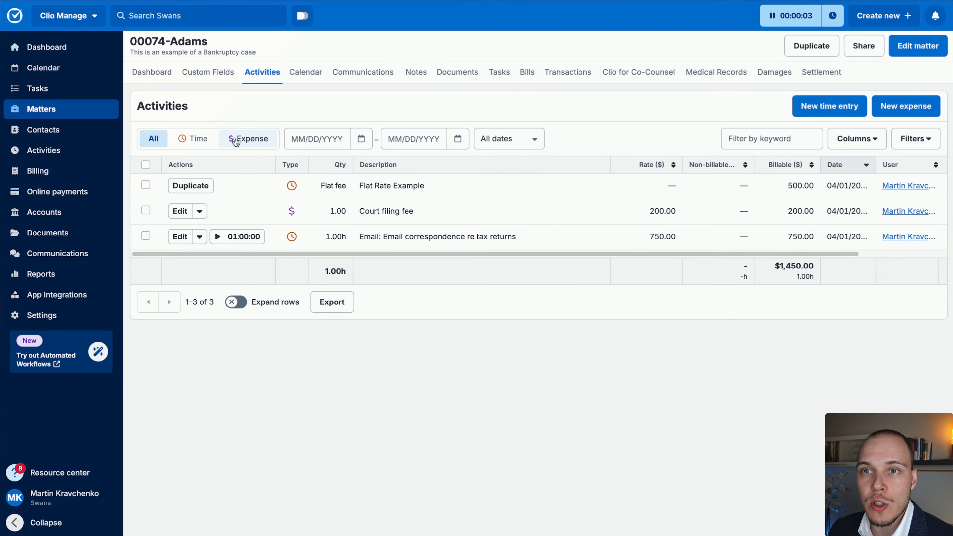
{"action": "left_click", "coordinate": [793, 17]}
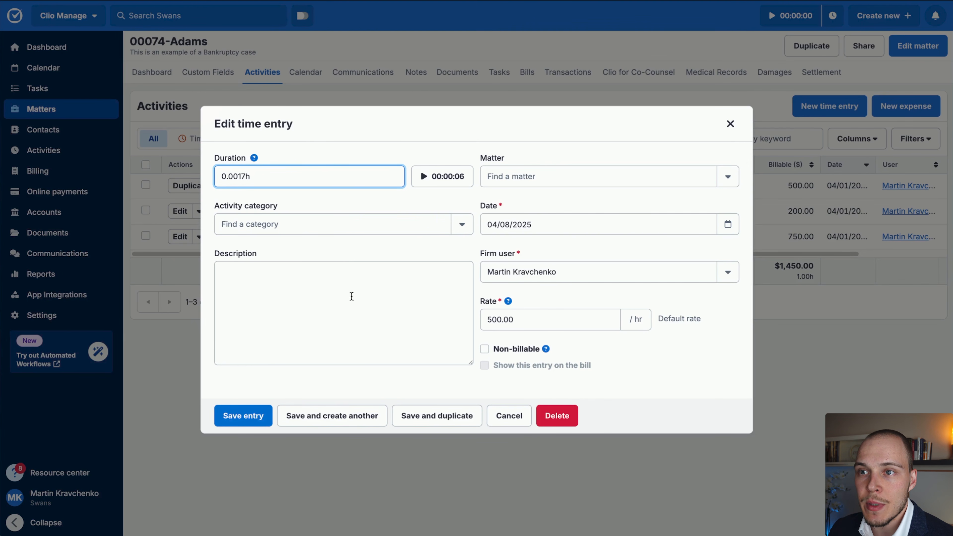
- Assign the timed entry to the zoning dispute matter with the description "Lorem", and save it with its timer resumed
{"action": "left_click", "coordinate": [721, 182]}
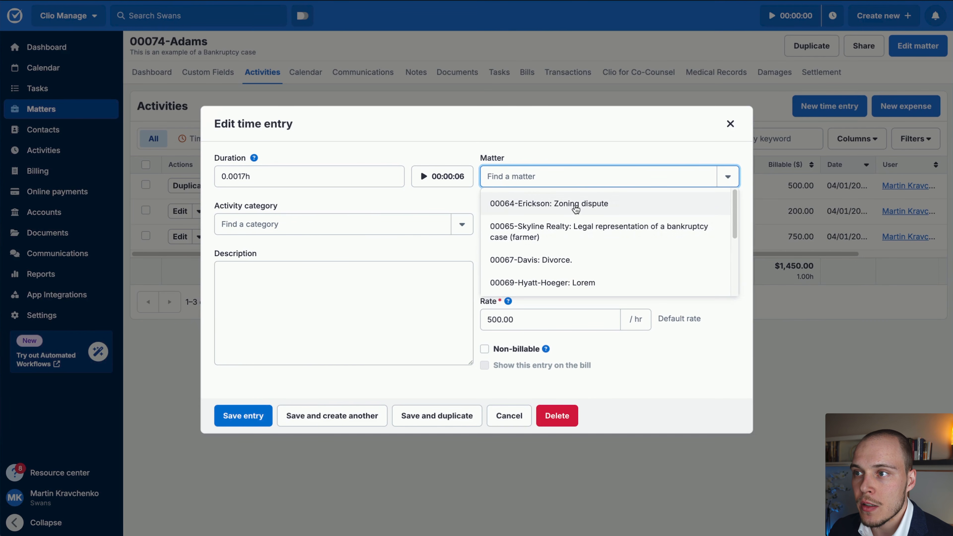
{"action": "left_click", "coordinate": [574, 206]}
{"action": "left_click", "coordinate": [272, 302]}
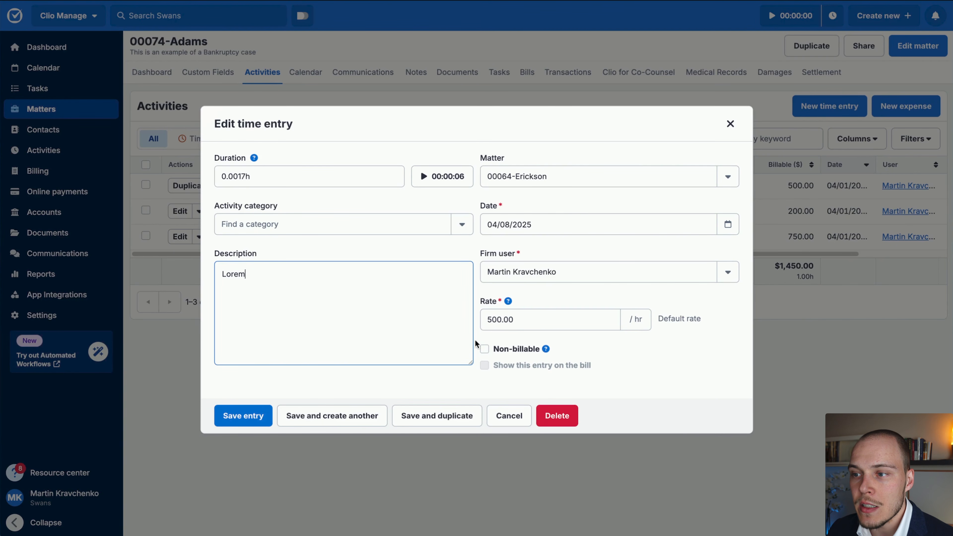
{"action": "left_click", "coordinate": [443, 176]}
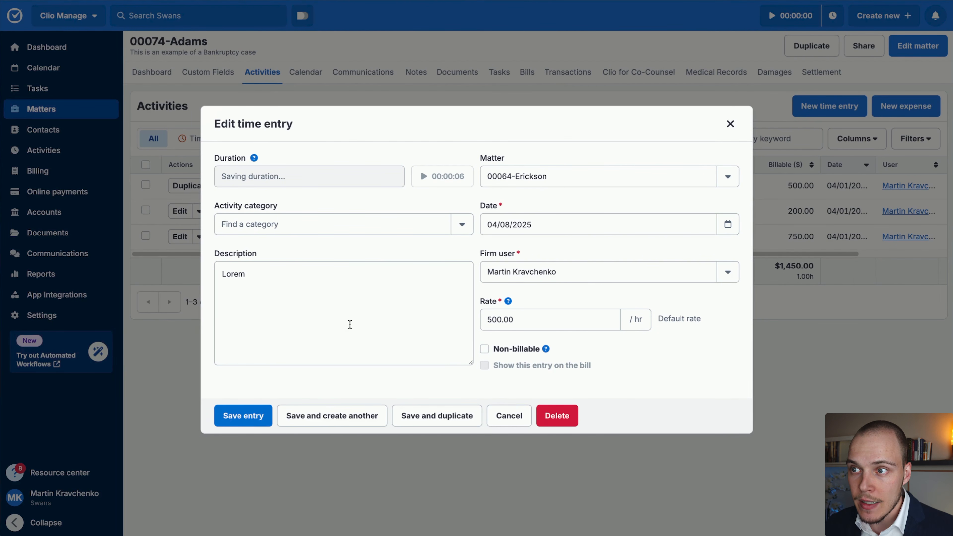
{"action": "left_click", "coordinate": [267, 408]}
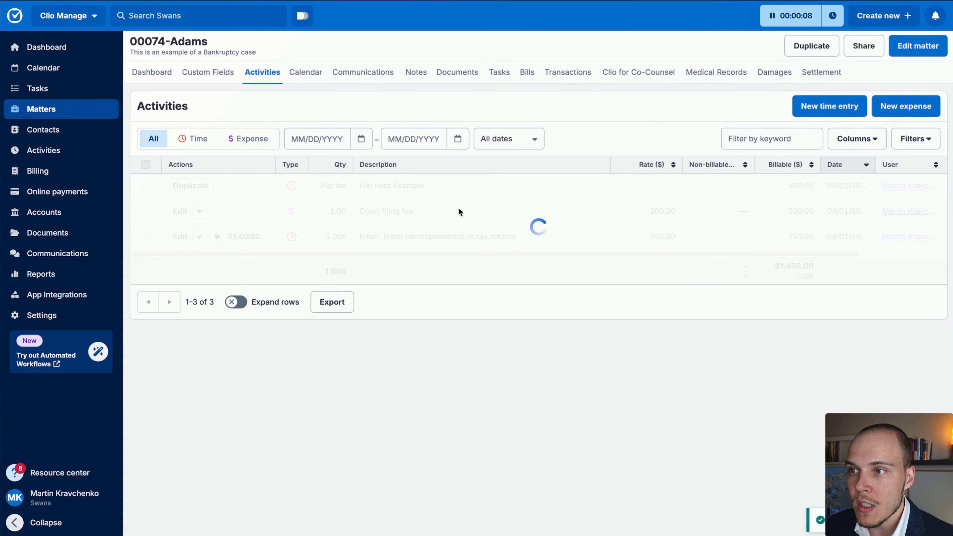
- Create another time entry for the divorce matter with the description "Lorem" and the Email activity category, and start its timer
{"action": "left_click", "coordinate": [840, 20]}
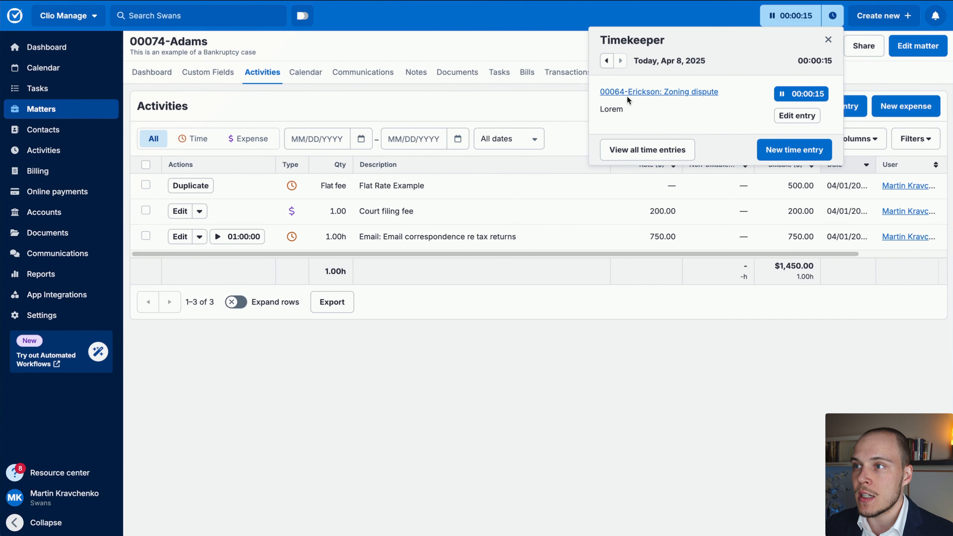
{"action": "left_click", "coordinate": [781, 149]}
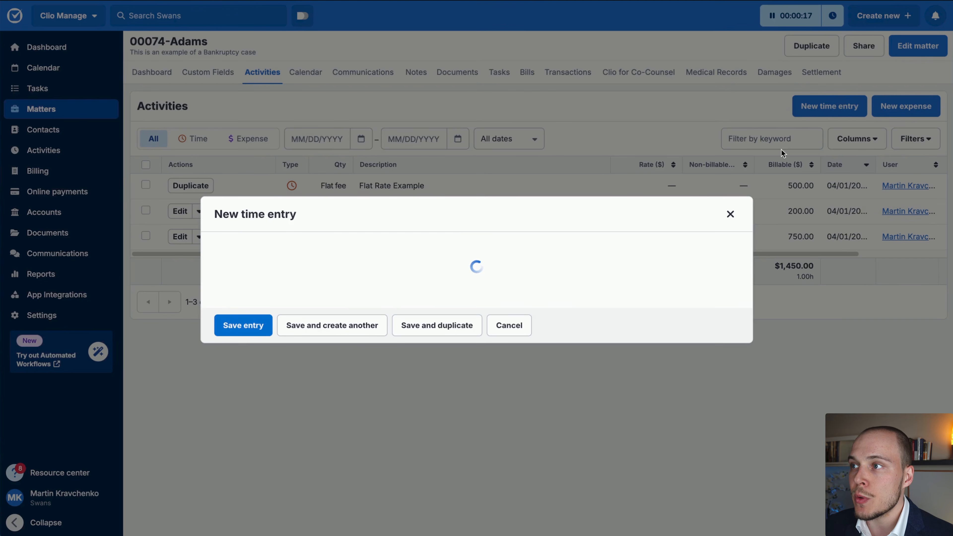
{"action": "left_click", "coordinate": [728, 178]}
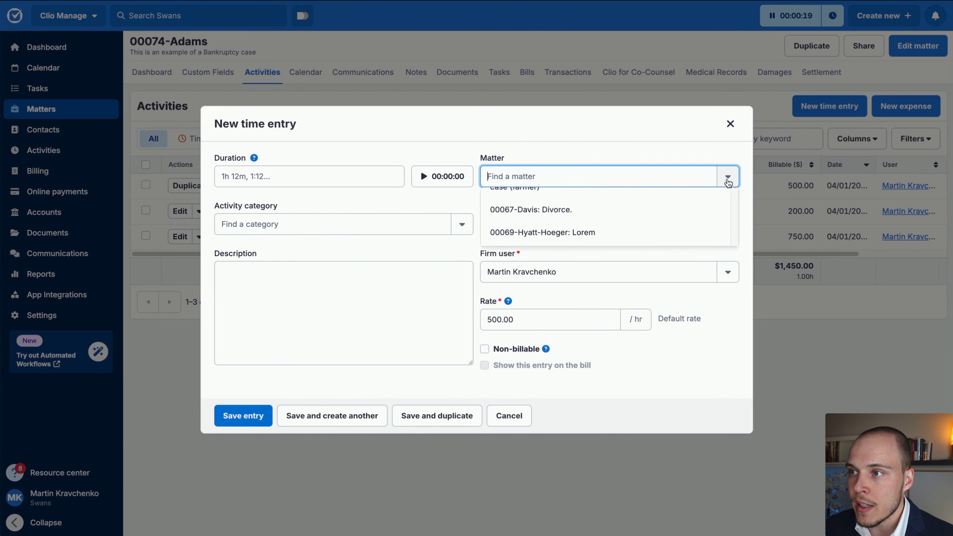
{"action": "left_click", "coordinate": [564, 261]}
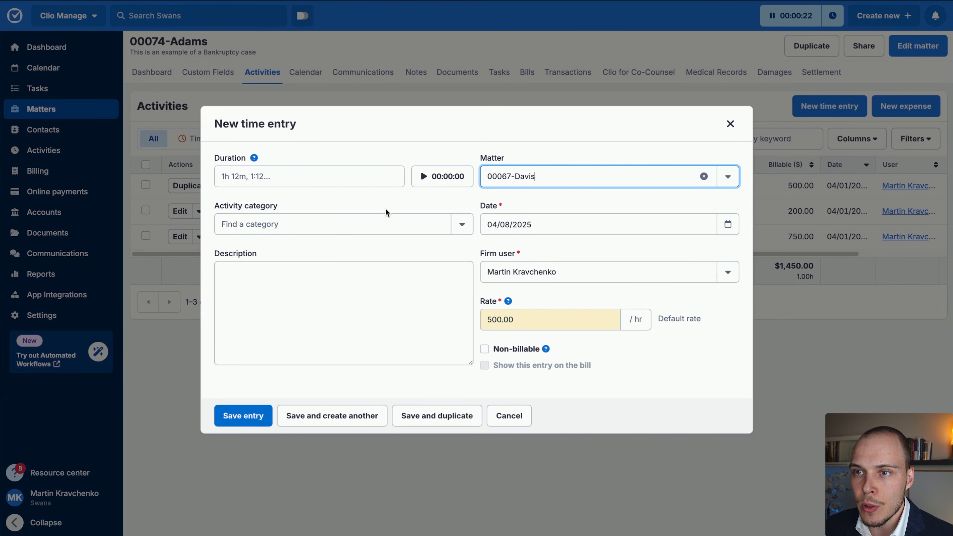
{"action": "left_click", "coordinate": [269, 317]}
{"action": "type", "text": "Lorem"}
{"action": "left_click", "coordinate": [450, 225]}
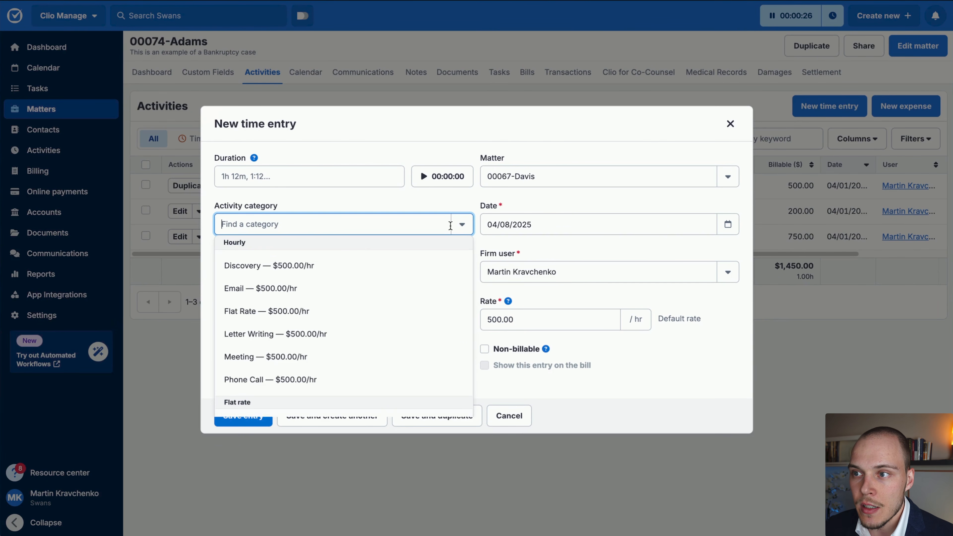
{"action": "left_click", "coordinate": [290, 287]}
{"action": "left_click", "coordinate": [446, 177]}
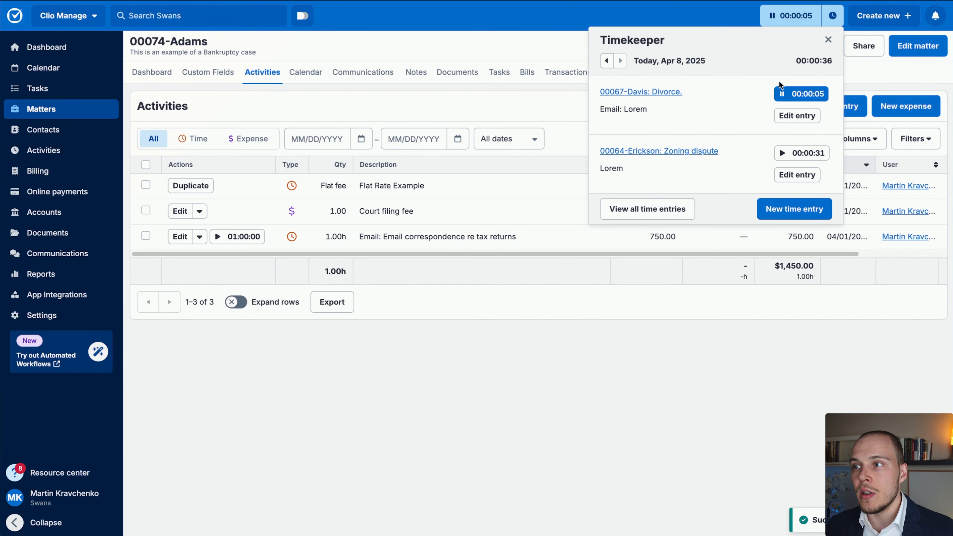
- Switch the running timer back to the zoning dispute entry, stop it from the entry's details, and save the entry
{"action": "left_click", "coordinate": [797, 156]}
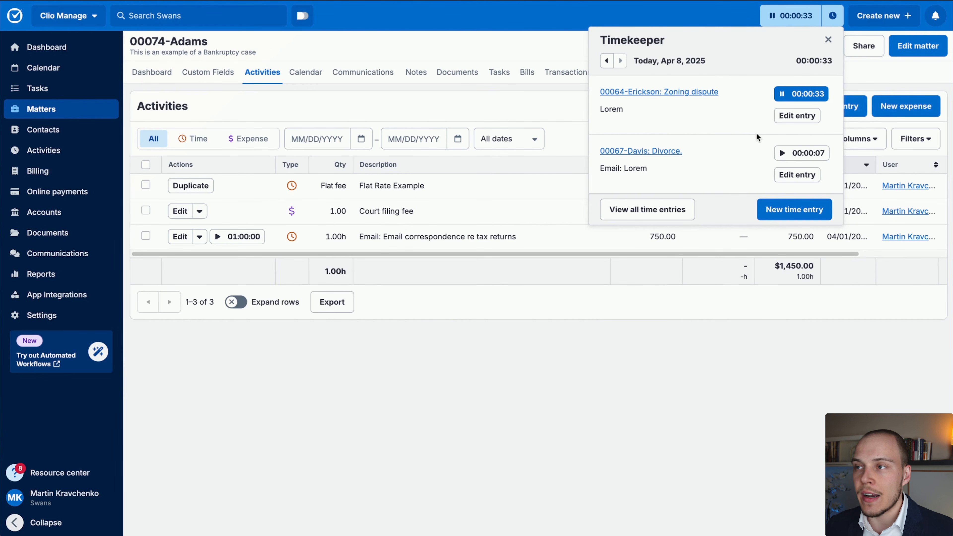
{"action": "left_click", "coordinate": [798, 115]}
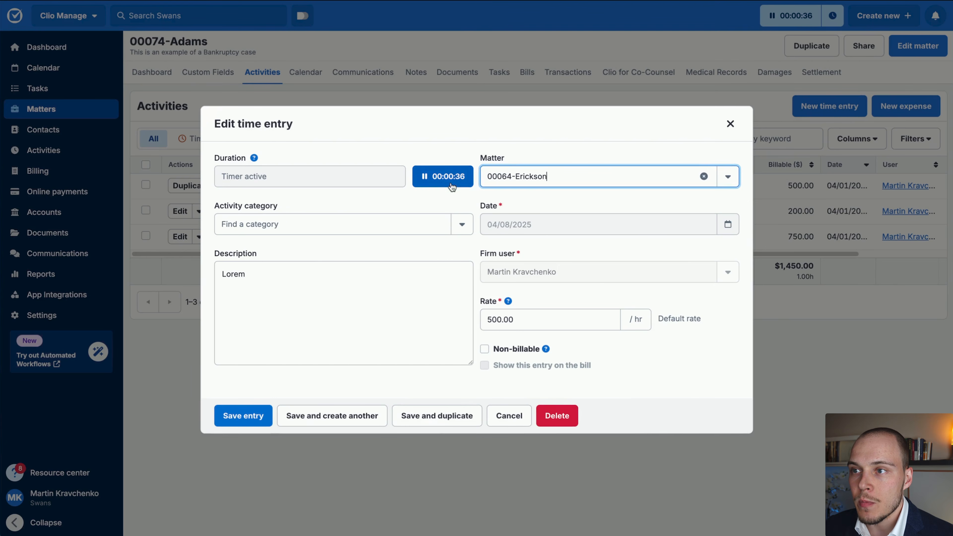
{"action": "left_click", "coordinate": [453, 187]}
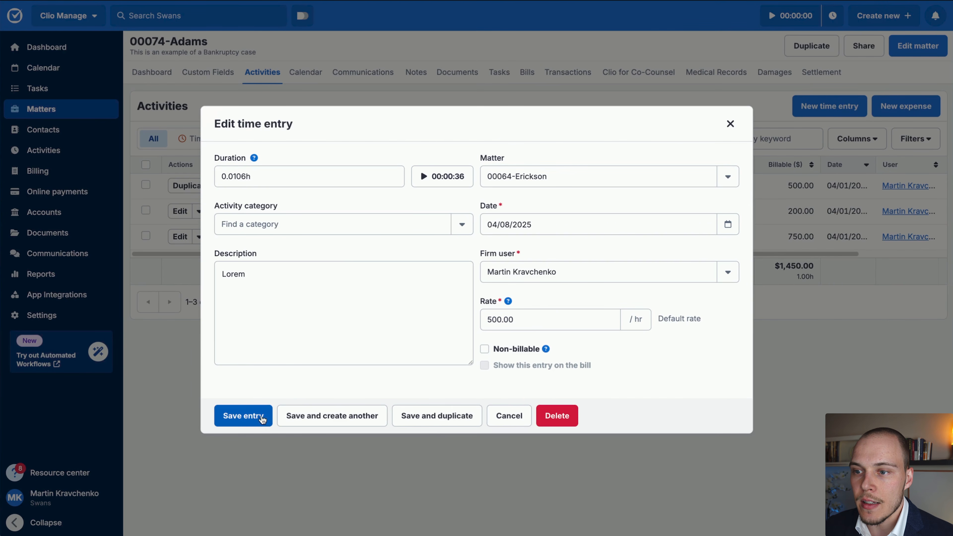
{"action": "left_click", "coordinate": [262, 418]}
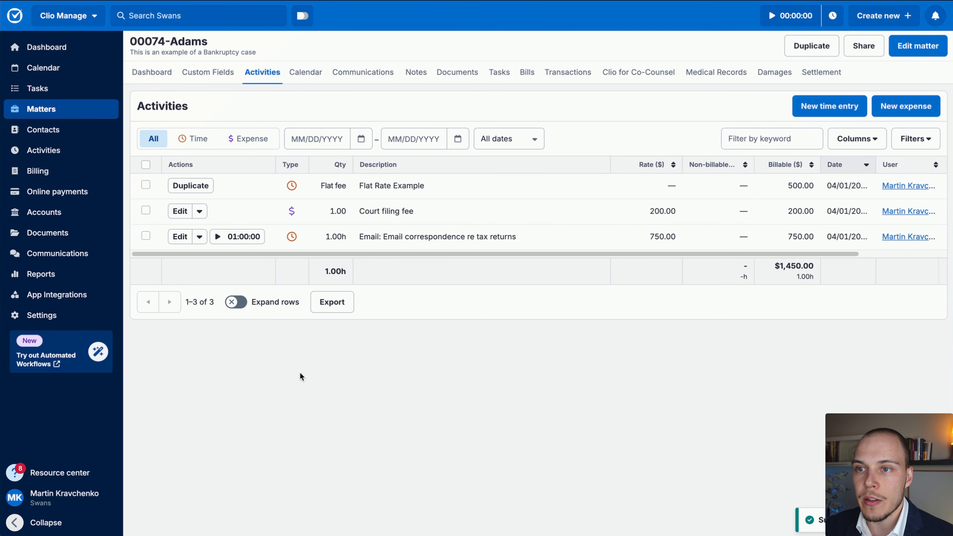
{"action": "mouse_move", "coordinate": [441, 374]}
{"action": "left_mouse_down"}
{"action": "mouse_move", "coordinate": [298, 217]}
{"action": "mouse_move", "coordinate": [363, 191]}
{"action": "mouse_move", "coordinate": [289, 251]}
{"action": "mouse_move", "coordinate": [196, 140]}
{"action": "mouse_move", "coordinate": [261, 255]}
{"action": "mouse_move", "coordinate": [268, 249]}
{"action": "left_mouse_up"}
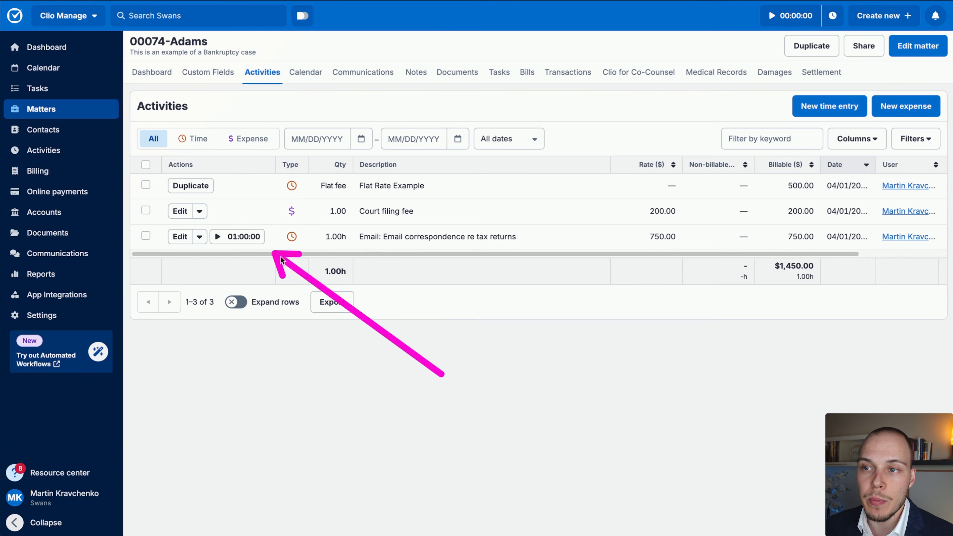
{"action": "key", "text": "Escape"}
{"action": "mouse_move", "coordinate": [538, 371]}
{"action": "left_mouse_down"}
{"action": "mouse_move", "coordinate": [420, 252]}
{"action": "mouse_move", "coordinate": [443, 237]}
{"action": "left_mouse_up"}
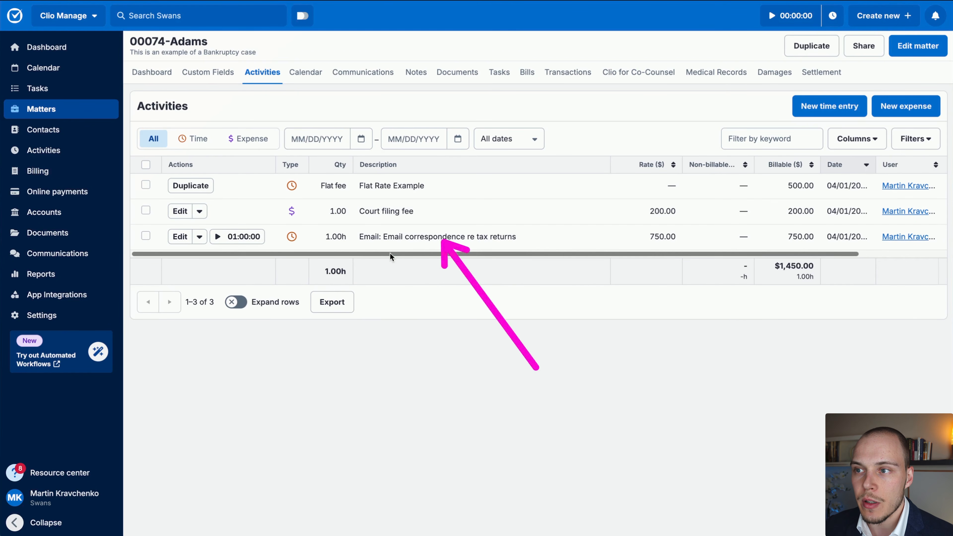
{"action": "left_click", "coordinate": [240, 239]}
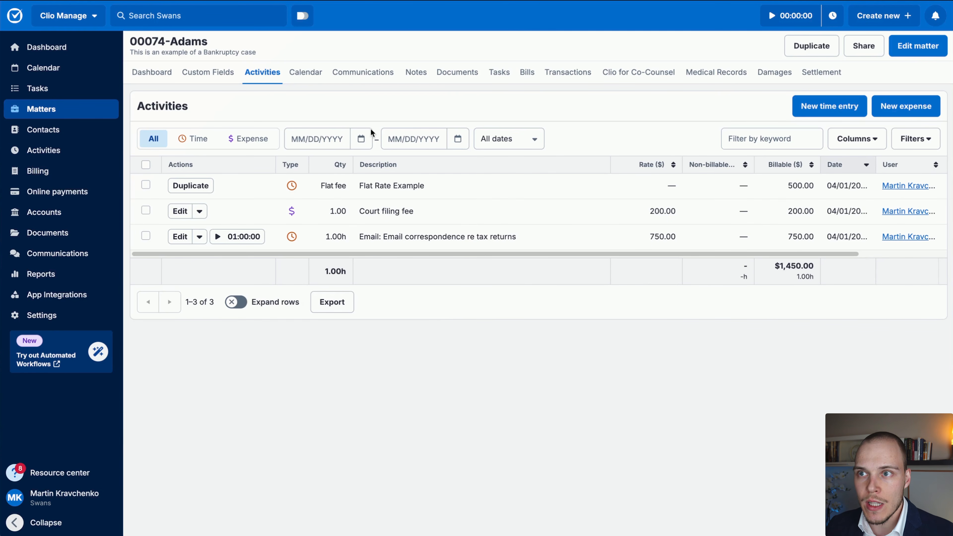
- Start a time entry from the Bill '10' email in the matter's communication logs, and cancel it
{"action": "left_click", "coordinate": [336, 72]}
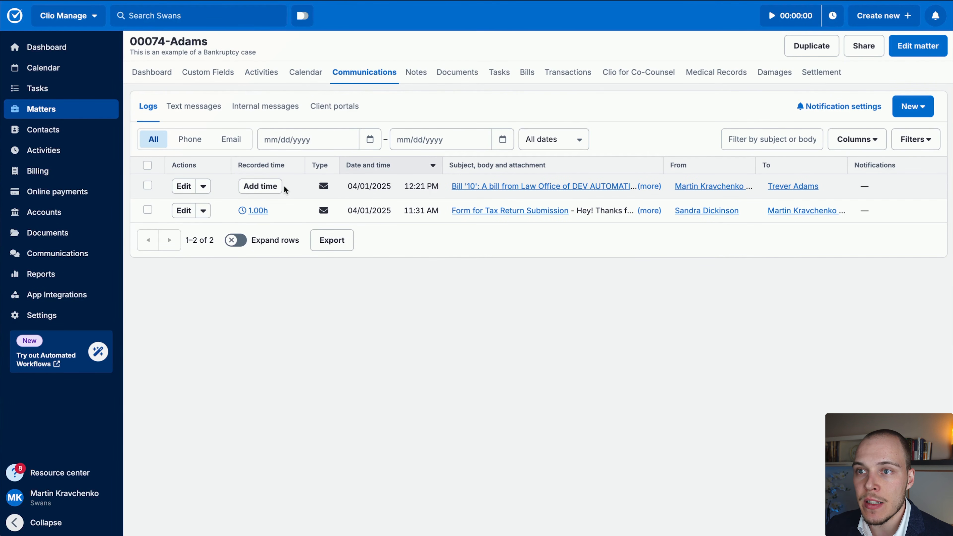
{"action": "left_click", "coordinate": [263, 186]}
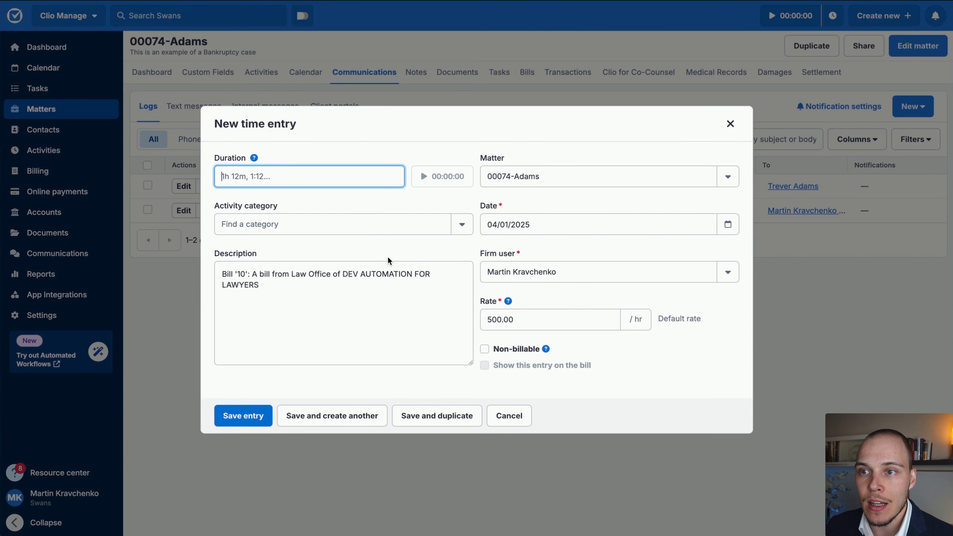
{"action": "left_click", "coordinate": [510, 416]}
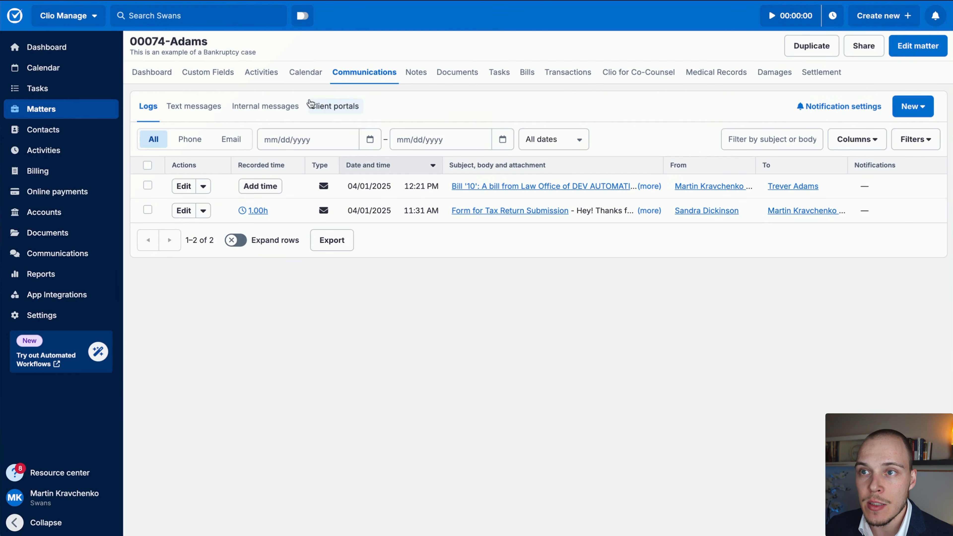
- Examine the matter's calendar events, notes and Court Filings folder for options to record time
{"action": "left_click", "coordinate": [307, 73]}
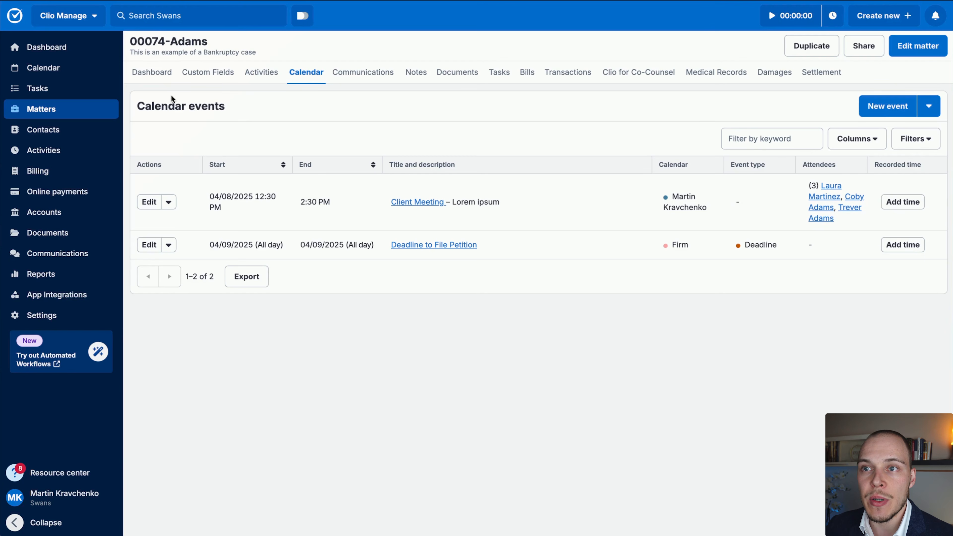
{"action": "left_click_drag", "start_coordinate": [169, 100], "coordinate": [237, 110]}
{"action": "left_click", "coordinate": [236, 110]}
{"action": "left_click", "coordinate": [415, 73]}
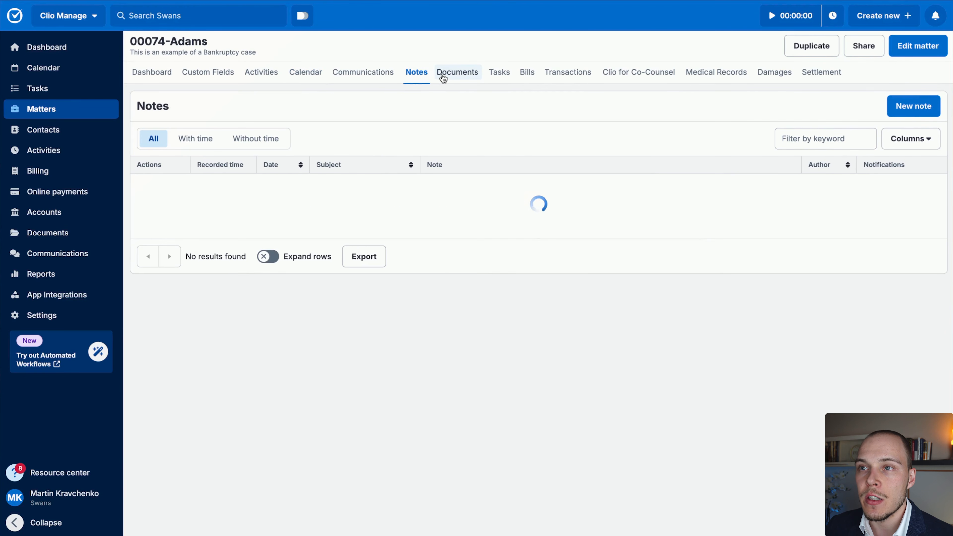
{"action": "left_click", "coordinate": [464, 72]}
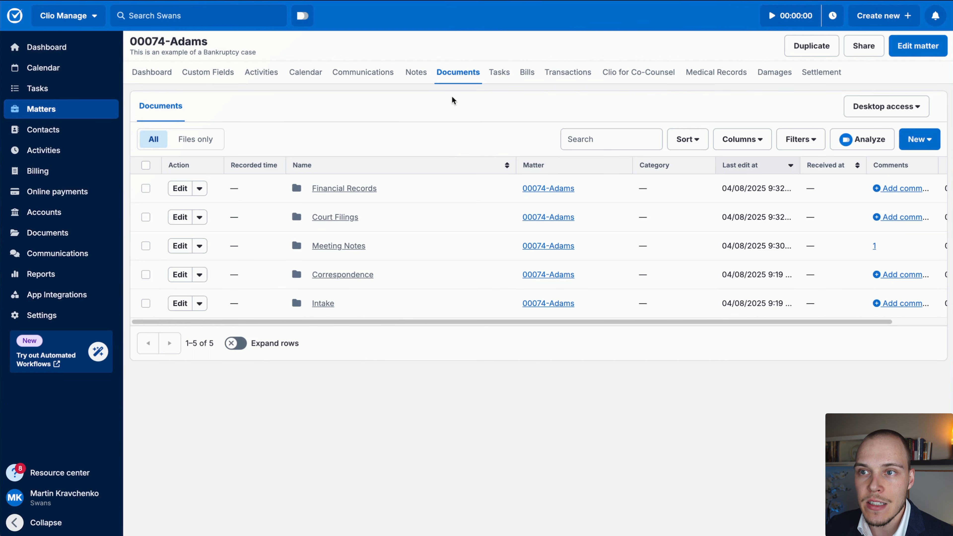
{"action": "left_click", "coordinate": [330, 184]}
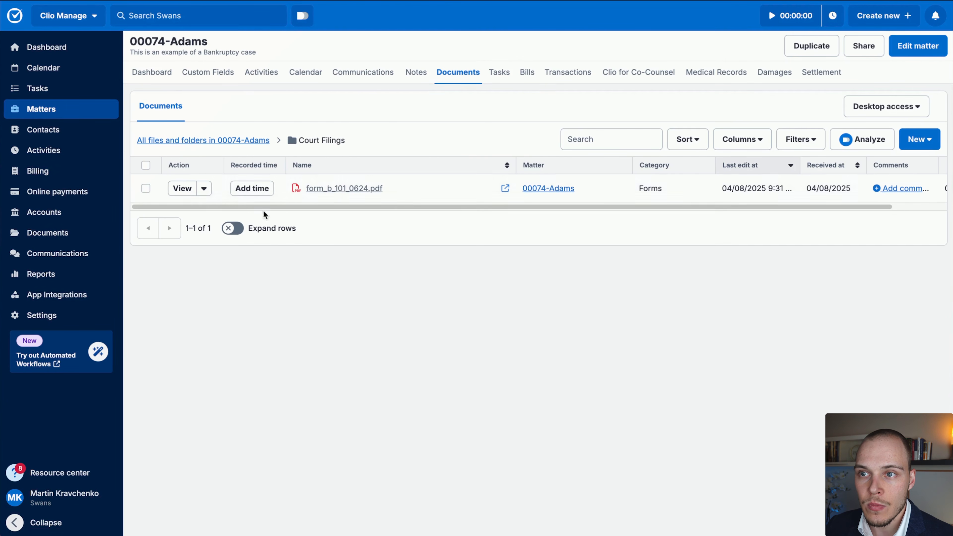
- Start a time entry from the matter's "Draft petition" task, and cancel it
{"action": "left_click", "coordinate": [502, 72]}
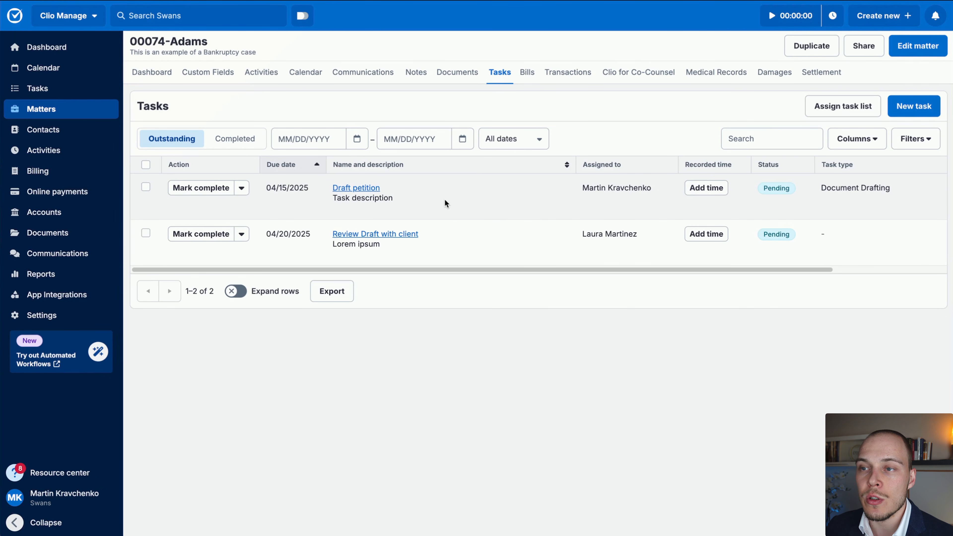
{"action": "left_click", "coordinate": [713, 188]}
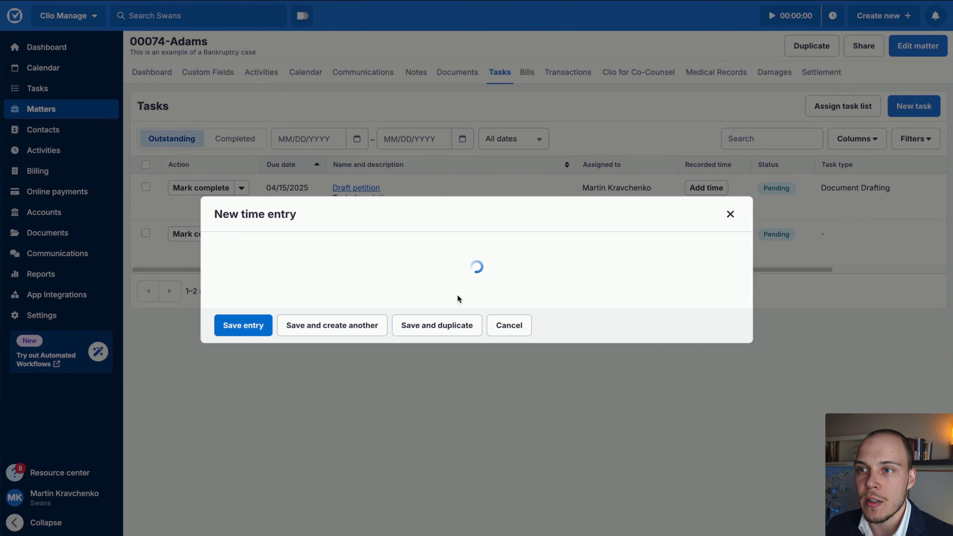
{"action": "left_click", "coordinate": [510, 416]}
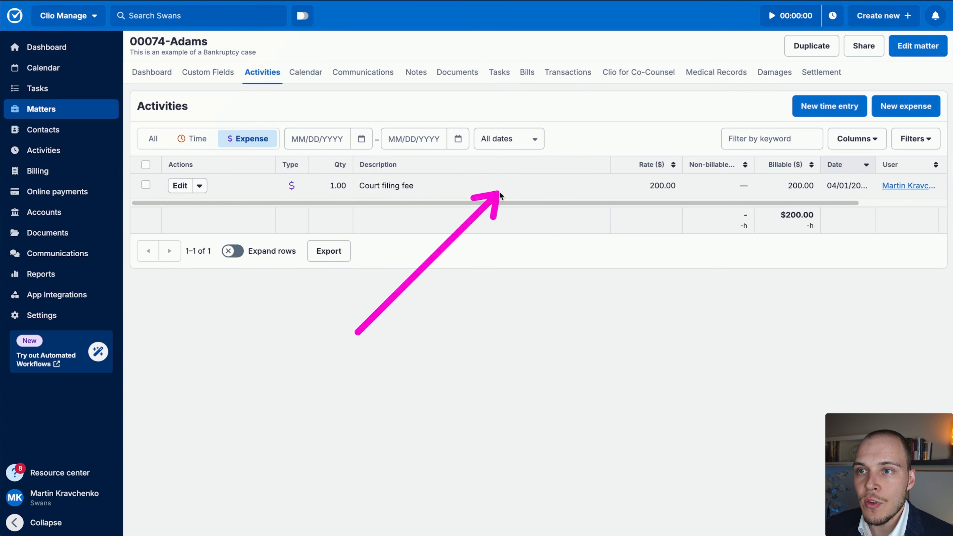
- Start a new expense for the bankruptcy matter, review the expense categories, and choose Court Filing Fee
{"action": "left_click", "coordinate": [924, 109]}
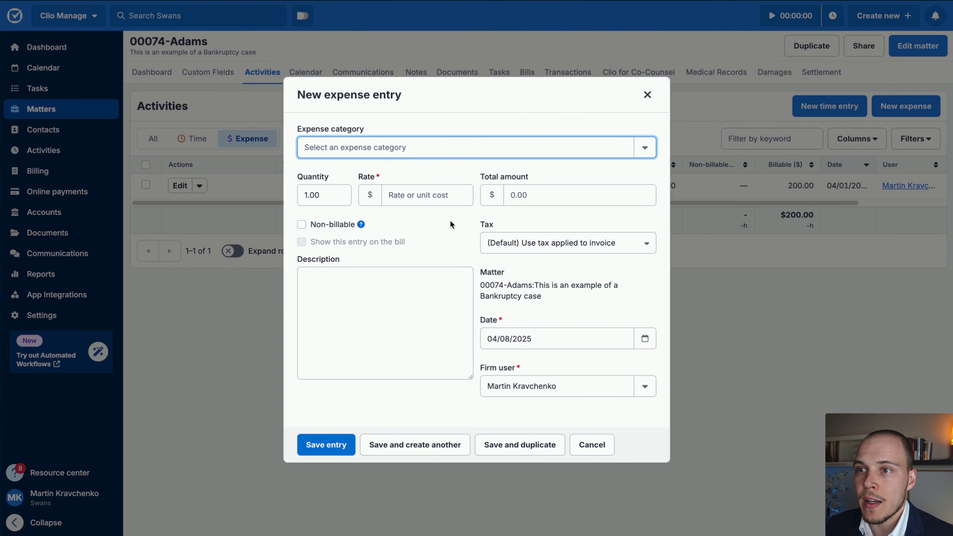
{"action": "left_click", "coordinate": [603, 145]}
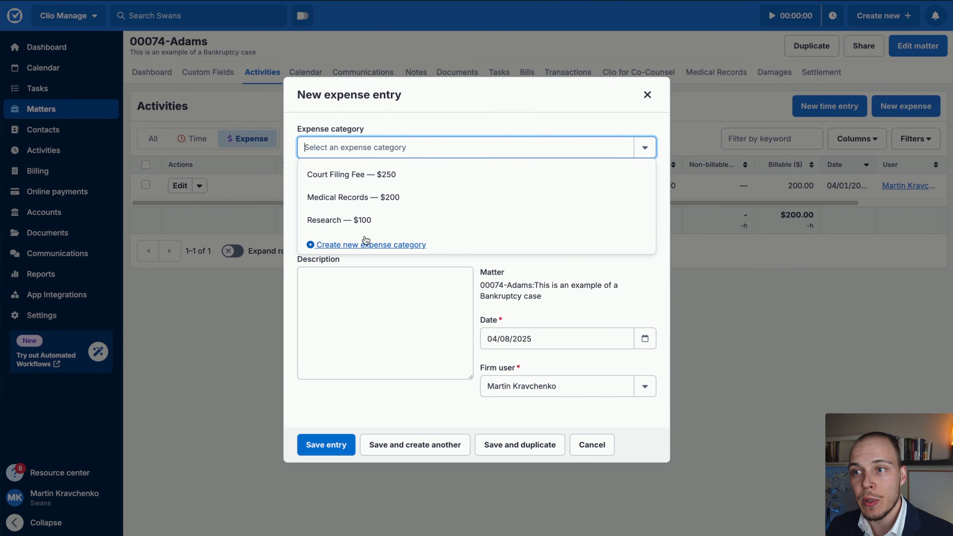
{"action": "left_click", "coordinate": [422, 300]}
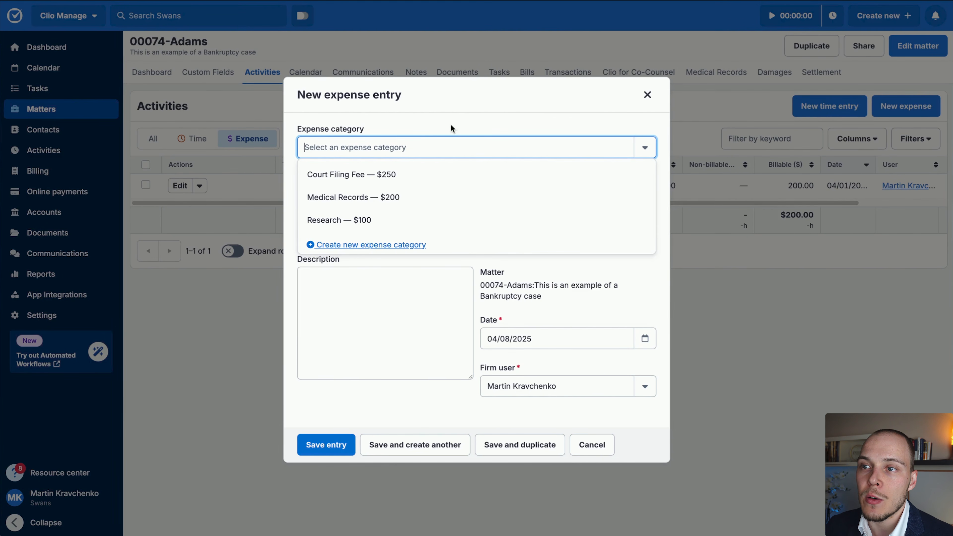
{"action": "left_click", "coordinate": [449, 142]}
{"action": "left_click", "coordinate": [345, 187]}
{"action": "left_click", "coordinate": [375, 165]}
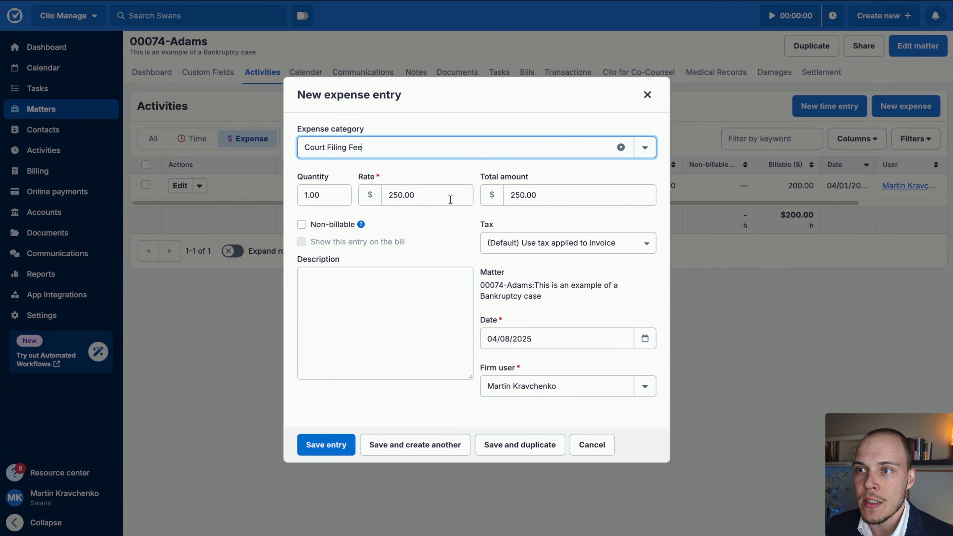
- Review the rate and the tax options of the new court filing expense
{"action": "left_click_drag", "start_coordinate": [421, 199], "coordinate": [363, 199]}
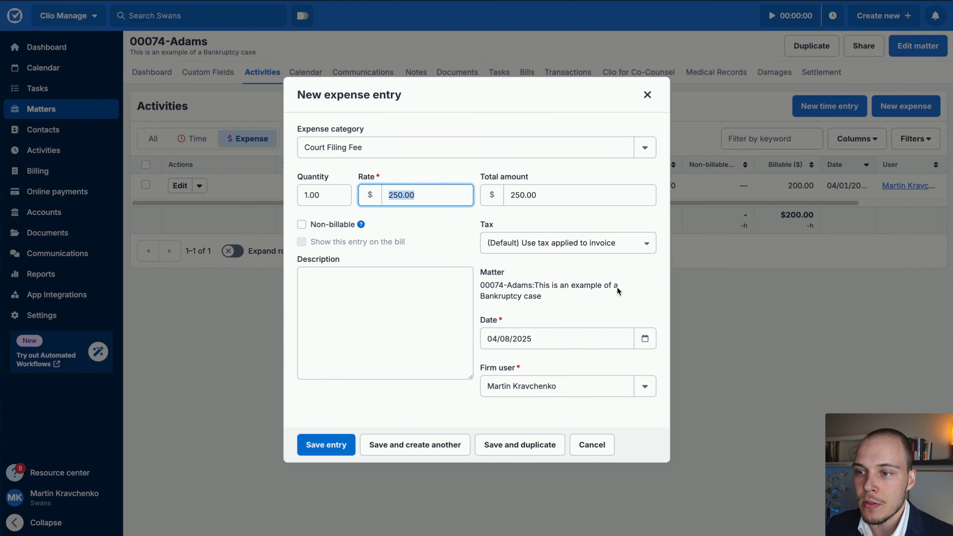
{"action": "left_click", "coordinate": [601, 244]}
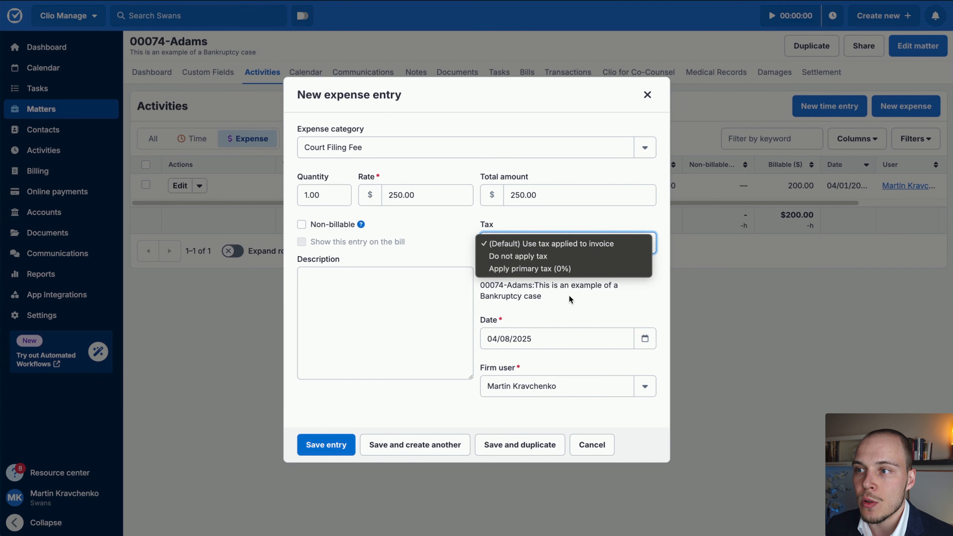
{"action": "left_click", "coordinate": [579, 291]}
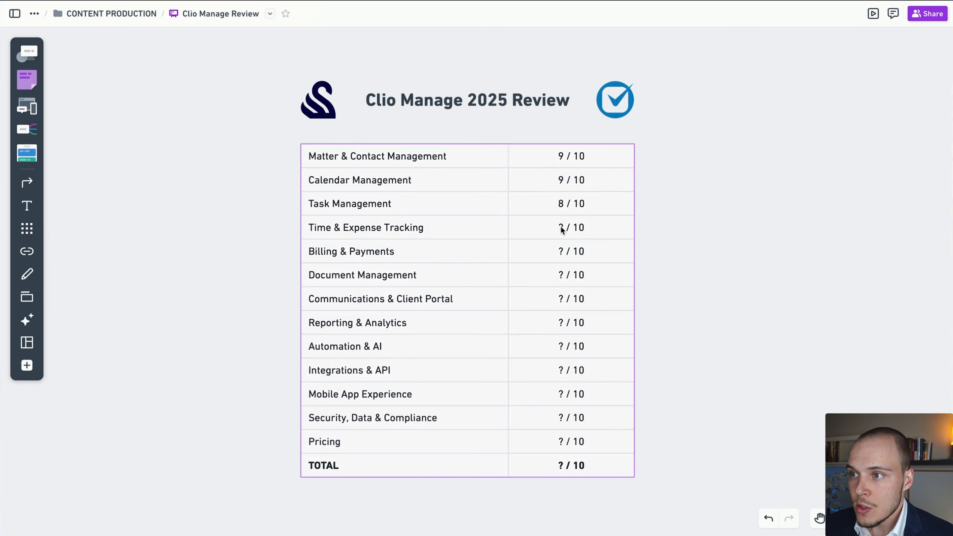
- In the Clio Manage Review table in Whimsical, score Time & Expense Tracking 9 / 10
{"action": "double_click", "coordinate": [562, 228]}
{"action": "key", "text": "BackSpace"}
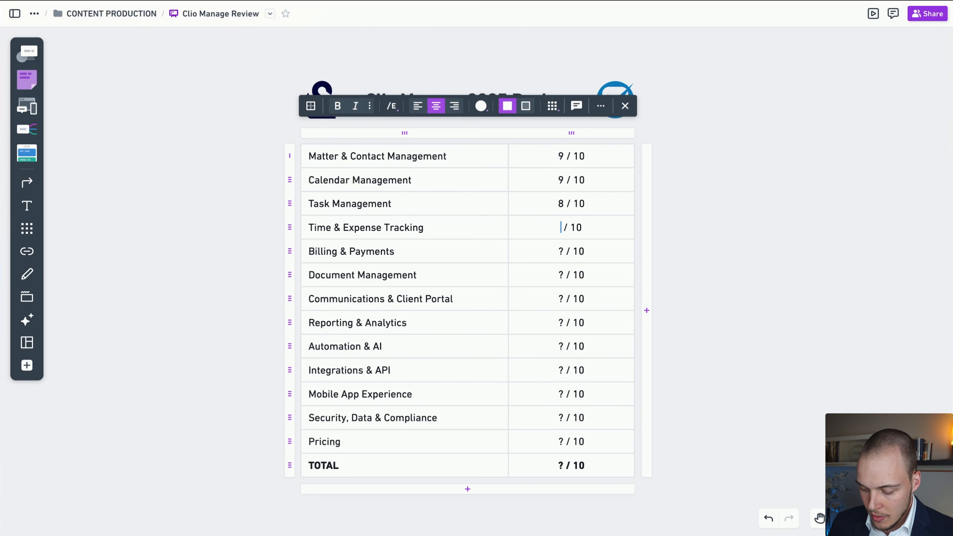
{"action": "type", "text": "9"}
{"action": "left_click", "coordinate": [718, 210]}
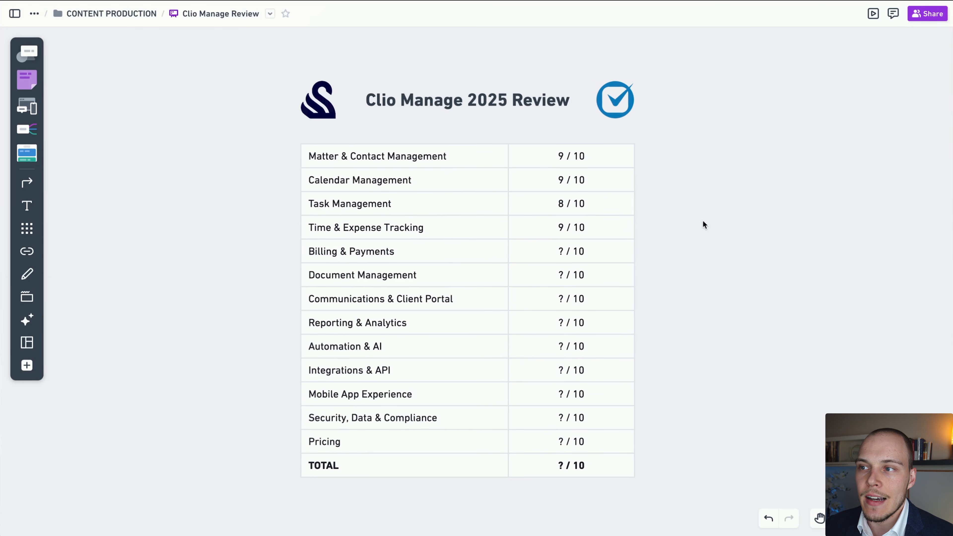
- Switch to Clio Manage, start a new trust request from the bankruptcy matter's financial overview, and cancel it
{"action": "mouse_move", "coordinate": [692, 328]}
{"action": "left_mouse_down"}
{"action": "mouse_move", "coordinate": [650, 183]}
{"action": "mouse_move", "coordinate": [419, 257]}
{"action": "left_mouse_up"}
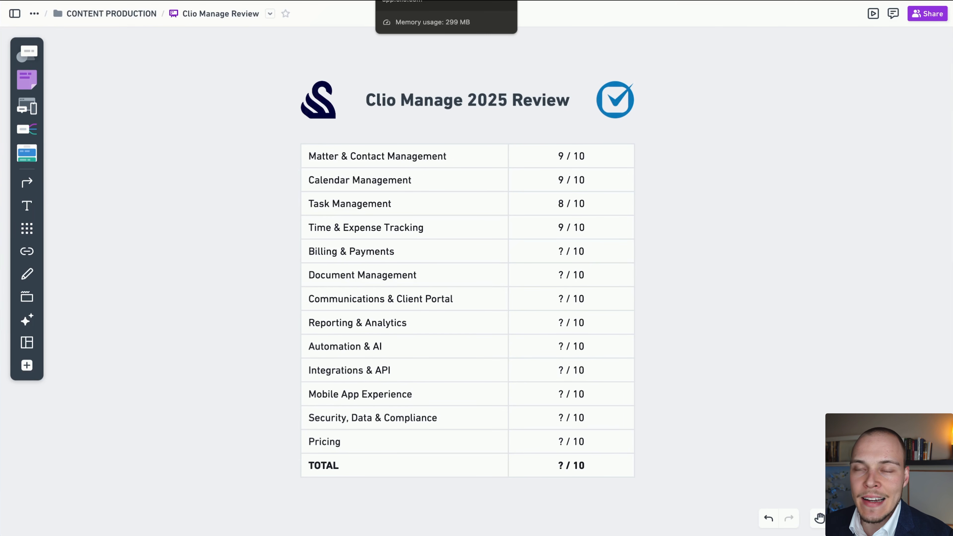
{"action": "left_click", "coordinate": [420, 0]}
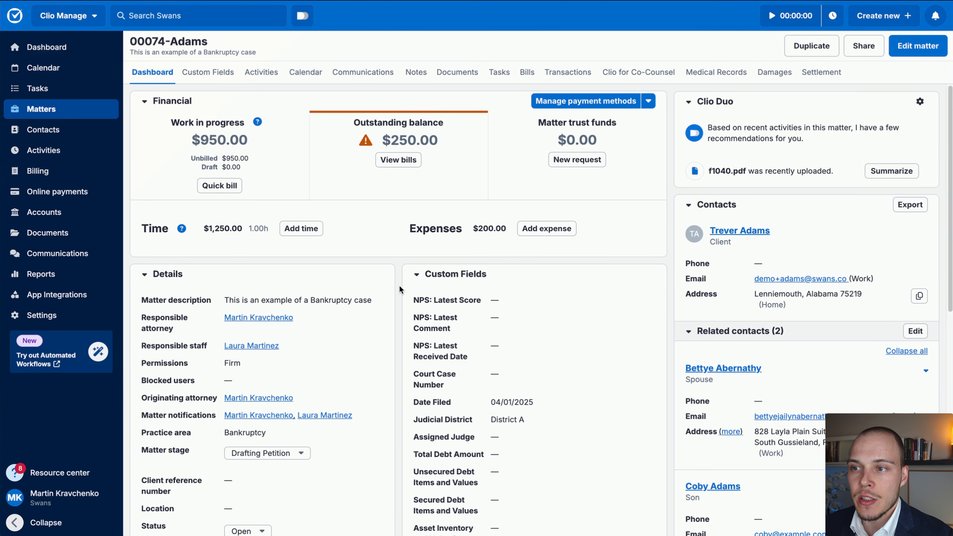
{"action": "mouse_move", "coordinate": [557, 368]}
{"action": "left_mouse_down"}
{"action": "mouse_move", "coordinate": [517, 118]}
{"action": "mouse_move", "coordinate": [309, 128]}
{"action": "mouse_move", "coordinate": [276, 147]}
{"action": "mouse_move", "coordinate": [160, 79]}
{"action": "mouse_move", "coordinate": [394, 168]}
{"action": "mouse_move", "coordinate": [219, 188]}
{"action": "mouse_move", "coordinate": [314, 110]}
{"action": "mouse_move", "coordinate": [204, 178]}
{"action": "mouse_move", "coordinate": [255, 170]}
{"action": "mouse_move", "coordinate": [238, 145]}
{"action": "mouse_move", "coordinate": [247, 175]}
{"action": "mouse_move", "coordinate": [277, 176]}
{"action": "mouse_move", "coordinate": [398, 131]}
{"action": "mouse_move", "coordinate": [563, 176]}
{"action": "mouse_move", "coordinate": [580, 133]}
{"action": "mouse_move", "coordinate": [597, 197]}
{"action": "mouse_move", "coordinate": [585, 185]}
{"action": "mouse_move", "coordinate": [565, 193]}
{"action": "left_mouse_up"}
{"action": "left_click", "coordinate": [578, 160]}
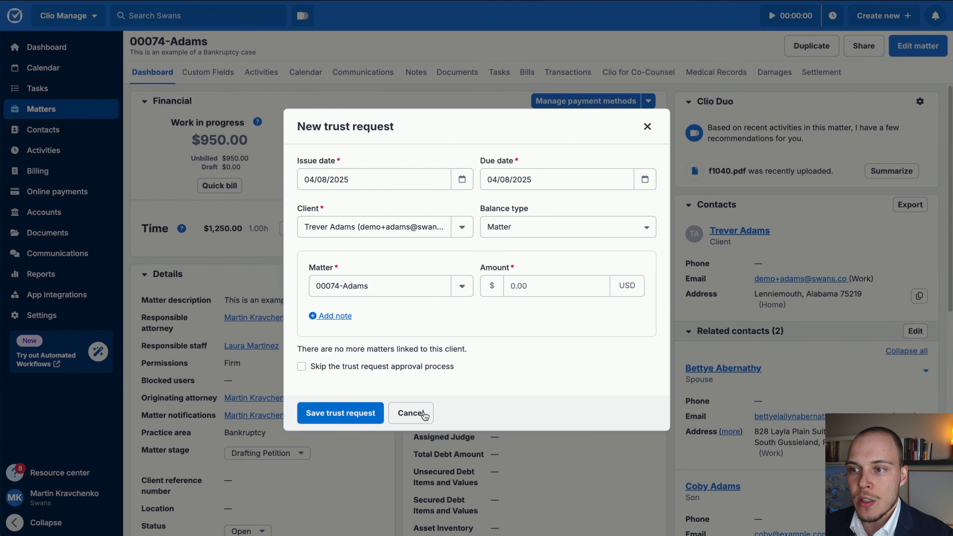
{"action": "left_click_drag", "start_coordinate": [562, 401], "coordinate": [430, 400]}
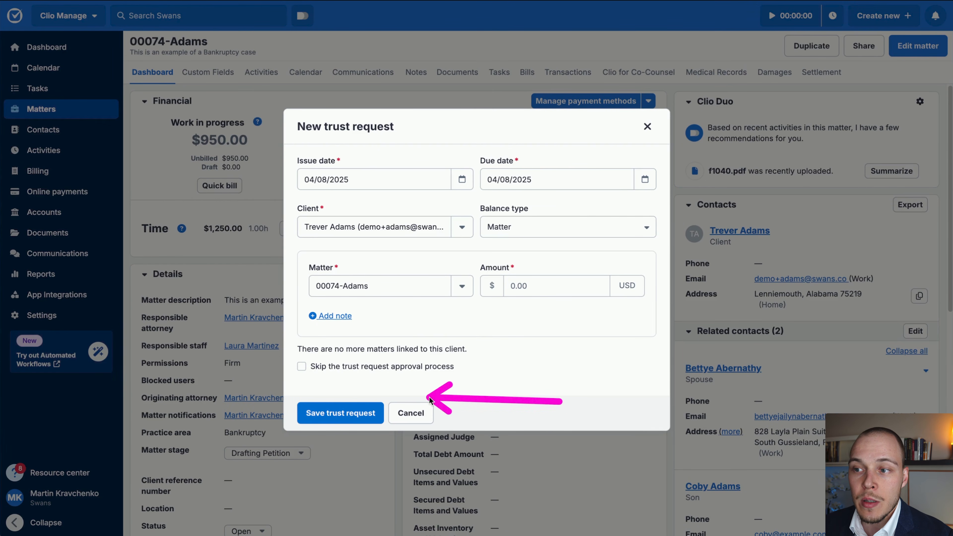
{"action": "left_click", "coordinate": [422, 421]}
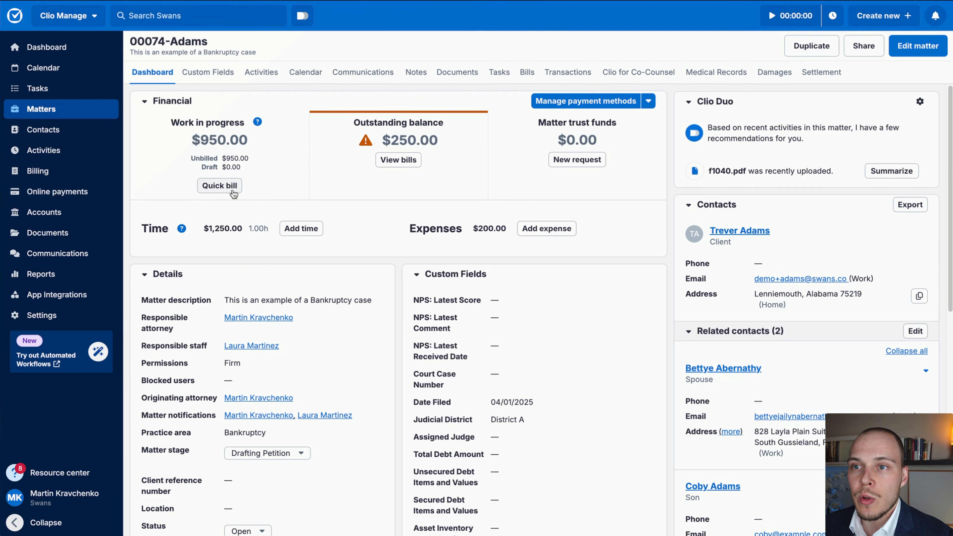
- Open a quick bill for the bankruptcy matter, review its time and expense entries, and return to the matter without generating it
{"action": "left_click", "coordinate": [219, 185]}
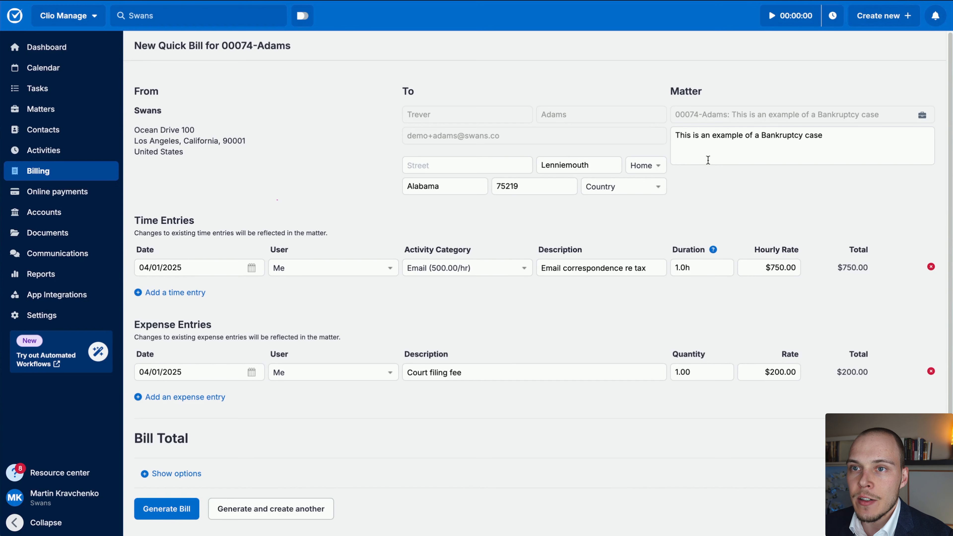
{"action": "scroll", "coordinate": [578, 174], "scroll_direction": "down", "scroll_amount": 1}
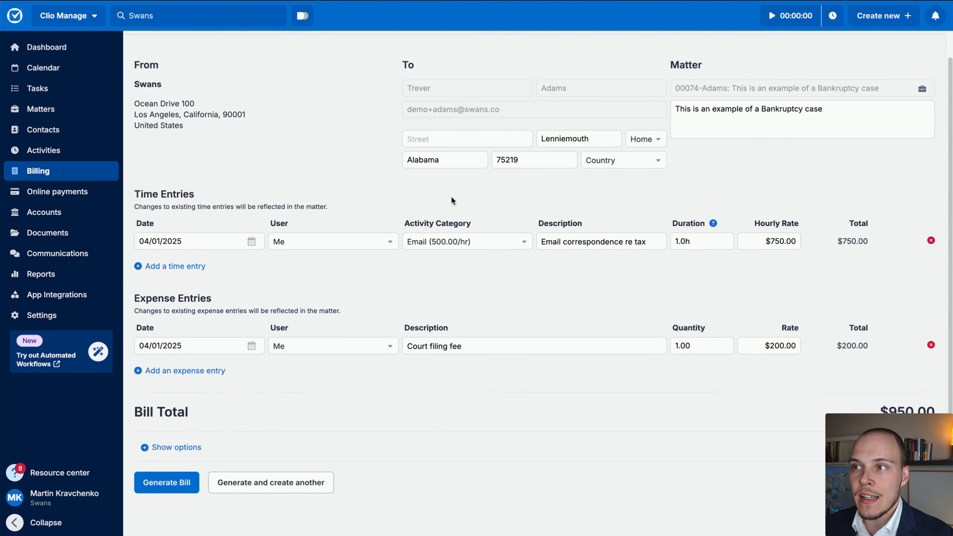
{"action": "key", "text": "alt+Left"}
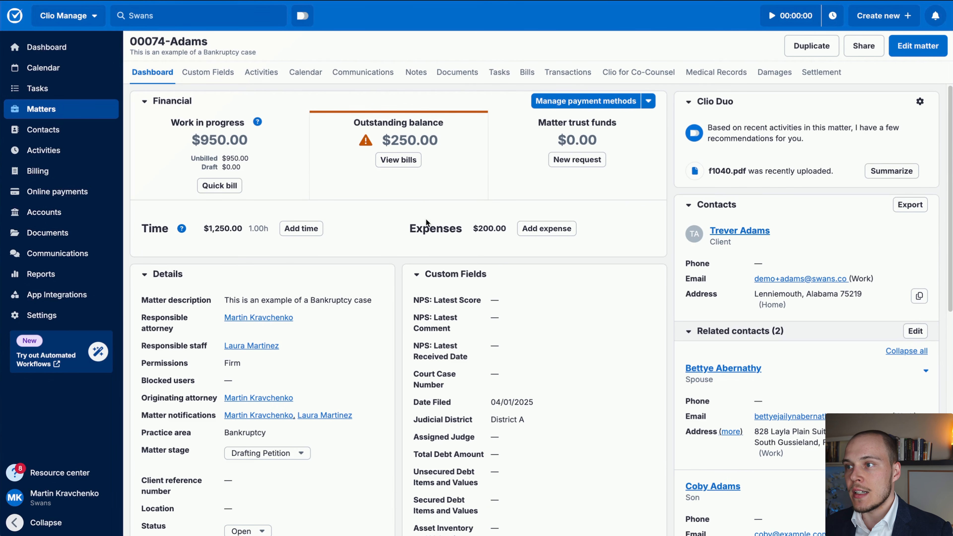
- Open the firm-wide billing list and examine the statuses, due dates and balances of all bills
{"action": "left_click", "coordinate": [64, 173]}
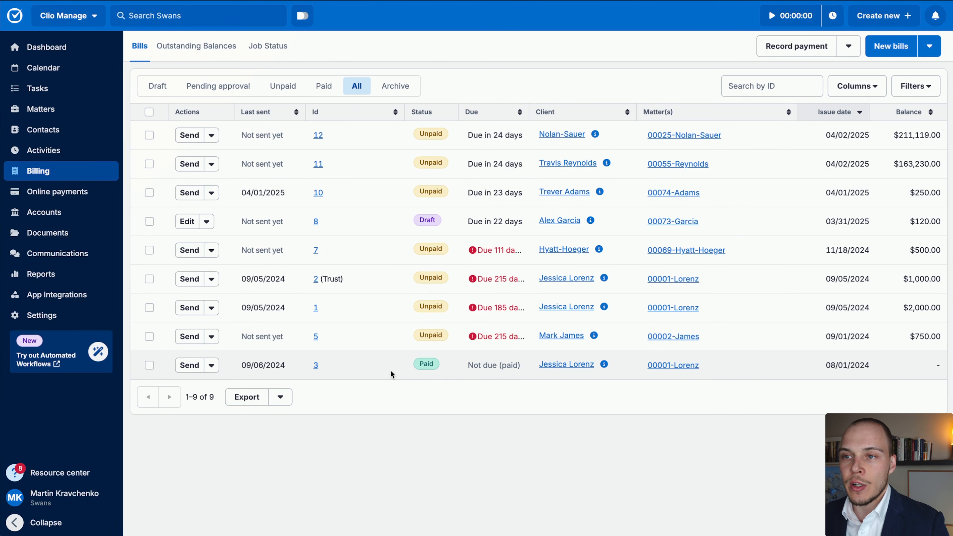
{"action": "mouse_move", "coordinate": [315, 414]}
{"action": "left_mouse_down"}
{"action": "mouse_move", "coordinate": [277, 100]}
{"action": "mouse_move", "coordinate": [165, 102]}
{"action": "mouse_move", "coordinate": [226, 90]}
{"action": "mouse_move", "coordinate": [383, 96]}
{"action": "mouse_move", "coordinate": [365, 105]}
{"action": "mouse_move", "coordinate": [362, 233]}
{"action": "mouse_move", "coordinate": [585, 293]}
{"action": "left_mouse_up"}
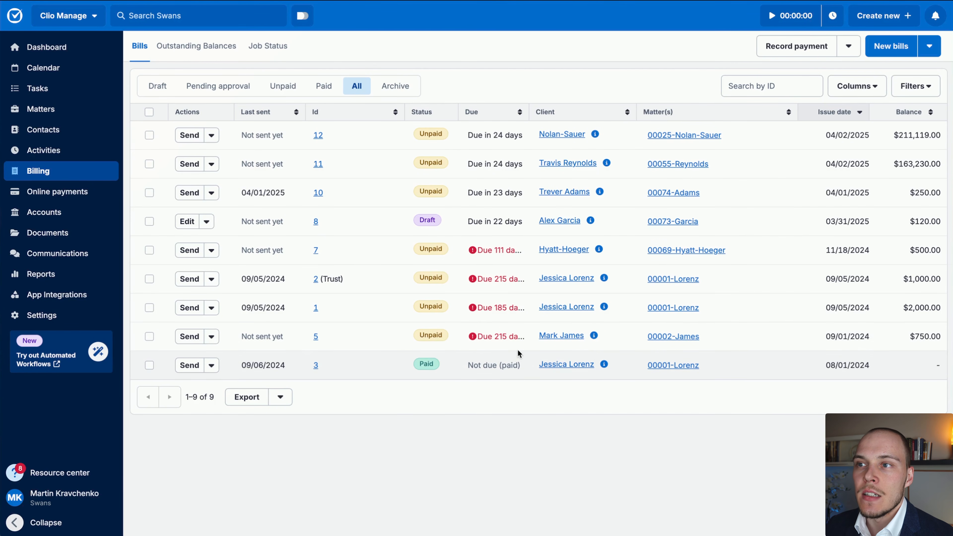
{"action": "mouse_move", "coordinate": [470, 422]}
{"action": "left_mouse_down"}
{"action": "mouse_move", "coordinate": [516, 178]}
{"action": "mouse_move", "coordinate": [602, 329]}
{"action": "mouse_move", "coordinate": [803, 383]}
{"action": "mouse_move", "coordinate": [736, 333]}
{"action": "left_mouse_up"}
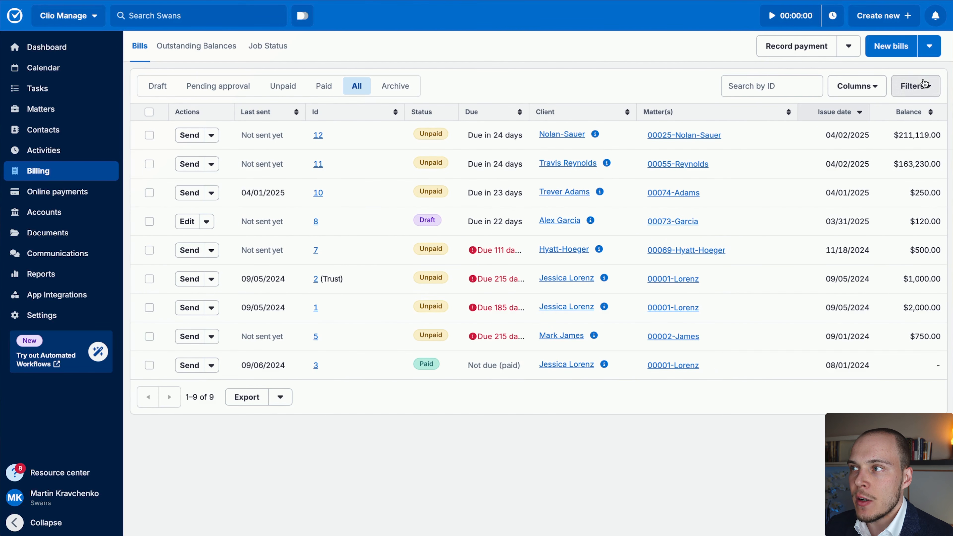
- Review the filter and column options of the bills list, check the clients' outstanding balances, and return to the bills
{"action": "left_click", "coordinate": [916, 86]}
{"action": "scroll", "coordinate": [840, 375], "scroll_direction": "down", "scroll_amount": 2}
{"action": "scroll", "coordinate": [839, 374], "scroll_direction": "up", "scroll_amount": 3}
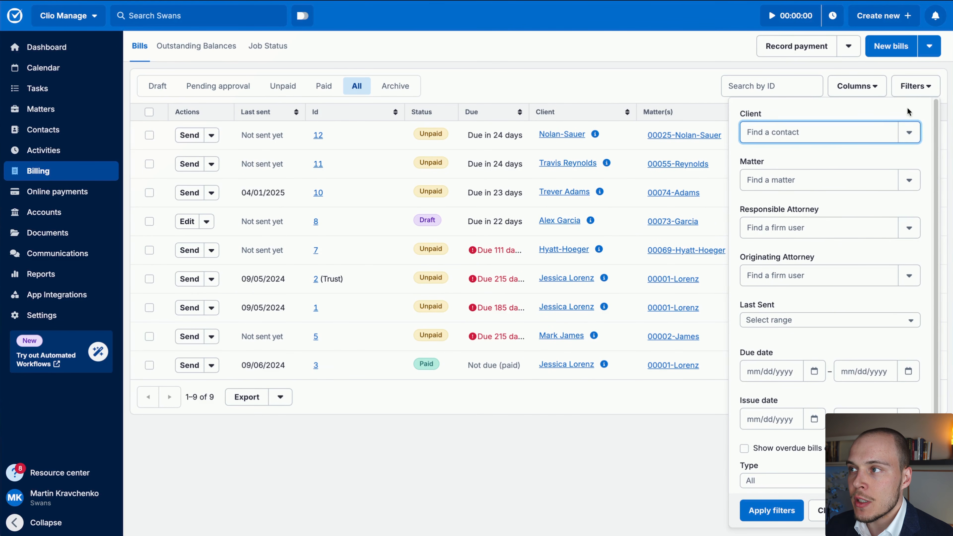
{"action": "left_click", "coordinate": [916, 85]}
{"action": "left_click", "coordinate": [858, 86]}
{"action": "left_click", "coordinate": [857, 86]}
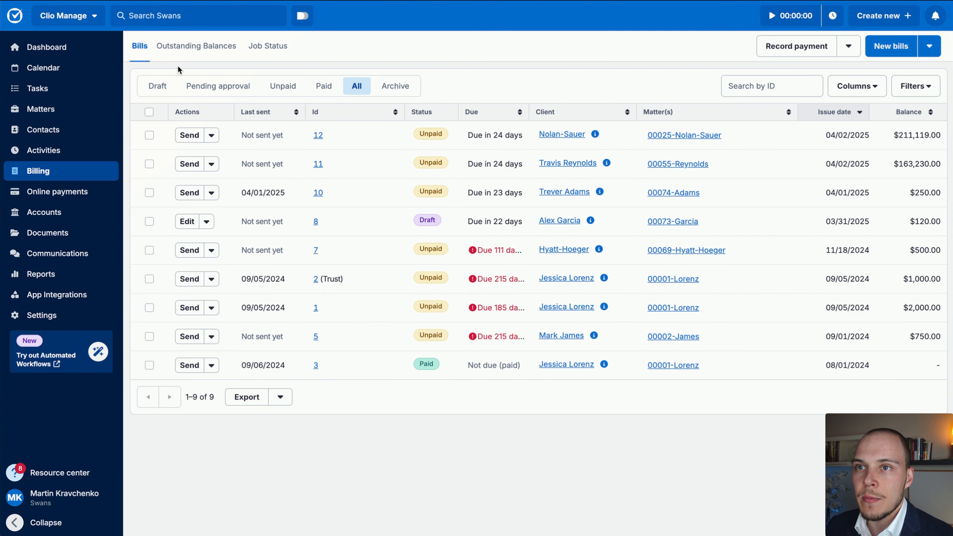
{"action": "left_click", "coordinate": [190, 46]}
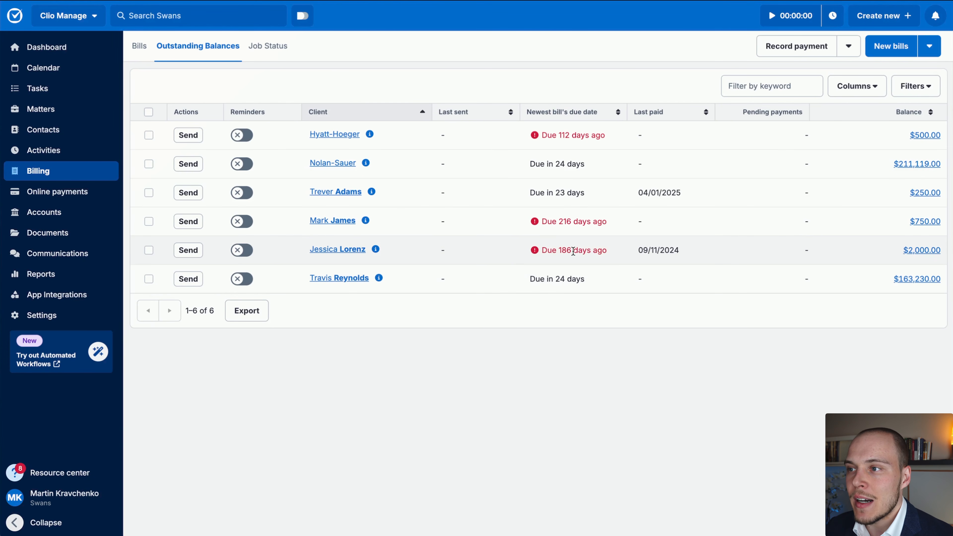
{"action": "key", "text": "Escape"}
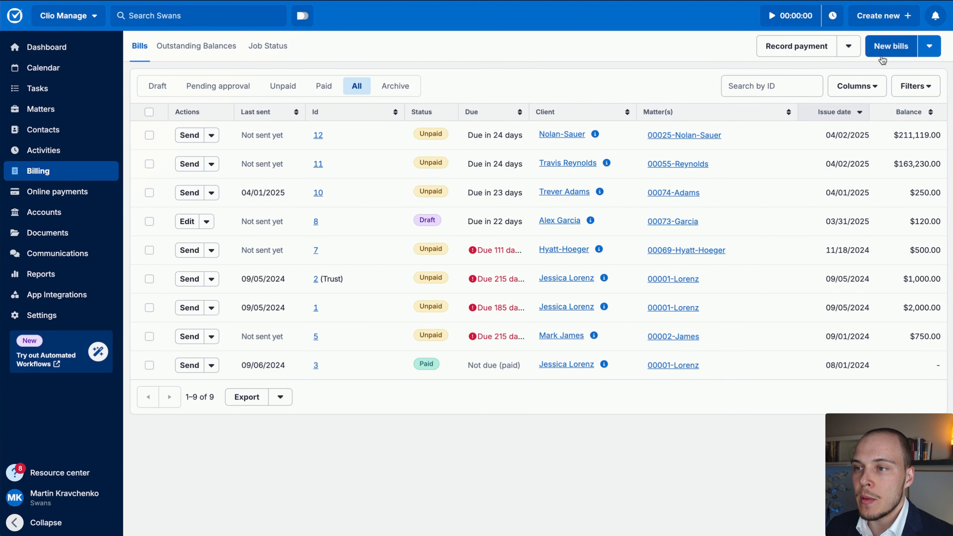
- Start generating new bills, review the list of billable clients, and select all of them
{"action": "left_click", "coordinate": [883, 57]}
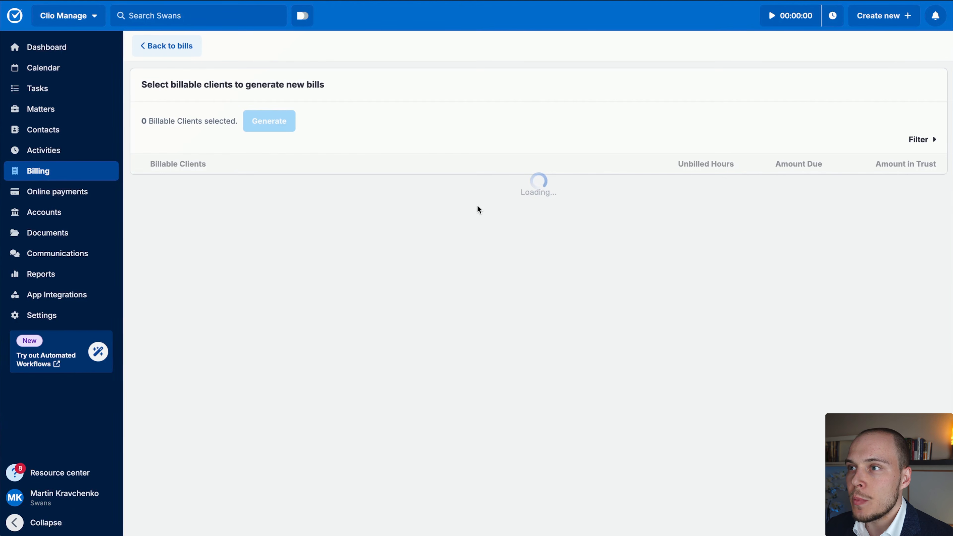
{"action": "scroll", "coordinate": [210, 240], "scroll_direction": "down", "scroll_amount": 8}
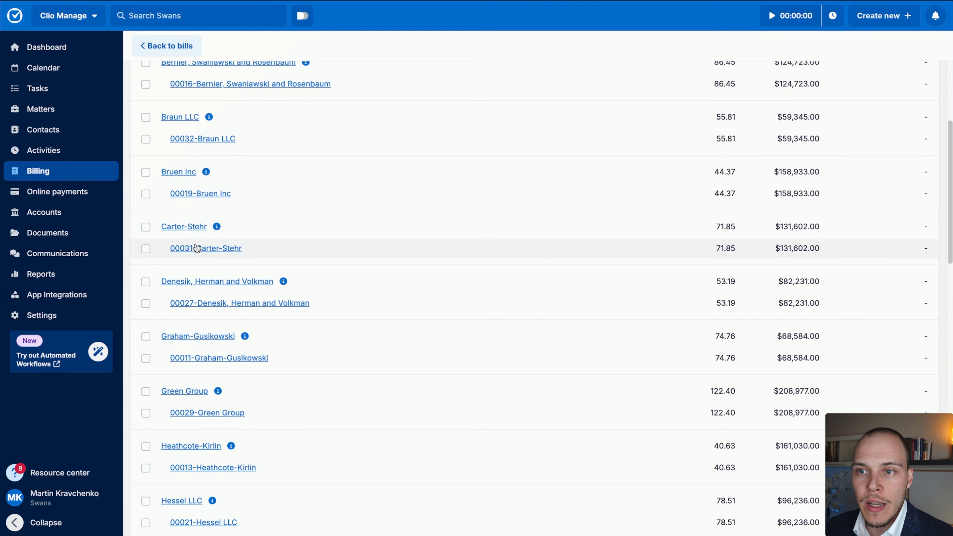
{"action": "scroll", "coordinate": [232, 236], "scroll_direction": "down", "scroll_amount": 9}
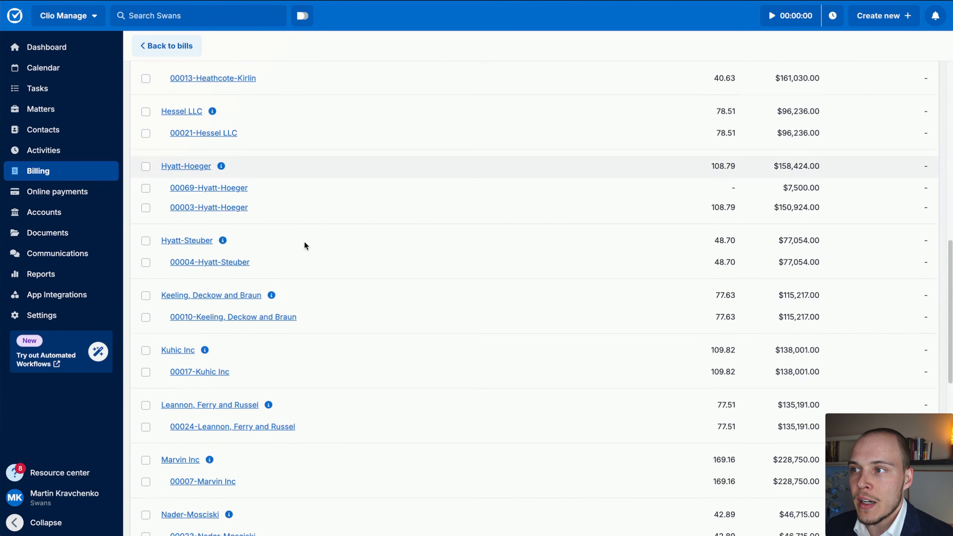
{"action": "scroll", "coordinate": [327, 286], "scroll_direction": "down", "scroll_amount": 12}
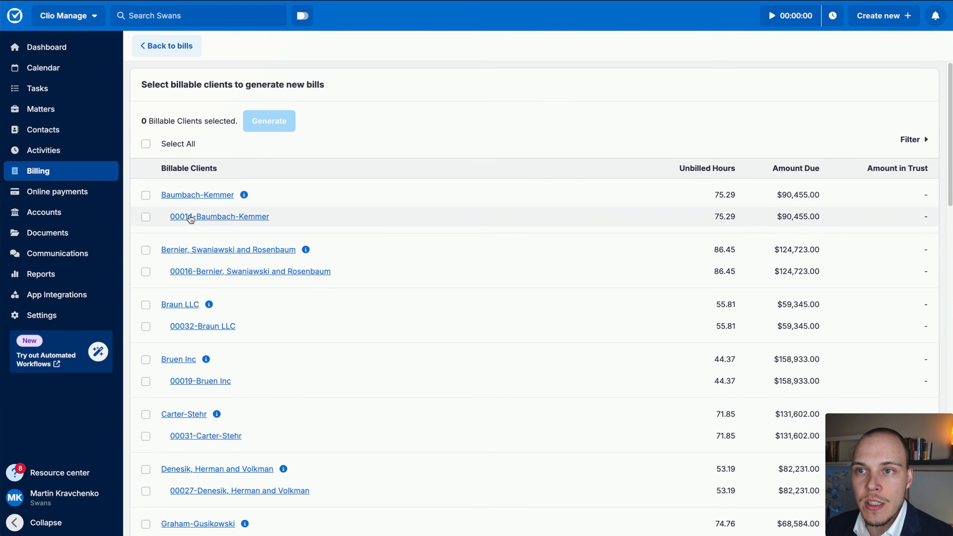
{"action": "left_click", "coordinate": [146, 144]}
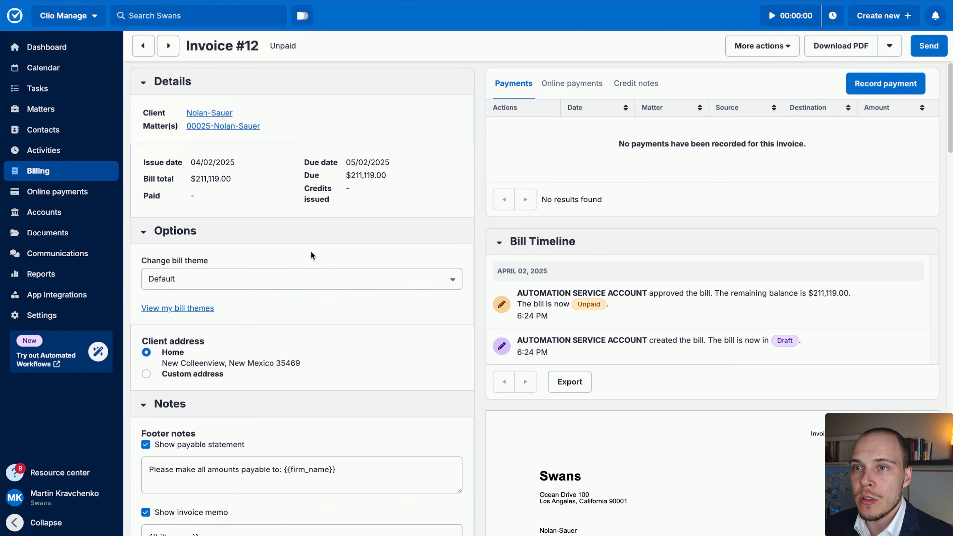
- Review invoice #12's bill theme, client address, footer and payment notes, invoice preview and bill timeline
{"action": "scroll", "coordinate": [251, 269], "scroll_direction": "down", "scroll_amount": 1}
{"action": "left_click", "coordinate": [275, 255]}
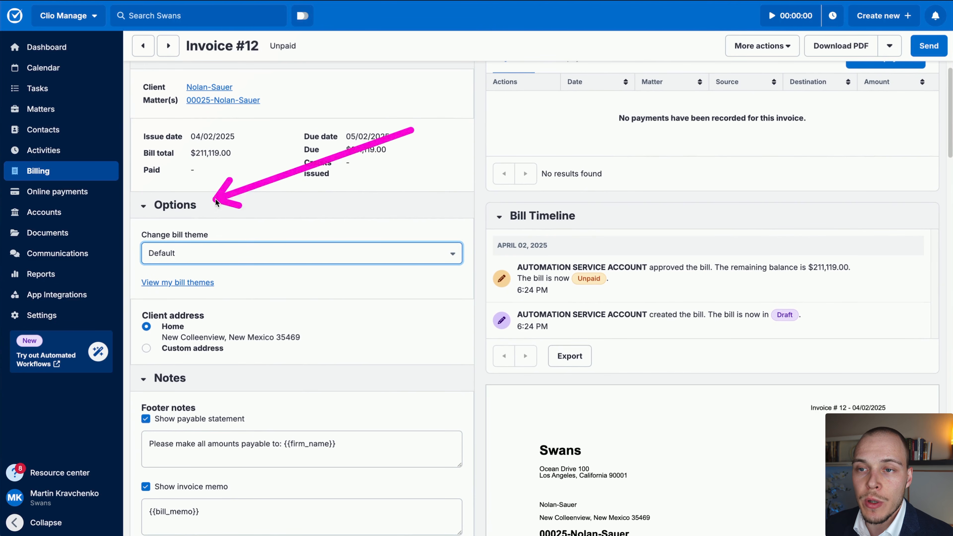
{"action": "scroll", "coordinate": [320, 213], "scroll_direction": "up", "scroll_amount": 1}
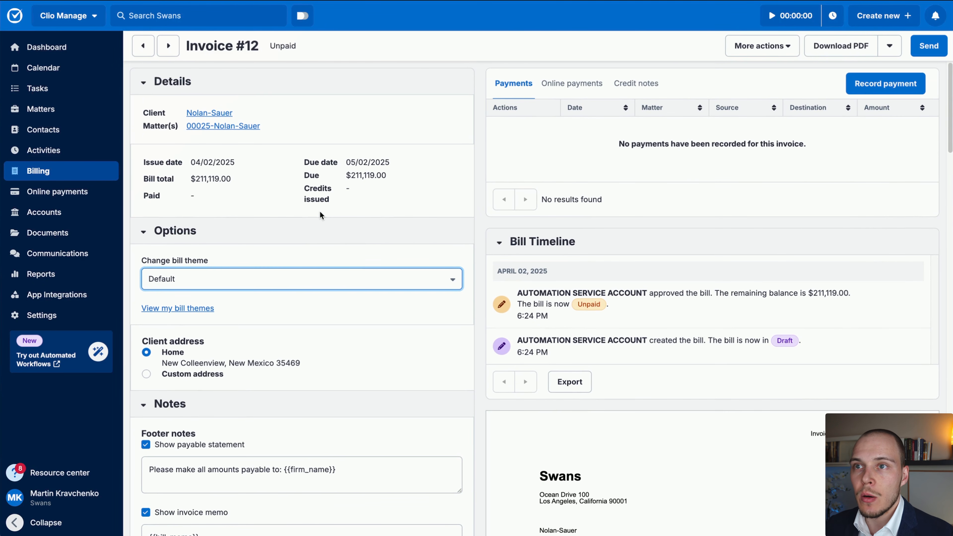
{"action": "scroll", "coordinate": [314, 218], "scroll_direction": "down", "scroll_amount": 2}
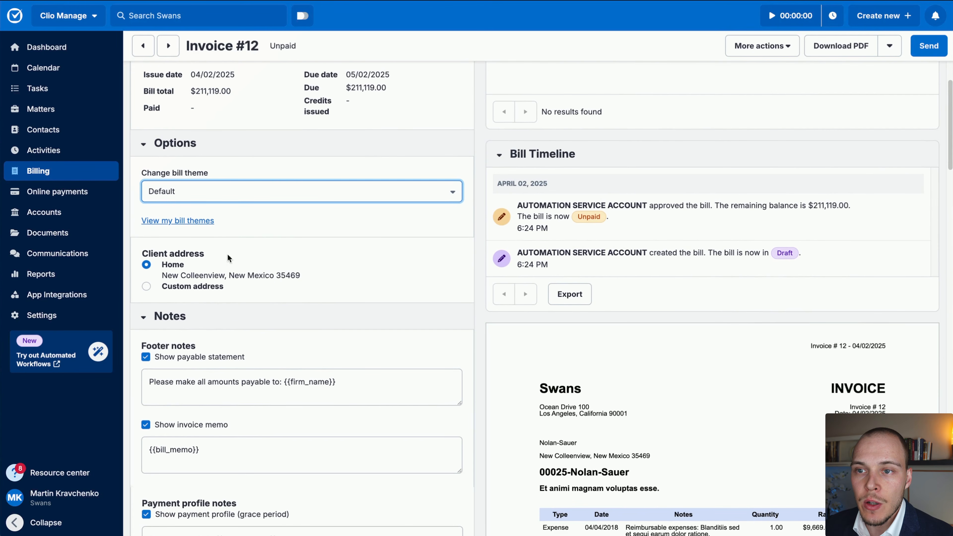
{"action": "scroll", "coordinate": [229, 270], "scroll_direction": "down", "scroll_amount": 4}
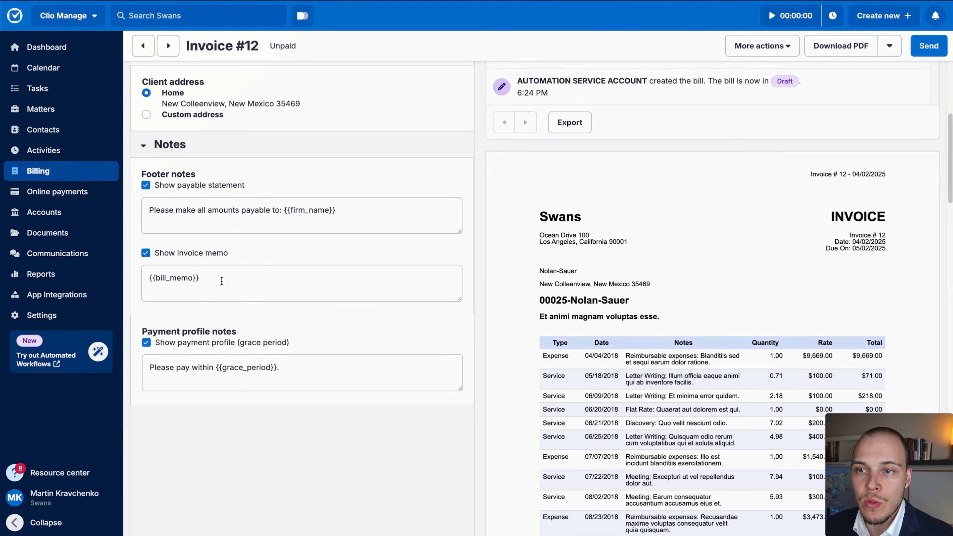
{"action": "scroll", "coordinate": [346, 346], "scroll_direction": "up", "scroll_amount": 1}
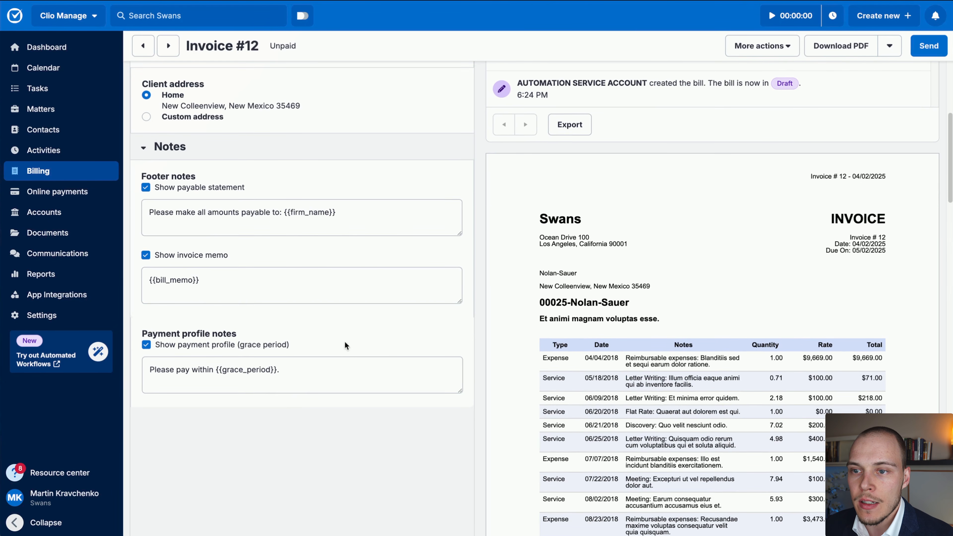
{"action": "scroll", "coordinate": [234, 337], "scroll_direction": "up", "scroll_amount": 7}
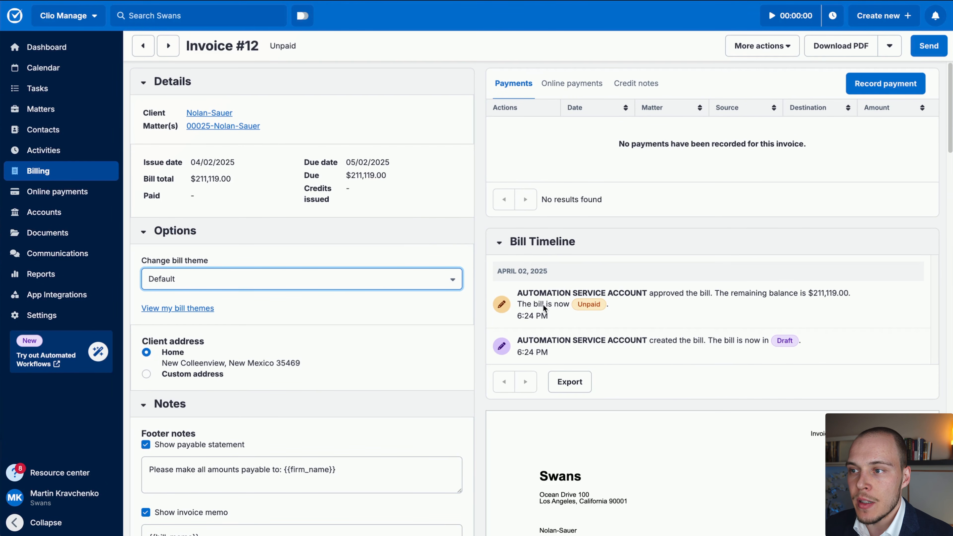
- Review the download formats and additional actions offered for invoice #12
{"action": "left_click", "coordinate": [888, 53]}
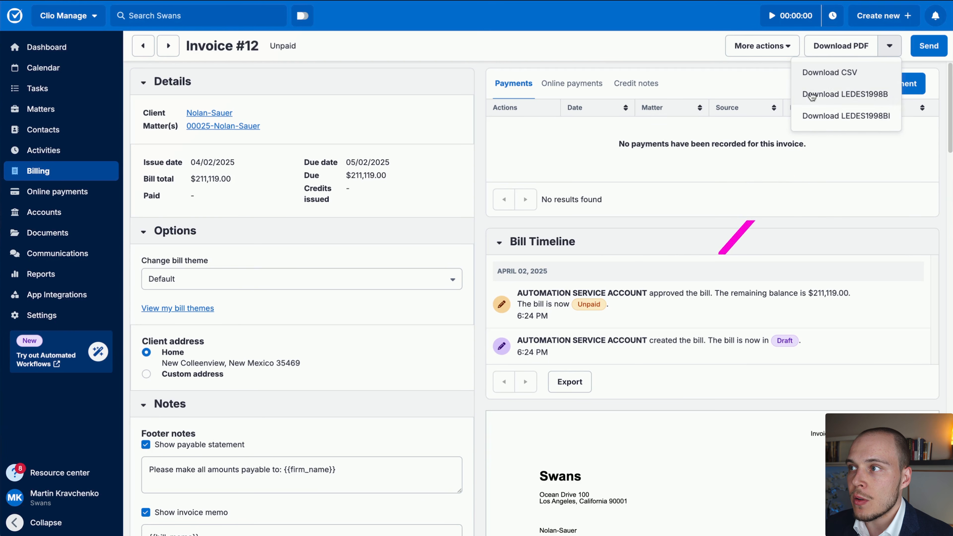
{"action": "left_click", "coordinate": [774, 48]}
{"action": "left_click", "coordinate": [773, 48]}
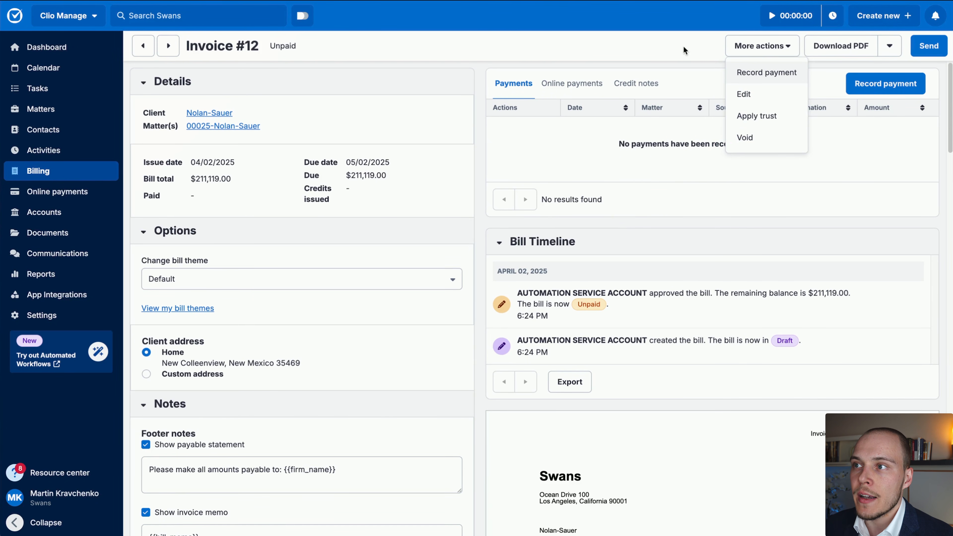
{"action": "left_click", "coordinate": [678, 68]}
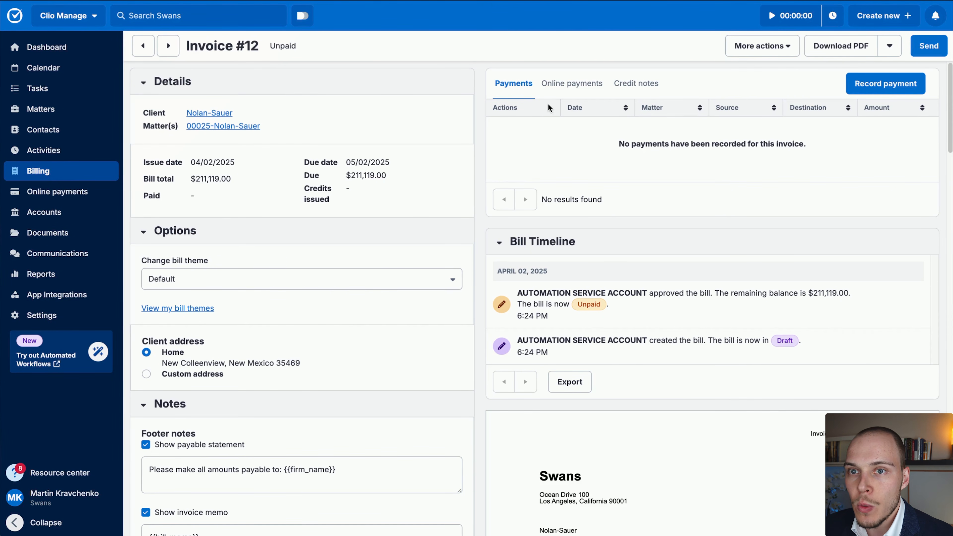
- Start recording a payment for invoice #12, review the payment source and deposit account choices, and cancel it
{"action": "left_click", "coordinate": [885, 85]}
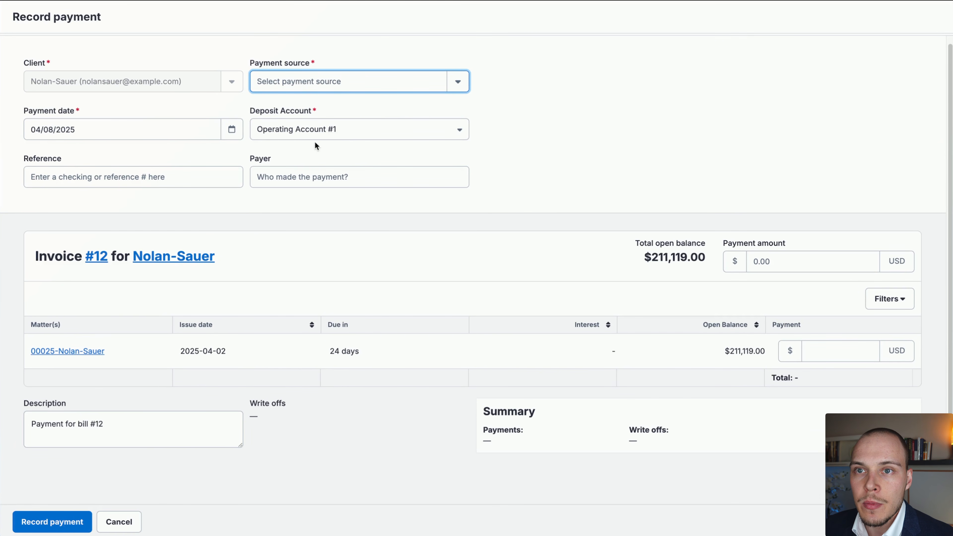
{"action": "left_click", "coordinate": [459, 89]}
{"action": "left_click", "coordinate": [643, 117]}
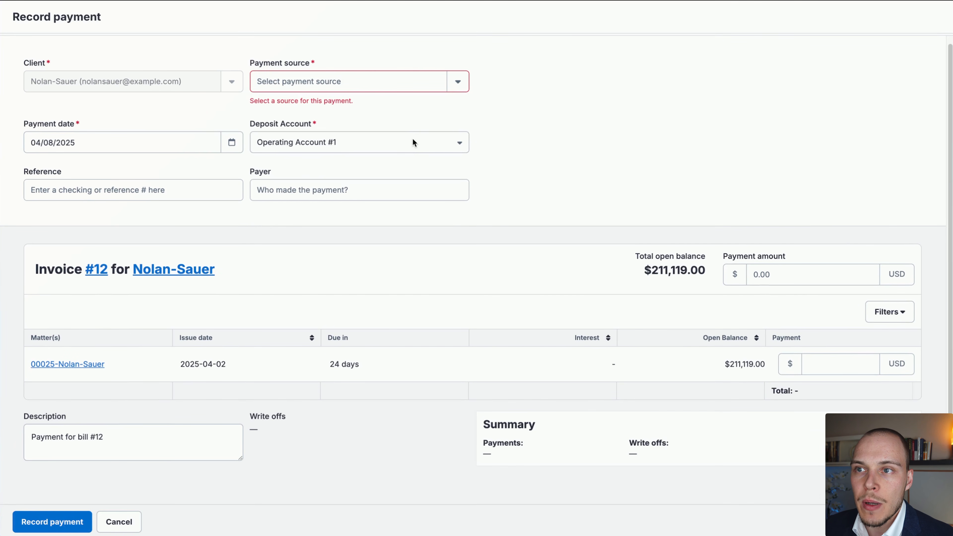
{"action": "left_click", "coordinate": [412, 139]}
{"action": "left_click", "coordinate": [610, 145]}
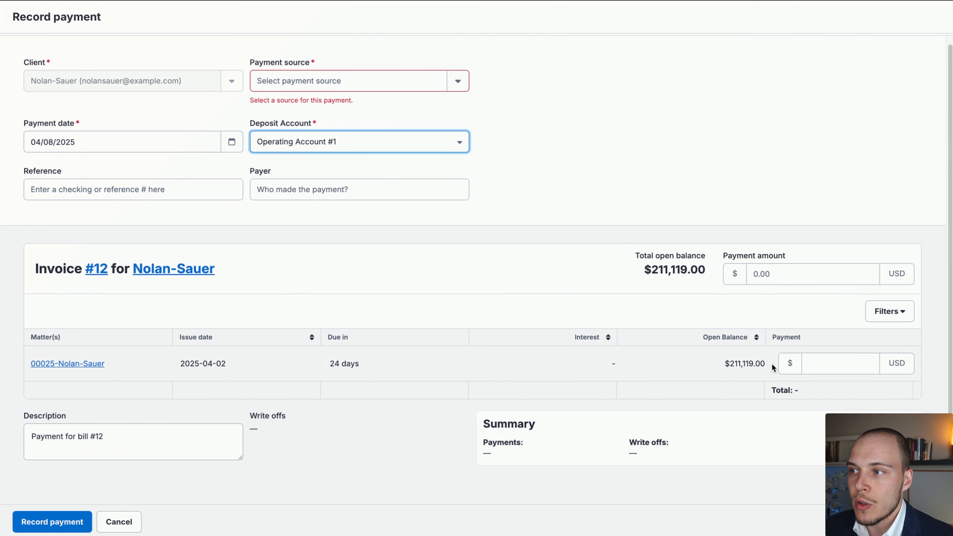
{"action": "left_click", "coordinate": [120, 522]}
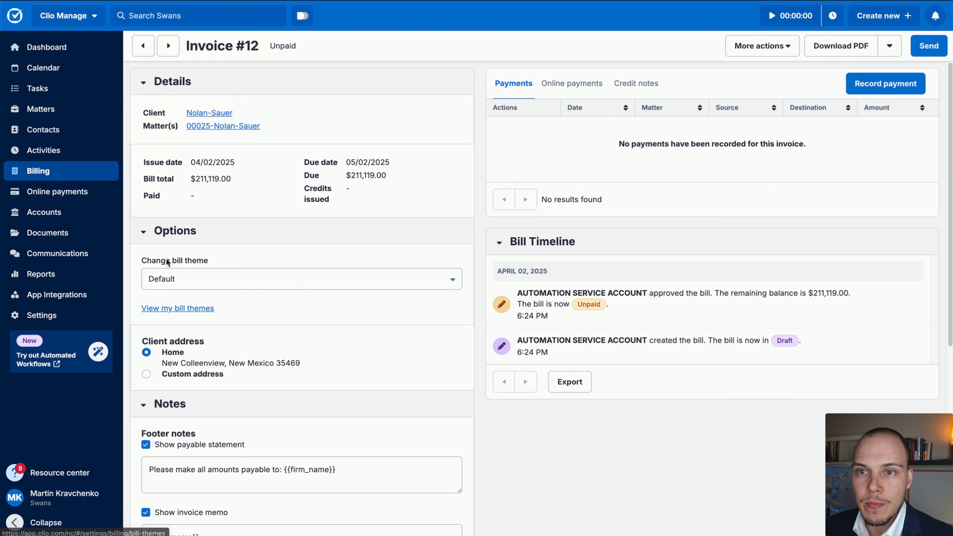
- Open the firm's bank accounts and view the transactions of Operating Account #1
{"action": "left_click", "coordinate": [72, 217]}
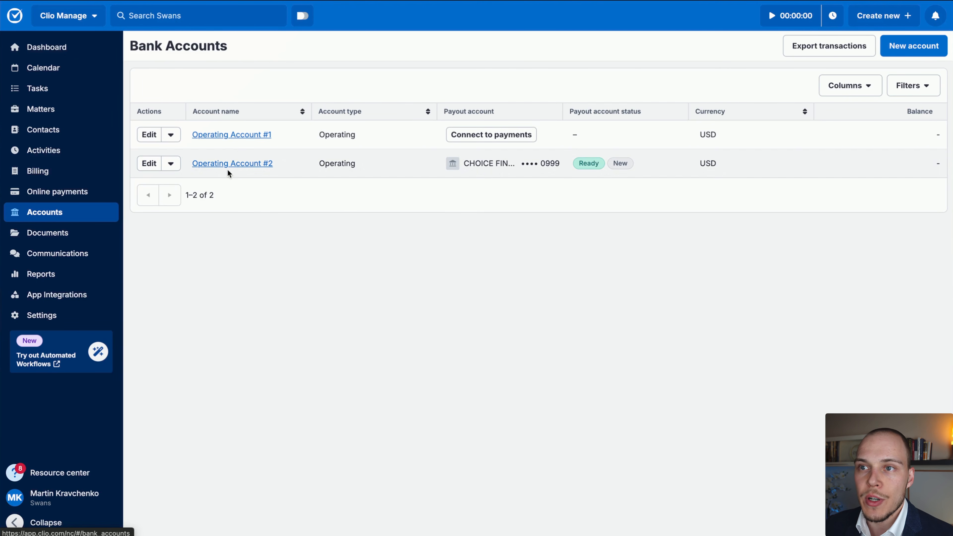
{"action": "left_click", "coordinate": [247, 136]}
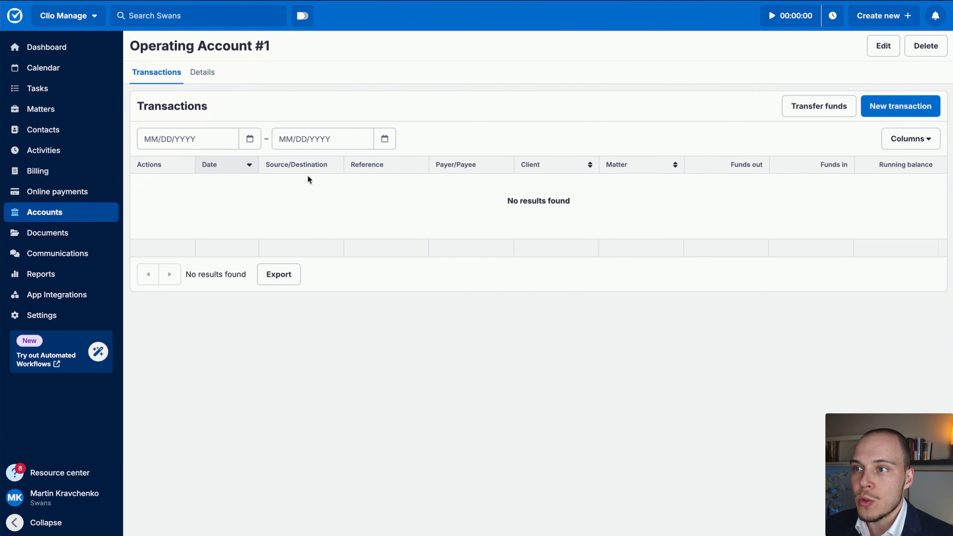
- View the transactions of Operating Account #2 and return to the bank accounts list
{"action": "key", "text": "alt+Left"}
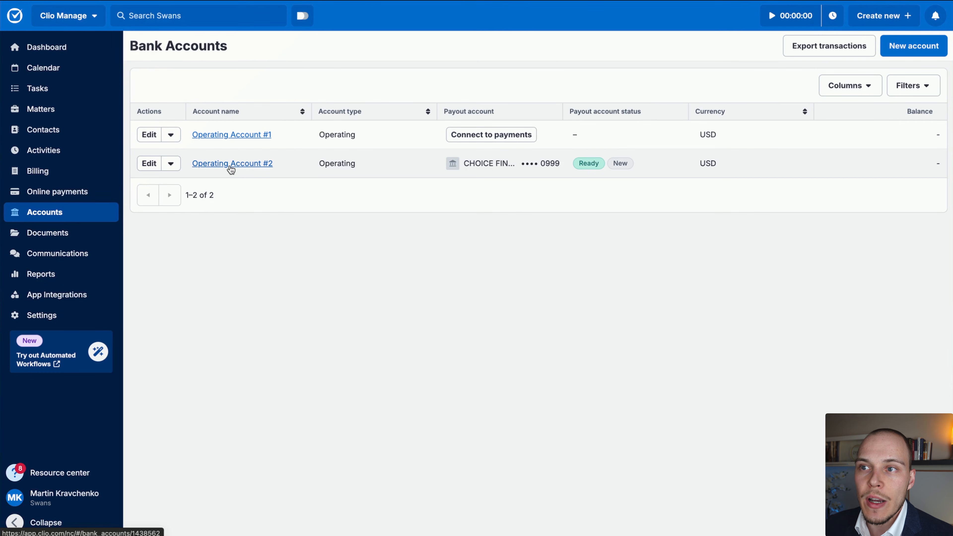
{"action": "left_click", "coordinate": [249, 166]}
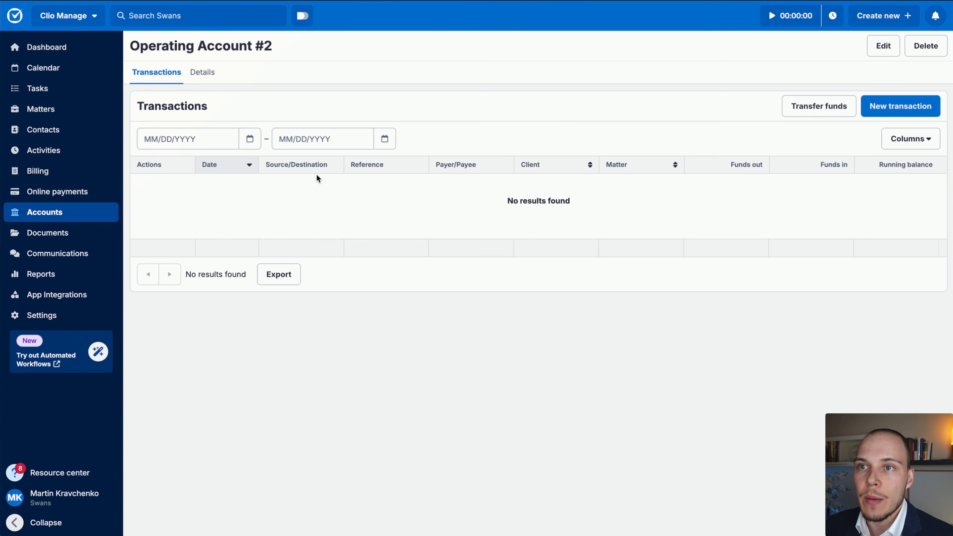
{"action": "key", "text": "alt+Left"}
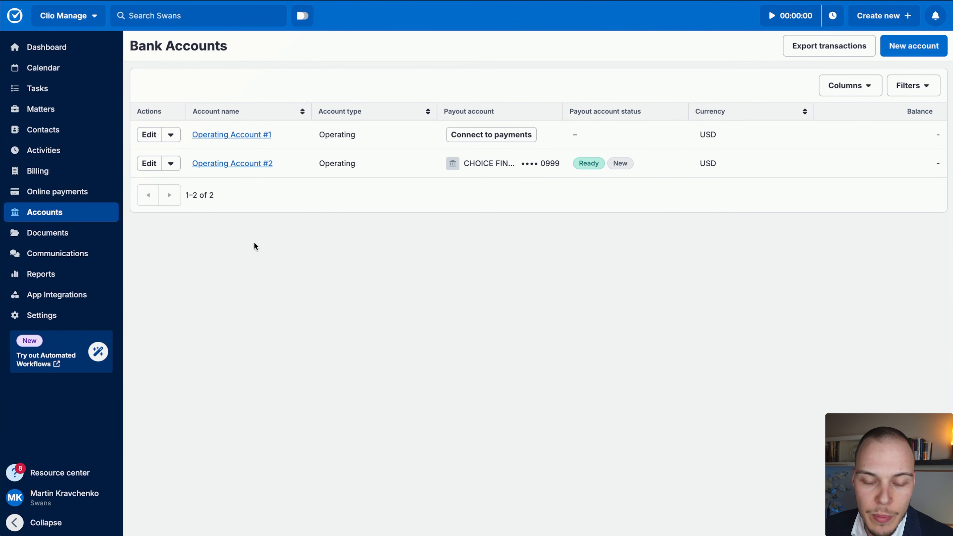
{"action": "mouse_move", "coordinate": [473, 285]}
{"action": "left_mouse_down"}
{"action": "mouse_move", "coordinate": [171, 194]}
{"action": "mouse_move", "coordinate": [91, 197]}
{"action": "mouse_move", "coordinate": [425, 166]}
{"action": "mouse_move", "coordinate": [274, 145]}
{"action": "mouse_move", "coordinate": [311, 187]}
{"action": "mouse_move", "coordinate": [420, 149]}
{"action": "mouse_move", "coordinate": [378, 212]}
{"action": "left_mouse_up"}
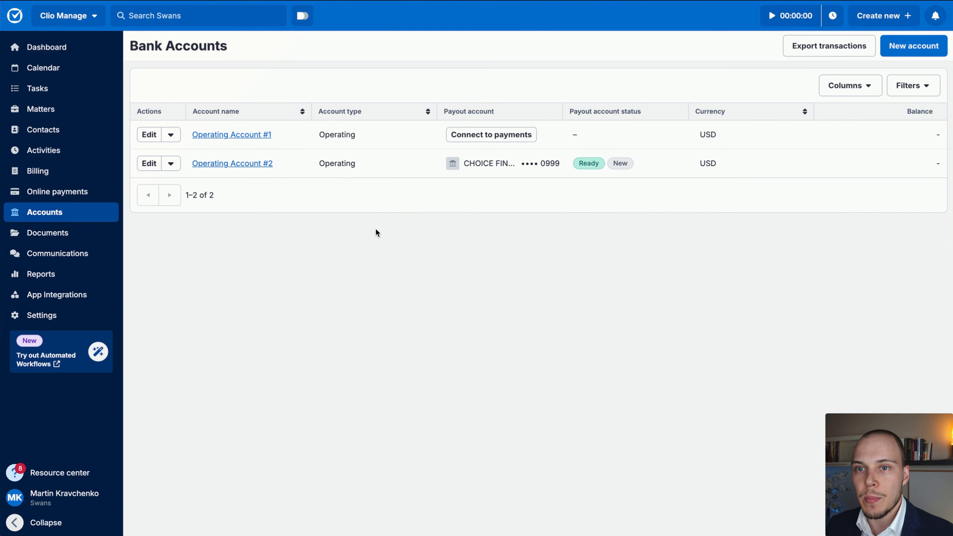
- Start a new payment plan in online payments, choosing a client contact and Operating Account #2 as the deposit bank account
{"action": "left_click", "coordinate": [95, 199]}
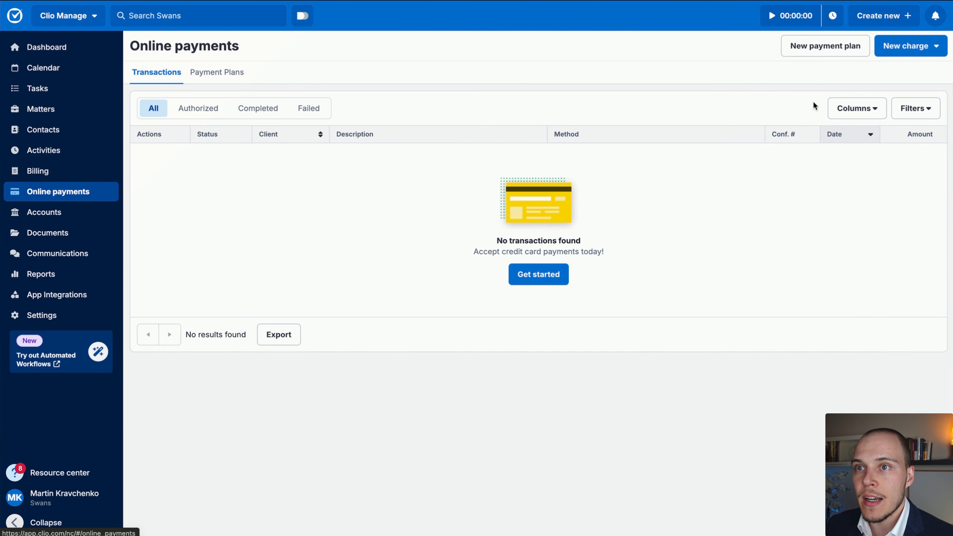
{"action": "left_click", "coordinate": [828, 47]}
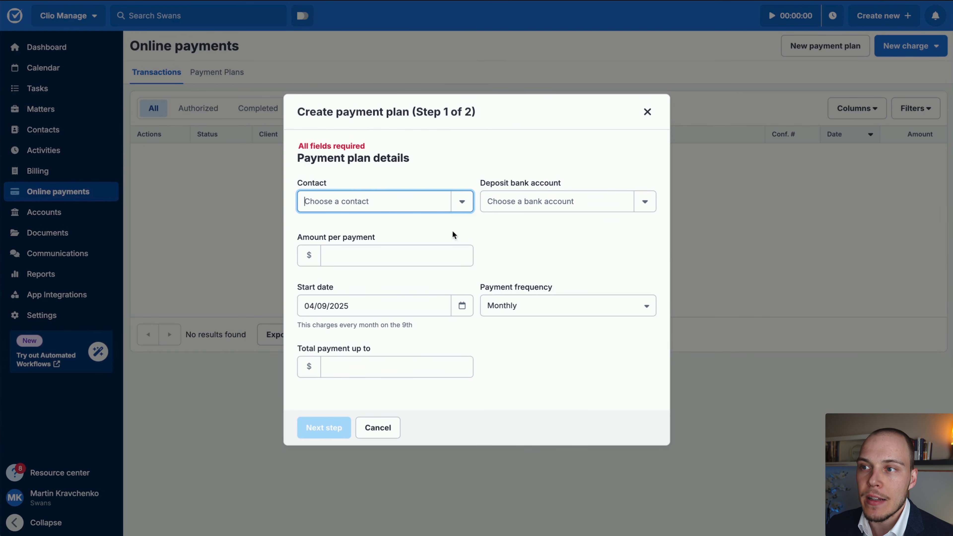
{"action": "left_click", "coordinate": [461, 204]}
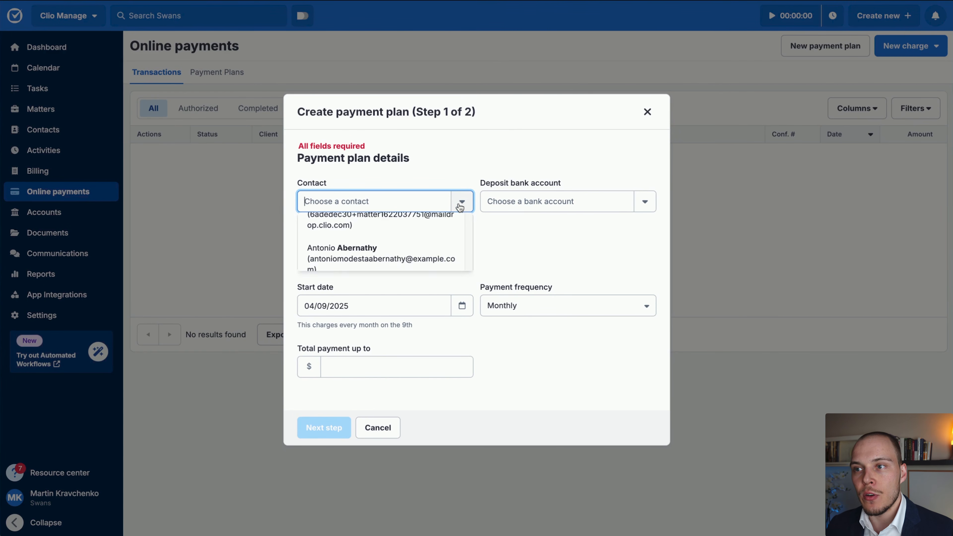
{"action": "scroll", "coordinate": [424, 258], "scroll_direction": "down", "scroll_amount": 2}
{"action": "scroll", "coordinate": [391, 294], "scroll_direction": "down", "scroll_amount": 1}
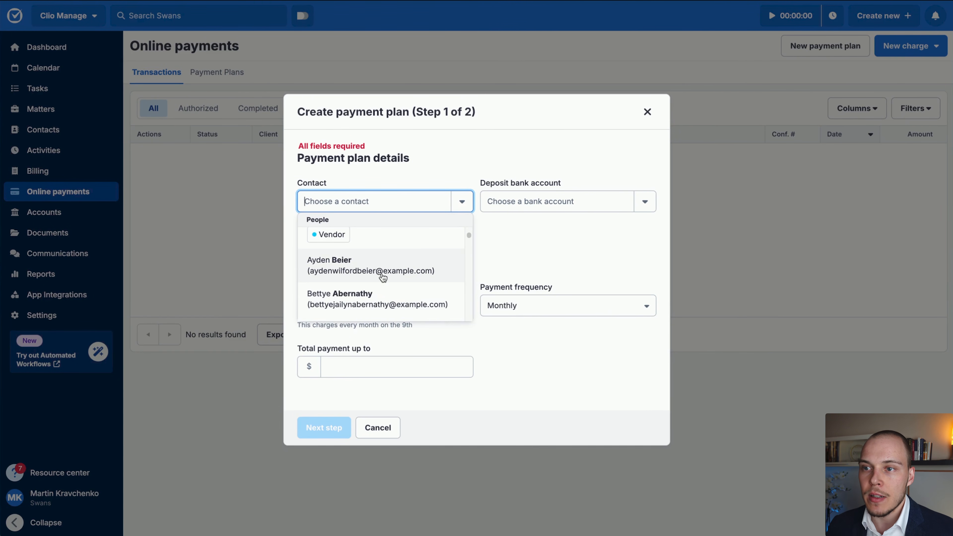
{"action": "left_click", "coordinate": [389, 270]}
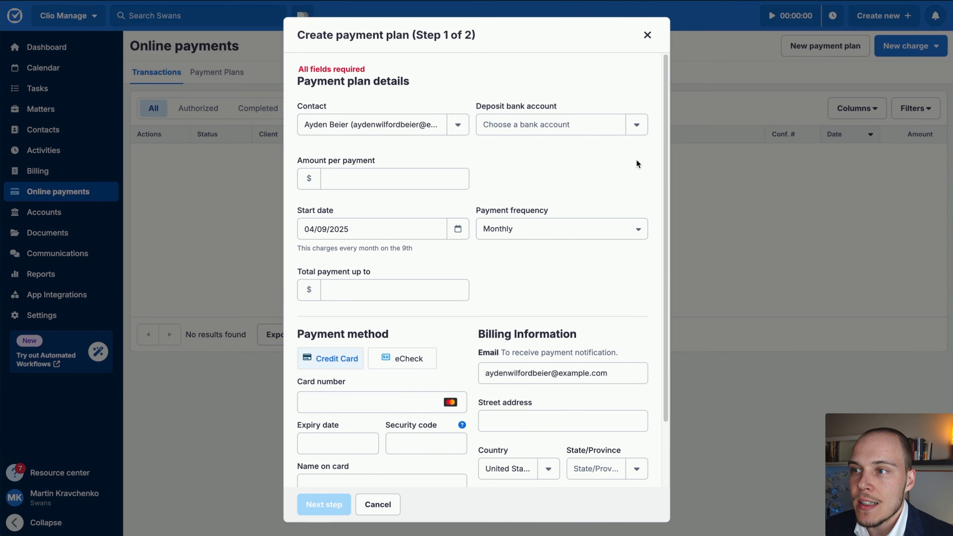
{"action": "left_click", "coordinate": [637, 125]}
{"action": "left_click", "coordinate": [637, 125]}
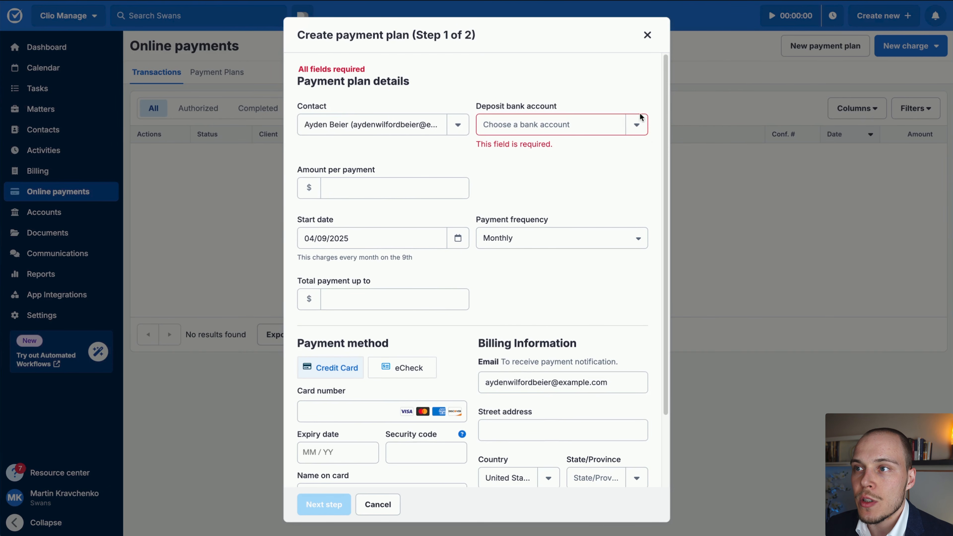
{"action": "left_click", "coordinate": [637, 124]}
{"action": "left_click", "coordinate": [511, 166]}
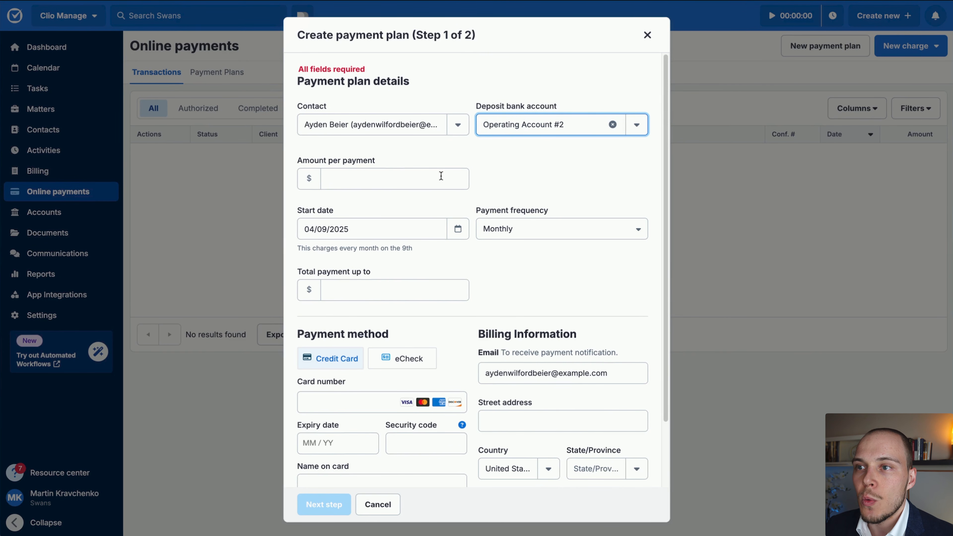
- Set the payment plan's amount per payment to $100 and review the payment frequency choices, keeping Monthly
{"action": "left_click", "coordinate": [365, 181]}
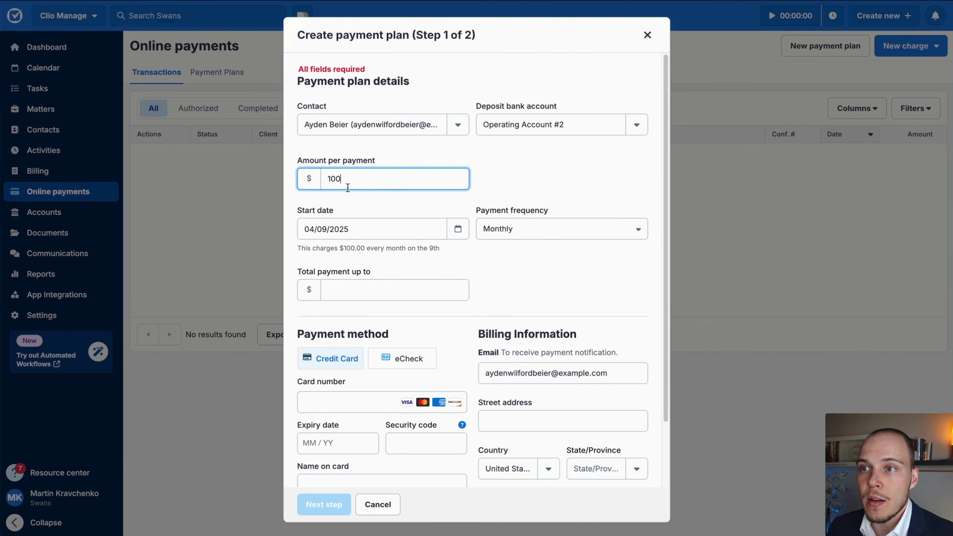
{"action": "left_click", "coordinate": [359, 203]}
{"action": "scroll", "coordinate": [360, 205], "scroll_direction": "down", "scroll_amount": 1}
{"action": "left_click", "coordinate": [499, 212]}
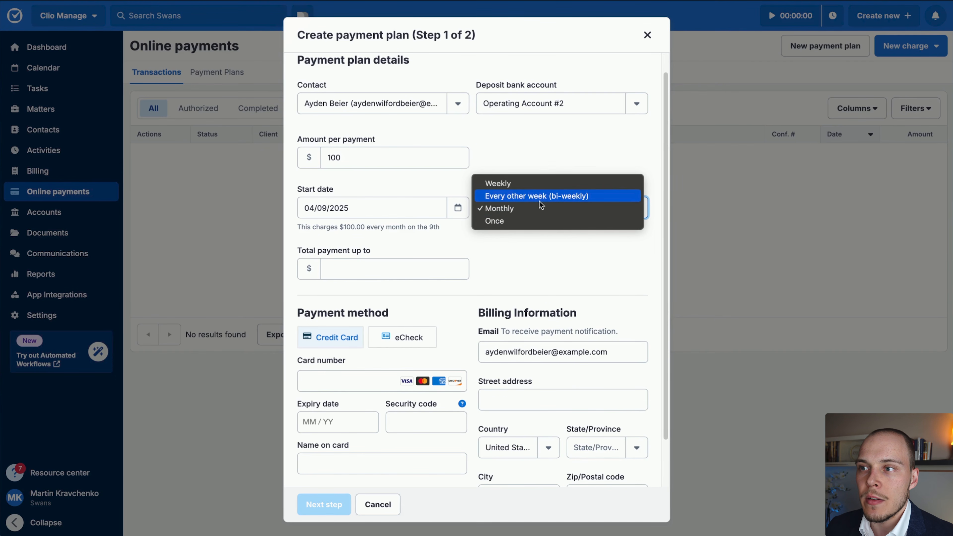
{"action": "left_click", "coordinate": [520, 261]}
{"action": "scroll", "coordinate": [373, 260], "scroll_direction": "down", "scroll_amount": 2}
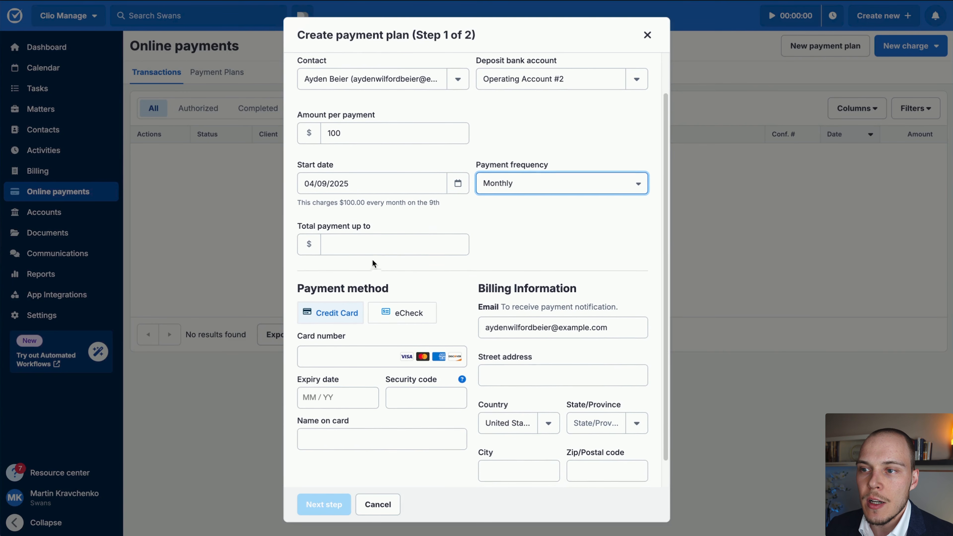
- Review the payment plan's total payment field and compare the eCheck and Credit Card payment methods, leaving Credit Card selected
{"action": "left_click", "coordinate": [404, 231]}
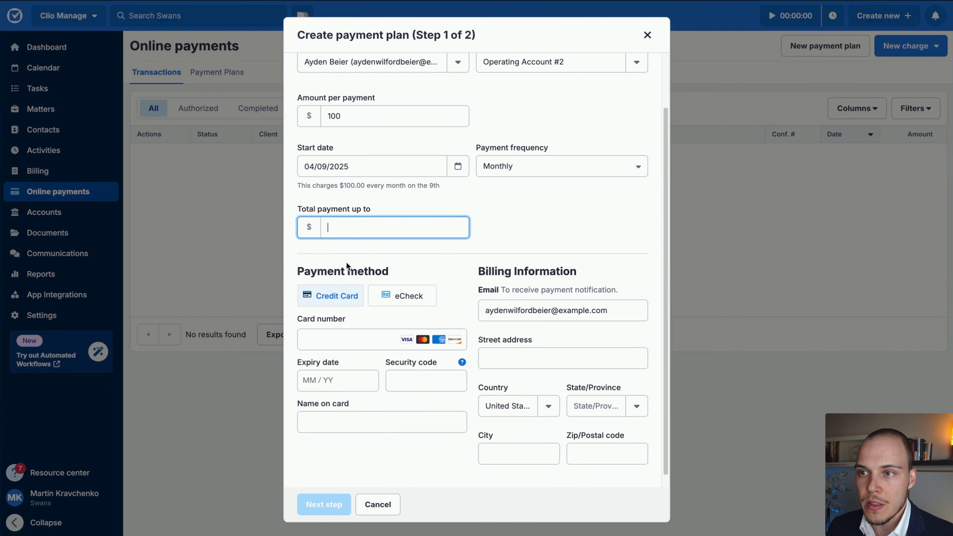
{"action": "scroll", "coordinate": [355, 271], "scroll_direction": "down", "scroll_amount": 1}
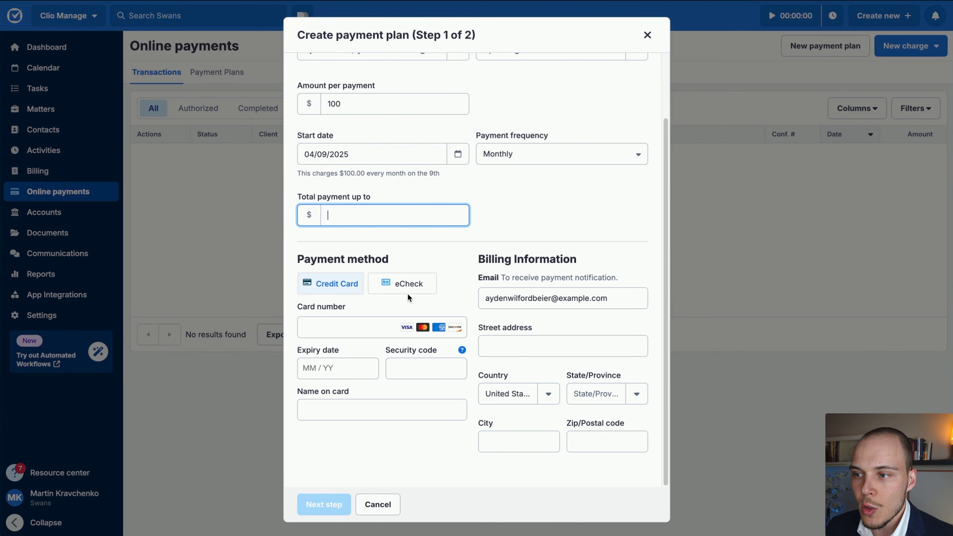
{"action": "left_click", "coordinate": [391, 288]}
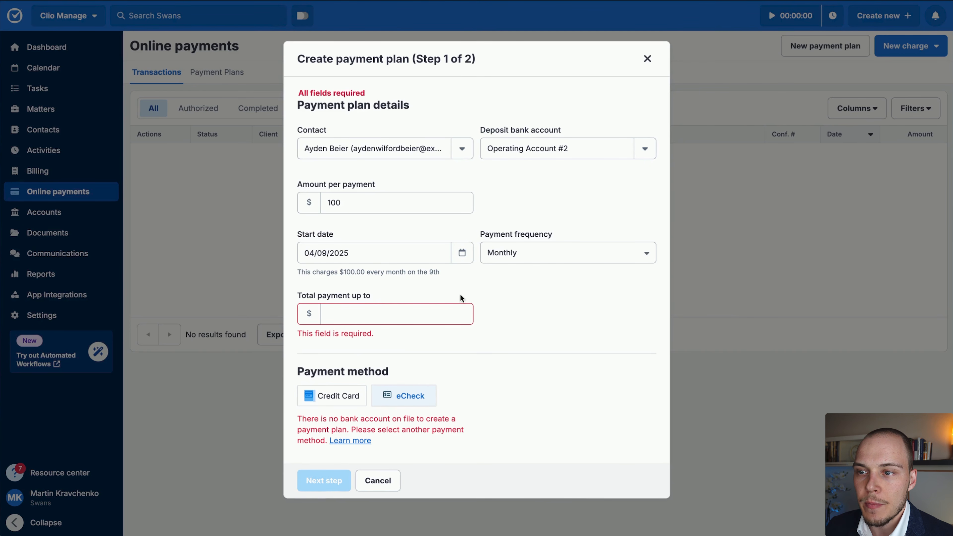
{"action": "left_click", "coordinate": [375, 315]}
{"action": "left_click", "coordinate": [338, 395]}
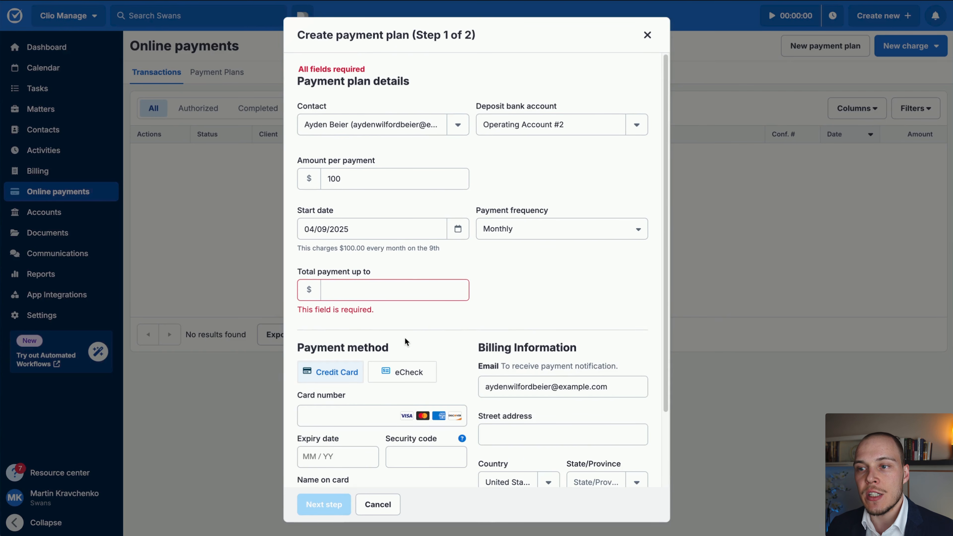
{"action": "scroll", "coordinate": [470, 320], "scroll_direction": "down", "scroll_amount": 3}
{"action": "scroll", "coordinate": [473, 319], "scroll_direction": "up", "scroll_amount": 3}
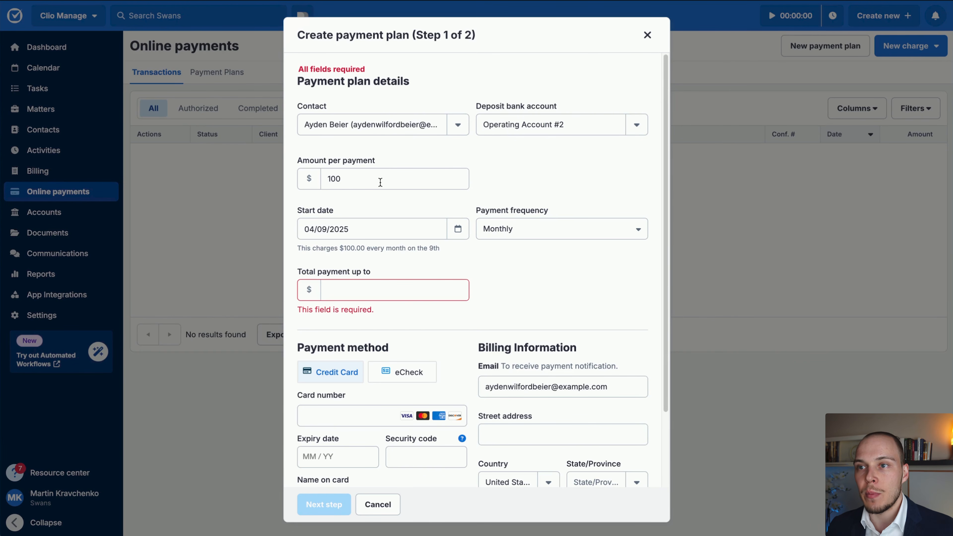
- Set the plan's amount per payment to $500 and its total payment limit to $100000, and cancel the payment plan
{"action": "left_click_drag", "start_coordinate": [352, 178], "coordinate": [289, 181]}
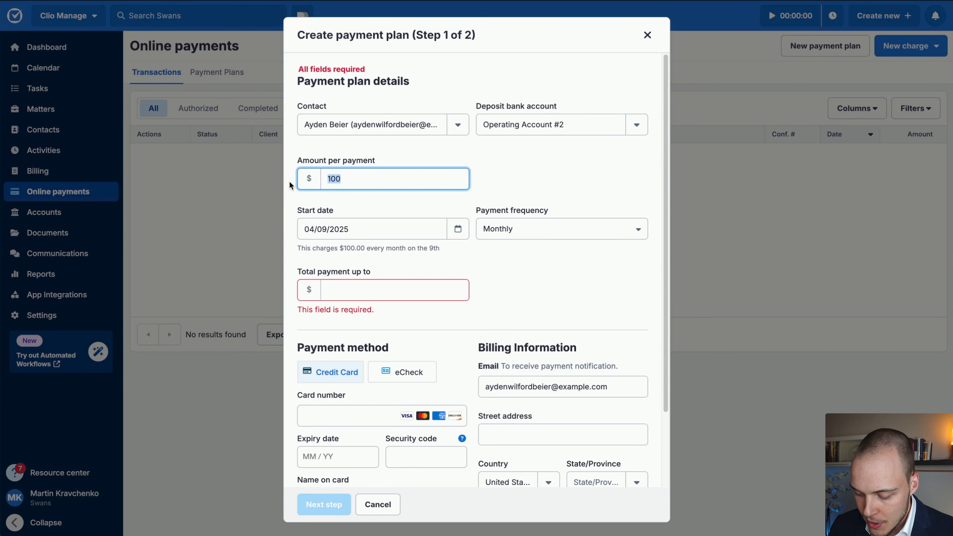
{"action": "type", "text": "500"}
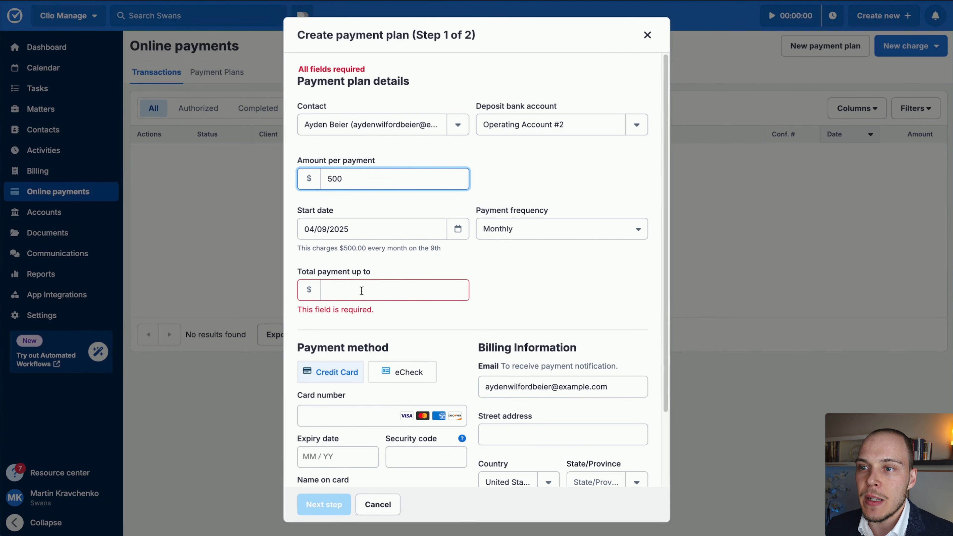
{"action": "left_click_drag", "start_coordinate": [360, 186], "coordinate": [326, 196]}
{"action": "left_click", "coordinate": [353, 288]}
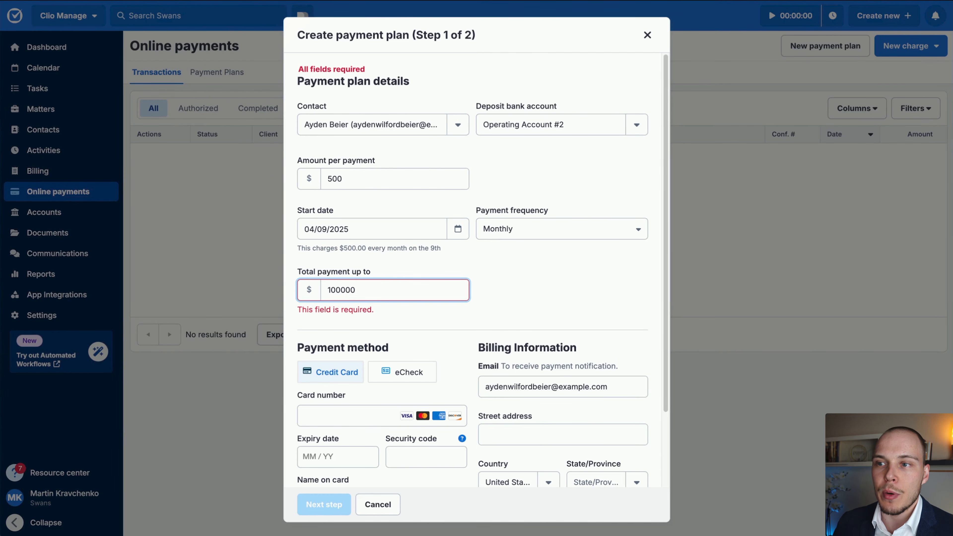
{"action": "left_click", "coordinate": [379, 503]}
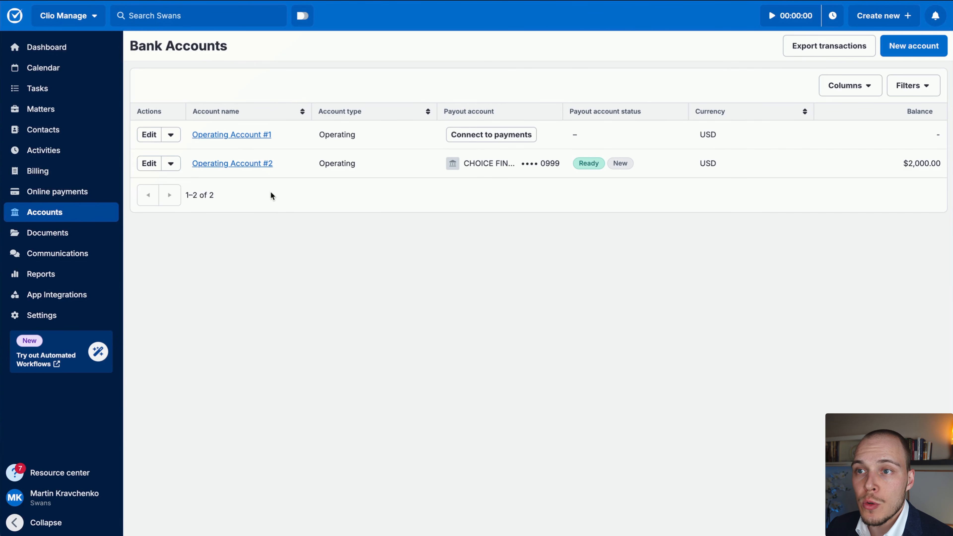
- Edit the 04/08/2025 transaction in Operating Account #2, link it to the payer's matter, and save it
{"action": "left_click", "coordinate": [254, 165]}
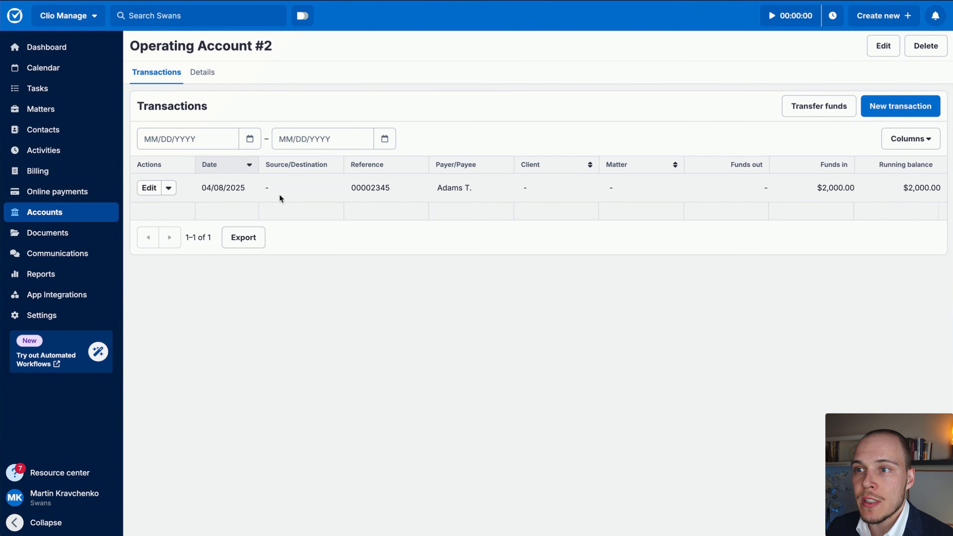
{"action": "left_click", "coordinate": [147, 188]}
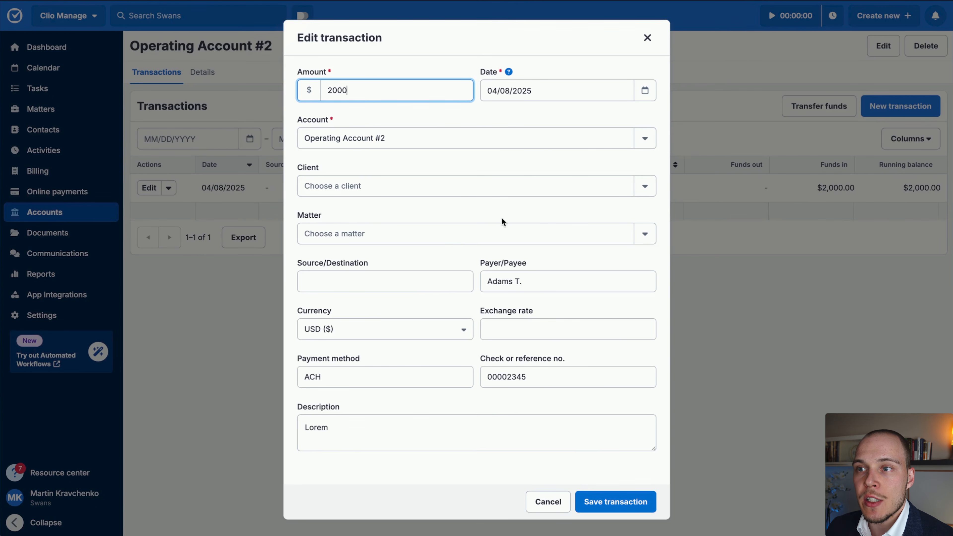
{"action": "left_click", "coordinate": [646, 236]}
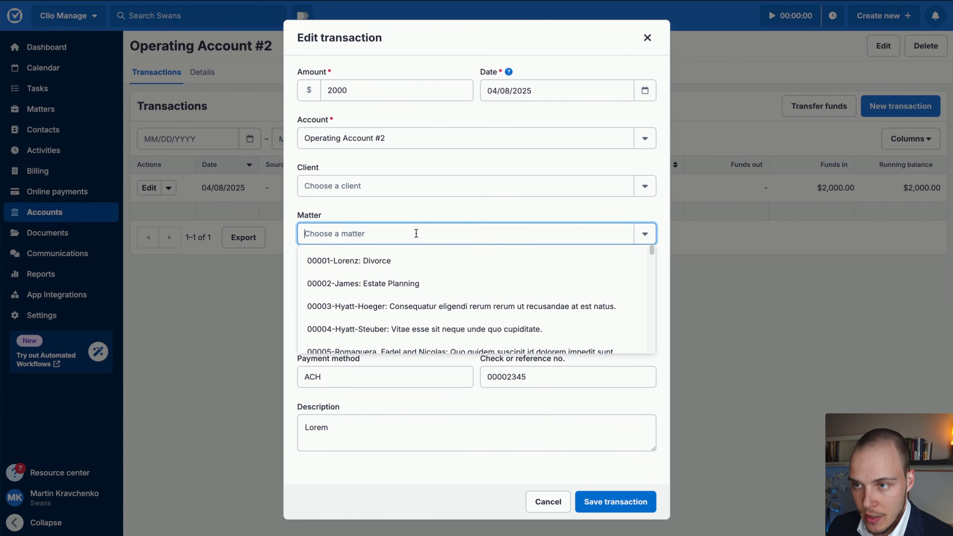
{"action": "type", "text": "adams"}
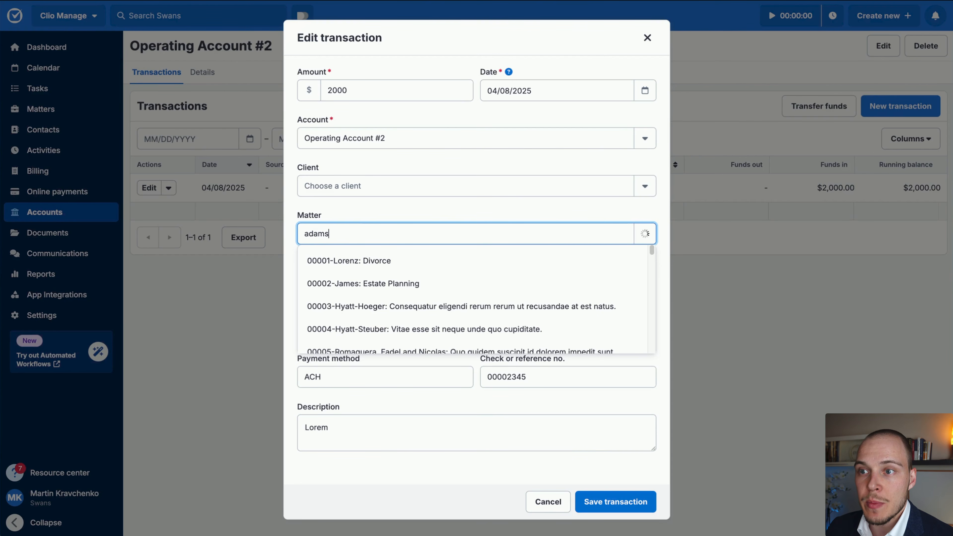
{"action": "left_click", "coordinate": [373, 264]}
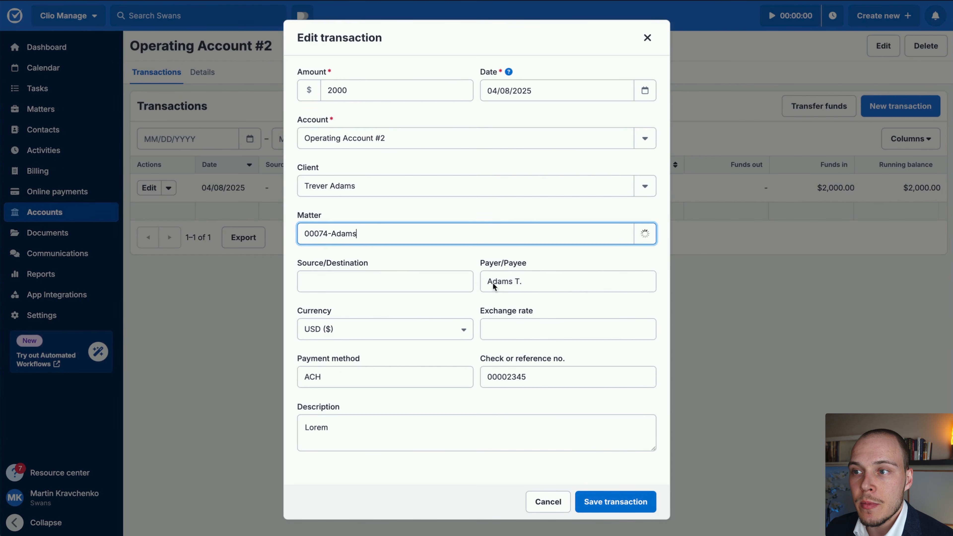
{"action": "left_click", "coordinate": [610, 501]}
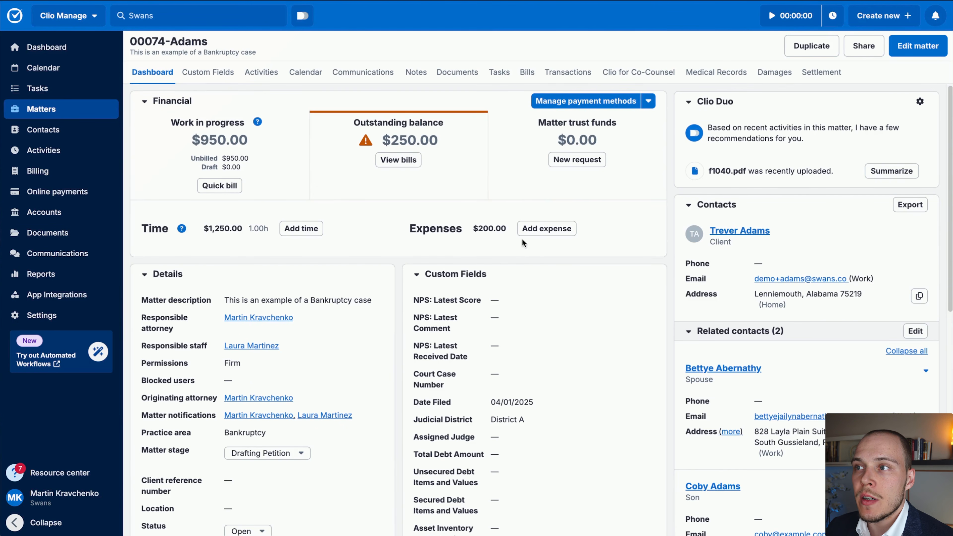
- View the bankruptcy matter's transactions for Operating Account #2
{"action": "left_click", "coordinate": [567, 75]}
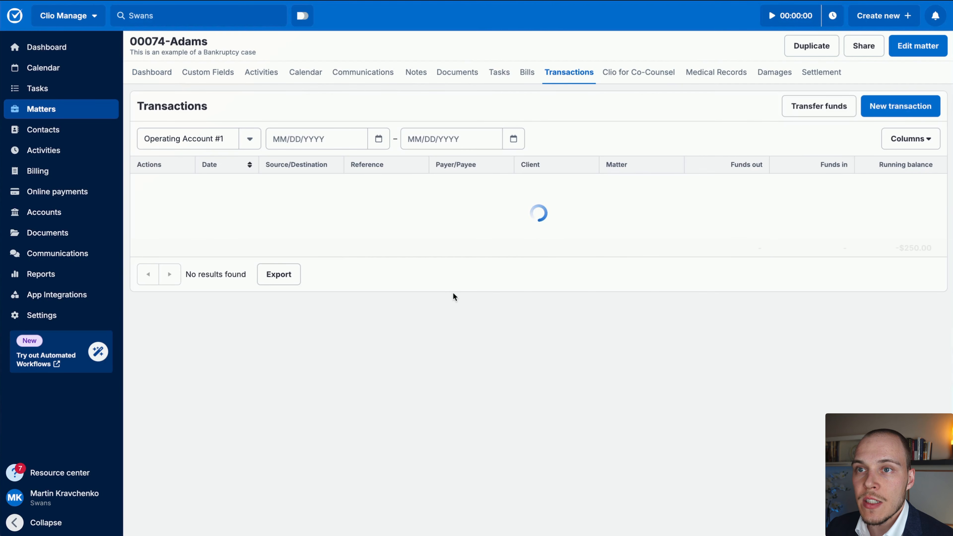
{"action": "left_click", "coordinate": [185, 139]}
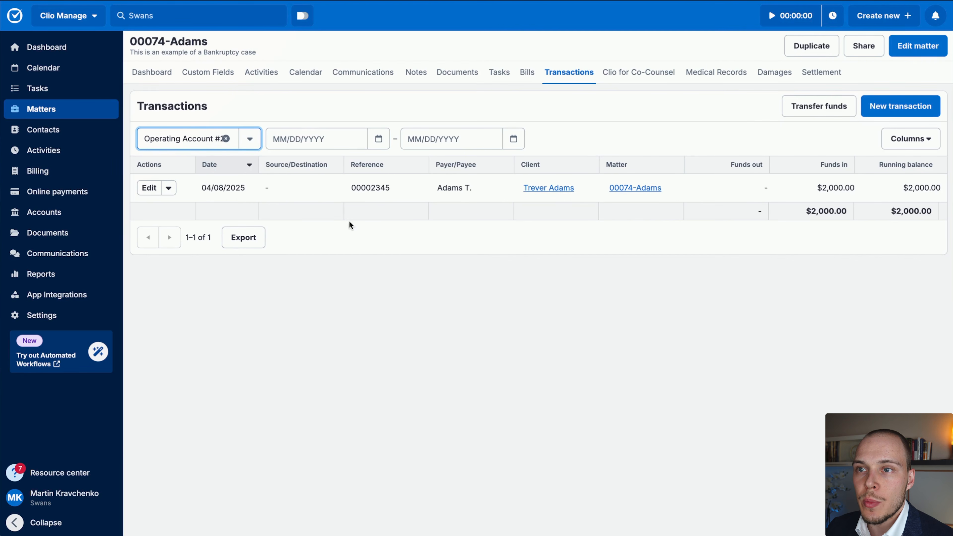
{"action": "mouse_move", "coordinate": [523, 426]}
{"action": "left_mouse_down"}
{"action": "mouse_move", "coordinate": [860, 190]}
{"action": "mouse_move", "coordinate": [935, 176]}
{"action": "mouse_move", "coordinate": [903, 191]}
{"action": "mouse_move", "coordinate": [902, 222]}
{"action": "left_mouse_up"}
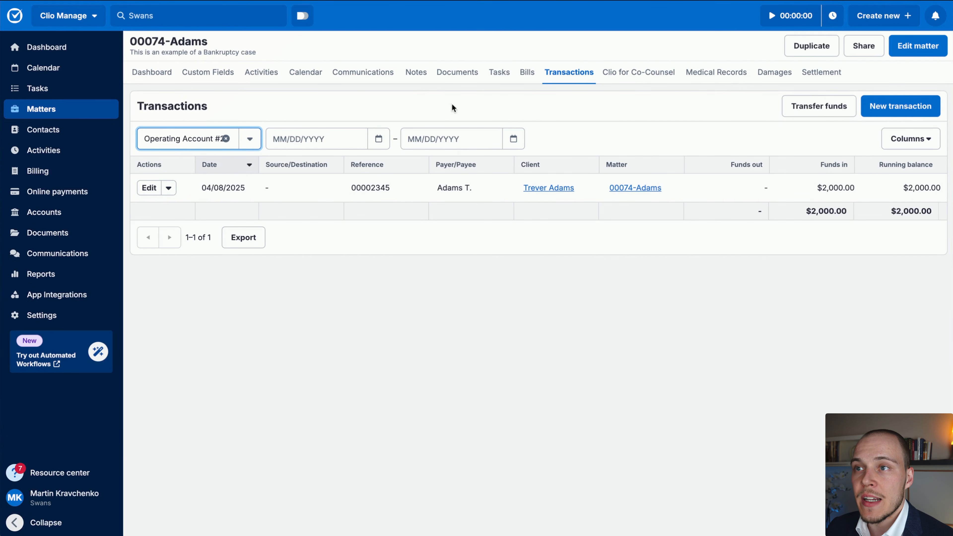
- Start recording a payment for the matter's unpaid bill #10, with Operating Account #2 (Matter) as the payment source
{"action": "left_click", "coordinate": [527, 73]}
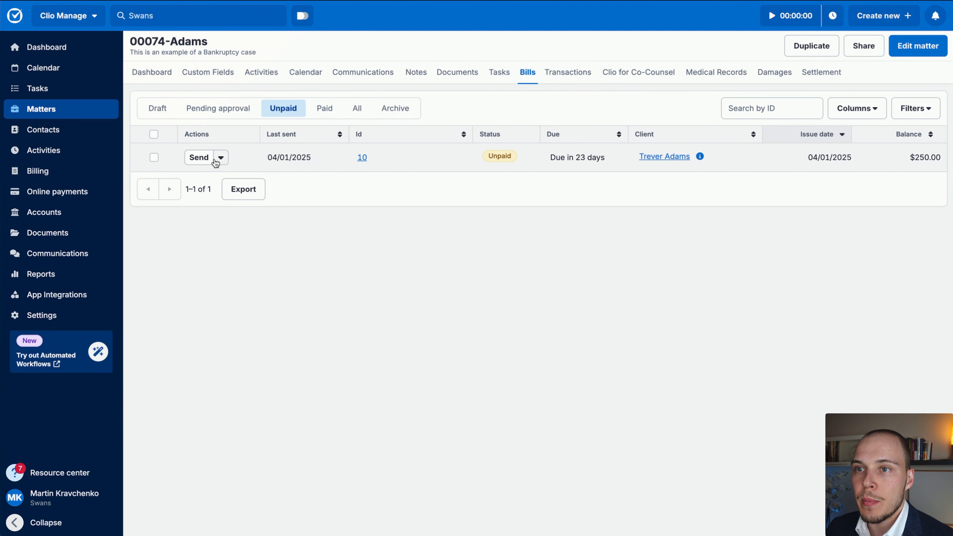
{"action": "left_click", "coordinate": [220, 159]}
{"action": "left_click", "coordinate": [188, 208]}
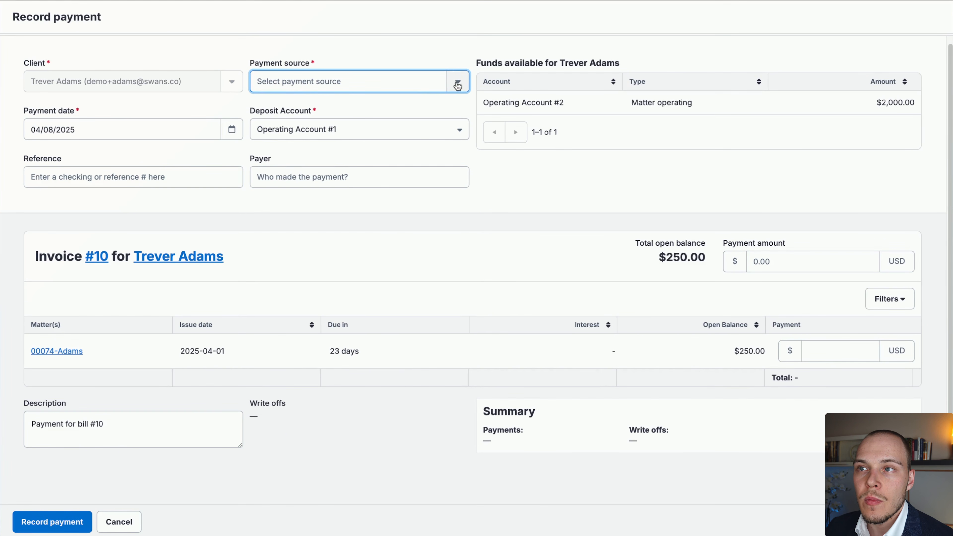
{"action": "left_click", "coordinate": [458, 86]}
{"action": "scroll", "coordinate": [323, 193], "scroll_direction": "down", "scroll_amount": 5}
{"action": "left_click", "coordinate": [358, 189]}
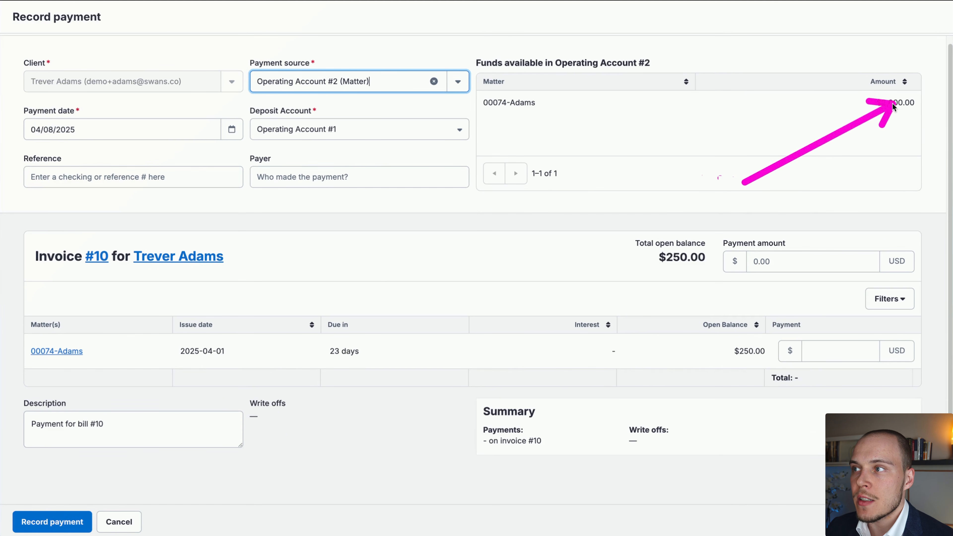
- Cancel recording the payment for bill #10 without entering a payment amount
{"action": "left_click", "coordinate": [818, 263]}
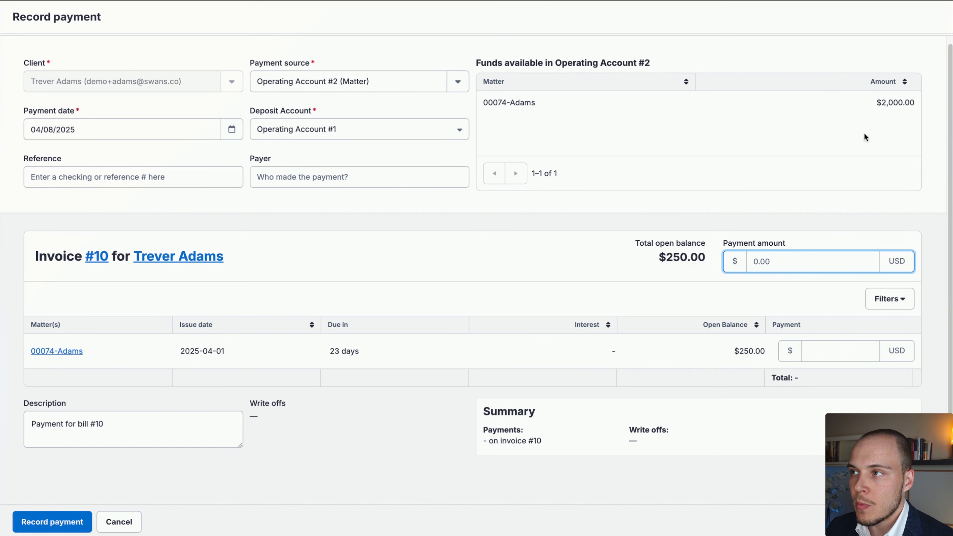
{"action": "left_click", "coordinate": [128, 519]}
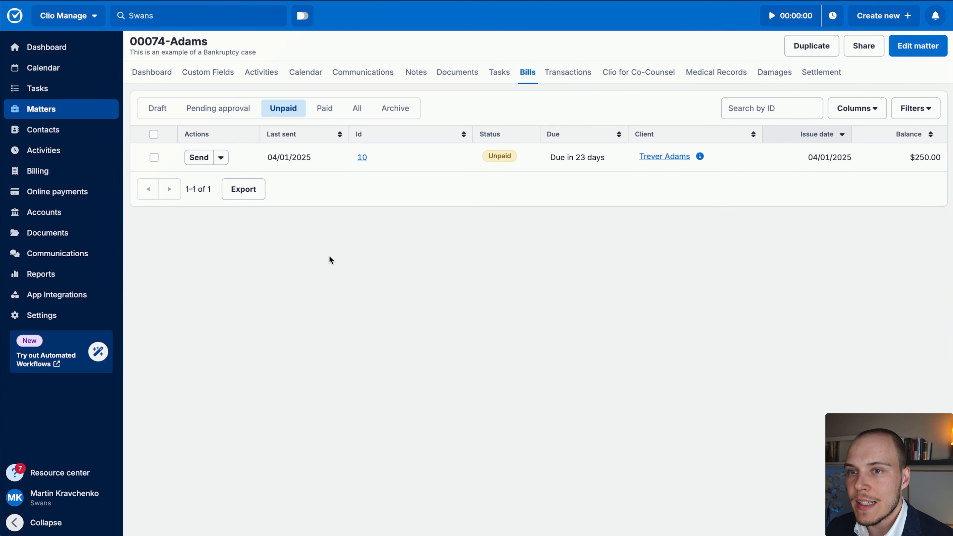
- Open the firm's billing settings and review the bill settings for attachments, currency, taxes, time rounding, non-billable time and bill states
{"action": "left_click", "coordinate": [71, 218]}
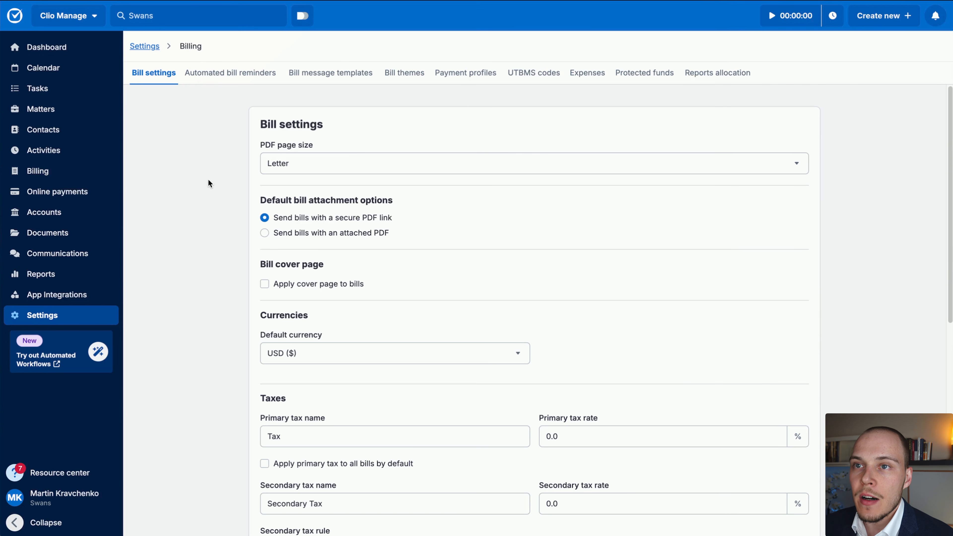
{"action": "scroll", "coordinate": [207, 188], "scroll_direction": "down", "scroll_amount": 2}
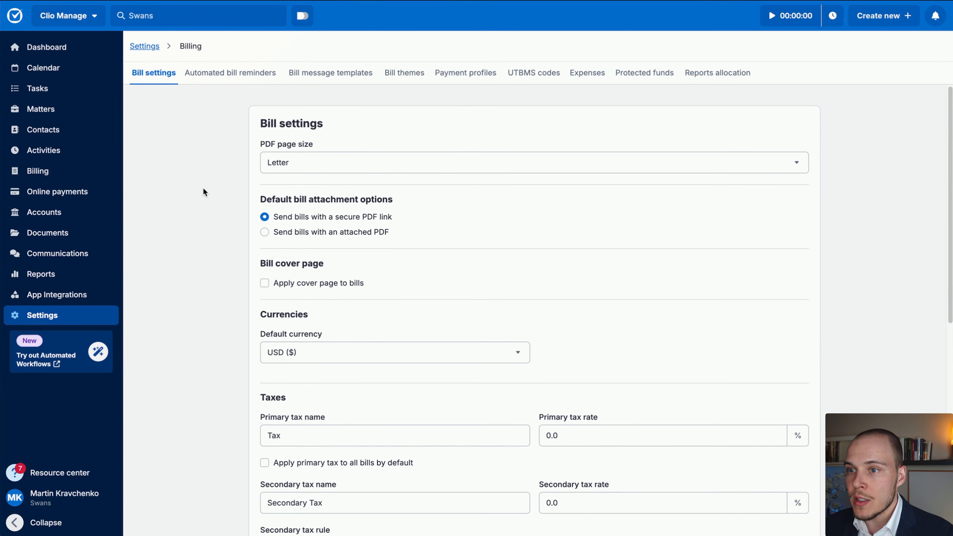
{"action": "scroll", "coordinate": [200, 203], "scroll_direction": "down", "scroll_amount": 1}
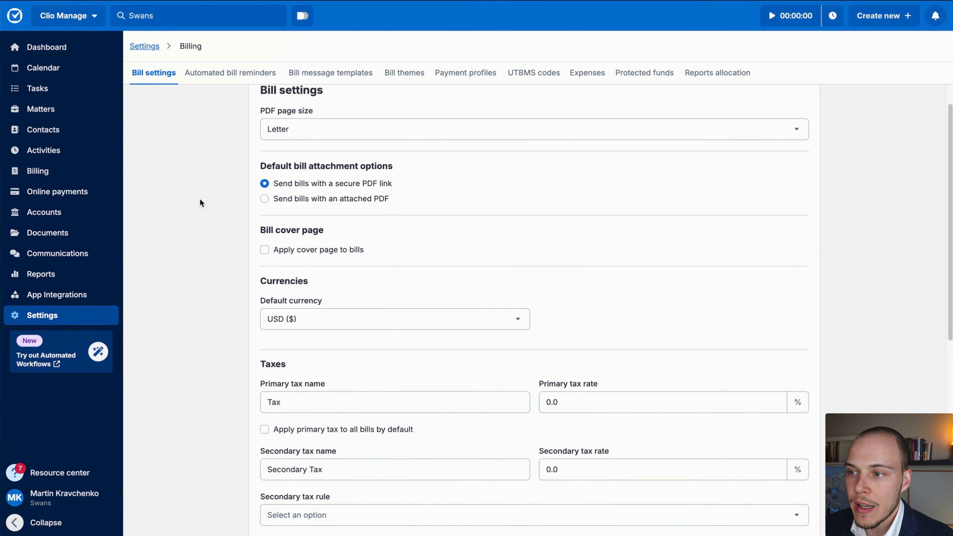
{"action": "scroll", "coordinate": [202, 208], "scroll_direction": "up", "scroll_amount": 2}
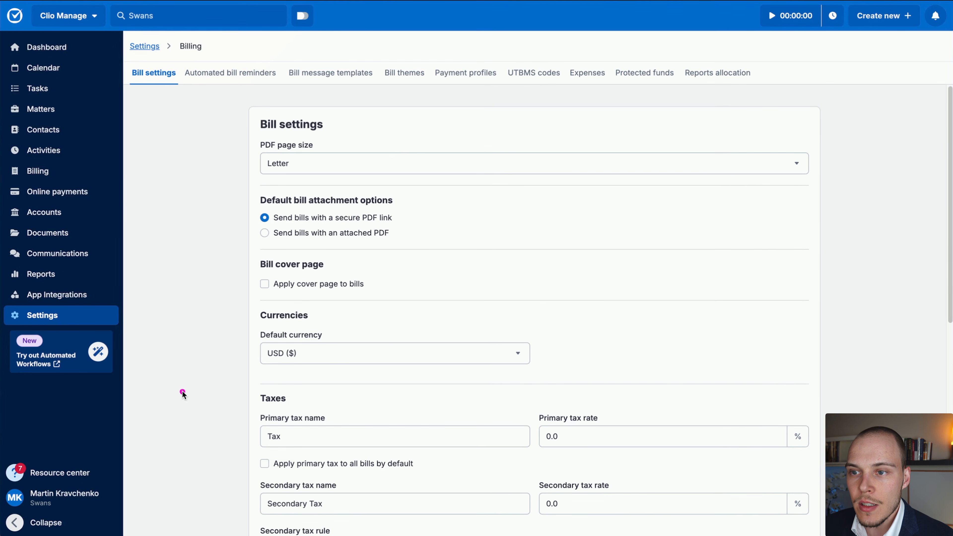
{"action": "scroll", "coordinate": [204, 370], "scroll_direction": "down", "scroll_amount": 9}
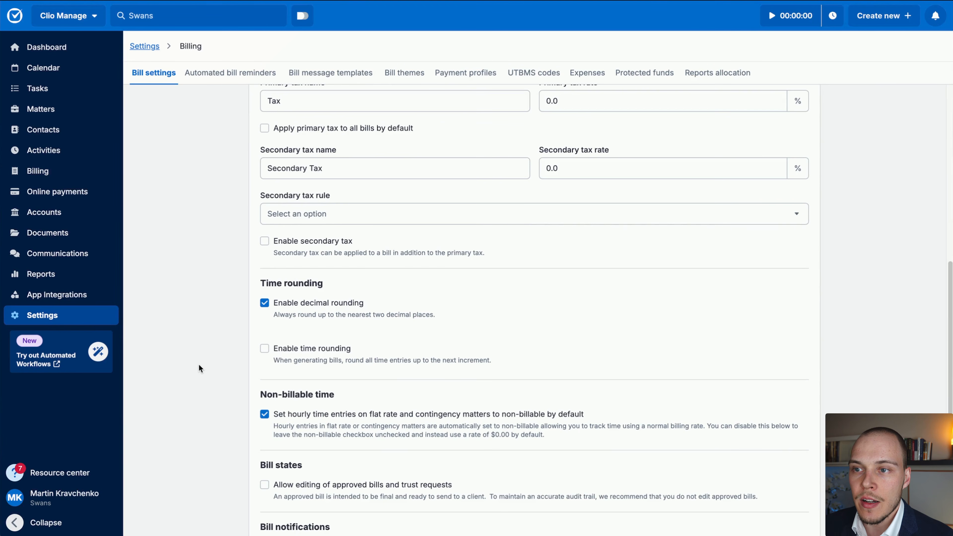
{"action": "scroll", "coordinate": [199, 366], "scroll_direction": "up", "scroll_amount": 3}
{"action": "scroll", "coordinate": [226, 312], "scroll_direction": "down", "scroll_amount": 5}
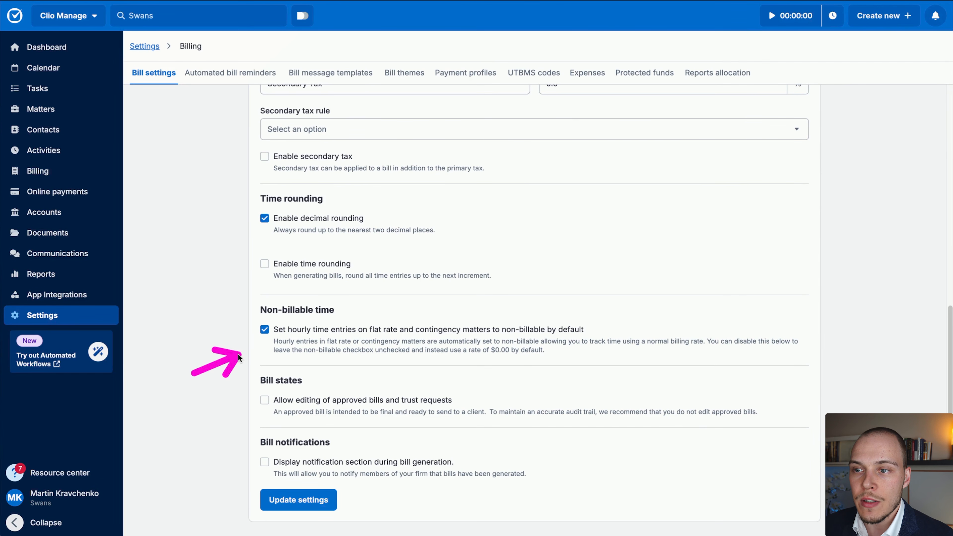
- Review the automated bill reminder settings and the reminder message template, closing the template without saving
{"action": "left_click", "coordinate": [233, 72]}
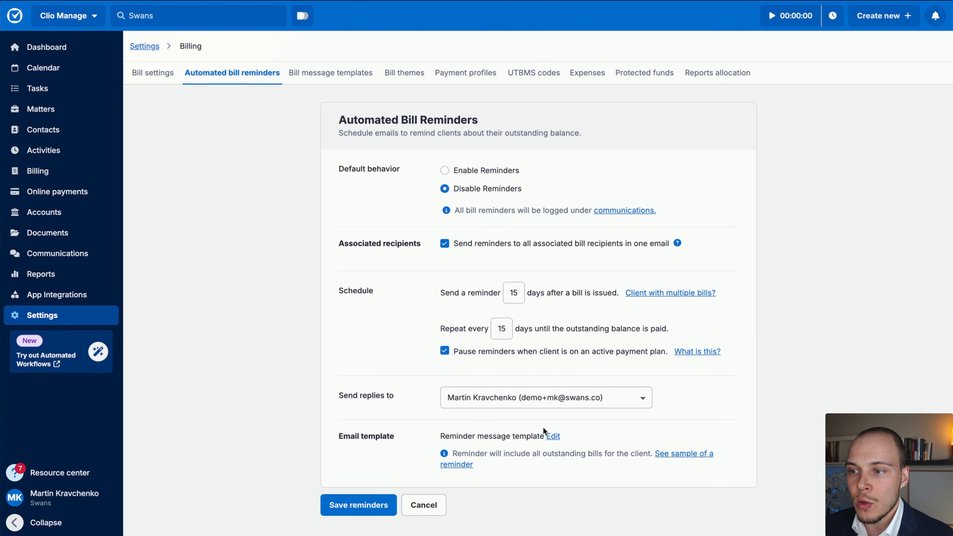
{"action": "left_click", "coordinate": [553, 436]}
{"action": "left_click", "coordinate": [467, 320]}
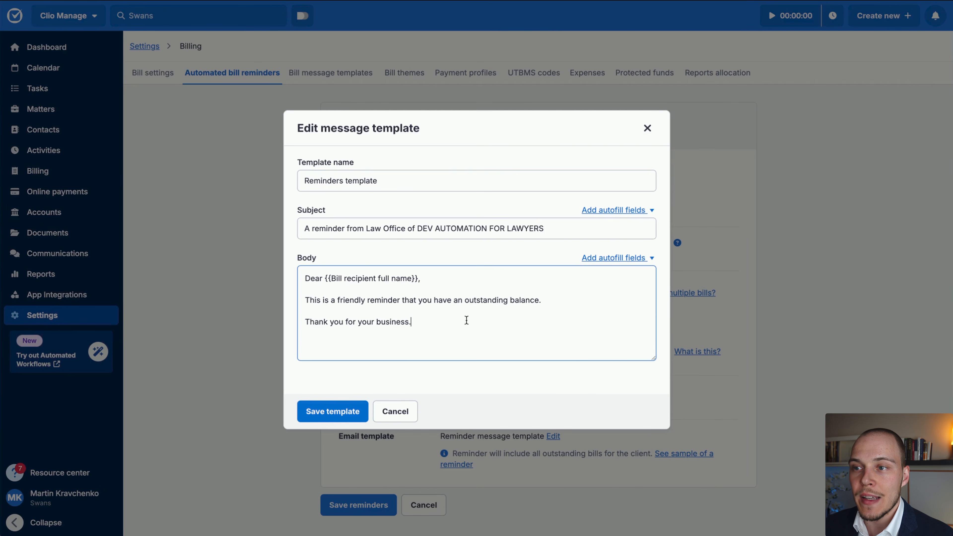
{"action": "key", "text": "ctrl+a"}
{"action": "left_click", "coordinate": [411, 411]}
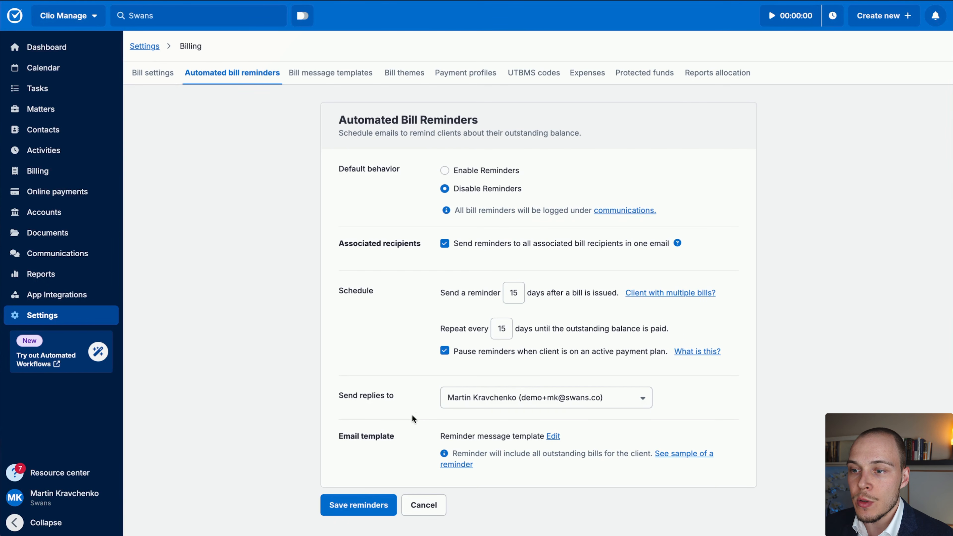
- Look through the bill message templates and view the default Bills template without changing it
{"action": "left_click", "coordinate": [330, 72]}
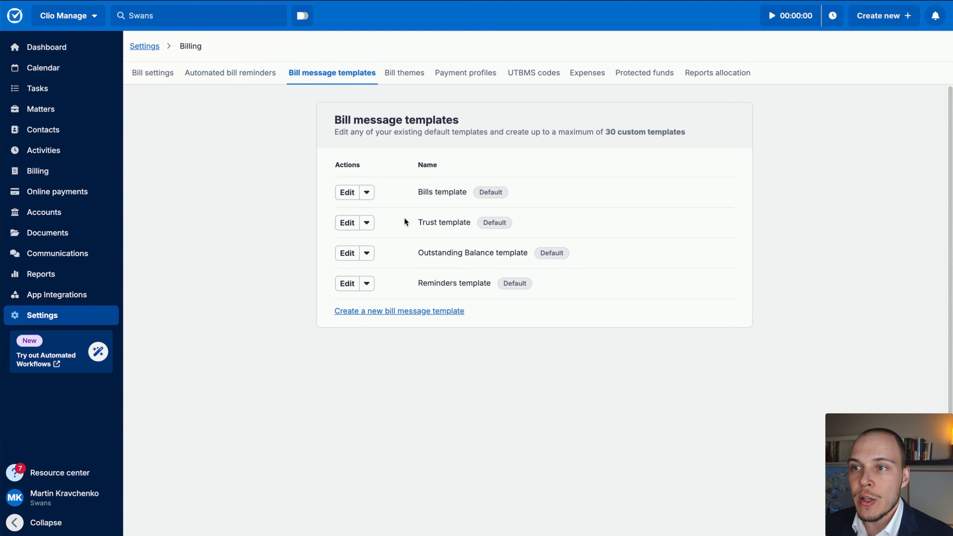
{"action": "left_click", "coordinate": [347, 192]}
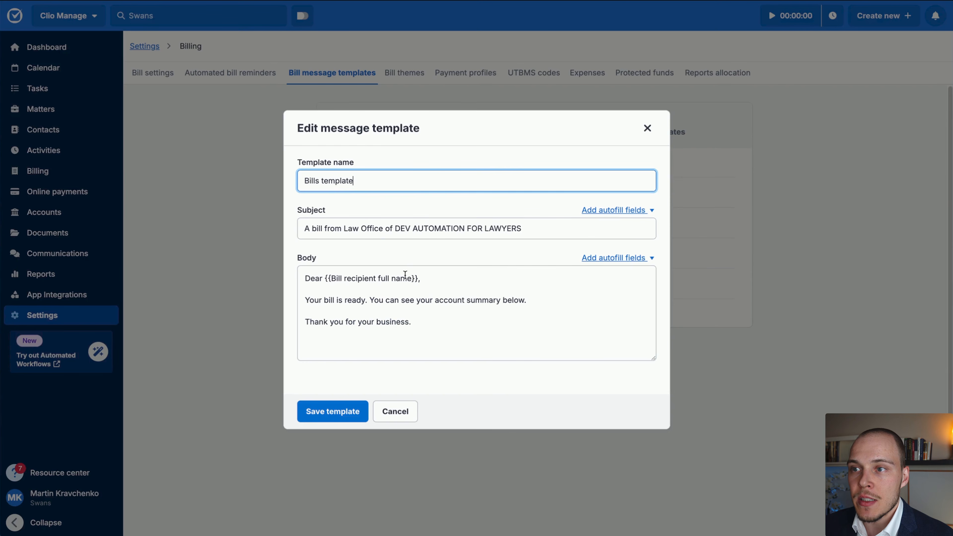
{"action": "key", "text": "Escape"}
{"action": "mouse_move", "coordinate": [567, 329]}
{"action": "left_mouse_down"}
{"action": "mouse_move", "coordinate": [443, 210]}
{"action": "mouse_move", "coordinate": [499, 244]}
{"action": "mouse_move", "coordinate": [474, 242]}
{"action": "mouse_move", "coordinate": [498, 288]}
{"action": "left_mouse_up"}
- Open the Default bill theme and examine its Page Setup, Localization, Watermark, Header and Invoice Information sections with the invoice preview
{"action": "left_click", "coordinate": [412, 74]}
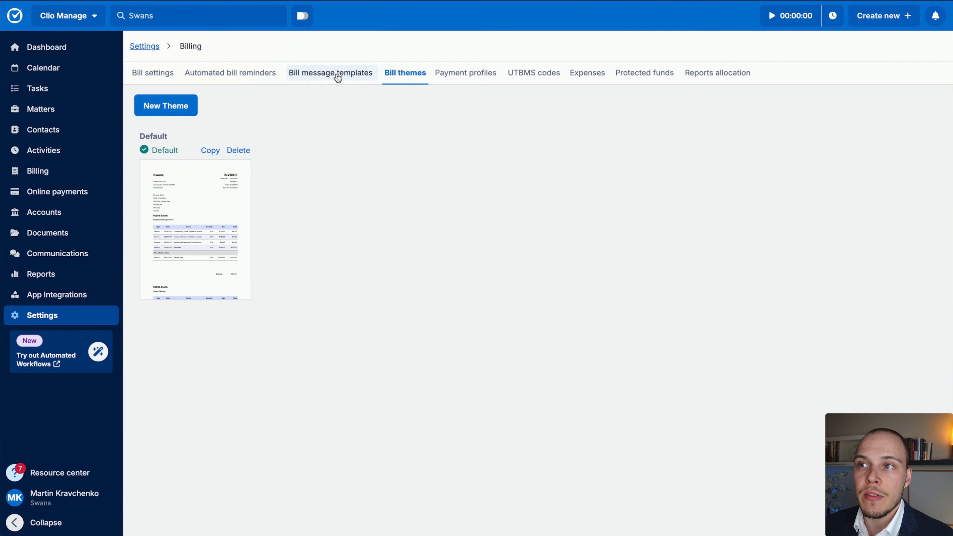
{"action": "left_click", "coordinate": [222, 198]}
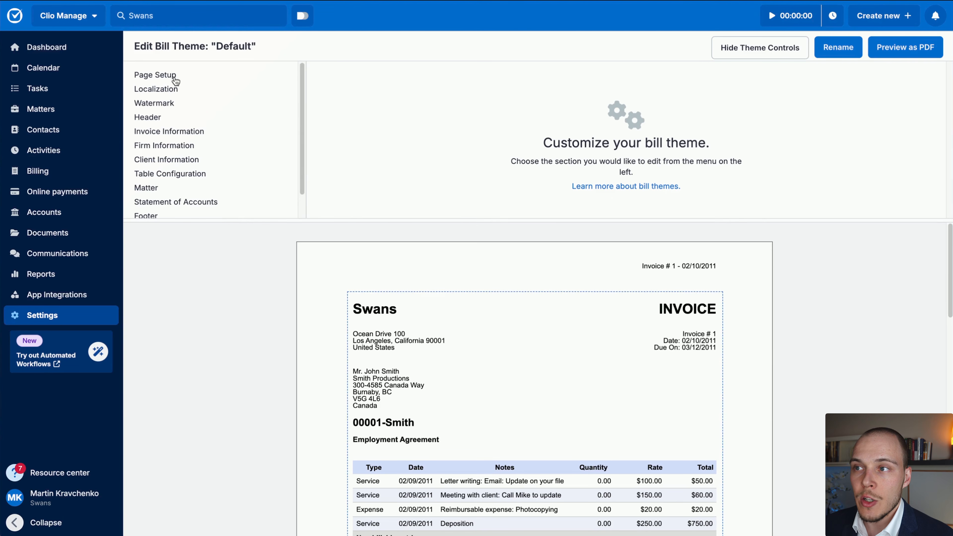
{"action": "left_click", "coordinate": [174, 77]}
{"action": "left_click", "coordinate": [178, 90]}
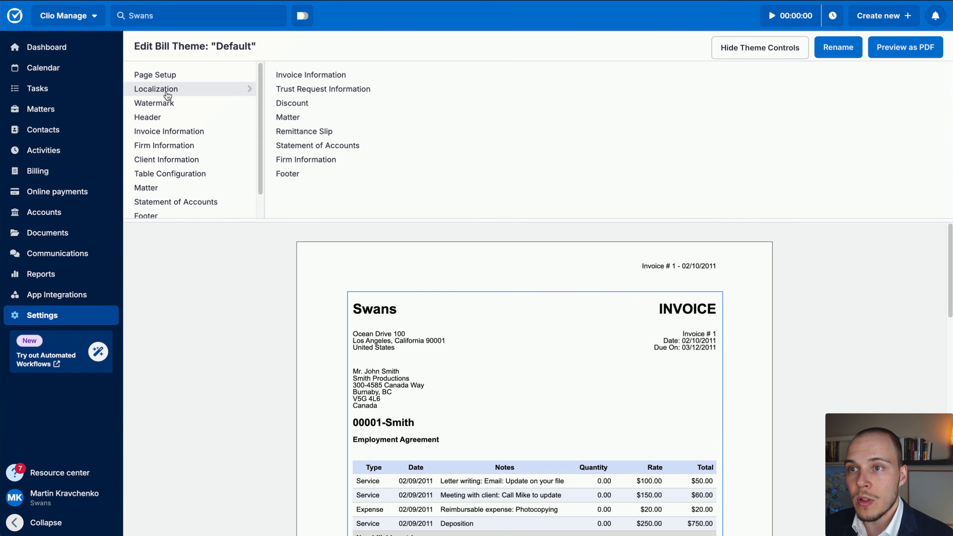
{"action": "left_click", "coordinate": [167, 104]}
{"action": "left_click", "coordinate": [201, 118]}
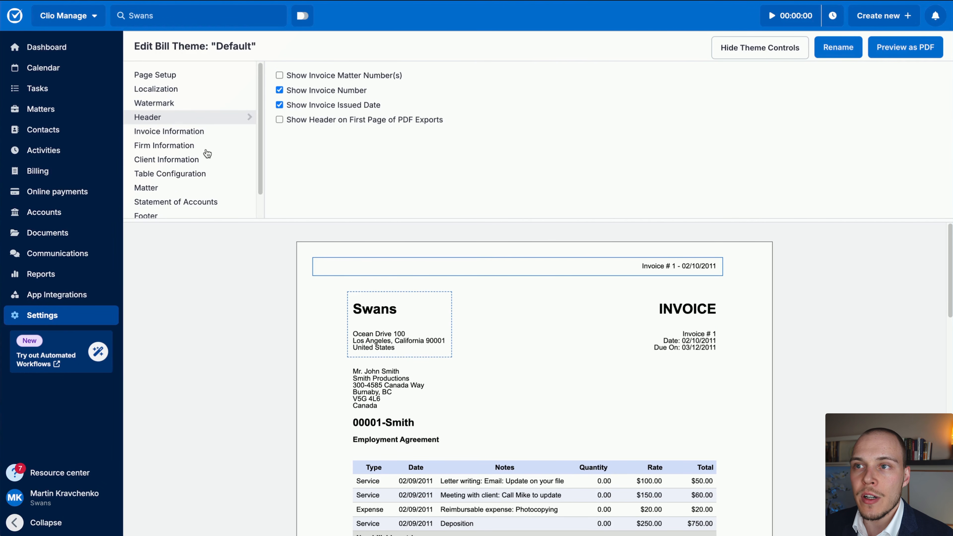
{"action": "left_click", "coordinate": [192, 135]}
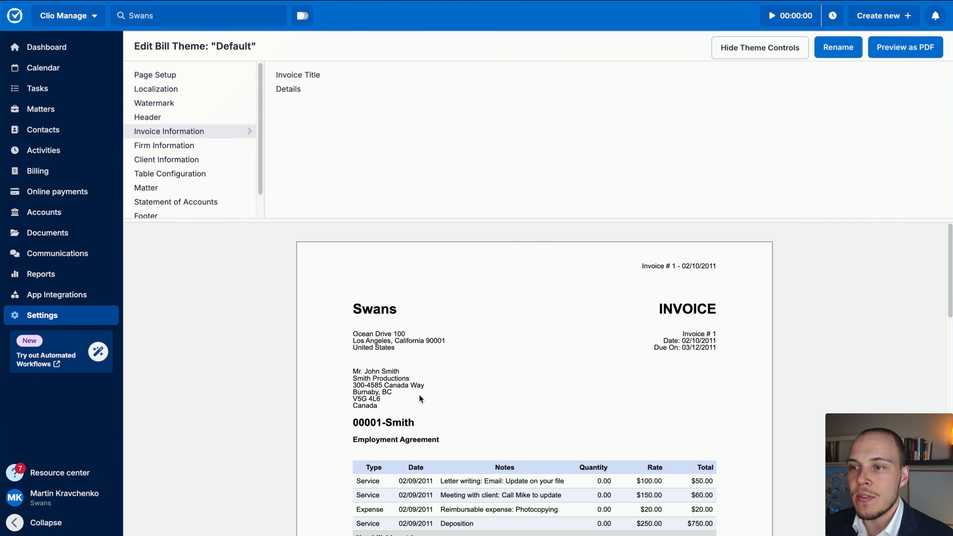
{"action": "scroll", "coordinate": [420, 394], "scroll_direction": "down", "scroll_amount": 10}
{"action": "scroll", "coordinate": [388, 345], "scroll_direction": "up", "scroll_amount": 6}
- Examine the bill theme's Firm Information, Table Configuration, Footer and Remittance Slip sections, and return to the list of bill themes
{"action": "left_click", "coordinate": [170, 148]}
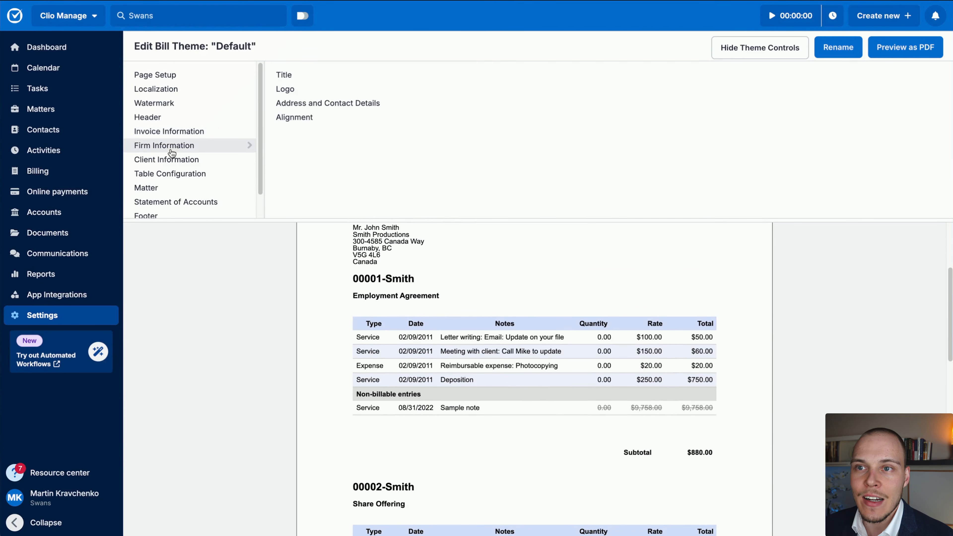
{"action": "scroll", "coordinate": [177, 178], "scroll_direction": "down", "scroll_amount": 1}
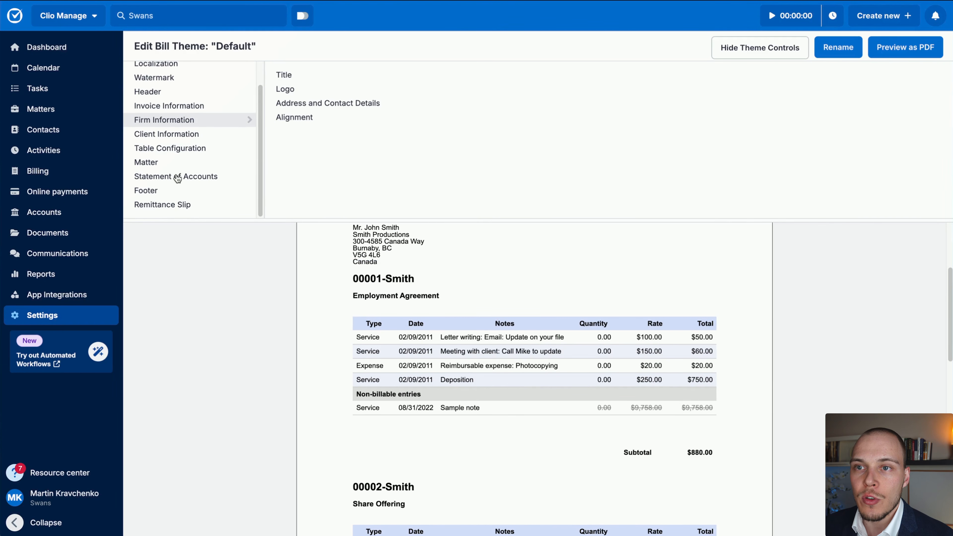
{"action": "left_click", "coordinate": [186, 148]}
{"action": "scroll", "coordinate": [450, 316], "scroll_direction": "down", "scroll_amount": 5}
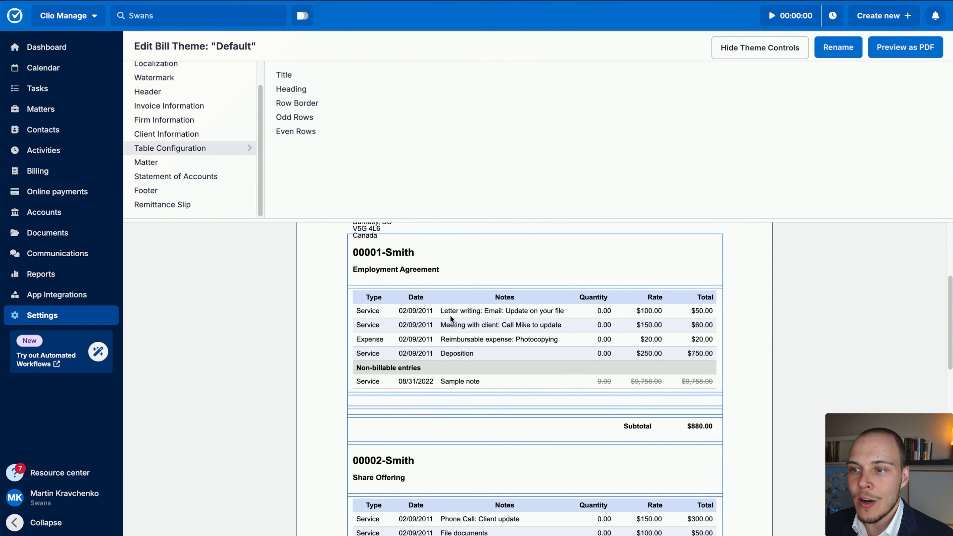
{"action": "left_click", "coordinate": [175, 191]}
{"action": "left_click", "coordinate": [178, 206]}
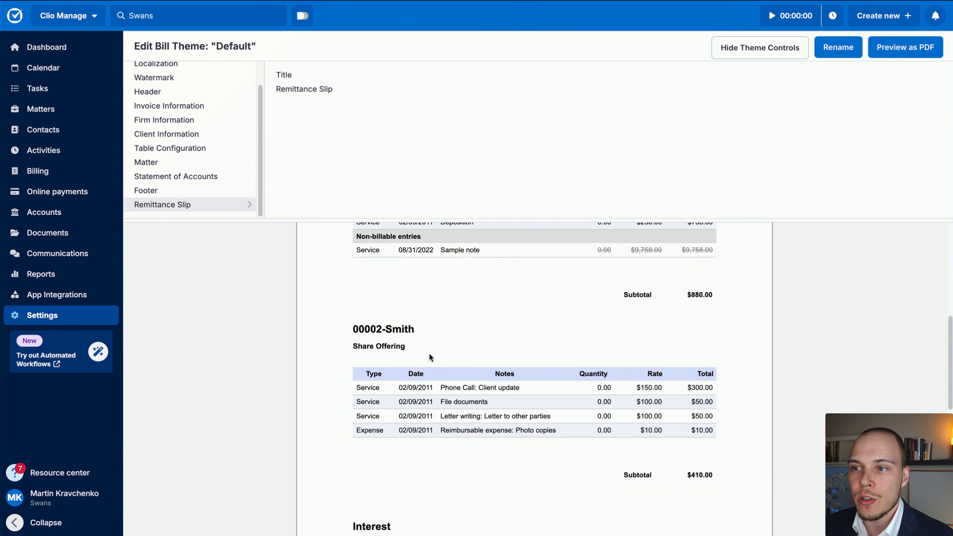
{"action": "scroll", "coordinate": [428, 354], "scroll_direction": "up", "scroll_amount": 2}
{"action": "scroll", "coordinate": [427, 353], "scroll_direction": "up", "scroll_amount": 6}
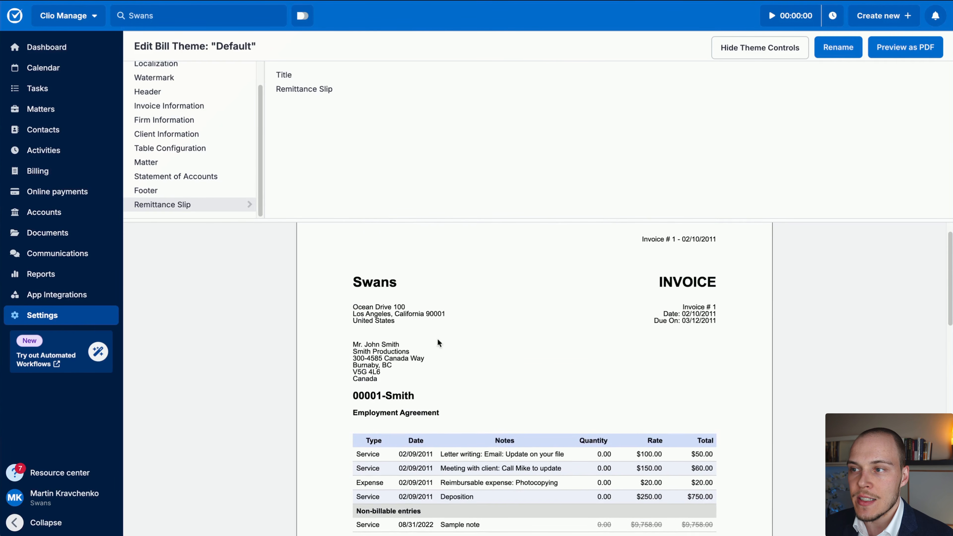
{"action": "key", "text": "alt+Left"}
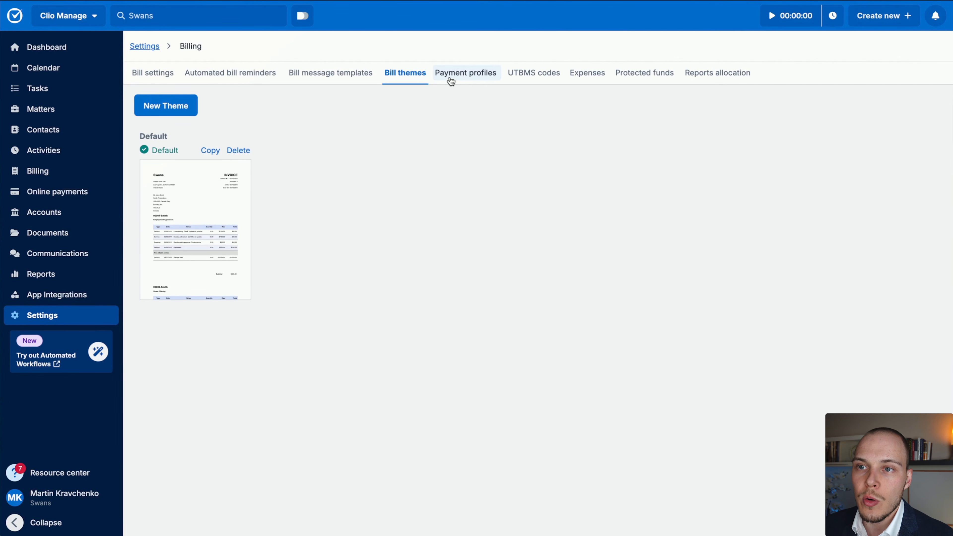
- View the Default payment profile's grace period, discount and interest terms, and close it without changes
{"action": "left_click", "coordinate": [450, 79]}
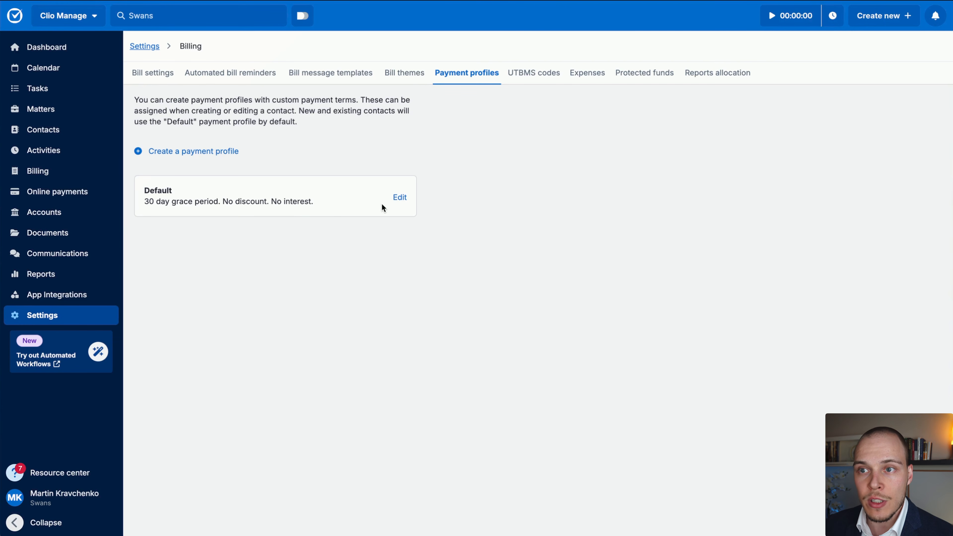
{"action": "left_click", "coordinate": [400, 198]}
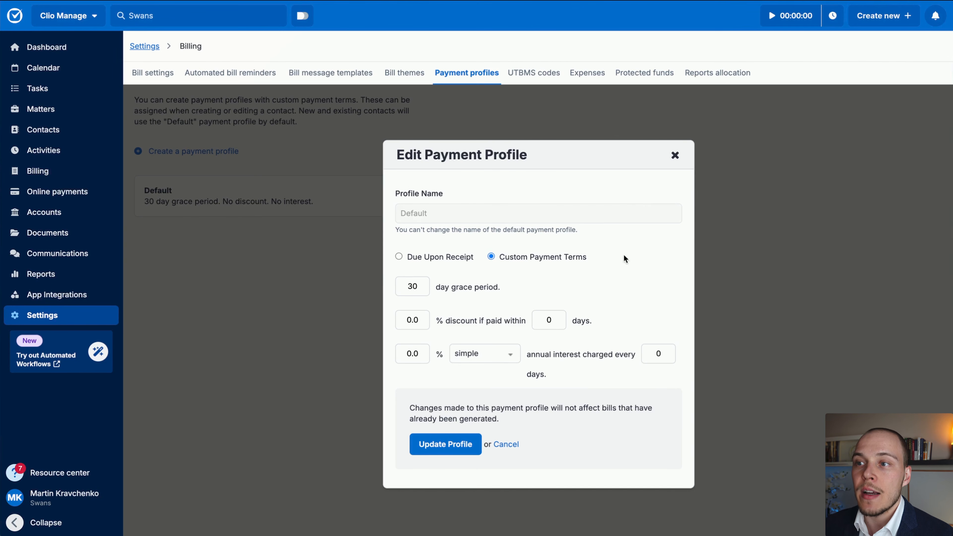
{"action": "left_click", "coordinate": [676, 156]}
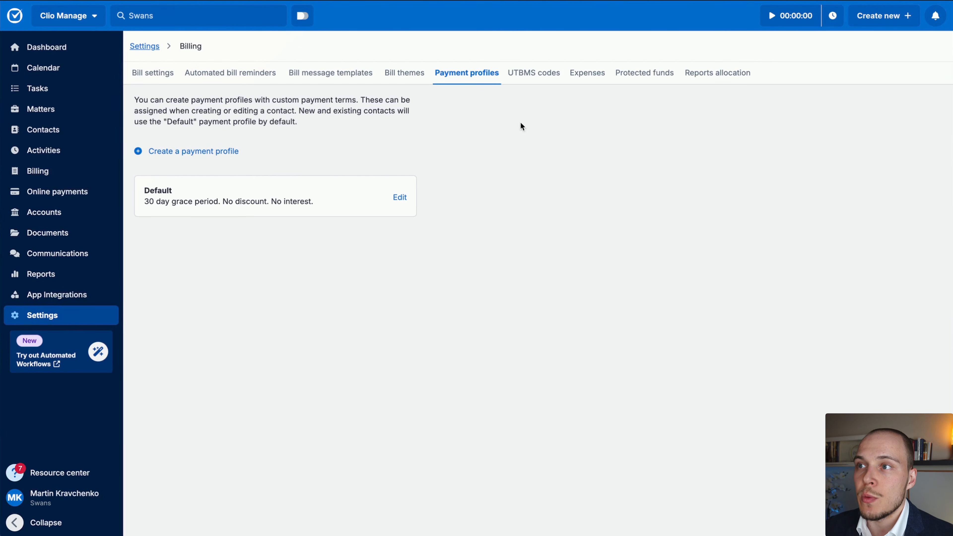
- Review the billing settings for UTBMS codes, soft and hard cost expenses, protected funds and reports allocation
{"action": "left_click", "coordinate": [532, 79]}
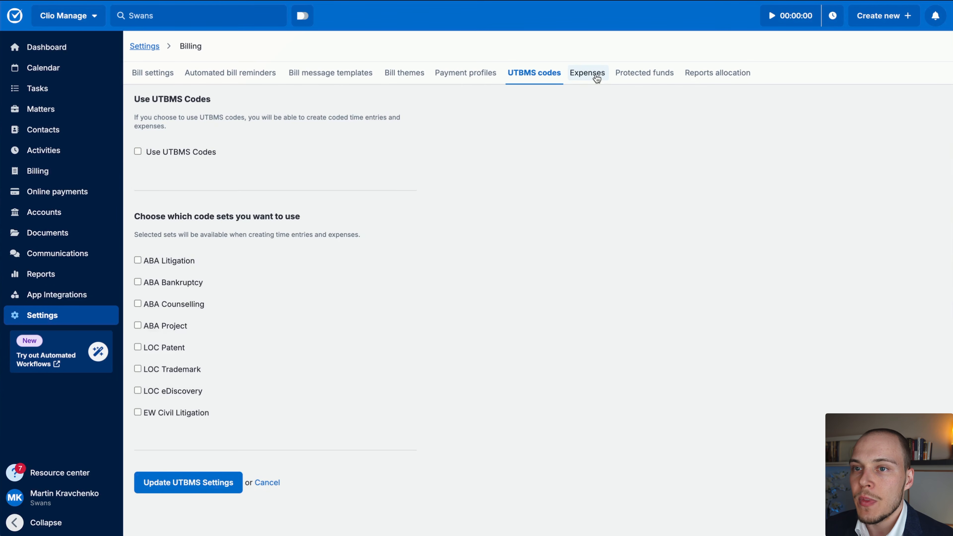
{"action": "left_click", "coordinate": [596, 77]}
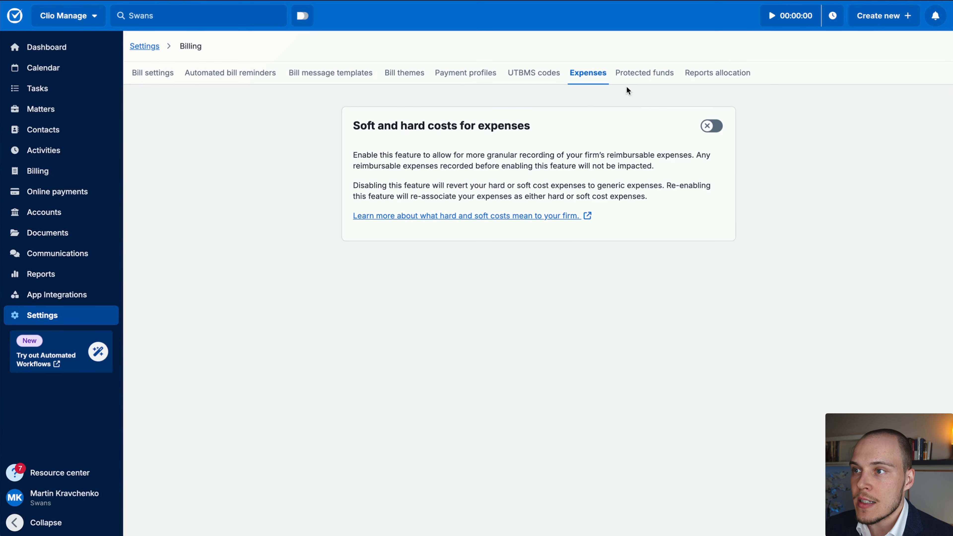
{"action": "left_click", "coordinate": [634, 75]}
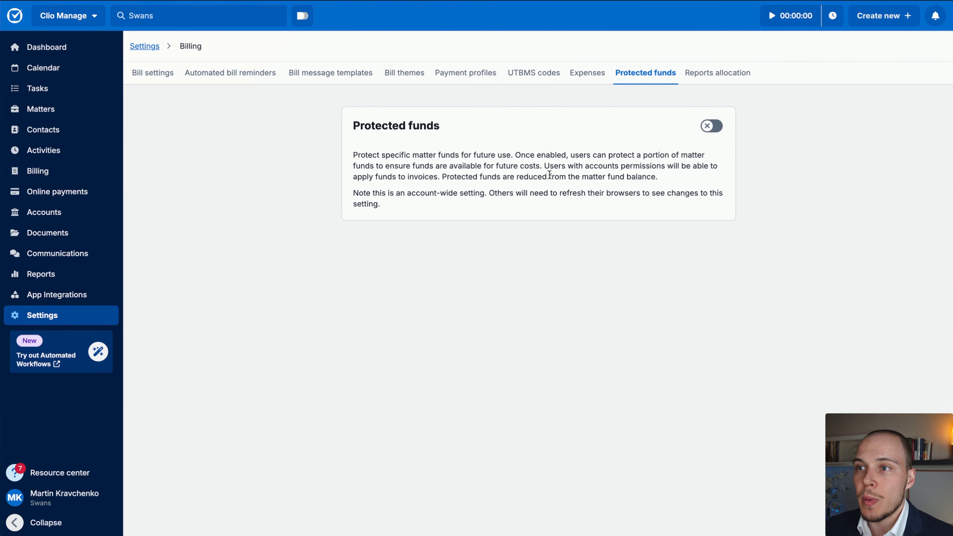
{"action": "left_click", "coordinate": [734, 71]}
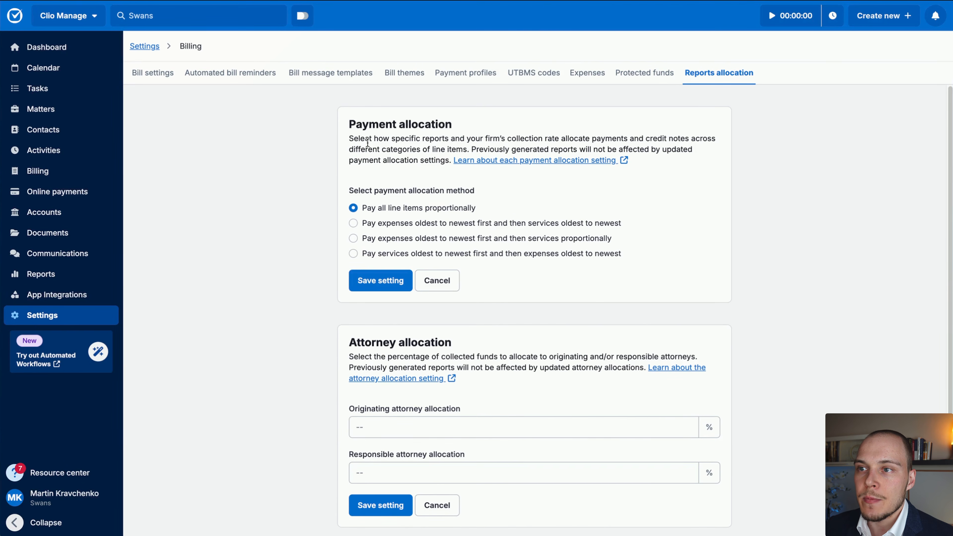
{"action": "scroll", "coordinate": [605, 293], "scroll_direction": "down", "scroll_amount": 1}
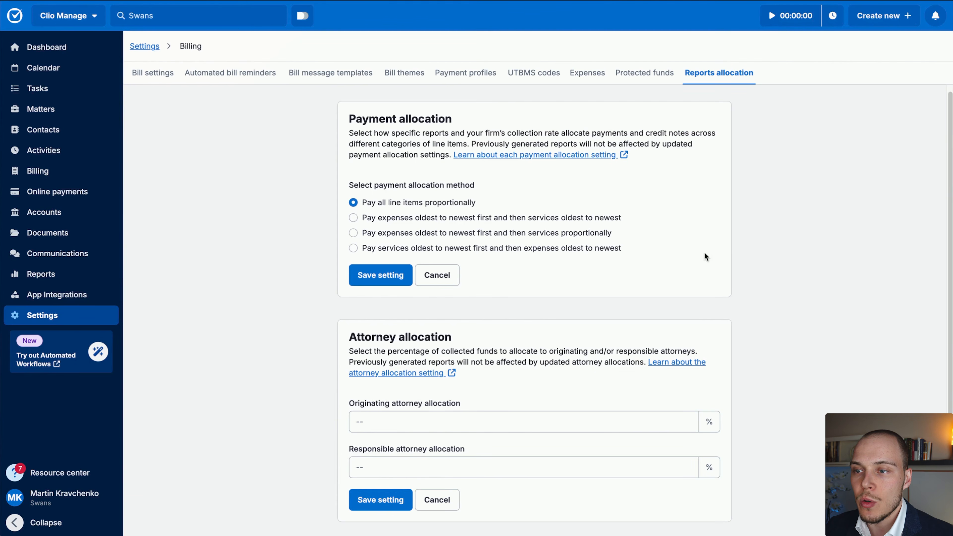
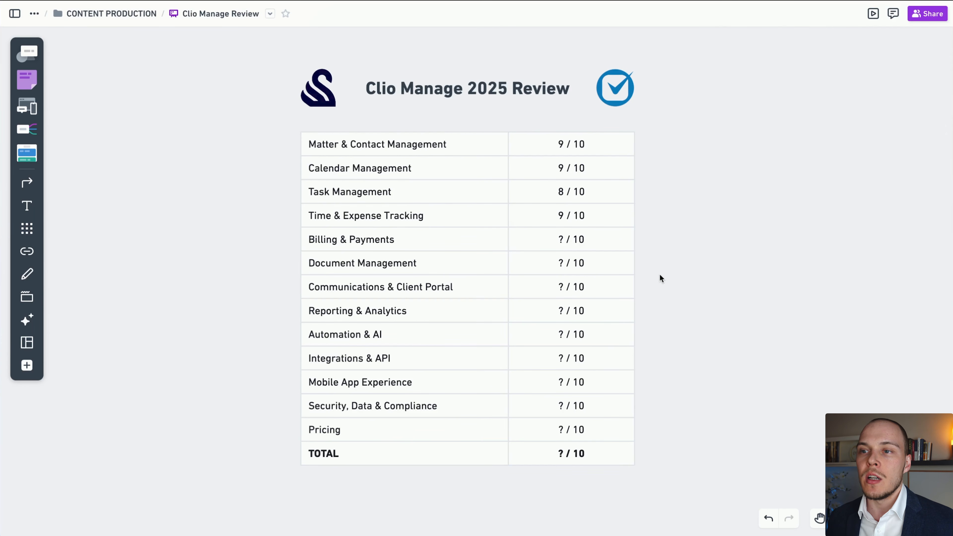
- Switch to the Clio Manage 2025 Review board and set the Billing & Payments score to 10 / 10
{"action": "left_click", "coordinate": [563, 241]}
{"action": "key", "text": "BackSpace"}
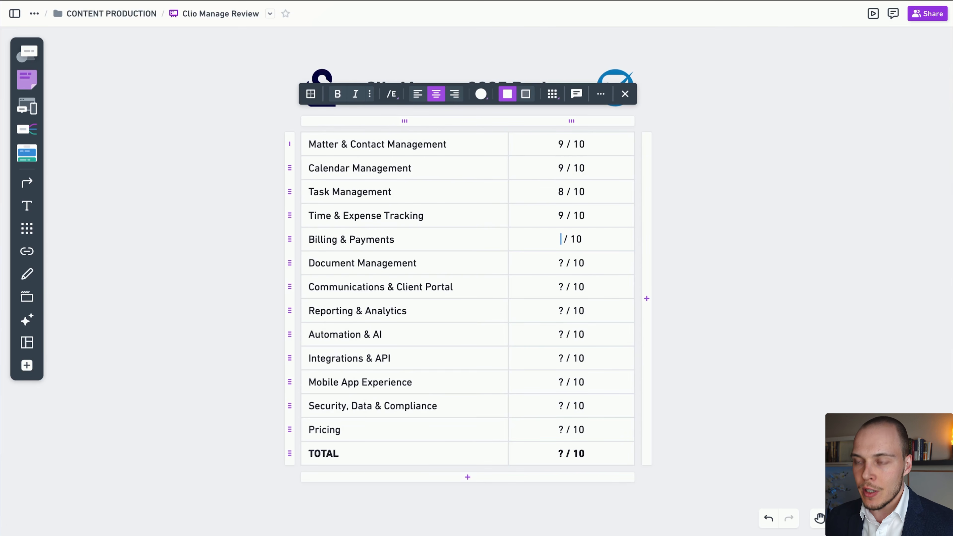
{"action": "type", "text": "10"}
{"action": "left_click", "coordinate": [713, 205]}
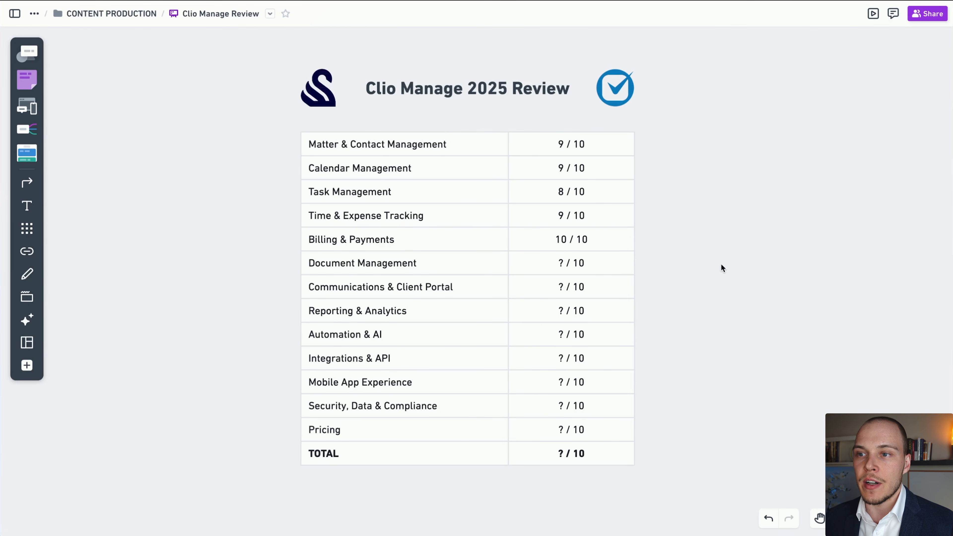
- View the bankruptcy example matter's documents as files only, and return to the list of all folders
{"action": "mouse_move", "coordinate": [672, 347]}
{"action": "left_mouse_down"}
{"action": "mouse_move", "coordinate": [419, 277]}
{"action": "mouse_move", "coordinate": [434, 264]}
{"action": "left_mouse_up"}
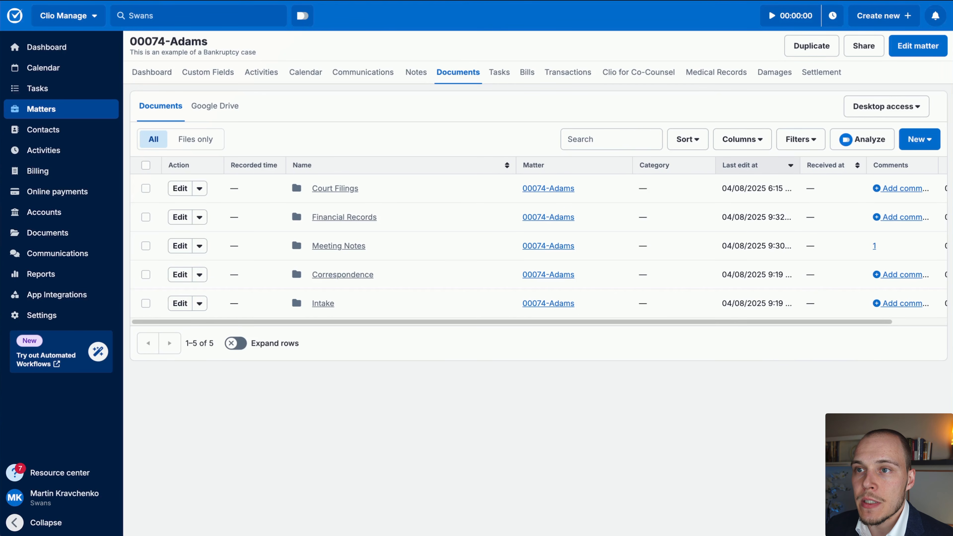
{"action": "mouse_move", "coordinate": [430, 422]}
{"action": "left_mouse_down"}
{"action": "mouse_move", "coordinate": [463, 75]}
{"action": "mouse_move", "coordinate": [470, 91]}
{"action": "mouse_move", "coordinate": [147, 84]}
{"action": "mouse_move", "coordinate": [288, 284]}
{"action": "mouse_move", "coordinate": [368, 81]}
{"action": "mouse_move", "coordinate": [353, 353]}
{"action": "mouse_move", "coordinate": [357, 317]}
{"action": "left_mouse_up"}
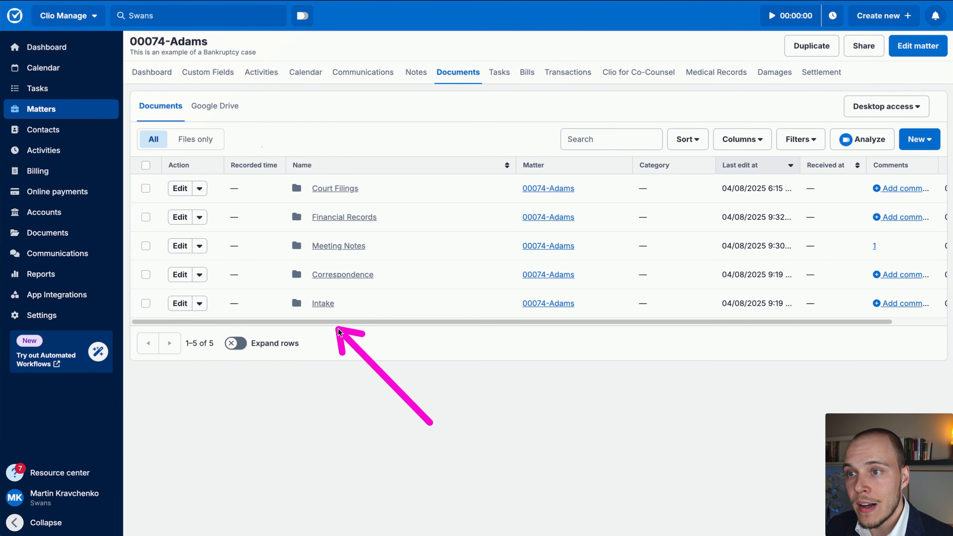
{"action": "left_click", "coordinate": [208, 145]}
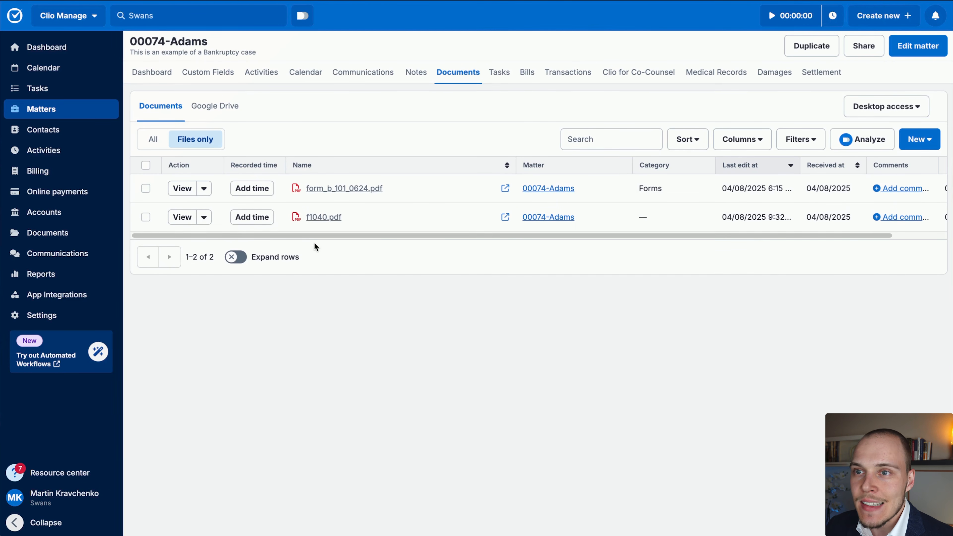
{"action": "left_click", "coordinate": [153, 139]}
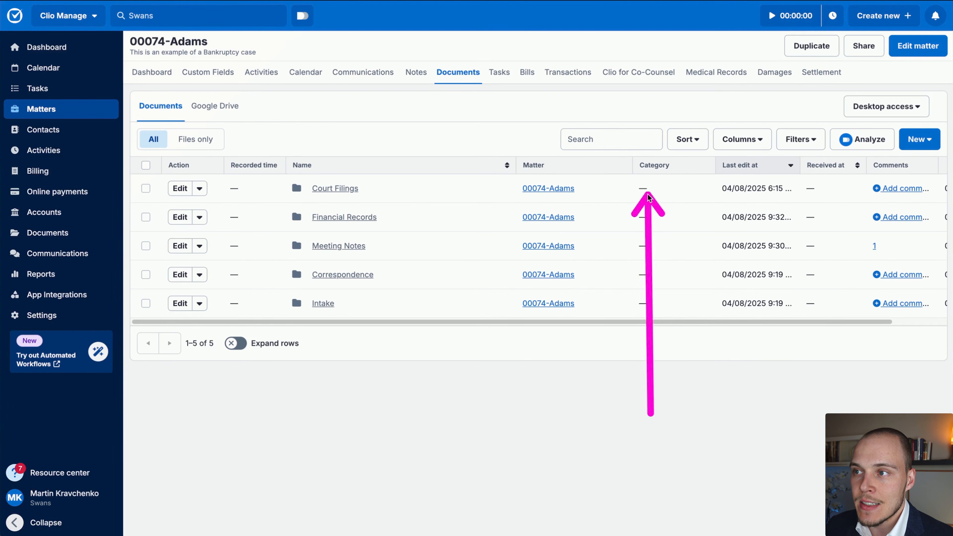
- Assign the Agreements category to the Court Filings folder and save the folder details
{"action": "left_click", "coordinate": [179, 189]}
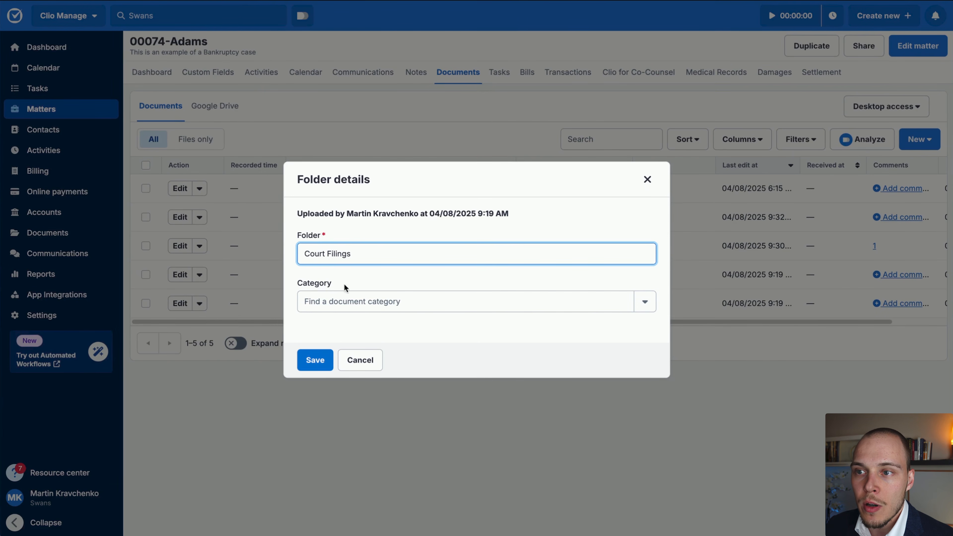
{"action": "left_click", "coordinate": [644, 309]}
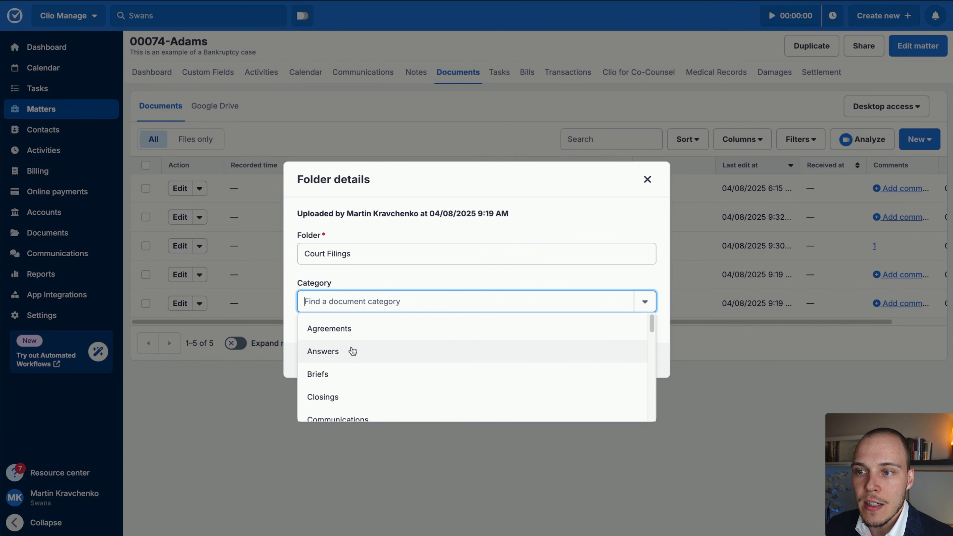
{"action": "left_click", "coordinate": [348, 330]}
{"action": "left_click", "coordinate": [313, 360]}
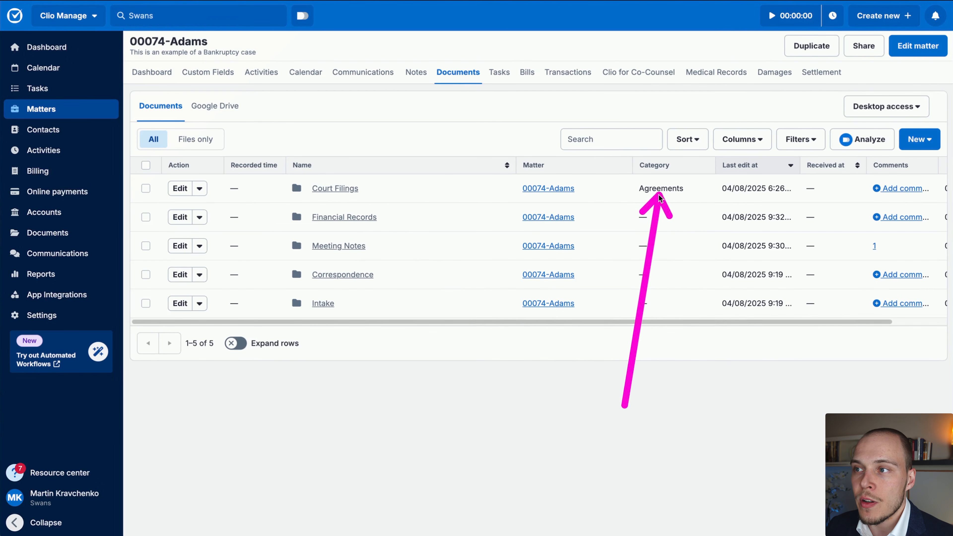
- View the comments on the Court Filings folder and close them without adding one
{"action": "left_click_drag", "start_coordinate": [419, 323], "coordinate": [773, 342]}
{"action": "left_click", "coordinate": [838, 188]}
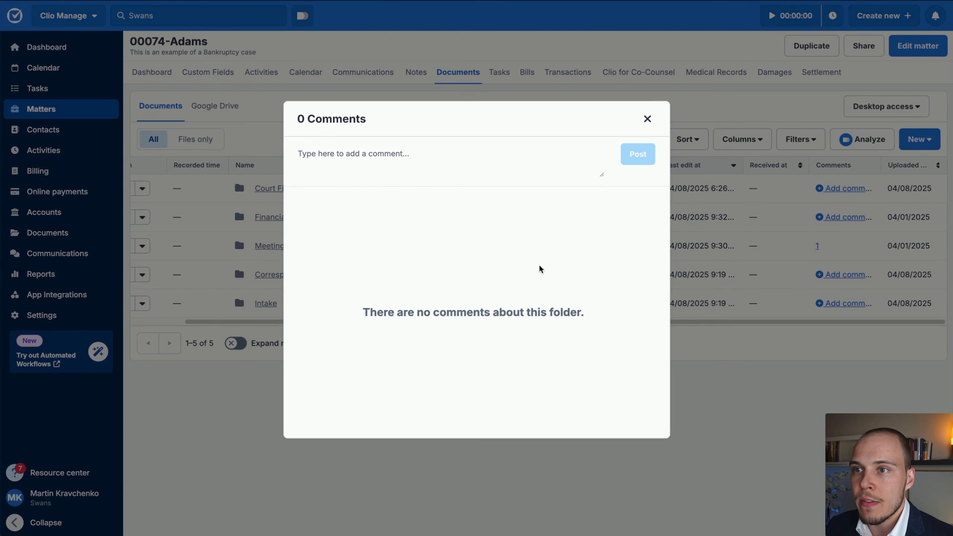
{"action": "left_click", "coordinate": [649, 119]}
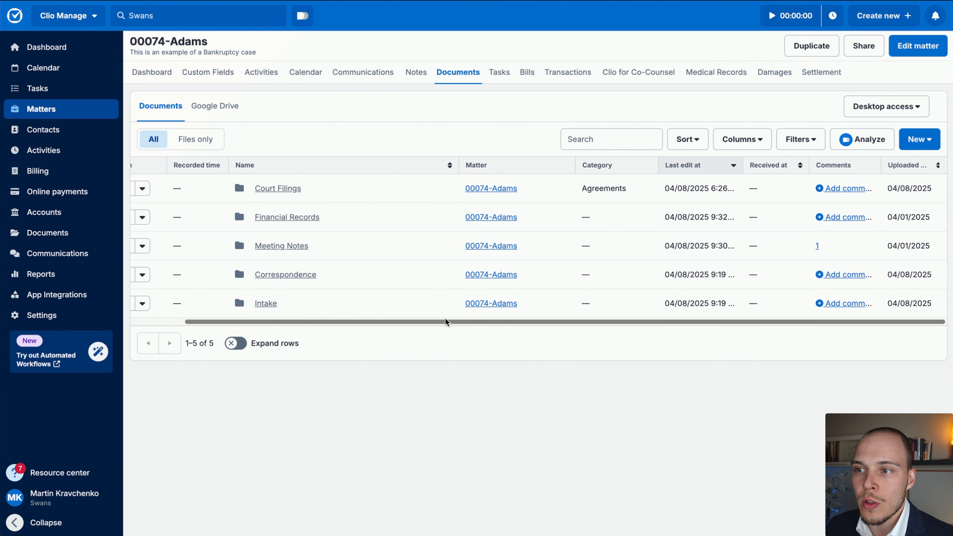
{"action": "left_click_drag", "start_coordinate": [445, 322], "coordinate": [345, 325]}
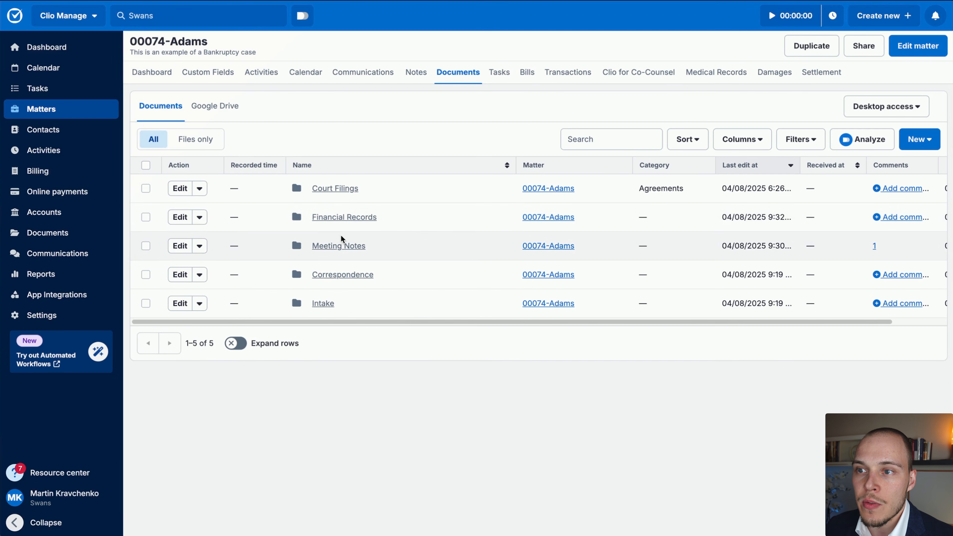
- Open form_b_101_0624.pdf from the Court Filings folder, view Version 1 and return to Version 2
{"action": "left_click", "coordinate": [339, 189]}
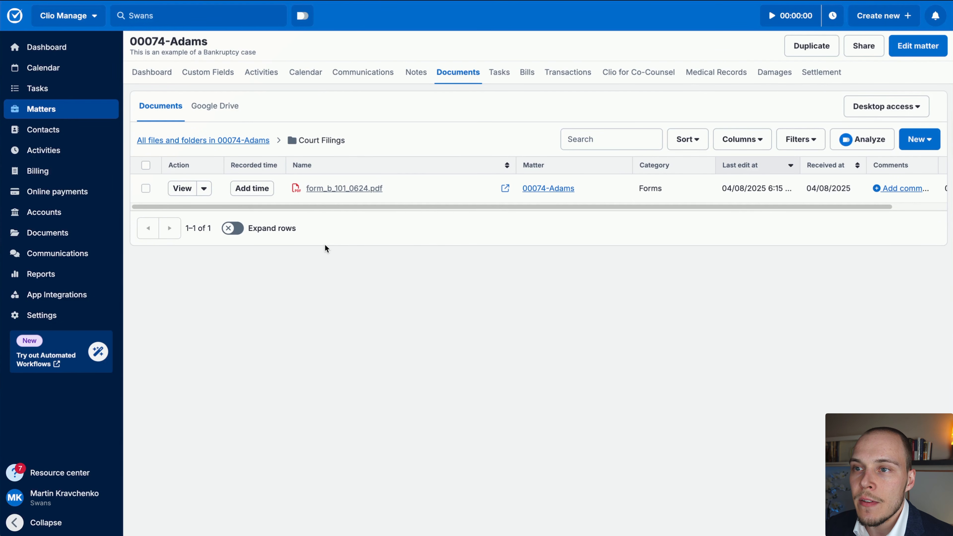
{"action": "left_click", "coordinate": [189, 193]}
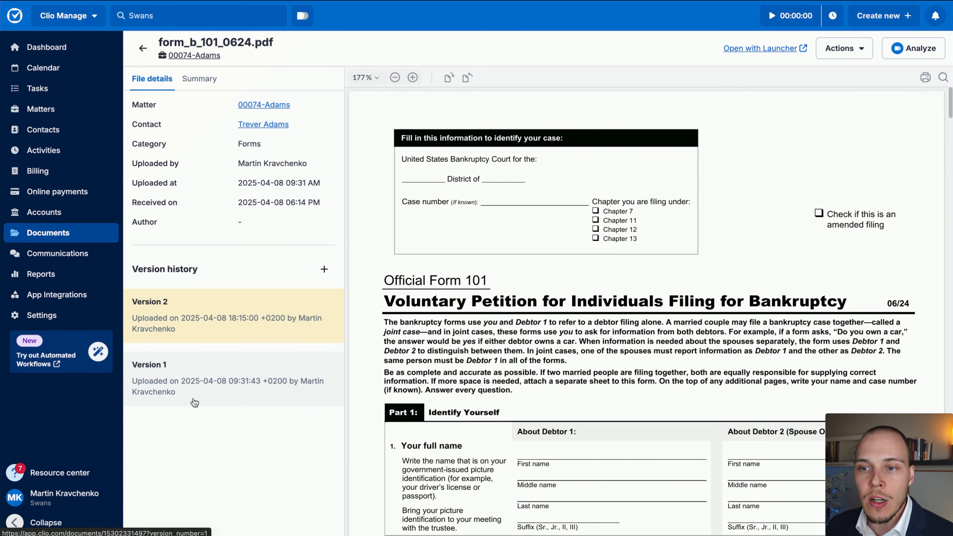
{"action": "left_click", "coordinate": [209, 388]}
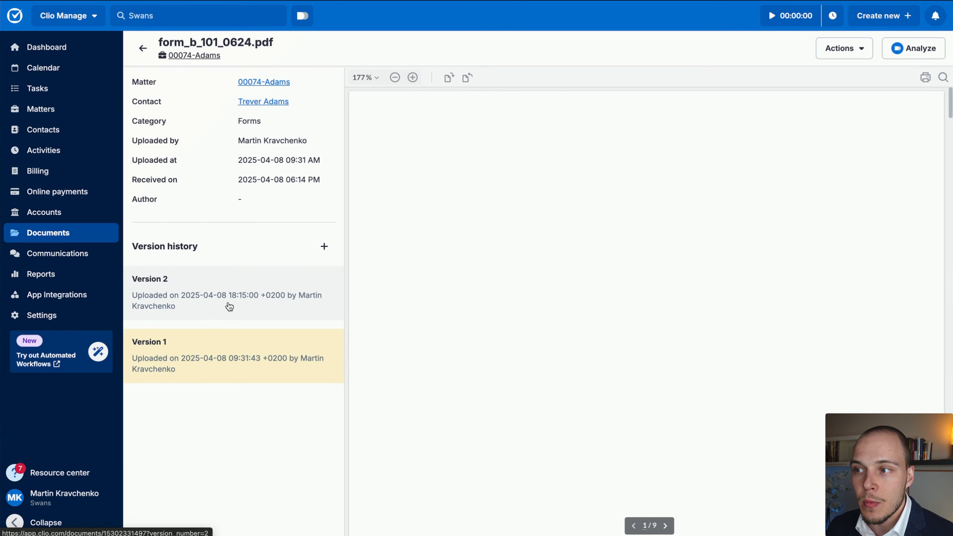
{"action": "left_click", "coordinate": [228, 306]}
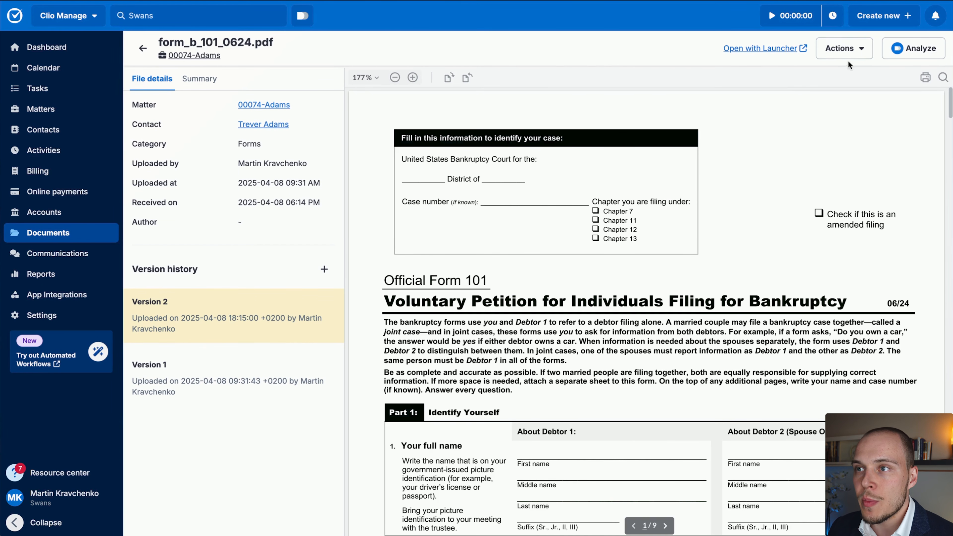
- Start an e-Signature request for form_b_101_0624.pdf with the matter's client as signer, and prepare it for signing
{"action": "left_click", "coordinate": [852, 53]}
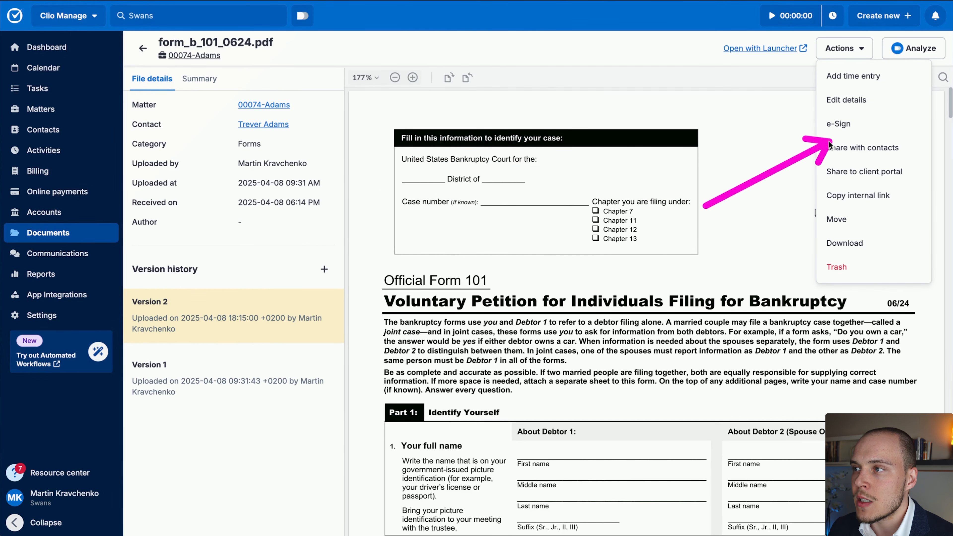
{"action": "left_click", "coordinate": [849, 125]}
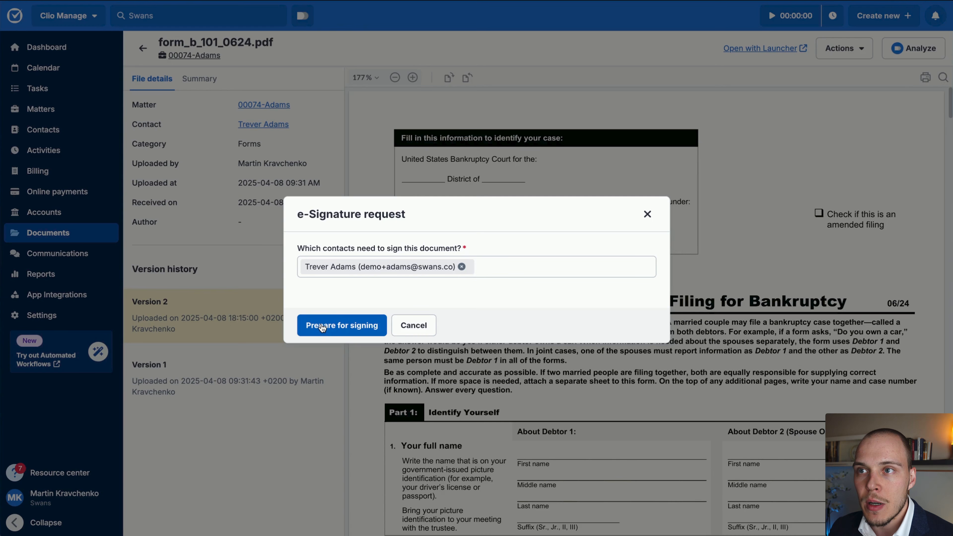
{"action": "left_click", "coordinate": [342, 324]}
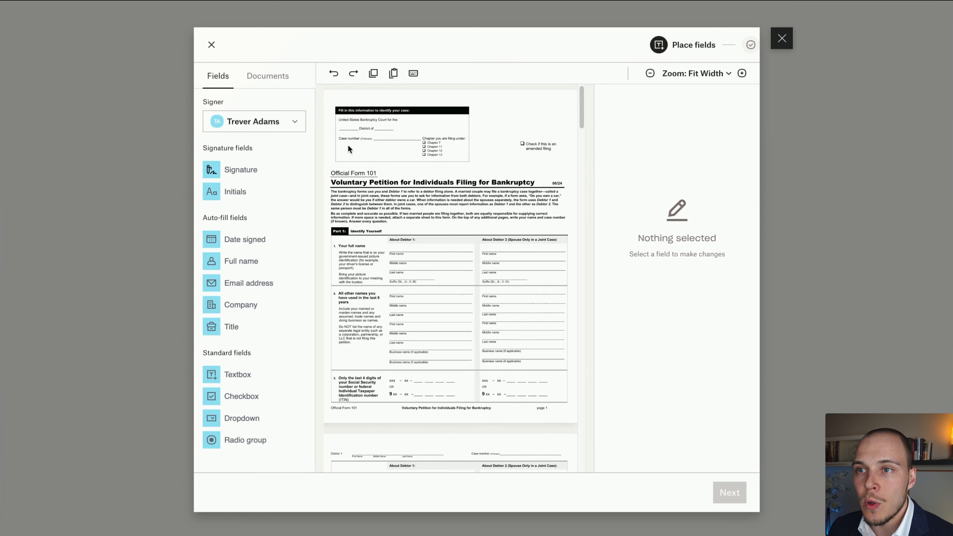
{"action": "left_click", "coordinate": [277, 119]}
{"action": "left_click", "coordinate": [238, 172]}
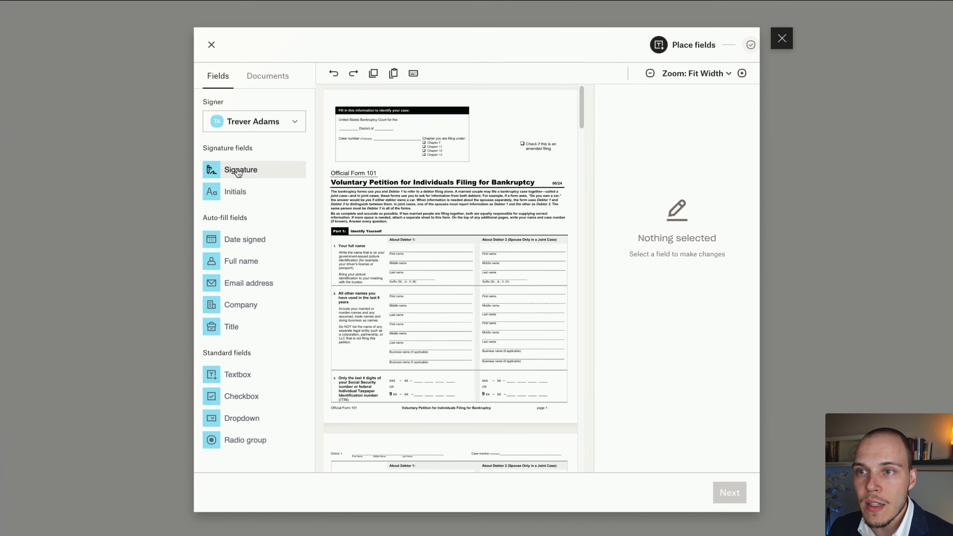
- Place a signature field and a textbox in the form's Debtor 1 column, and leave the signing editor without saving
{"action": "mouse_move", "coordinate": [238, 171]}
{"action": "left_mouse_down"}
{"action": "mouse_move", "coordinate": [417, 270]}
{"action": "mouse_move", "coordinate": [413, 301]}
{"action": "left_mouse_up"}
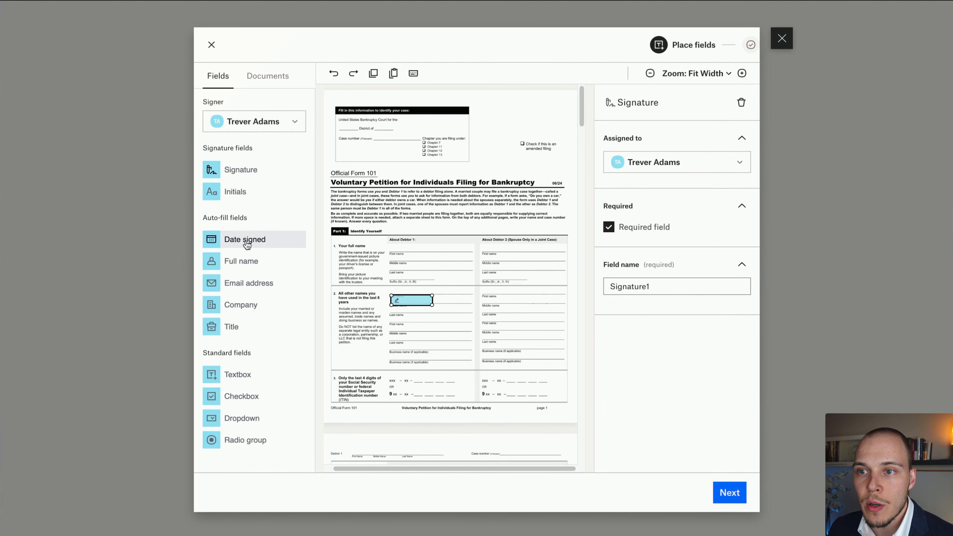
{"action": "left_click_drag", "start_coordinate": [238, 374], "coordinate": [411, 268]}
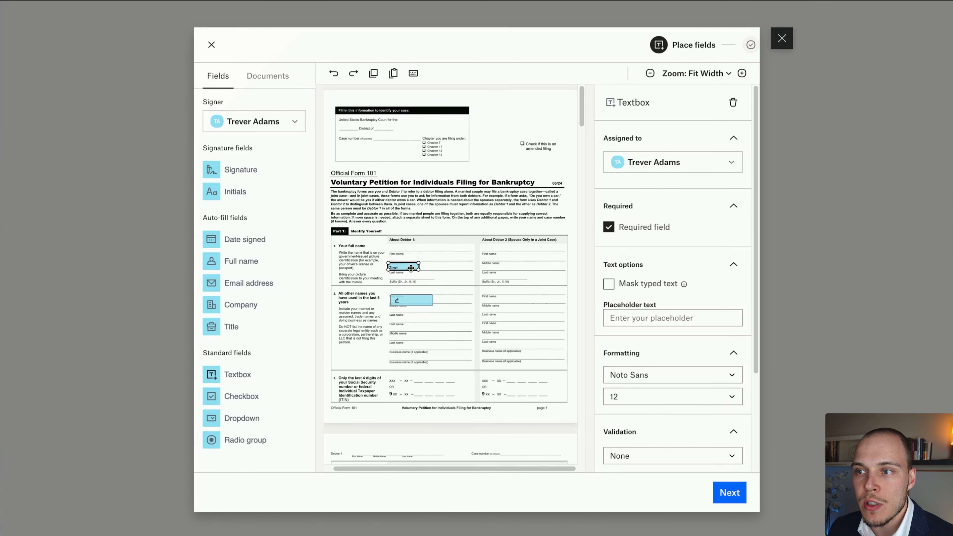
{"action": "scroll", "coordinate": [681, 297], "scroll_direction": "down", "scroll_amount": 4}
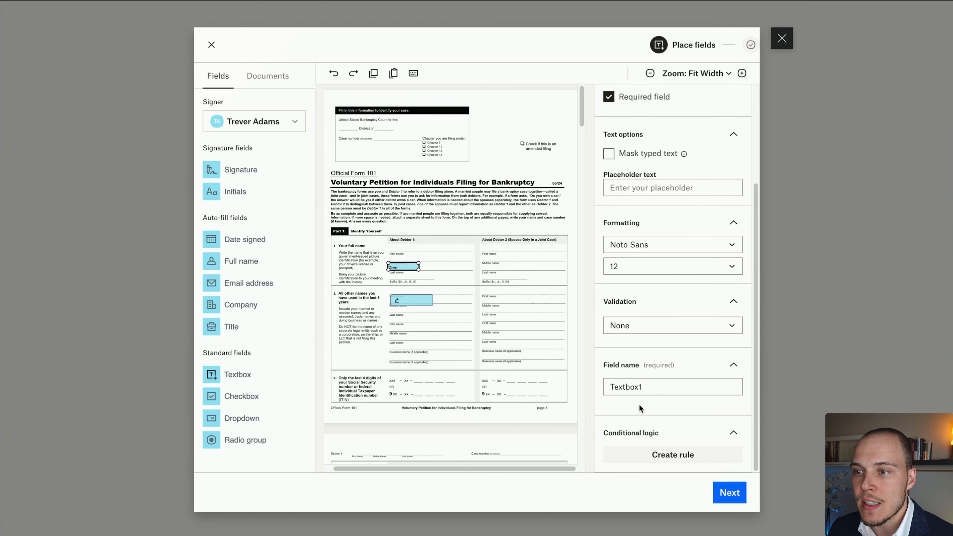
{"action": "scroll", "coordinate": [642, 409], "scroll_direction": "up", "scroll_amount": 4}
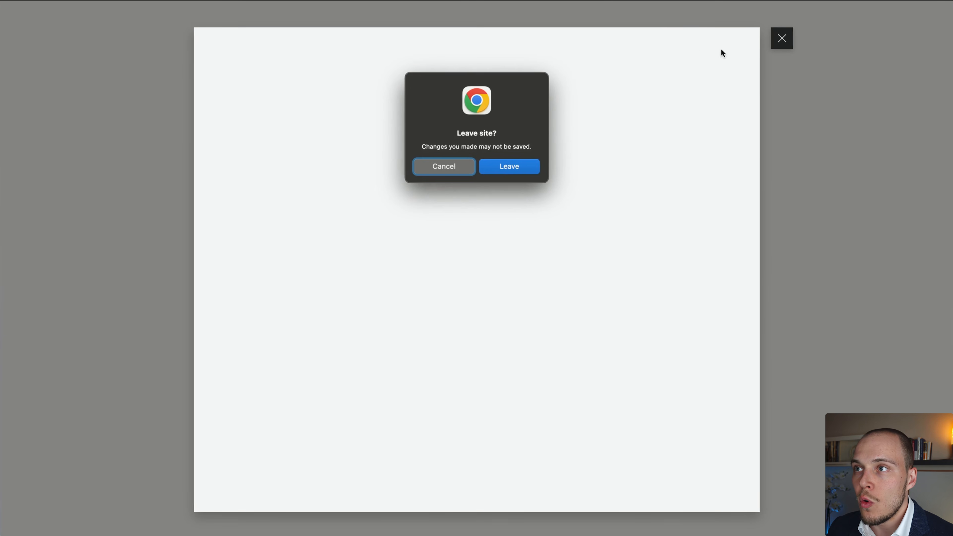
{"action": "left_click", "coordinate": [509, 169]}
- Review the options for sharing form_b_101_0624.pdf with contacts, and cancel without sharing
{"action": "left_click", "coordinate": [843, 49]}
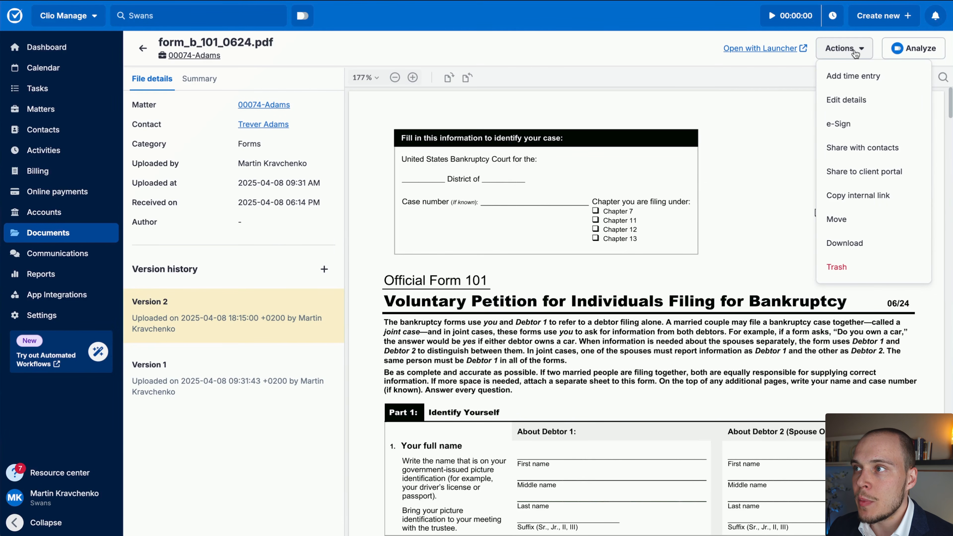
{"action": "left_click", "coordinate": [839, 154]}
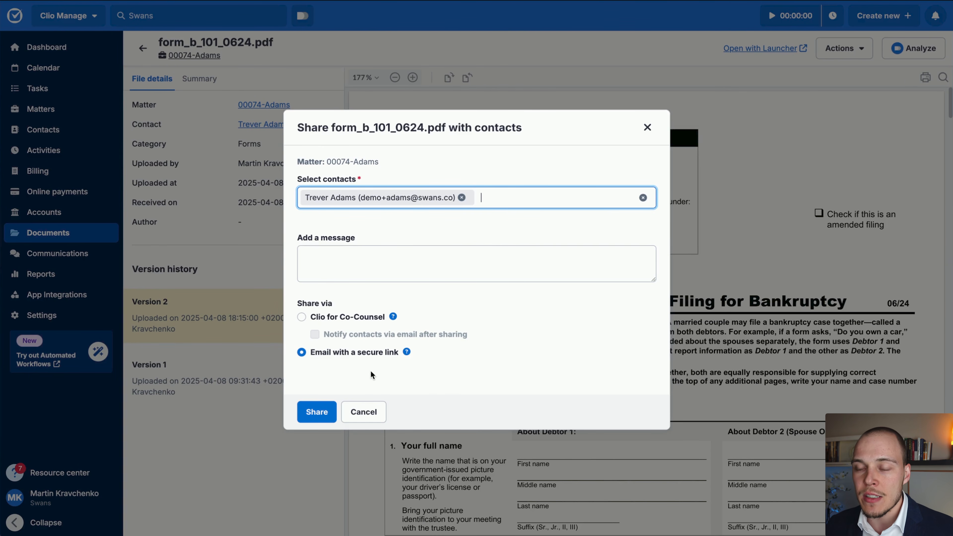
{"action": "left_click", "coordinate": [372, 413]}
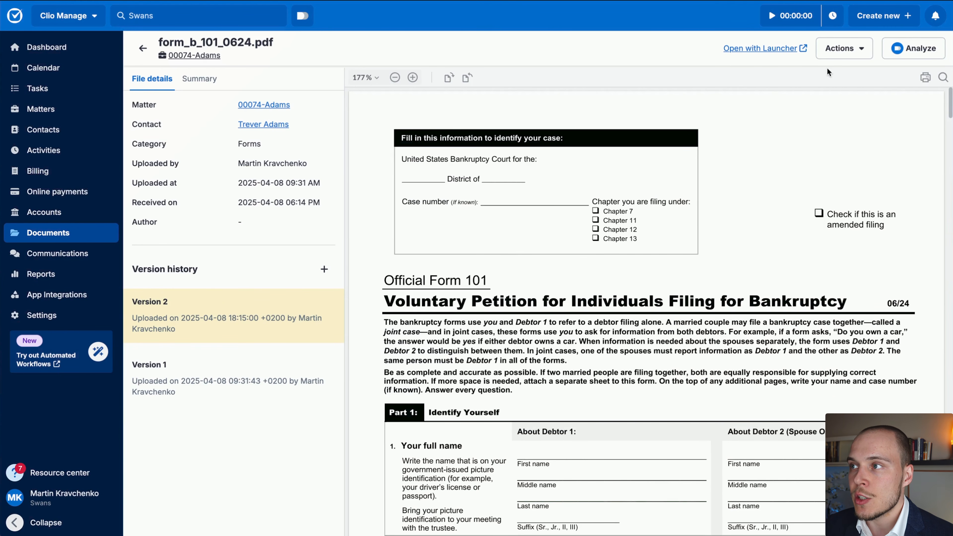
- Review the remaining document actions for form_b_101_0624.pdf, and return to the Court Filings folder
{"action": "left_click", "coordinate": [844, 50]}
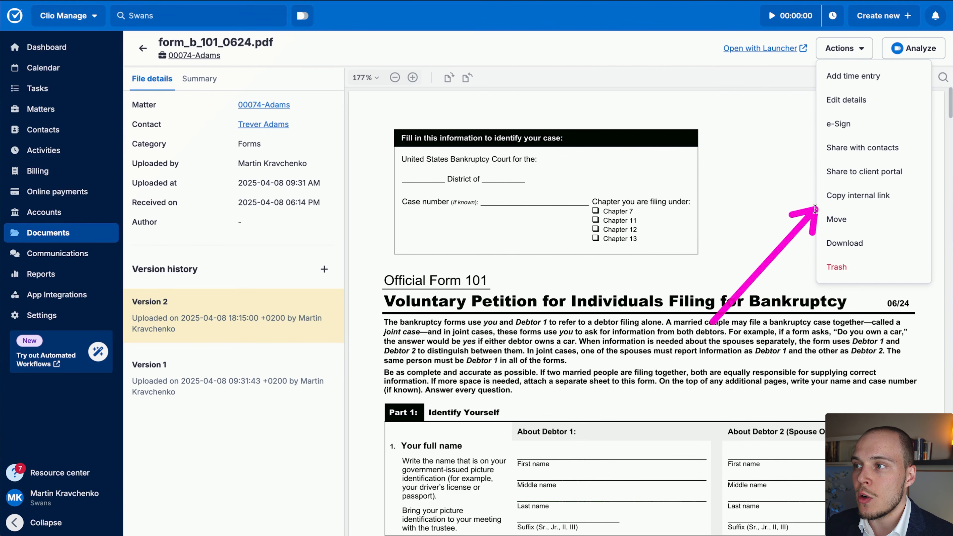
{"action": "left_click_drag", "start_coordinate": [825, 220], "coordinate": [807, 268]}
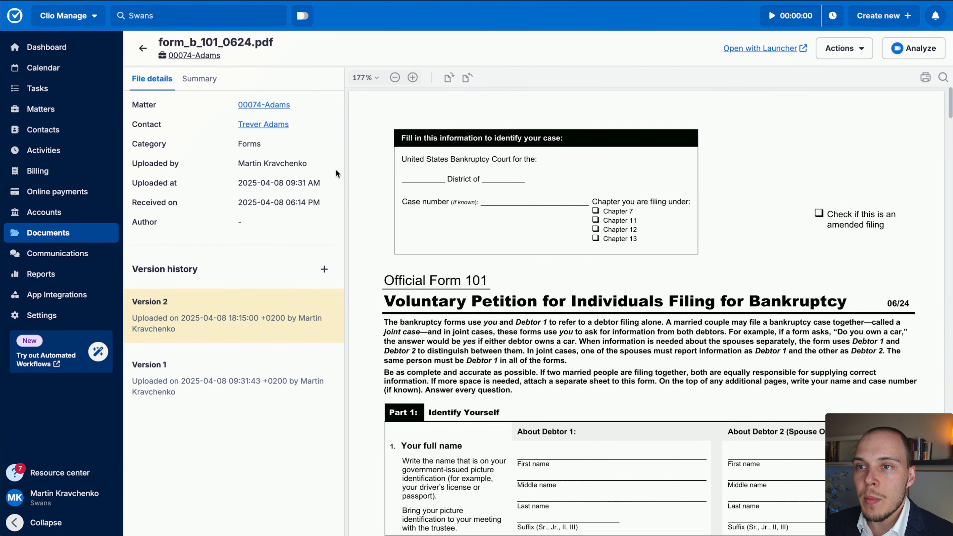
{"action": "mouse_move", "coordinate": [437, 307]}
{"action": "left_mouse_down"}
{"action": "mouse_move", "coordinate": [245, 86]}
{"action": "mouse_move", "coordinate": [196, 87]}
{"action": "mouse_move", "coordinate": [192, 79]}
{"action": "mouse_move", "coordinate": [847, 71]}
{"action": "mouse_move", "coordinate": [926, 48]}
{"action": "left_mouse_up"}
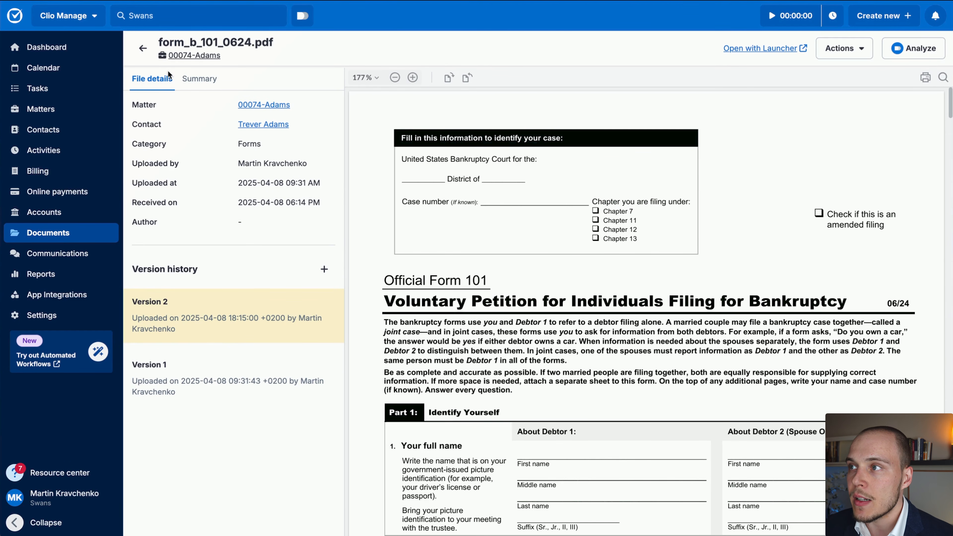
{"action": "left_click", "coordinate": [144, 49]}
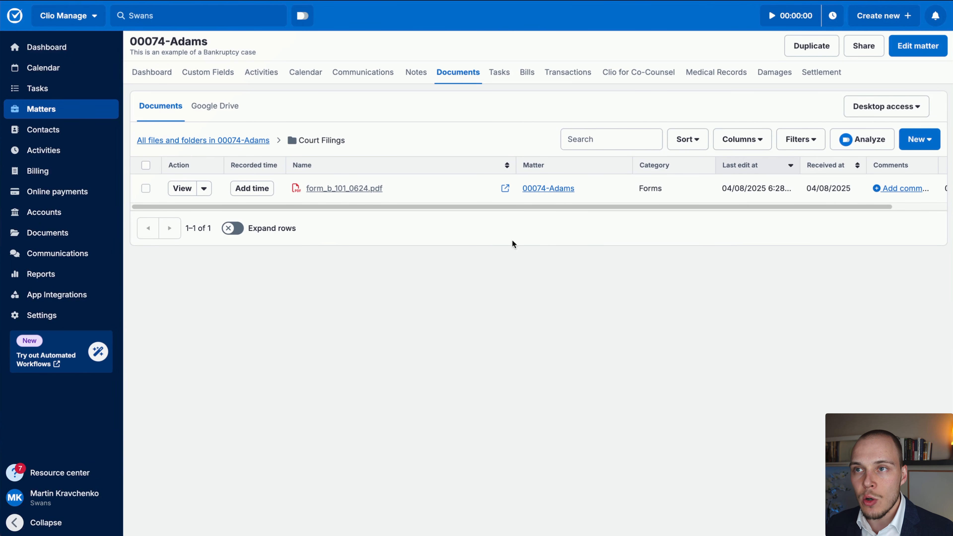
- Switch to Finder and open the Clio Drive folder on the localhost location
{"action": "mouse_move", "coordinate": [357, 534]}
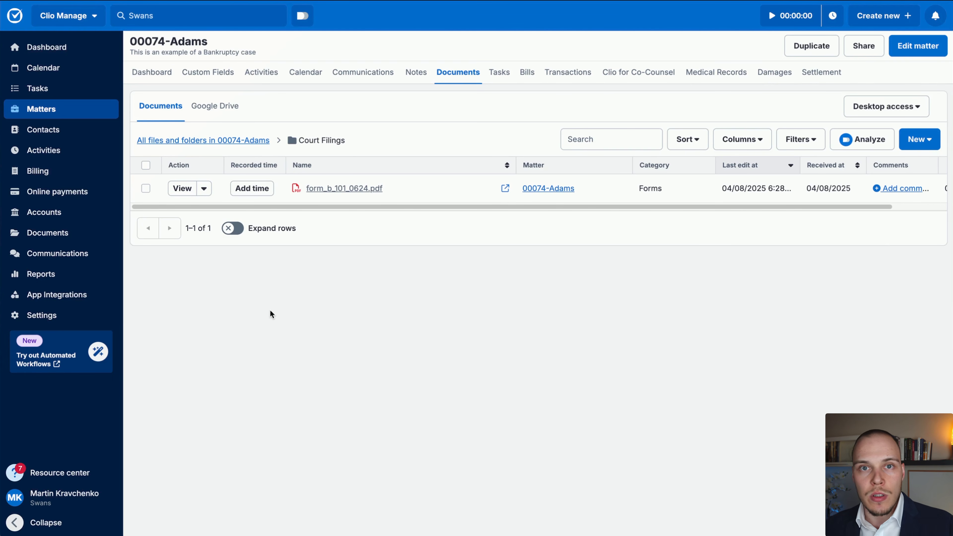
{"action": "left_click", "coordinate": [166, 515]}
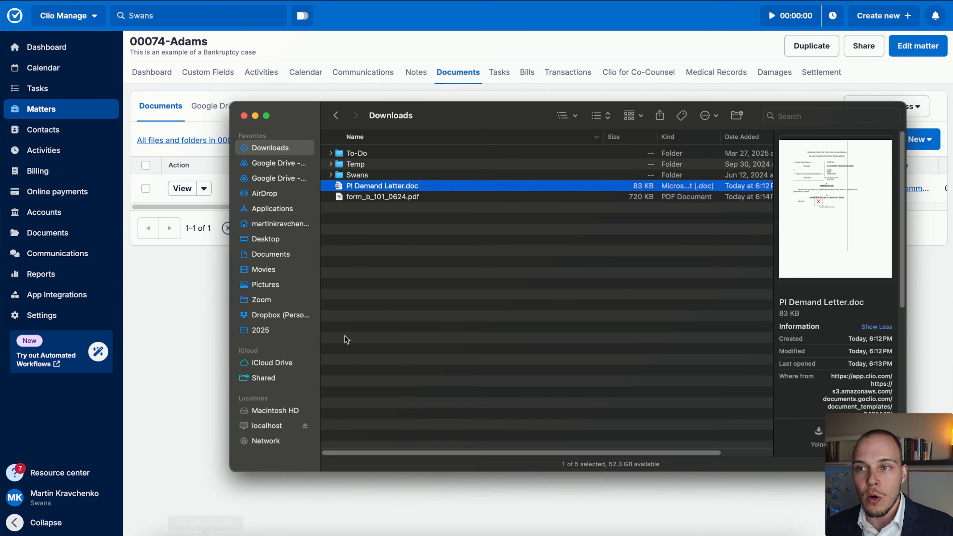
{"action": "left_click_drag", "start_coordinate": [458, 119], "coordinate": [450, 118]}
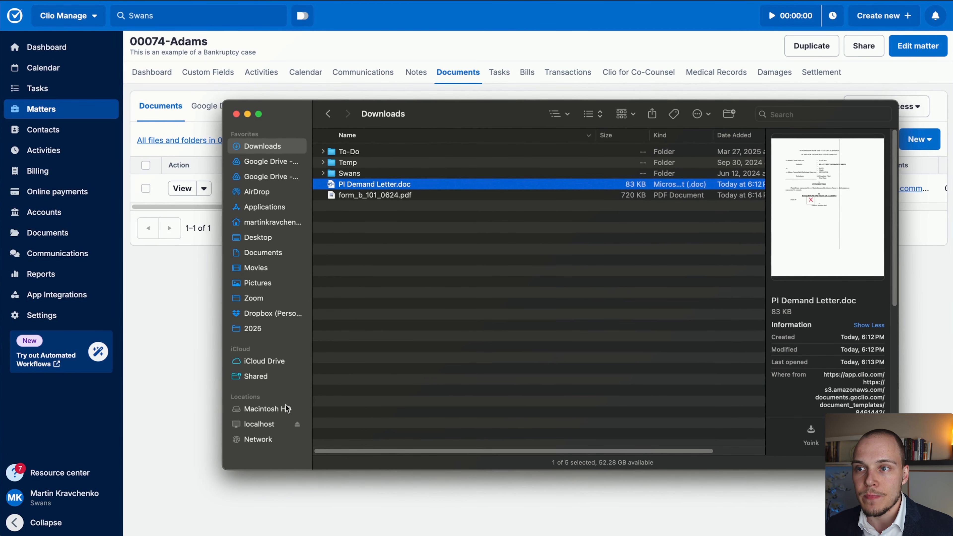
{"action": "left_click", "coordinate": [262, 424]}
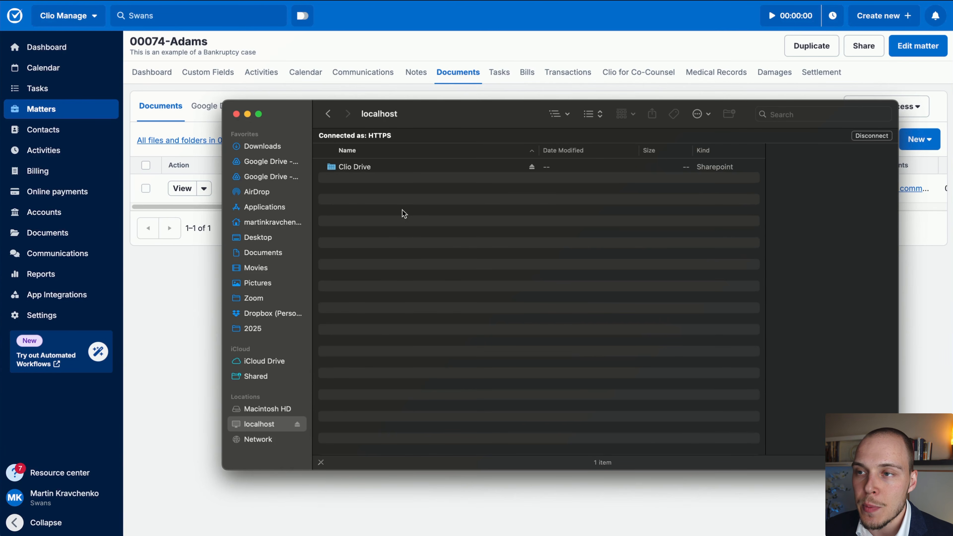
{"action": "left_click_drag", "start_coordinate": [437, 114], "coordinate": [407, 113]}
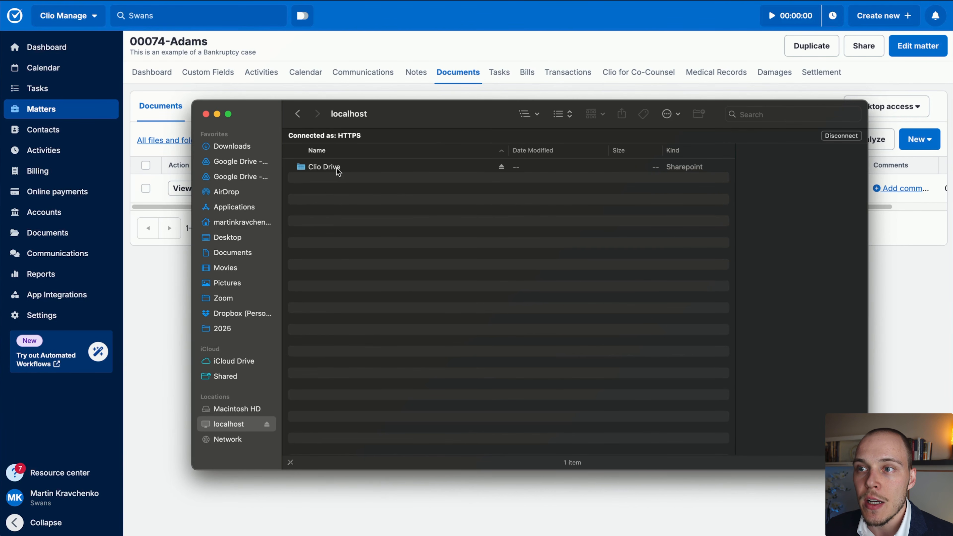
{"action": "double_click", "coordinate": [324, 167]}
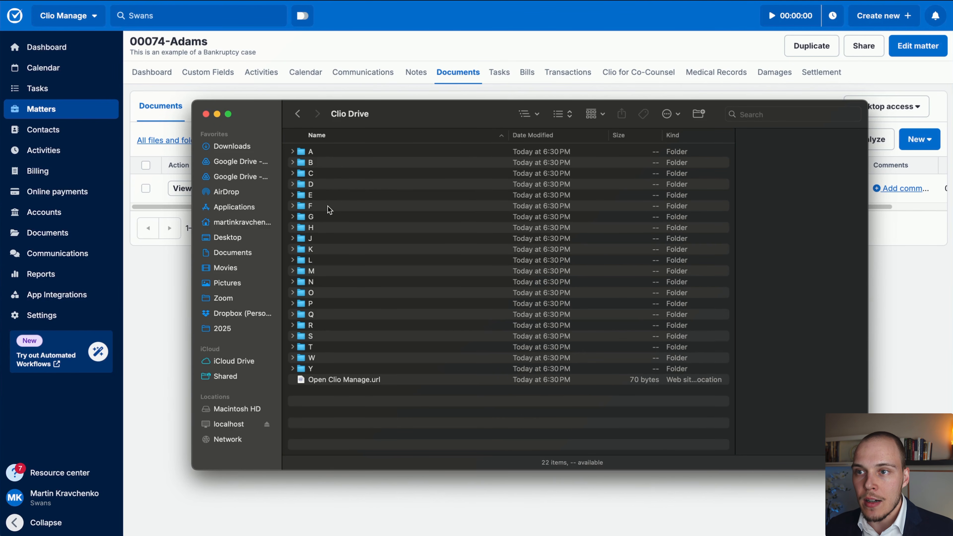
- Open the bankruptcy matter's folder inside the client's folder under A in Clio Drive
{"action": "double_click", "coordinate": [333, 152]}
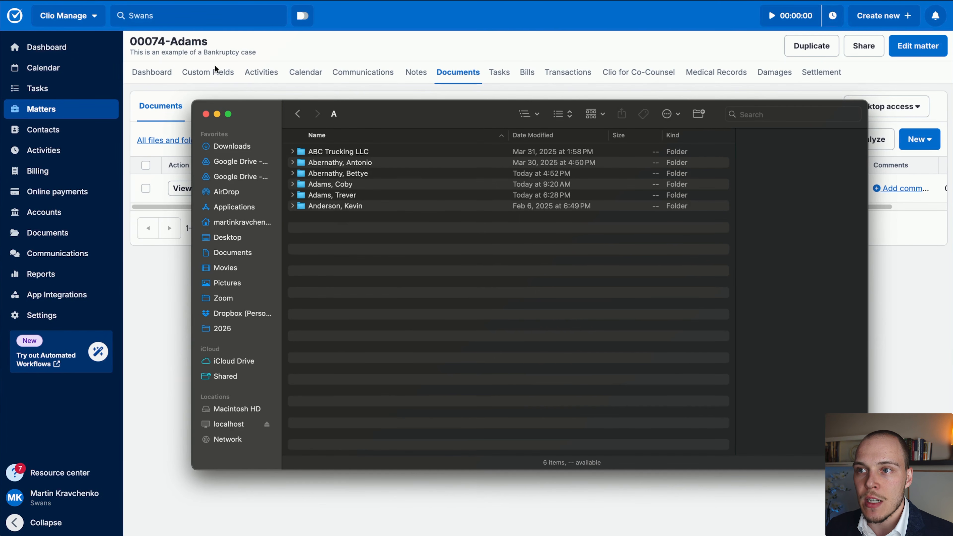
{"action": "double_click", "coordinate": [335, 195]}
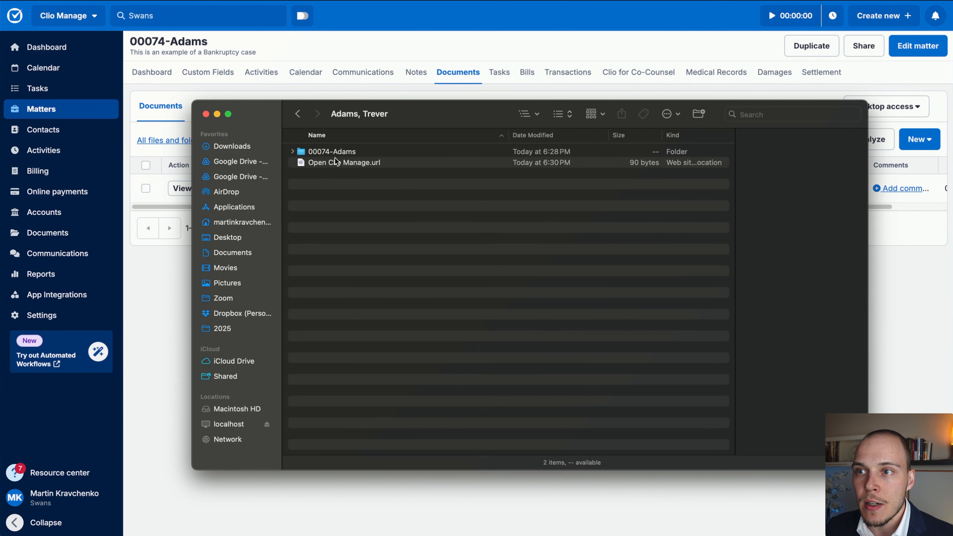
{"action": "double_click", "coordinate": [339, 151]}
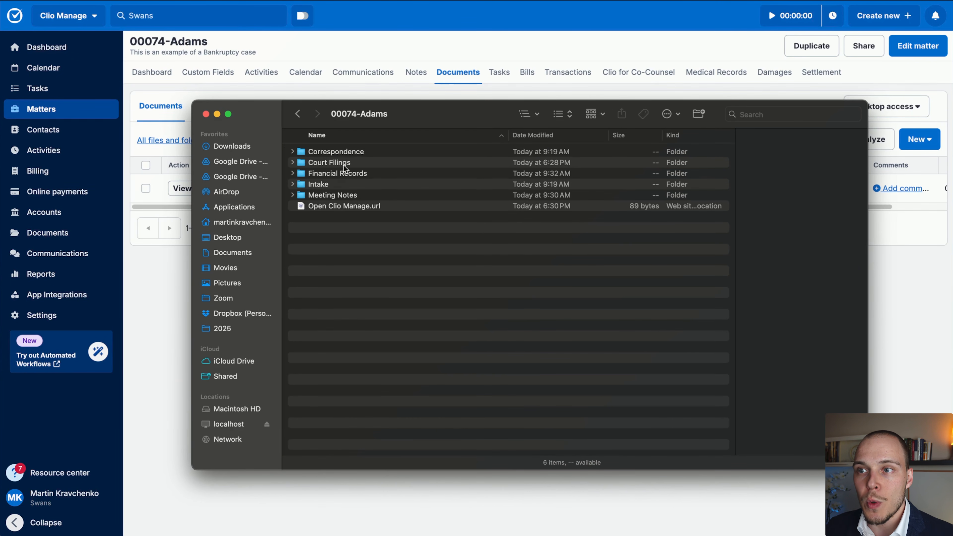
- Open the matter in the browser through its Open Clio Manage.url file, and switch back to Finder
{"action": "mouse_move", "coordinate": [376, 121]}
{"action": "left_mouse_down"}
{"action": "mouse_move", "coordinate": [377, 157]}
{"action": "mouse_move", "coordinate": [484, 128]}
{"action": "mouse_move", "coordinate": [386, 126]}
{"action": "left_mouse_up"}
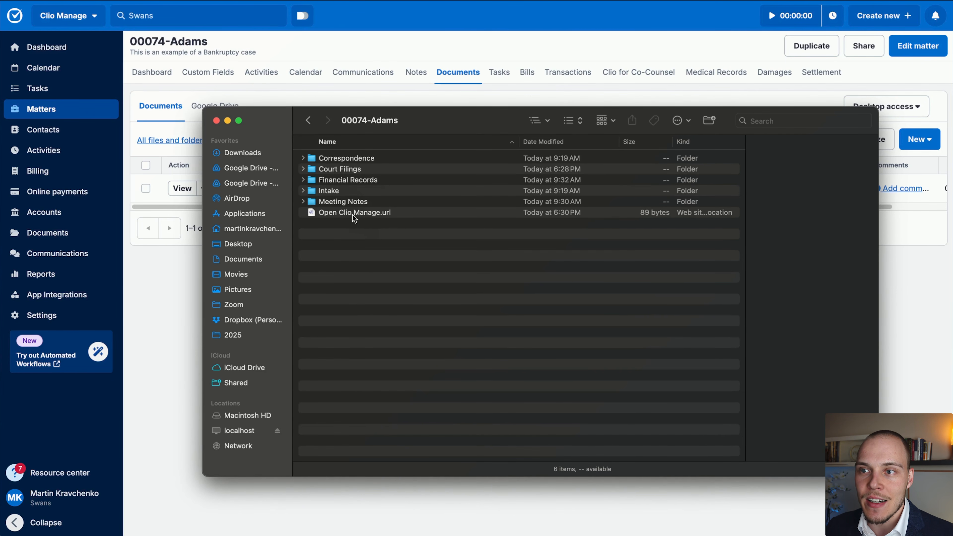
{"action": "double_click", "coordinate": [360, 213]}
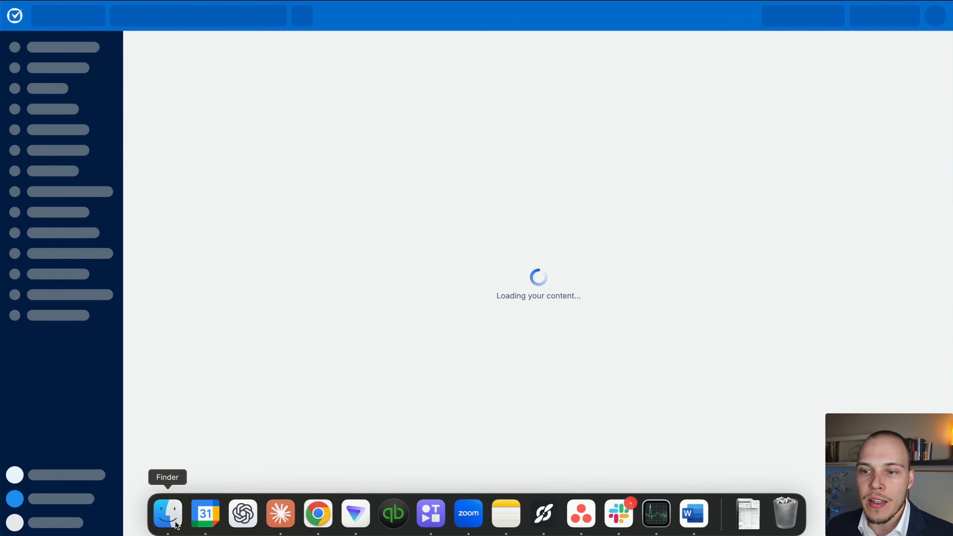
{"action": "left_click", "coordinate": [171, 514]}
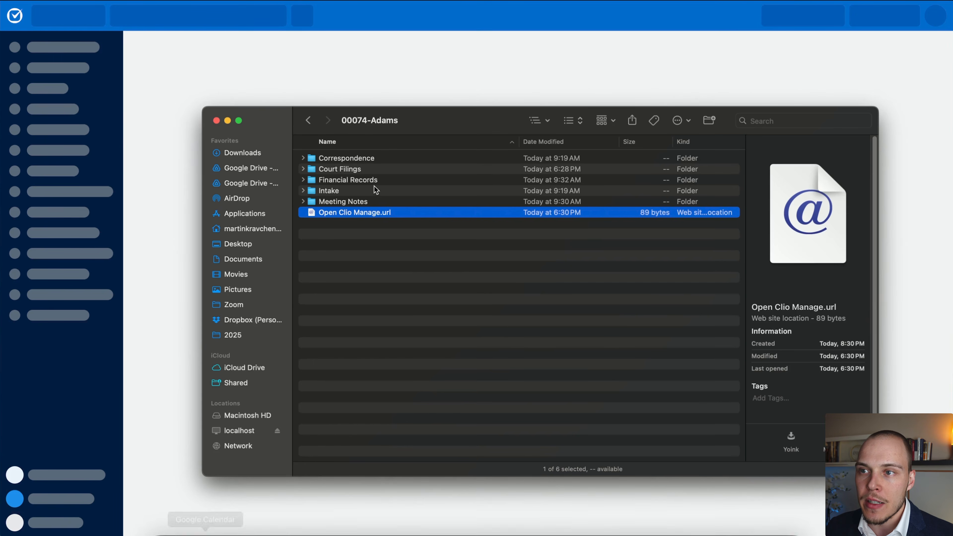
- Open form_b_101_0624.pdf from the matter's Court Filings folder in Adobe Acrobat
{"action": "double_click", "coordinate": [346, 167]}
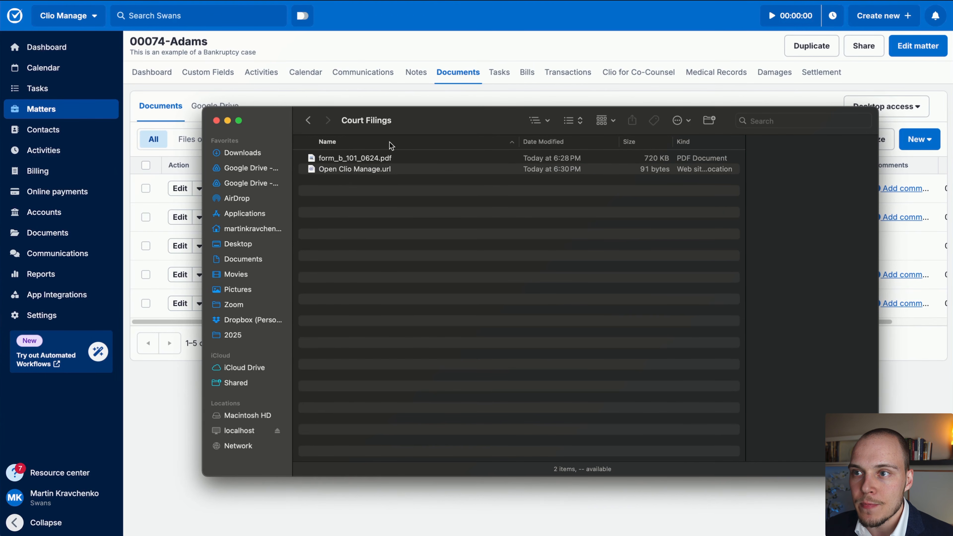
{"action": "left_click", "coordinate": [369, 160]}
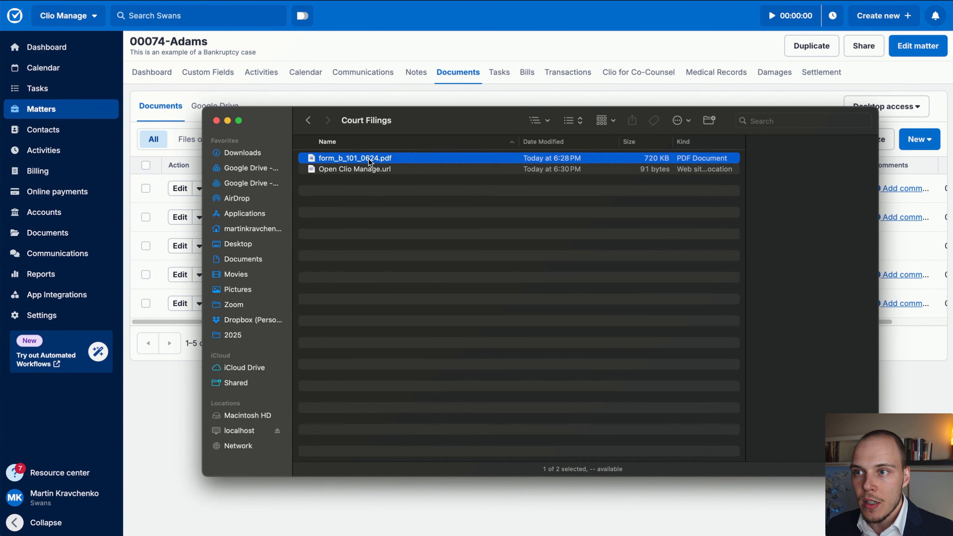
{"action": "left_click", "coordinate": [370, 262]}
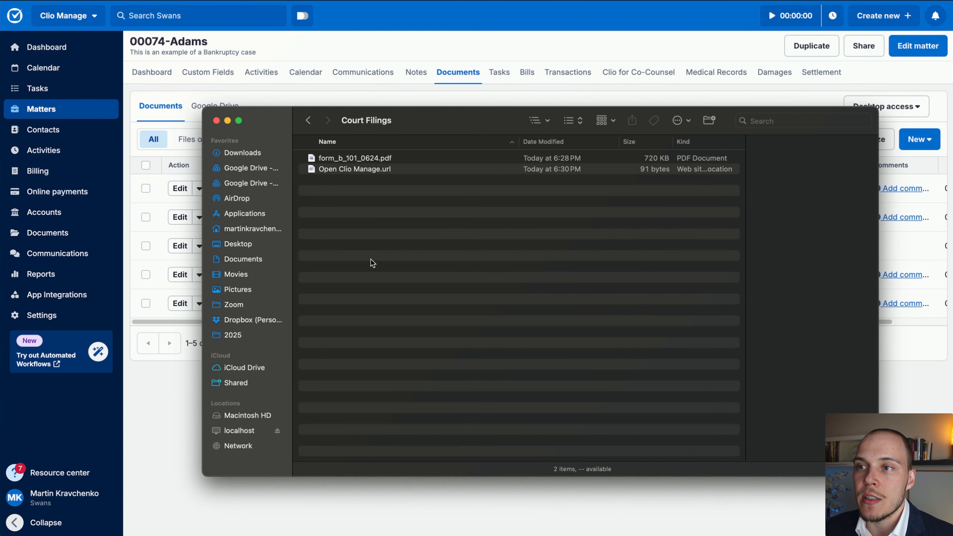
{"action": "right_click", "coordinate": [342, 158]}
{"action": "mouse_move", "coordinate": [371, 174]}
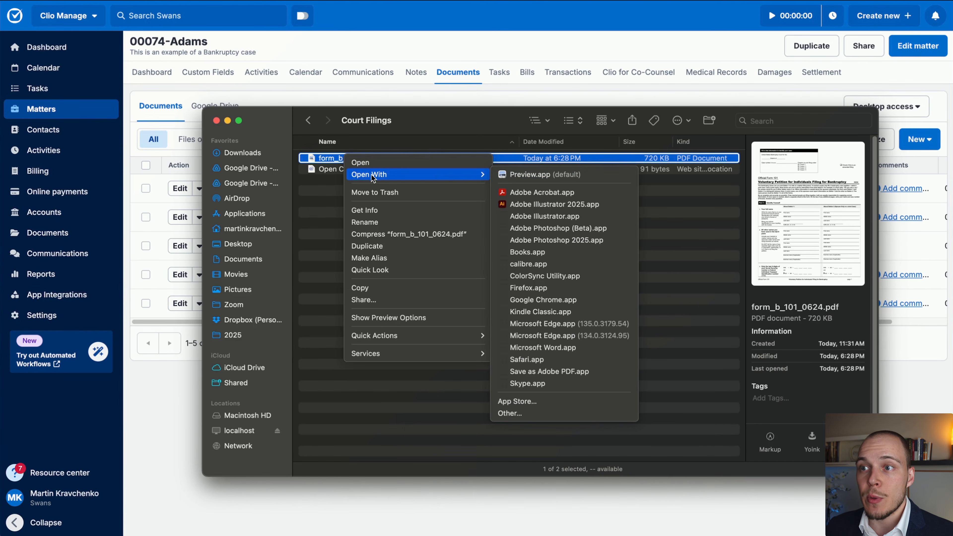
{"action": "left_click", "coordinate": [523, 190]}
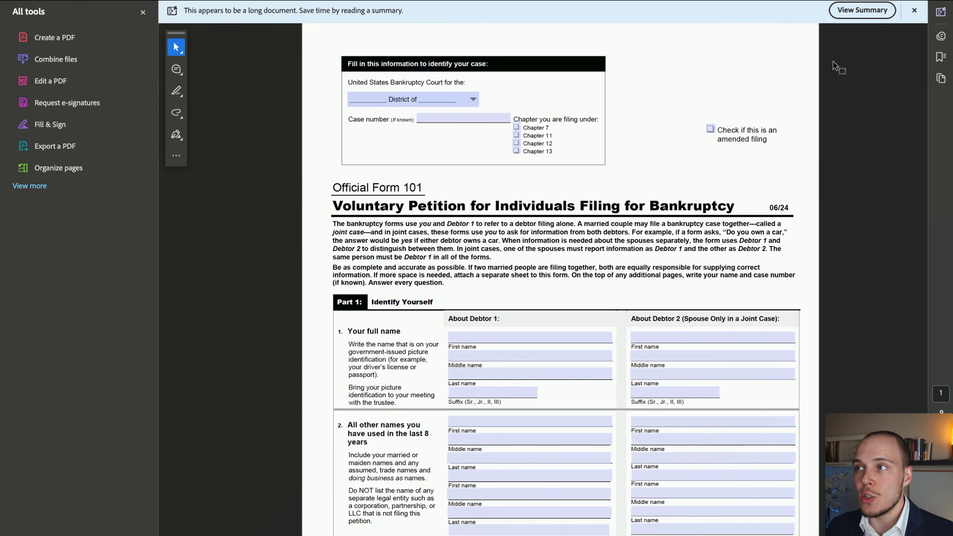
- Add the text "TESTING" to the blank area at the top of the form's first page, then save and close the PDF
{"action": "left_click", "coordinate": [54, 79]}
{"action": "left_click", "coordinate": [39, 136]}
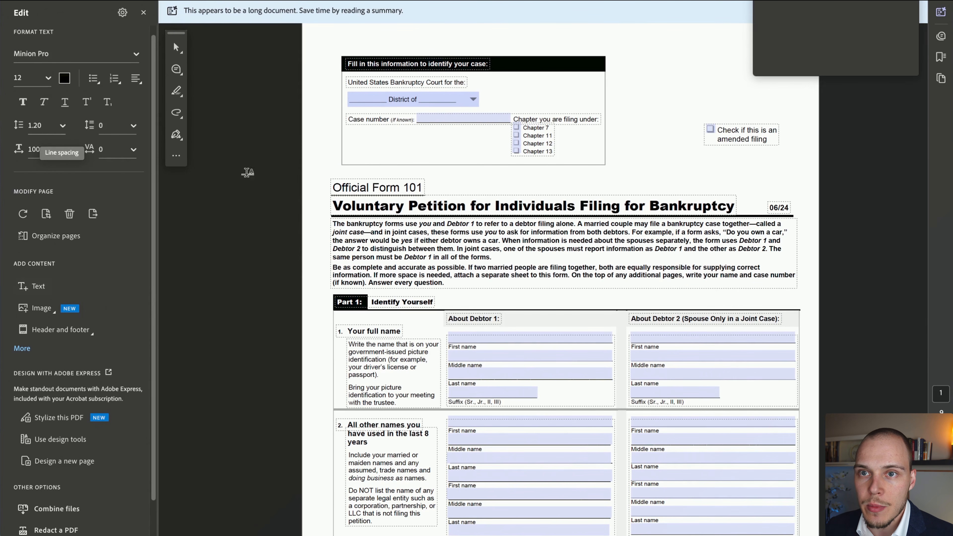
{"action": "left_click", "coordinate": [648, 73]}
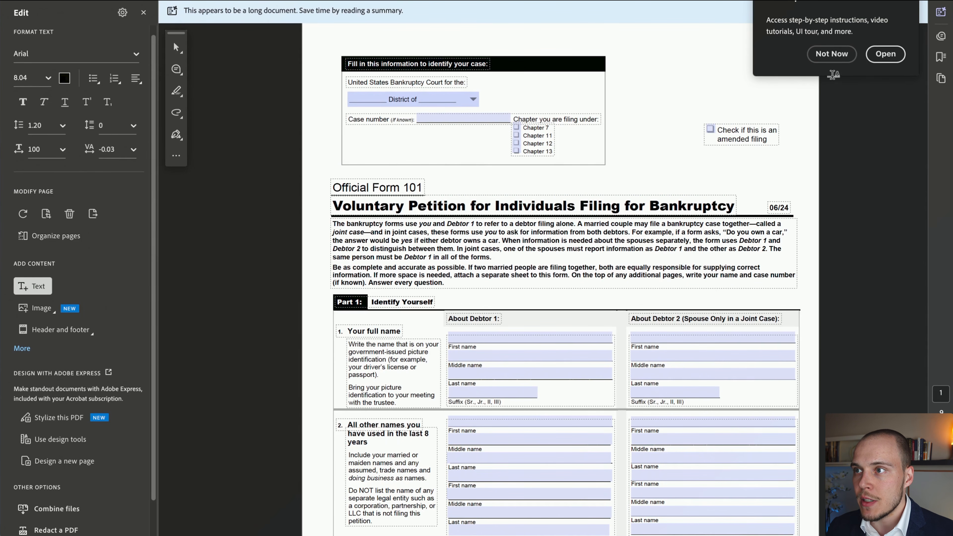
{"action": "left_click", "coordinate": [849, 63]}
{"action": "type", "text": "T"}
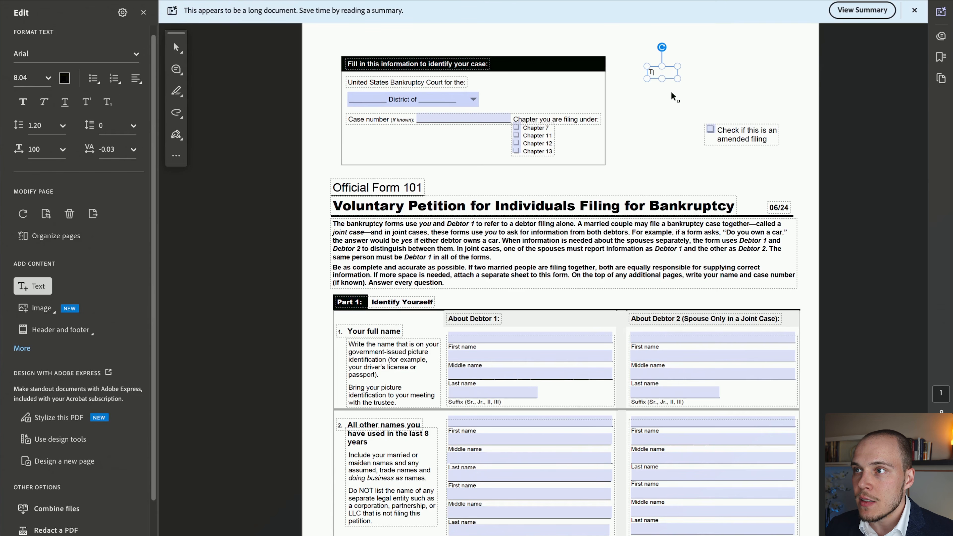
{"action": "type", "text": "ESTING"}
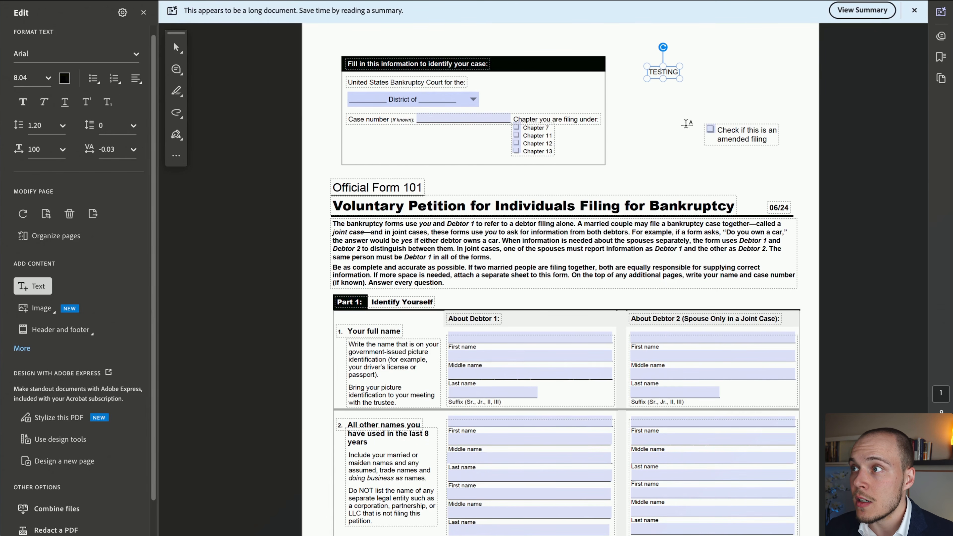
{"action": "left_click", "coordinate": [717, 114]}
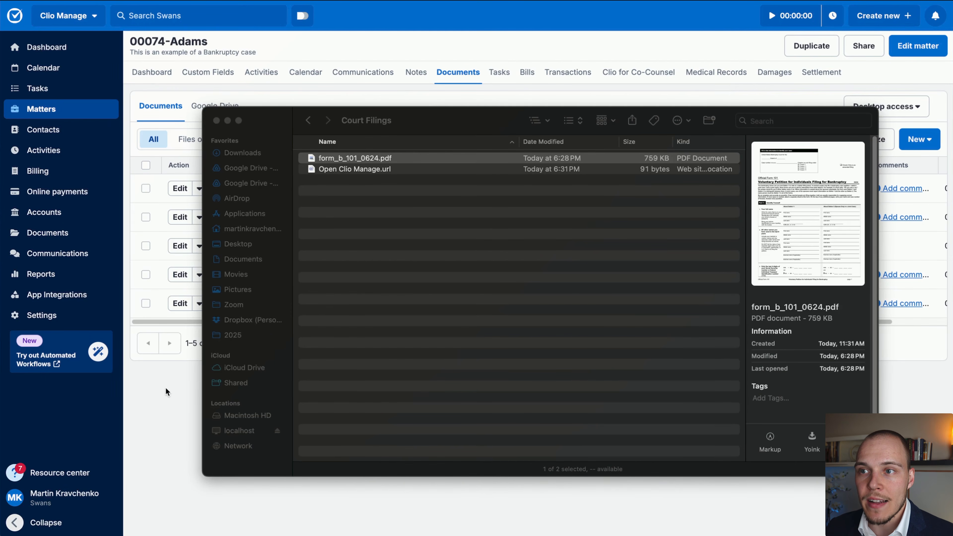
- Switch to Clio Manage, review the edited form_b_101_0624.pdf and its version history in Court Filings, and return to the matter's documents
{"action": "left_click", "coordinate": [165, 388]}
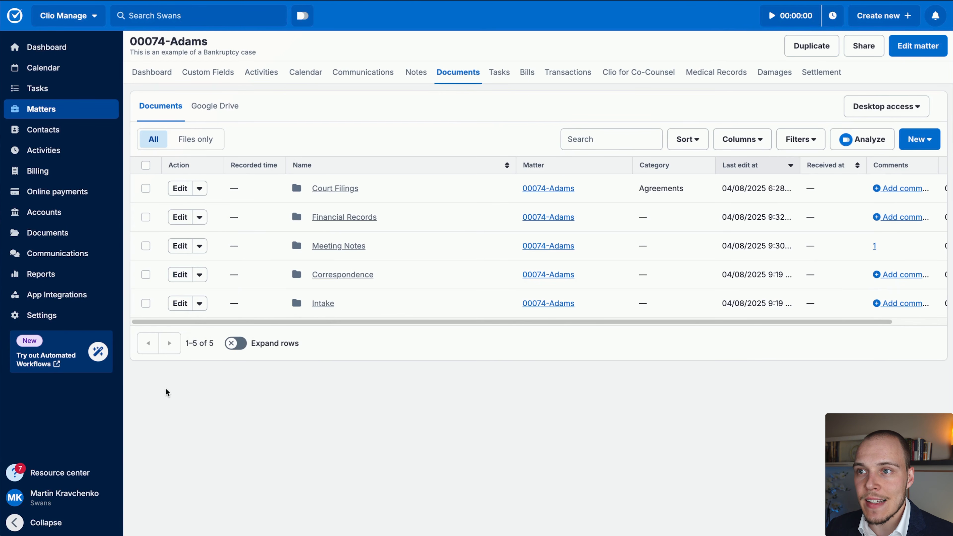
{"action": "left_click", "coordinate": [331, 189]}
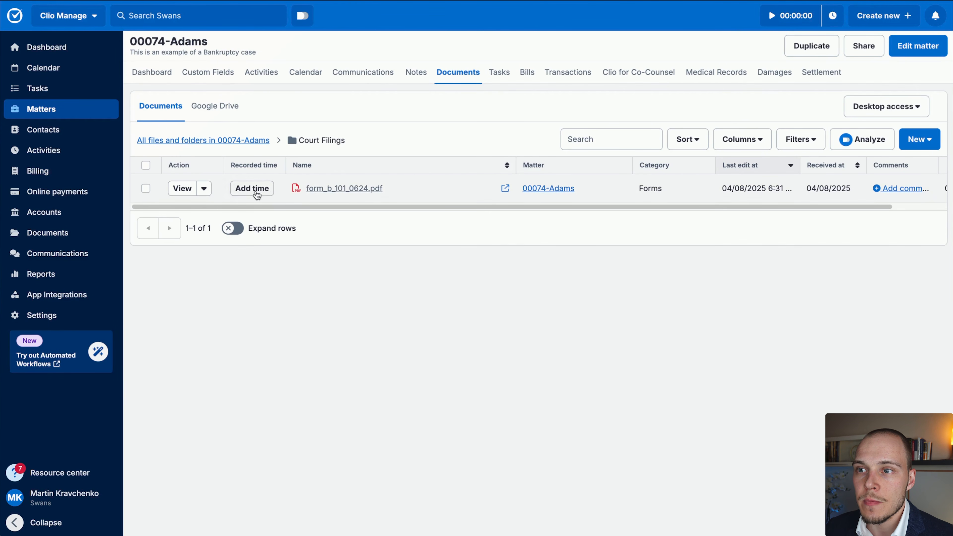
{"action": "left_click", "coordinate": [180, 188]}
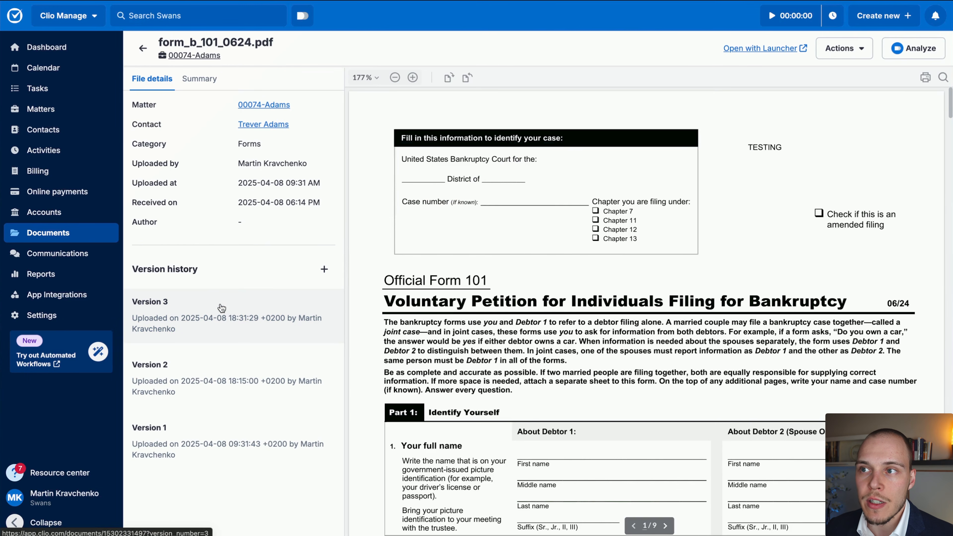
{"action": "left_click_drag", "start_coordinate": [743, 395], "coordinate": [755, 183]}
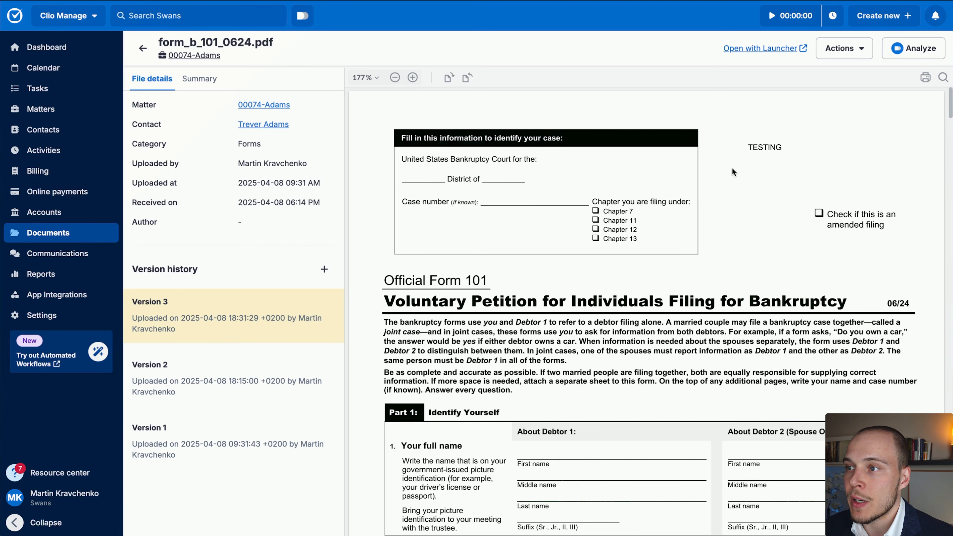
{"action": "left_click", "coordinate": [138, 51]}
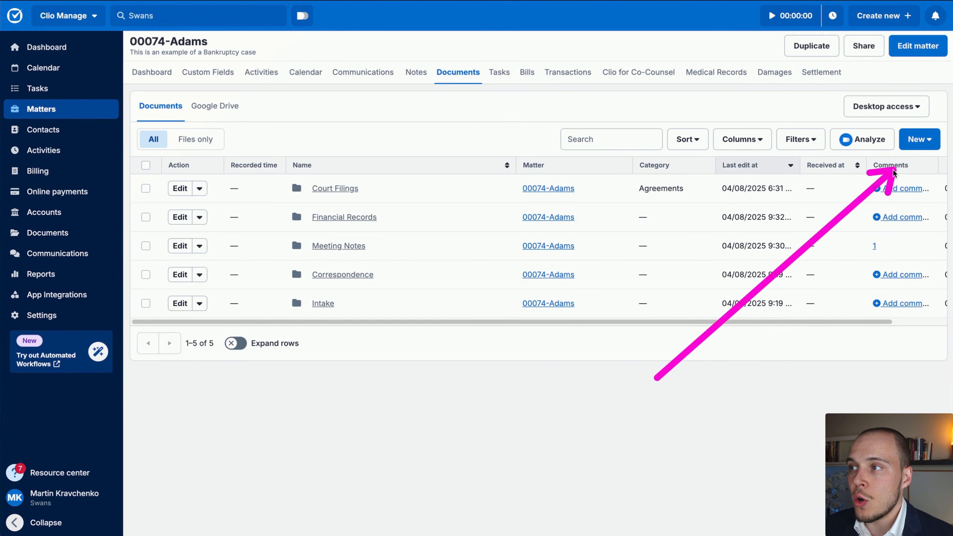
- Review the new document options, examine the merge fields in the Plaintiffs' Mediation Brief template in Microsoft Word, and return to Chrome
{"action": "left_click", "coordinate": [913, 141]}
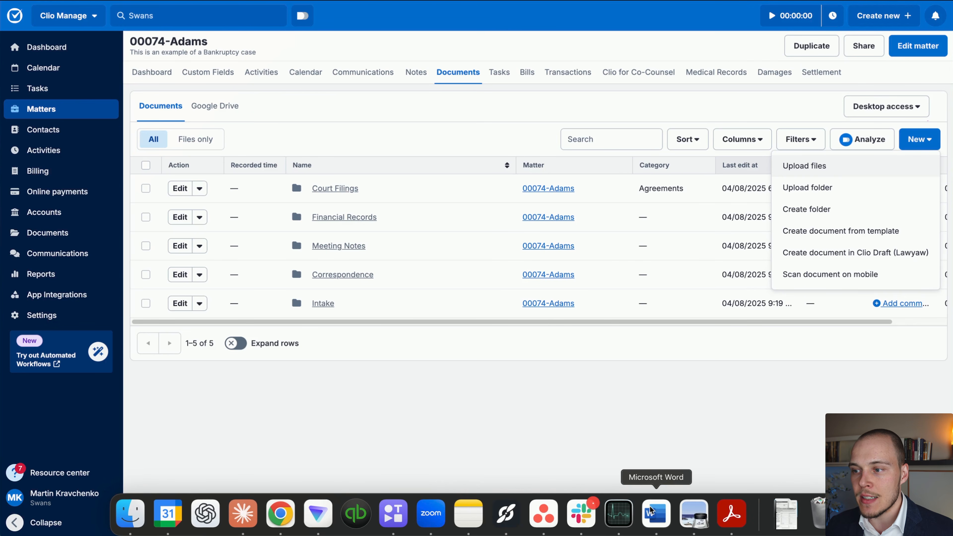
{"action": "left_click", "coordinate": [657, 514]}
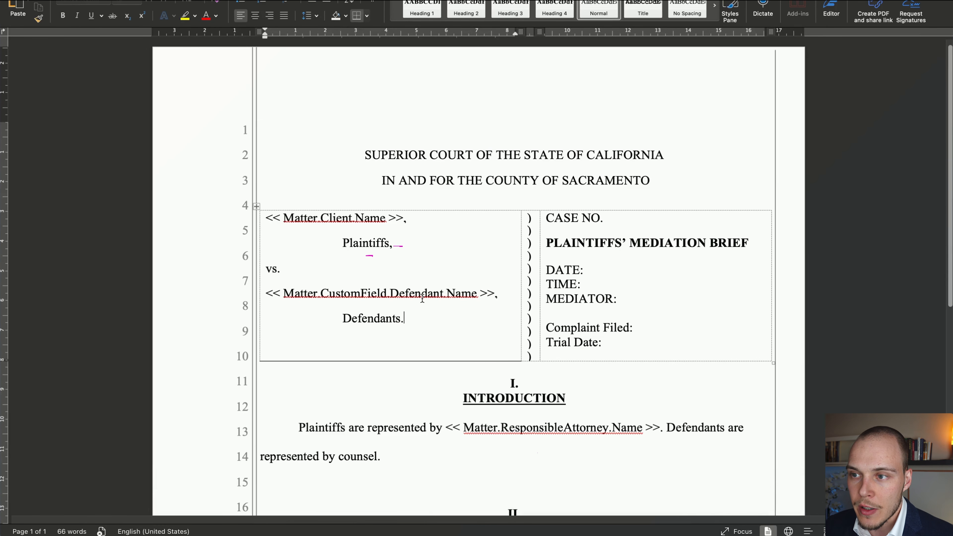
{"action": "left_click_drag", "start_coordinate": [497, 294], "coordinate": [347, 296]}
{"action": "left_click", "coordinate": [420, 317]}
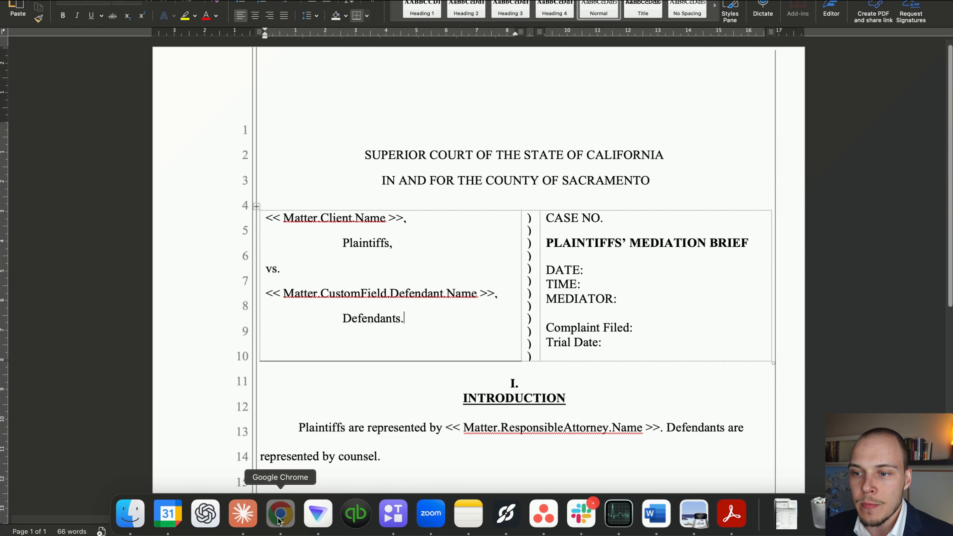
{"action": "left_click", "coordinate": [280, 518]}
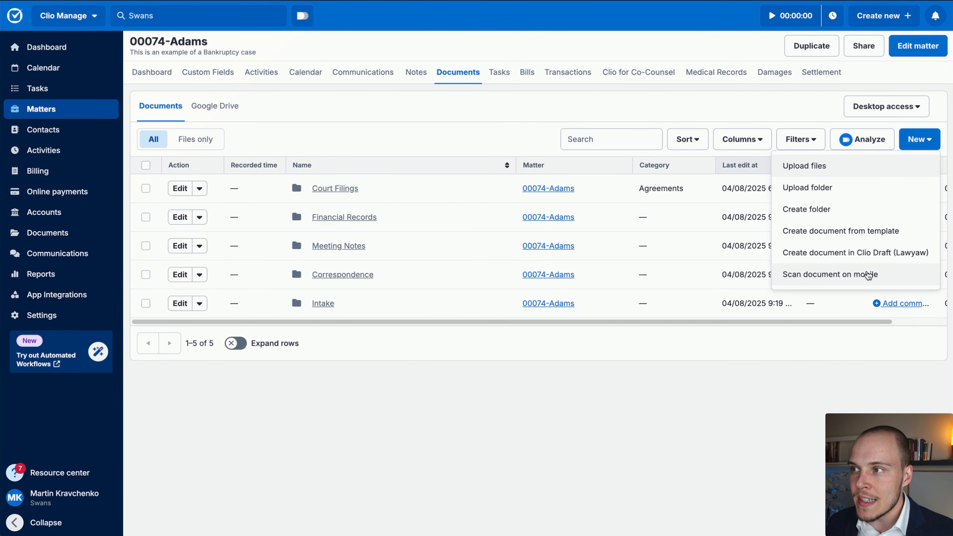
- Set up a new document from the PI Demand Letter.doc template, with PDF output enabled alongside Word
{"action": "left_click", "coordinate": [535, 147]}
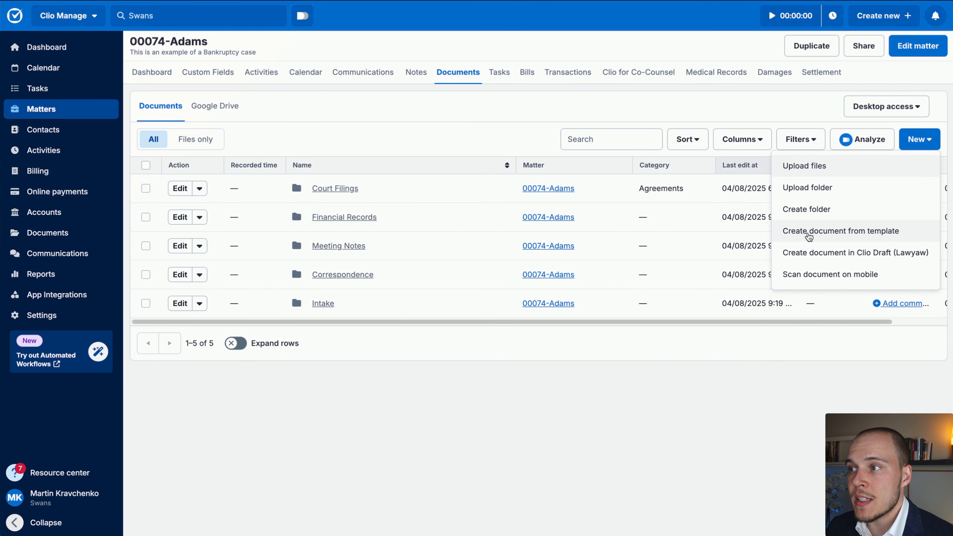
{"action": "left_click", "coordinate": [809, 232]}
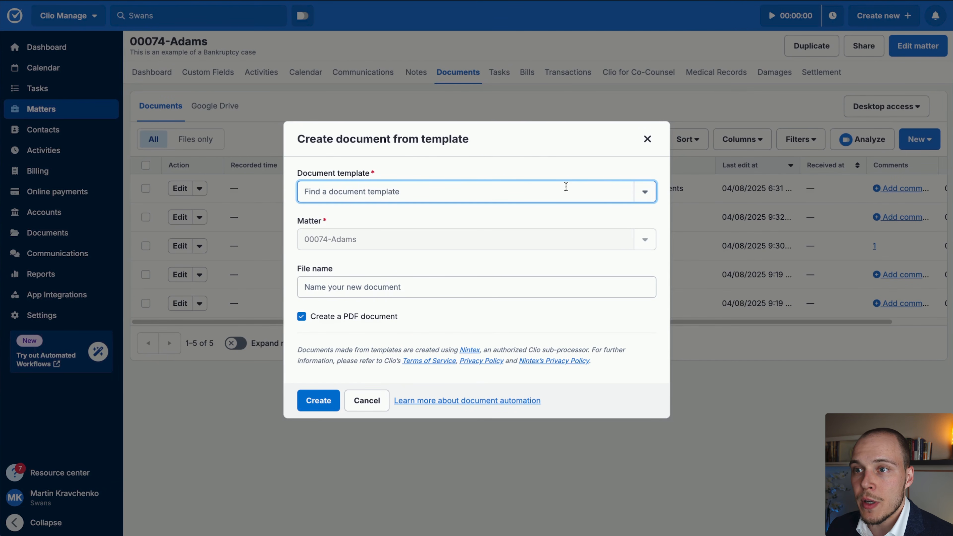
{"action": "left_click", "coordinate": [648, 194]}
{"action": "left_click", "coordinate": [405, 215]}
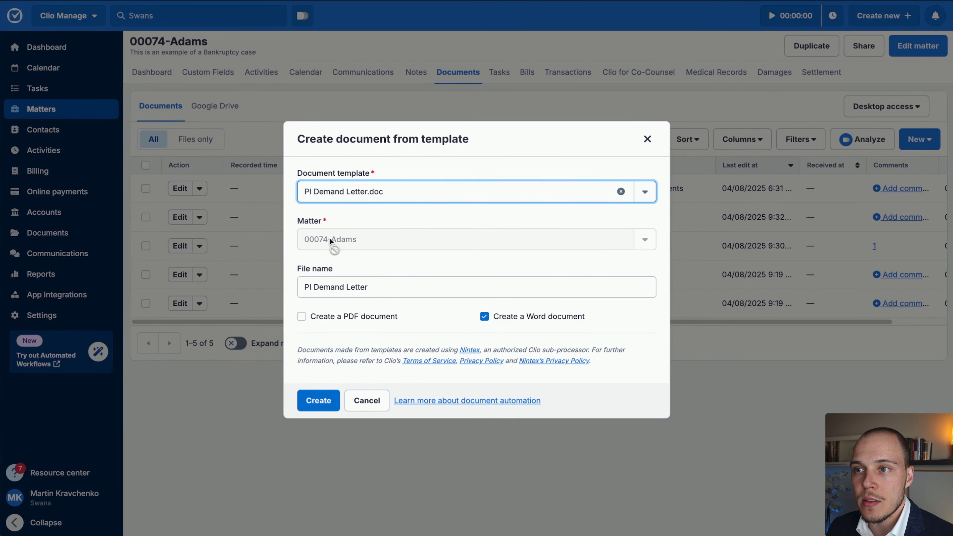
{"action": "left_click", "coordinate": [301, 320]}
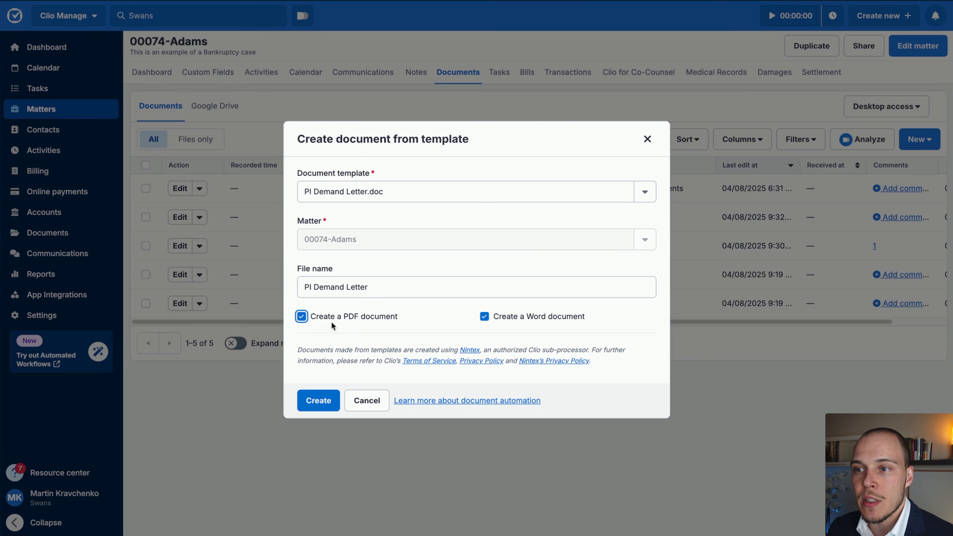
- Create the PI Demand Letter document for the matter from its template, in both PDF and Word formats
{"action": "left_click", "coordinate": [318, 400]}
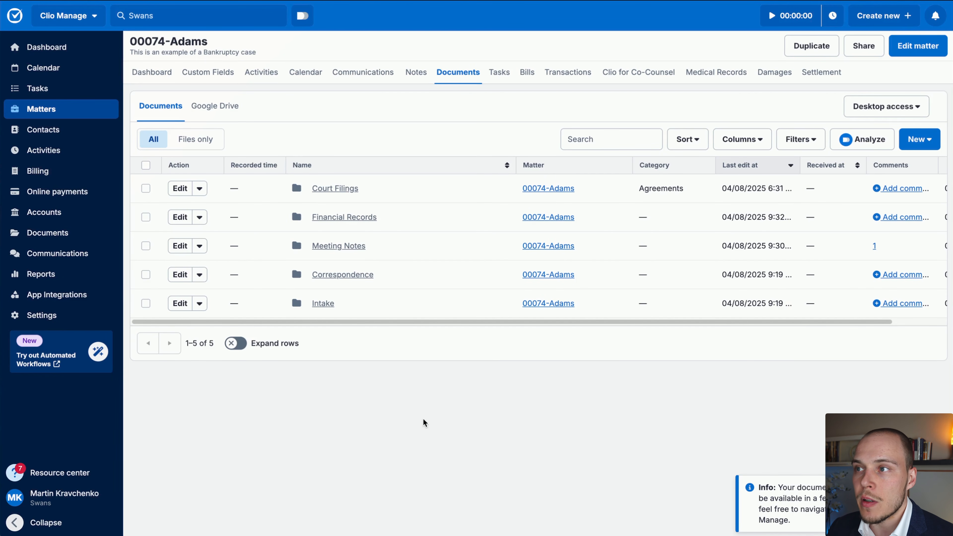
{"action": "left_click", "coordinate": [920, 139]}
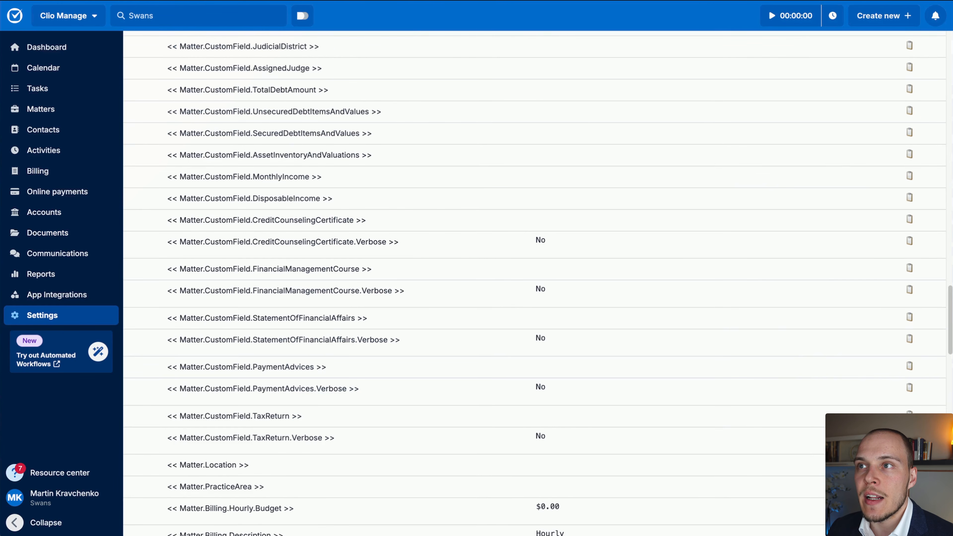
- Review the Document Template Merge Fields and the Document Sources in the document settings
{"action": "scroll", "coordinate": [328, 104], "scroll_direction": "up", "scroll_amount": 15}
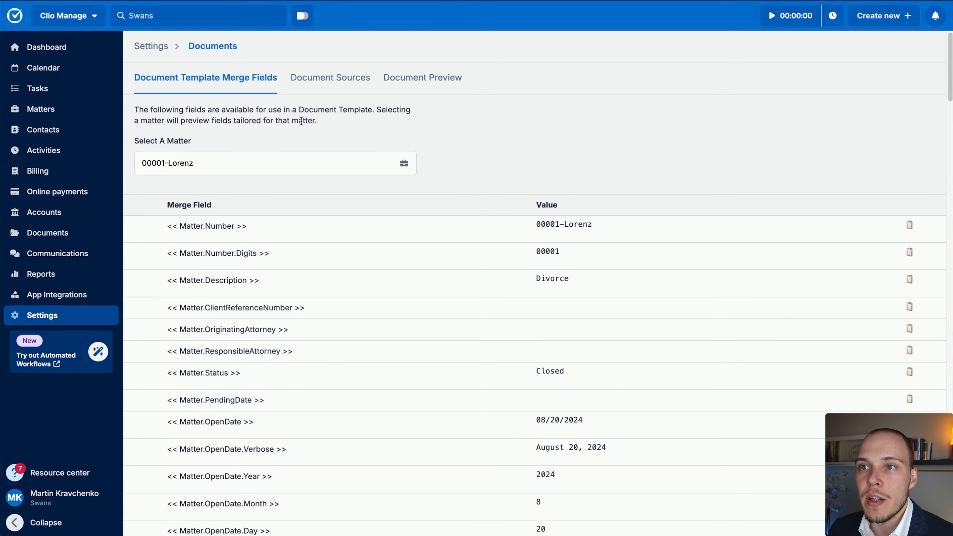
{"action": "left_click", "coordinate": [338, 80]}
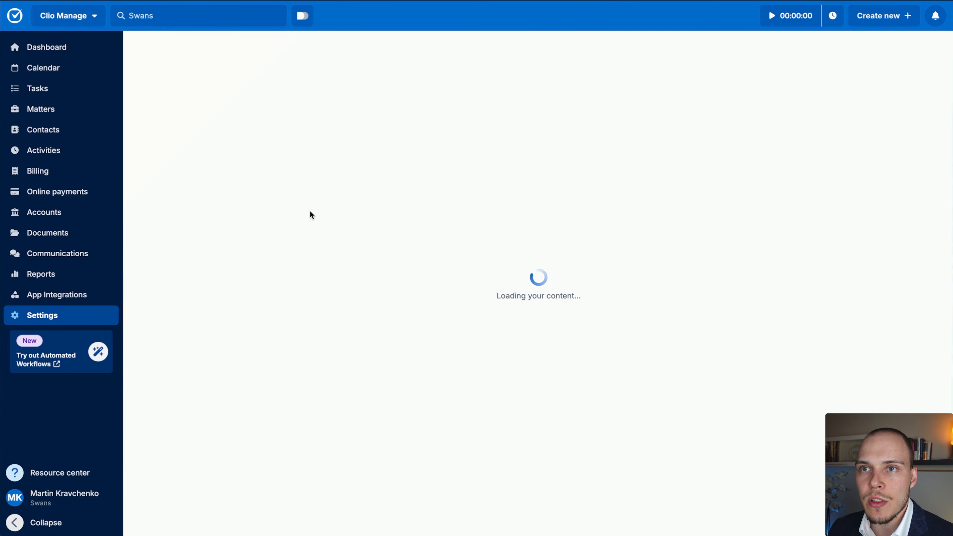
{"action": "scroll", "coordinate": [540, 226], "scroll_direction": "down", "scroll_amount": 5}
{"action": "mouse_move", "coordinate": [574, 222]}
{"action": "left_mouse_down"}
{"action": "mouse_move", "coordinate": [244, 228]}
{"action": "mouse_move", "coordinate": [295, 407]}
{"action": "mouse_move", "coordinate": [278, 409]}
{"action": "mouse_move", "coordinate": [260, 473]}
{"action": "mouse_move", "coordinate": [288, 460]}
{"action": "left_mouse_up"}
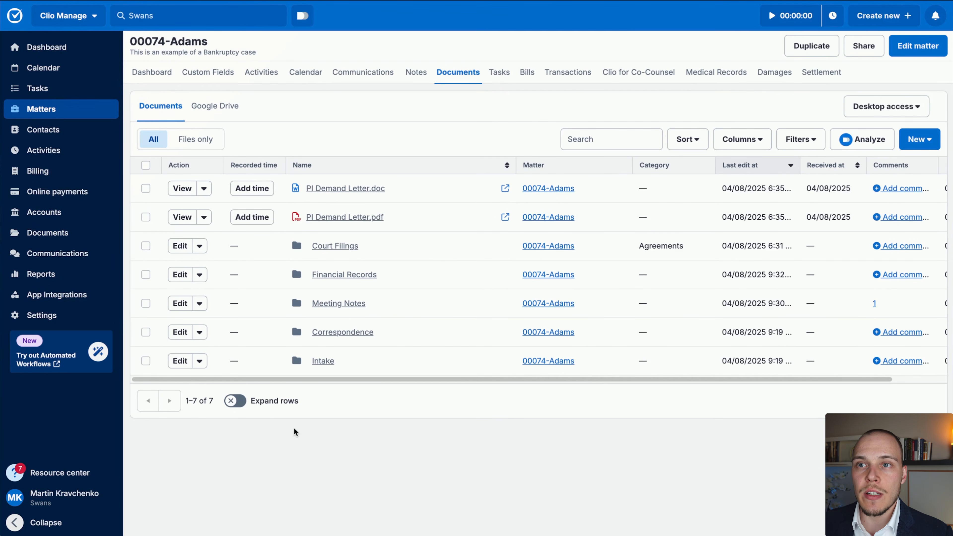
- View the matter's documents stored in Google Drive
{"action": "mouse_move", "coordinate": [236, 437]}
{"action": "left_mouse_down"}
{"action": "mouse_move", "coordinate": [211, 121]}
{"action": "mouse_move", "coordinate": [229, 116]}
{"action": "left_mouse_up"}
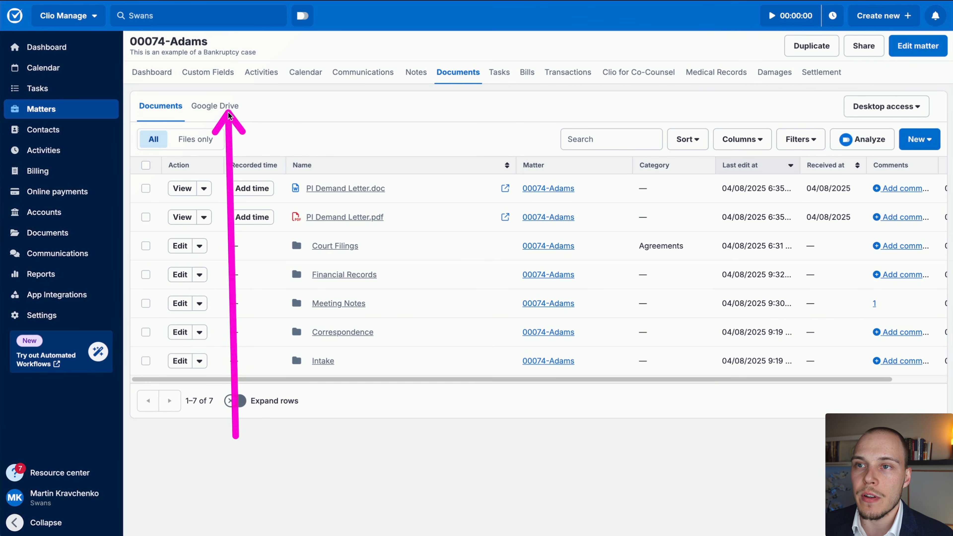
{"action": "left_click", "coordinate": [225, 109]}
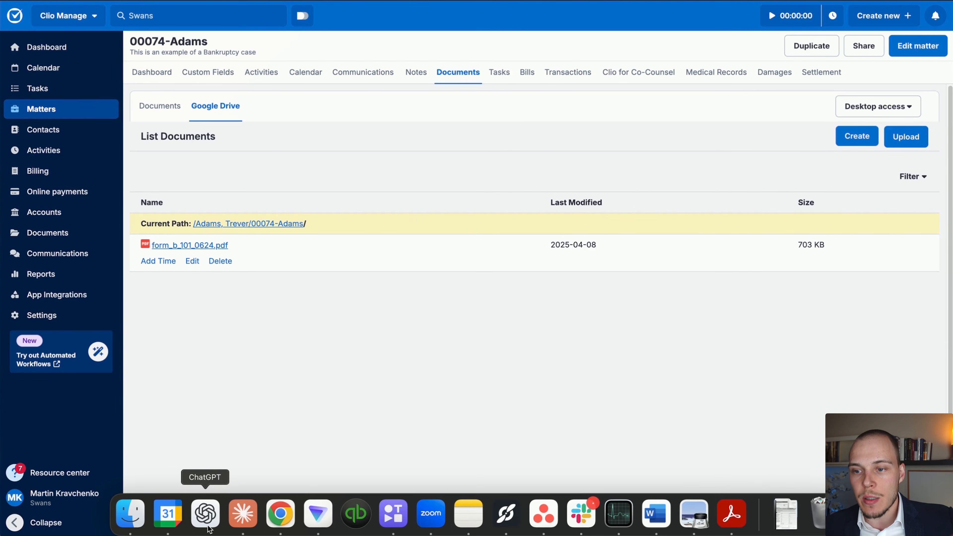
- Switch to Finder, browse Clio Drive on localhost to the A client folder, and return to the matter
{"action": "left_click", "coordinate": [131, 514]}
{"action": "left_click", "coordinate": [239, 430]}
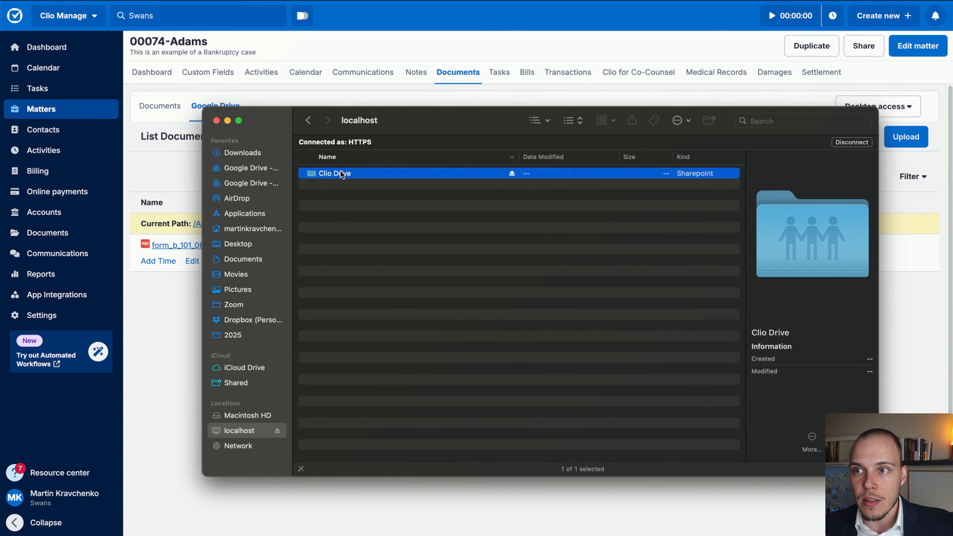
{"action": "double_click", "coordinate": [357, 174]}
{"action": "left_click", "coordinate": [347, 158]}
{"action": "double_click", "coordinate": [347, 158]}
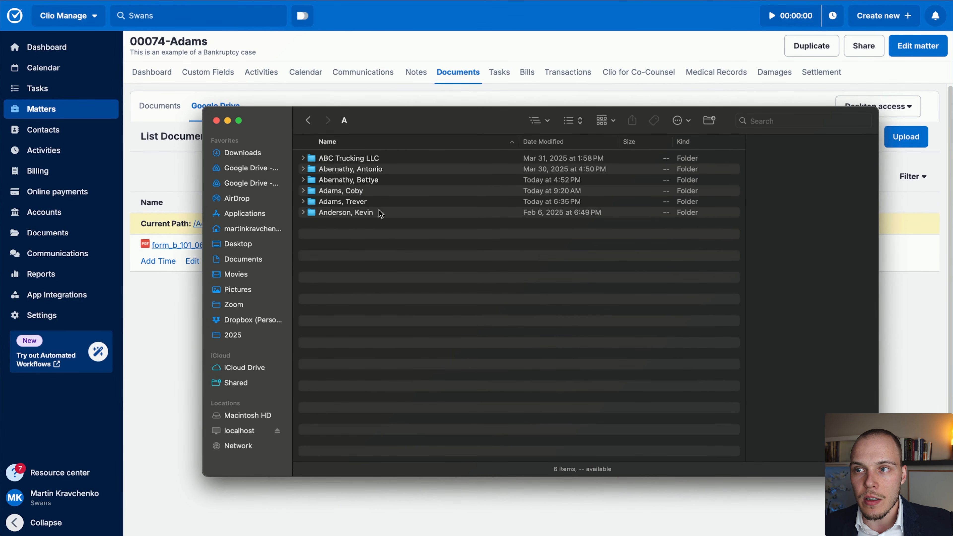
{"action": "left_click", "coordinate": [159, 323]}
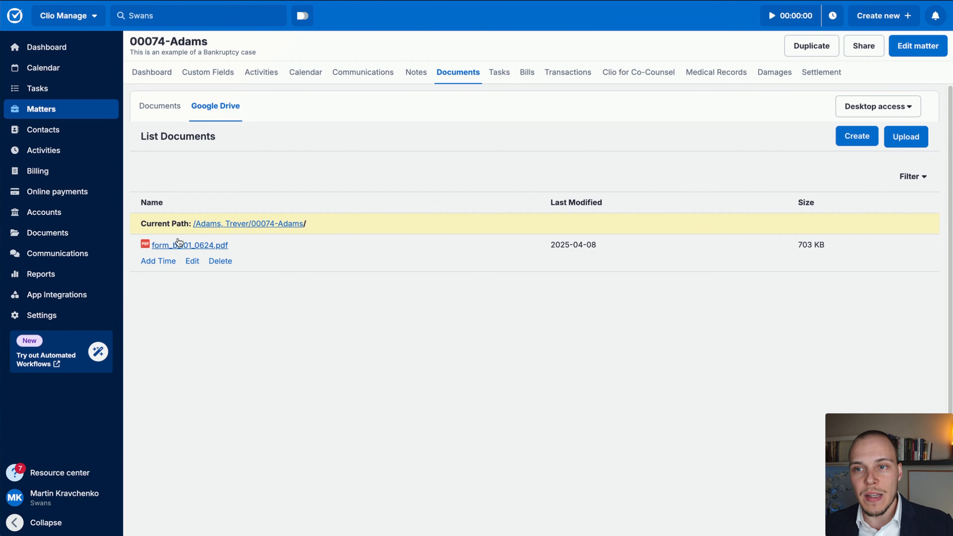
- Examine the actions available for PI Demand Letter.pdf in the matter's documents, and the Clio File article's court availability information
{"action": "left_click", "coordinate": [165, 112]}
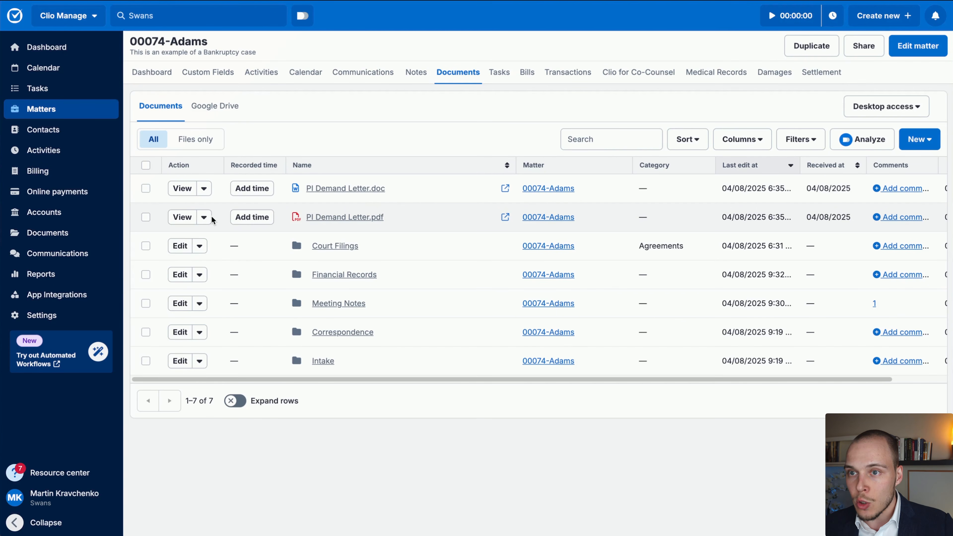
{"action": "left_click", "coordinate": [204, 217]}
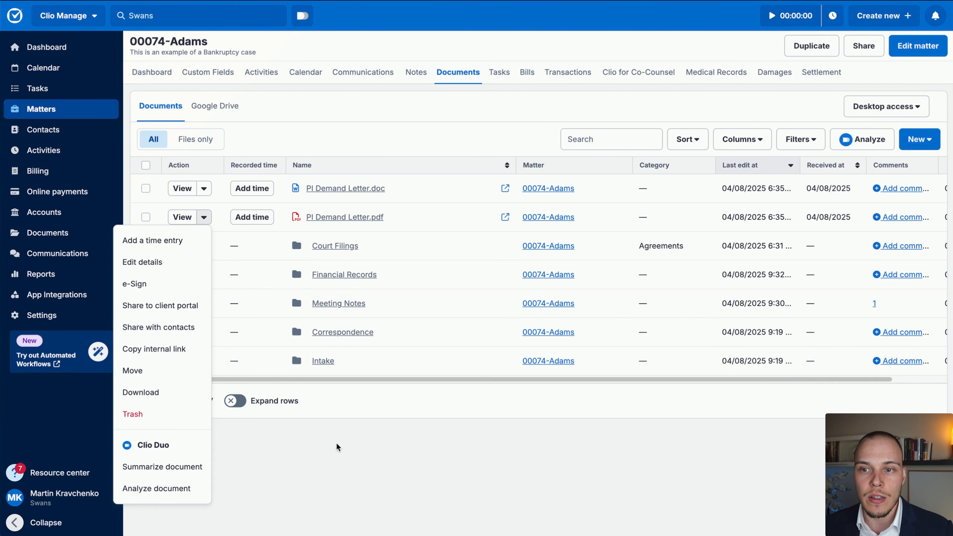
{"action": "left_click", "coordinate": [340, 449]}
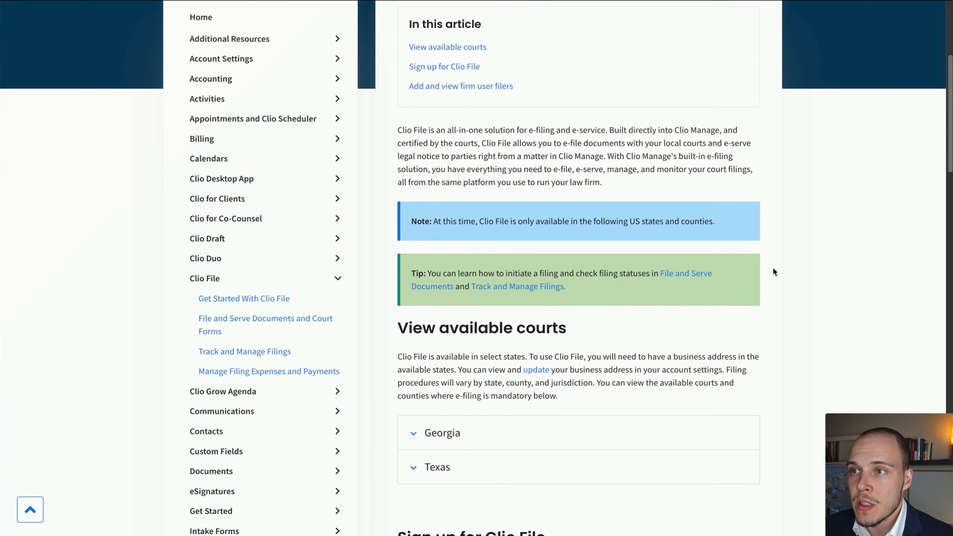
{"action": "mouse_move", "coordinate": [774, 268]}
{"action": "left_mouse_down"}
{"action": "mouse_move", "coordinate": [485, 153]}
{"action": "mouse_move", "coordinate": [531, 190]}
{"action": "mouse_move", "coordinate": [636, 144]}
{"action": "mouse_move", "coordinate": [664, 164]}
{"action": "mouse_move", "coordinate": [635, 153]}
{"action": "mouse_move", "coordinate": [770, 153]}
{"action": "mouse_move", "coordinate": [509, 162]}
{"action": "mouse_move", "coordinate": [509, 179]}
{"action": "mouse_move", "coordinate": [575, 177]}
{"action": "mouse_move", "coordinate": [629, 155]}
{"action": "mouse_move", "coordinate": [582, 166]}
{"action": "mouse_move", "coordinate": [594, 159]}
{"action": "mouse_move", "coordinate": [605, 193]}
{"action": "mouse_move", "coordinate": [570, 306]}
{"action": "mouse_move", "coordinate": [496, 323]}
{"action": "mouse_move", "coordinate": [491, 399]}
{"action": "mouse_move", "coordinate": [461, 426]}
{"action": "mouse_move", "coordinate": [489, 468]}
{"action": "mouse_move", "coordinate": [709, 351]}
{"action": "left_mouse_up"}
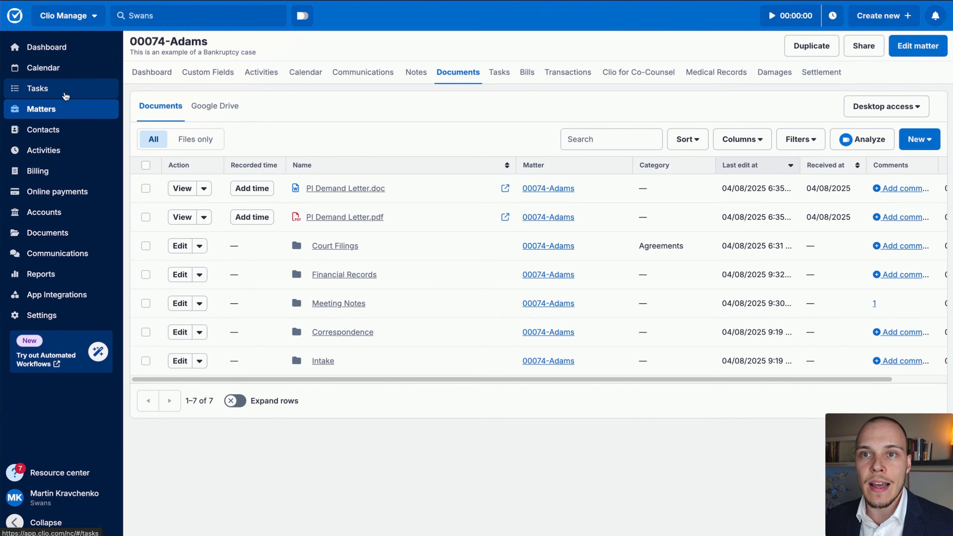
- Open the new matter form from the matters list and look through its sections
{"action": "left_click", "coordinate": [45, 118]}
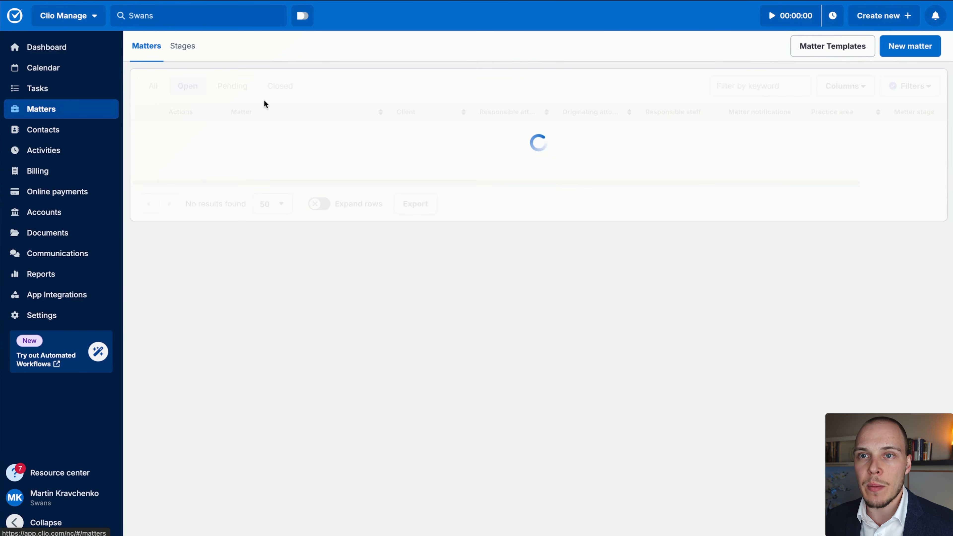
{"action": "left_click", "coordinate": [890, 46]}
{"action": "left_click", "coordinate": [149, 141]}
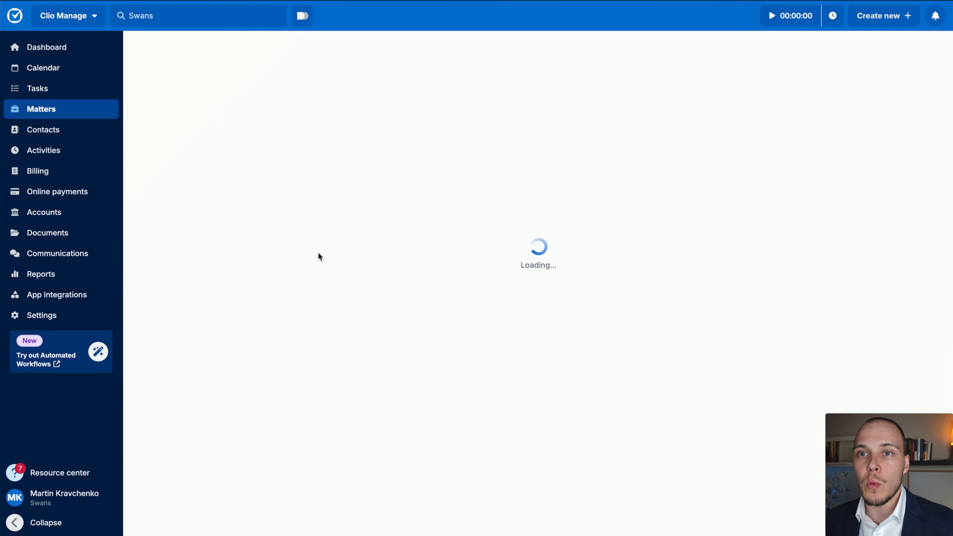
{"action": "scroll", "coordinate": [548, 321], "scroll_direction": "down", "scroll_amount": 2}
{"action": "scroll", "coordinate": [547, 325], "scroll_direction": "down", "scroll_amount": 15}
{"action": "scroll", "coordinate": [532, 295], "scroll_direction": "up", "scroll_amount": 4}
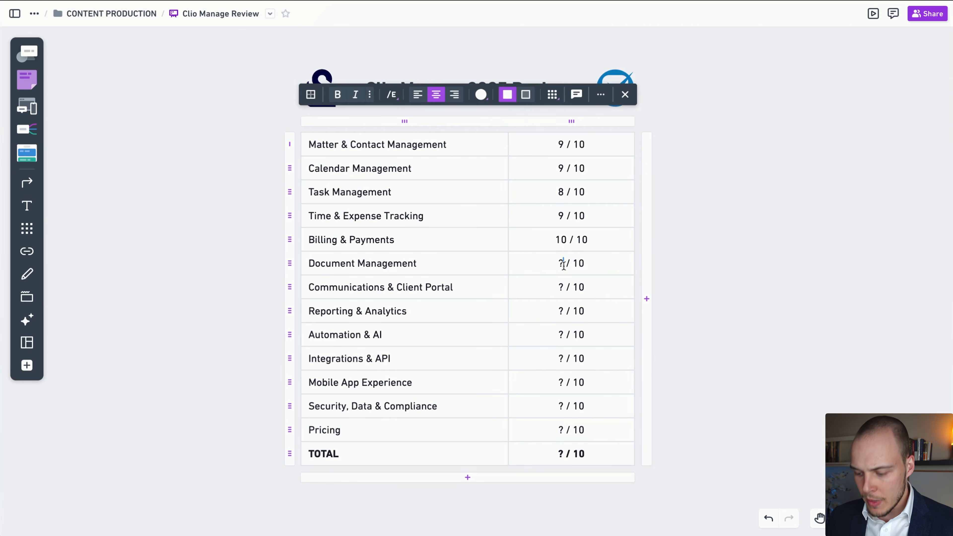
- Set the Document Management score to 9 / 10 in the Clio Manage 2025 Review table
{"action": "key", "text": "BackSpace"}
{"action": "type", "text": "9"}
{"action": "left_click", "coordinate": [829, 247]}
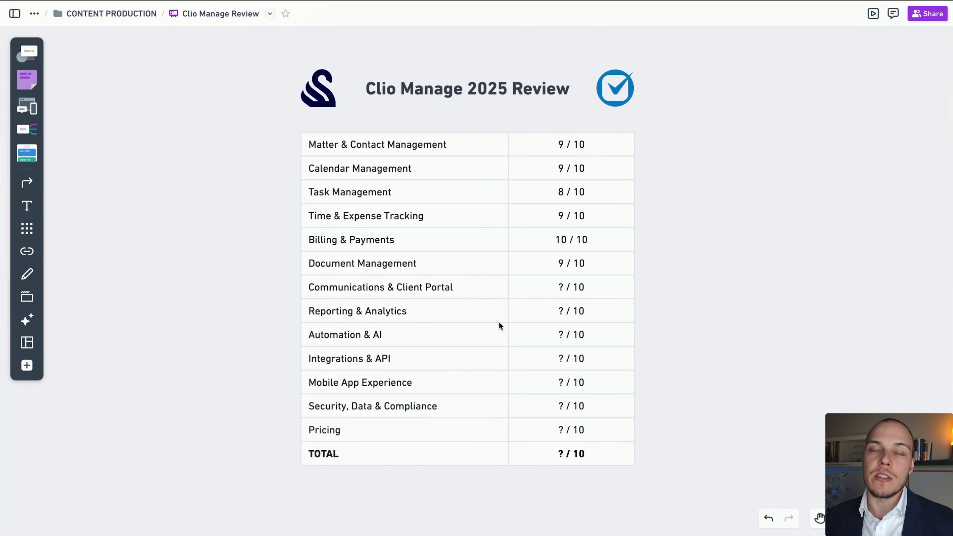
{"action": "mouse_move", "coordinate": [750, 366]}
{"action": "left_mouse_down"}
{"action": "mouse_move", "coordinate": [510, 230]}
{"action": "mouse_move", "coordinate": [452, 293]}
{"action": "left_mouse_up"}
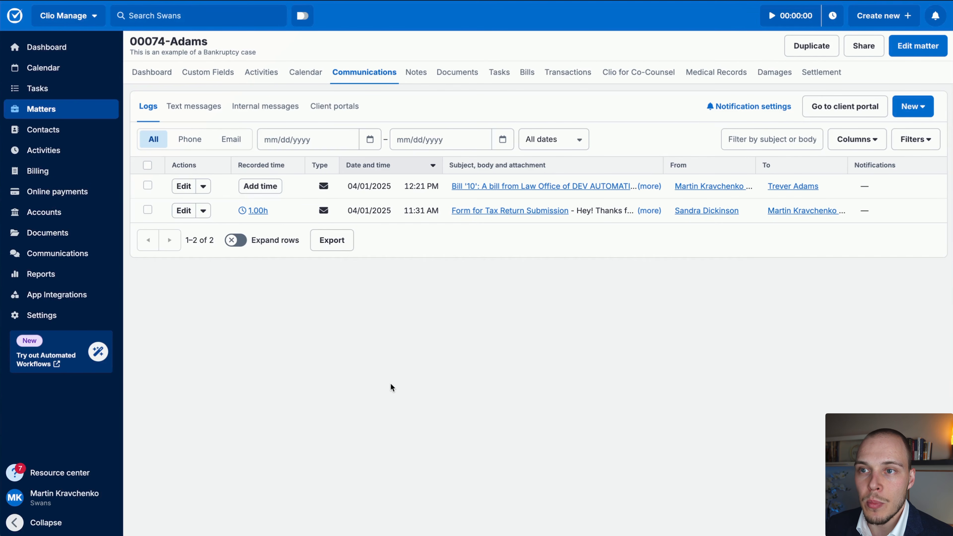
- View the new email log form in the matter's communications and close it without saving
{"action": "mouse_move", "coordinate": [380, 419]}
{"action": "left_mouse_down"}
{"action": "mouse_move", "coordinate": [306, 195]}
{"action": "mouse_move", "coordinate": [364, 74]}
{"action": "mouse_move", "coordinate": [195, 56]}
{"action": "mouse_move", "coordinate": [199, 178]}
{"action": "mouse_move", "coordinate": [157, 113]}
{"action": "mouse_move", "coordinate": [157, 135]}
{"action": "mouse_move", "coordinate": [240, 148]}
{"action": "mouse_move", "coordinate": [258, 85]}
{"action": "mouse_move", "coordinate": [203, 110]}
{"action": "mouse_move", "coordinate": [263, 109]}
{"action": "mouse_move", "coordinate": [273, 123]}
{"action": "mouse_move", "coordinate": [332, 118]}
{"action": "mouse_move", "coordinate": [322, 100]}
{"action": "mouse_move", "coordinate": [202, 186]}
{"action": "mouse_move", "coordinate": [298, 306]}
{"action": "mouse_move", "coordinate": [239, 154]}
{"action": "left_mouse_up"}
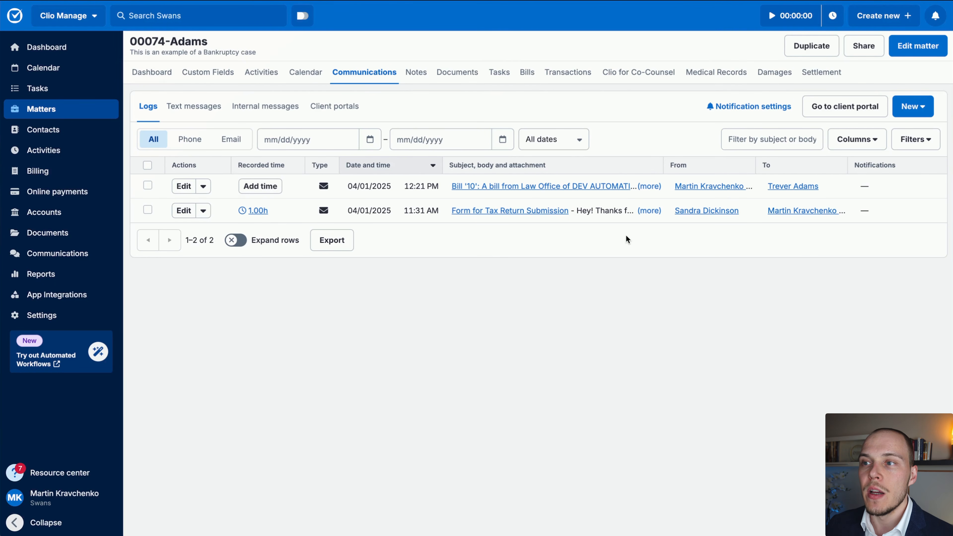
{"action": "left_click", "coordinate": [912, 107]}
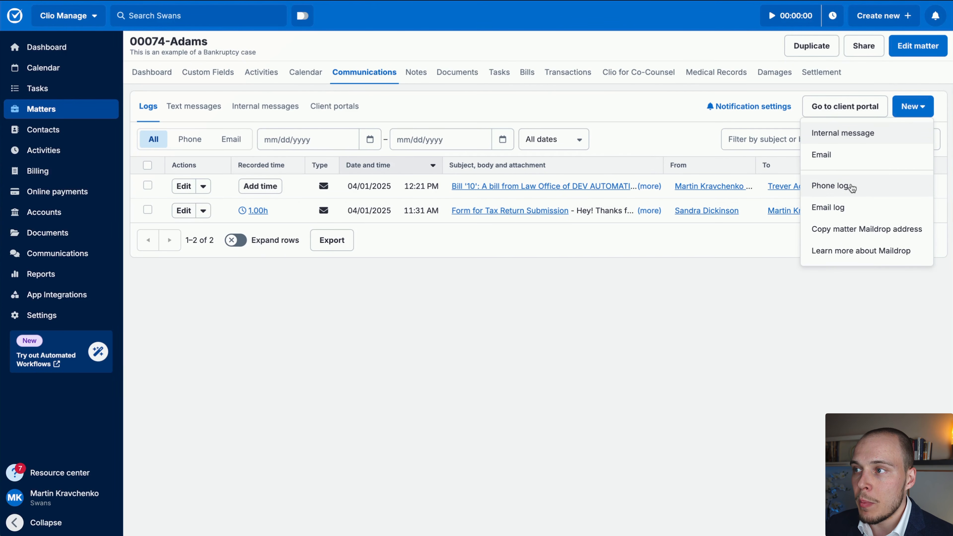
{"action": "left_click", "coordinate": [831, 209]}
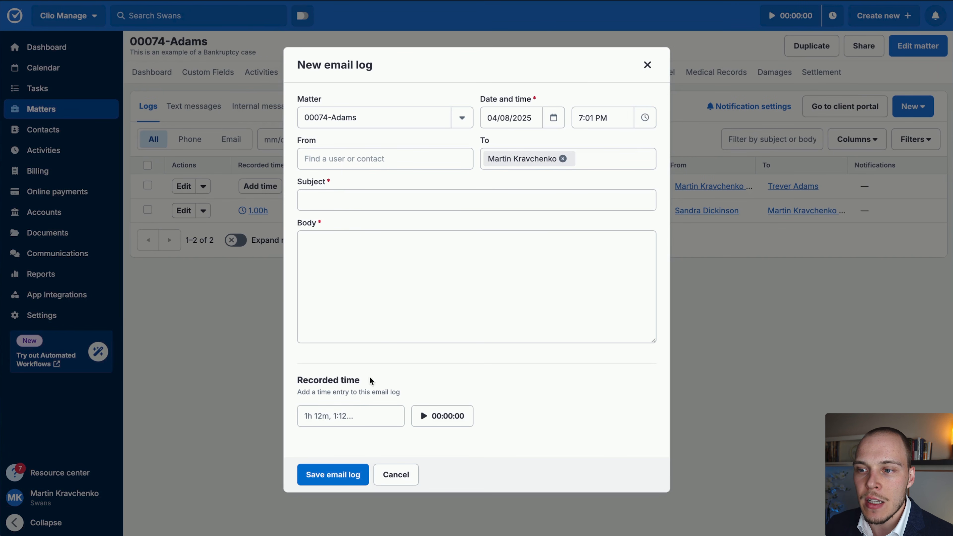
{"action": "left_click", "coordinate": [397, 476]}
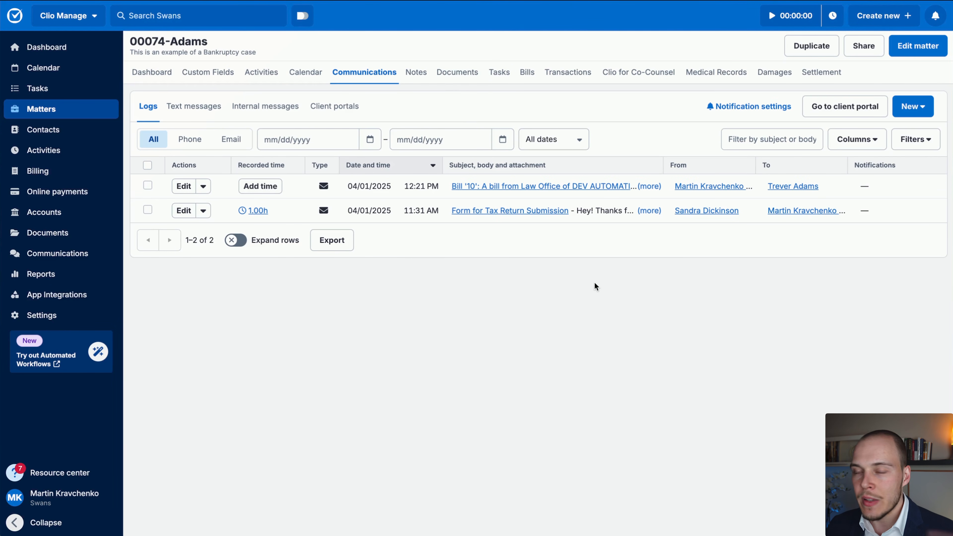
- Copy the matter's Maildrop address
{"action": "left_click", "coordinate": [912, 113]}
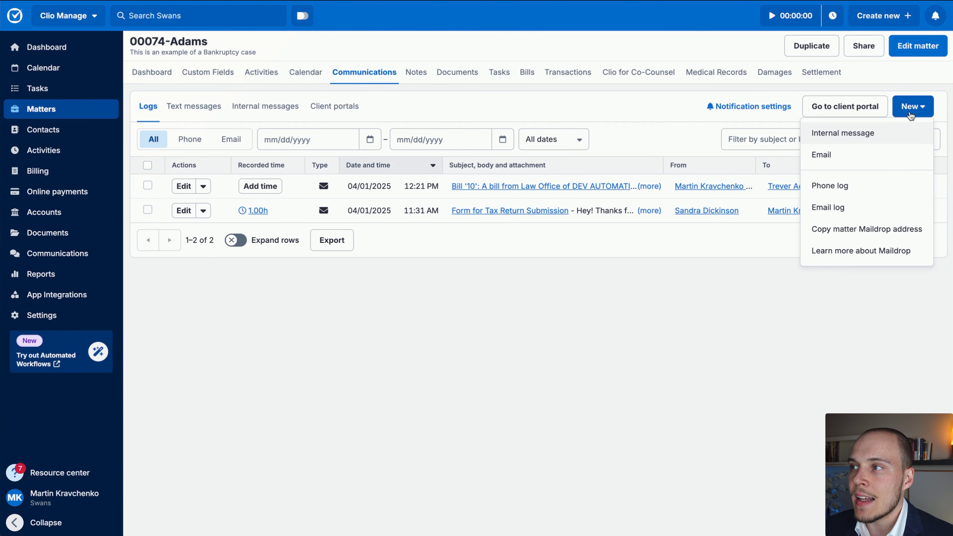
{"action": "left_click", "coordinate": [847, 230]}
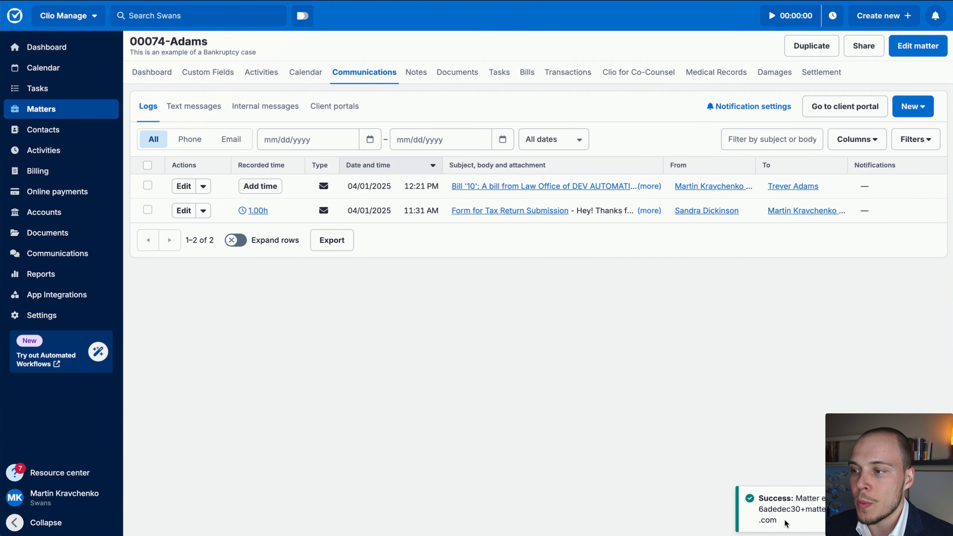
{"action": "left_click_drag", "start_coordinate": [785, 523], "coordinate": [759, 511]}
{"action": "left_click", "coordinate": [661, 416]}
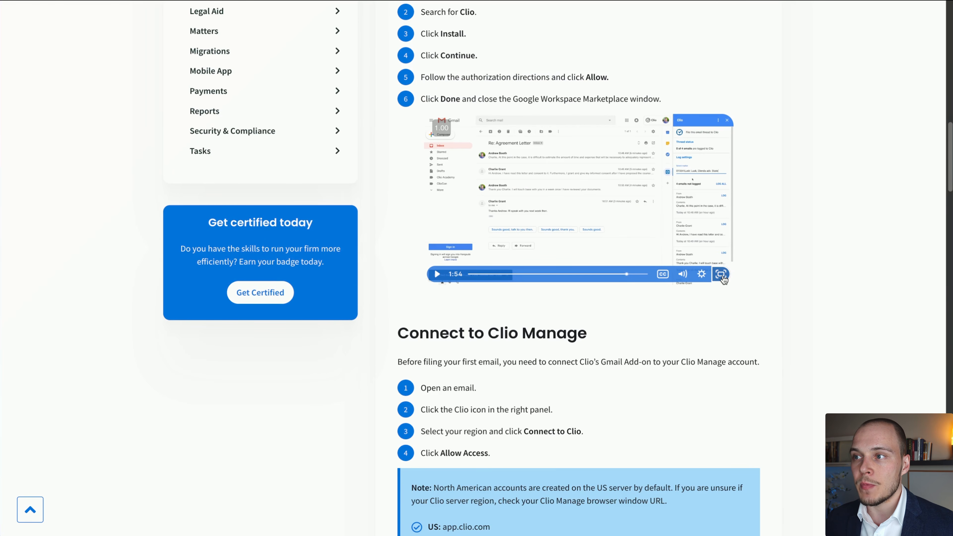
- View the Gmail Add-on video in the help article full screen
{"action": "left_click", "coordinate": [722, 275]}
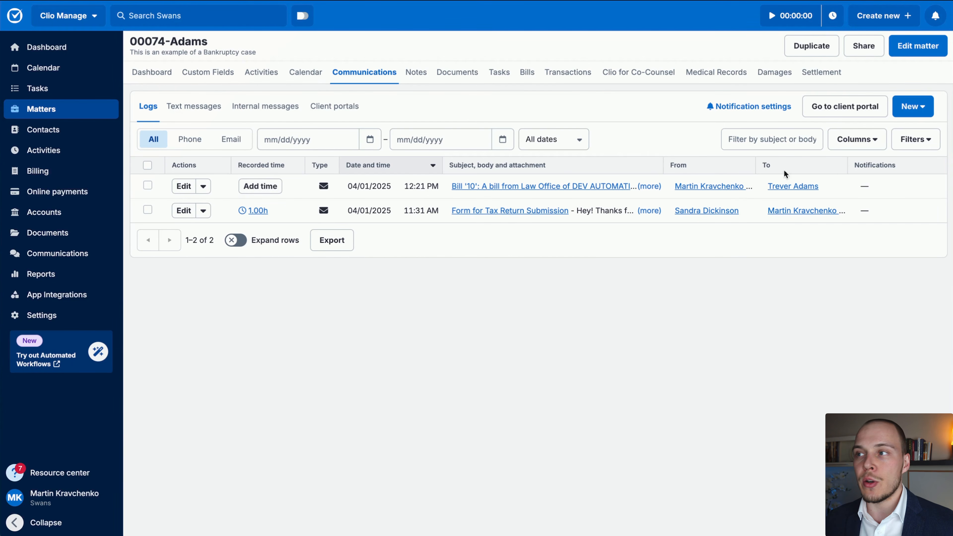
- View the new phone log form in the matter's communications and close it without saving
{"action": "left_click", "coordinate": [912, 107]}
{"action": "left_click", "coordinate": [855, 190]}
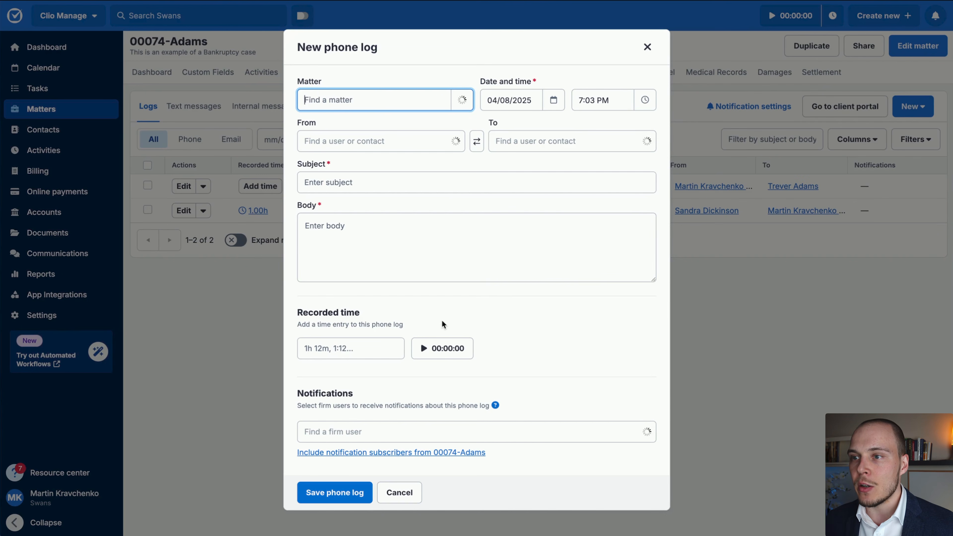
{"action": "left_click", "coordinate": [392, 492]}
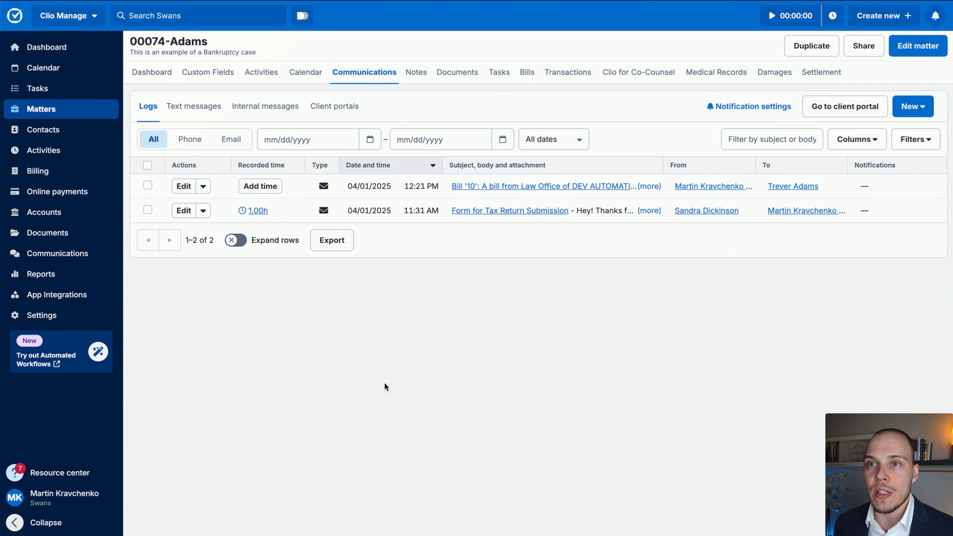
- Start an email to the matter's client and apply the email template Template #1
{"action": "left_click", "coordinate": [913, 106]}
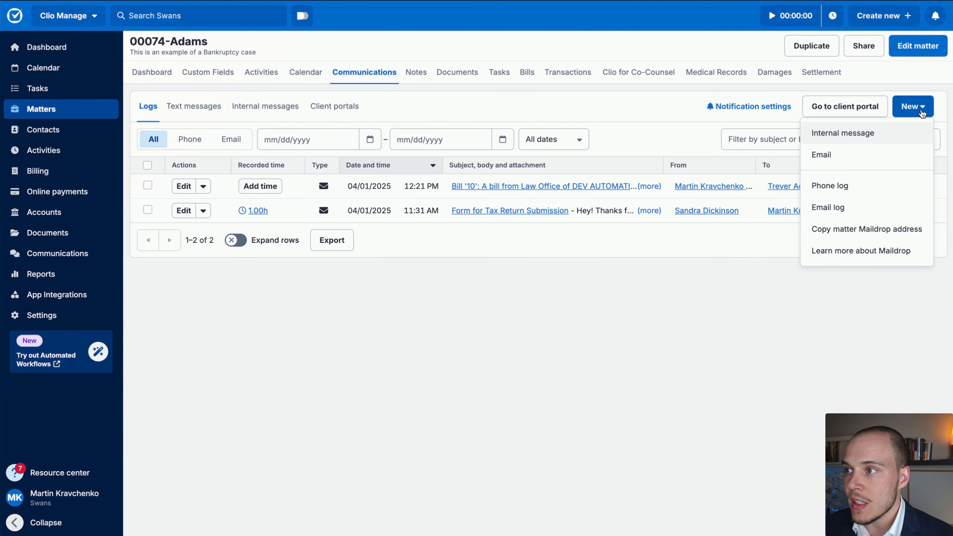
{"action": "left_click", "coordinate": [840, 155]}
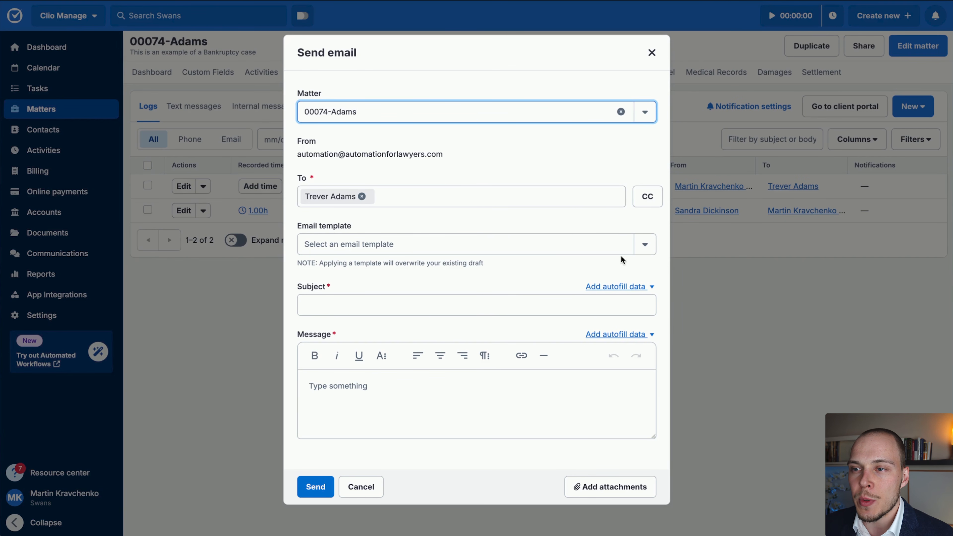
{"action": "left_click", "coordinate": [366, 235]}
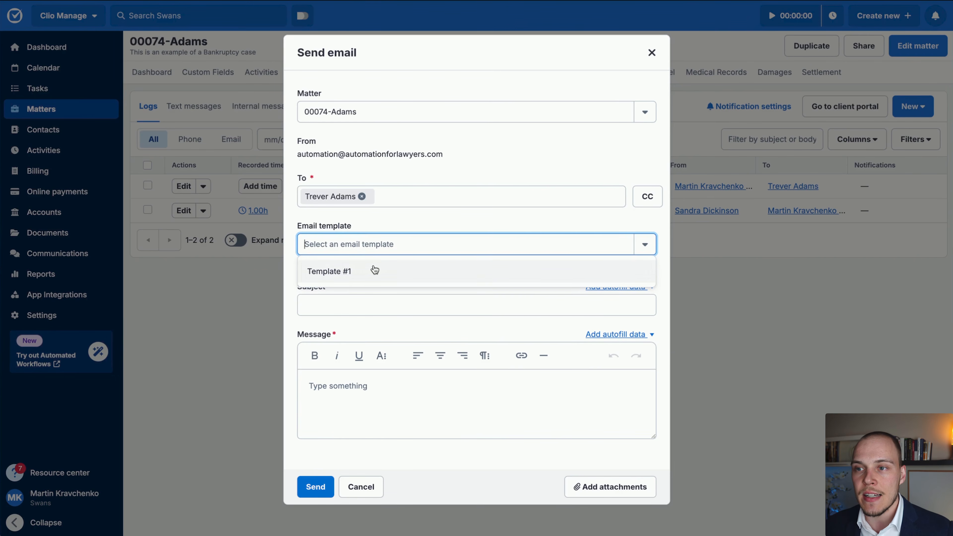
{"action": "left_click", "coordinate": [367, 271]}
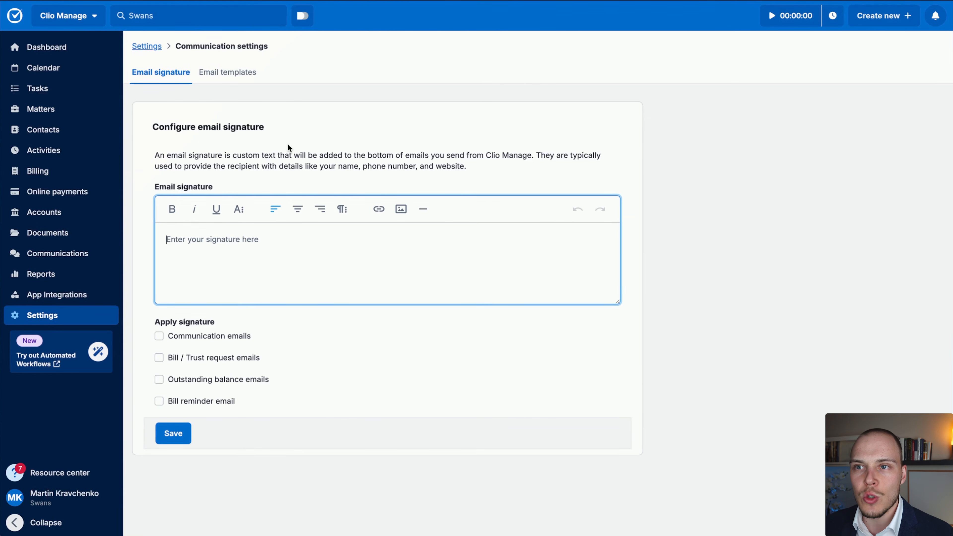
- View the new email template form and its body autofill fields in the communication settings, and close it without saving
{"action": "left_click", "coordinate": [236, 81]}
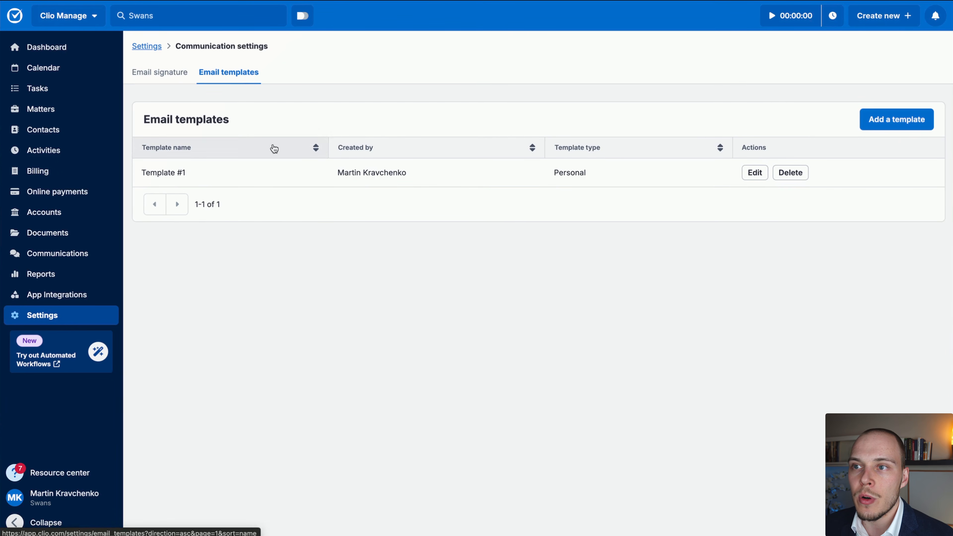
{"action": "left_click", "coordinate": [898, 119]}
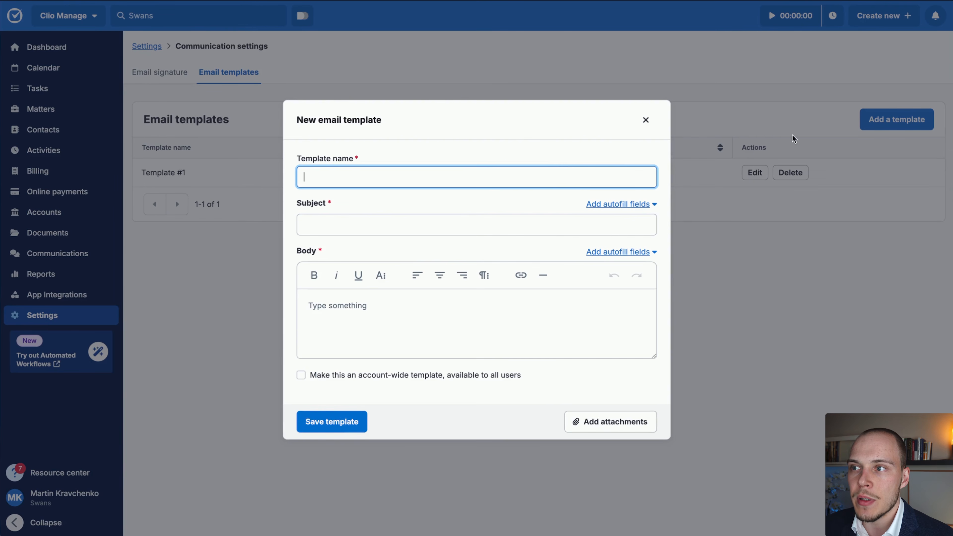
{"action": "left_click", "coordinate": [637, 256]}
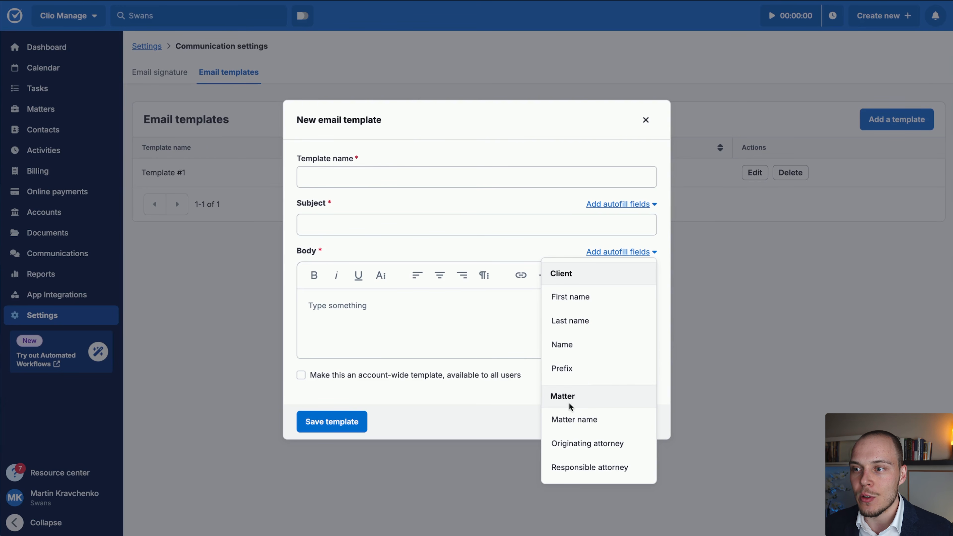
{"action": "left_click", "coordinate": [421, 405]}
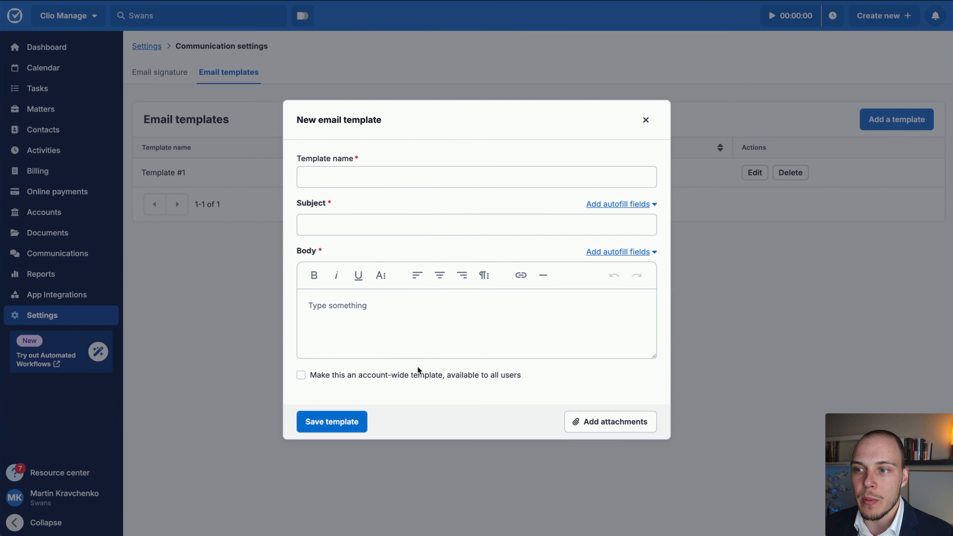
{"action": "left_click", "coordinate": [646, 120]}
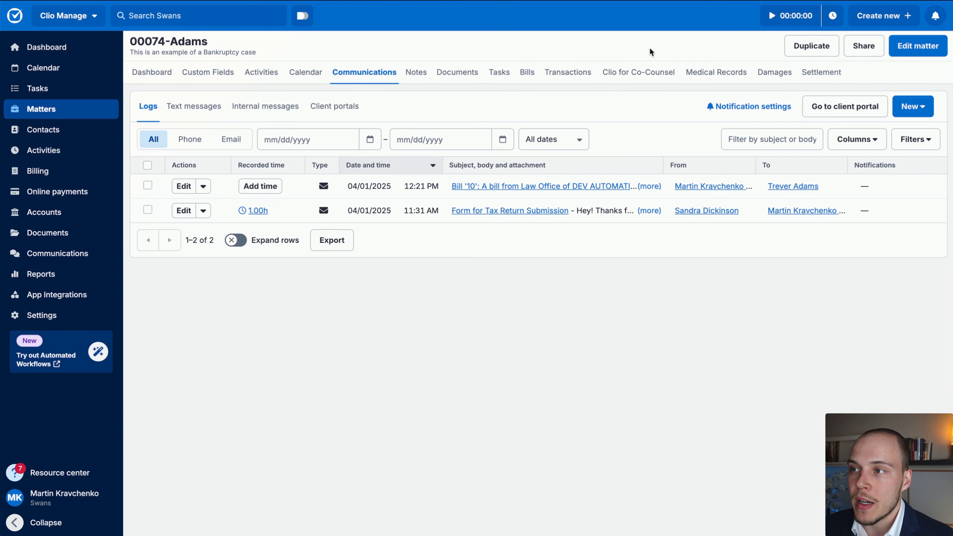
- Look through the matter's text messages, the Draft Petition & Statement of Financial Affairs internal thread and the client portals list
{"action": "left_click", "coordinate": [651, 52]}
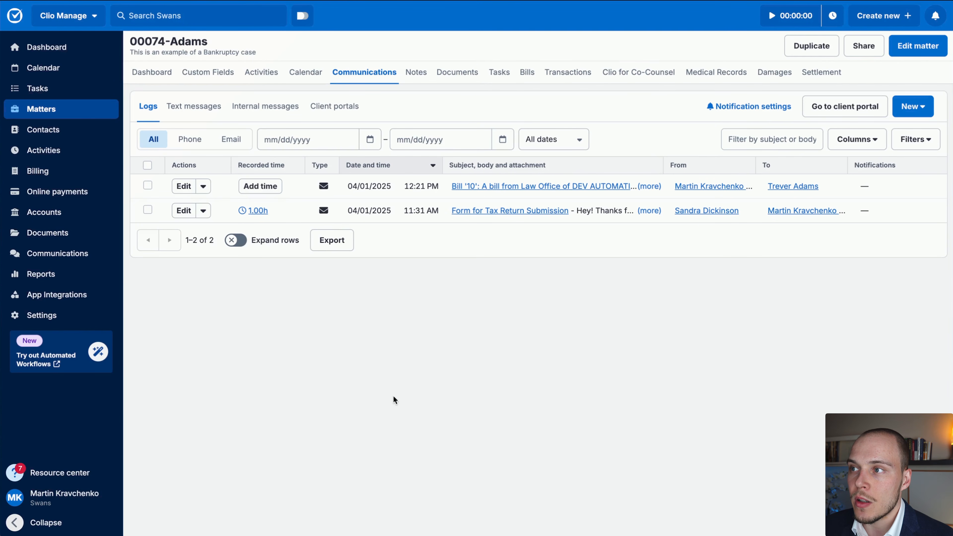
{"action": "left_click", "coordinate": [194, 109]}
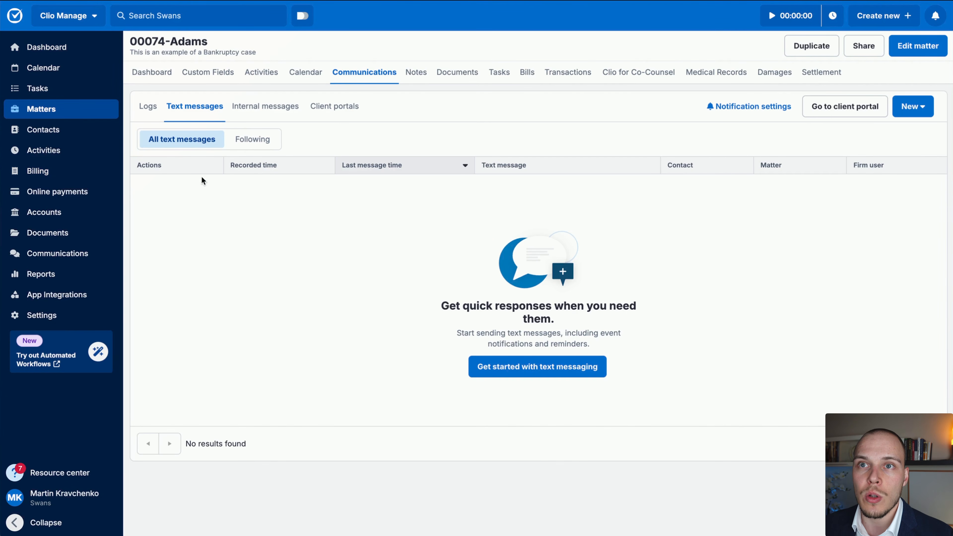
{"action": "left_click", "coordinate": [264, 109]}
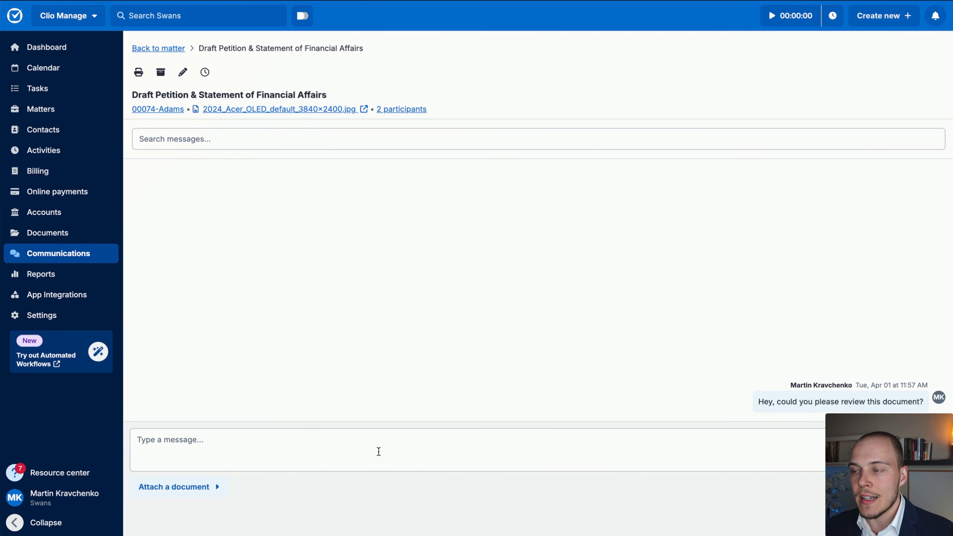
{"action": "left_click", "coordinate": [355, 436]}
{"action": "key", "text": "alt+Left"}
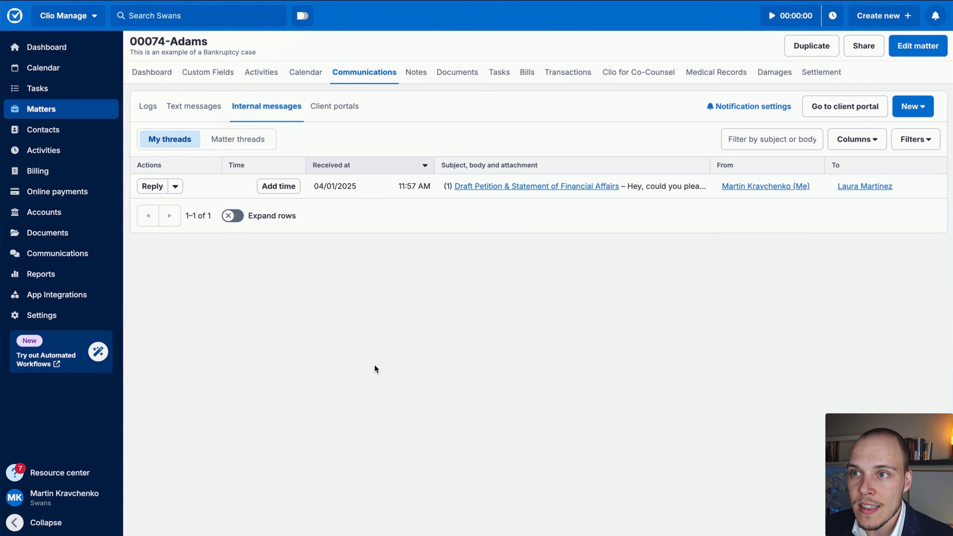
{"action": "left_click", "coordinate": [340, 106]}
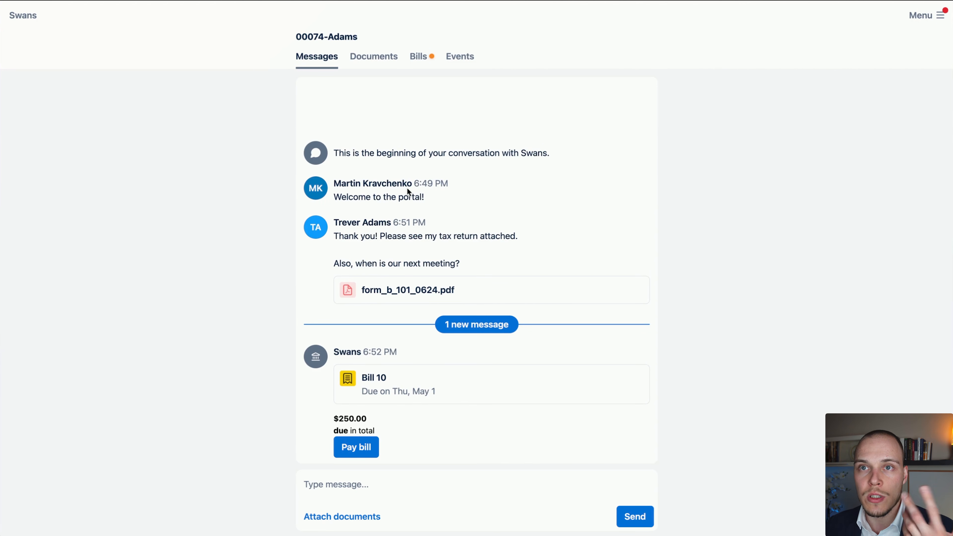
- View the matter's messages, shared documents and outstanding bills as the client sees them in the client portal
{"action": "mouse_move", "coordinate": [712, 230]}
{"action": "left_mouse_down"}
{"action": "mouse_move", "coordinate": [496, 403]}
{"action": "mouse_move", "coordinate": [434, 399]}
{"action": "mouse_move", "coordinate": [410, 125]}
{"action": "mouse_move", "coordinate": [308, 72]}
{"action": "mouse_move", "coordinate": [333, 63]}
{"action": "left_mouse_up"}
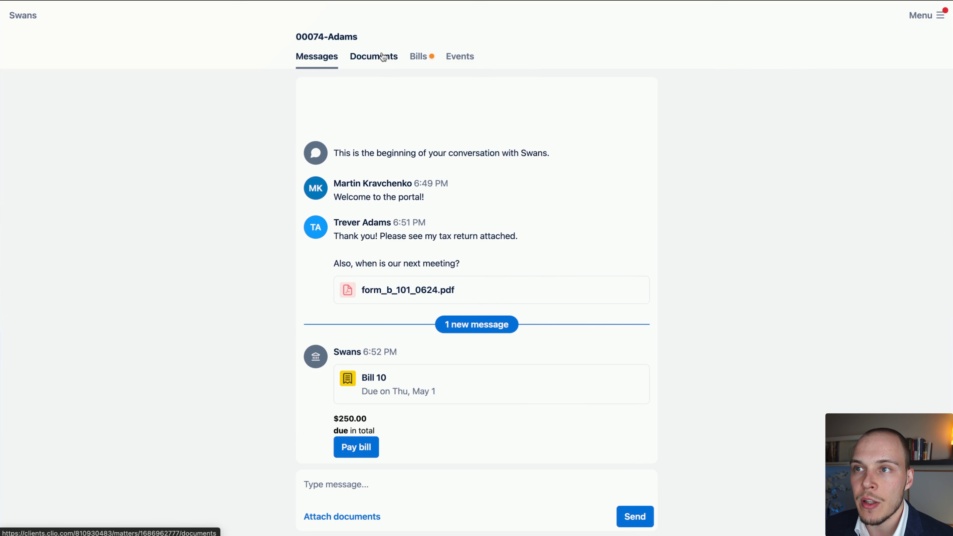
{"action": "mouse_move", "coordinate": [680, 330]}
{"action": "left_mouse_down"}
{"action": "mouse_move", "coordinate": [309, 485]}
{"action": "mouse_move", "coordinate": [352, 516]}
{"action": "left_mouse_up"}
{"action": "left_click", "coordinate": [370, 57]}
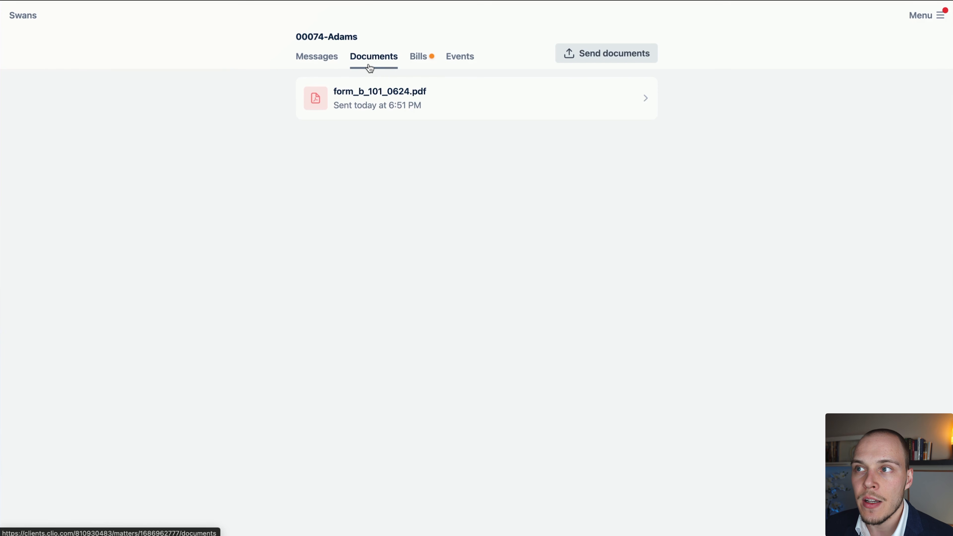
{"action": "left_click", "coordinate": [419, 67]}
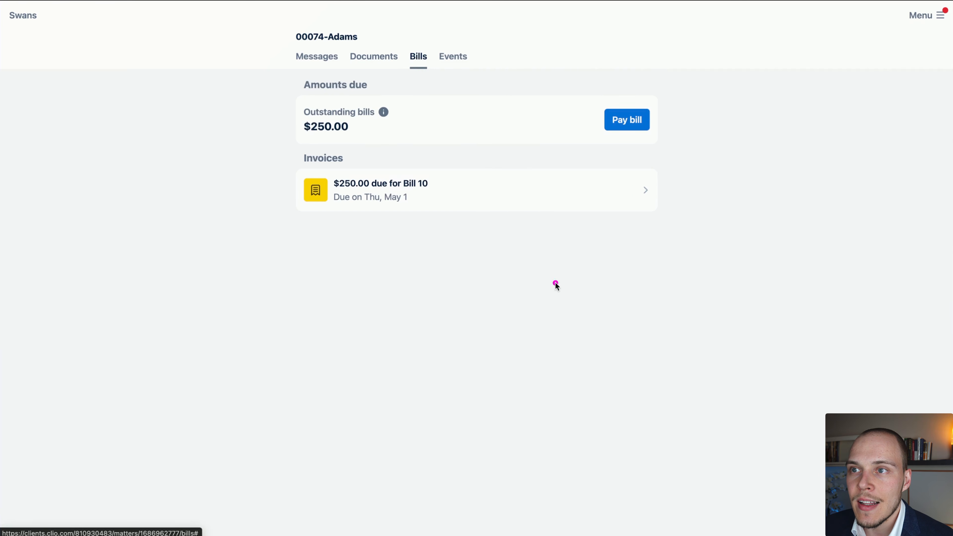
{"action": "mouse_move", "coordinate": [577, 284]}
{"action": "left_mouse_down"}
{"action": "mouse_move", "coordinate": [347, 223]}
{"action": "mouse_move", "coordinate": [453, 210]}
{"action": "mouse_move", "coordinate": [419, 228]}
{"action": "mouse_move", "coordinate": [398, 214]}
{"action": "mouse_move", "coordinate": [698, 156]}
{"action": "mouse_move", "coordinate": [639, 117]}
{"action": "mouse_move", "coordinate": [625, 126]}
{"action": "left_mouse_up"}
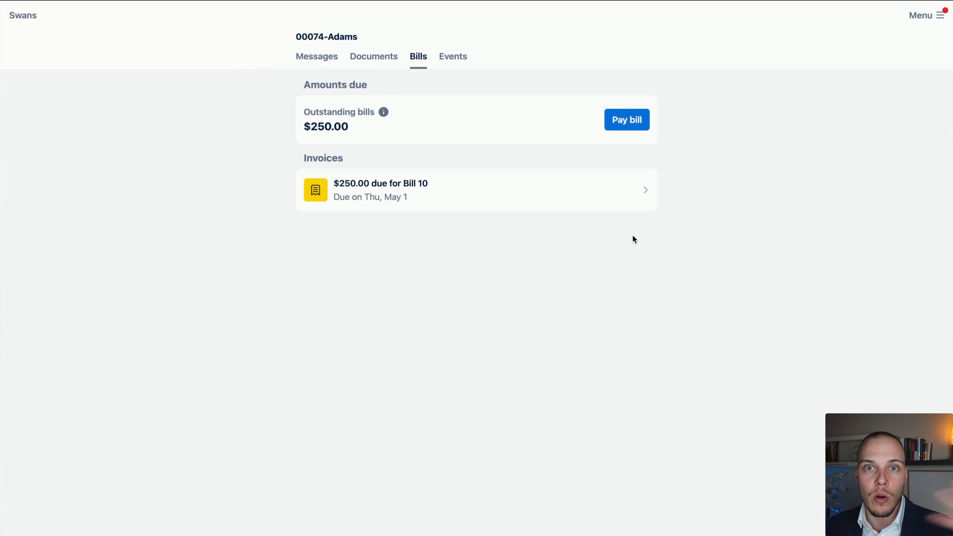
{"action": "left_click_drag", "start_coordinate": [602, 275], "coordinate": [630, 120]}
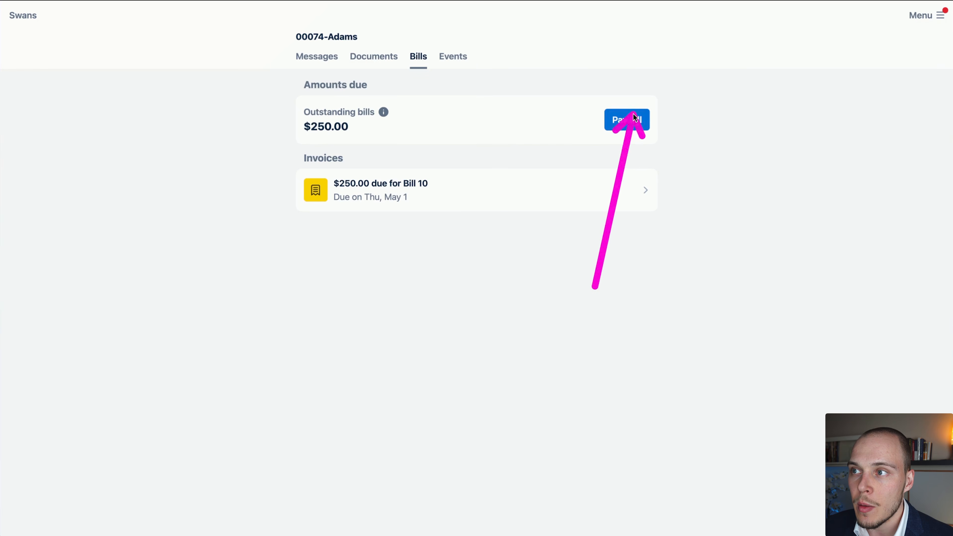
- View the client's own events and the case events in the client portal, and return to the messages
{"action": "left_click", "coordinate": [450, 60]}
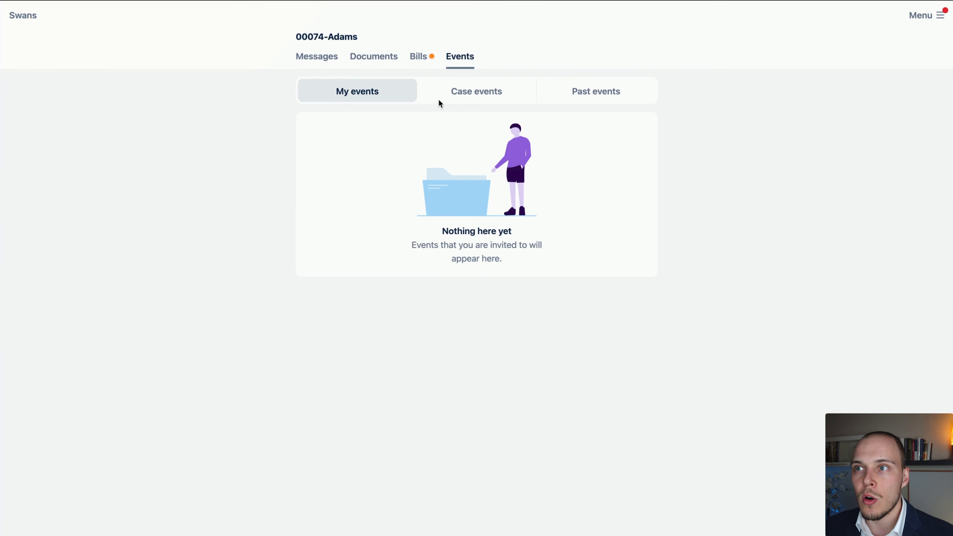
{"action": "left_click", "coordinate": [461, 95]}
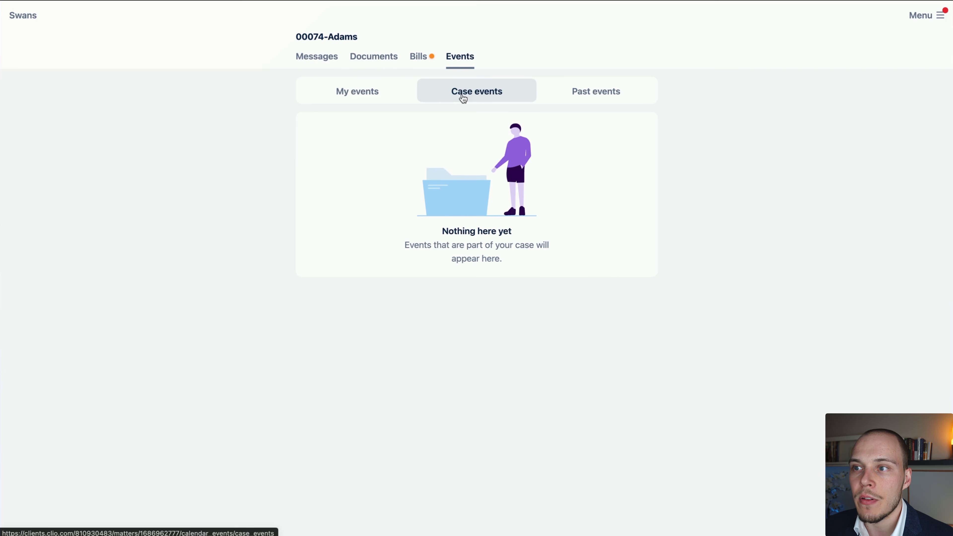
{"action": "left_click", "coordinate": [324, 65]}
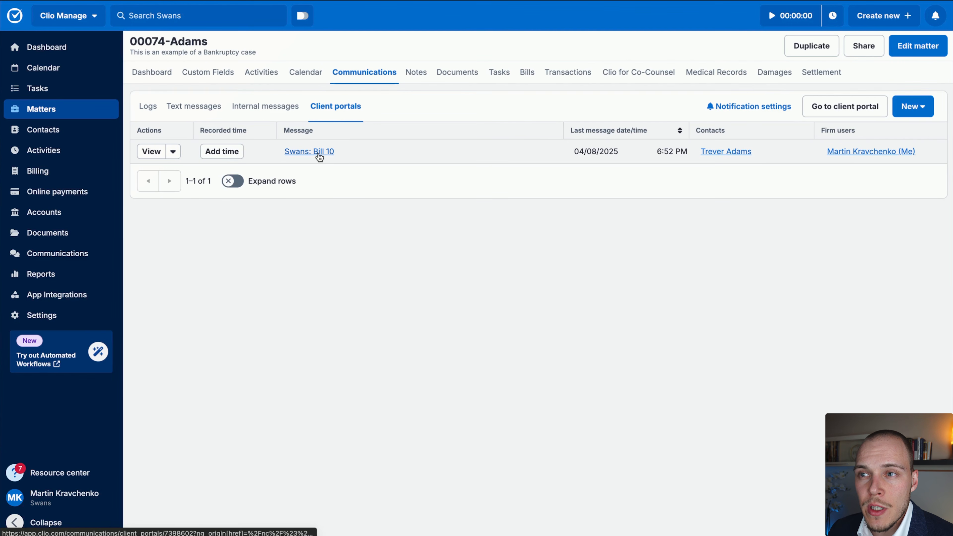
- Open the Bill 10 client portal conversation from the matter's communications
{"action": "left_click", "coordinate": [320, 152]}
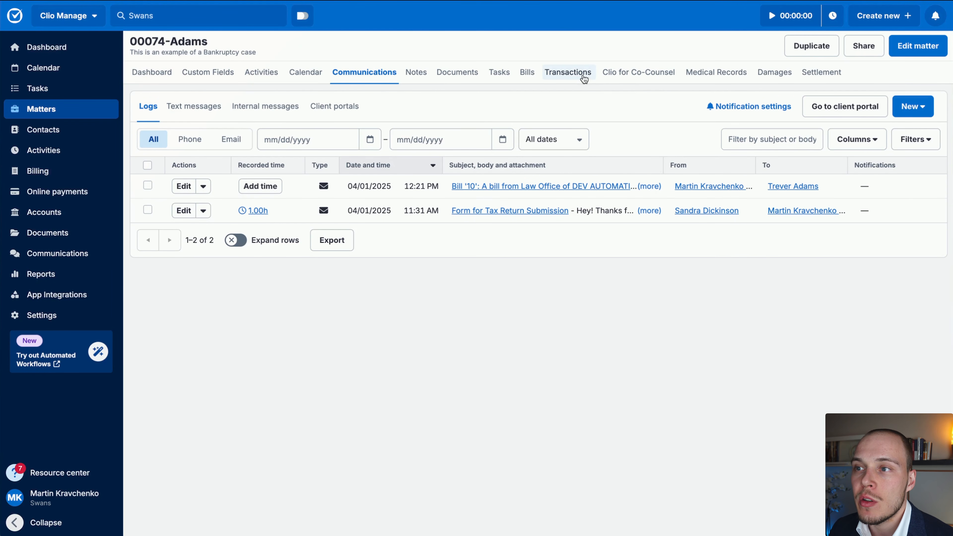
{"action": "left_click", "coordinate": [537, 0]}
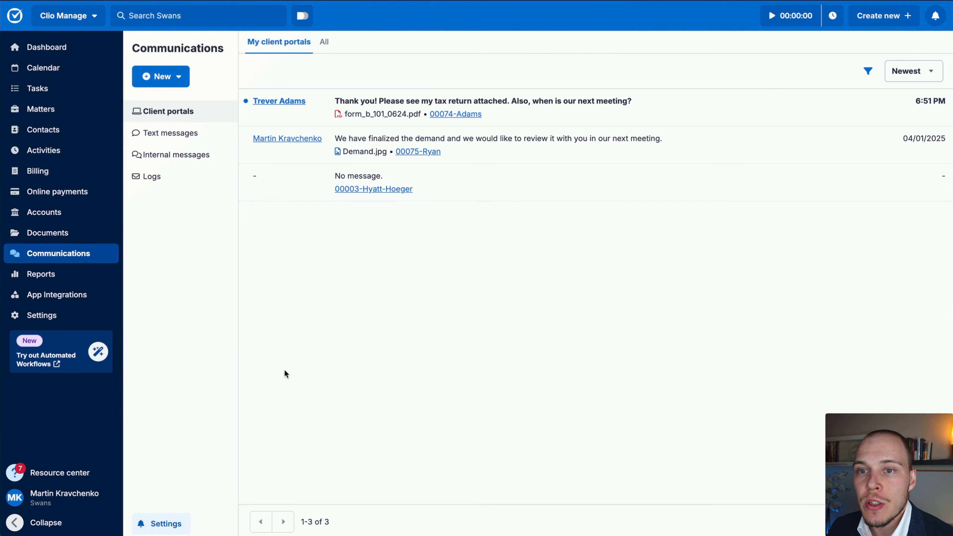
- View the firm-wide communication logs along with their filter and sort order options
{"action": "mouse_move", "coordinate": [281, 388]}
{"action": "left_mouse_down"}
{"action": "mouse_move", "coordinate": [195, 162]}
{"action": "mouse_move", "coordinate": [81, 258]}
{"action": "mouse_move", "coordinate": [94, 262]}
{"action": "left_mouse_up"}
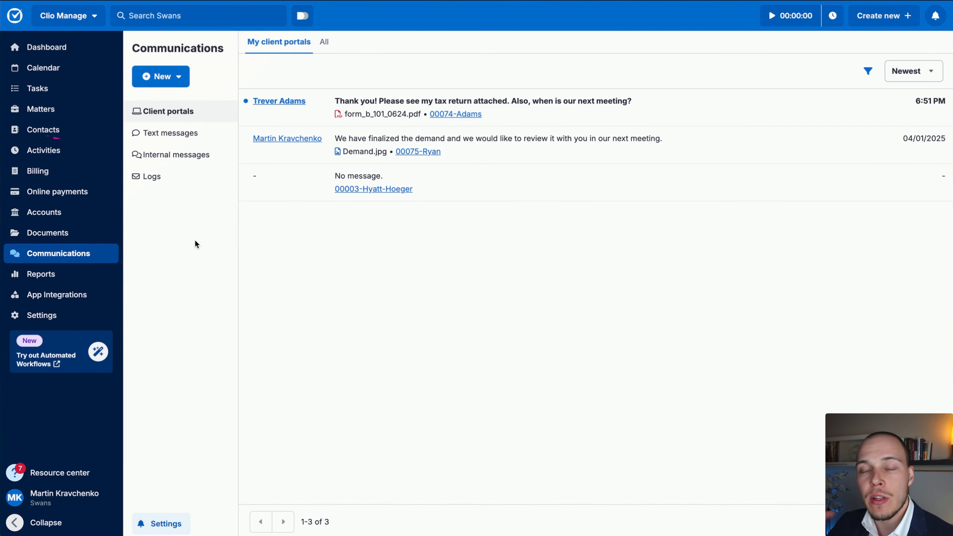
{"action": "mouse_move", "coordinate": [309, 304]}
{"action": "left_mouse_down"}
{"action": "mouse_move", "coordinate": [276, 181]}
{"action": "mouse_move", "coordinate": [298, 136]}
{"action": "mouse_move", "coordinate": [321, 130]}
{"action": "mouse_move", "coordinate": [183, 97]}
{"action": "mouse_move", "coordinate": [176, 107]}
{"action": "mouse_move", "coordinate": [394, 102]}
{"action": "mouse_move", "coordinate": [366, 105]}
{"action": "mouse_move", "coordinate": [340, 88]}
{"action": "mouse_move", "coordinate": [398, 151]}
{"action": "mouse_move", "coordinate": [326, 216]}
{"action": "mouse_move", "coordinate": [298, 89]}
{"action": "mouse_move", "coordinate": [313, 45]}
{"action": "mouse_move", "coordinate": [319, 249]}
{"action": "mouse_move", "coordinate": [174, 127]}
{"action": "mouse_move", "coordinate": [175, 149]}
{"action": "mouse_move", "coordinate": [193, 158]}
{"action": "mouse_move", "coordinate": [188, 196]}
{"action": "mouse_move", "coordinate": [168, 186]}
{"action": "left_mouse_up"}
{"action": "left_click", "coordinate": [152, 180]}
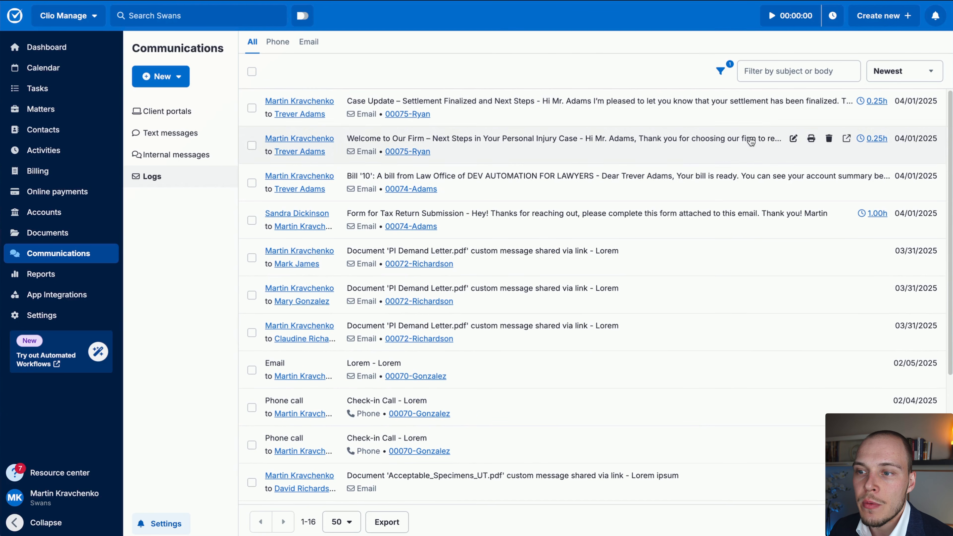
{"action": "left_click", "coordinate": [728, 75]}
{"action": "left_click", "coordinate": [728, 75]}
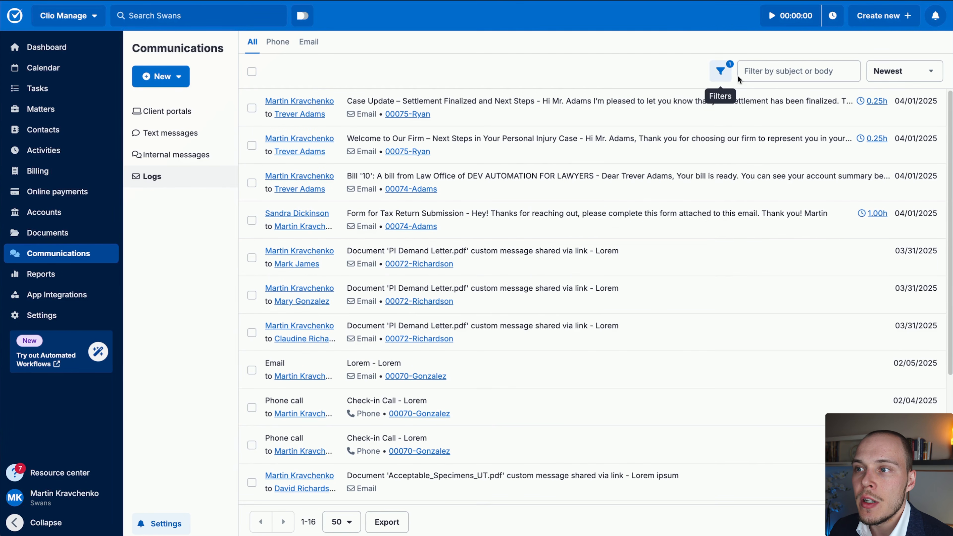
{"action": "left_click", "coordinate": [924, 72]}
{"action": "left_click", "coordinate": [857, 73]}
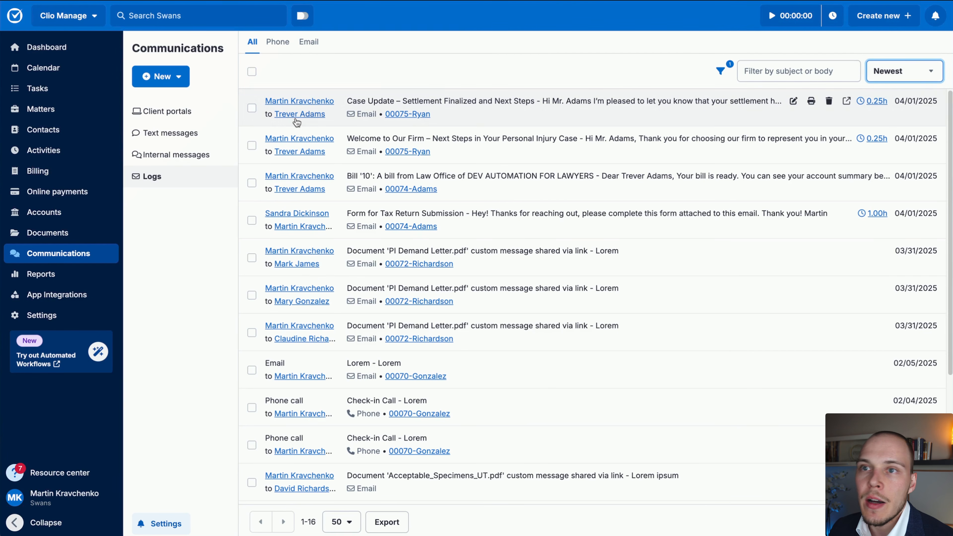
- Open the bankruptcy matter's client portal conversation from the firm-wide communications
{"action": "left_click", "coordinate": [183, 117]}
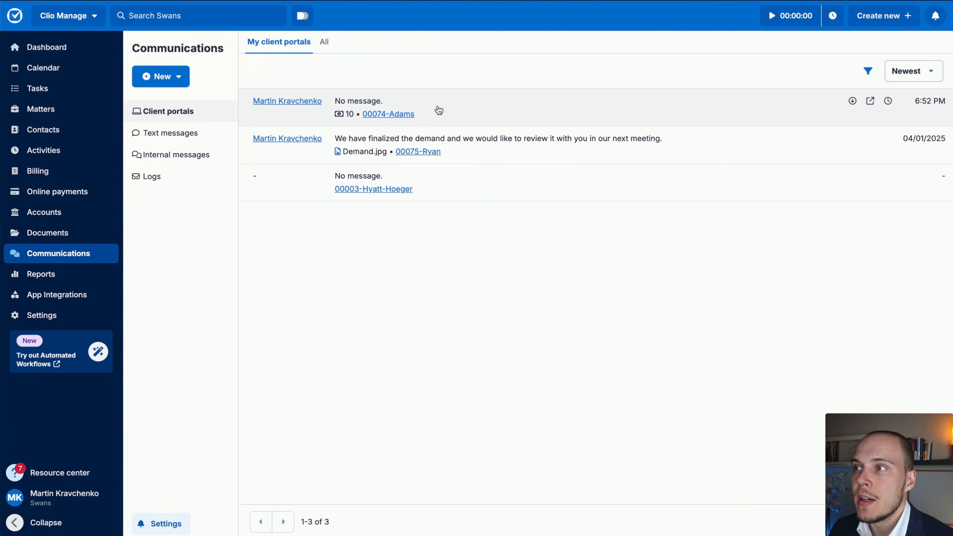
{"action": "left_click", "coordinate": [411, 107]}
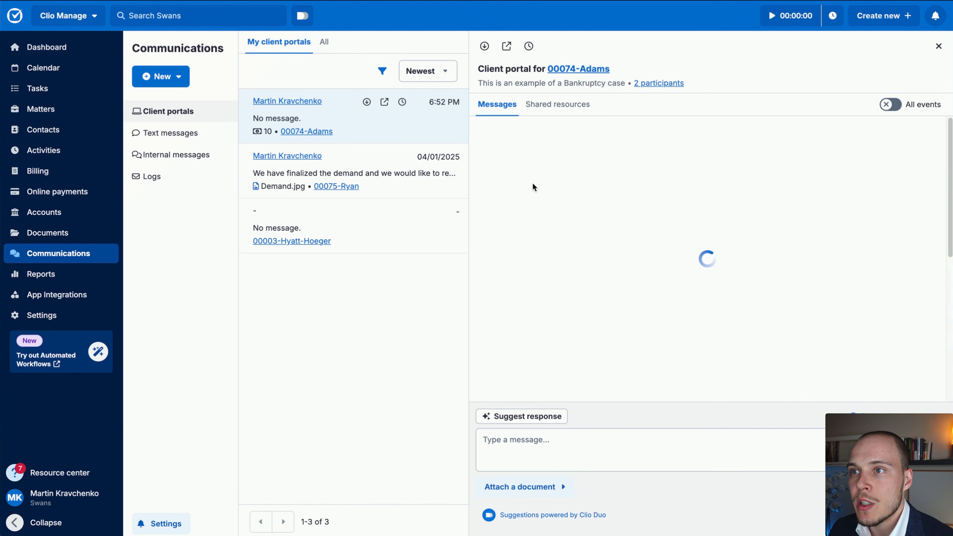
{"action": "left_click", "coordinate": [555, 415]}
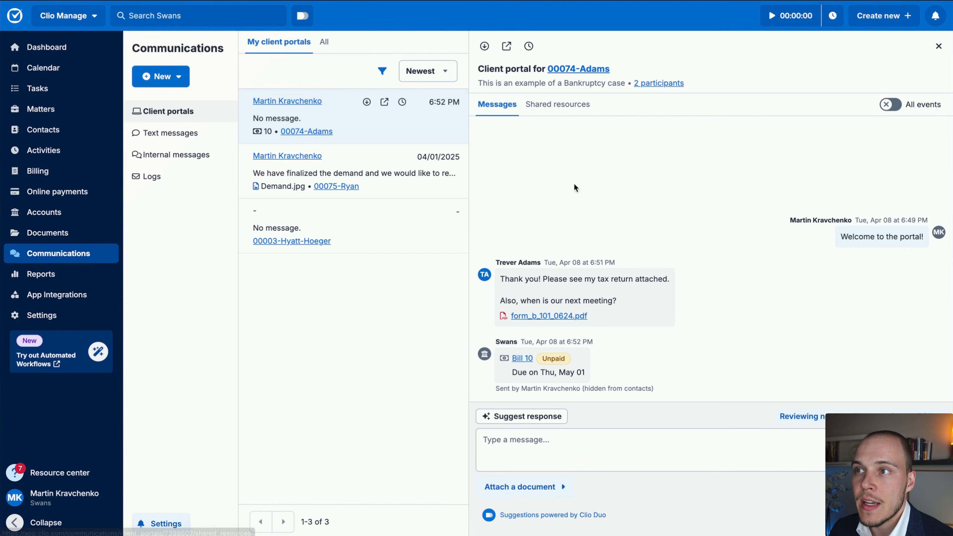
- View the new time entry form for the client portal conversation and cancel it without saving
{"action": "mouse_move", "coordinate": [593, 376]}
{"action": "left_mouse_down"}
{"action": "mouse_move", "coordinate": [560, 23]}
{"action": "mouse_move", "coordinate": [530, 55]}
{"action": "left_mouse_up"}
{"action": "key", "text": "Escape"}
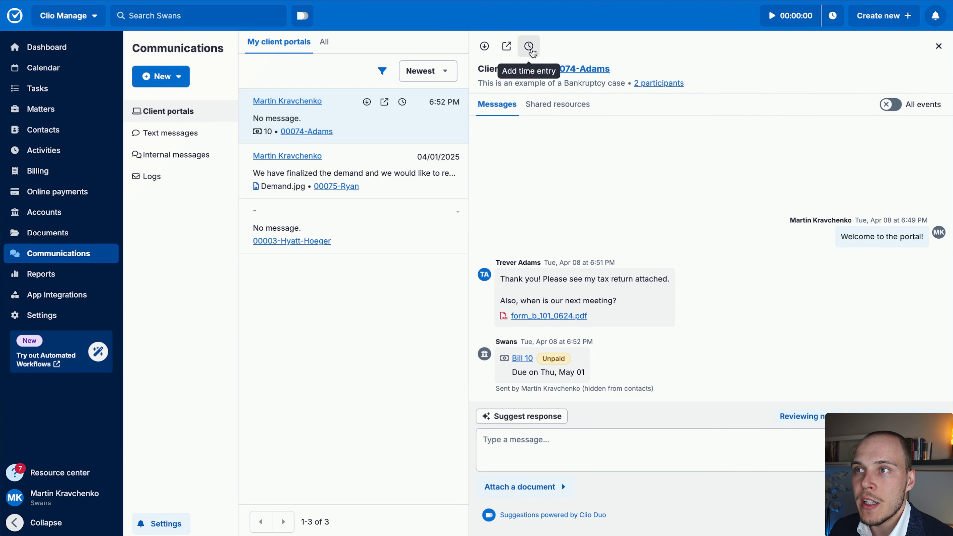
{"action": "left_click", "coordinate": [529, 48]}
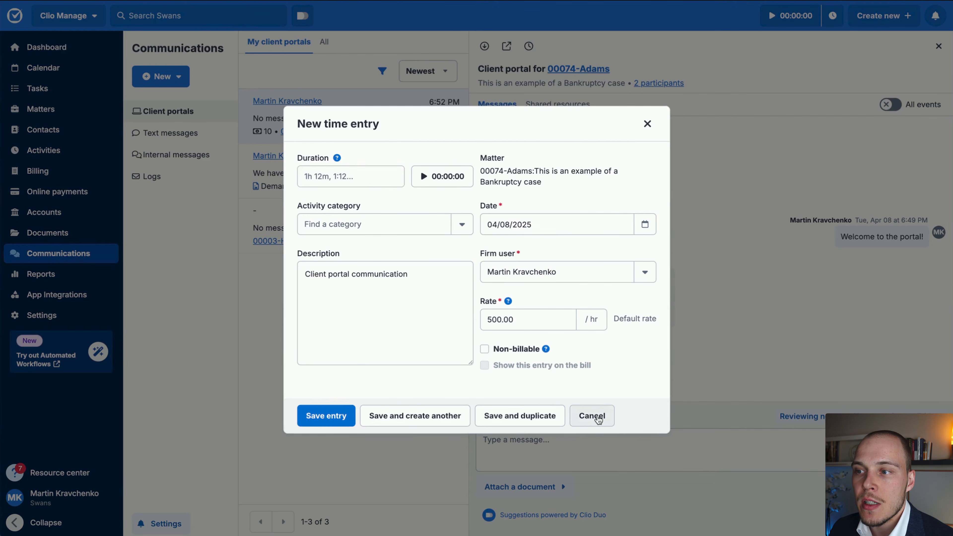
{"action": "left_click", "coordinate": [593, 416]}
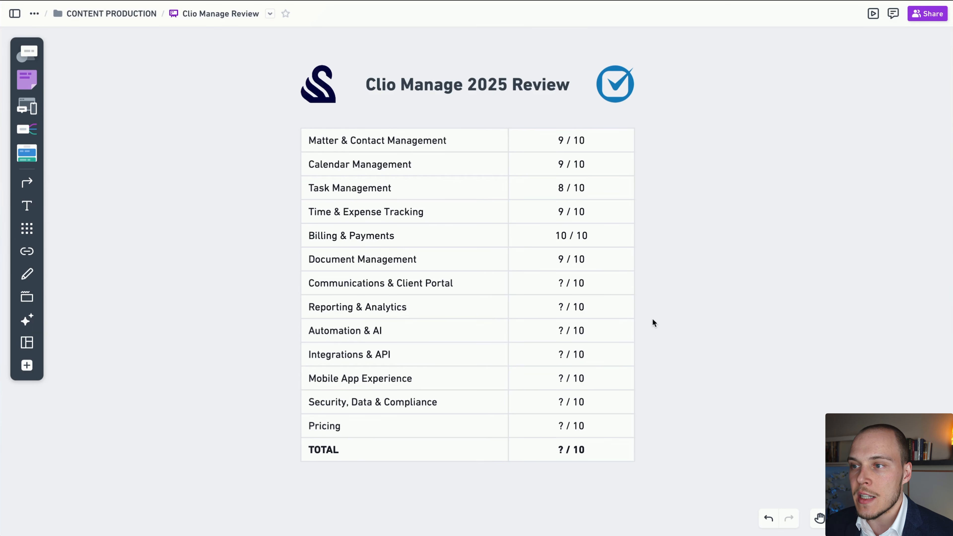
- Switch to the Clio Manage 2025 Review board and score Communications & Client Portal 7 / 10
{"action": "left_click", "coordinate": [563, 283]}
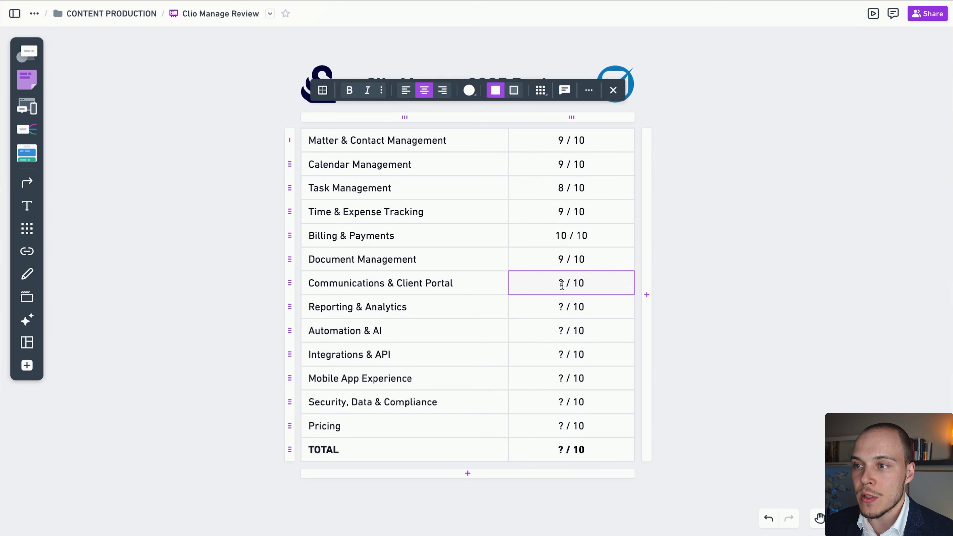
{"action": "key", "text": "BackSpace"}
{"action": "type", "text": "7"}
{"action": "left_click", "coordinate": [726, 270]}
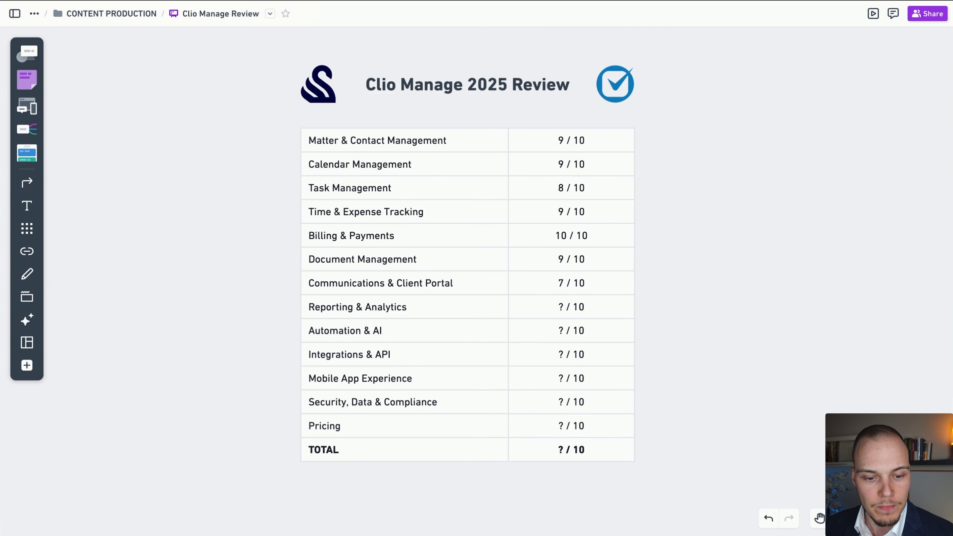
- Switch from the review board to the personal dashboard in Clio Manage
{"action": "scroll", "coordinate": [689, 291], "scroll_direction": "up", "scroll_amount": 1}
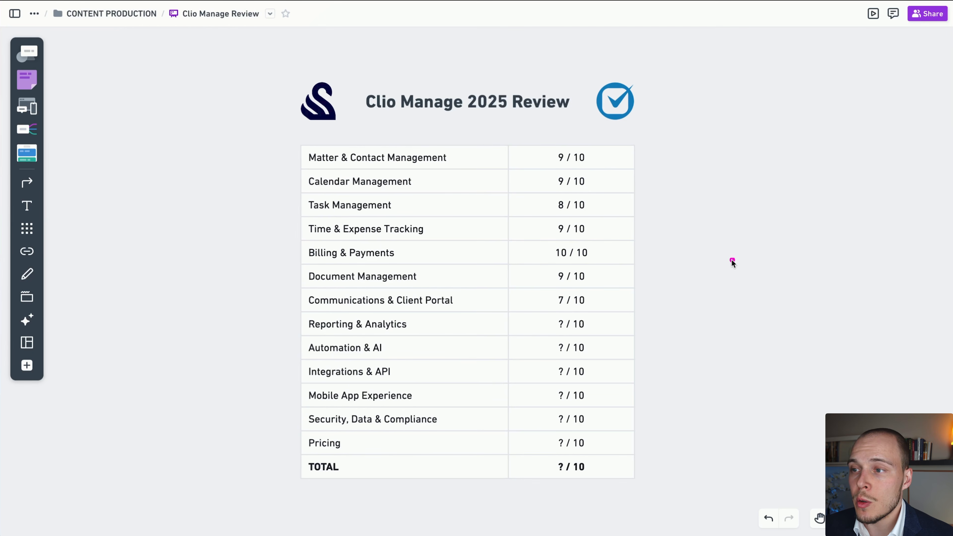
{"action": "left_click_drag", "start_coordinate": [734, 258], "coordinate": [404, 323]}
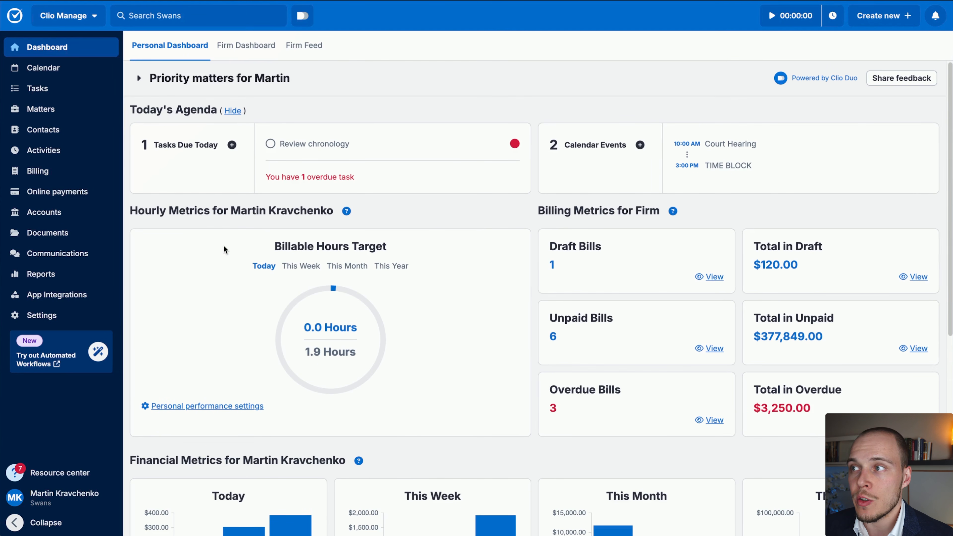
{"action": "mouse_move", "coordinate": [224, 246]}
{"action": "left_mouse_down"}
{"action": "mouse_move", "coordinate": [79, 56]}
{"action": "mouse_move", "coordinate": [66, 55]}
{"action": "left_mouse_up"}
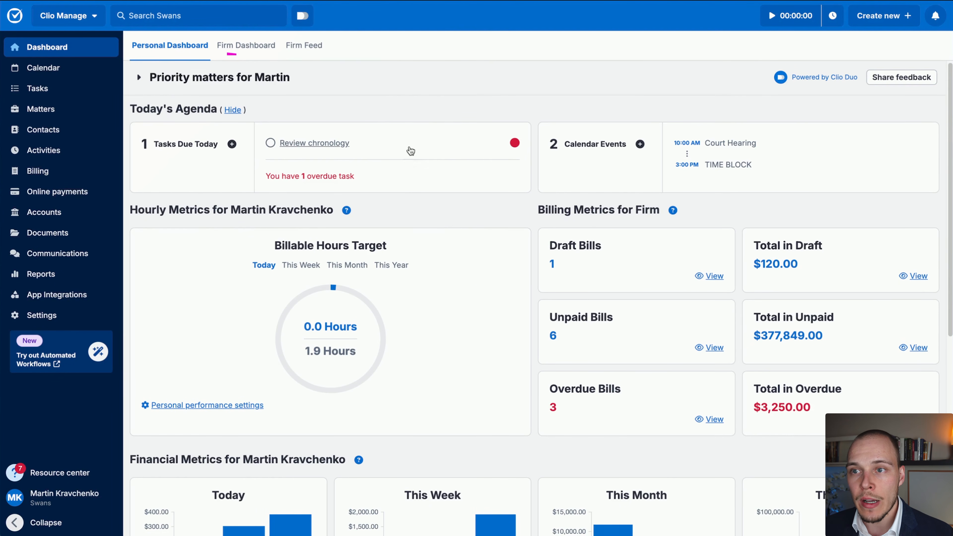
- Examine the personal dashboard's agenda, hourly and billing metrics, financial metrics and detailed annual report
{"action": "scroll", "coordinate": [403, 165], "scroll_direction": "down", "scroll_amount": 1}
{"action": "scroll", "coordinate": [403, 177], "scroll_direction": "down", "scroll_amount": 1}
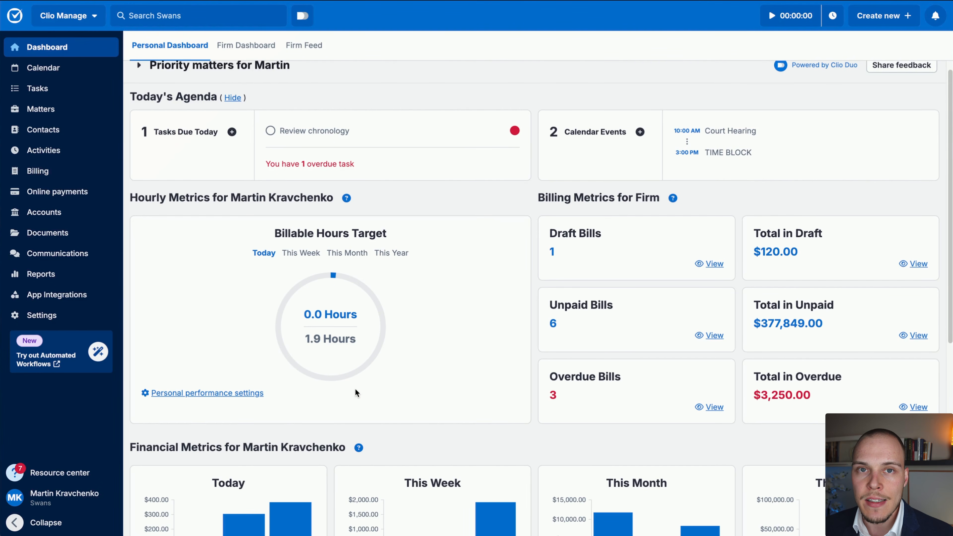
{"action": "scroll", "coordinate": [358, 381], "scroll_direction": "down", "scroll_amount": 9}
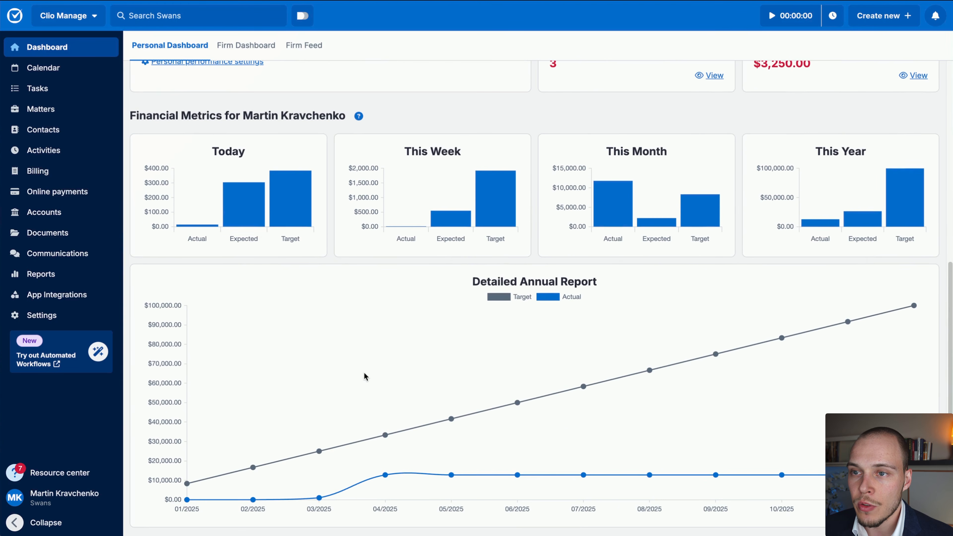
{"action": "scroll", "coordinate": [340, 338], "scroll_direction": "up", "scroll_amount": 1}
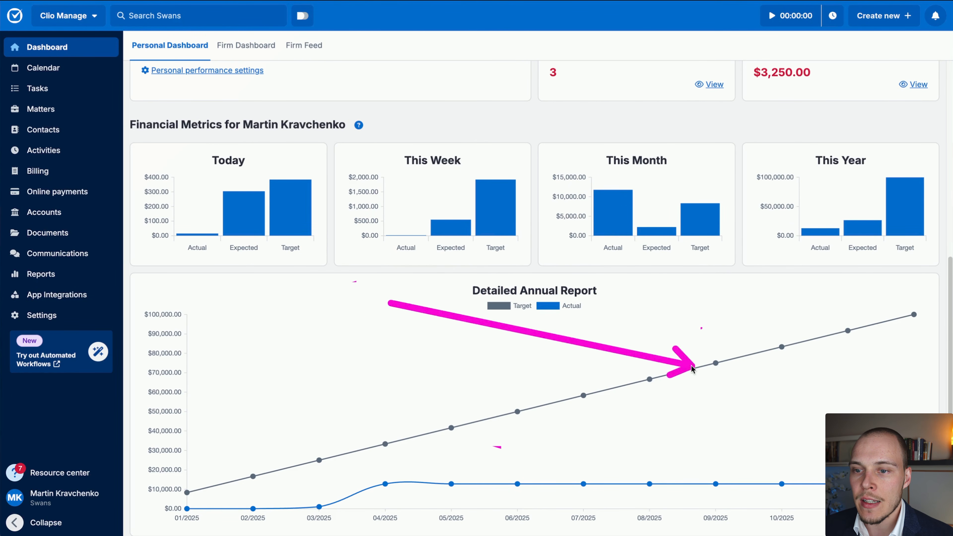
{"action": "scroll", "coordinate": [501, 350], "scroll_direction": "up", "scroll_amount": 6}
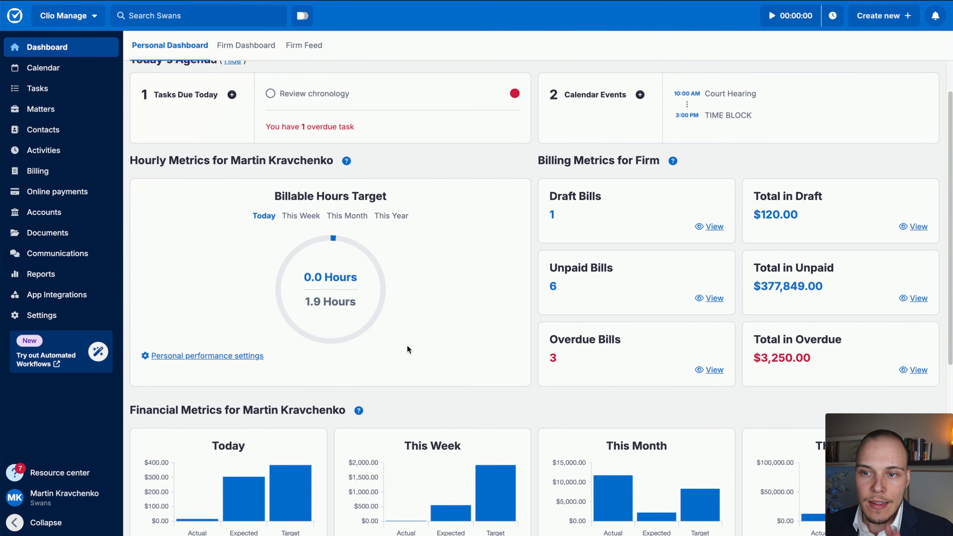
{"action": "scroll", "coordinate": [408, 343], "scroll_direction": "up", "scroll_amount": 2}
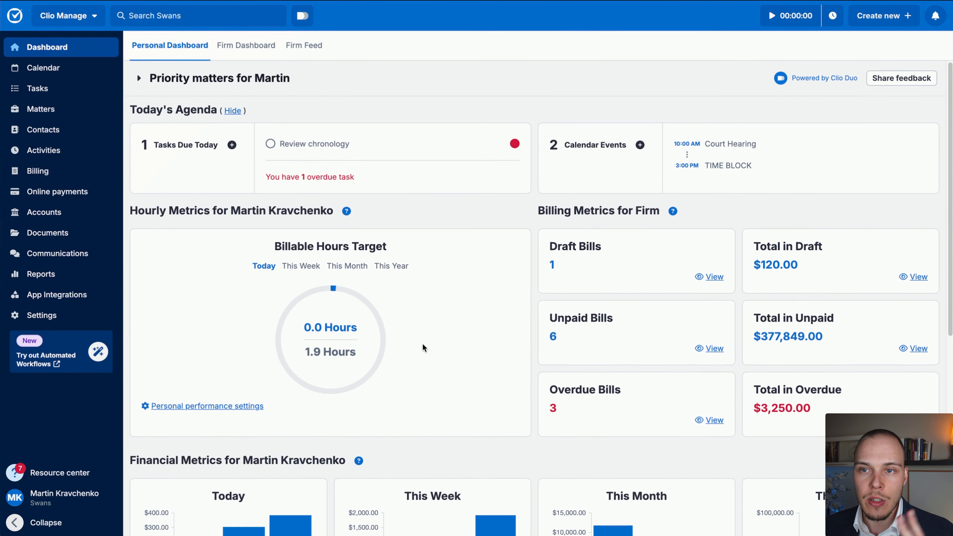
{"action": "scroll", "coordinate": [421, 346], "scroll_direction": "down", "scroll_amount": 7}
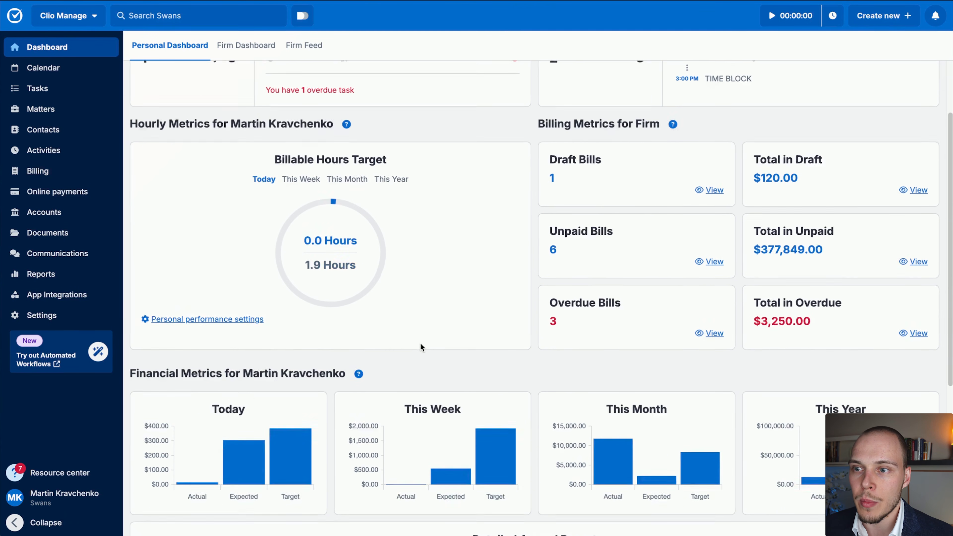
{"action": "scroll", "coordinate": [427, 337], "scroll_direction": "down", "scroll_amount": 1}
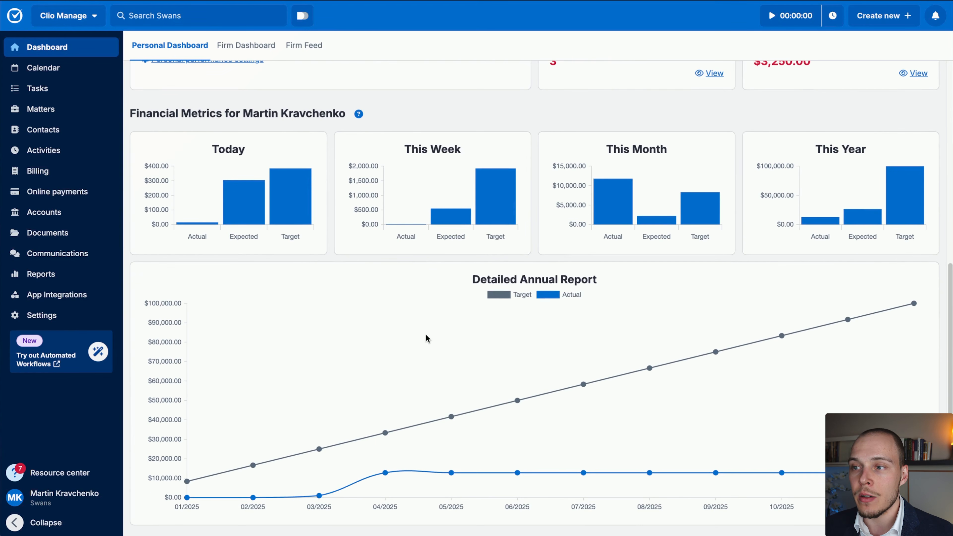
{"action": "scroll", "coordinate": [426, 330], "scroll_direction": "up", "scroll_amount": 1}
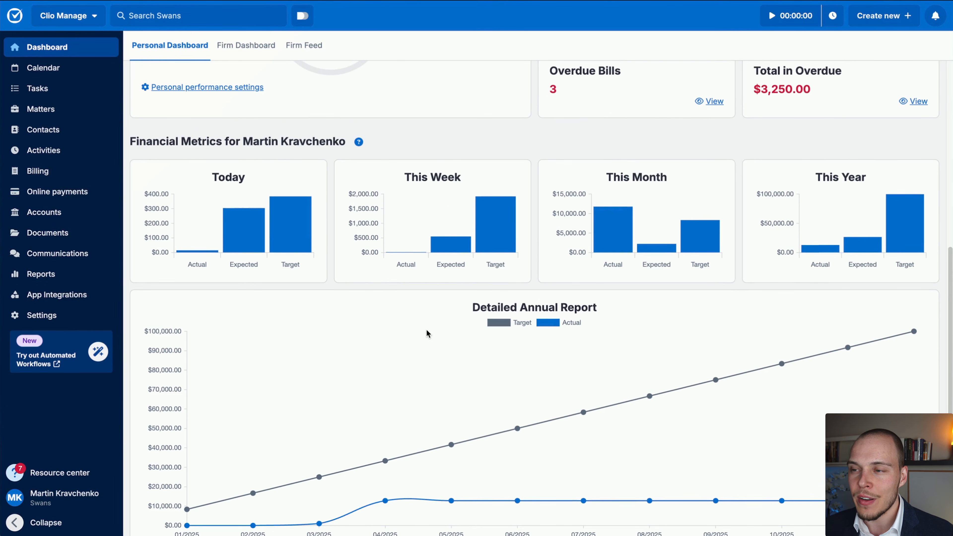
{"action": "scroll", "coordinate": [427, 330], "scroll_direction": "up", "scroll_amount": 7}
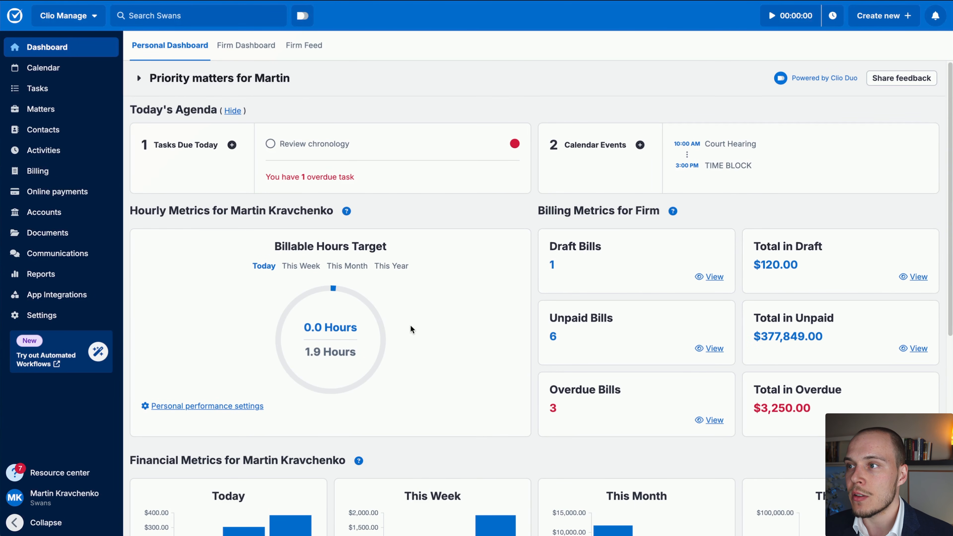
- Open the firm dashboard and examine its utilization, realization and collection sections
{"action": "left_click", "coordinate": [247, 46]}
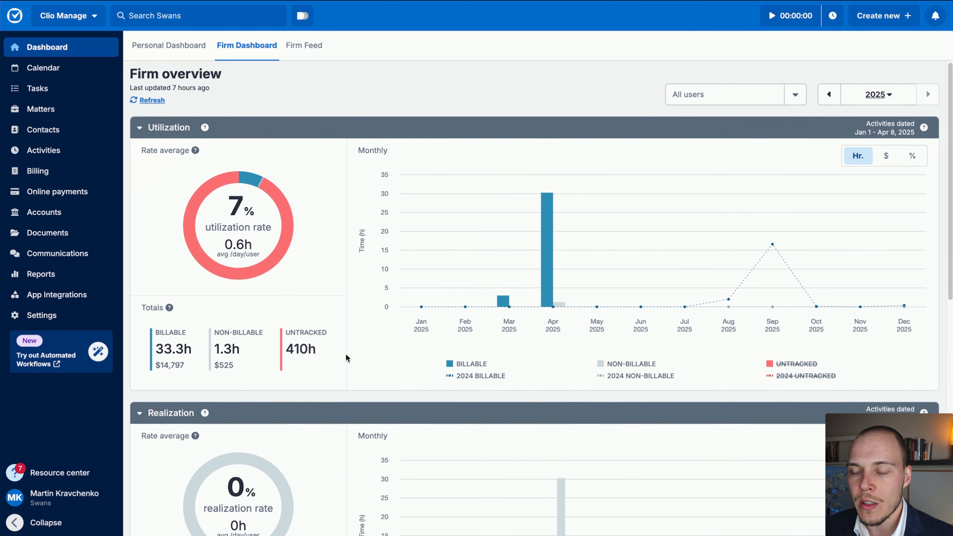
{"action": "scroll", "coordinate": [345, 353], "scroll_direction": "down", "scroll_amount": 8}
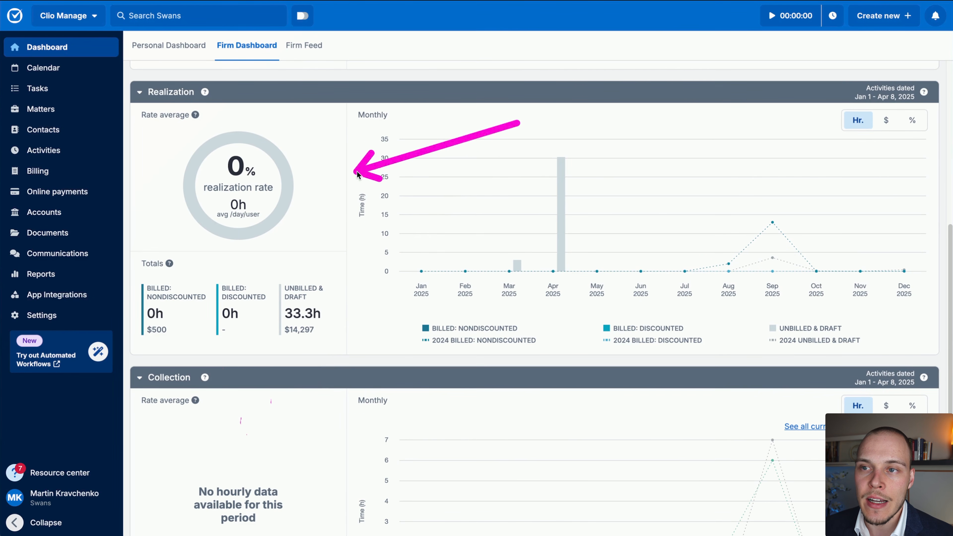
{"action": "mouse_move", "coordinate": [284, 181]}
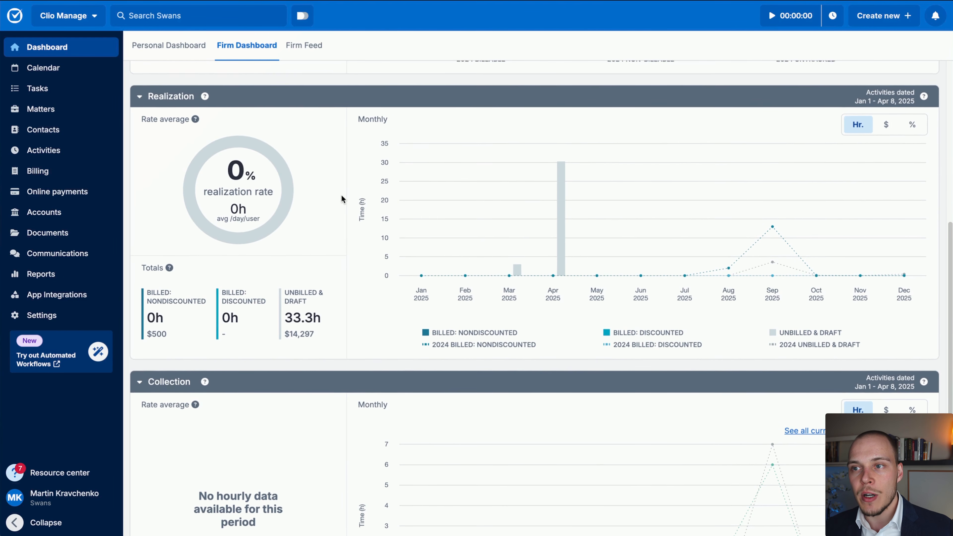
{"action": "scroll", "coordinate": [339, 195], "scroll_direction": "up", "scroll_amount": 1}
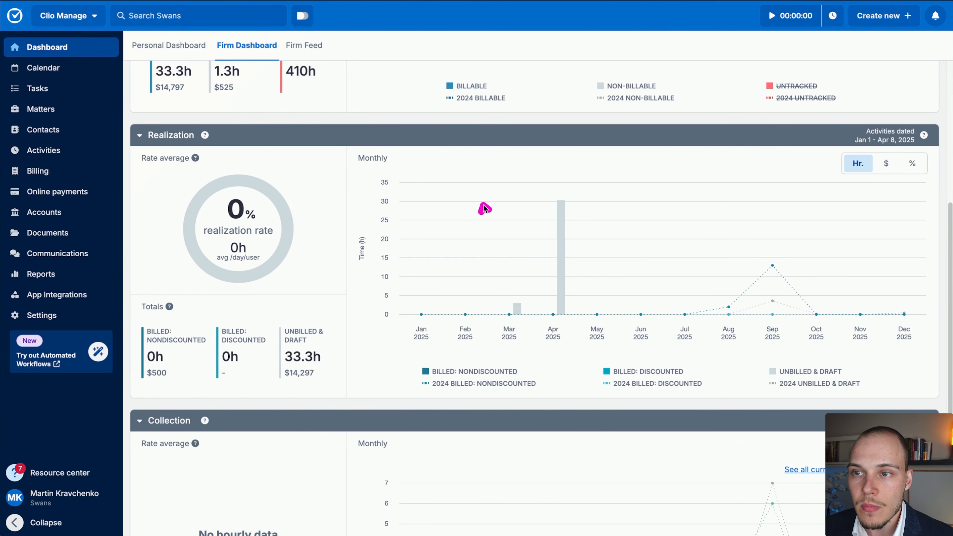
{"action": "scroll", "coordinate": [336, 274], "scroll_direction": "down", "scroll_amount": 4}
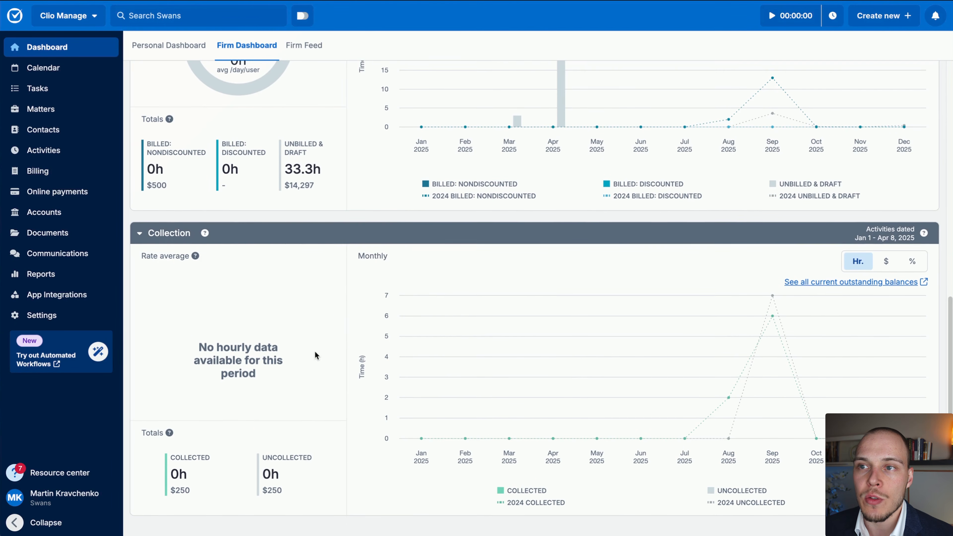
{"action": "right_click", "coordinate": [357, 348]}
{"action": "left_click", "coordinate": [316, 344]}
{"action": "mouse_move", "coordinate": [329, 358]}
{"action": "left_mouse_down"}
{"action": "mouse_move", "coordinate": [350, 143]}
{"action": "mouse_move", "coordinate": [372, 139]}
{"action": "mouse_move", "coordinate": [373, 172]}
{"action": "mouse_move", "coordinate": [277, 196]}
{"action": "mouse_move", "coordinate": [426, 413]}
{"action": "mouse_move", "coordinate": [525, 262]}
{"action": "mouse_move", "coordinate": [579, 345]}
{"action": "left_mouse_up"}
{"action": "scroll", "coordinate": [588, 296], "scroll_direction": "up", "scroll_amount": 5}
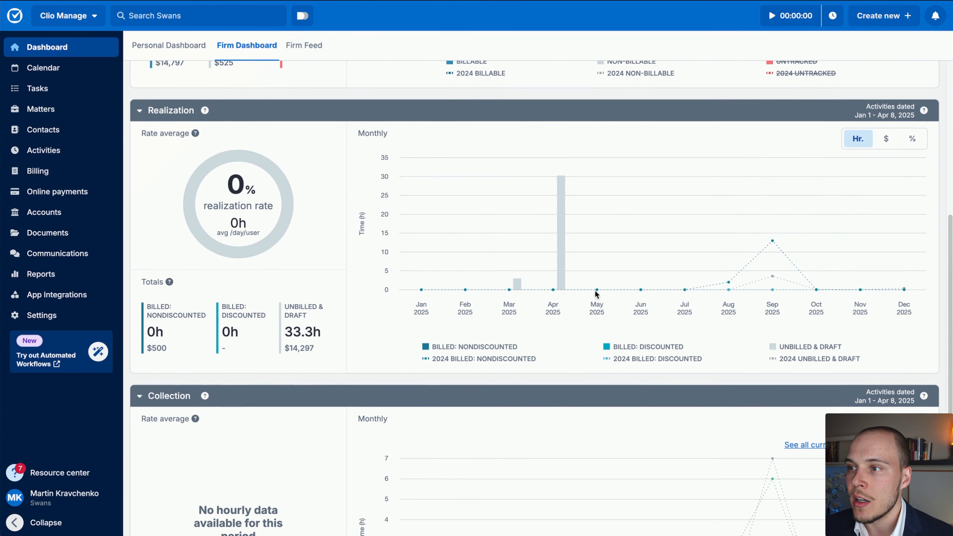
- Display the monthly Realization chart in dollars and as a percentage
{"action": "left_click_drag", "start_coordinate": [823, 236], "coordinate": [863, 145]}
{"action": "left_click", "coordinate": [881, 148]}
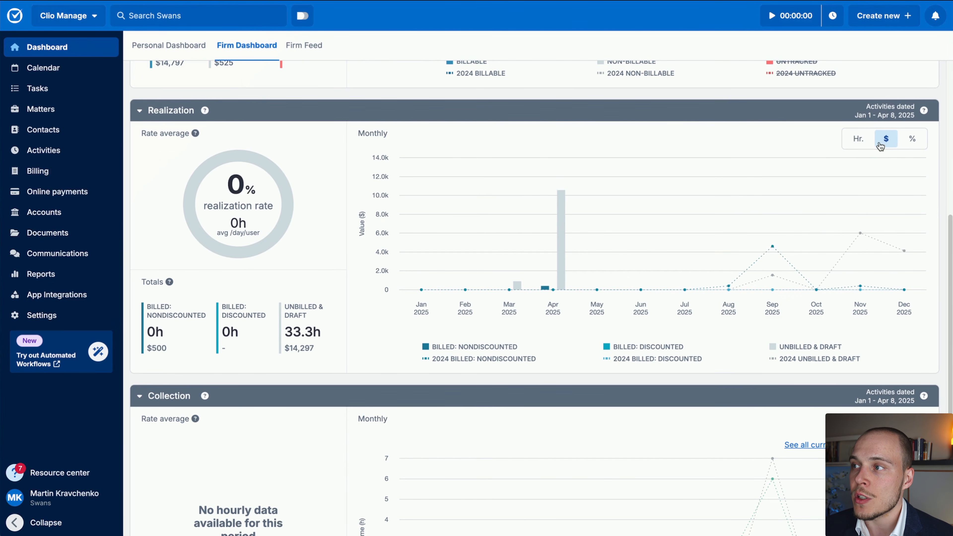
{"action": "left_click", "coordinate": [911, 145]}
- Set the firm overview to 2024 and view the user filter options without choosing a user
{"action": "scroll", "coordinate": [645, 192], "scroll_direction": "up", "scroll_amount": 8}
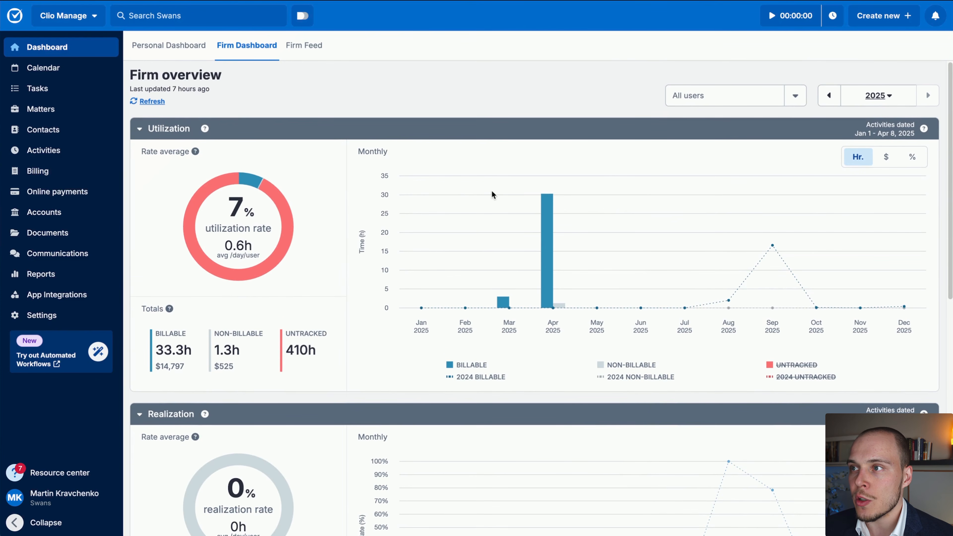
{"action": "left_click", "coordinate": [829, 96]}
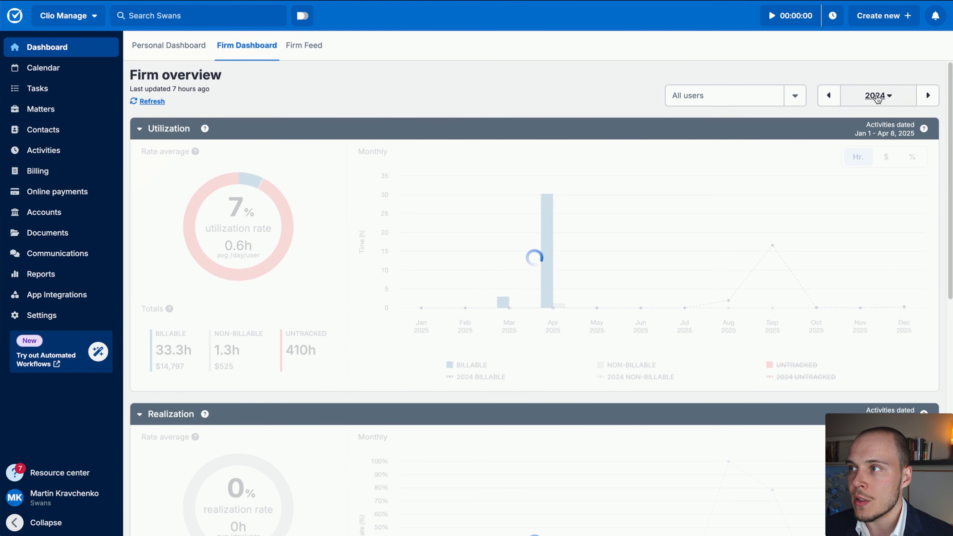
{"action": "left_click", "coordinate": [791, 95]}
{"action": "left_click_drag", "start_coordinate": [552, 77], "coordinate": [869, 94]}
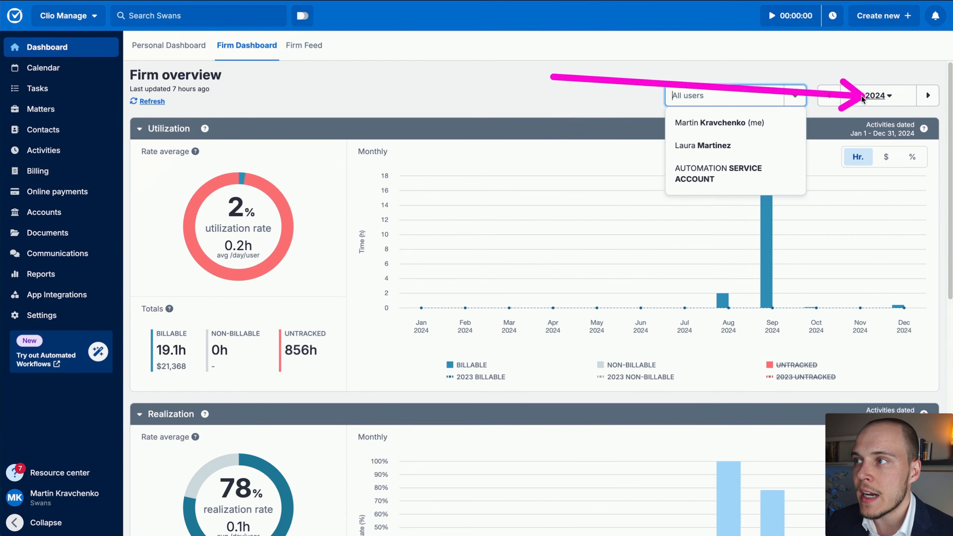
{"action": "left_click", "coordinate": [874, 95]}
{"action": "left_click", "coordinate": [792, 69]}
{"action": "left_click", "coordinate": [796, 95]}
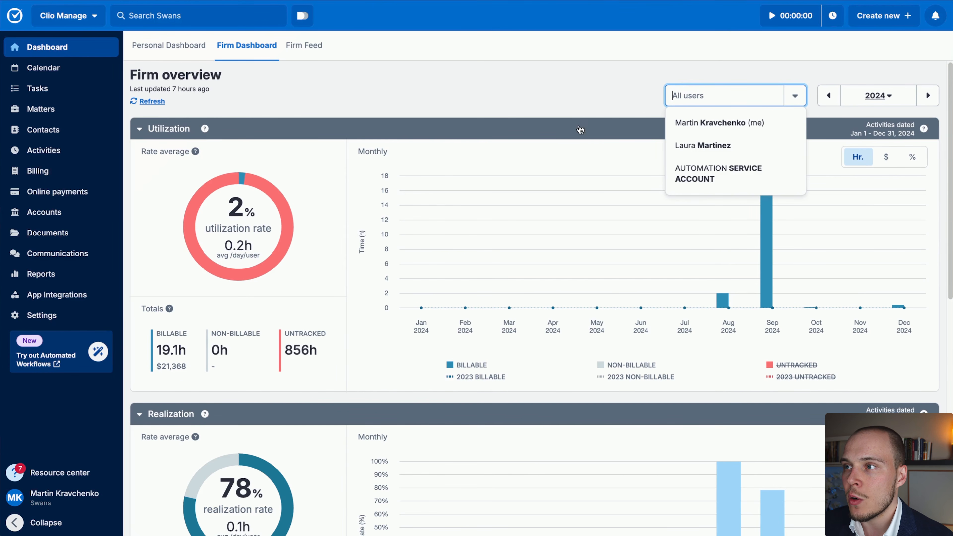
{"action": "left_click", "coordinate": [512, 90]}
- View the firm feed's activity entries and check its filter option
{"action": "left_click", "coordinate": [302, 46]}
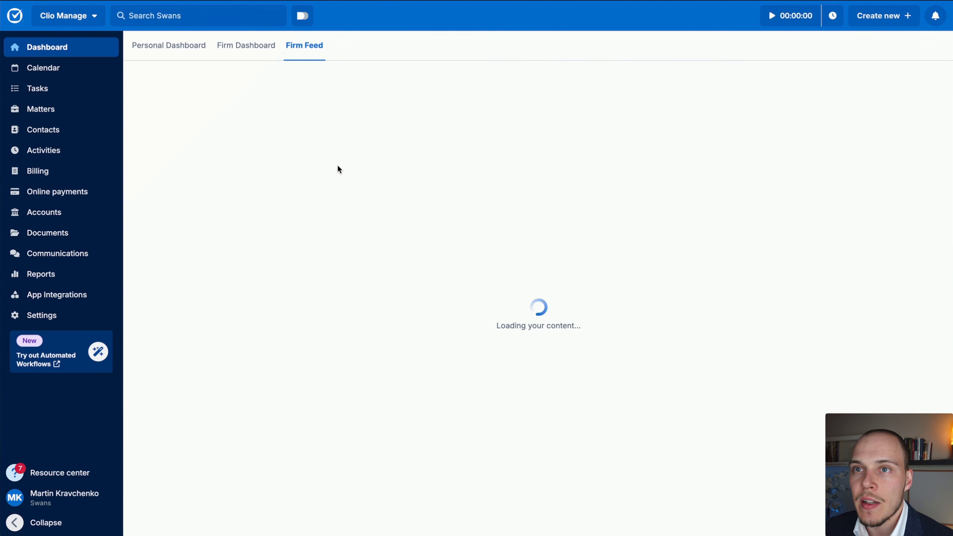
{"action": "scroll", "coordinate": [380, 197], "scroll_direction": "down", "scroll_amount": 10}
{"action": "scroll", "coordinate": [380, 197], "scroll_direction": "up", "scroll_amount": 10}
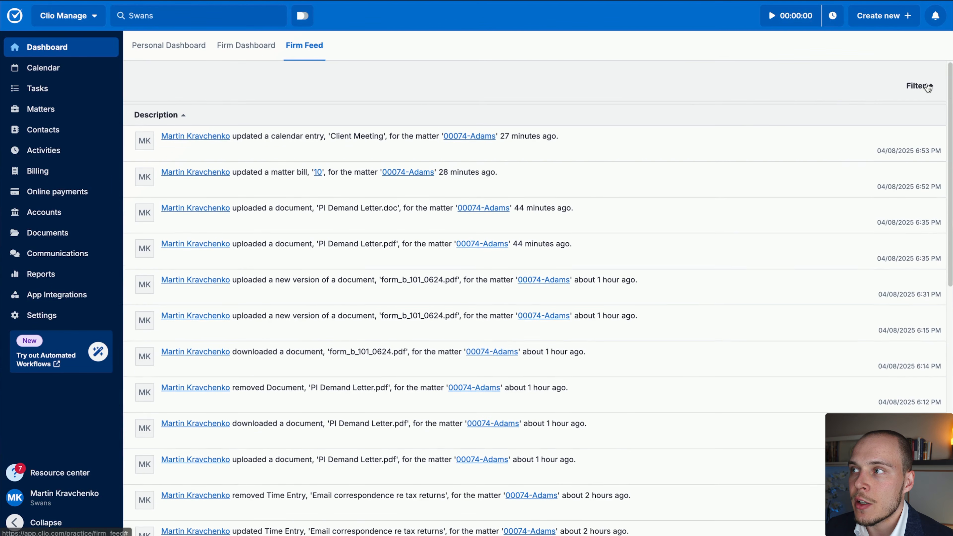
{"action": "left_click", "coordinate": [924, 85]}
{"action": "left_click", "coordinate": [923, 86]}
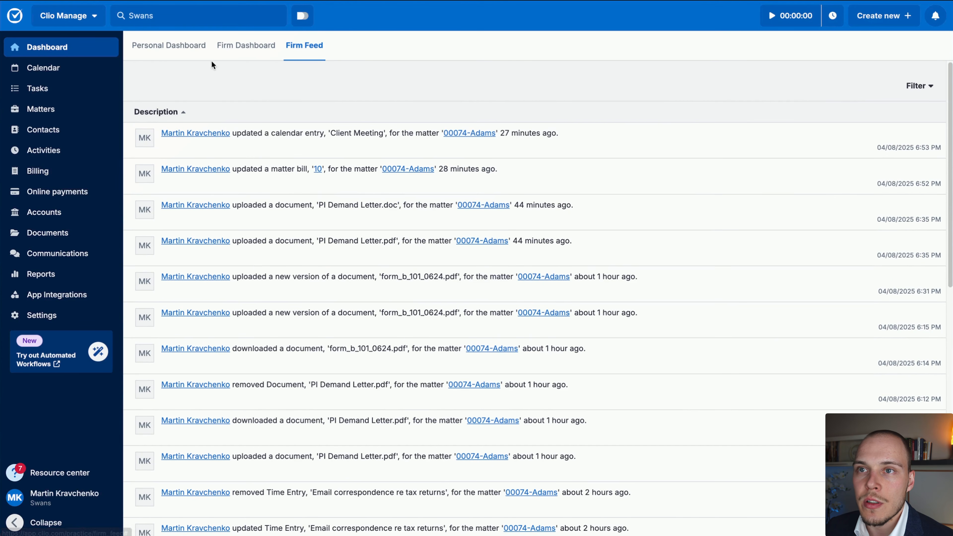
- Return to the personal dashboard and open the full catalogue of available reports
{"action": "left_click", "coordinate": [169, 48]}
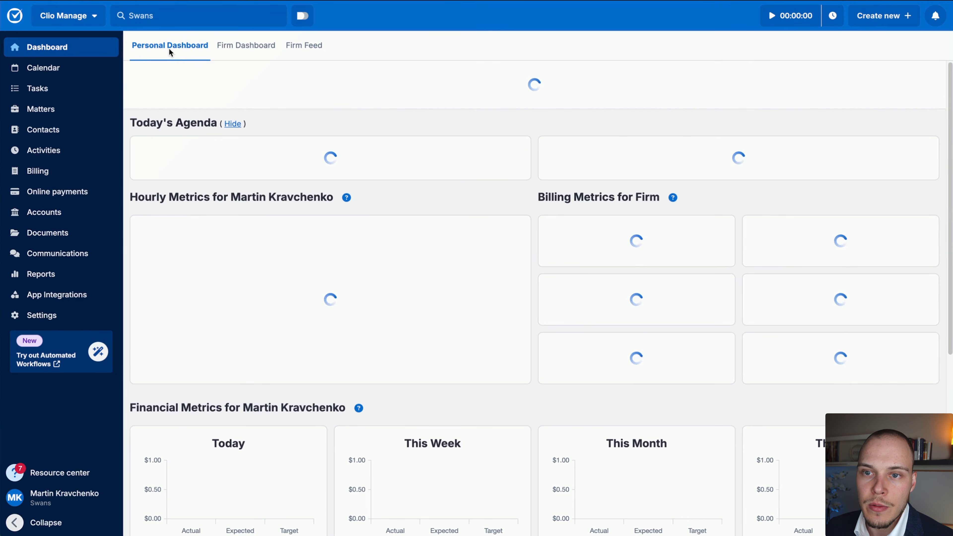
{"action": "right_click", "coordinate": [275, 164]}
{"action": "left_click", "coordinate": [95, 259]}
{"action": "left_click_drag", "start_coordinate": [415, 141], "coordinate": [272, 163]}
{"action": "left_click_drag", "start_coordinate": [352, 139], "coordinate": [80, 273]}
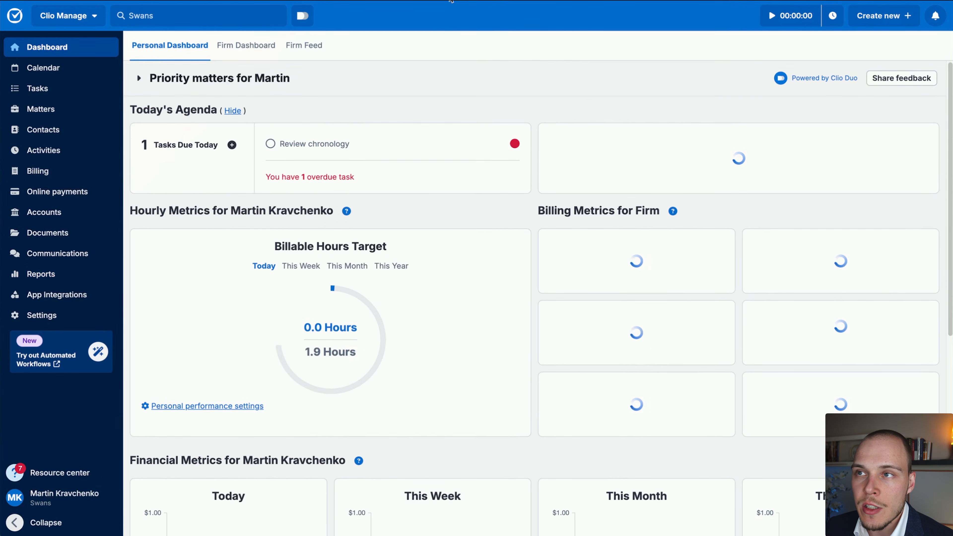
{"action": "left_click", "coordinate": [80, 276]}
{"action": "left_click", "coordinate": [183, 46]}
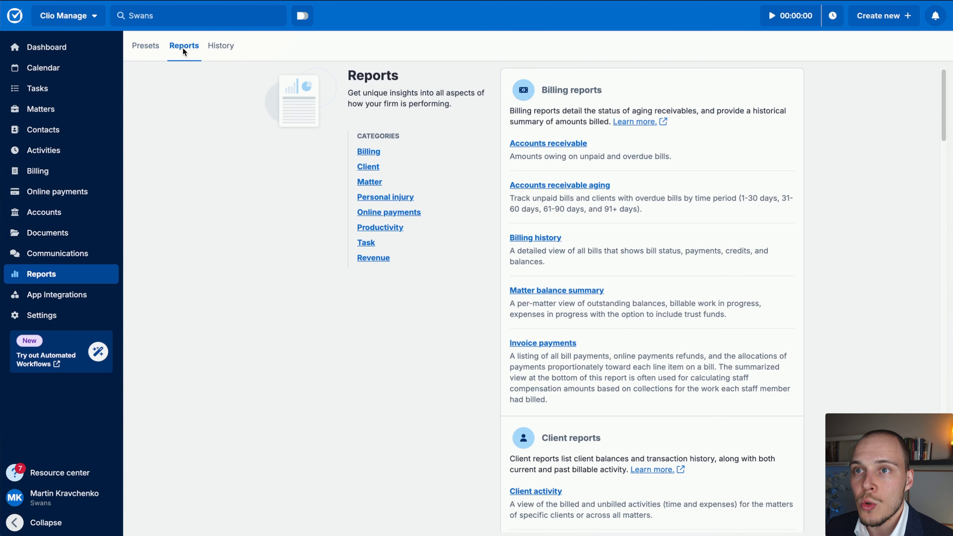
- Examine the full report catalogue from the billing reports through to the revenue reports
{"action": "scroll", "coordinate": [484, 286], "scroll_direction": "down", "scroll_amount": 1}
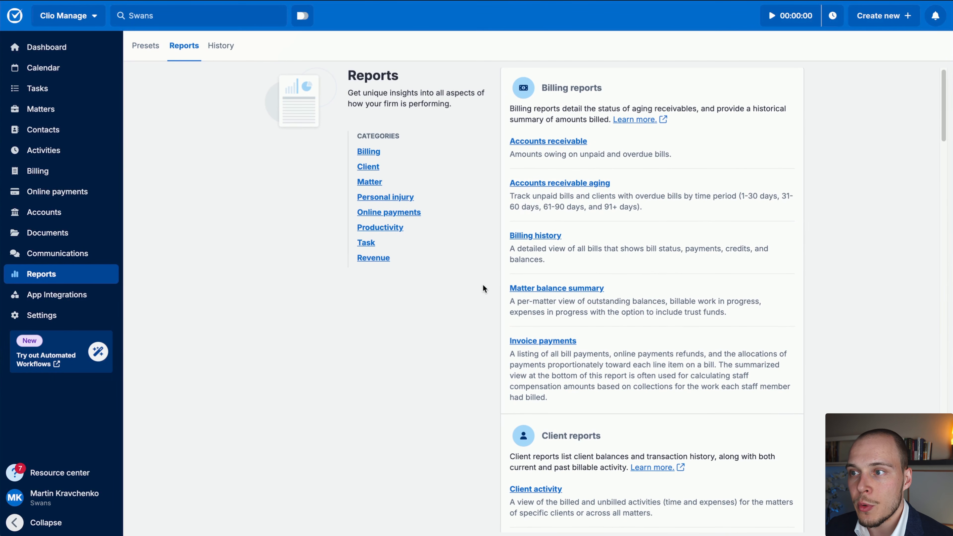
{"action": "scroll", "coordinate": [483, 287], "scroll_direction": "down", "scroll_amount": 8}
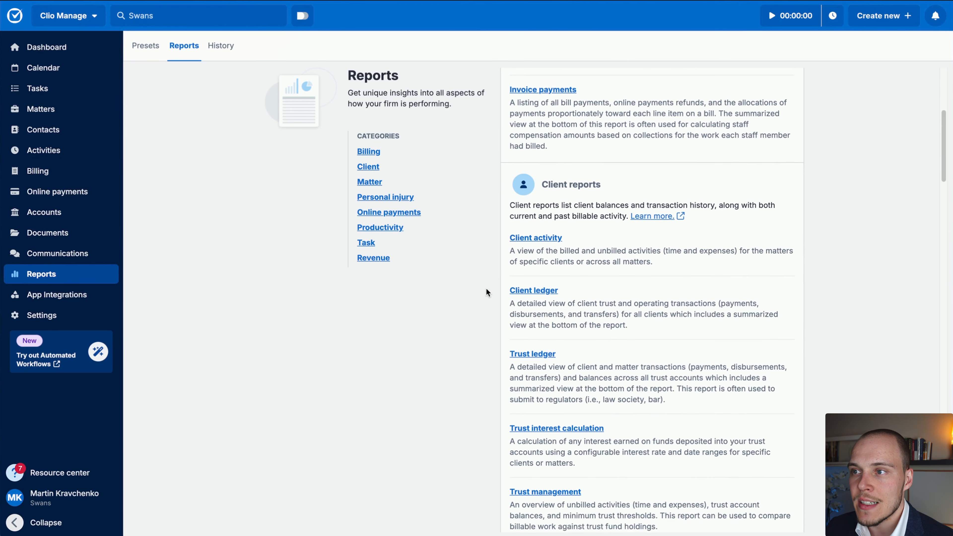
{"action": "scroll", "coordinate": [486, 292], "scroll_direction": "down", "scroll_amount": 1}
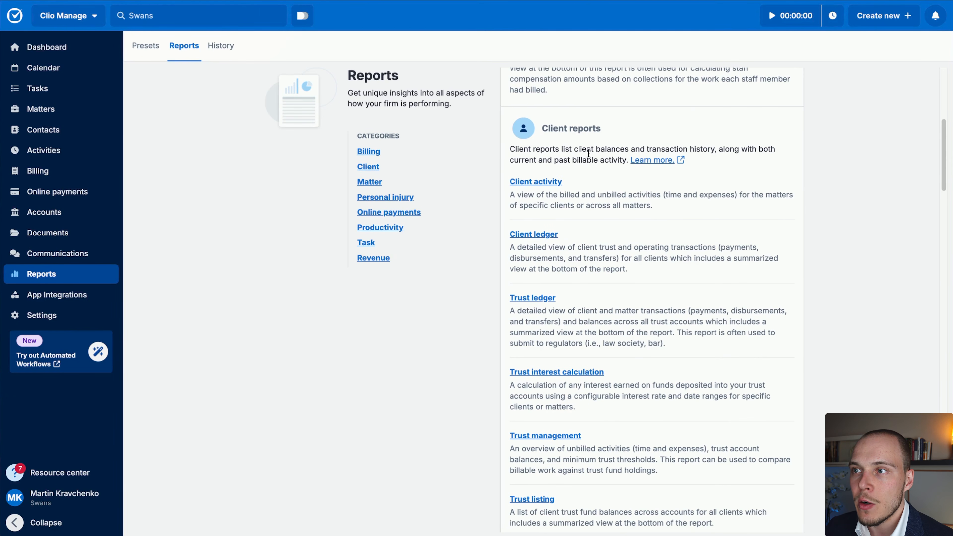
{"action": "scroll", "coordinate": [591, 154], "scroll_direction": "down", "scroll_amount": 1}
{"action": "scroll", "coordinate": [608, 156], "scroll_direction": "down", "scroll_amount": 4}
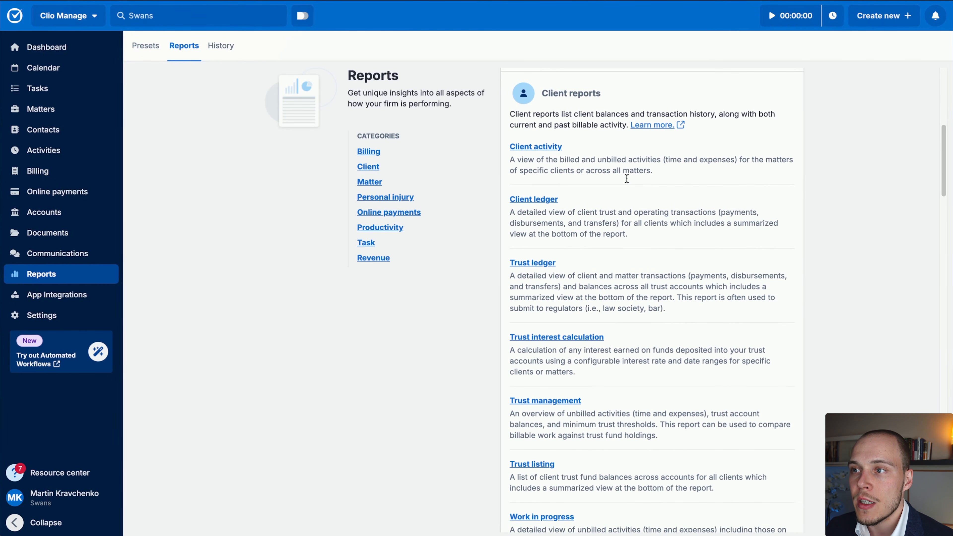
{"action": "scroll", "coordinate": [672, 250], "scroll_direction": "down", "scroll_amount": 12}
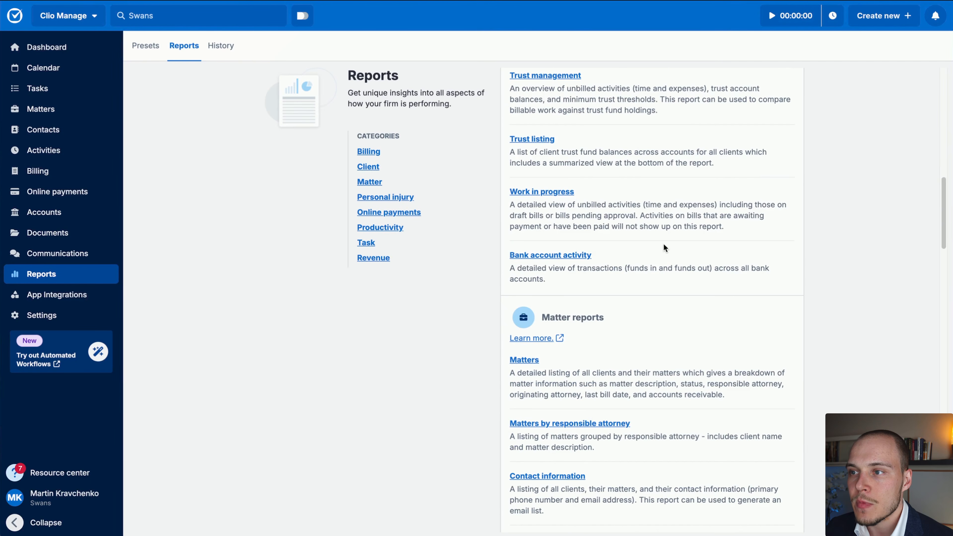
{"action": "scroll", "coordinate": [601, 330], "scroll_direction": "down", "scroll_amount": 7}
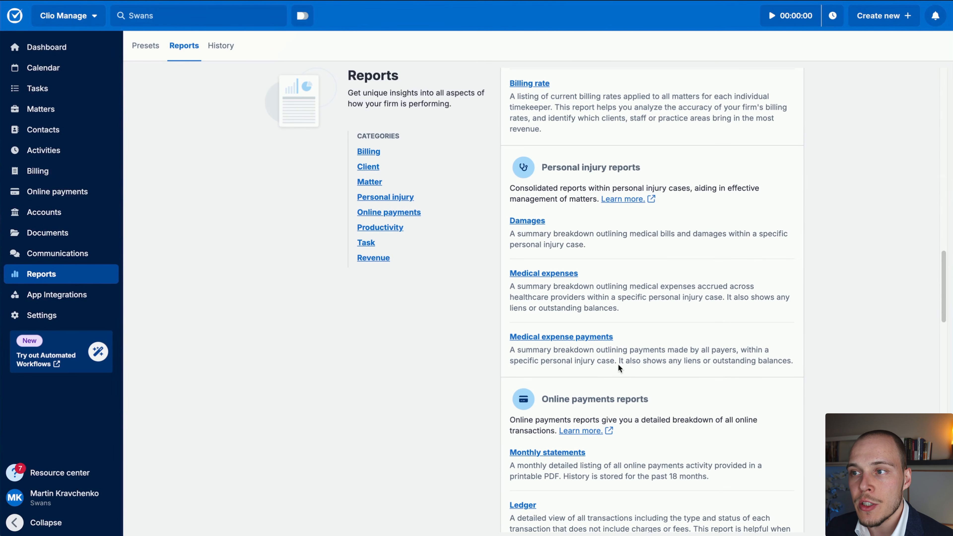
{"action": "scroll", "coordinate": [672, 359], "scroll_direction": "down", "scroll_amount": 7}
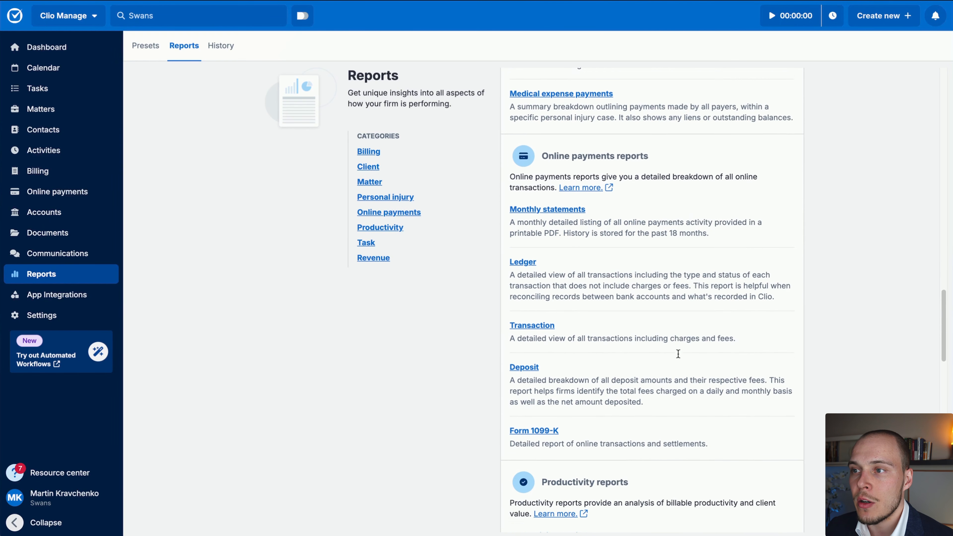
{"action": "scroll", "coordinate": [637, 430], "scroll_direction": "down", "scroll_amount": 8}
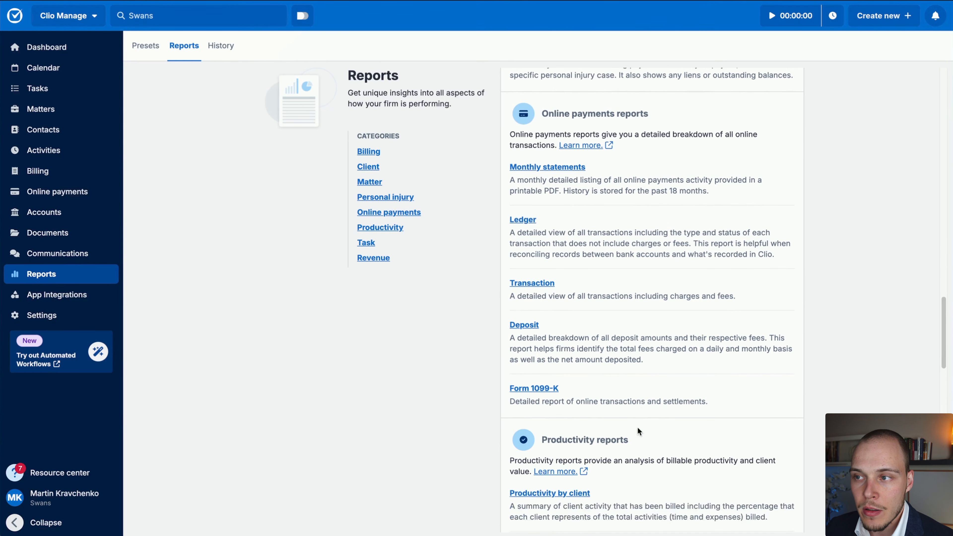
{"action": "scroll", "coordinate": [633, 421], "scroll_direction": "down", "scroll_amount": 1}
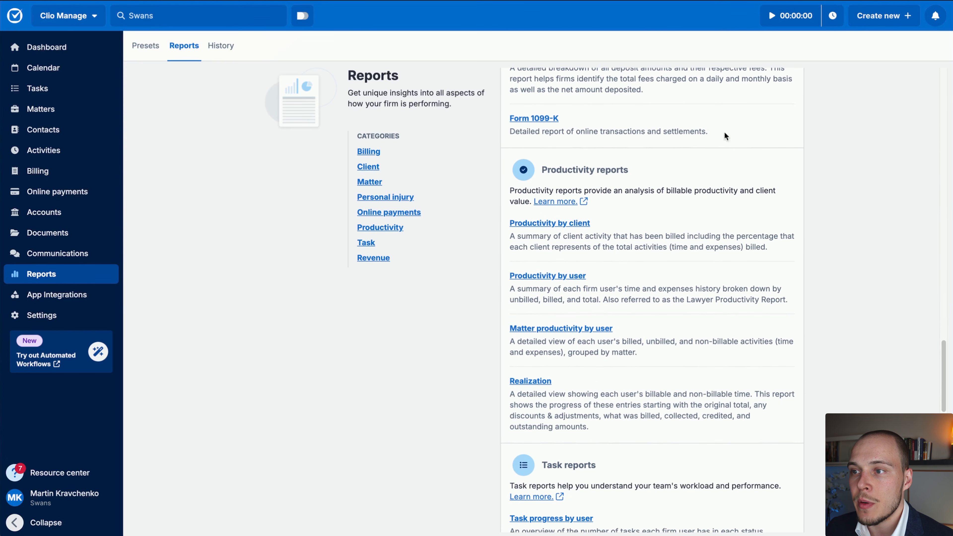
{"action": "scroll", "coordinate": [662, 450], "scroll_direction": "down", "scroll_amount": 8}
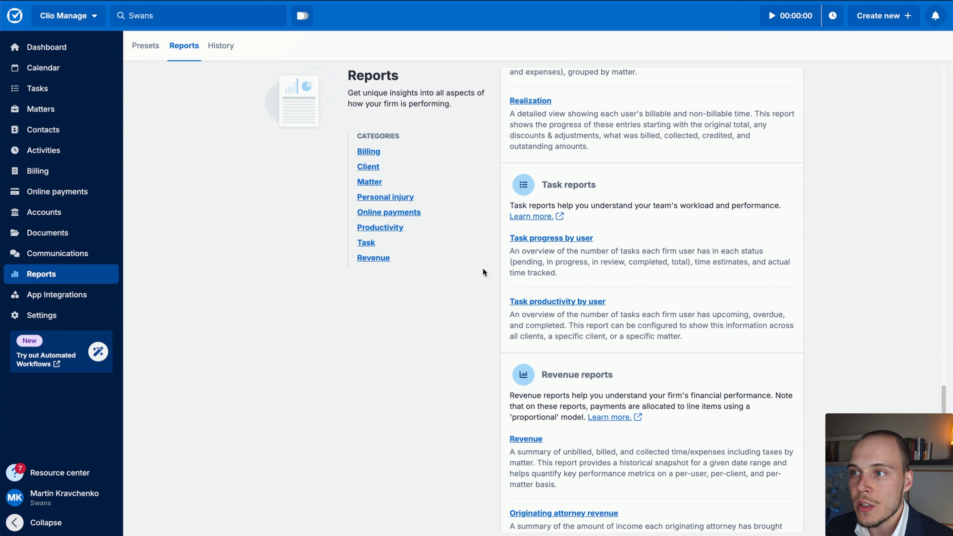
{"action": "scroll", "coordinate": [638, 265], "scroll_direction": "down", "scroll_amount": 4}
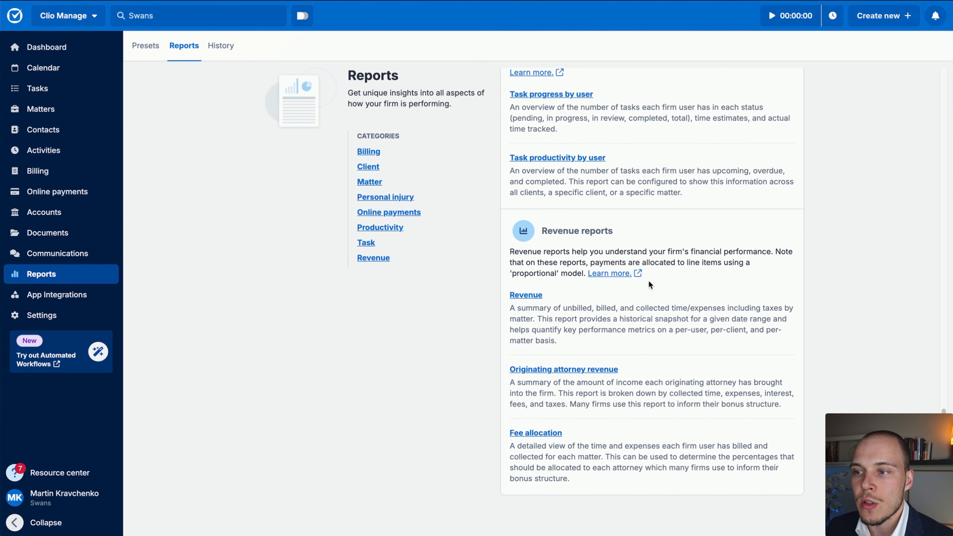
{"action": "scroll", "coordinate": [571, 411], "scroll_direction": "up", "scroll_amount": 20}
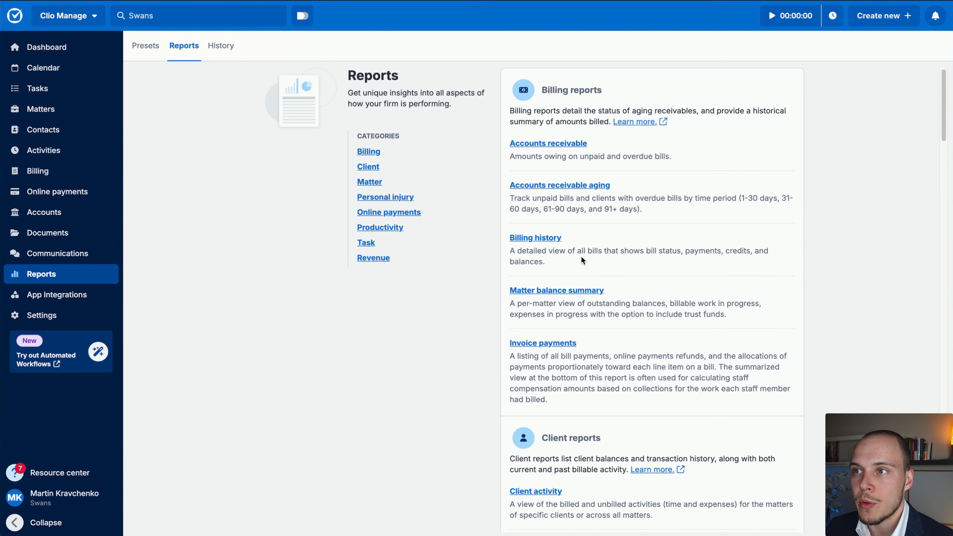
- Open the Accounts receivable report and view its grouping, date range and output format options without changing them
{"action": "left_click", "coordinate": [558, 147]}
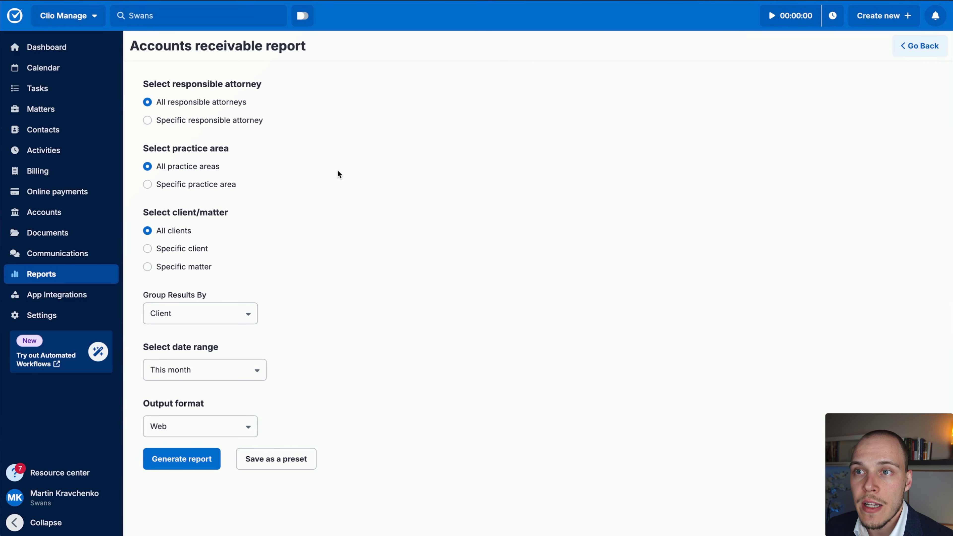
{"action": "left_click", "coordinate": [391, 189]}
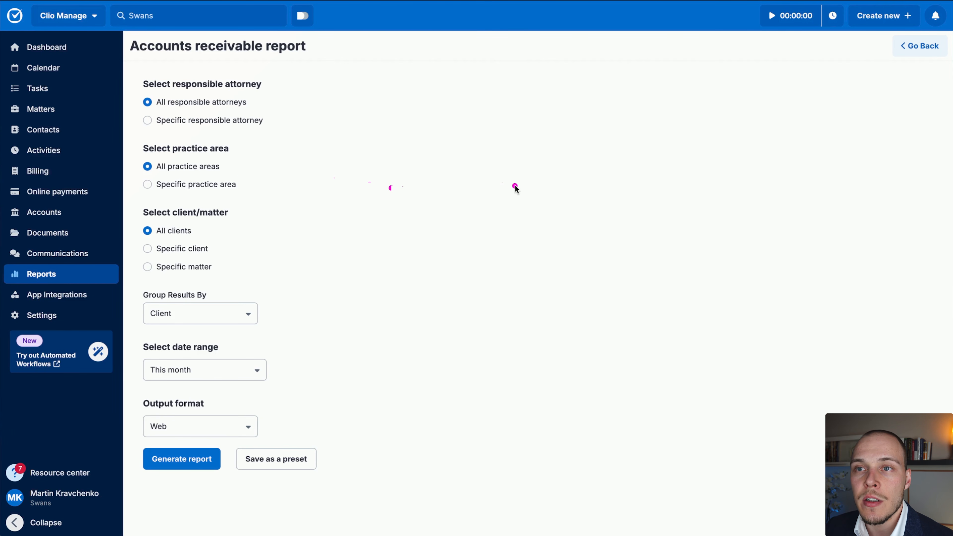
{"action": "mouse_move", "coordinate": [520, 184]}
{"action": "left_mouse_down"}
{"action": "mouse_move", "coordinate": [158, 48]}
{"action": "mouse_move", "coordinate": [146, 152]}
{"action": "mouse_move", "coordinate": [150, 101]}
{"action": "mouse_move", "coordinate": [278, 127]}
{"action": "mouse_move", "coordinate": [253, 181]}
{"action": "mouse_move", "coordinate": [225, 207]}
{"action": "mouse_move", "coordinate": [219, 236]}
{"action": "mouse_move", "coordinate": [219, 280]}
{"action": "mouse_move", "coordinate": [263, 317]}
{"action": "left_mouse_up"}
{"action": "left_click", "coordinate": [229, 317]}
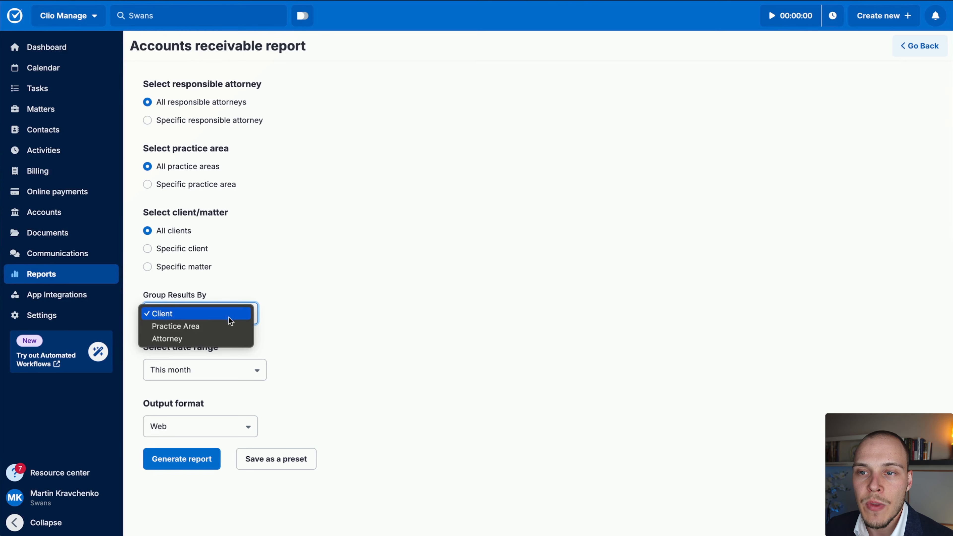
{"action": "mouse_move", "coordinate": [351, 290]}
{"action": "left_mouse_down"}
{"action": "mouse_move", "coordinate": [233, 274]}
{"action": "mouse_move", "coordinate": [232, 316]}
{"action": "left_mouse_up"}
{"action": "left_click", "coordinate": [227, 368]}
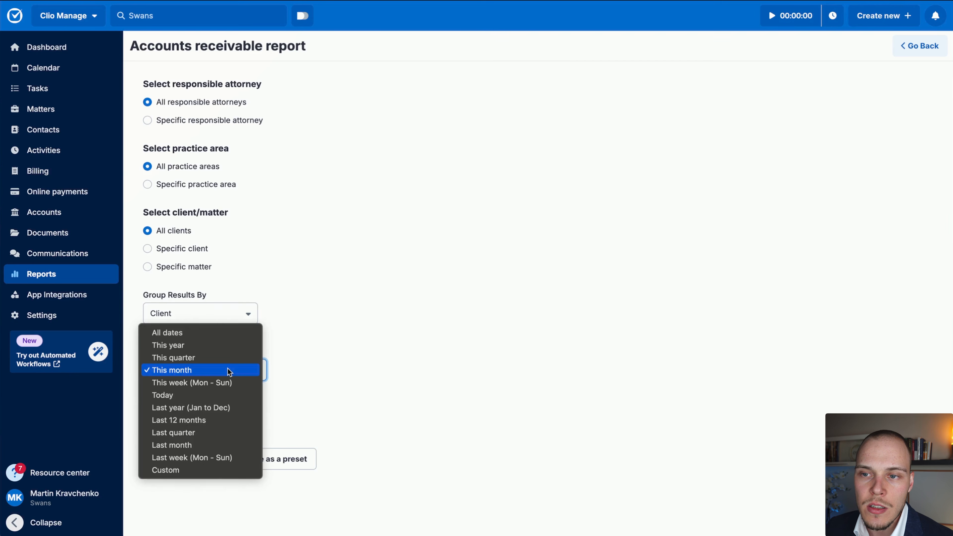
{"action": "left_click", "coordinate": [346, 348]}
{"action": "left_click", "coordinate": [204, 427]}
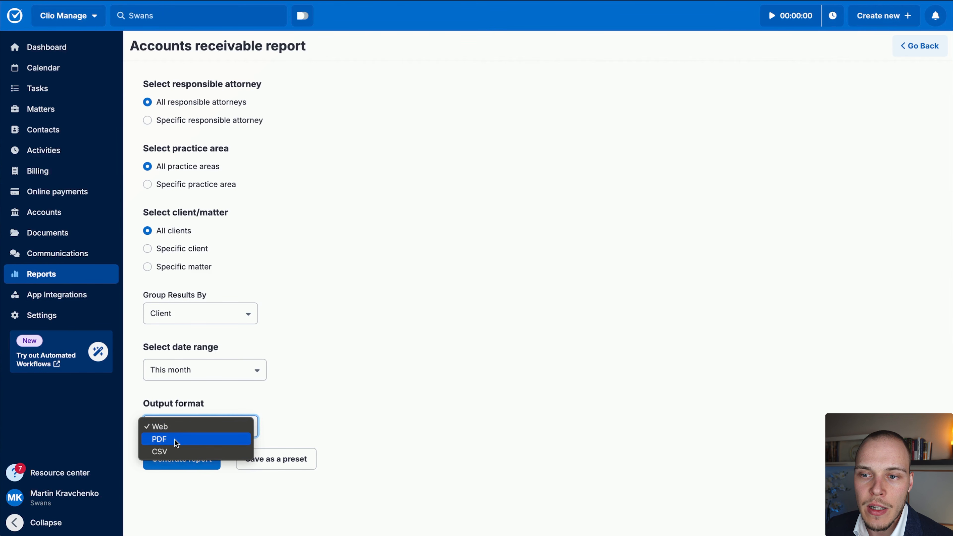
{"action": "left_click", "coordinate": [269, 424]}
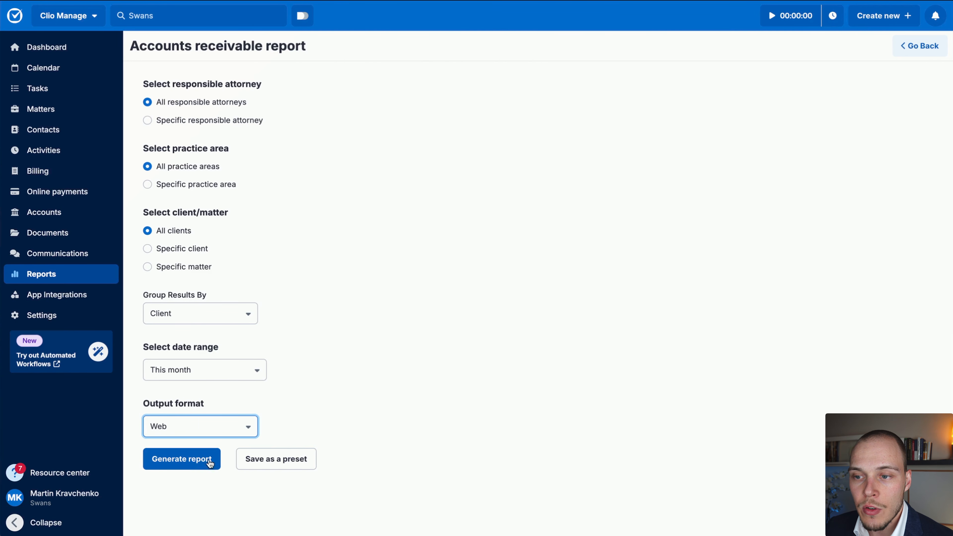
- Save the accounts receivable settings as preset "Test" with a daily schedule at 7:00 PM from 04/08/2025, and generate the report
{"action": "left_click", "coordinate": [259, 461]}
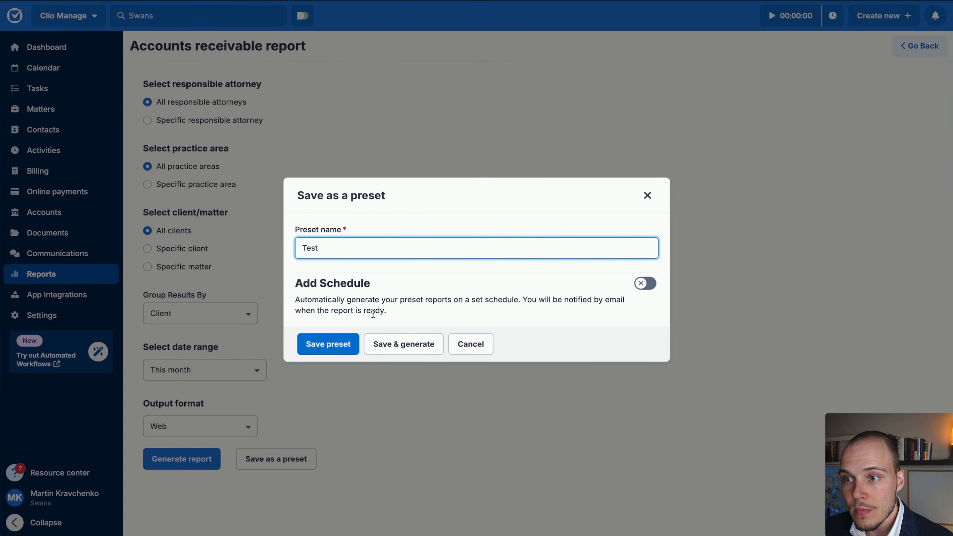
{"action": "left_click", "coordinate": [645, 284]}
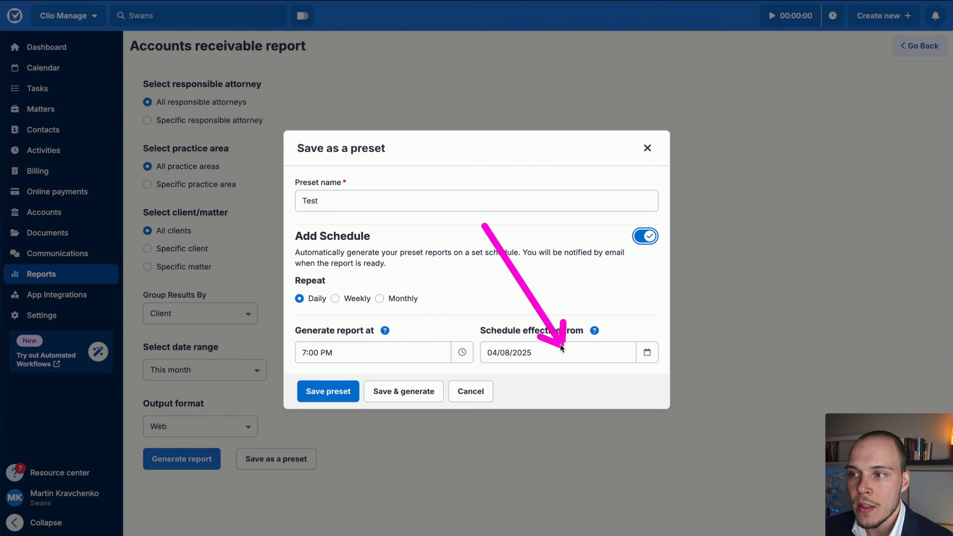
{"action": "left_click", "coordinate": [424, 392]}
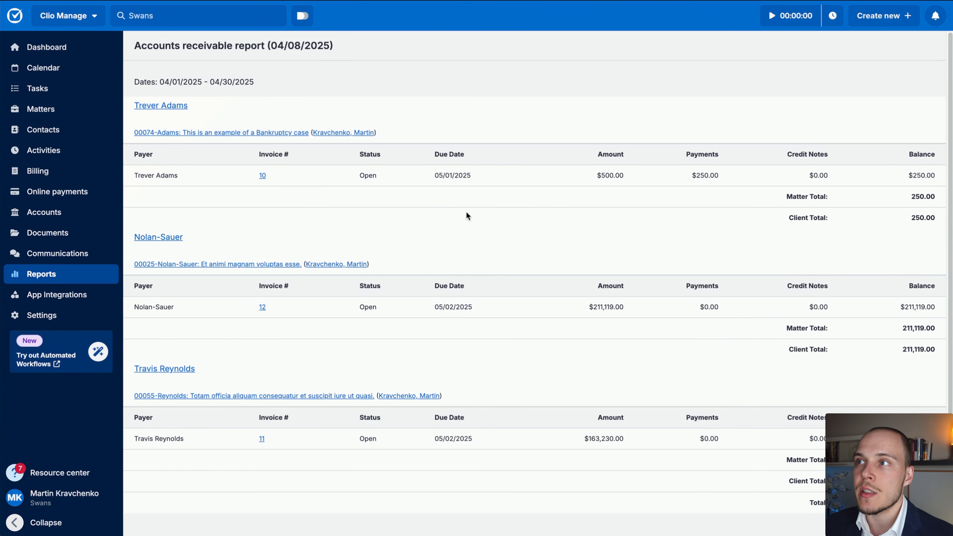
{"action": "scroll", "coordinate": [435, 215], "scroll_direction": "down", "scroll_amount": 2}
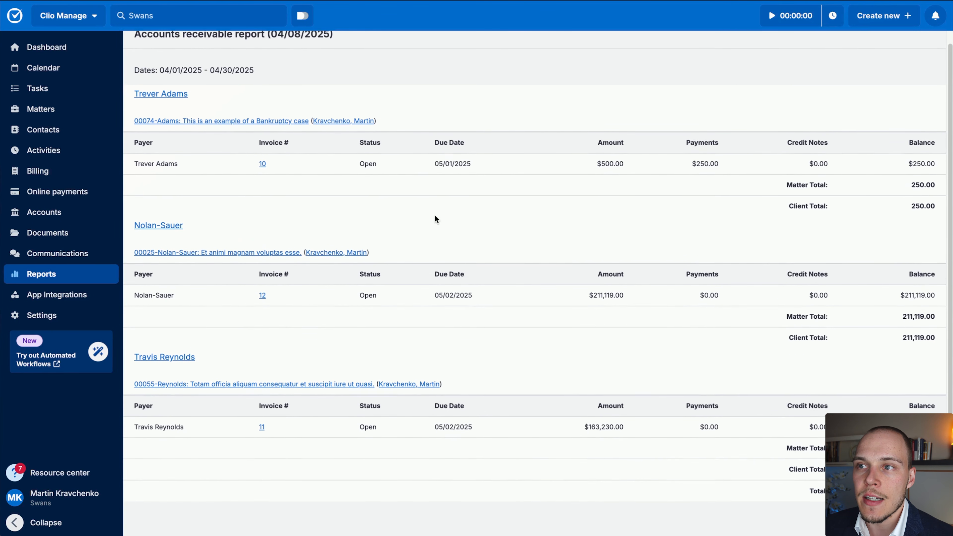
{"action": "scroll", "coordinate": [435, 215], "scroll_direction": "up", "scroll_amount": 2}
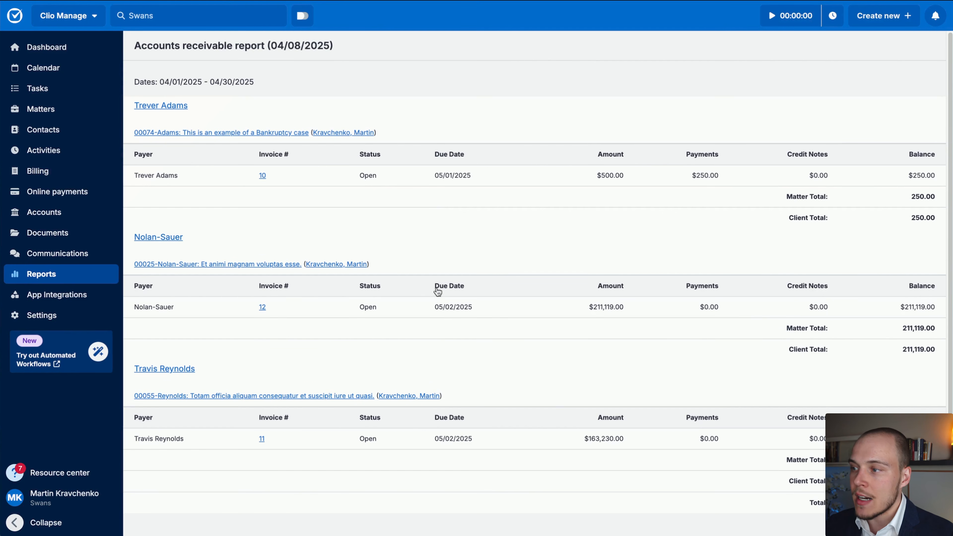
- View the saved report presets with their schedules and the history of generated reports
{"action": "mouse_move", "coordinate": [563, 423]}
{"action": "left_mouse_down"}
{"action": "mouse_move", "coordinate": [339, 243]}
{"action": "mouse_move", "coordinate": [446, 403]}
{"action": "left_mouse_up"}
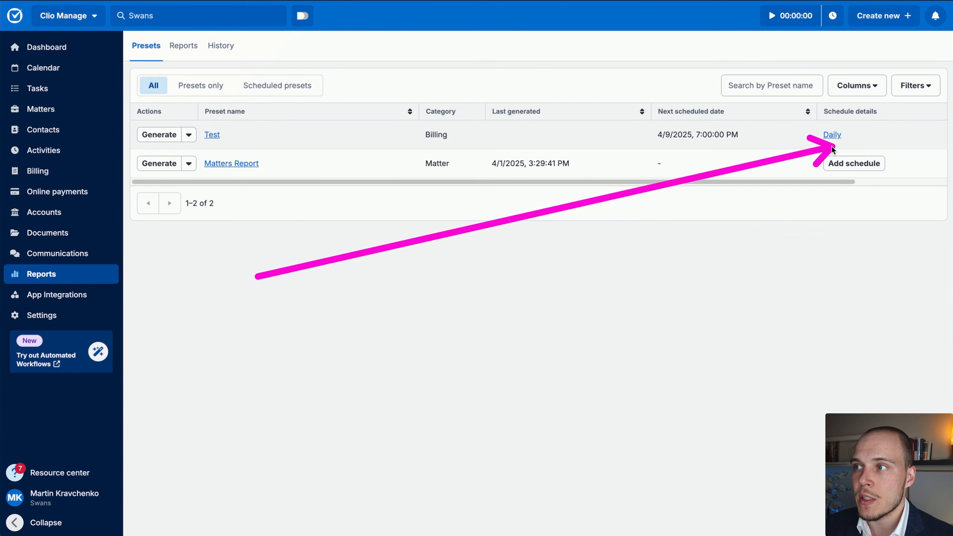
{"action": "left_click", "coordinate": [223, 46]}
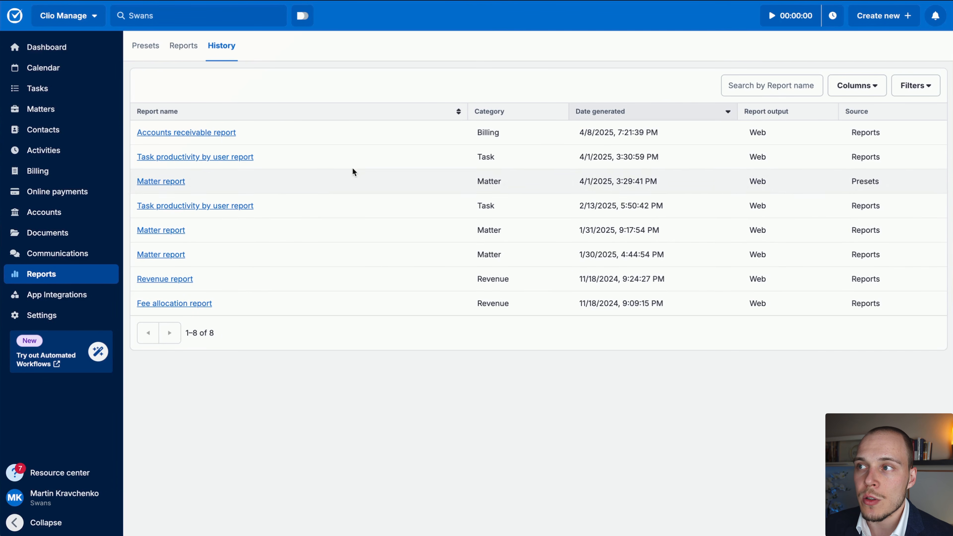
{"action": "left_click", "coordinate": [142, 50]}
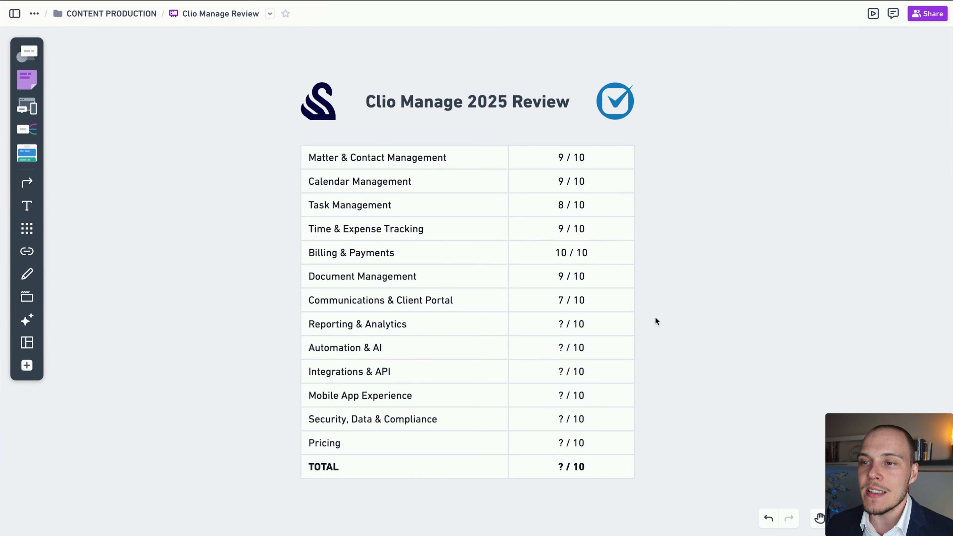
- Set the Reporting & Analytics score to 8 / 10 in the Clio Manage 2025 Review table
{"action": "left_click", "coordinate": [563, 324]}
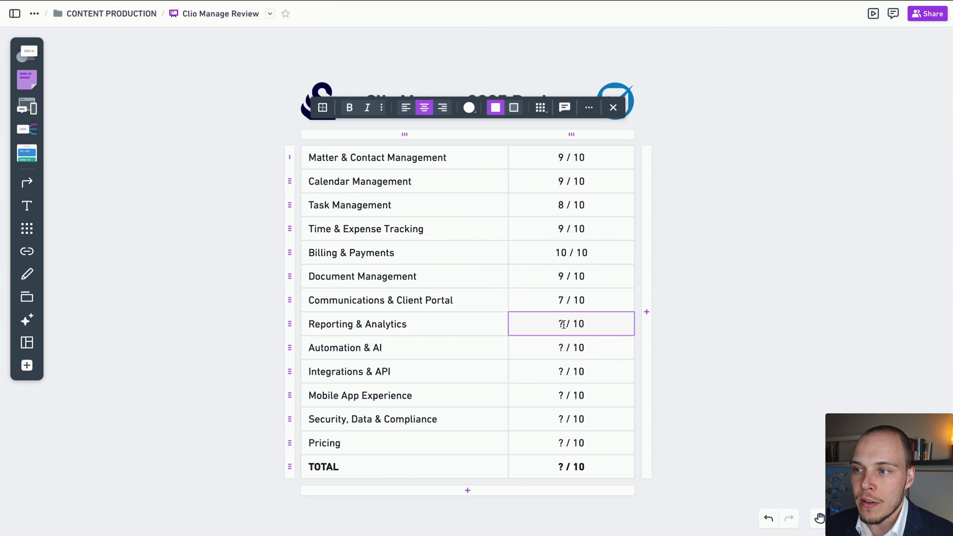
{"action": "key", "text": "BackSpace"}
{"action": "type", "text": "8"}
{"action": "left_click", "coordinate": [741, 297]}
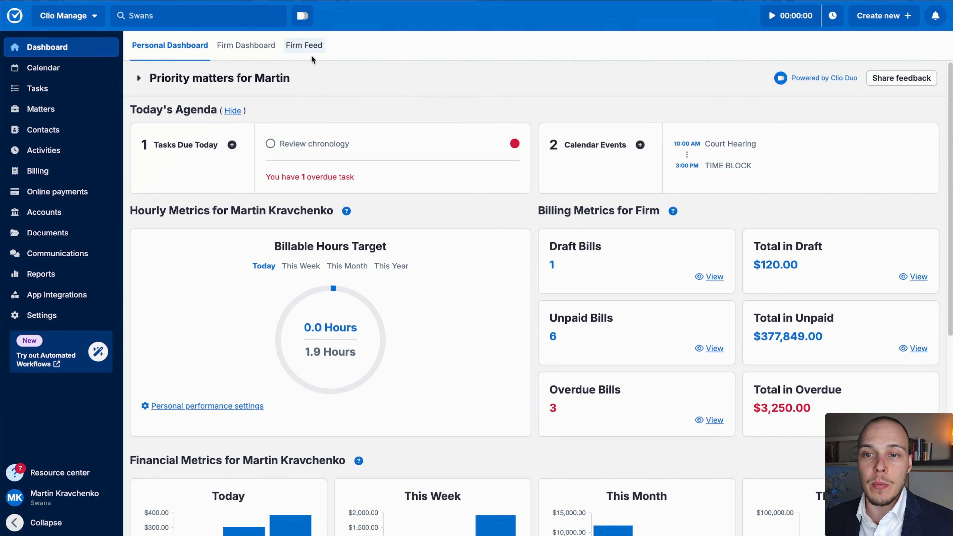
- Open Automated Workflows from Clio Manage and start a new automation from the "Assign a task list" template
{"action": "mouse_move", "coordinate": [531, 421]}
{"action": "left_mouse_down"}
{"action": "mouse_move", "coordinate": [140, 482]}
{"action": "mouse_move", "coordinate": [76, 364]}
{"action": "mouse_move", "coordinate": [85, 359]}
{"action": "left_mouse_up"}
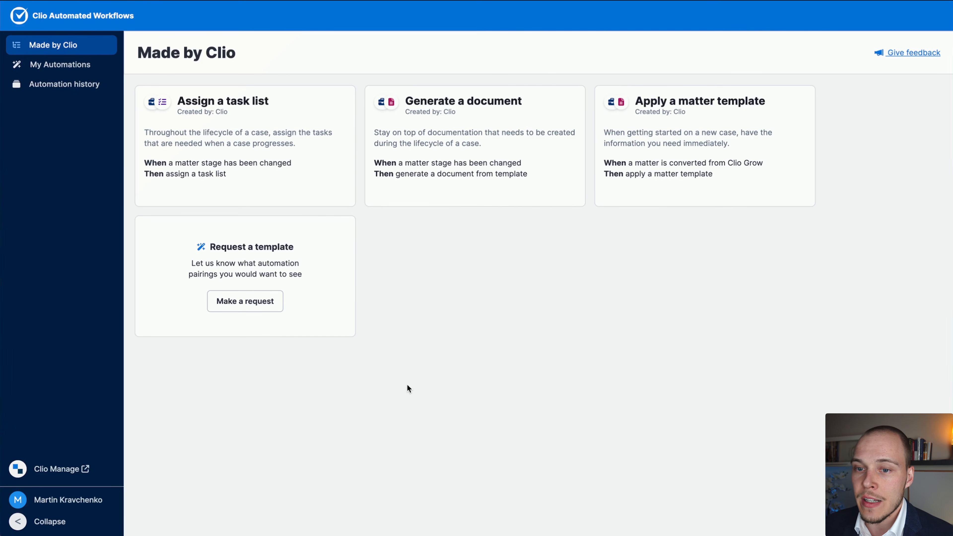
{"action": "mouse_move", "coordinate": [432, 440]}
{"action": "left_mouse_down"}
{"action": "mouse_move", "coordinate": [407, 171]}
{"action": "mouse_move", "coordinate": [219, 160]}
{"action": "mouse_move", "coordinate": [217, 117]}
{"action": "mouse_move", "coordinate": [291, 188]}
{"action": "mouse_move", "coordinate": [217, 102]}
{"action": "mouse_move", "coordinate": [234, 187]}
{"action": "mouse_move", "coordinate": [269, 183]}
{"action": "left_mouse_up"}
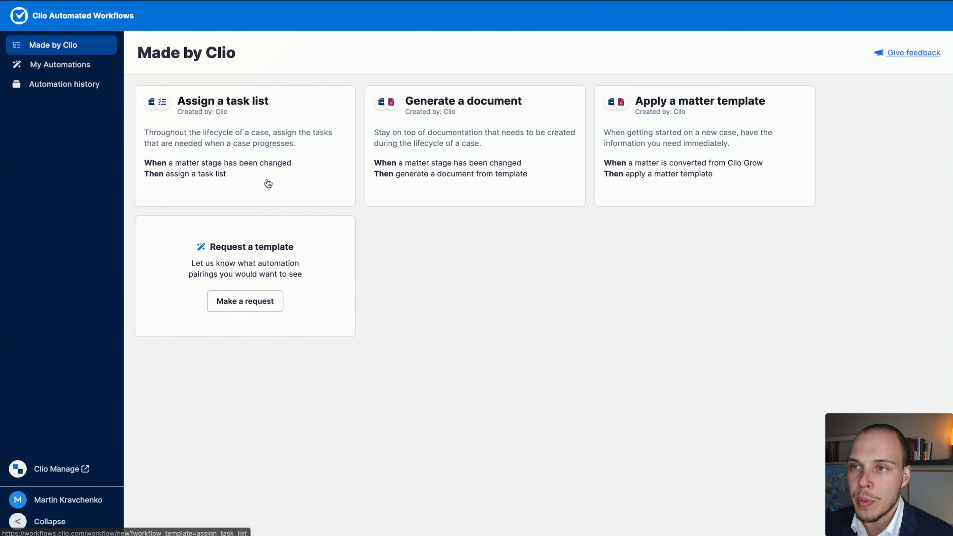
{"action": "left_click", "coordinate": [293, 164]}
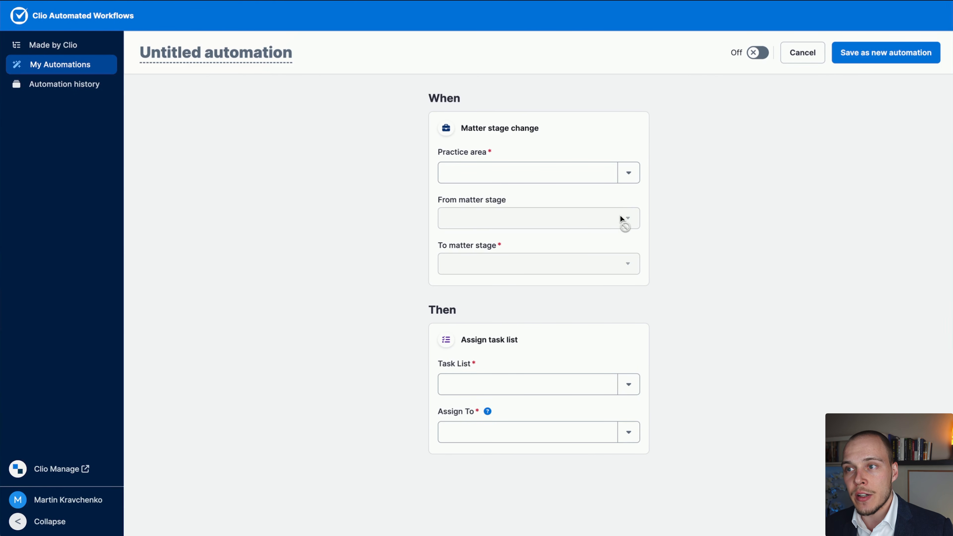
- View the available task lists and assignee roles for the new automation without choosing any
{"action": "left_click", "coordinate": [630, 387]}
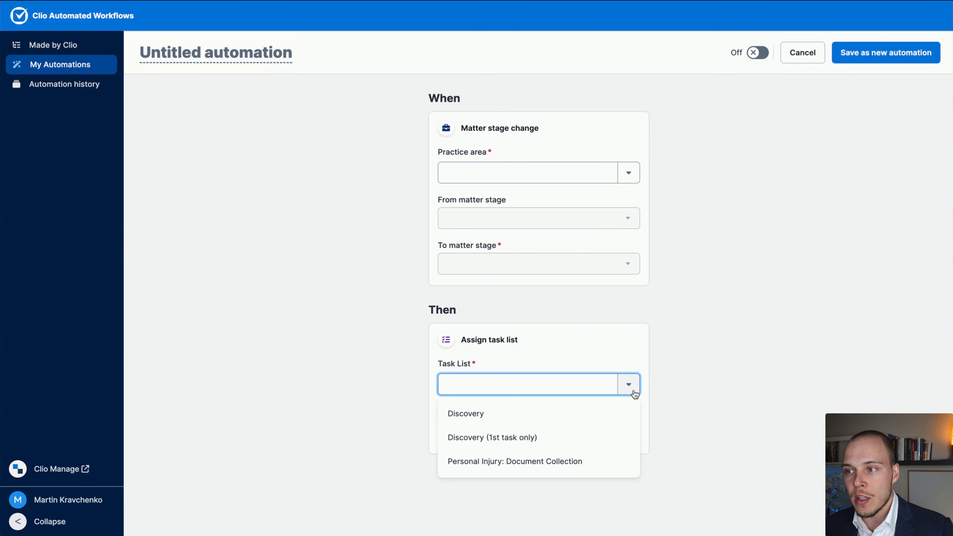
{"action": "left_click", "coordinate": [706, 405]}
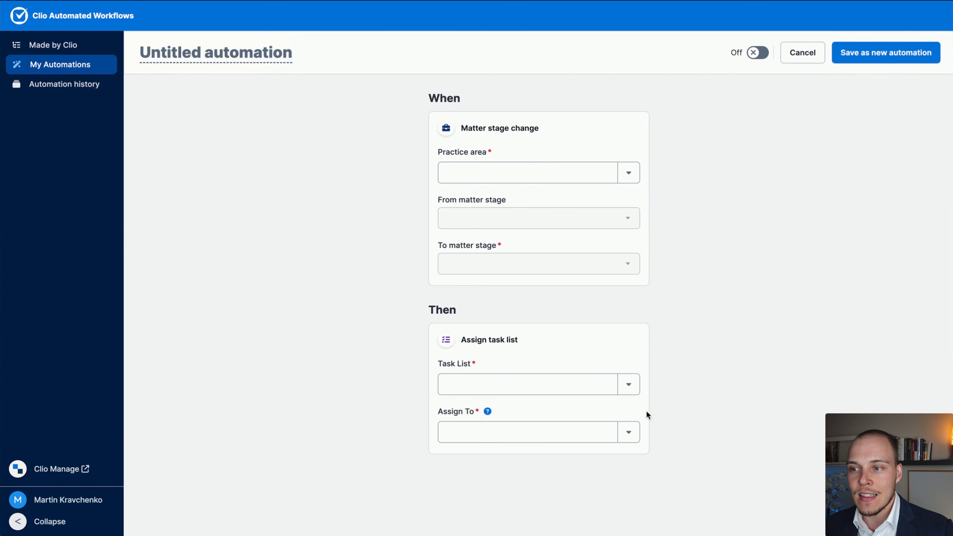
{"action": "left_click", "coordinate": [630, 433]}
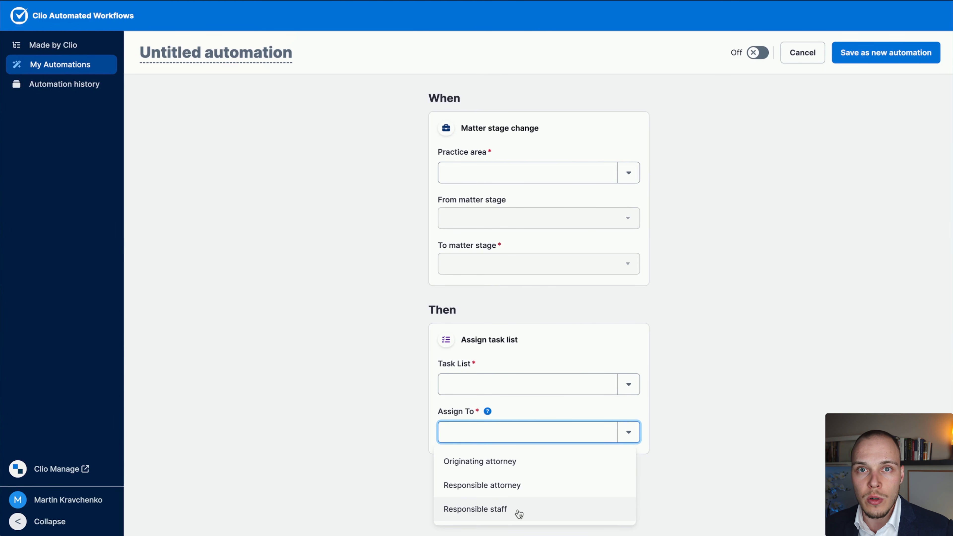
{"action": "left_click", "coordinate": [721, 386]}
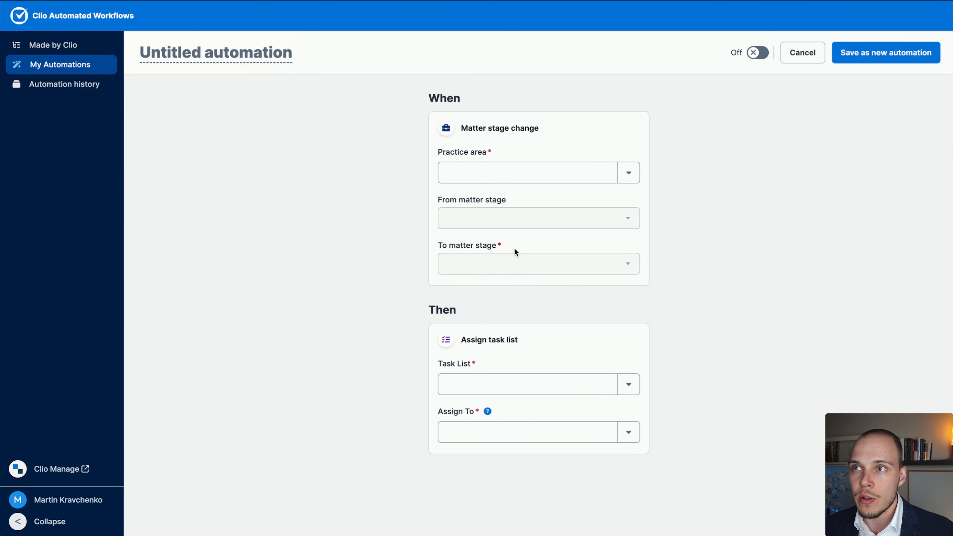
- Discard the task list automation and view the document templates offered by a new "Generate a document" automation without saving it
{"action": "left_click", "coordinate": [811, 61]}
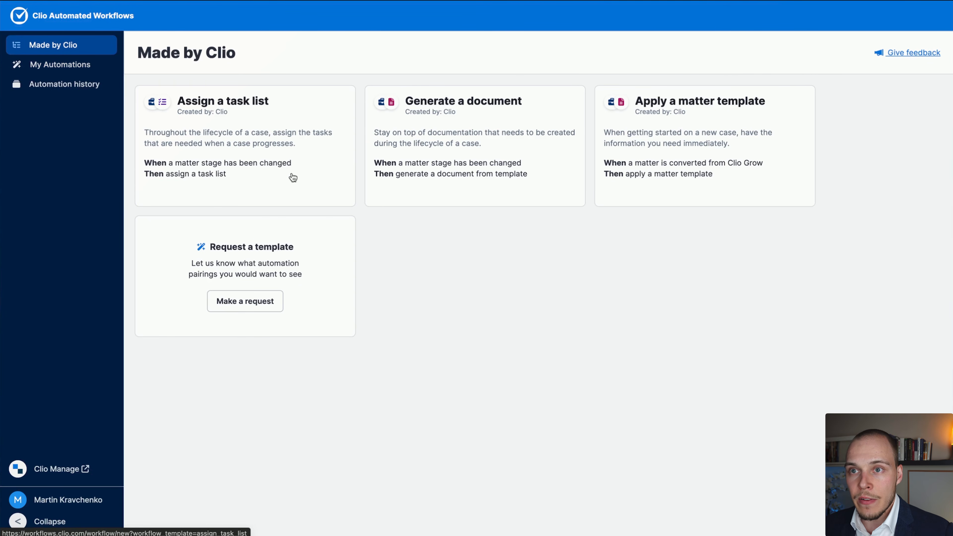
{"action": "left_click_drag", "start_coordinate": [385, 344], "coordinate": [225, 203]}
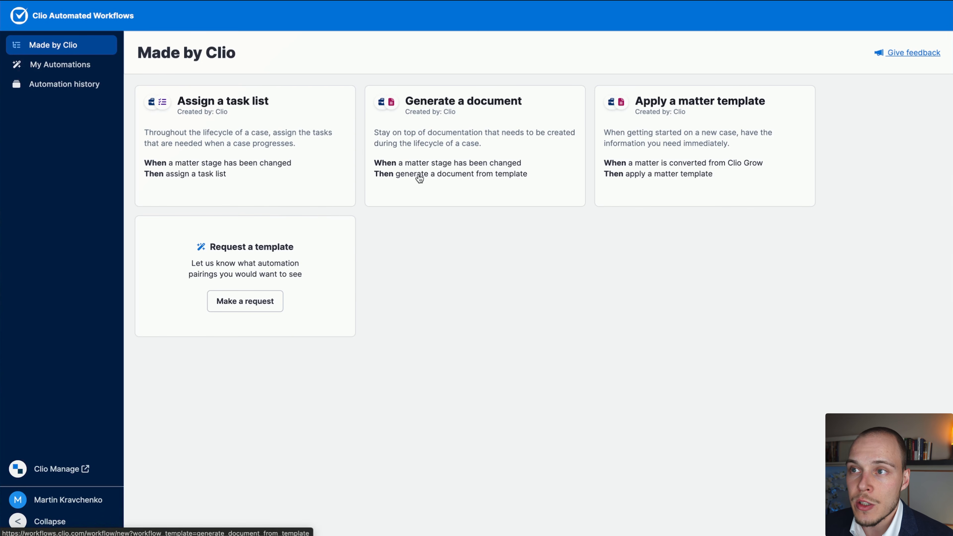
{"action": "left_click", "coordinate": [485, 134]}
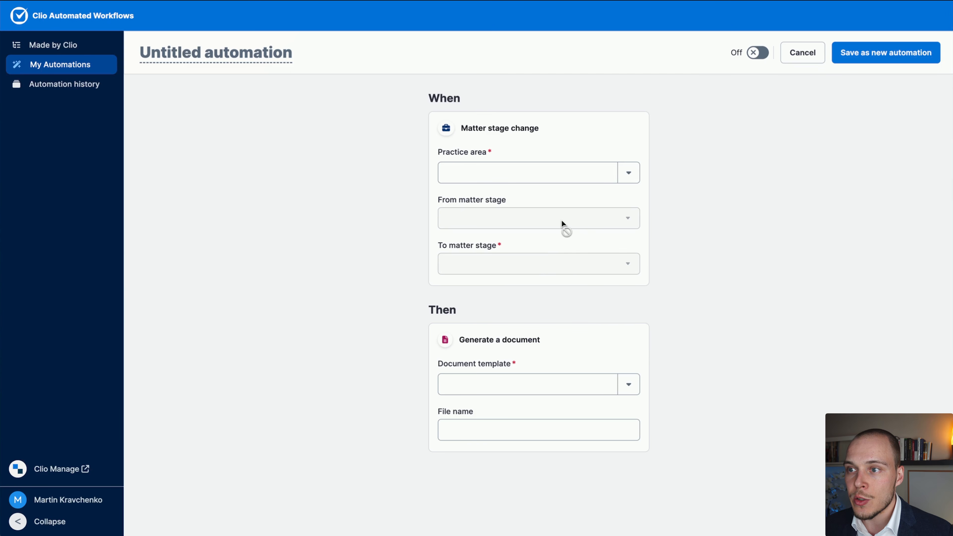
{"action": "left_click", "coordinate": [626, 386]}
{"action": "left_click", "coordinate": [699, 370]}
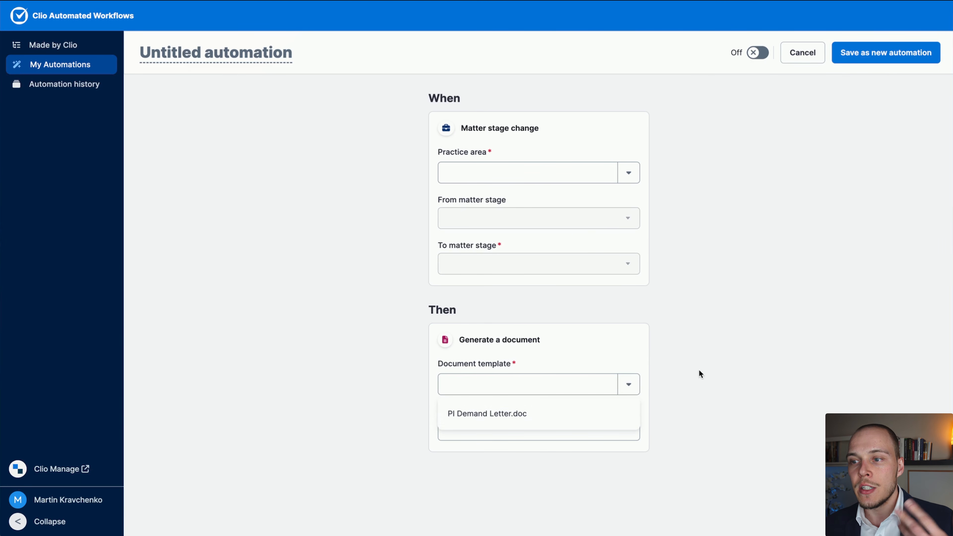
{"action": "left_click", "coordinate": [806, 62]}
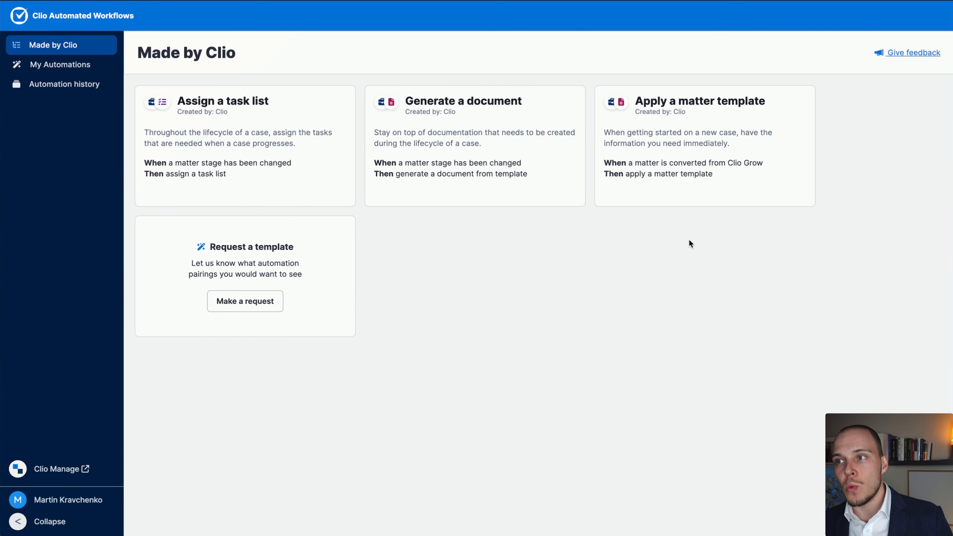
{"action": "left_click", "coordinate": [706, 188]}
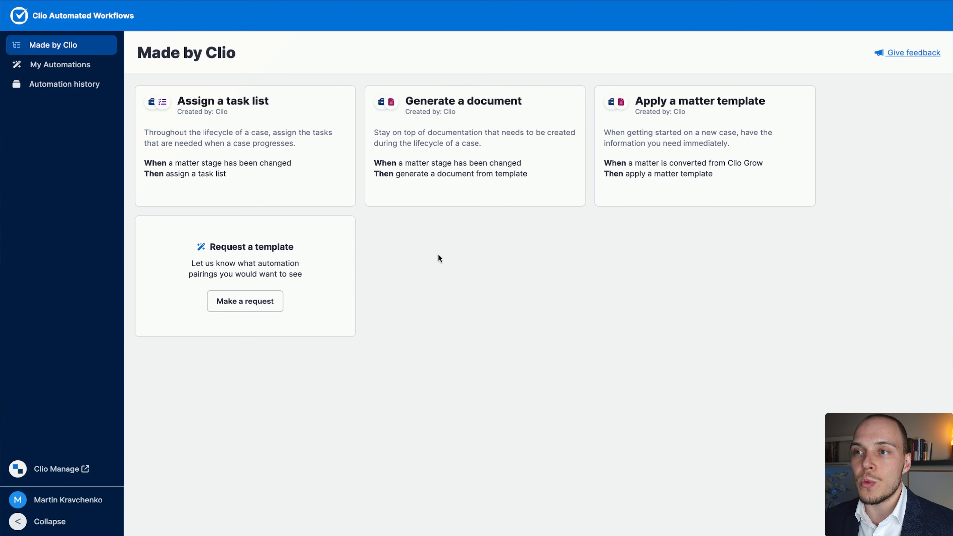
{"action": "mouse_move", "coordinate": [613, 373]}
{"action": "left_mouse_down"}
{"action": "mouse_move", "coordinate": [432, 324]}
{"action": "mouse_move", "coordinate": [395, 357]}
{"action": "left_mouse_up"}
{"action": "key", "text": "Escape"}
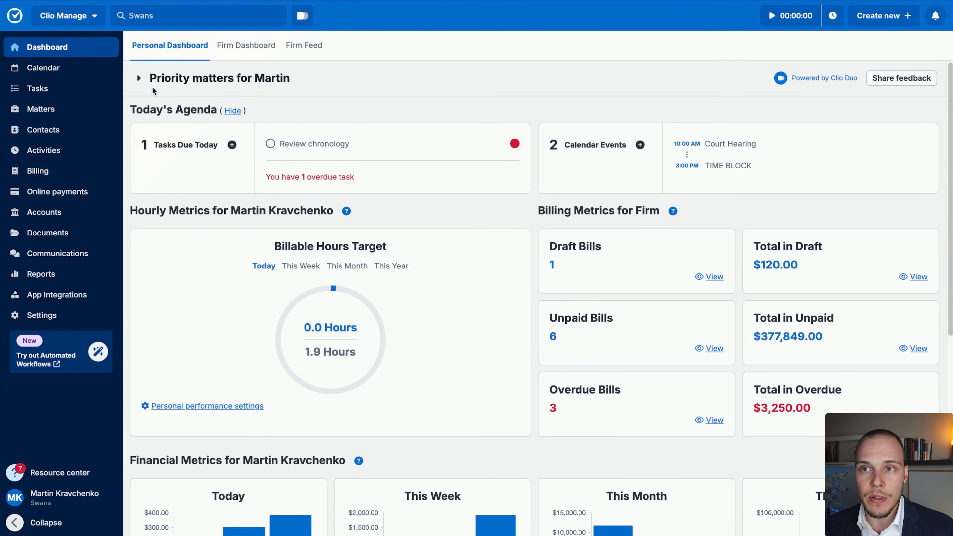
- View the week's priority matters on the Personal Dashboard and the item types Clio Duo can create, without creating anything
{"action": "left_click", "coordinate": [139, 78]}
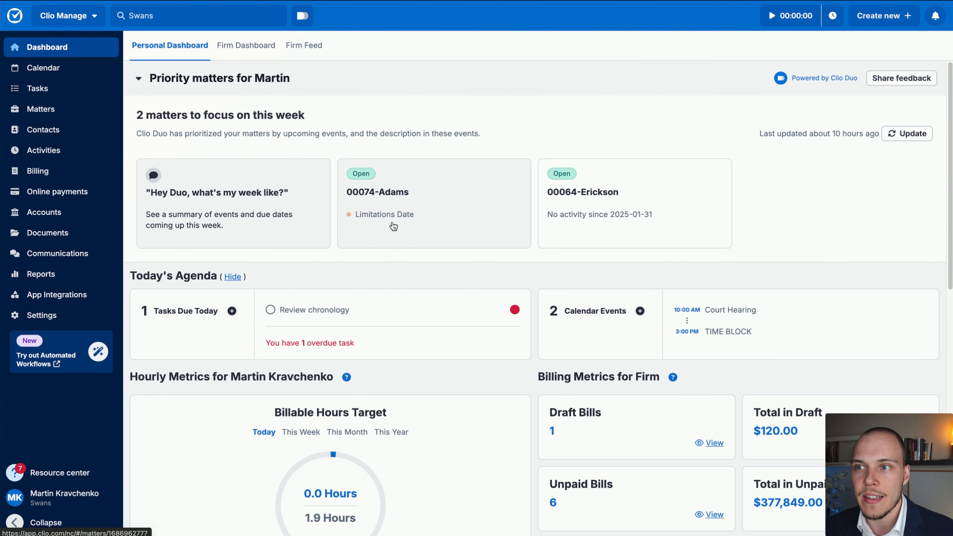
{"action": "left_click", "coordinate": [145, 80]}
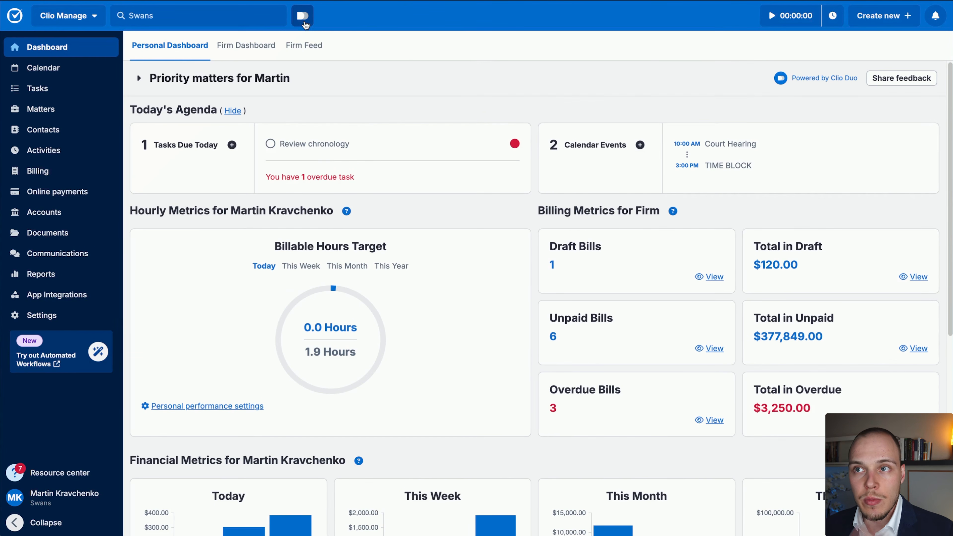
{"action": "left_click", "coordinate": [303, 17]}
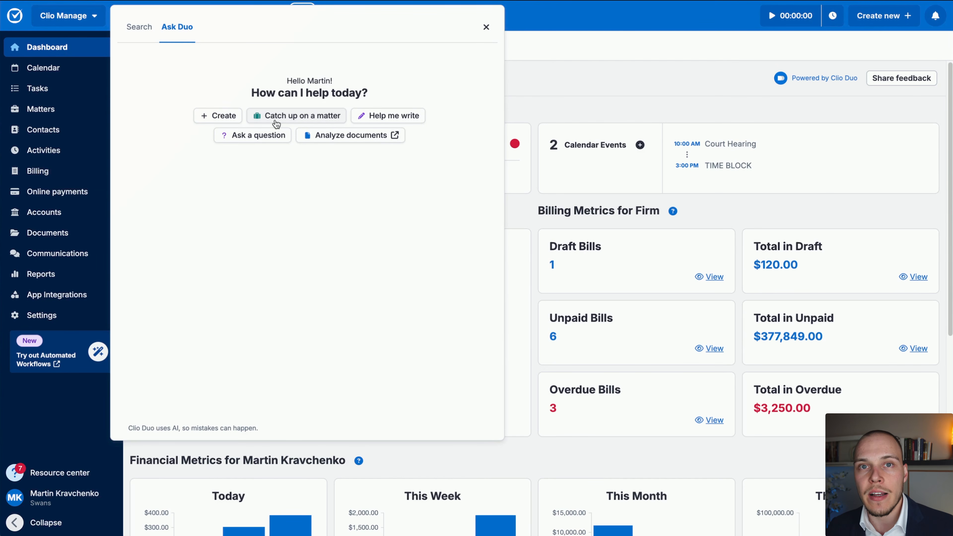
{"action": "left_click", "coordinate": [216, 116]}
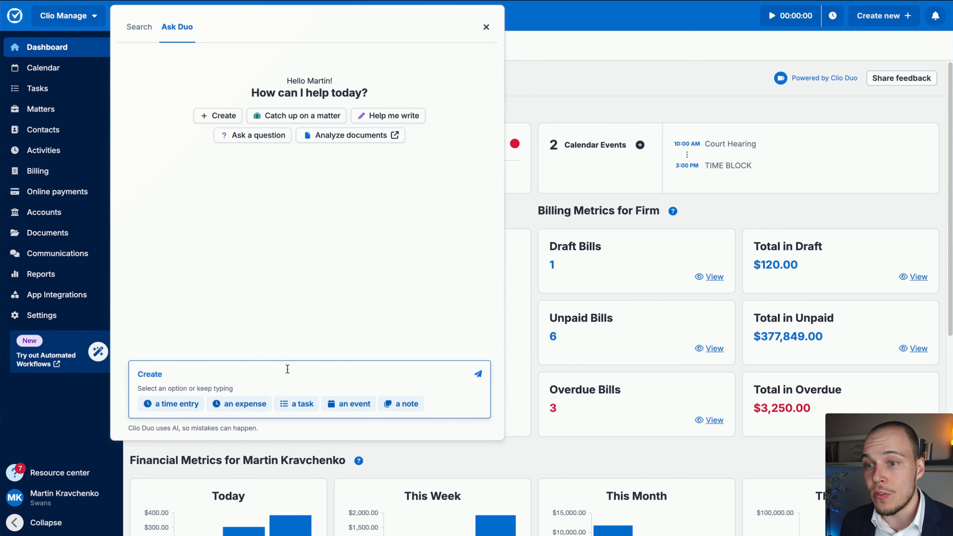
{"action": "left_click", "coordinate": [525, 91]}
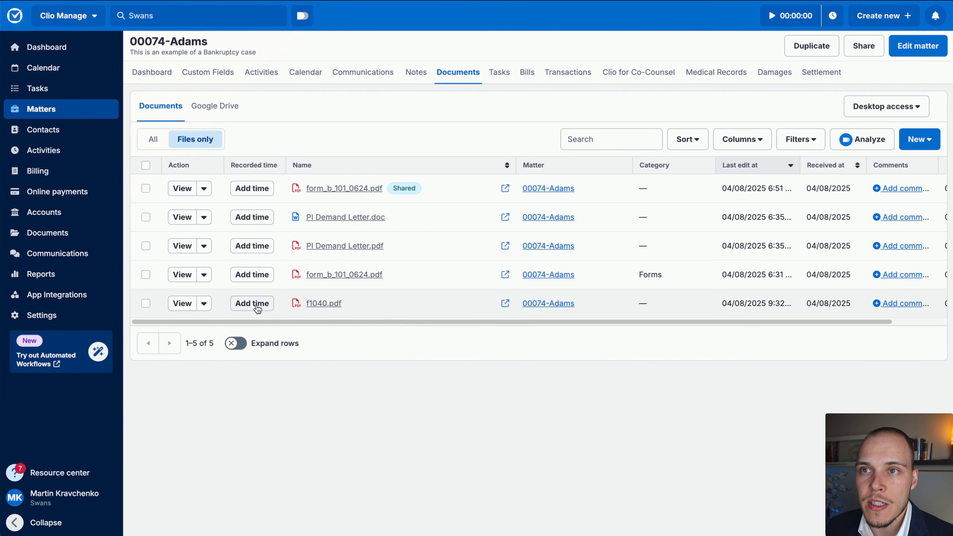
- Open form_b_101_0624.pdf in the Forms category from the bankruptcy matter's documents and read its Clio Duo summary
{"action": "left_click", "coordinate": [182, 275]}
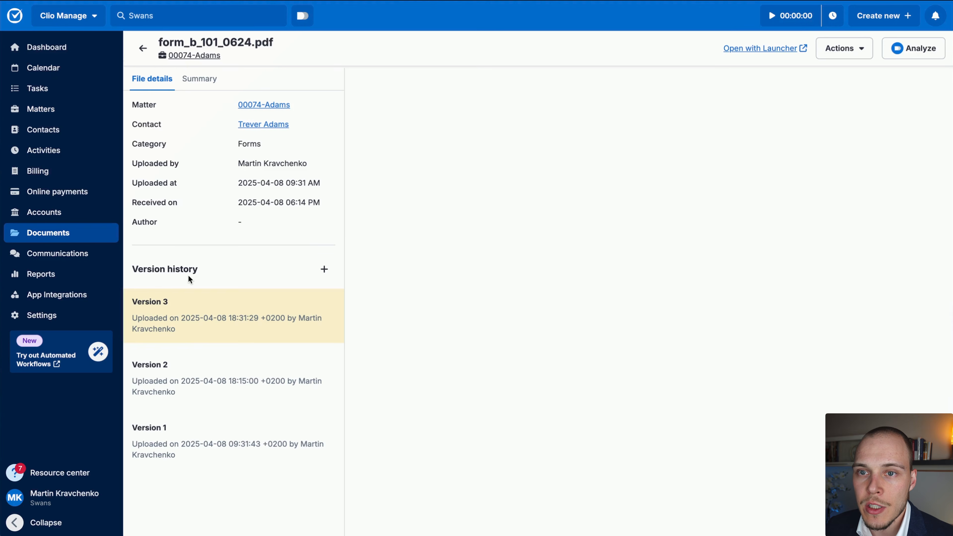
{"action": "left_click", "coordinate": [201, 81]}
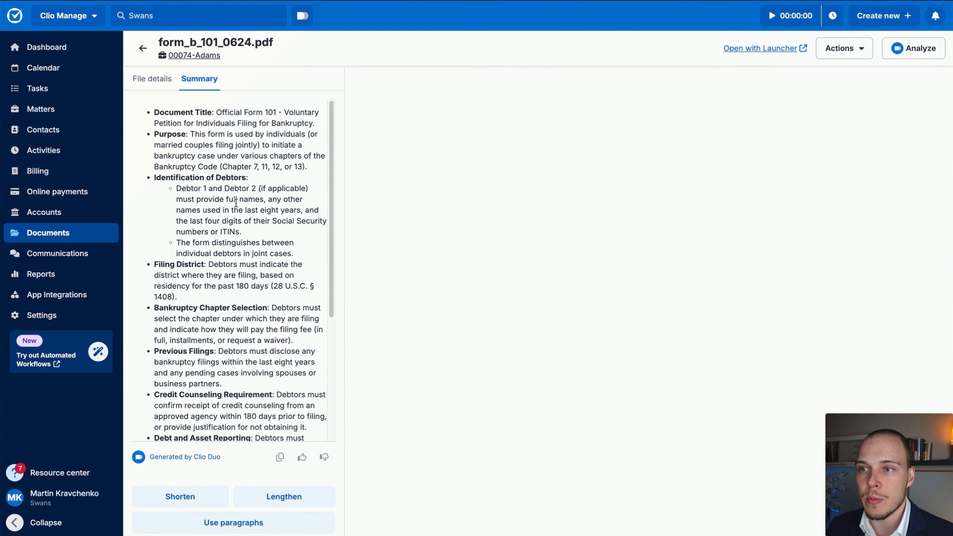
{"action": "scroll", "coordinate": [231, 203], "scroll_direction": "down", "scroll_amount": 5}
{"action": "scroll", "coordinate": [230, 210], "scroll_direction": "up", "scroll_amount": 5}
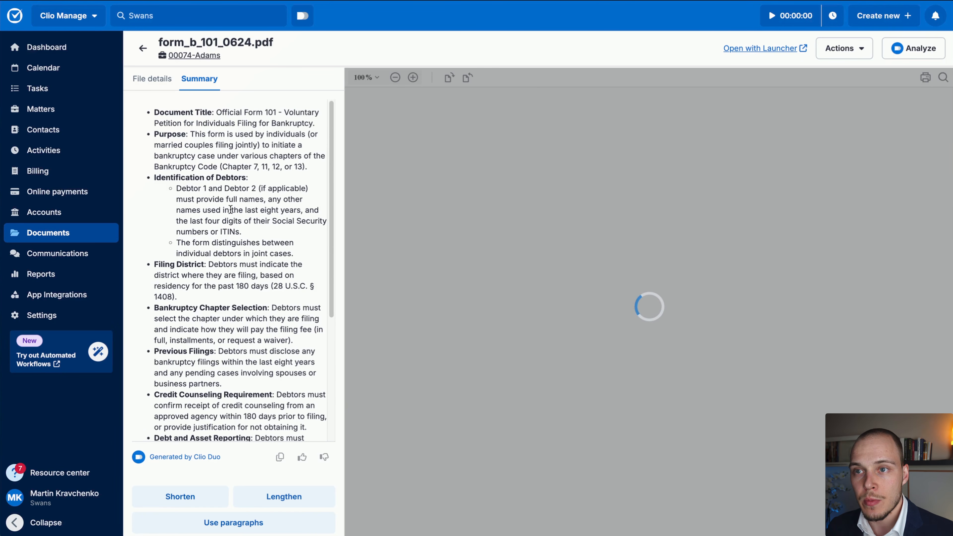
{"action": "scroll", "coordinate": [219, 218], "scroll_direction": "down", "scroll_amount": 5}
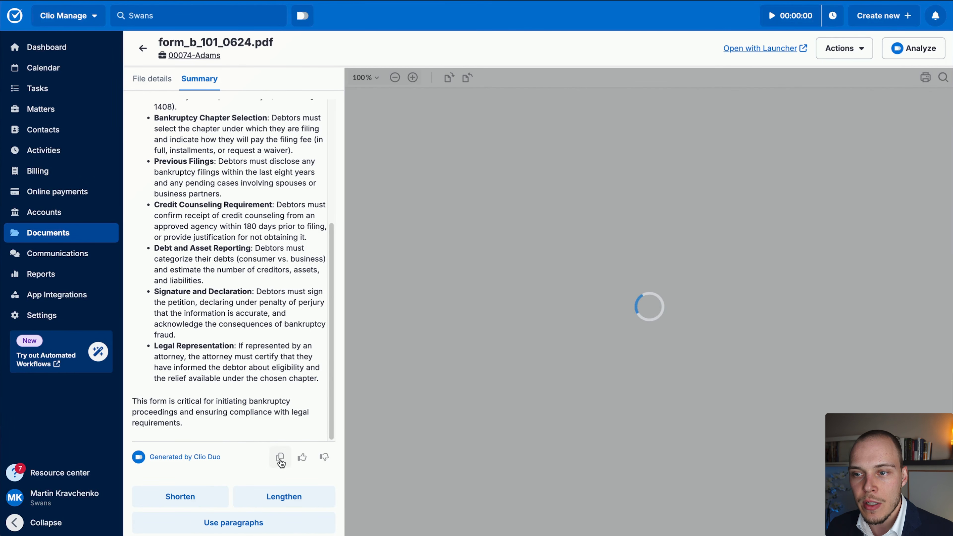
{"action": "scroll", "coordinate": [217, 322], "scroll_direction": "up", "scroll_amount": 5}
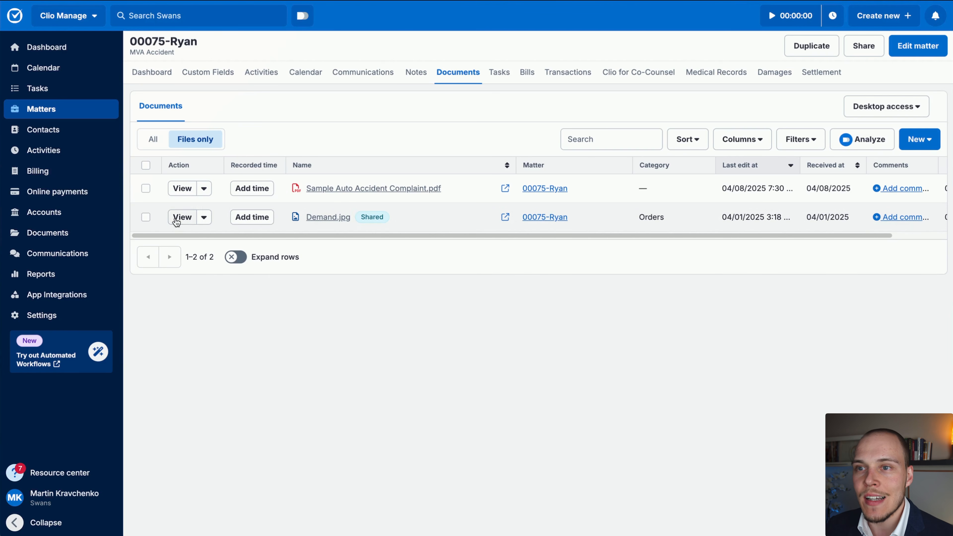
- Analyze Sample Auto Accident Complaint.pdf with the Document Analyzer and ask the suggested question "Who are the parties mentioned?"
{"action": "left_click", "coordinate": [146, 188]}
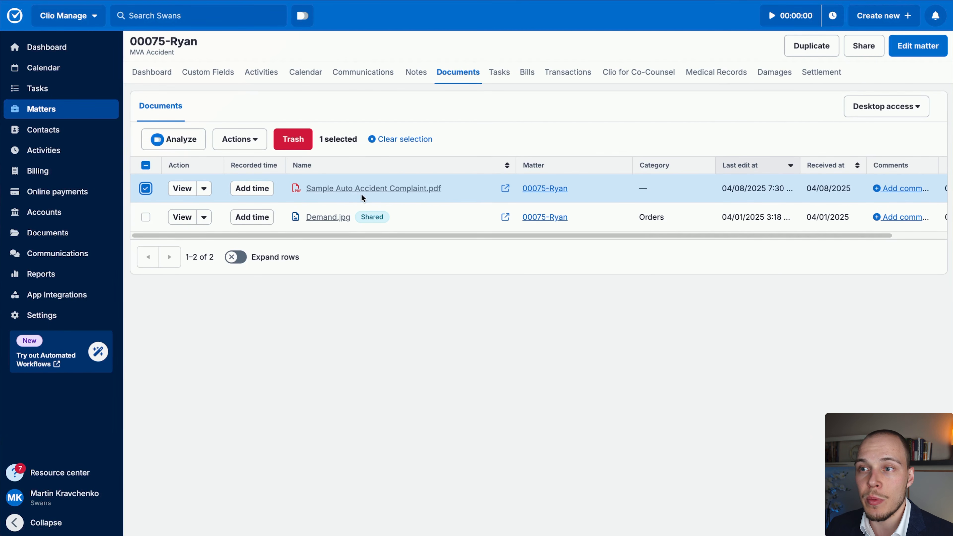
{"action": "left_click", "coordinate": [187, 148]}
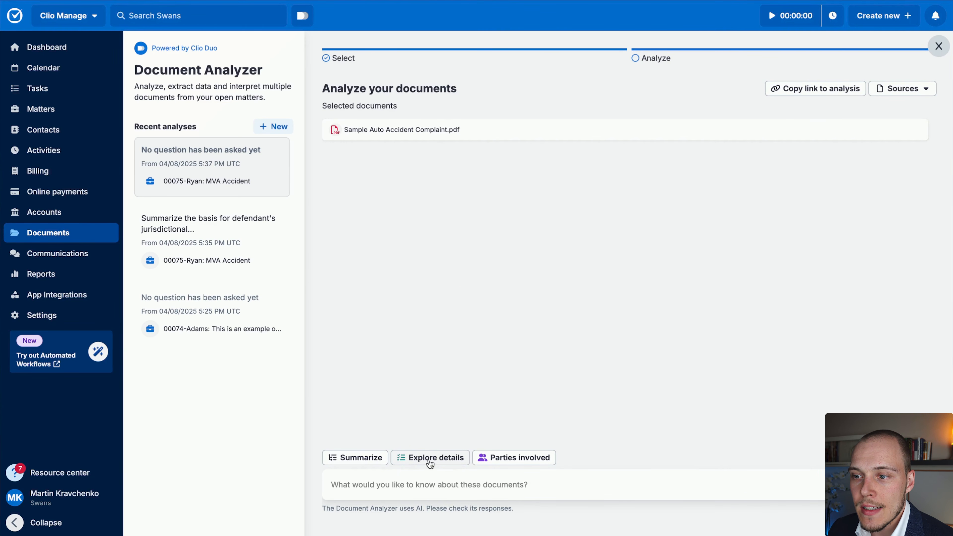
{"action": "left_click", "coordinate": [499, 459]}
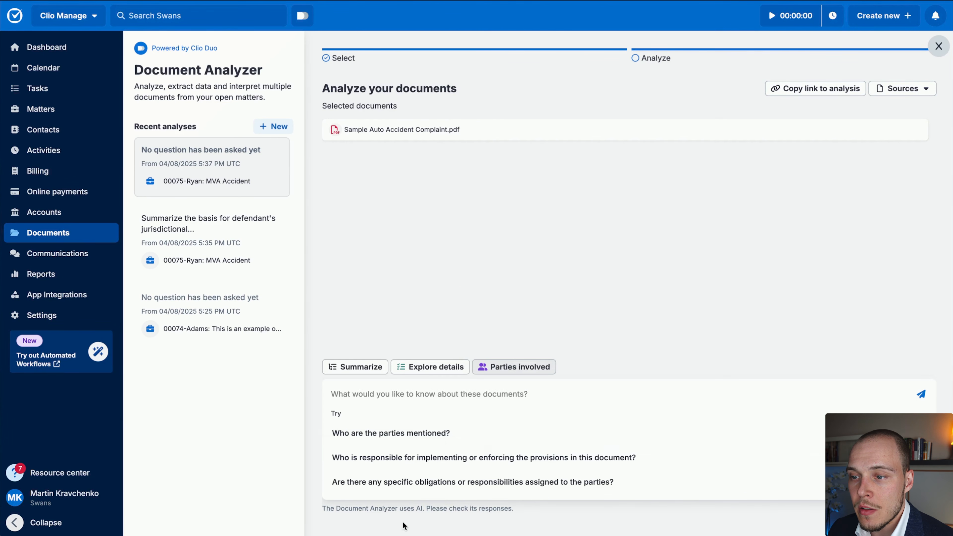
{"action": "left_click", "coordinate": [376, 436]}
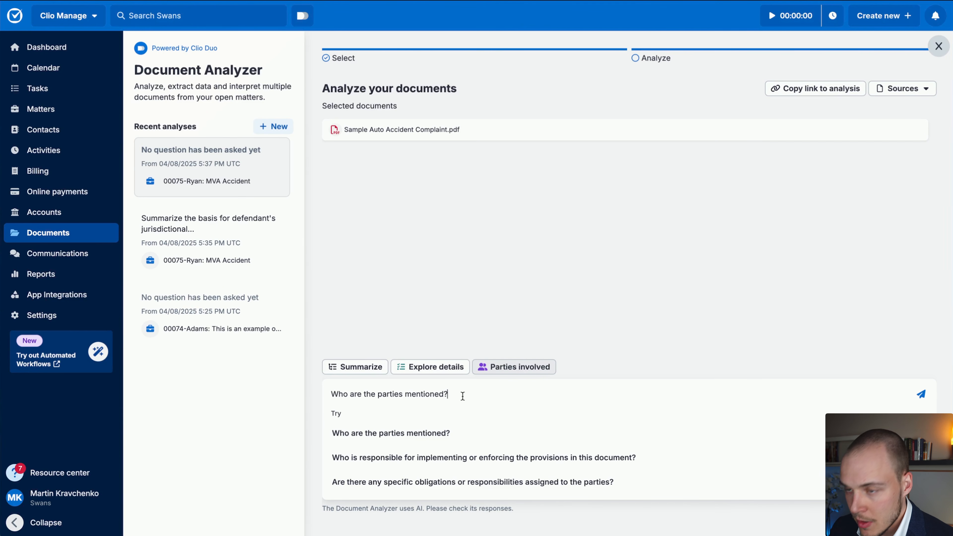
{"action": "key", "text": "Return"}
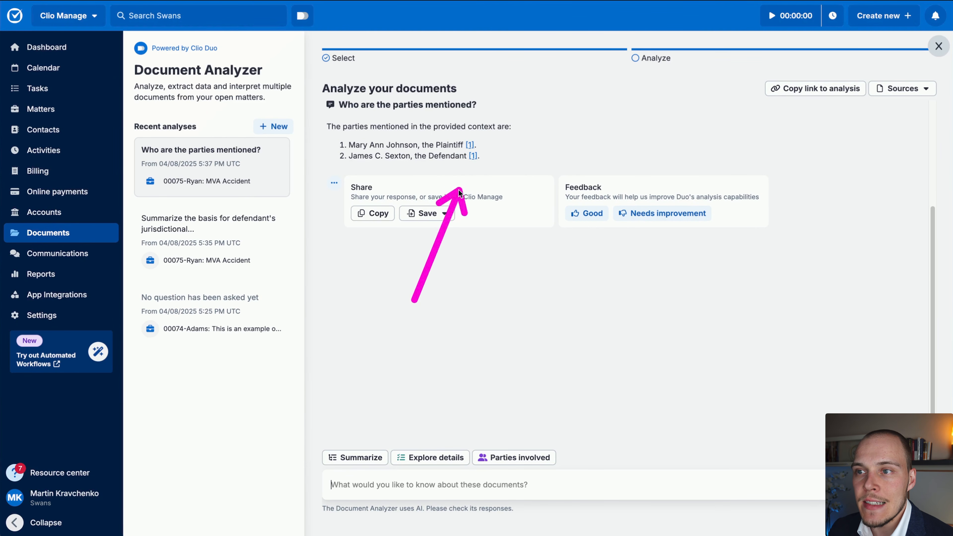
- View the options for saving the answer about the parties and preview the source passage behind its citation
{"action": "left_click", "coordinate": [442, 213]}
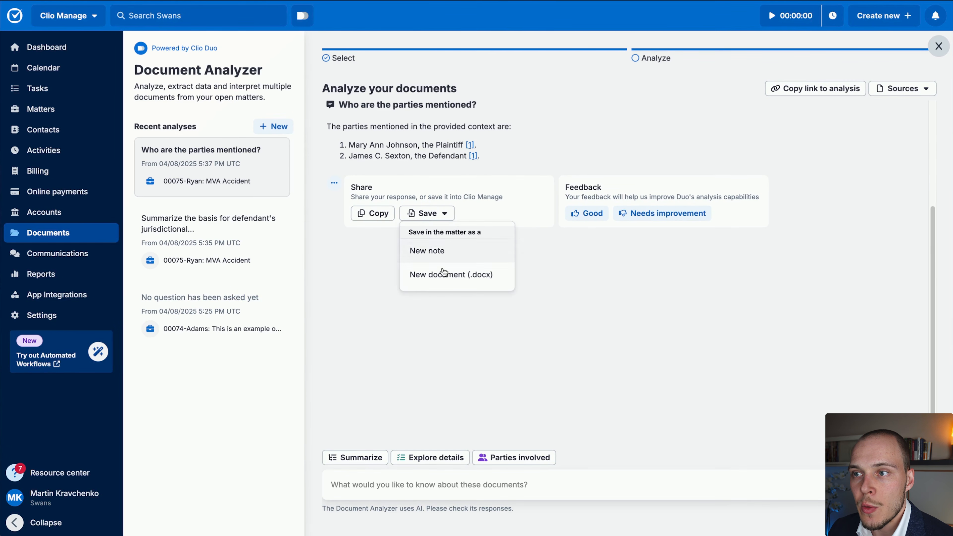
{"action": "left_click", "coordinate": [563, 291]}
{"action": "mouse_move", "coordinate": [419, 365]}
{"action": "left_mouse_down"}
{"action": "mouse_move", "coordinate": [665, 227]}
{"action": "mouse_move", "coordinate": [553, 205]}
{"action": "mouse_move", "coordinate": [445, 153]}
{"action": "mouse_move", "coordinate": [471, 159]}
{"action": "mouse_move", "coordinate": [470, 148]}
{"action": "mouse_move", "coordinate": [472, 161]}
{"action": "mouse_move", "coordinate": [470, 146]}
{"action": "mouse_move", "coordinate": [472, 163]}
{"action": "left_mouse_up"}
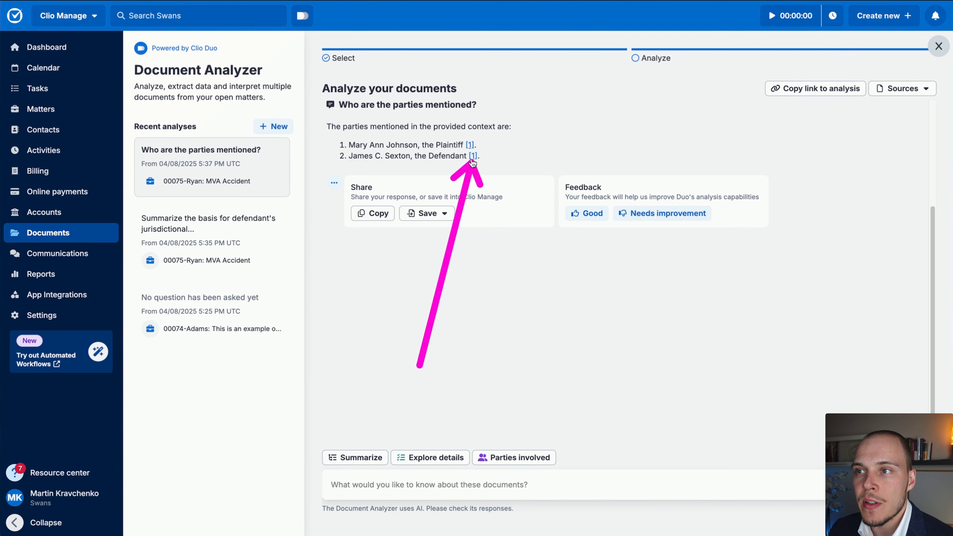
{"action": "mouse_move", "coordinate": [471, 147]}
{"action": "mouse_move", "coordinate": [364, 302]}
{"action": "left_mouse_down"}
{"action": "mouse_move", "coordinate": [555, 168]}
{"action": "mouse_move", "coordinate": [493, 306]}
{"action": "mouse_move", "coordinate": [544, 259]}
{"action": "mouse_move", "coordinate": [488, 201]}
{"action": "mouse_move", "coordinate": [459, 274]}
{"action": "mouse_move", "coordinate": [526, 313]}
{"action": "mouse_move", "coordinate": [556, 184]}
{"action": "mouse_move", "coordinate": [478, 347]}
{"action": "mouse_move", "coordinate": [548, 183]}
{"action": "mouse_move", "coordinate": [640, 264]}
{"action": "mouse_move", "coordinate": [510, 193]}
{"action": "mouse_move", "coordinate": [597, 238]}
{"action": "mouse_move", "coordinate": [488, 166]}
{"action": "mouse_move", "coordinate": [504, 293]}
{"action": "left_mouse_up"}
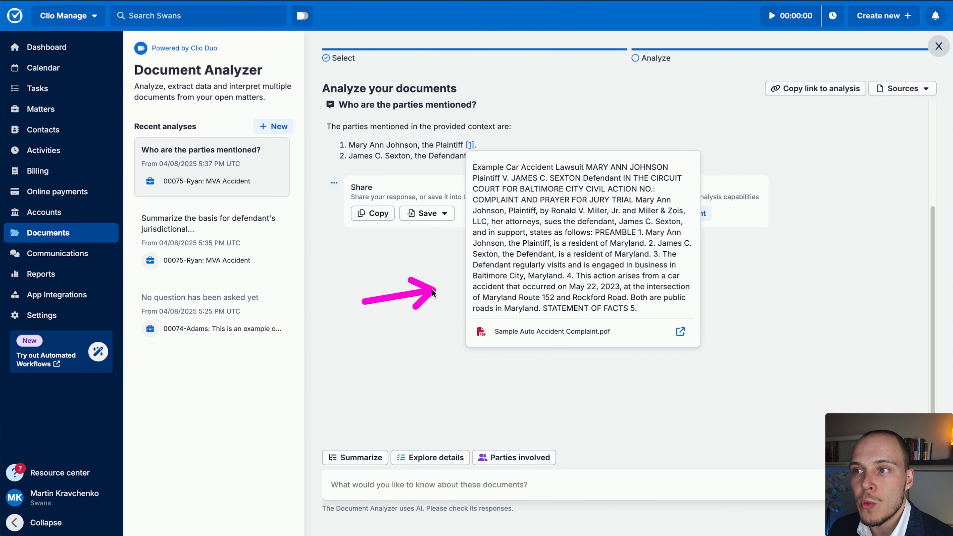
{"action": "left_click", "coordinate": [427, 302]}
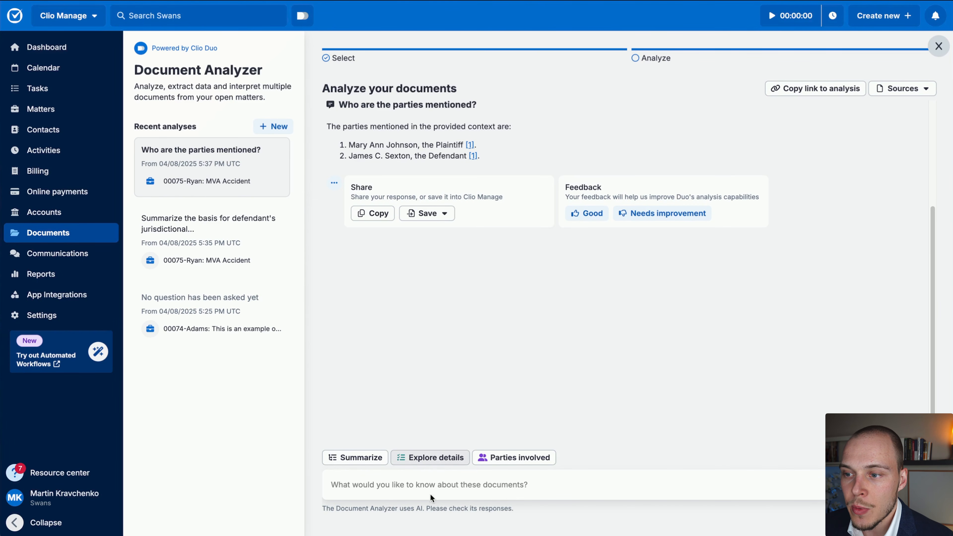
- Ask the Document Analyzer to "Create a timeline of the alleged liabilities and corresponding details" and review the cited answer
{"action": "left_click", "coordinate": [422, 478]}
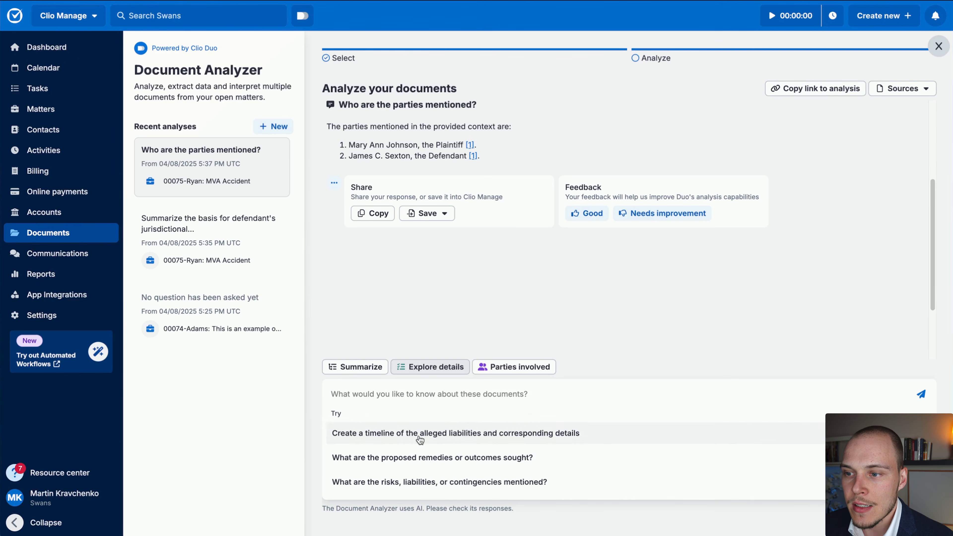
{"action": "left_click", "coordinate": [530, 439]}
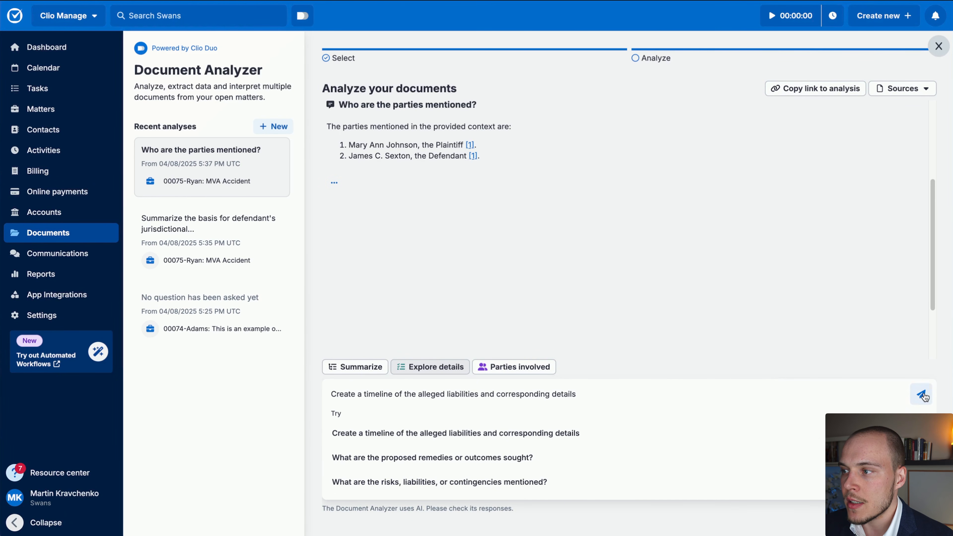
{"action": "left_click", "coordinate": [922, 394]}
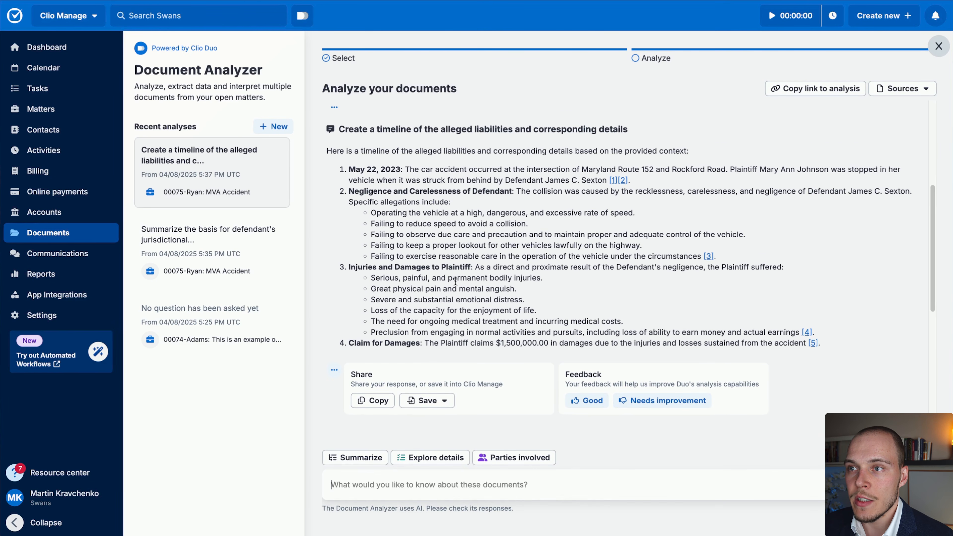
{"action": "scroll", "coordinate": [515, 280], "scroll_direction": "down", "scroll_amount": 6}
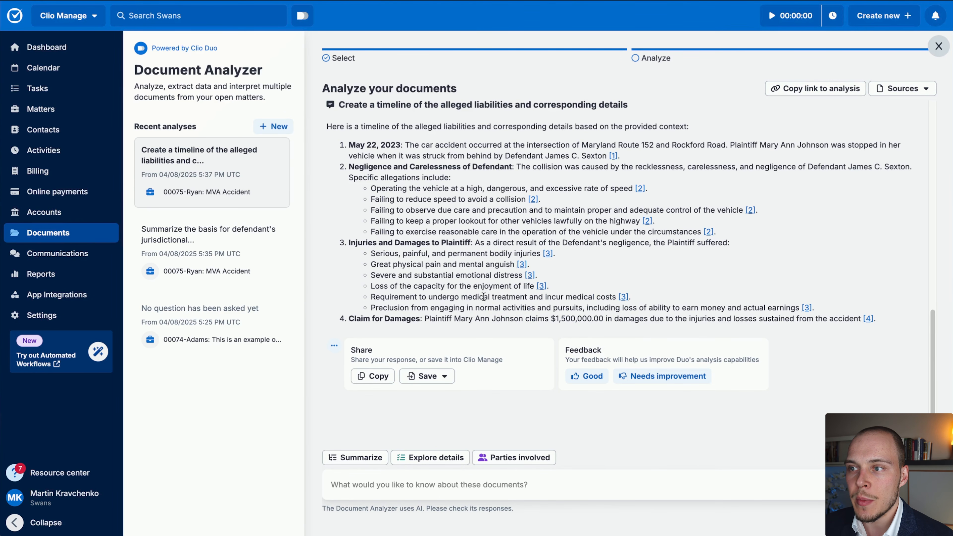
{"action": "mouse_move", "coordinate": [523, 265]}
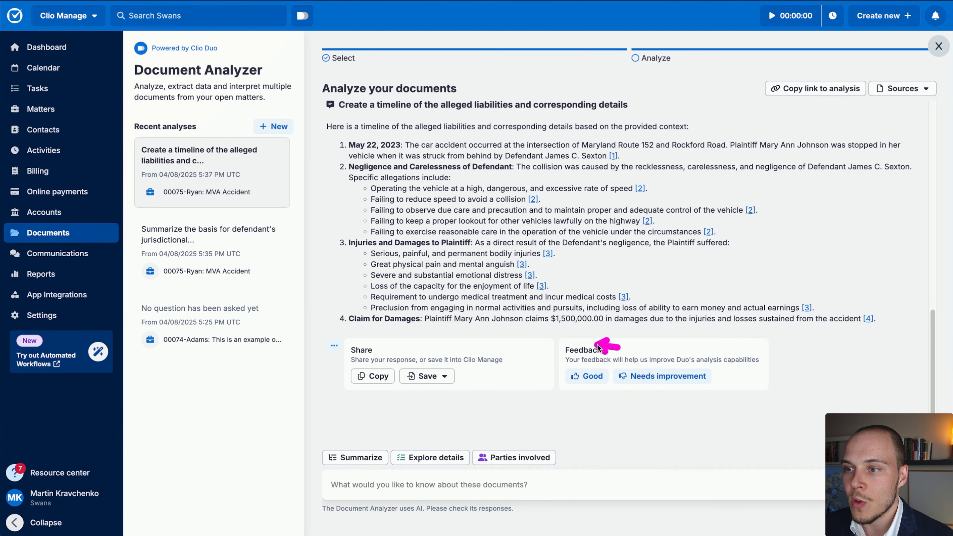
{"action": "mouse_move", "coordinate": [623, 297]}
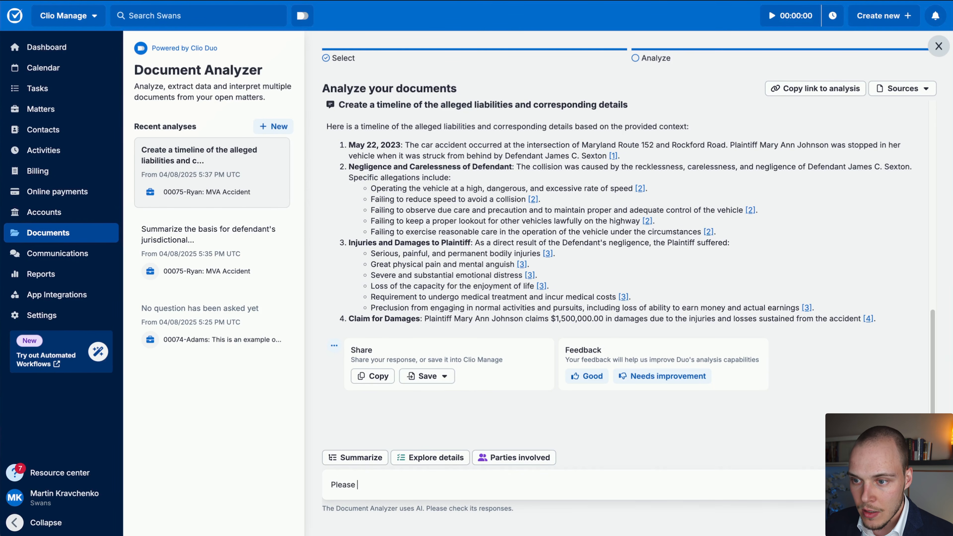
- Send the Document Analyzer the follow-up request "Please summarize it more"
{"action": "type", "text": "sumamrize"}
{"action": "key", "text": "BackSpace"}
{"action": "key", "text": "BackSpace"}
{"action": "key", "text": "BackSpace"}
{"action": "key", "text": "BackSpace"}
{"action": "key", "text": "BackSpace"}
{"action": "key", "text": "BackSpace"}
{"action": "key", "text": "BackSpace"}
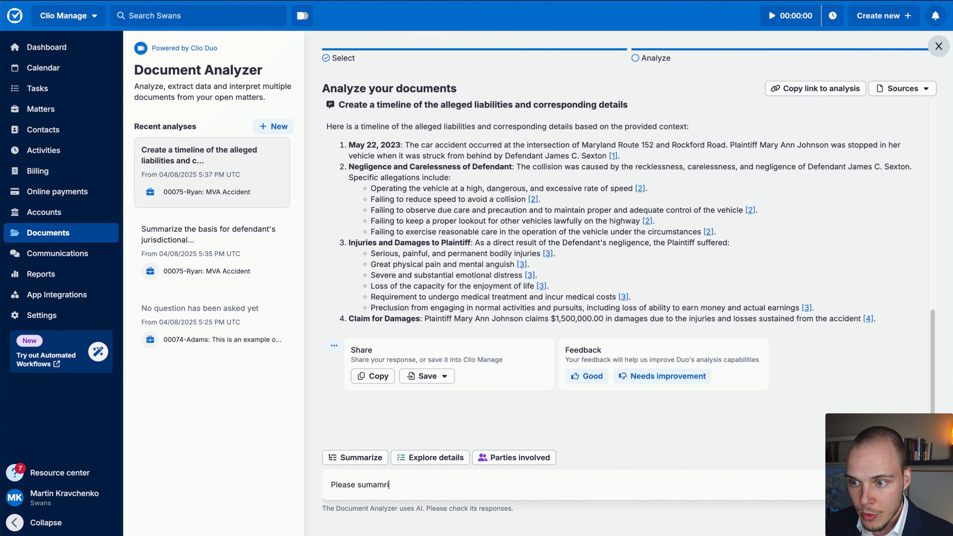
{"action": "type", "text": "marize it more"}
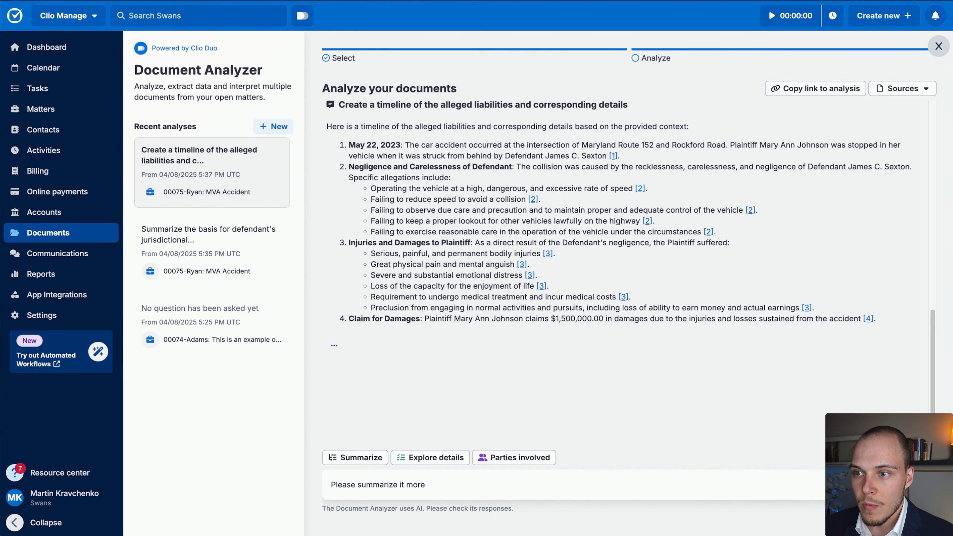
{"action": "key", "text": "Return"}
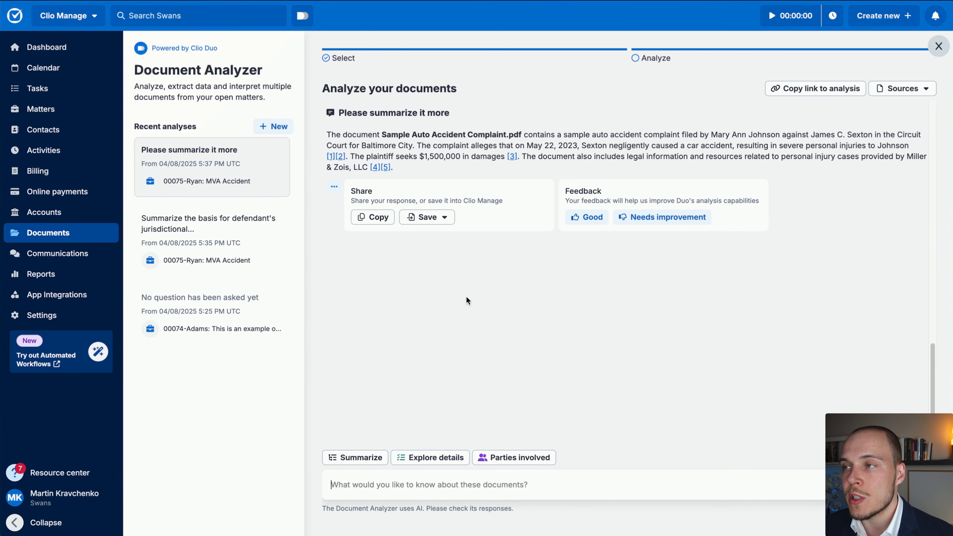
- Review the earlier timeline answers in the Document Analyzer conversation and return to the latest summary
{"action": "scroll", "coordinate": [467, 295], "scroll_direction": "up", "scroll_amount": 10}
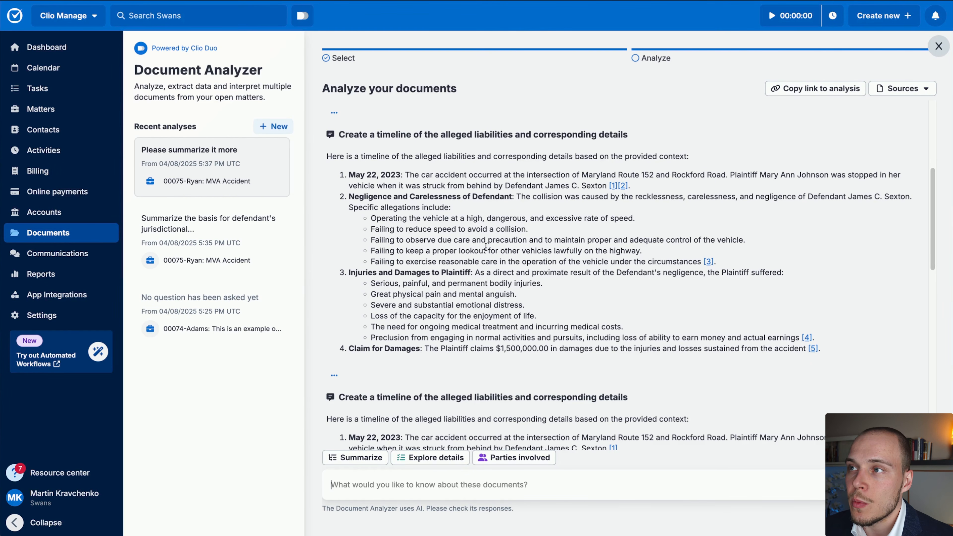
{"action": "scroll", "coordinate": [487, 251], "scroll_direction": "down", "scroll_amount": 10}
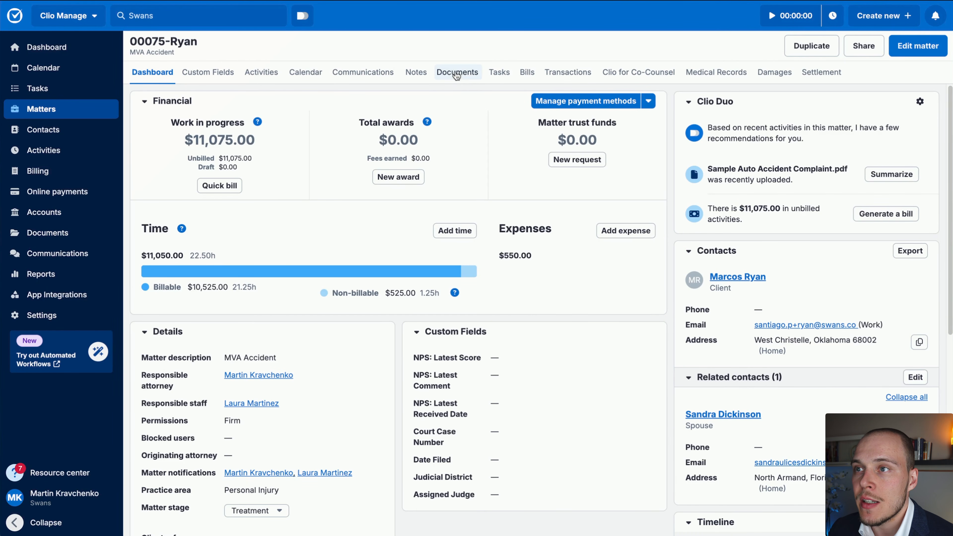
- Open the client portal conversation "Swans: Bill 10" from the communications of the example Bankruptcy matter
{"action": "left_click", "coordinate": [347, 75]}
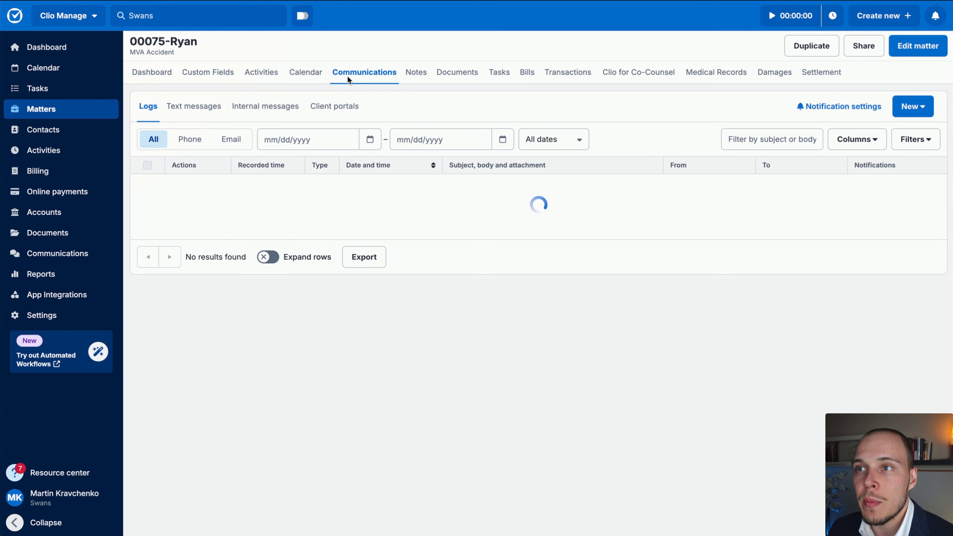
{"action": "left_click", "coordinate": [81, 113]}
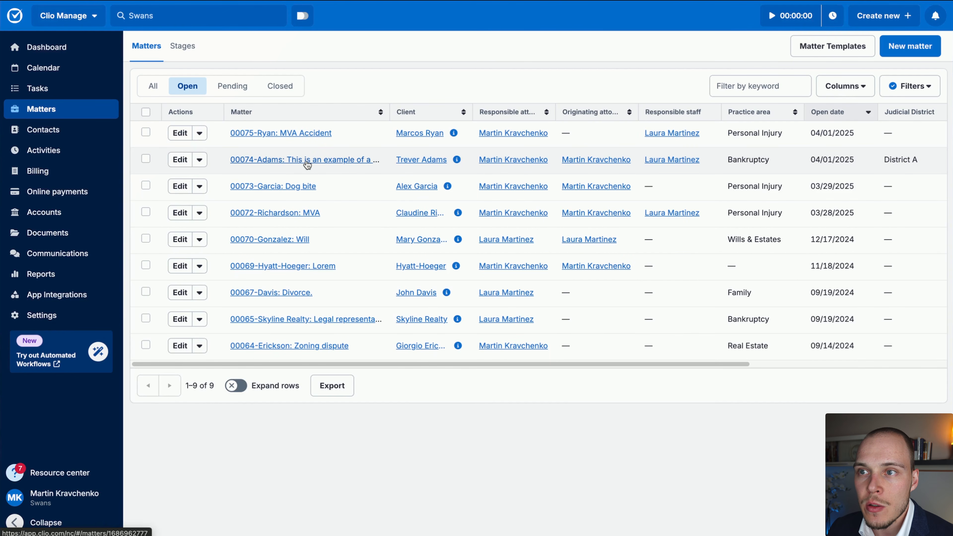
{"action": "left_click", "coordinate": [307, 162]}
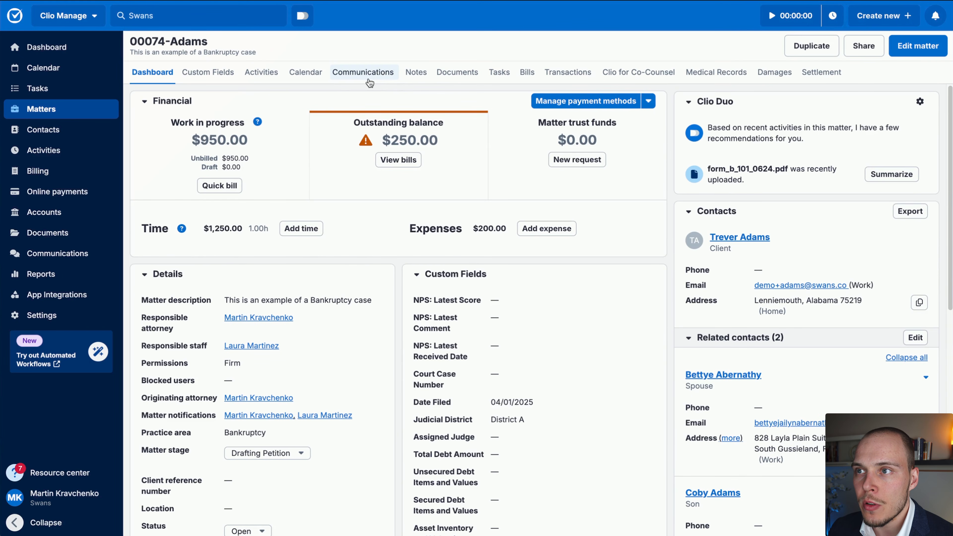
{"action": "left_click", "coordinate": [368, 74]}
{"action": "left_click", "coordinate": [335, 106]}
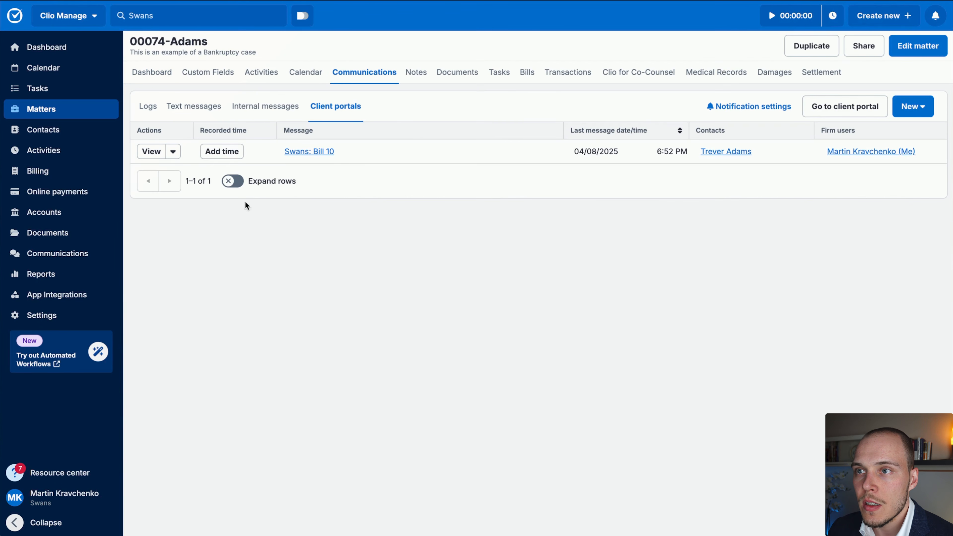
{"action": "left_click", "coordinate": [310, 152]}
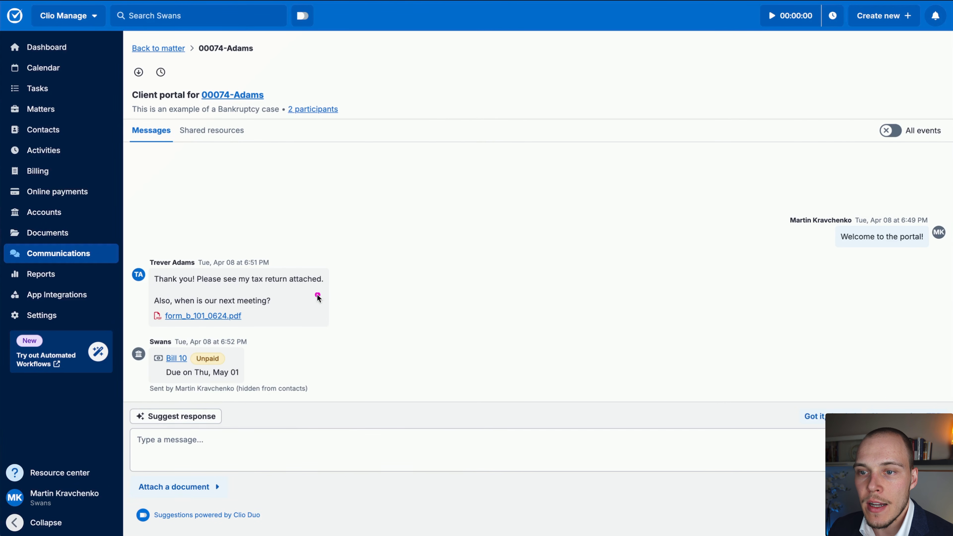
- Generate a Clio Duo suggested reply to the client's tax return and next meeting message, inspect its meeting sentence, and regenerate it
{"action": "left_click", "coordinate": [218, 416]}
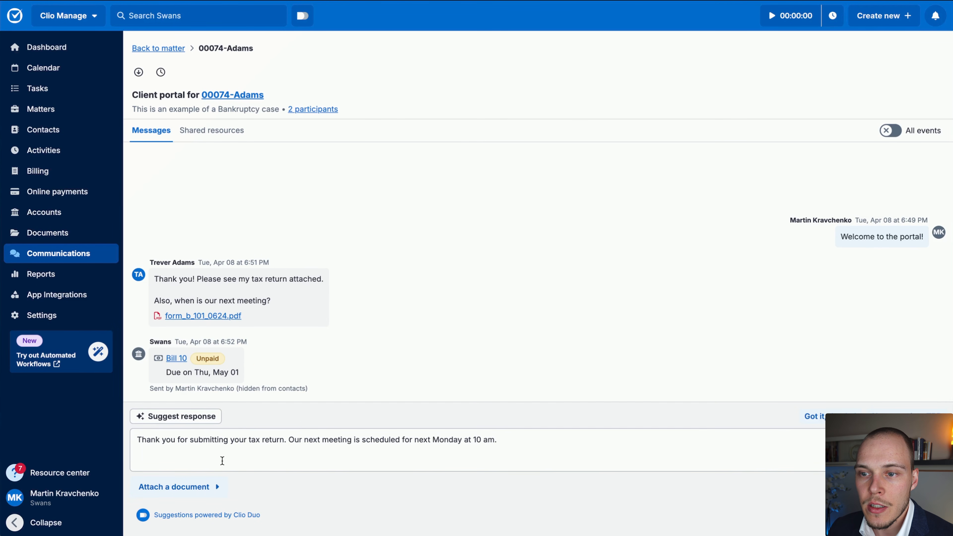
{"action": "left_click", "coordinate": [338, 440]}
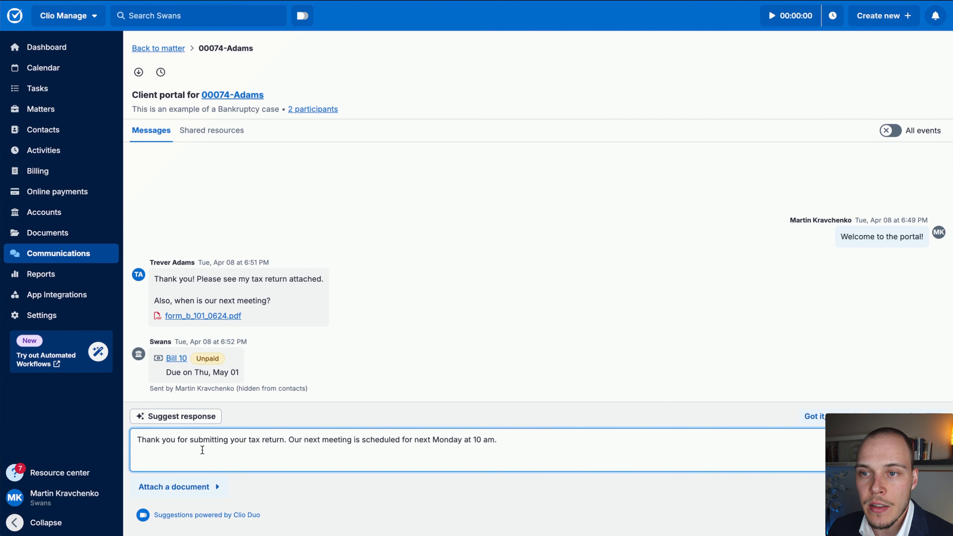
{"action": "left_click_drag", "start_coordinate": [313, 441], "coordinate": [464, 438]}
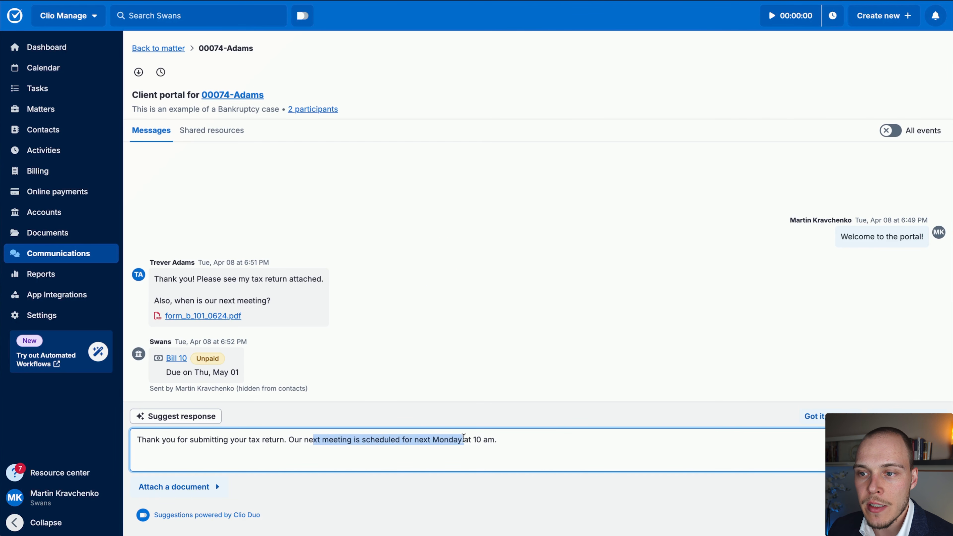
{"action": "left_click", "coordinate": [439, 442]}
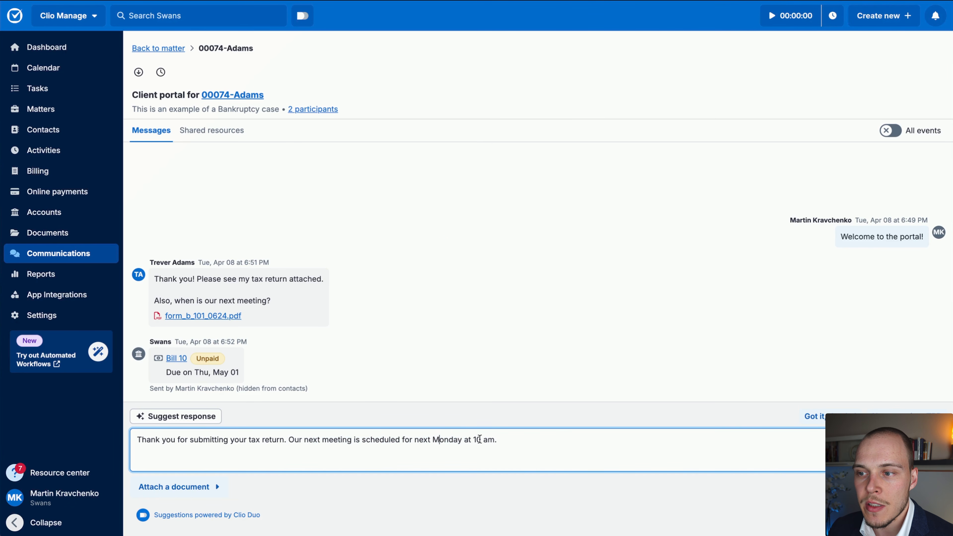
{"action": "left_click", "coordinate": [211, 421]}
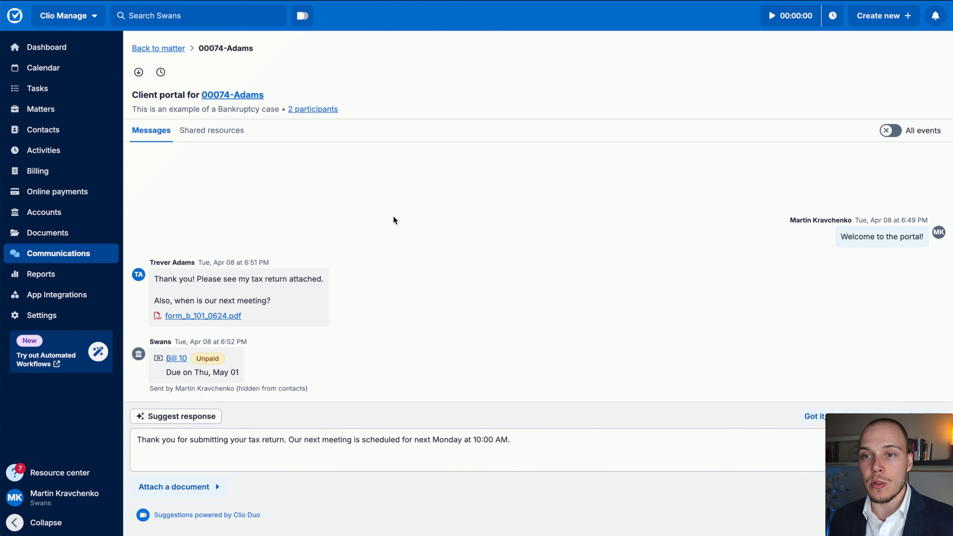
- View the Ask Duo chat, close it, and check the meeting sentence in the suggested portal reply
{"action": "left_click", "coordinate": [302, 16]}
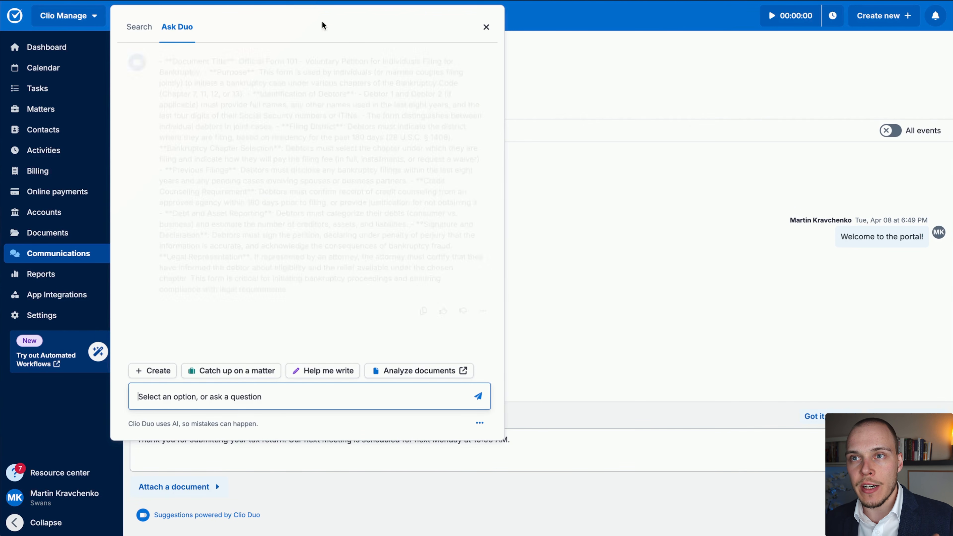
{"action": "left_click", "coordinate": [486, 28]}
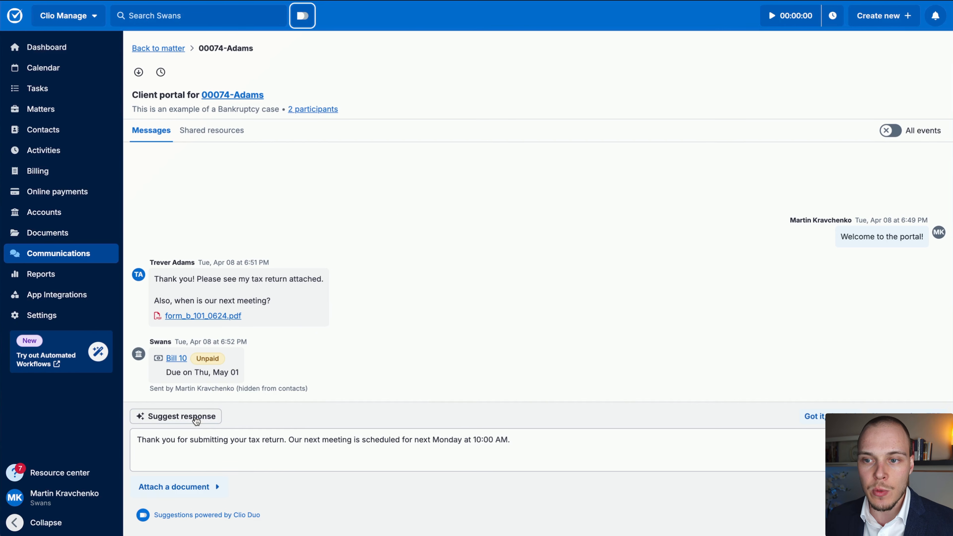
{"action": "double_click", "coordinate": [361, 445]}
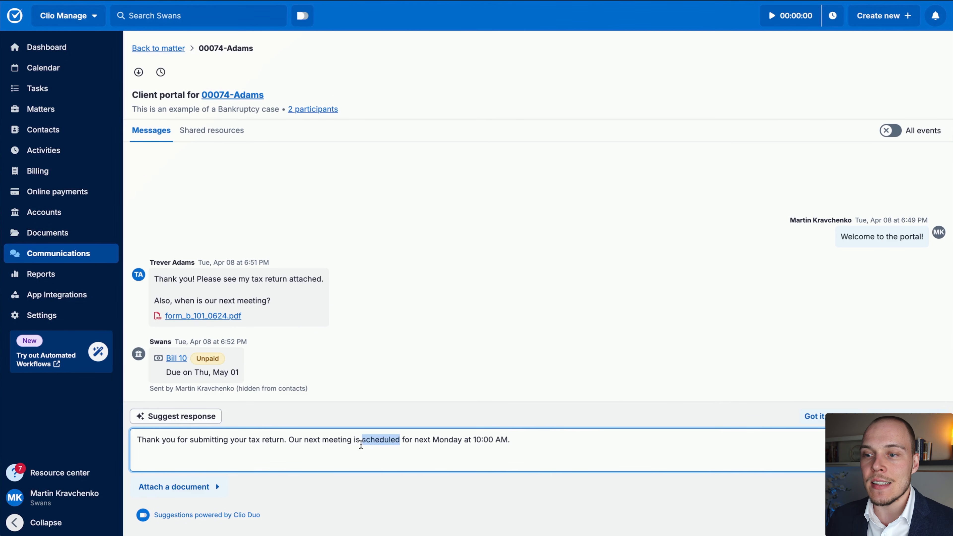
{"action": "key", "text": "Down"}
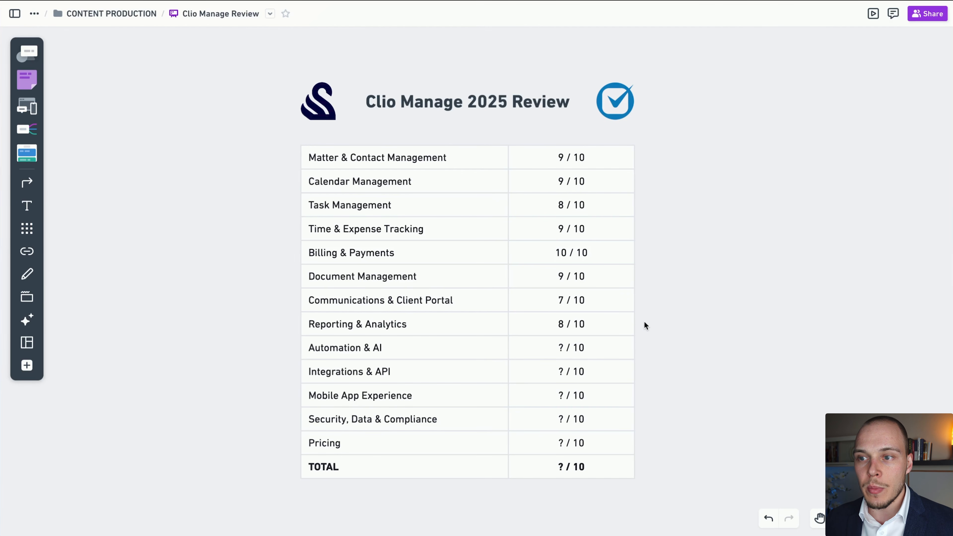
- Set the Automation & AI score to 8 / 10 in the Clio Manage 2025 Review table
{"action": "scroll", "coordinate": [642, 342], "scroll_direction": "down", "scroll_amount": 1}
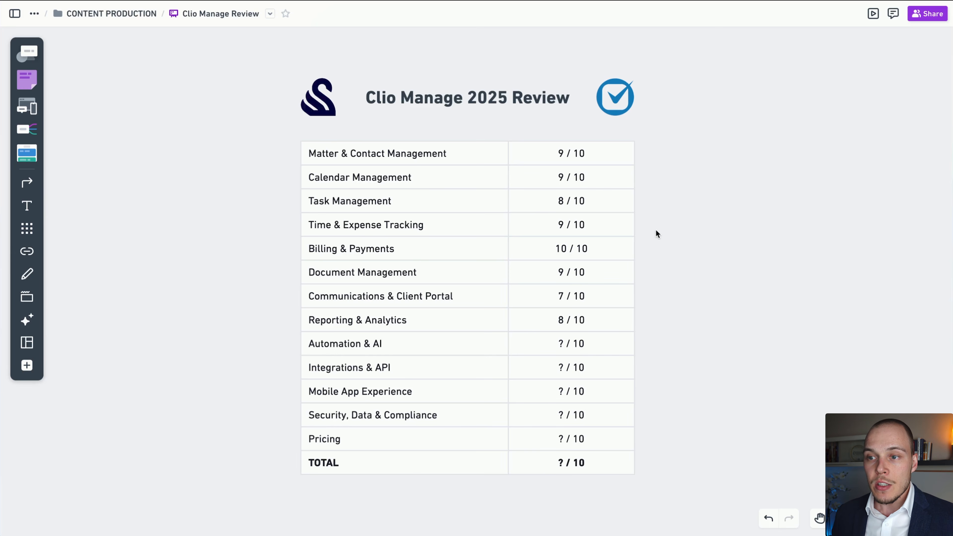
{"action": "double_click", "coordinate": [562, 344]}
{"action": "type", "text": "8"}
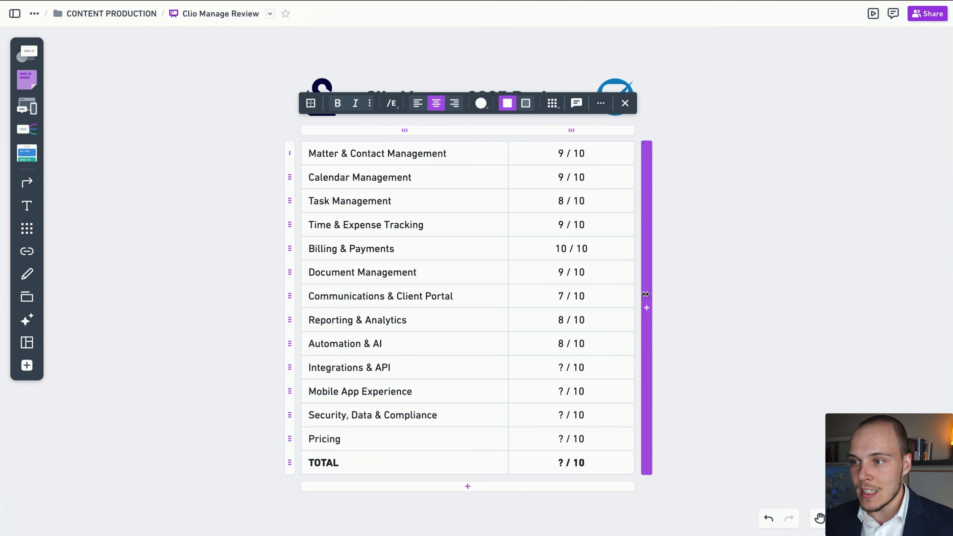
{"action": "left_click", "coordinate": [725, 272]}
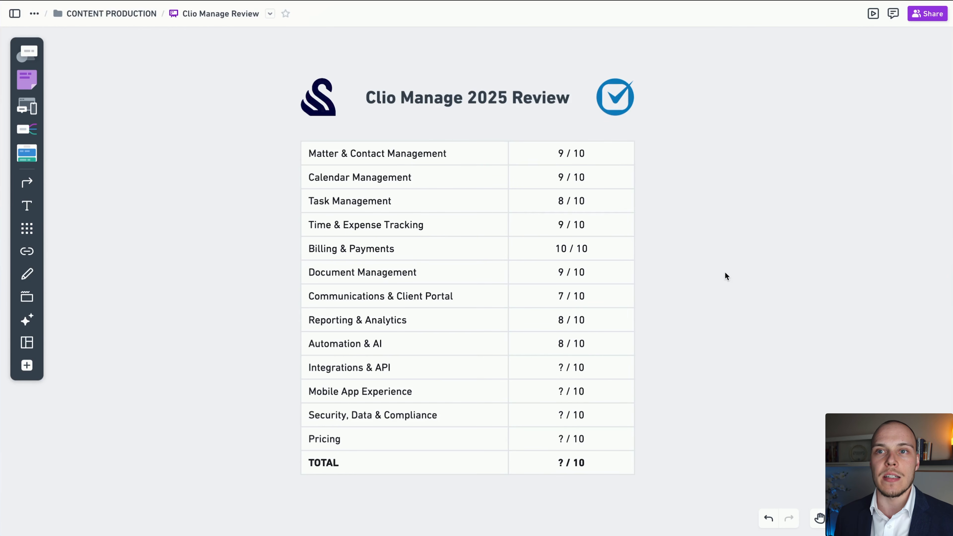
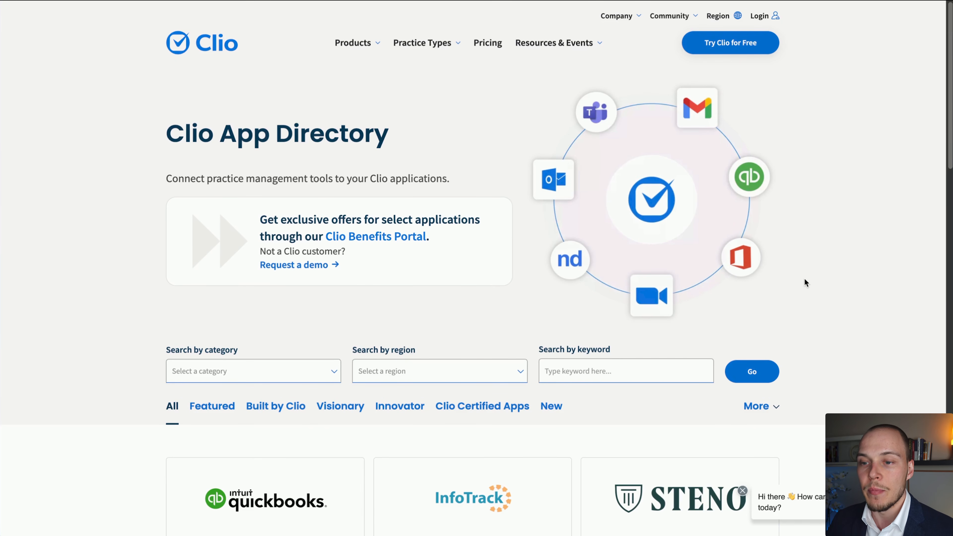
- Examine the app listings in the Clio App Directory and how many pages they span
{"action": "mouse_move", "coordinate": [790, 251]}
{"action": "left_mouse_down"}
{"action": "mouse_move", "coordinate": [419, 161]}
{"action": "mouse_move", "coordinate": [100, 15]}
{"action": "mouse_move", "coordinate": [255, 10]}
{"action": "mouse_move", "coordinate": [191, 84]}
{"action": "mouse_move", "coordinate": [188, 145]}
{"action": "mouse_move", "coordinate": [330, 153]}
{"action": "mouse_move", "coordinate": [366, 141]}
{"action": "mouse_move", "coordinate": [366, 157]}
{"action": "left_mouse_up"}
{"action": "scroll", "coordinate": [769, 224], "scroll_direction": "down", "scroll_amount": 15}
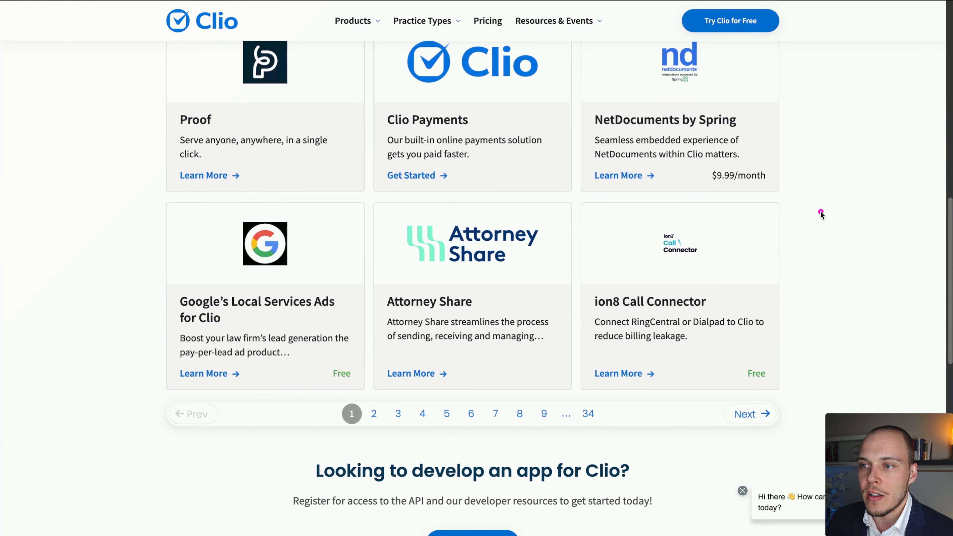
{"action": "left_click_drag", "start_coordinate": [821, 214], "coordinate": [595, 418]}
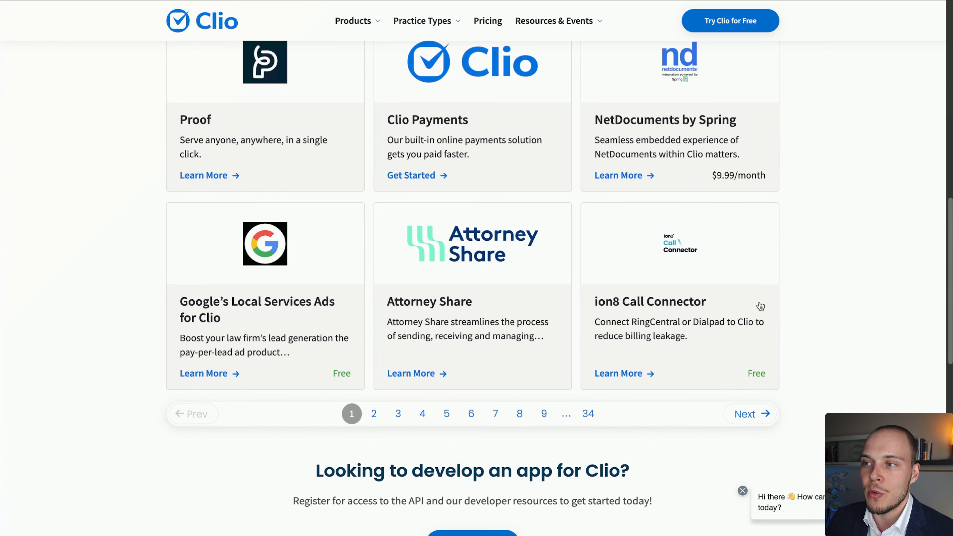
{"action": "scroll", "coordinate": [801, 248], "scroll_direction": "up", "scroll_amount": 9}
{"action": "scroll", "coordinate": [802, 236], "scroll_direction": "up", "scroll_amount": 4}
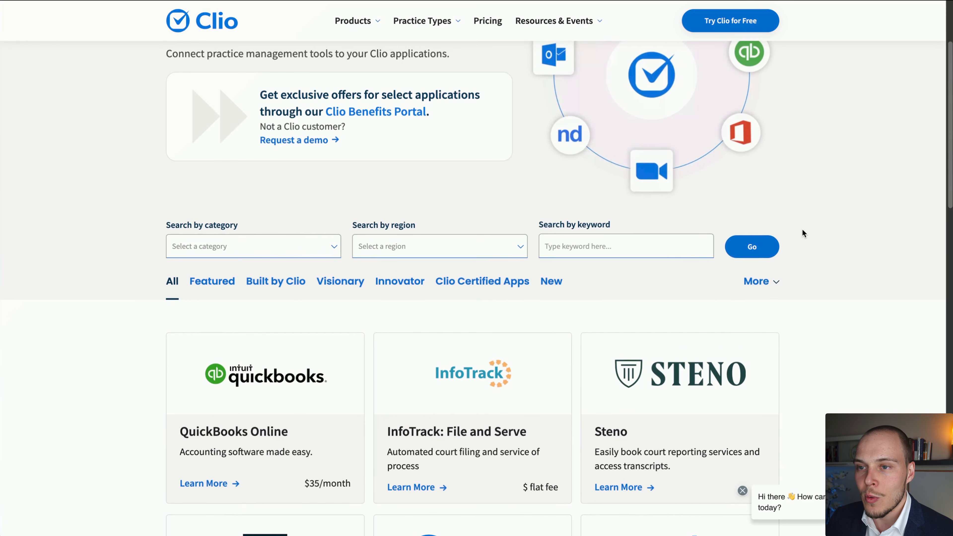
{"action": "scroll", "coordinate": [804, 228], "scroll_direction": "up", "scroll_amount": 3}
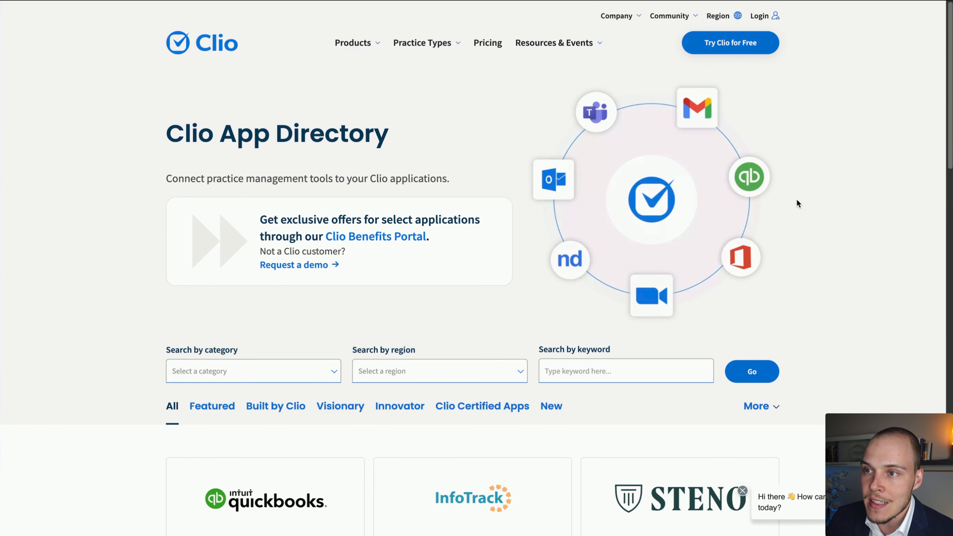
- Switch to the Clio API Documentation (v4) and look through its list of available endpoint groups
{"action": "left_click", "coordinate": [536, 0]}
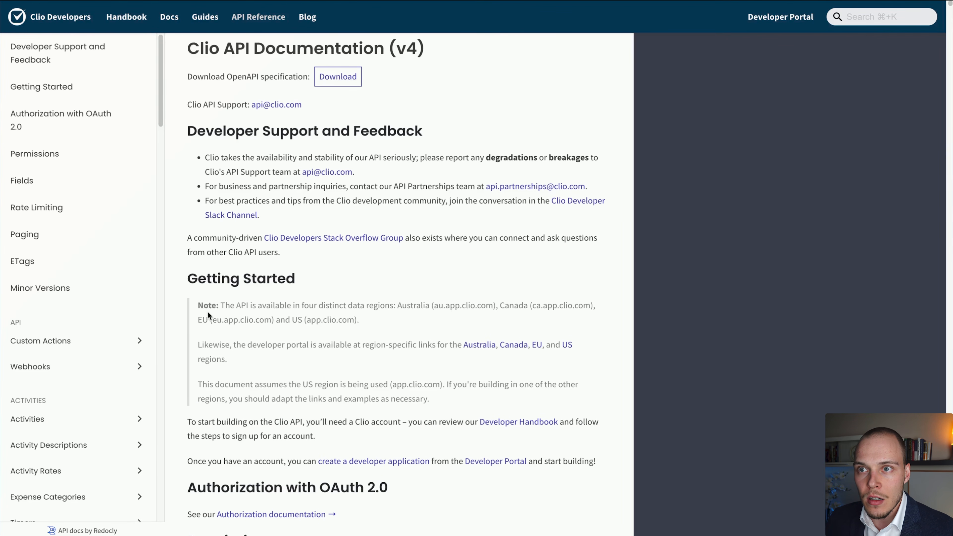
{"action": "scroll", "coordinate": [118, 306], "scroll_direction": "down", "scroll_amount": 10}
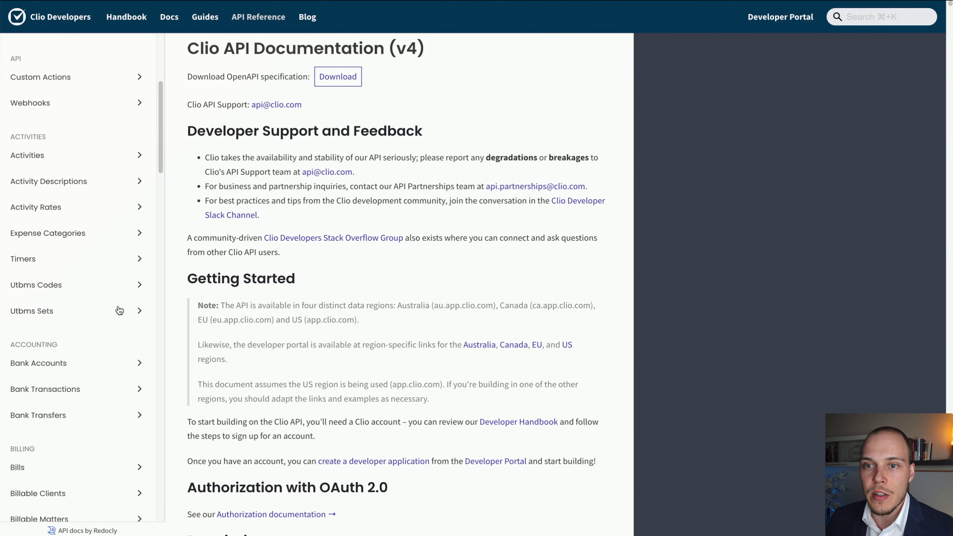
{"action": "scroll", "coordinate": [118, 308], "scroll_direction": "down", "scroll_amount": 15}
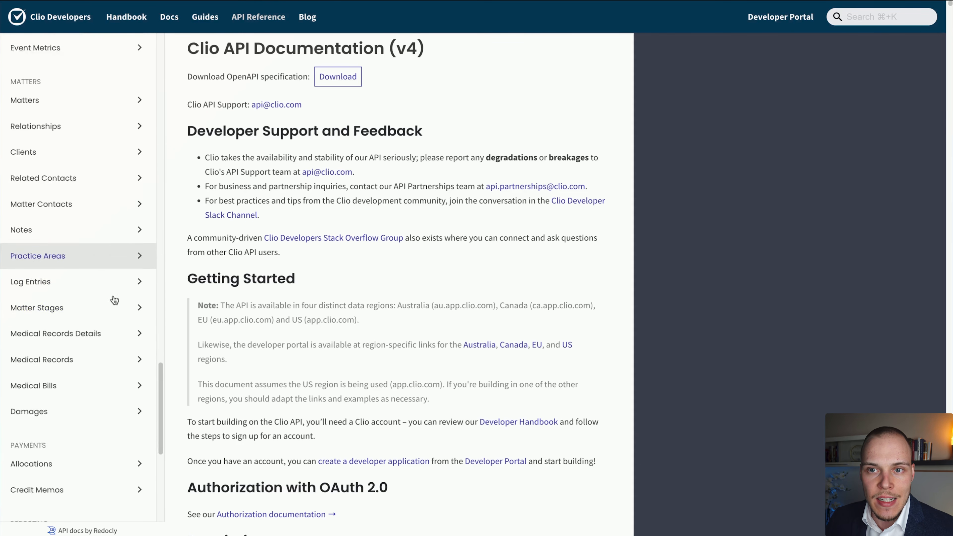
{"action": "scroll", "coordinate": [120, 306], "scroll_direction": "down", "scroll_amount": 3}
{"action": "scroll", "coordinate": [120, 306], "scroll_direction": "up", "scroll_amount": 15}
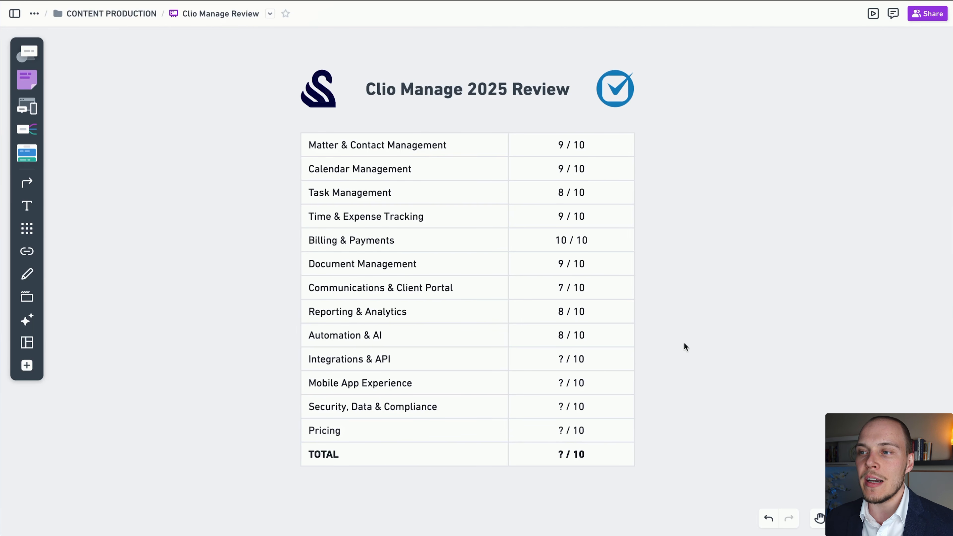
- Set the Integrations & API score to 10 / 10 in the Clio Manage 2025 Review table
{"action": "left_click", "coordinate": [563, 363]}
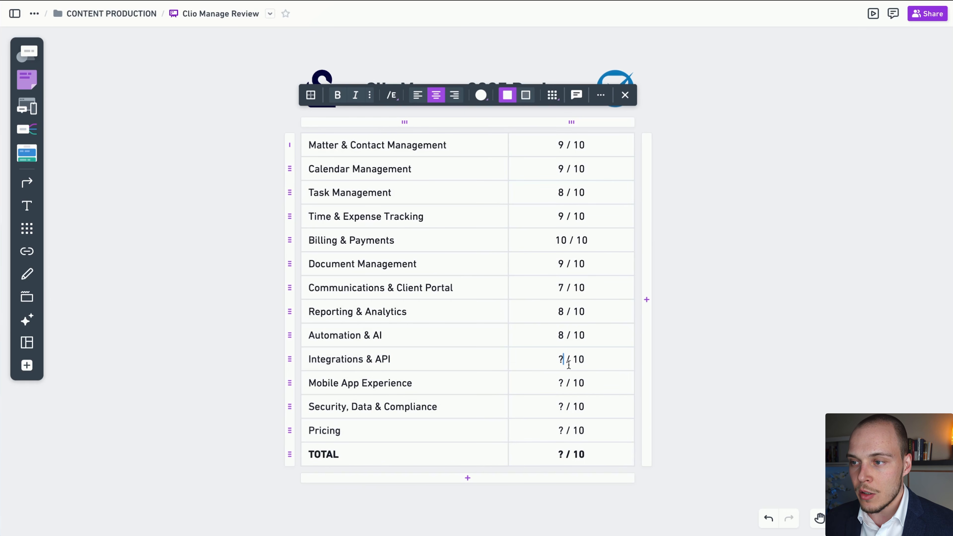
{"action": "key", "text": "BackSpace"}
{"action": "type", "text": "10"}
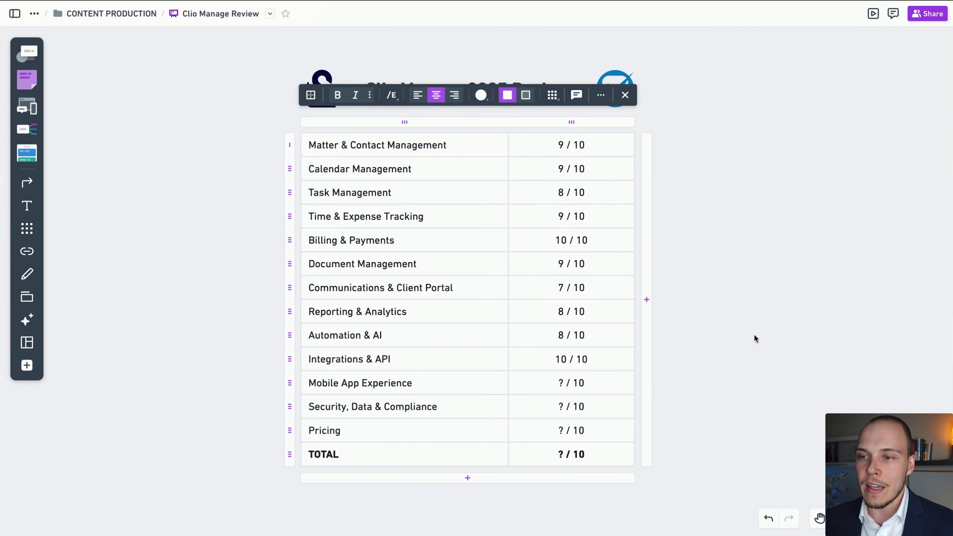
{"action": "left_click", "coordinate": [737, 321]}
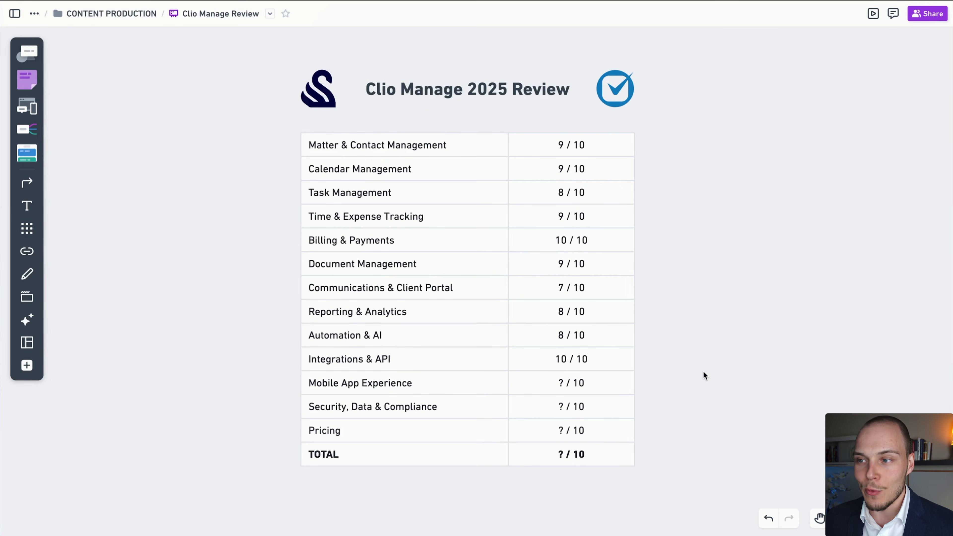
- Look through the recently edited matters in the Clio mobile app and open the example Bankruptcy matter to view its add options
{"action": "mouse_move", "coordinate": [759, 162]}
{"action": "left_mouse_down"}
{"action": "mouse_move", "coordinate": [419, 400]}
{"action": "mouse_move", "coordinate": [420, 368]}
{"action": "left_mouse_up"}
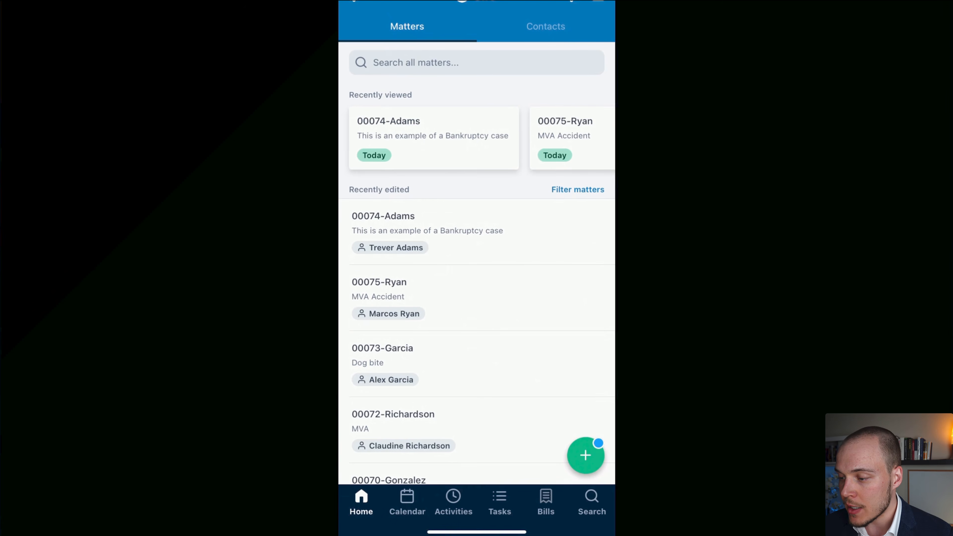
{"action": "scroll", "coordinate": [476, 353], "scroll_direction": "down", "scroll_amount": 5}
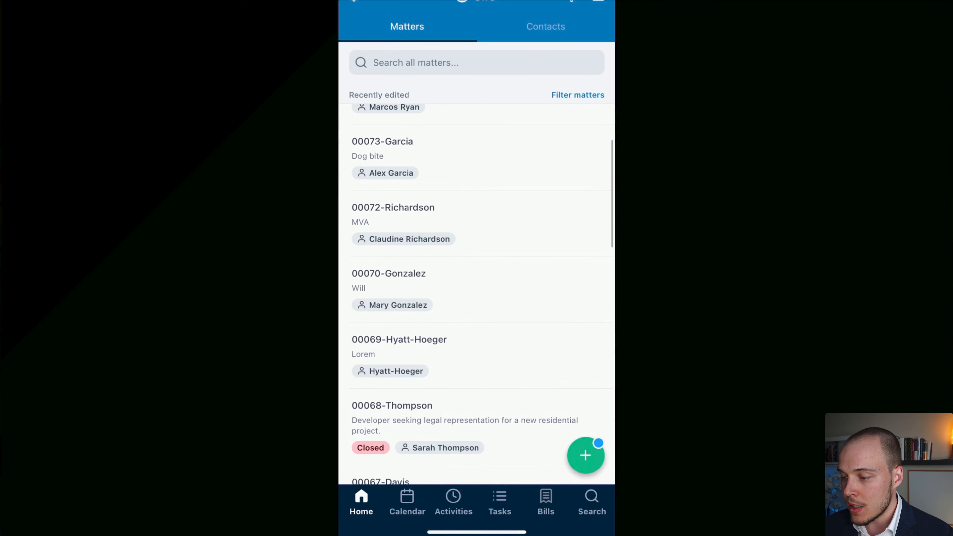
{"action": "scroll", "coordinate": [477, 280], "scroll_direction": "up", "scroll_amount": 3}
{"action": "scroll", "coordinate": [477, 280], "scroll_direction": "up", "scroll_amount": 3}
{"action": "left_click", "coordinate": [476, 231]}
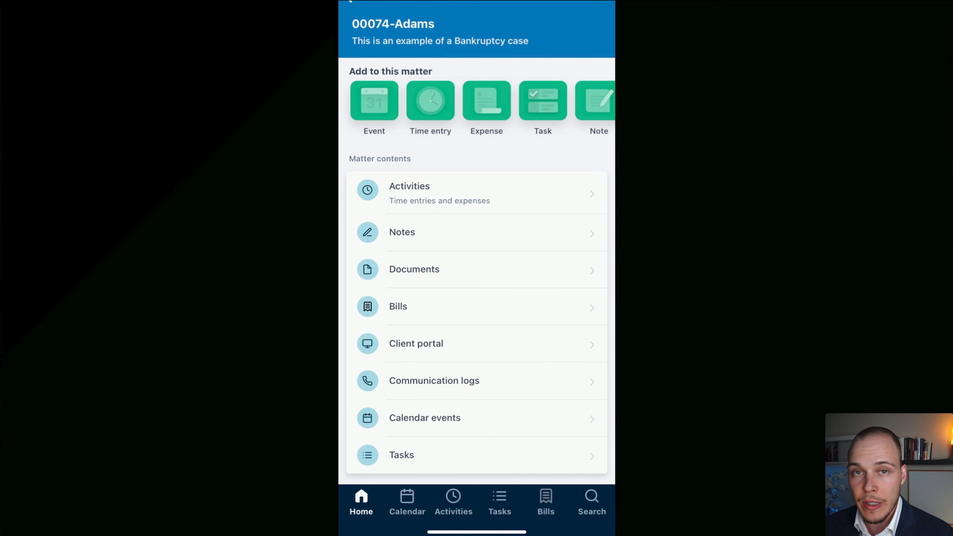
{"action": "scroll", "coordinate": [477, 108], "scroll_direction": "right", "scroll_amount": 2}
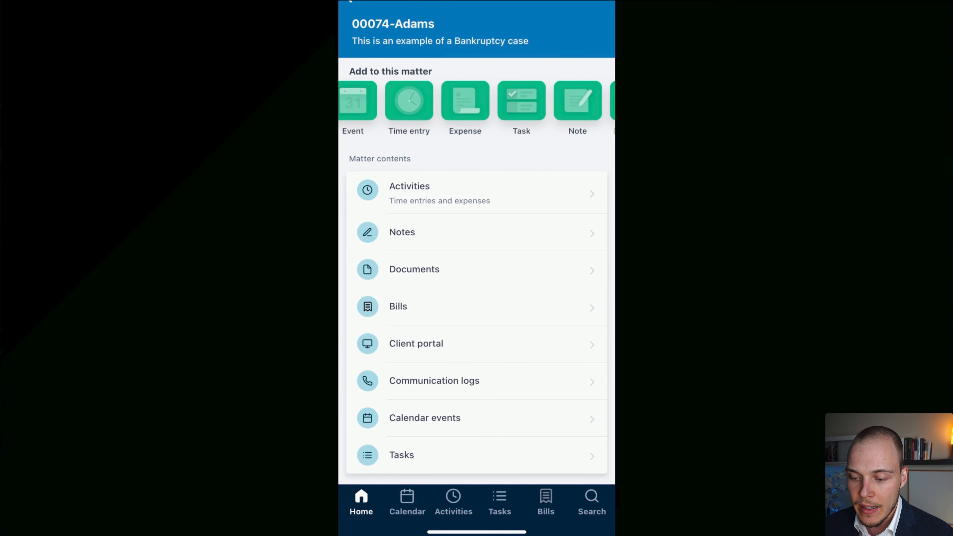
- Browse all the item types that can be added to the Bankruptcy matter and view its recorded time entries
{"action": "scroll", "coordinate": [477, 107], "scroll_direction": "right", "scroll_amount": 4}
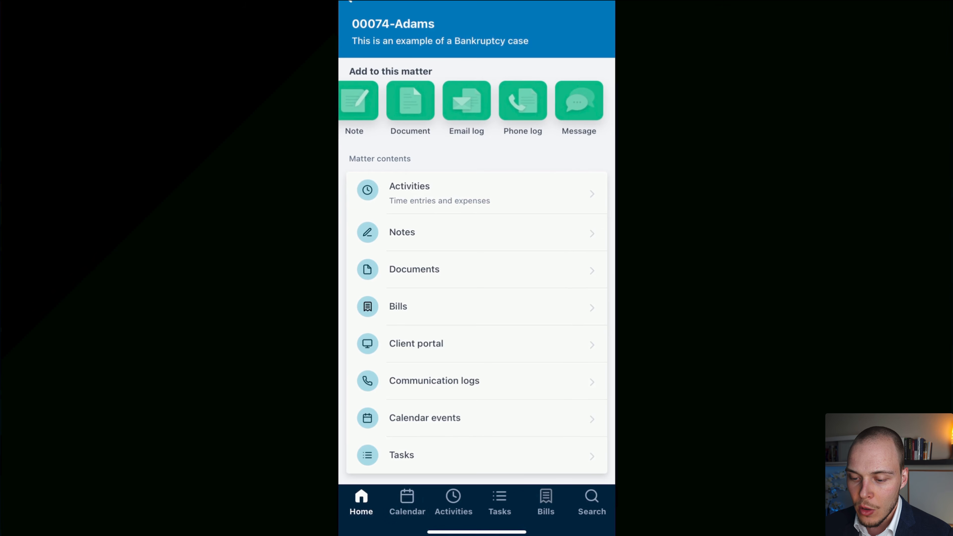
{"action": "scroll", "coordinate": [477, 107], "scroll_direction": "left", "scroll_amount": 6}
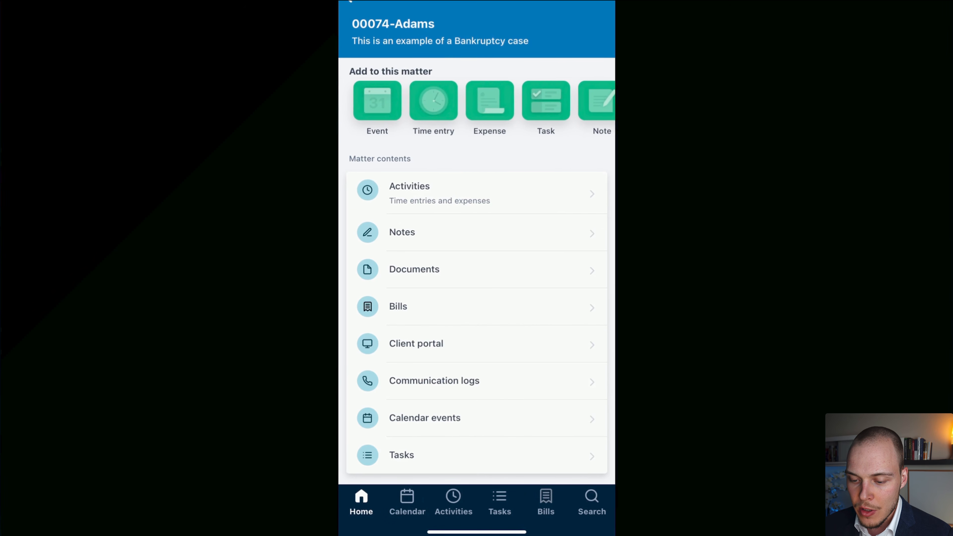
{"action": "left_click", "coordinate": [477, 193]}
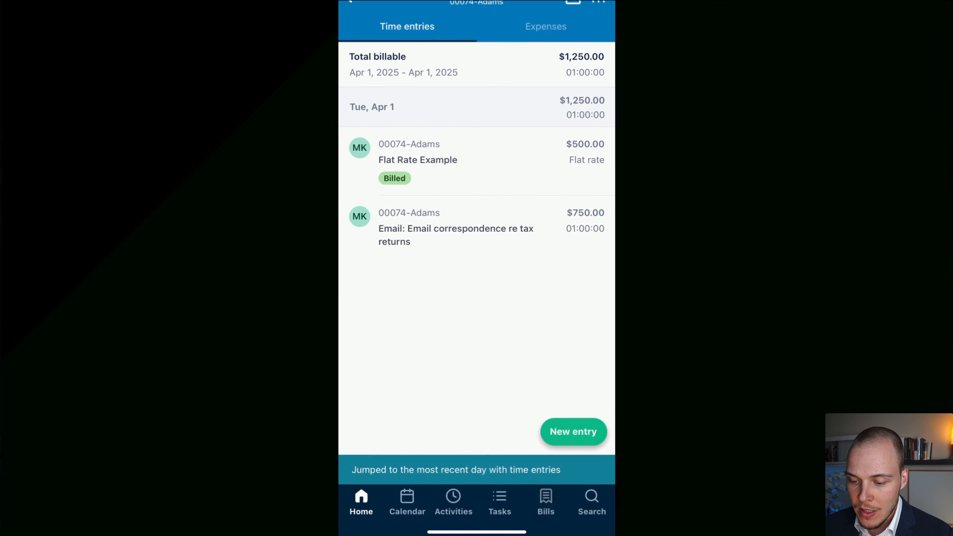
{"action": "left_click_drag", "start_coordinate": [341, 282], "coordinate": [586, 281]}
- Review the Bankruptcy matter's contact details, expanded matter details, custom fields and financial details
{"action": "scroll", "coordinate": [476, 281], "scroll_direction": "down", "scroll_amount": 2}
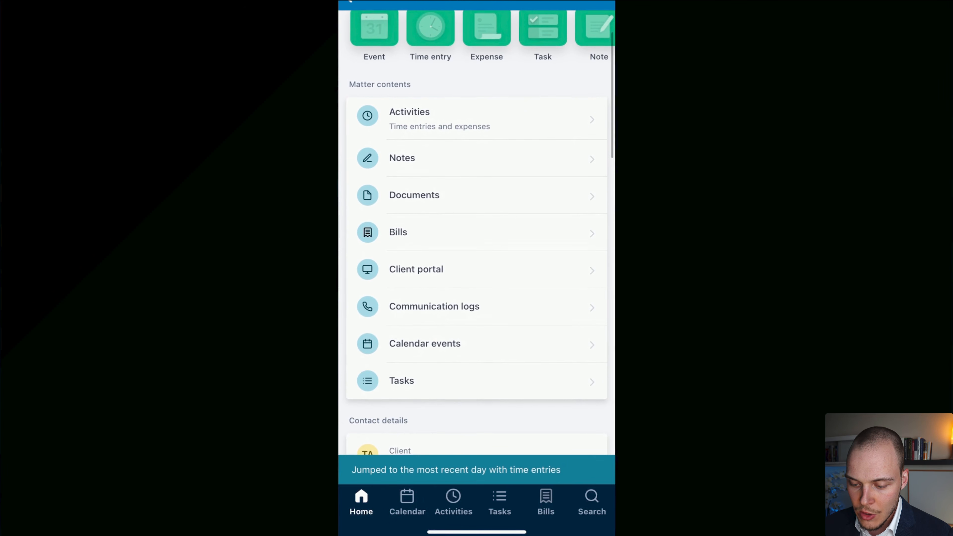
{"action": "scroll", "coordinate": [477, 248], "scroll_direction": "down", "scroll_amount": 5}
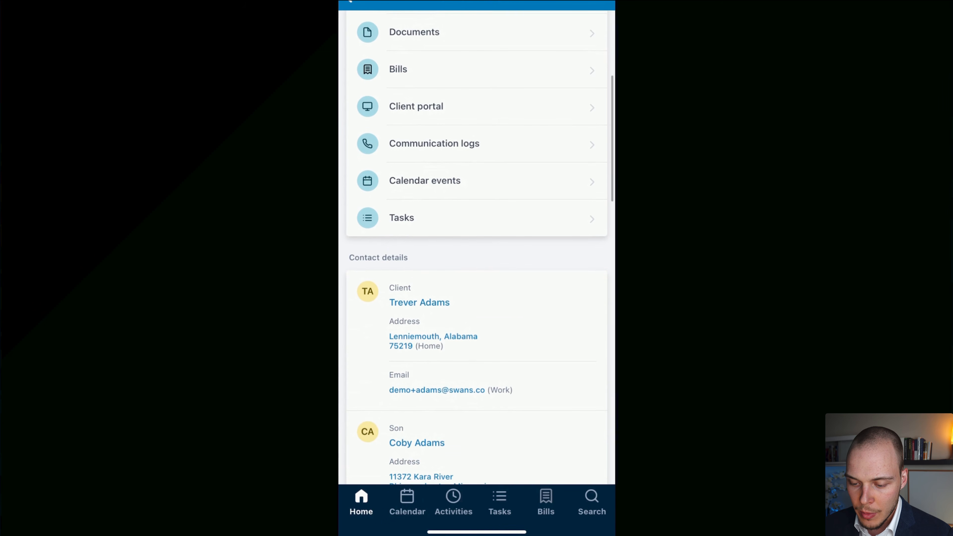
{"action": "scroll", "coordinate": [477, 248], "scroll_direction": "down", "scroll_amount": 6}
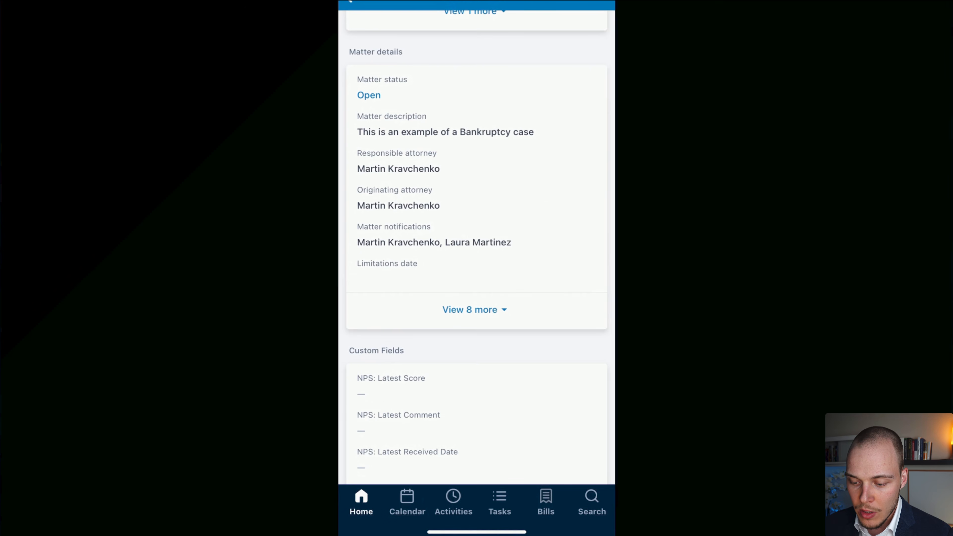
{"action": "left_click", "coordinate": [474, 310]}
{"action": "scroll", "coordinate": [477, 248], "scroll_direction": "down", "scroll_amount": 1}
{"action": "scroll", "coordinate": [477, 248], "scroll_direction": "down", "scroll_amount": 4}
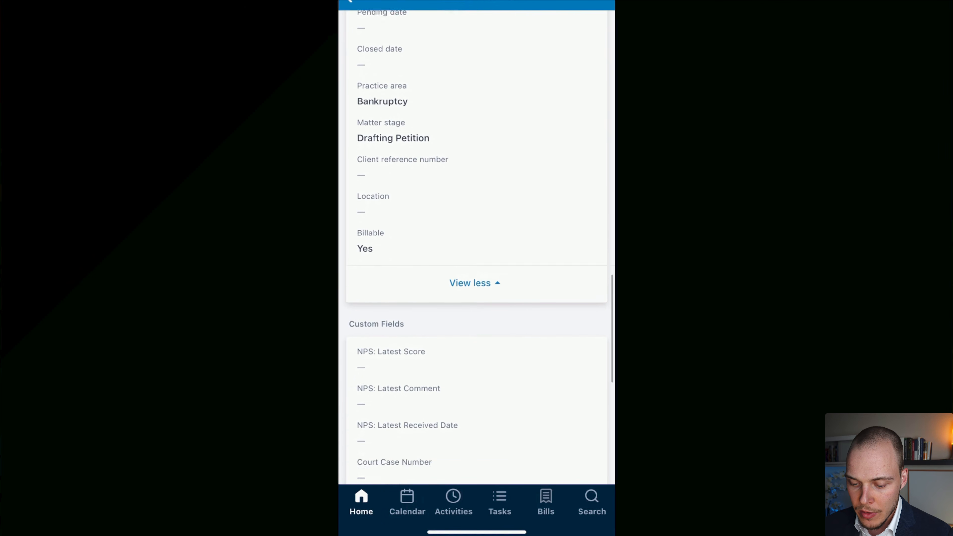
{"action": "scroll", "coordinate": [477, 248], "scroll_direction": "down", "scroll_amount": 5}
{"action": "scroll", "coordinate": [476, 248], "scroll_direction": "down", "scroll_amount": 2}
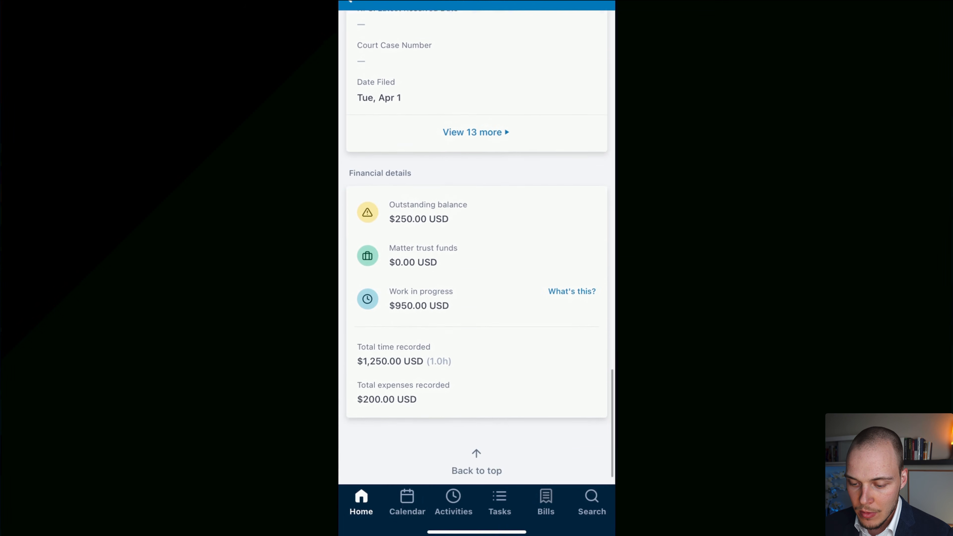
{"action": "scroll", "coordinate": [477, 248], "scroll_direction": "up", "scroll_amount": 12}
{"action": "scroll", "coordinate": [477, 248], "scroll_direction": "up", "scroll_amount": 6}
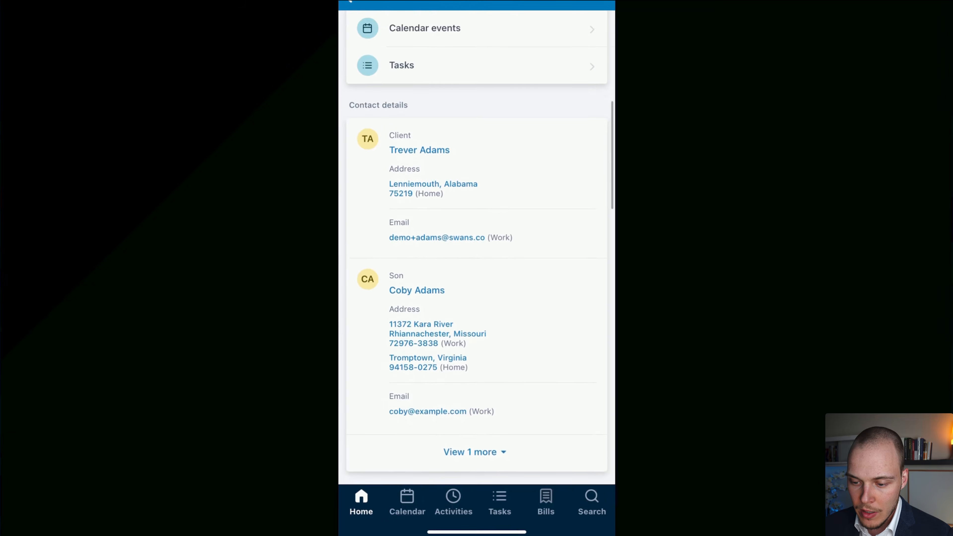
- Open the Bankruptcy matter for editing to review its status, permissions and billing preferences, and return to its custom fields without saving
{"action": "left_click", "coordinate": [593, 34]}
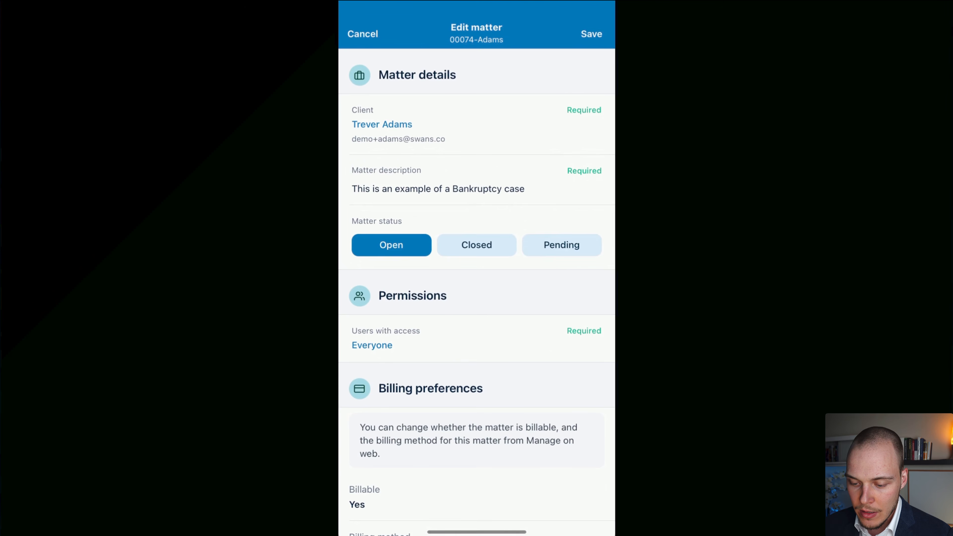
{"action": "scroll", "coordinate": [477, 301], "scroll_direction": "down", "scroll_amount": 1}
{"action": "scroll", "coordinate": [477, 263], "scroll_direction": "down", "scroll_amount": 5}
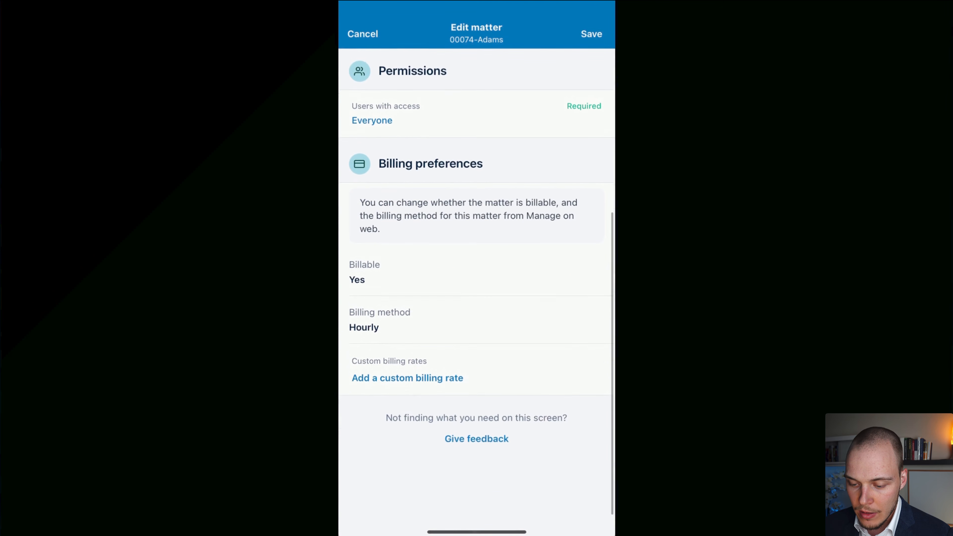
{"action": "scroll", "coordinate": [476, 262], "scroll_direction": "up", "scroll_amount": 7}
{"action": "scroll", "coordinate": [477, 300], "scroll_direction": "down", "scroll_amount": 5}
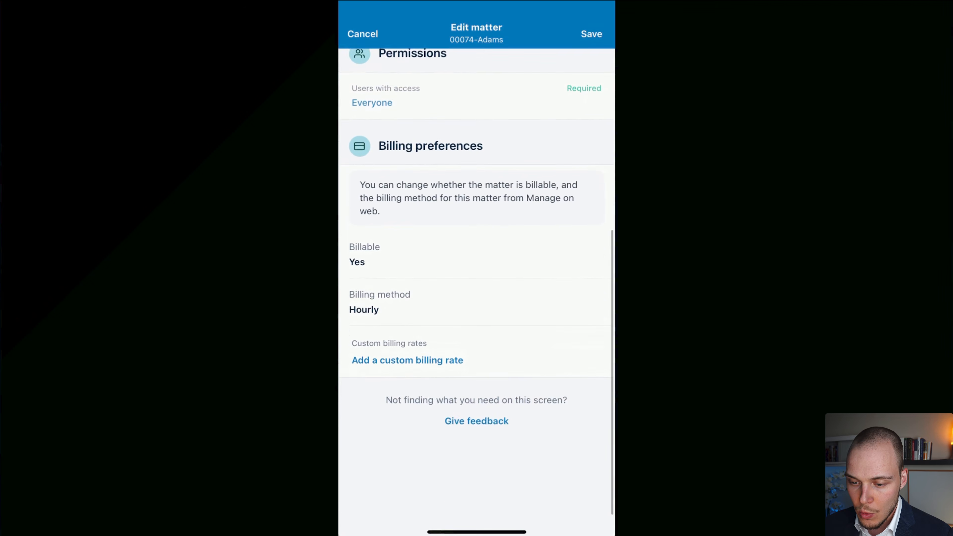
{"action": "scroll", "coordinate": [477, 300], "scroll_direction": "down", "scroll_amount": 3}
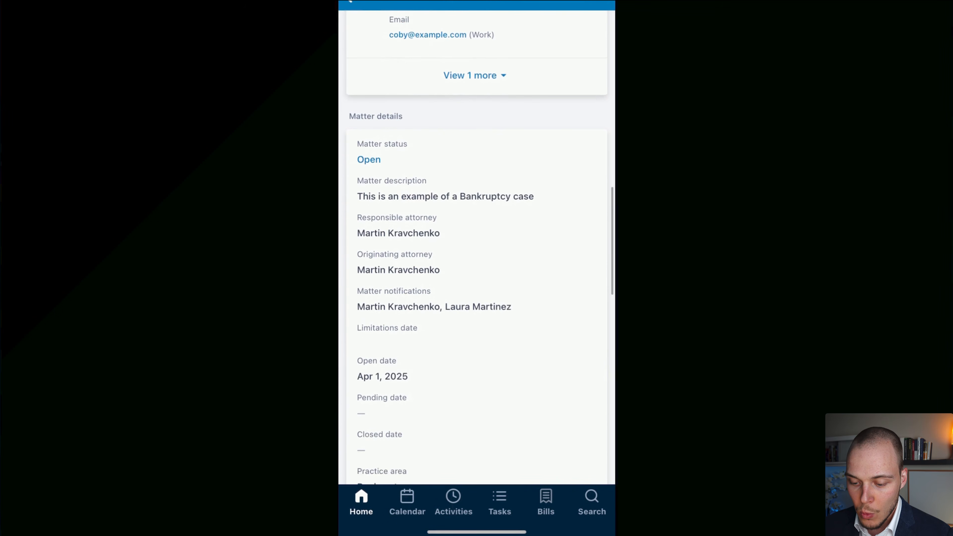
{"action": "scroll", "coordinate": [477, 263], "scroll_direction": "down", "scroll_amount": 10}
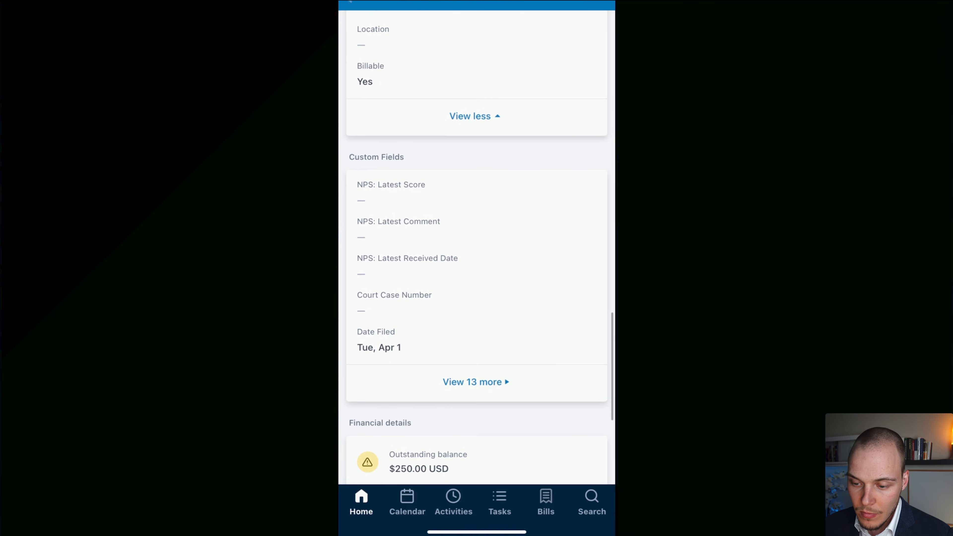
- View the app's contacts and matters lists and the upcoming events in the calendar
{"action": "left_click", "coordinate": [361, 502]}
{"action": "left_click", "coordinate": [547, 26]}
{"action": "left_click", "coordinate": [407, 26]}
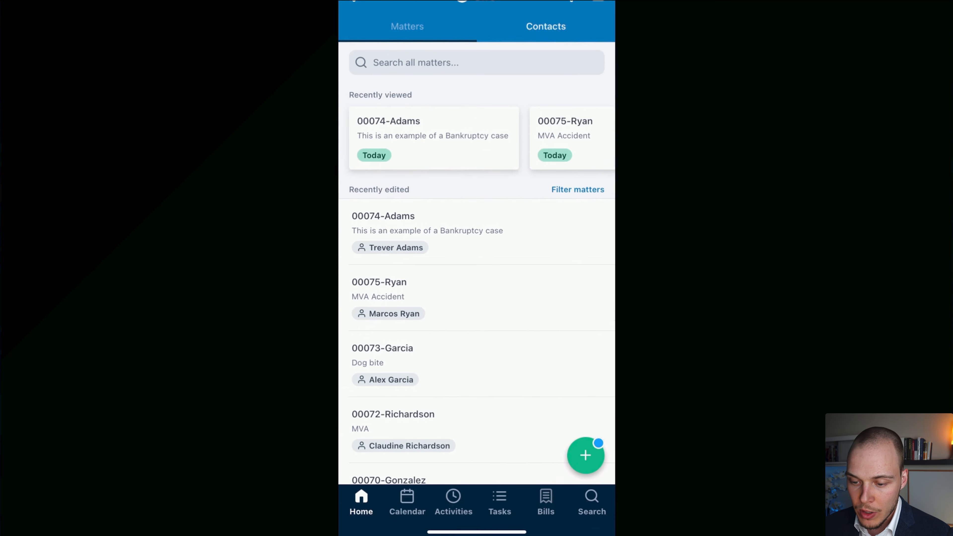
{"action": "left_click", "coordinate": [407, 502]}
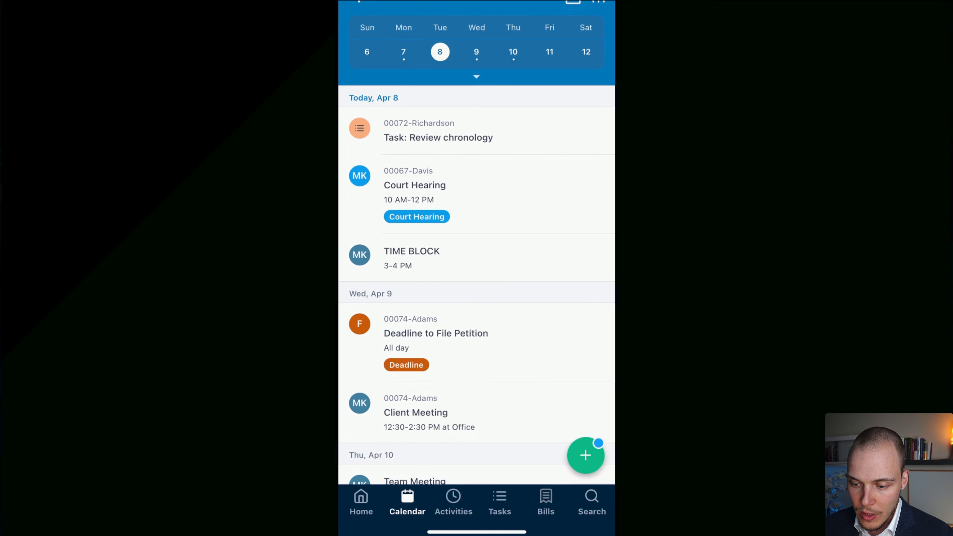
{"action": "left_click", "coordinate": [573, 2]}
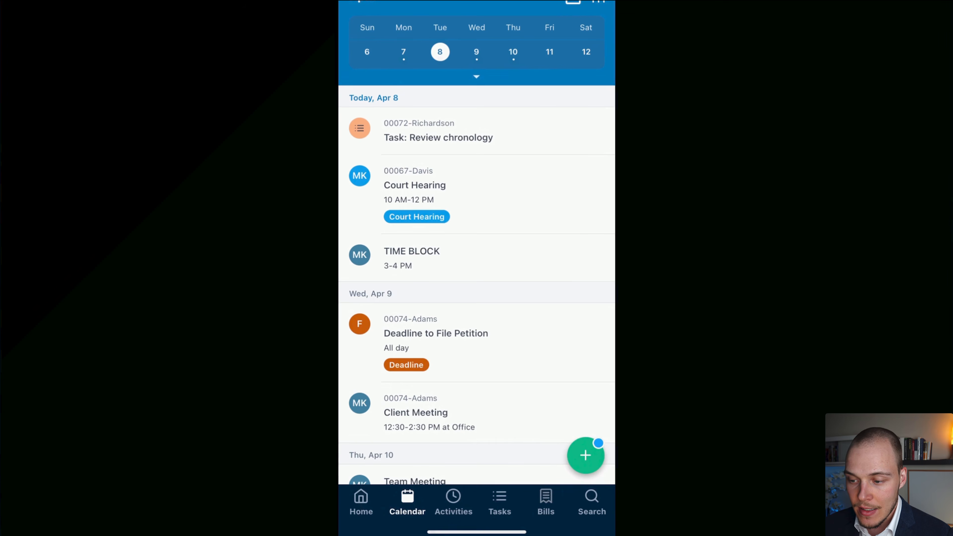
- Look through the firm's time entries and view the Timekeeper and Create new options
{"action": "left_click", "coordinate": [453, 502]}
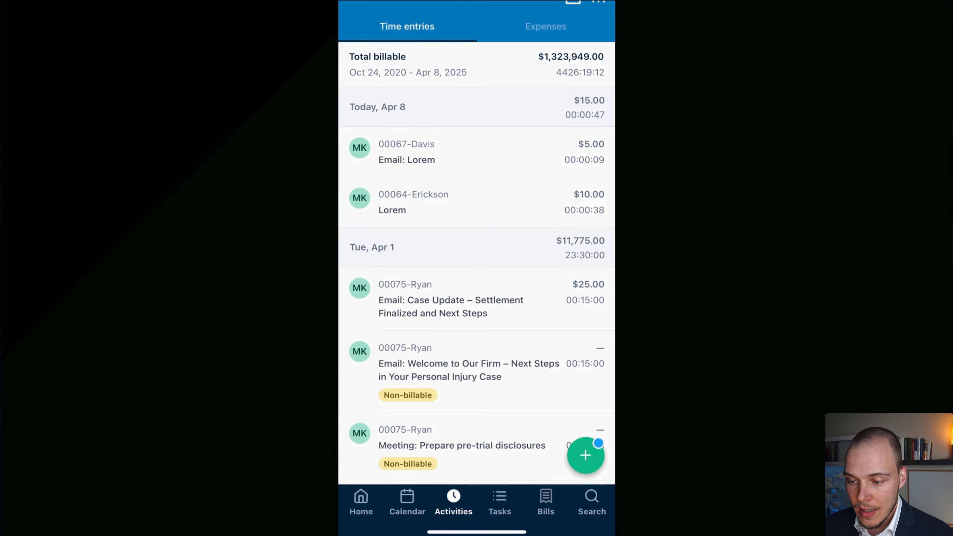
{"action": "scroll", "coordinate": [477, 263], "scroll_direction": "down", "scroll_amount": 2}
{"action": "left_click", "coordinate": [586, 455]}
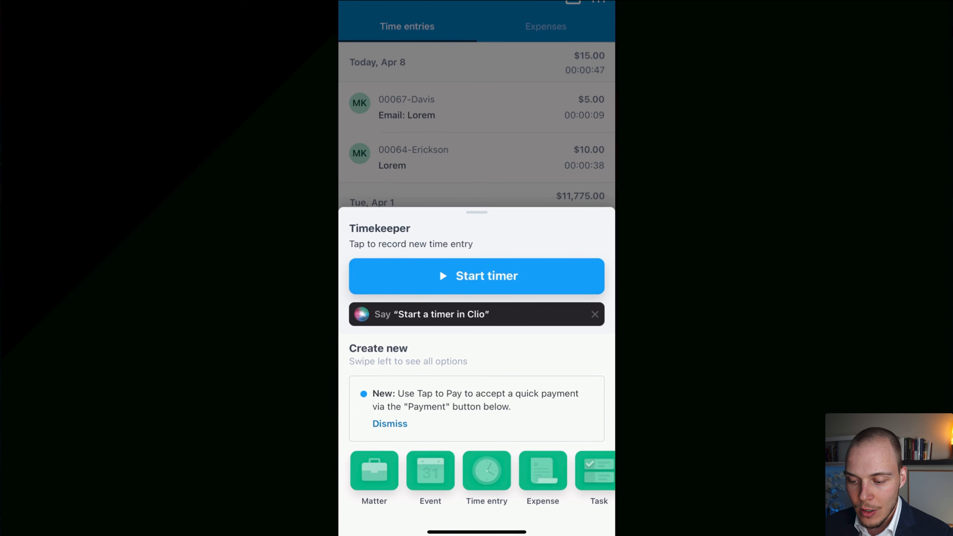
{"action": "left_click", "coordinate": [477, 124]}
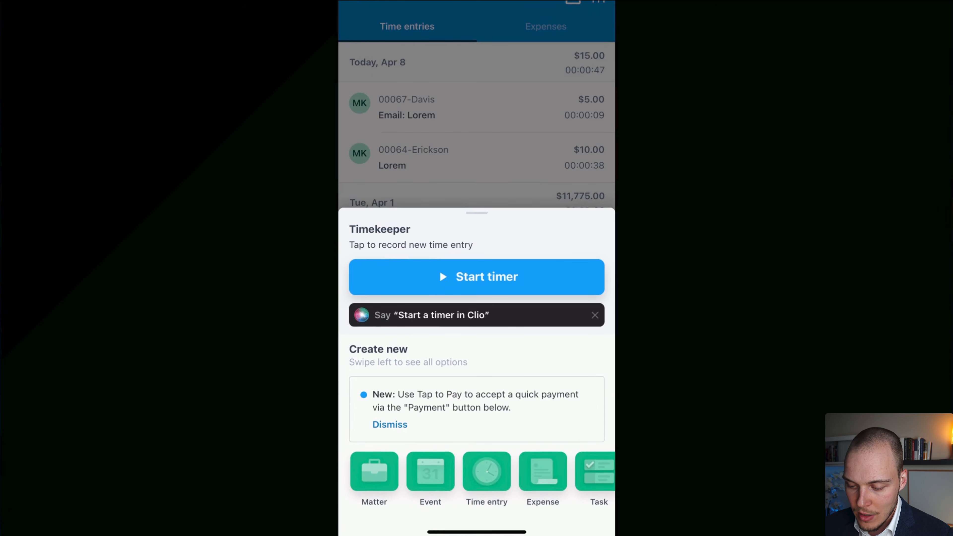
- View the upcoming tasks, the bills list and the search screen, and return to the home screen
{"action": "left_click", "coordinate": [500, 503]}
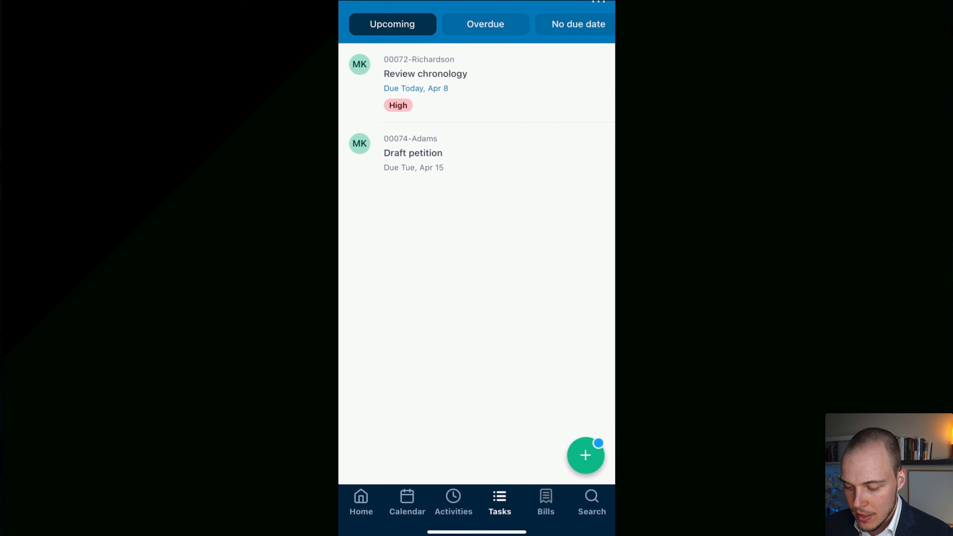
{"action": "left_click", "coordinate": [546, 503]}
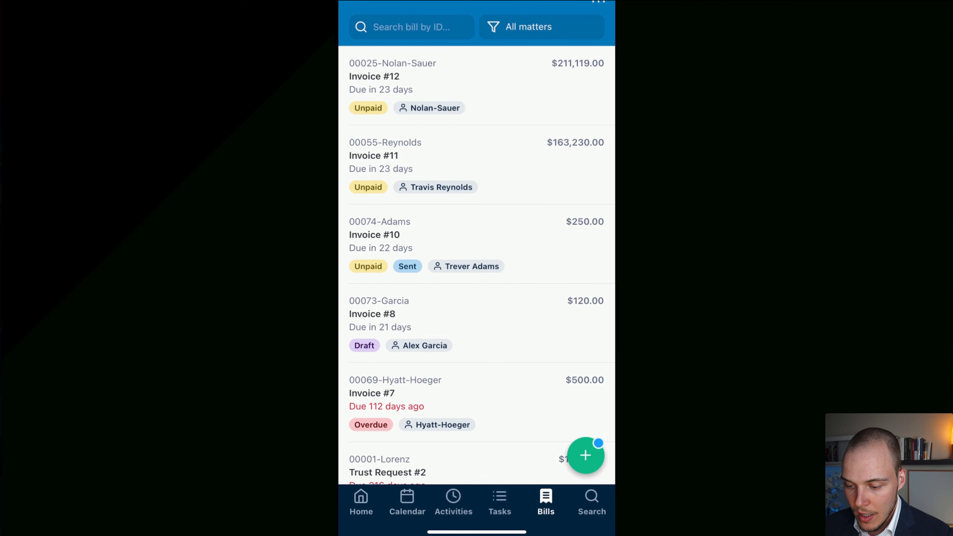
{"action": "left_click", "coordinate": [592, 503]}
{"action": "left_click", "coordinate": [361, 503]}
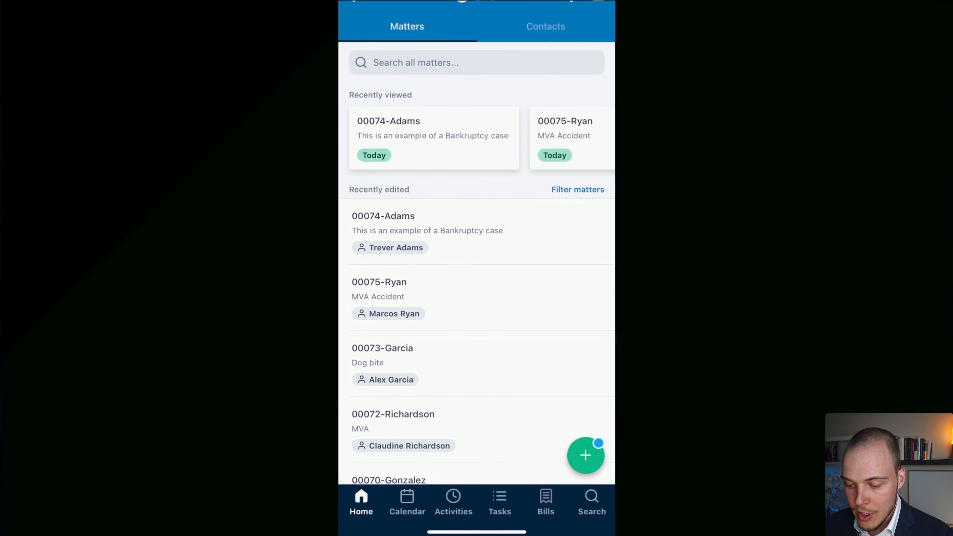
- Start a new payment to view the Tap to Pay on iPhone instructions, and postpone its setup
{"action": "left_click", "coordinate": [586, 455]}
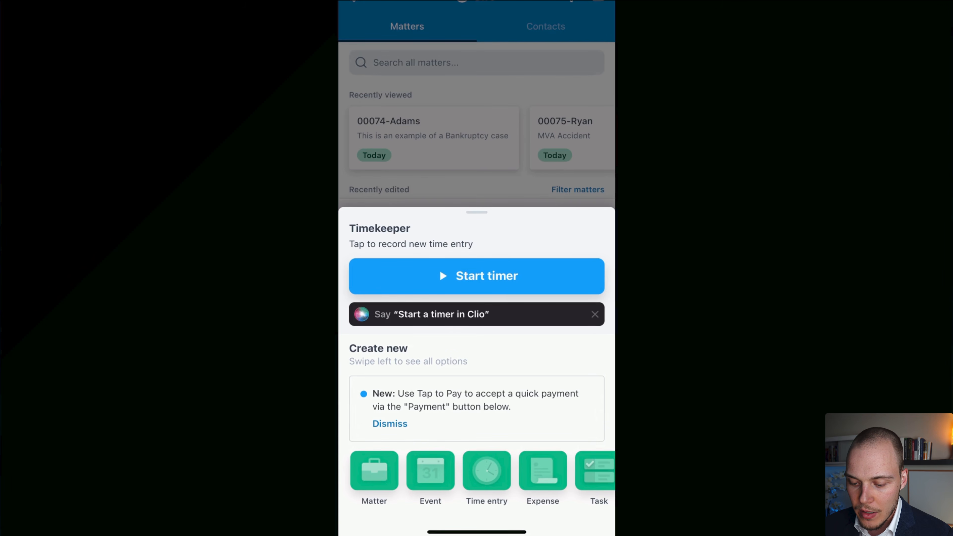
{"action": "scroll", "coordinate": [430, 470], "scroll_direction": "right", "scroll_amount": 5}
{"action": "left_click", "coordinate": [364, 470]}
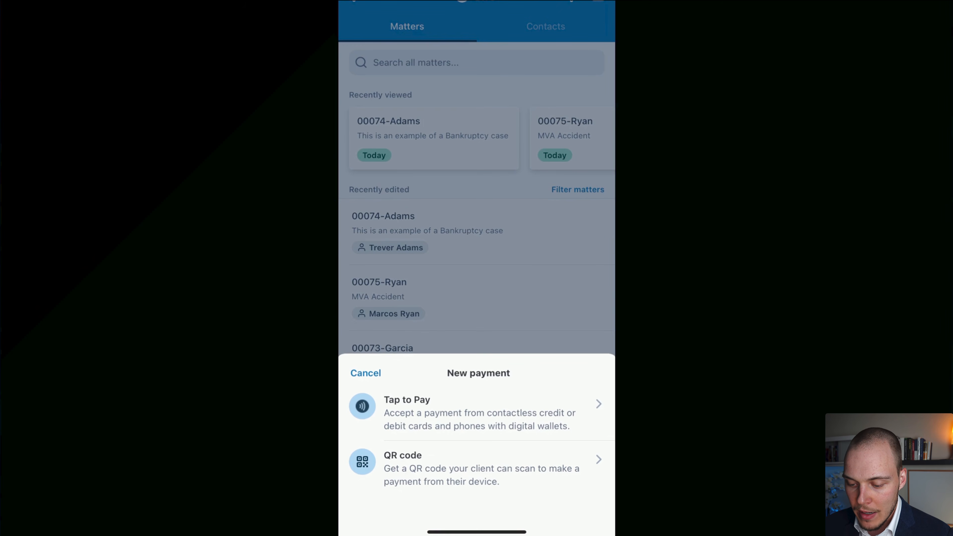
{"action": "left_click", "coordinate": [477, 413]}
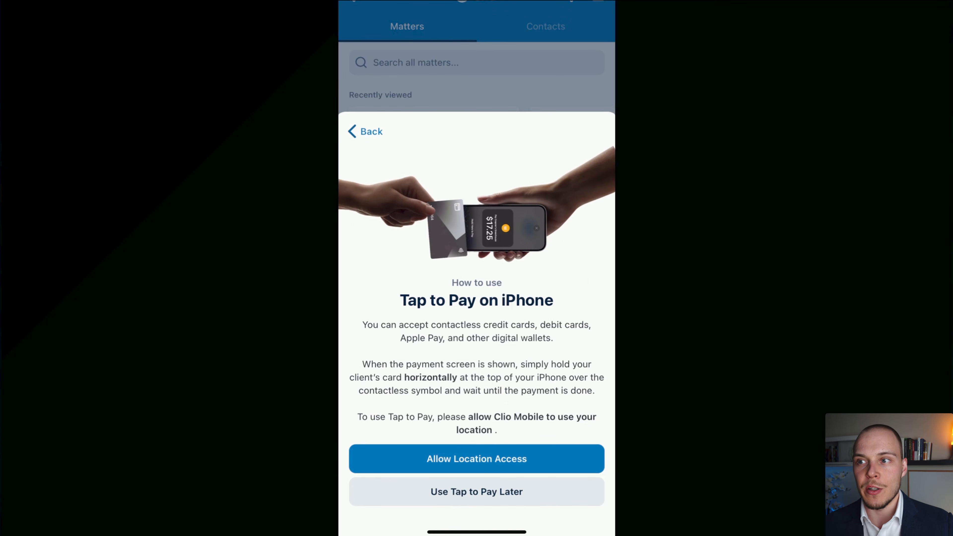
{"action": "left_click", "coordinate": [476, 492]}
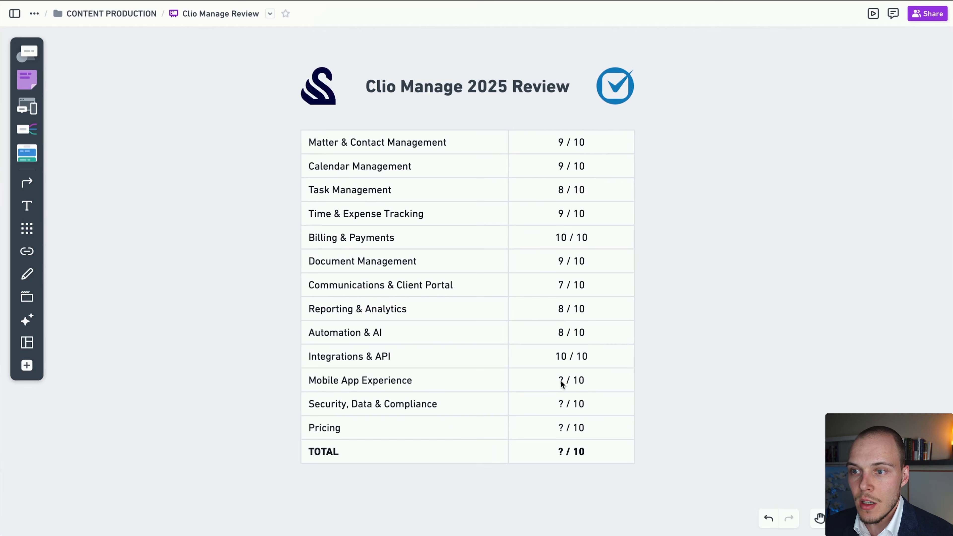
- Set the Mobile App Experience score to 10 / 10 in the Clio Manage 2025 Review table
{"action": "double_click", "coordinate": [562, 382]}
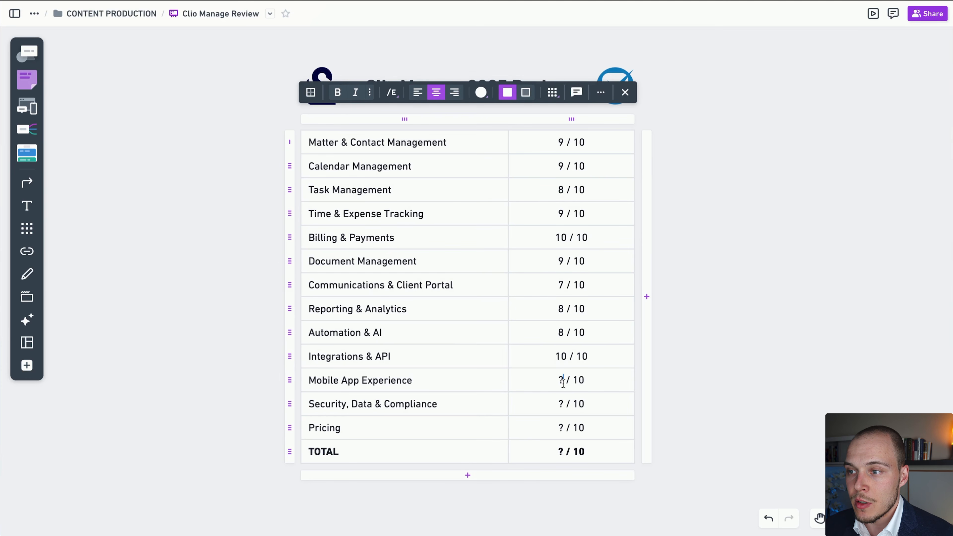
{"action": "key", "text": "BackSpace"}
{"action": "type", "text": "10"}
{"action": "left_click", "coordinate": [793, 297]}
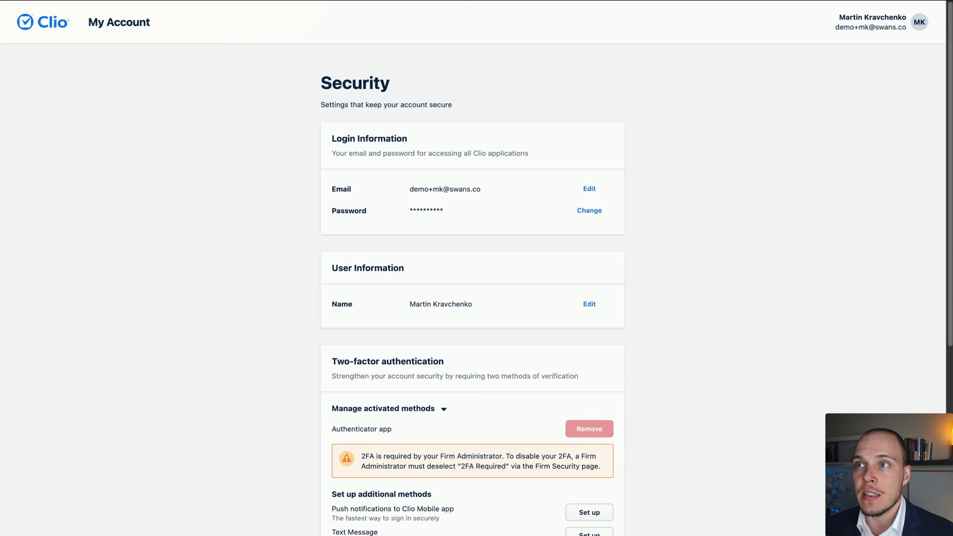
- Review the login information and two-factor authentication methods on the Clio account's Security page
{"action": "scroll", "coordinate": [527, 217], "scroll_direction": "down", "scroll_amount": 5}
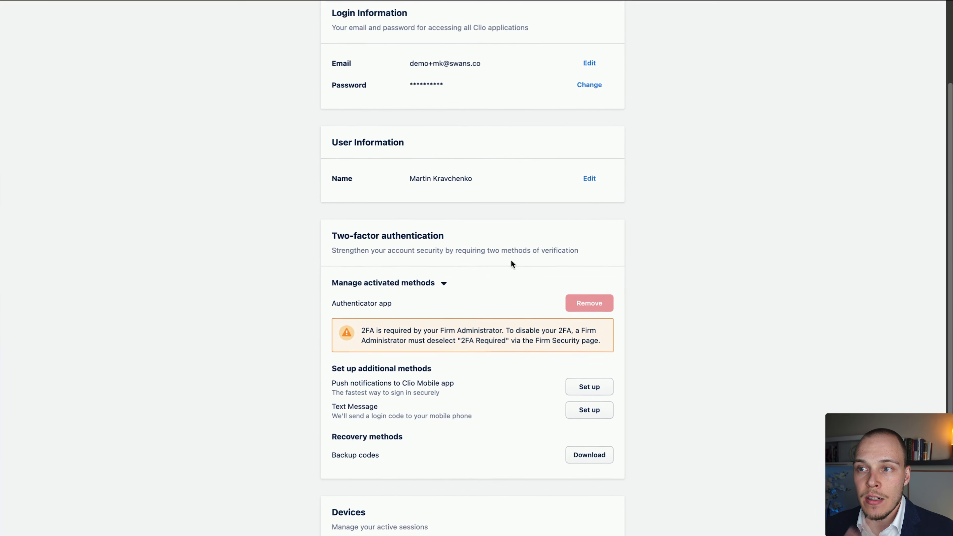
{"action": "scroll", "coordinate": [361, 193], "scroll_direction": "down", "scroll_amount": 2}
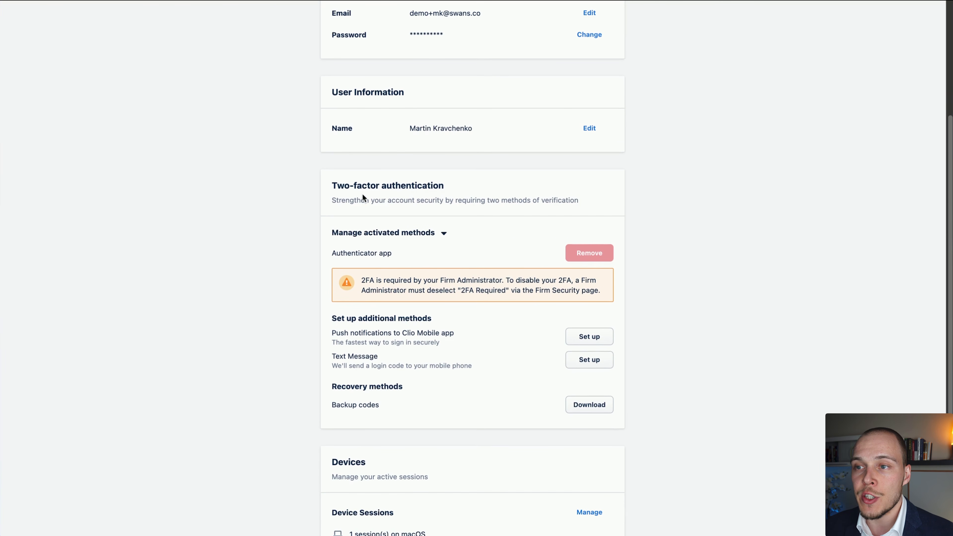
{"action": "scroll", "coordinate": [361, 194], "scroll_direction": "down", "scroll_amount": 1}
{"action": "mouse_move", "coordinate": [431, 183]}
{"action": "left_mouse_down"}
{"action": "mouse_move", "coordinate": [435, 220]}
{"action": "mouse_move", "coordinate": [400, 231]}
{"action": "mouse_move", "coordinate": [503, 370]}
{"action": "mouse_move", "coordinate": [456, 330]}
{"action": "mouse_move", "coordinate": [454, 305]}
{"action": "mouse_move", "coordinate": [476, 309]}
{"action": "mouse_move", "coordinate": [456, 299]}
{"action": "mouse_move", "coordinate": [431, 318]}
{"action": "mouse_move", "coordinate": [365, 328]}
{"action": "mouse_move", "coordinate": [428, 331]}
{"action": "mouse_move", "coordinate": [373, 378]}
{"action": "mouse_move", "coordinate": [427, 353]}
{"action": "left_mouse_up"}
{"action": "scroll", "coordinate": [492, 234], "scroll_direction": "up", "scroll_amount": 5}
{"action": "left_click_drag", "start_coordinate": [493, 232], "coordinate": [365, 513]}
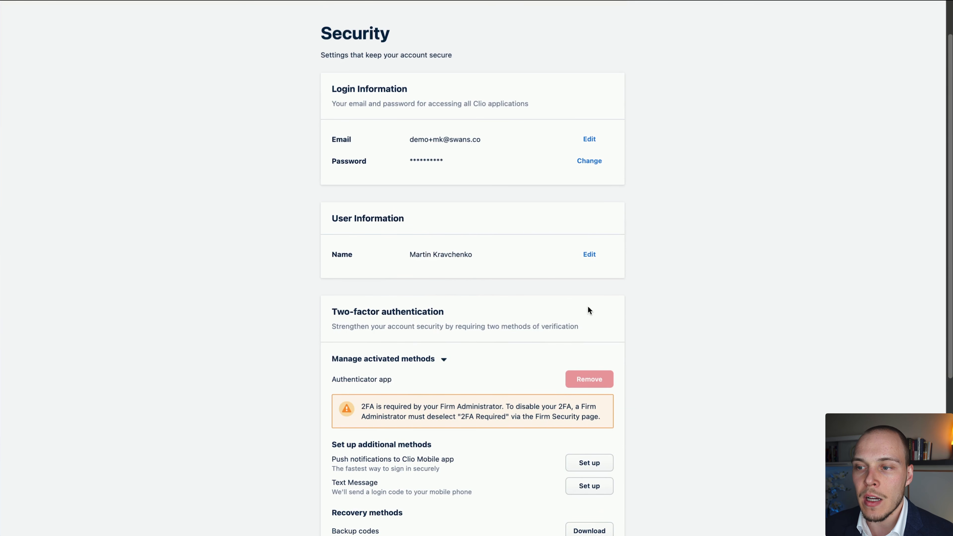
- Examine each firm member's 2FA status and requirement on Clio Manage's Firm Security page
{"action": "scroll", "coordinate": [578, 300], "scroll_direction": "up", "scroll_amount": 2}
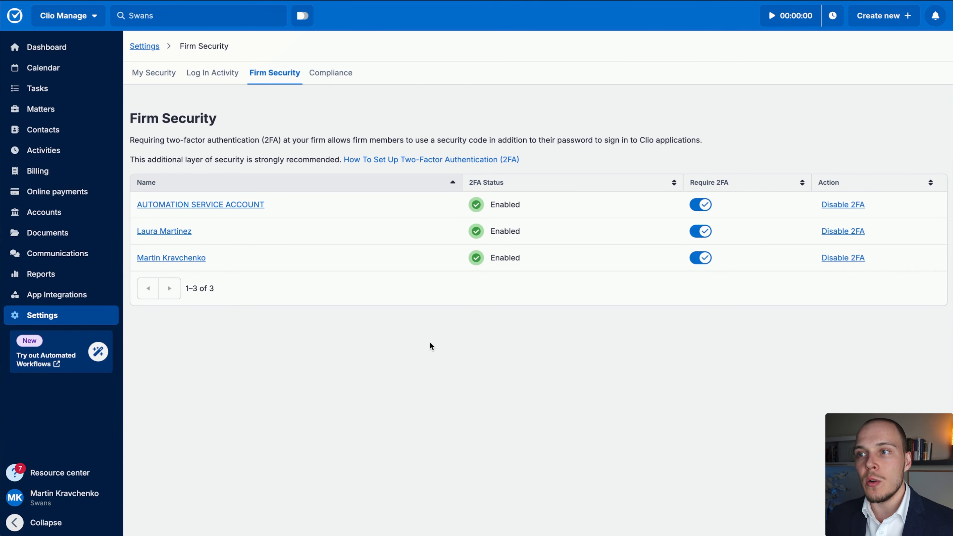
{"action": "mouse_move", "coordinate": [474, 397]}
{"action": "left_mouse_down"}
{"action": "mouse_move", "coordinate": [499, 221]}
{"action": "mouse_move", "coordinate": [703, 185]}
{"action": "mouse_move", "coordinate": [692, 259]}
{"action": "mouse_move", "coordinate": [340, 235]}
{"action": "mouse_move", "coordinate": [194, 259]}
{"action": "mouse_move", "coordinate": [228, 305]}
{"action": "mouse_move", "coordinate": [145, 232]}
{"action": "mouse_move", "coordinate": [531, 283]}
{"action": "mouse_move", "coordinate": [658, 289]}
{"action": "mouse_move", "coordinate": [708, 173]}
{"action": "mouse_move", "coordinate": [677, 184]}
{"action": "mouse_move", "coordinate": [708, 252]}
{"action": "mouse_move", "coordinate": [669, 206]}
{"action": "mouse_move", "coordinate": [669, 273]}
{"action": "left_mouse_up"}
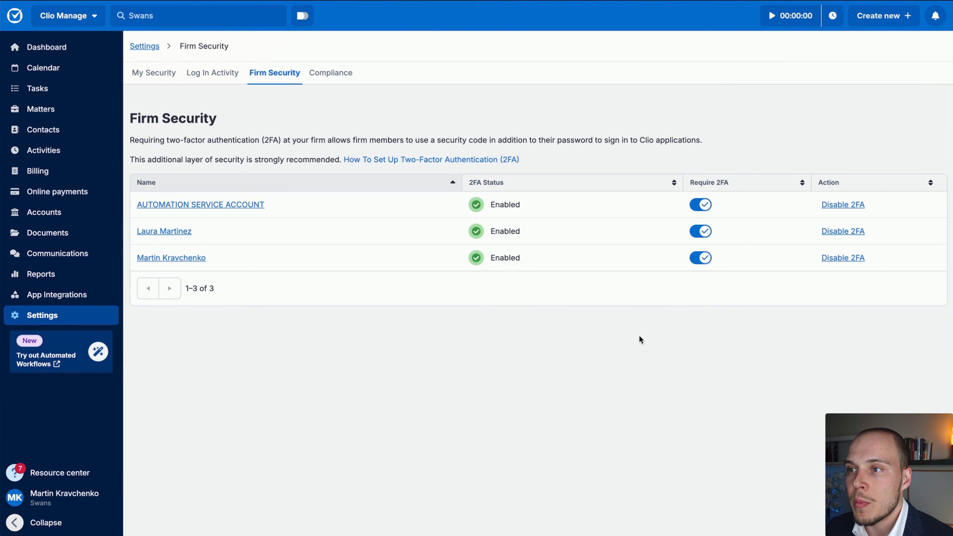
{"action": "key", "text": "ctrl+a"}
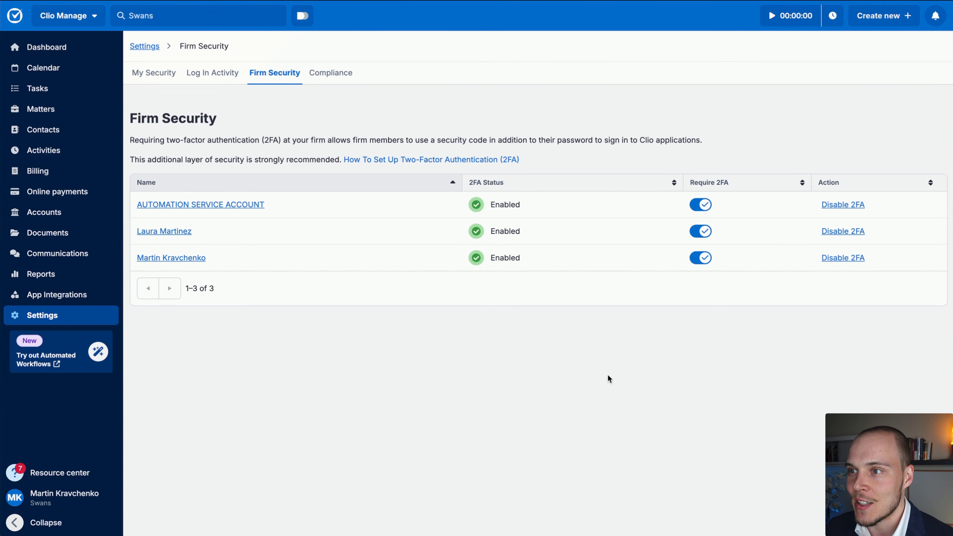
- Review the Amazon S3 backup configuration and status in Clio Manage's Data Escrow settings, and return to the main settings
{"action": "mouse_move", "coordinate": [617, 421]}
{"action": "left_mouse_down"}
{"action": "mouse_move", "coordinate": [675, 214]}
{"action": "mouse_move", "coordinate": [261, 179]}
{"action": "mouse_move", "coordinate": [250, 259]}
{"action": "mouse_move", "coordinate": [698, 190]}
{"action": "mouse_move", "coordinate": [690, 249]}
{"action": "mouse_move", "coordinate": [345, 244]}
{"action": "mouse_move", "coordinate": [650, 262]}
{"action": "left_mouse_up"}
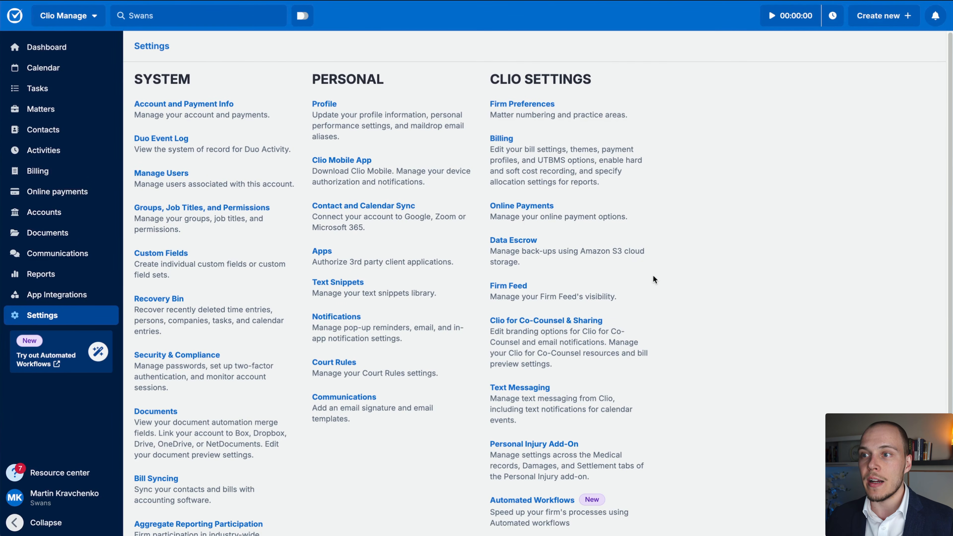
{"action": "left_click", "coordinate": [525, 241]}
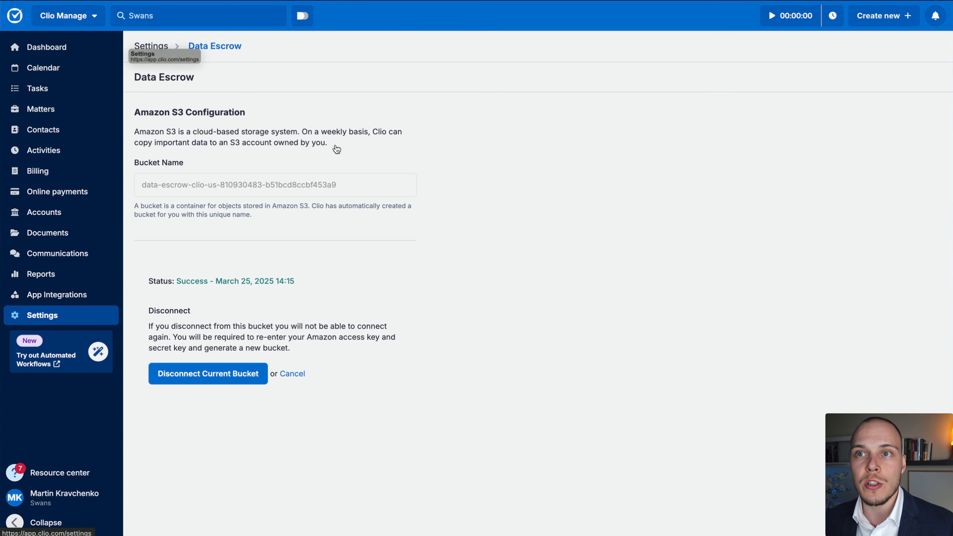
{"action": "left_click", "coordinate": [157, 49]}
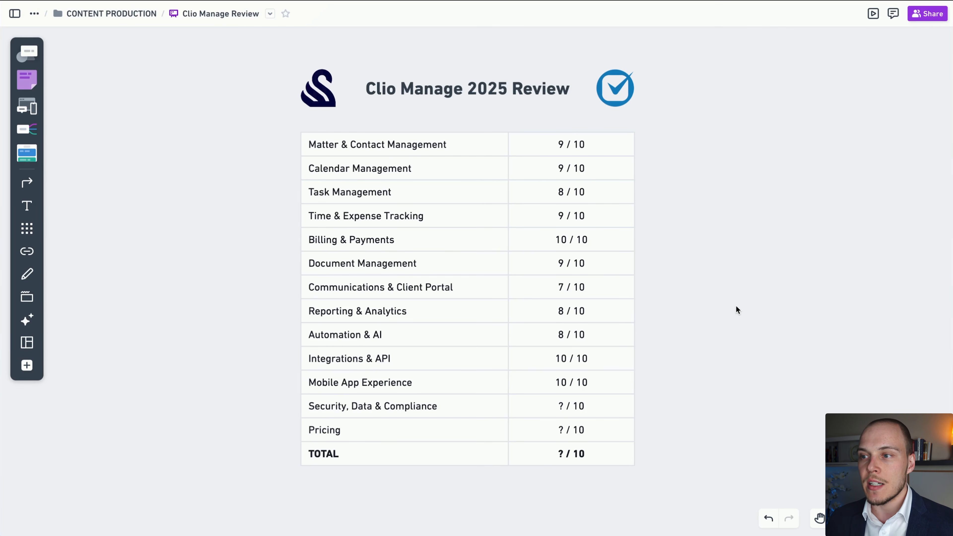
- Set the Security, Data & Compliance score to 9 / 10 in the Clio Manage 2025 Review table
{"action": "left_click", "coordinate": [564, 407]}
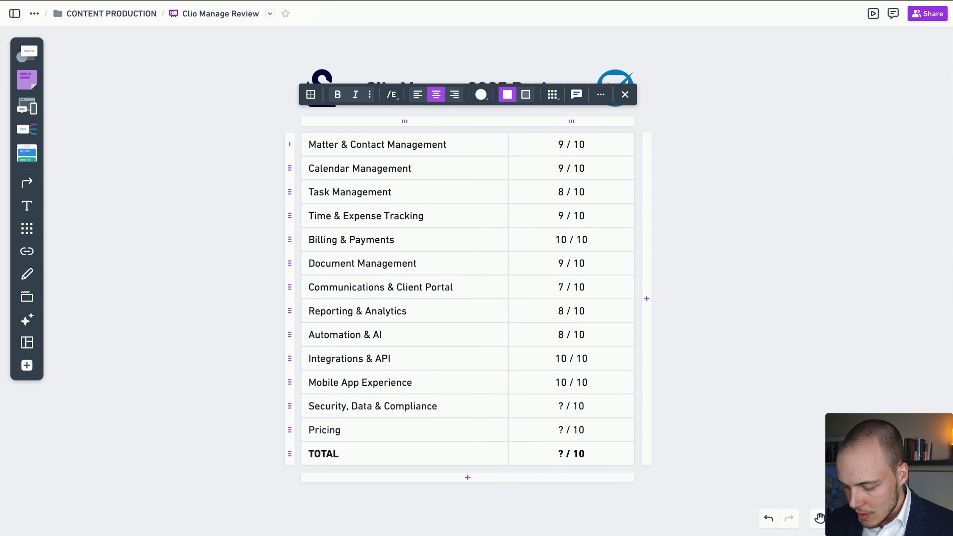
{"action": "type", "text": "9"}
{"action": "left_click", "coordinate": [734, 356]}
- Examine the monthly prices and features of the EasyStart, Essentials, Advanced and Complete plans on Clio's website pricing page
{"action": "mouse_move", "coordinate": [756, 144]}
{"action": "left_mouse_down"}
{"action": "mouse_move", "coordinate": [458, 423]}
{"action": "mouse_move", "coordinate": [420, 422]}
{"action": "left_mouse_up"}
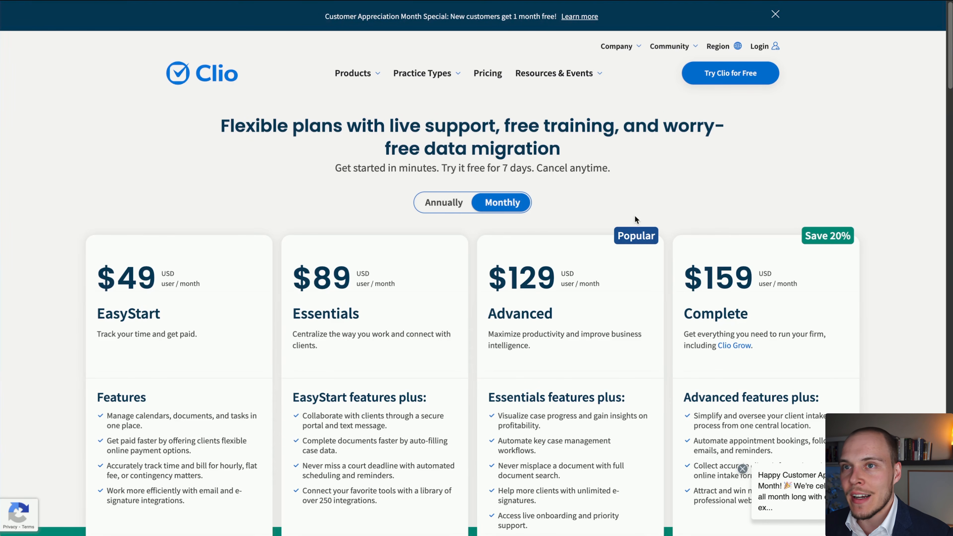
{"action": "scroll", "coordinate": [566, 209], "scroll_direction": "down", "scroll_amount": 3}
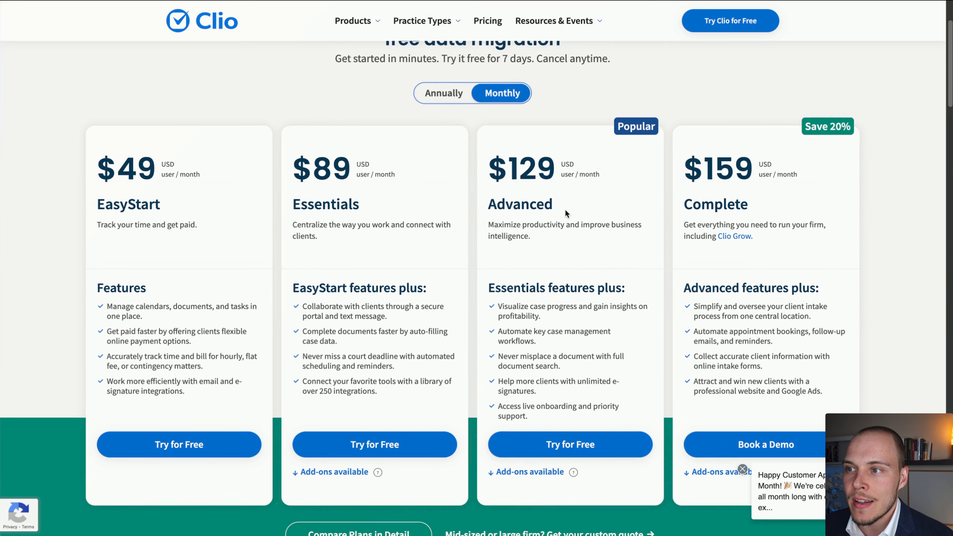
{"action": "mouse_move", "coordinate": [49, 434]}
{"action": "left_mouse_down"}
{"action": "mouse_move", "coordinate": [102, 222]}
{"action": "mouse_move", "coordinate": [639, 271]}
{"action": "mouse_move", "coordinate": [440, 303]}
{"action": "mouse_move", "coordinate": [223, 279]}
{"action": "mouse_move", "coordinate": [149, 214]}
{"action": "mouse_move", "coordinate": [235, 233]}
{"action": "mouse_move", "coordinate": [744, 213]}
{"action": "left_mouse_up"}
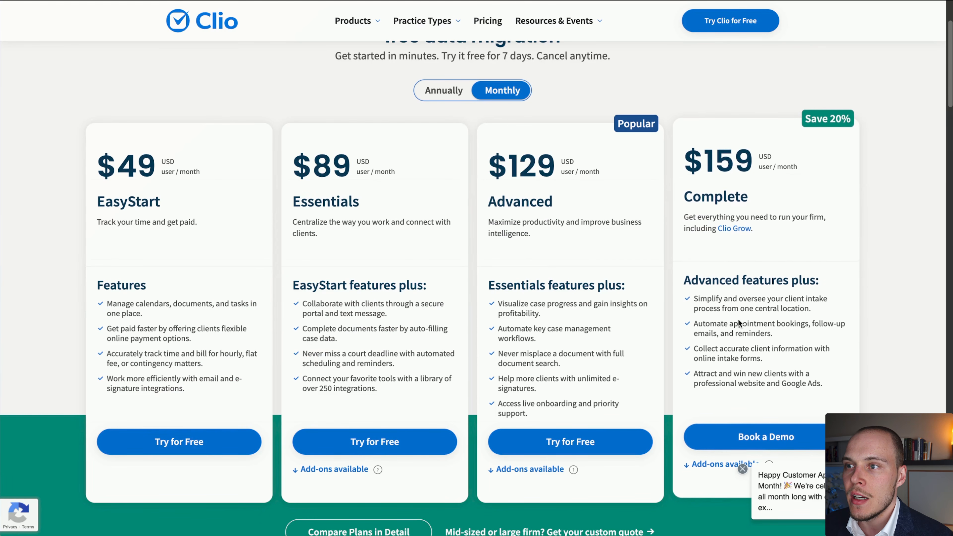
{"action": "mouse_move", "coordinate": [880, 352]}
{"action": "left_mouse_down"}
{"action": "mouse_move", "coordinate": [617, 179]}
{"action": "mouse_move", "coordinate": [518, 304]}
{"action": "mouse_move", "coordinate": [556, 357]}
{"action": "left_mouse_up"}
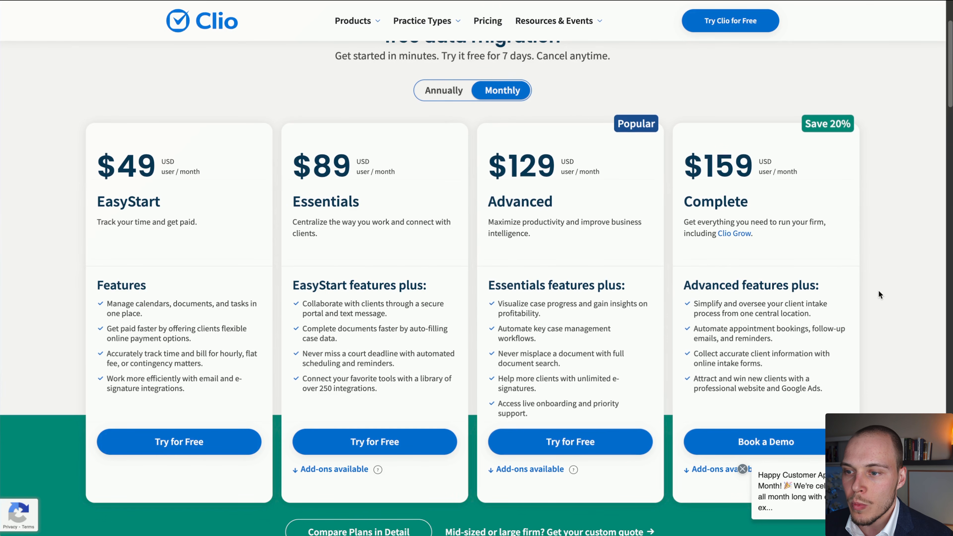
{"action": "scroll", "coordinate": [879, 294], "scroll_direction": "down", "scroll_amount": 1}
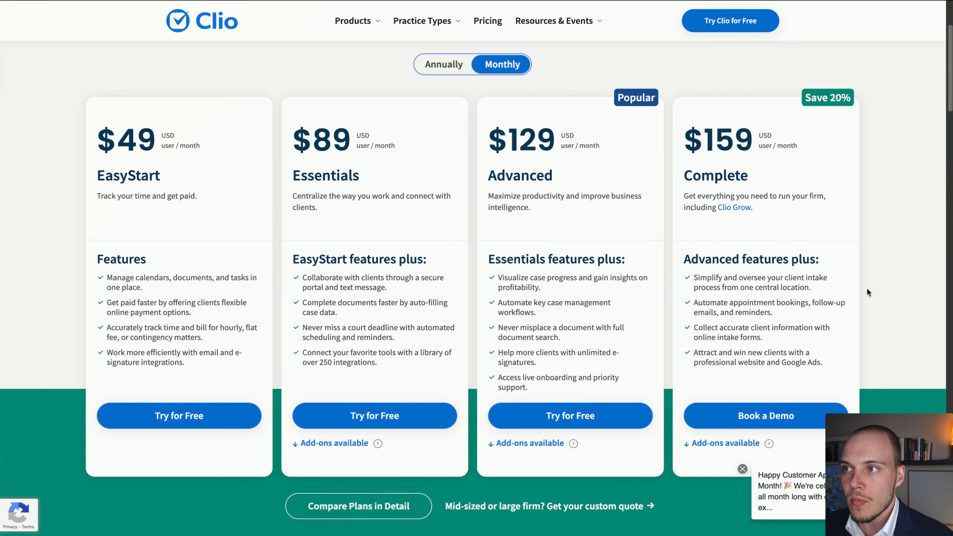
{"action": "scroll", "coordinate": [881, 272], "scroll_direction": "down", "scroll_amount": 1}
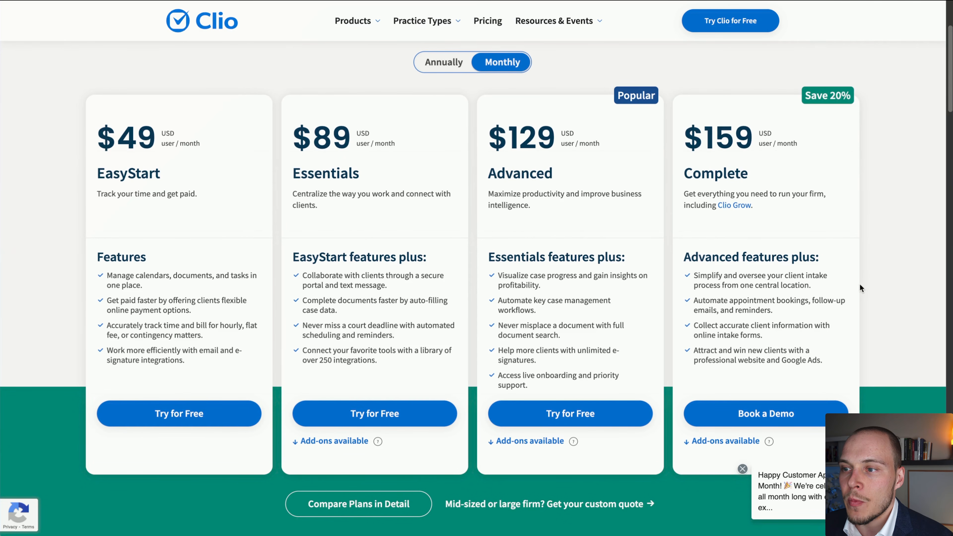
{"action": "mouse_move", "coordinate": [860, 285]}
{"action": "left_mouse_down"}
{"action": "mouse_move", "coordinate": [735, 227]}
{"action": "mouse_move", "coordinate": [586, 347]}
{"action": "mouse_move", "coordinate": [596, 382]}
{"action": "left_mouse_up"}
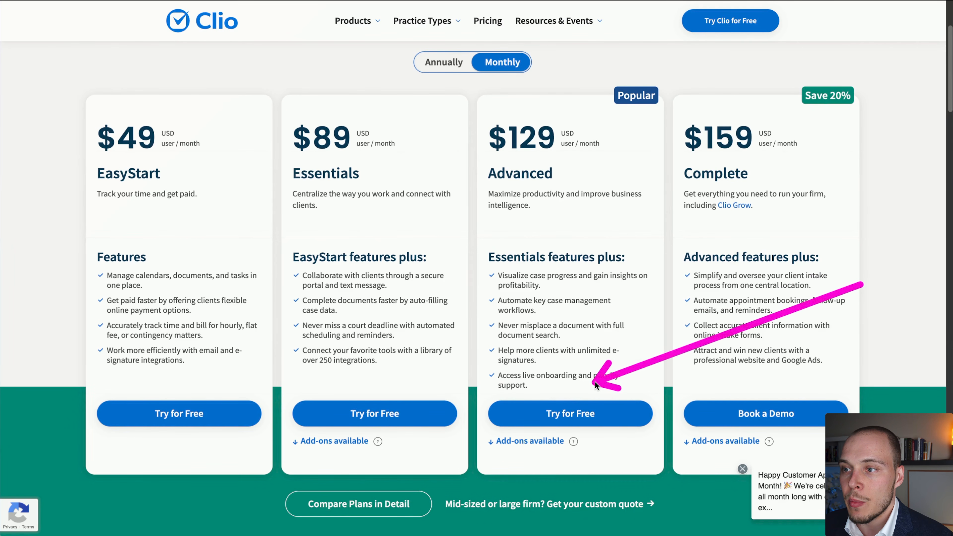
- Open the detailed plan comparison, expand it to all features, and examine what each plan includes
{"action": "scroll", "coordinate": [623, 376], "scroll_direction": "down", "scroll_amount": 5}
{"action": "scroll", "coordinate": [481, 306], "scroll_direction": "down", "scroll_amount": 1}
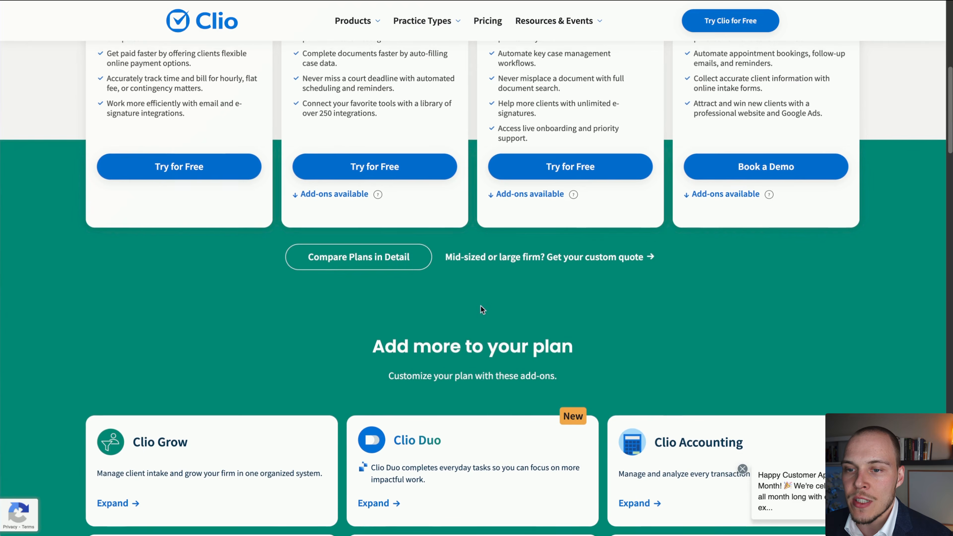
{"action": "left_click", "coordinate": [413, 230]}
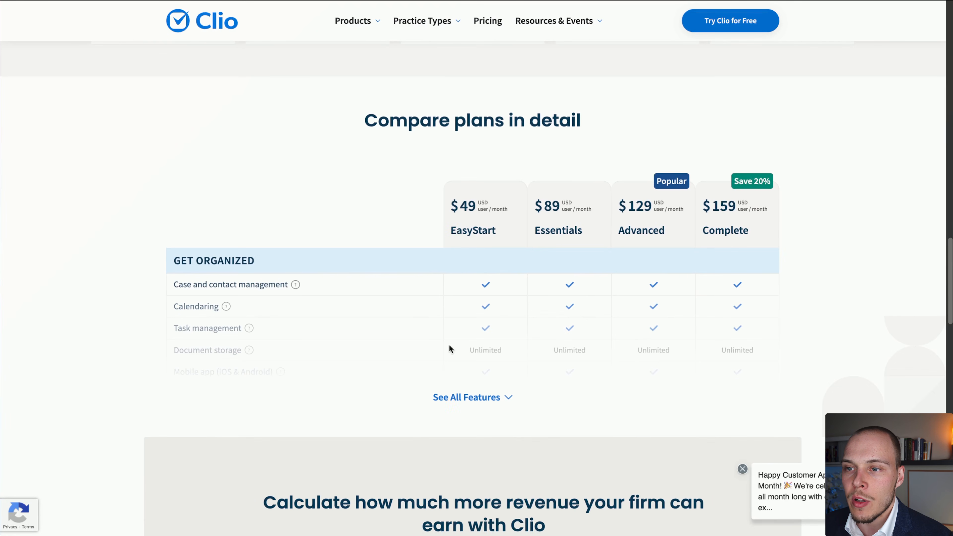
{"action": "left_click", "coordinate": [461, 399]}
{"action": "scroll", "coordinate": [467, 353], "scroll_direction": "down", "scroll_amount": 4}
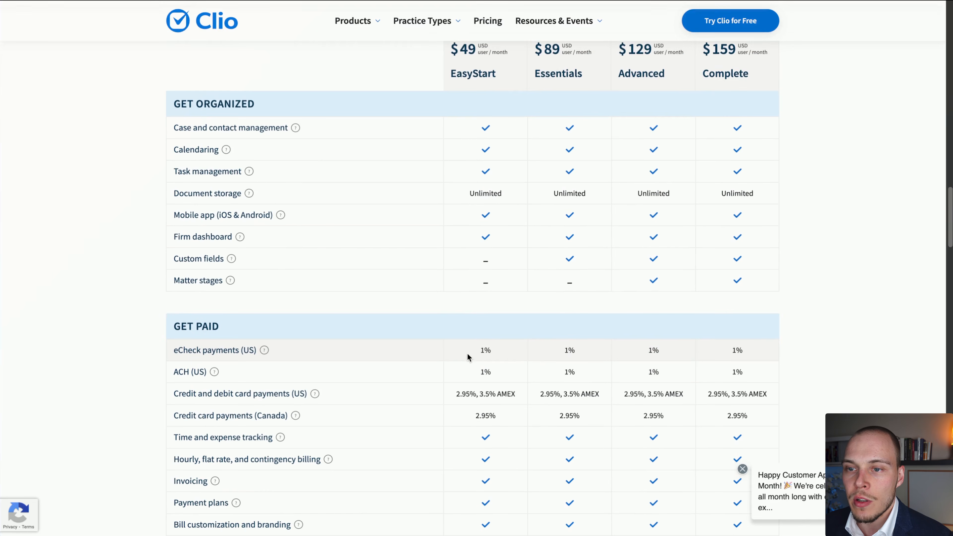
{"action": "mouse_move", "coordinate": [411, 455]}
{"action": "left_mouse_down"}
{"action": "mouse_move", "coordinate": [242, 280]}
{"action": "mouse_move", "coordinate": [227, 162]}
{"action": "mouse_move", "coordinate": [132, 240]}
{"action": "mouse_move", "coordinate": [162, 269]}
{"action": "mouse_move", "coordinate": [571, 124]}
{"action": "mouse_move", "coordinate": [558, 243]}
{"action": "mouse_move", "coordinate": [223, 310]}
{"action": "mouse_move", "coordinate": [436, 309]}
{"action": "mouse_move", "coordinate": [617, 64]}
{"action": "mouse_move", "coordinate": [652, 302]}
{"action": "left_mouse_up"}
{"action": "scroll", "coordinate": [630, 337], "scroll_direction": "down", "scroll_amount": 4}
- Review the add-ons offered for the plans and the Get Paid section of the plan comparison table
{"action": "scroll", "coordinate": [630, 334], "scroll_direction": "up", "scroll_amount": 14}
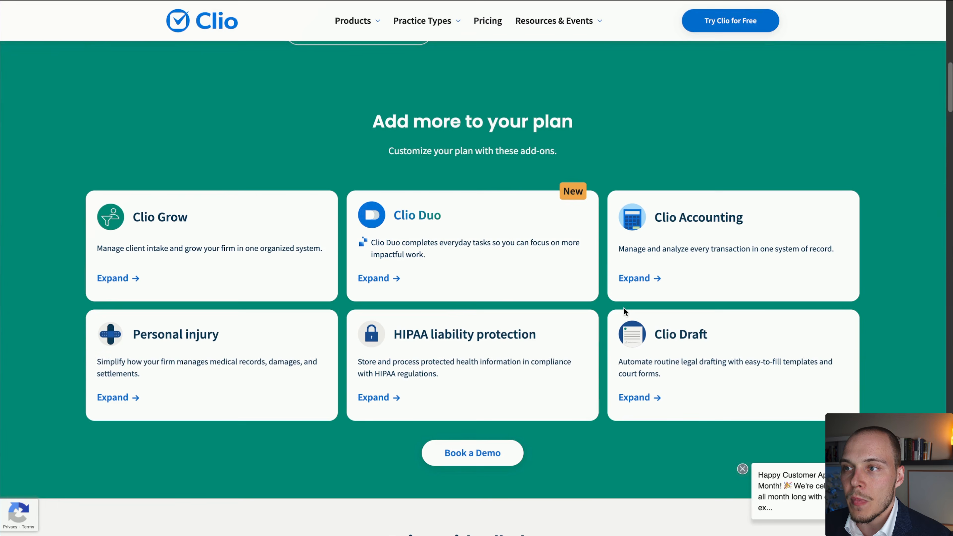
{"action": "scroll", "coordinate": [625, 309], "scroll_direction": "down", "scroll_amount": 12}
{"action": "scroll", "coordinate": [626, 310], "scroll_direction": "down", "scroll_amount": 3}
{"action": "mouse_move", "coordinate": [649, 352]}
{"action": "left_mouse_down"}
{"action": "mouse_move", "coordinate": [426, 334]}
{"action": "mouse_move", "coordinate": [404, 278]}
{"action": "mouse_move", "coordinate": [536, 256]}
{"action": "mouse_move", "coordinate": [677, 185]}
{"action": "mouse_move", "coordinate": [240, 263]}
{"action": "mouse_move", "coordinate": [722, 264]}
{"action": "left_mouse_up"}
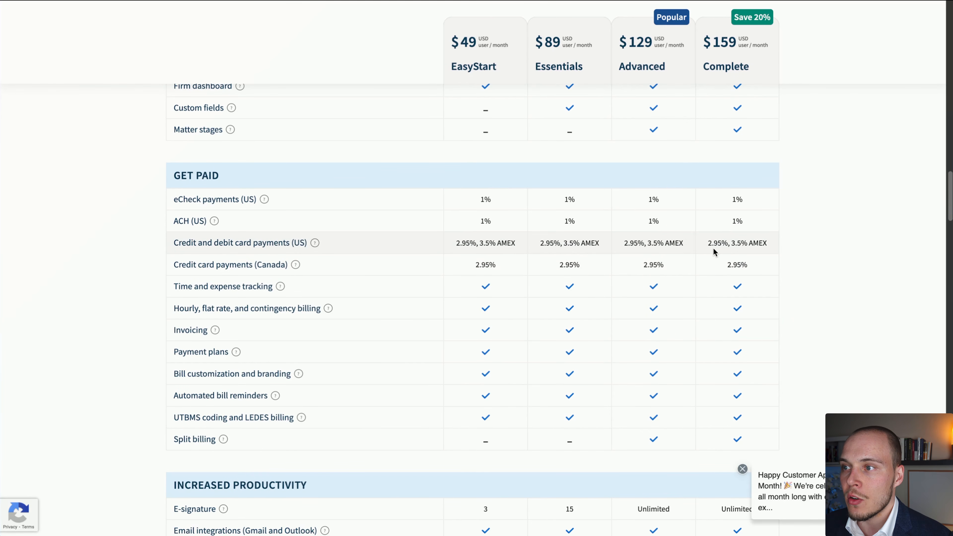
{"action": "scroll", "coordinate": [800, 245], "scroll_direction": "up", "scroll_amount": 20}
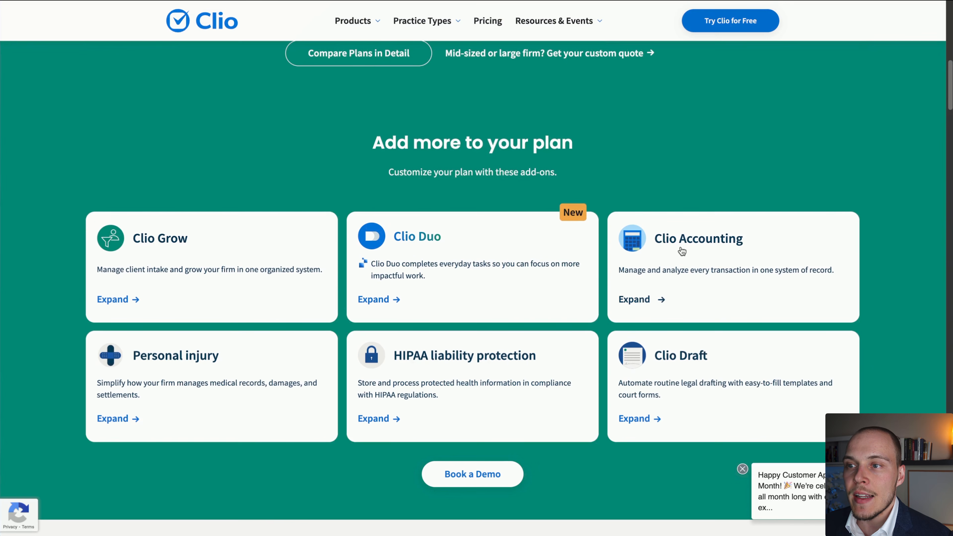
{"action": "mouse_move", "coordinate": [680, 100]}
{"action": "left_mouse_down"}
{"action": "mouse_move", "coordinate": [383, 89]}
{"action": "mouse_move", "coordinate": [389, 261]}
{"action": "mouse_move", "coordinate": [587, 207]}
{"action": "mouse_move", "coordinate": [262, 306]}
{"action": "mouse_move", "coordinate": [313, 153]}
{"action": "mouse_move", "coordinate": [160, 219]}
{"action": "mouse_move", "coordinate": [170, 239]}
{"action": "mouse_move", "coordinate": [102, 240]}
{"action": "mouse_move", "coordinate": [537, 183]}
{"action": "mouse_move", "coordinate": [472, 357]}
{"action": "mouse_move", "coordinate": [503, 250]}
{"action": "mouse_move", "coordinate": [570, 274]}
{"action": "mouse_move", "coordinate": [675, 251]}
{"action": "mouse_move", "coordinate": [682, 277]}
{"action": "mouse_move", "coordinate": [747, 244]}
{"action": "mouse_move", "coordinate": [778, 264]}
{"action": "mouse_move", "coordinate": [748, 241]}
{"action": "mouse_move", "coordinate": [715, 388]}
{"action": "mouse_move", "coordinate": [666, 398]}
{"action": "mouse_move", "coordinate": [454, 379]}
{"action": "mouse_move", "coordinate": [490, 362]}
{"action": "mouse_move", "coordinate": [496, 394]}
{"action": "mouse_move", "coordinate": [503, 357]}
{"action": "mouse_move", "coordinate": [368, 396]}
{"action": "mouse_move", "coordinate": [106, 373]}
{"action": "mouse_move", "coordinate": [109, 387]}
{"action": "mouse_move", "coordinate": [234, 379]}
{"action": "mouse_move", "coordinate": [247, 393]}
{"action": "left_mouse_up"}
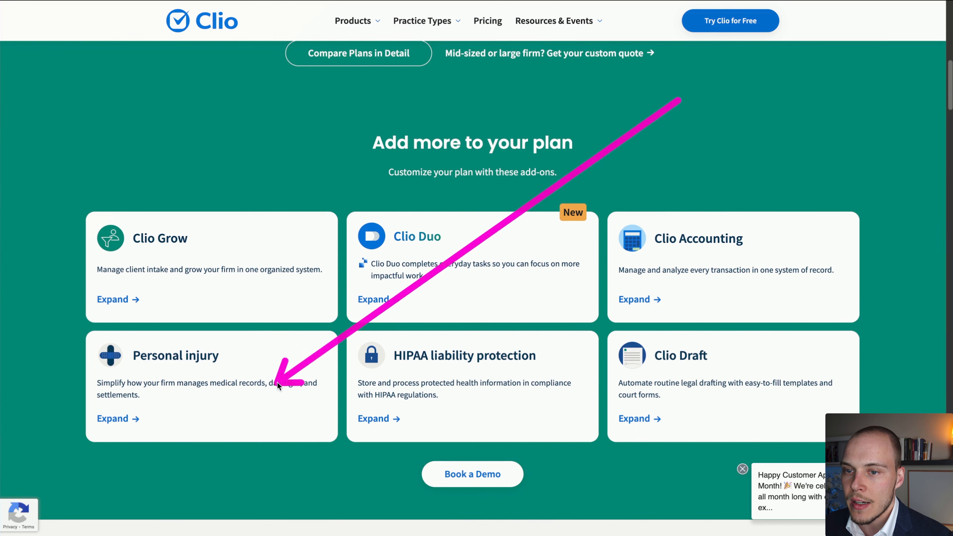
- Examine the monthly plan cards again, weighing the Advanced and Complete plans against the available add-ons
{"action": "scroll", "coordinate": [599, 192], "scroll_direction": "up", "scroll_amount": 10}
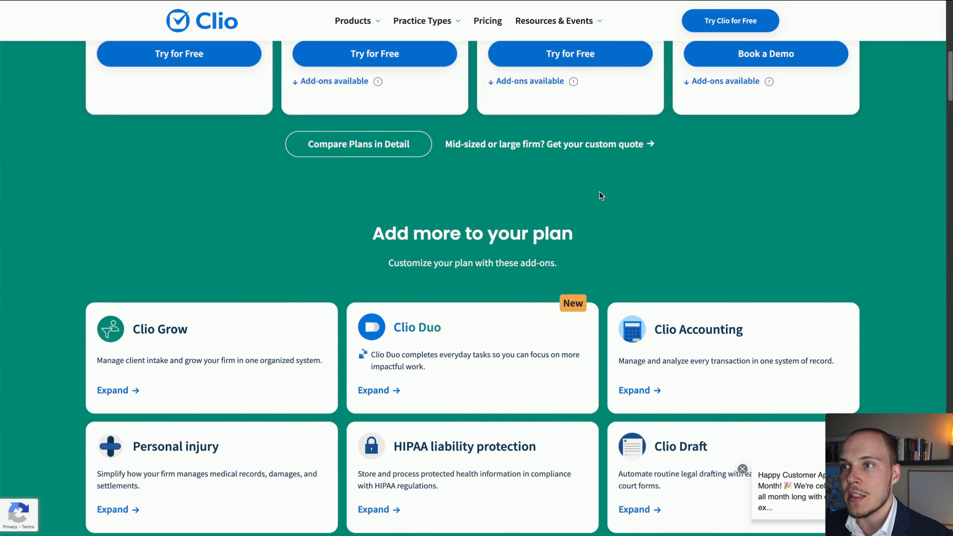
{"action": "scroll", "coordinate": [887, 221], "scroll_direction": "up", "scroll_amount": 2}
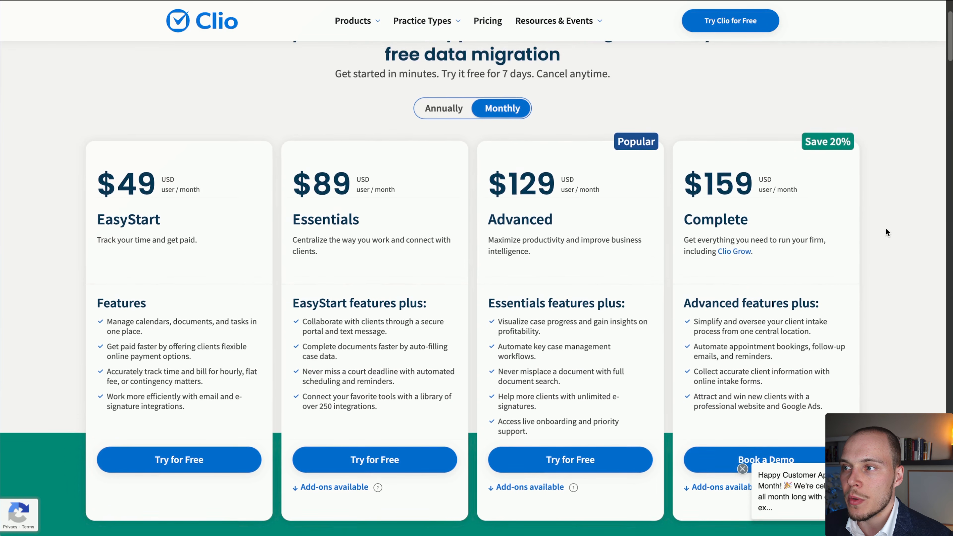
{"action": "mouse_move", "coordinate": [876, 230]}
{"action": "left_mouse_down"}
{"action": "mouse_move", "coordinate": [600, 107]}
{"action": "mouse_move", "coordinate": [587, 251]}
{"action": "mouse_move", "coordinate": [563, 190]}
{"action": "mouse_move", "coordinate": [557, 213]}
{"action": "left_mouse_up"}
{"action": "scroll", "coordinate": [881, 166], "scroll_direction": "up", "scroll_amount": 2}
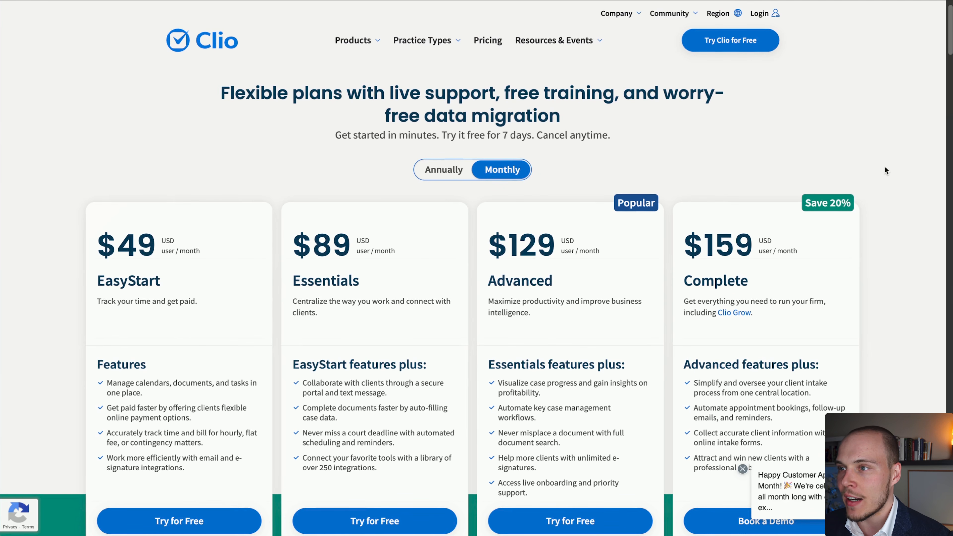
{"action": "scroll", "coordinate": [888, 166], "scroll_direction": "down", "scroll_amount": 1}
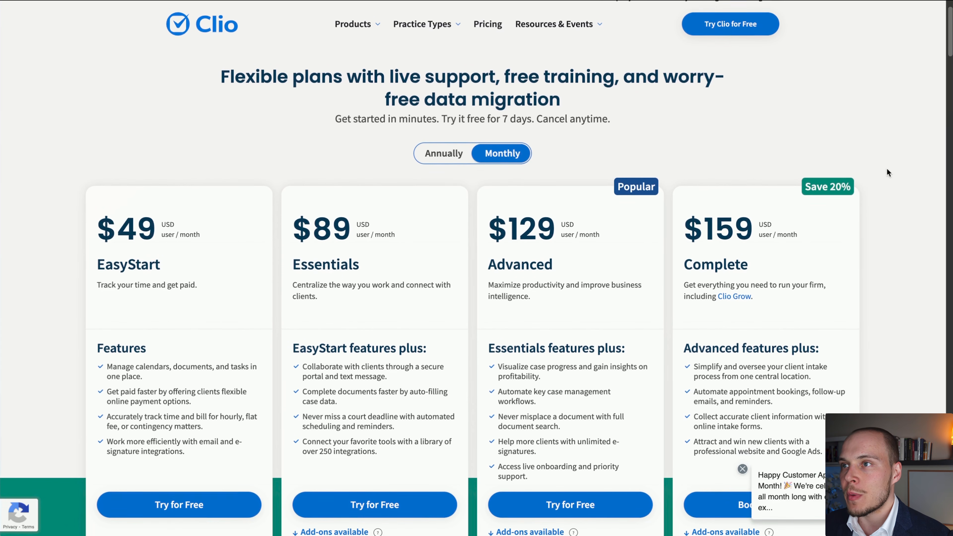
{"action": "scroll", "coordinate": [888, 169], "scroll_direction": "down", "scroll_amount": 10}
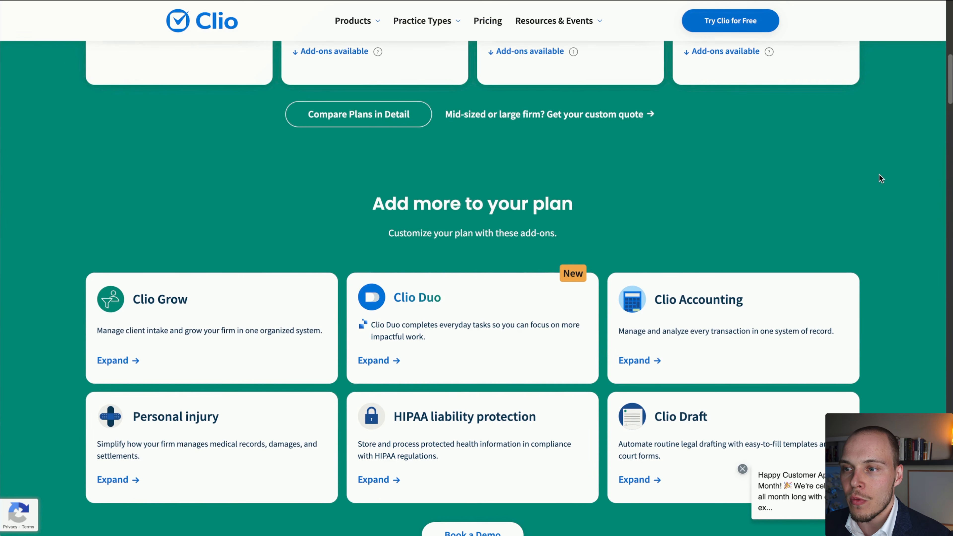
{"action": "scroll", "coordinate": [873, 175], "scroll_direction": "up", "scroll_amount": 5}
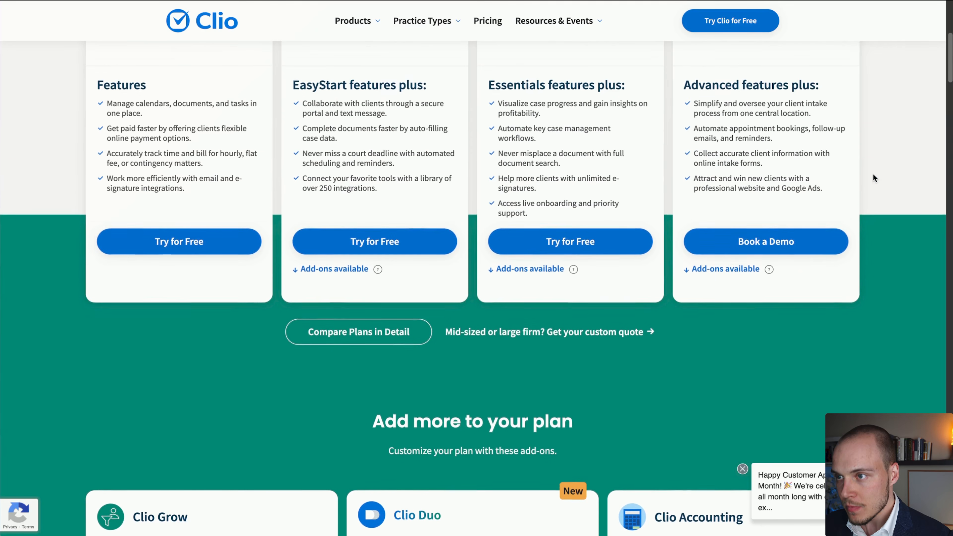
{"action": "scroll", "coordinate": [874, 170], "scroll_direction": "up", "scroll_amount": 1}
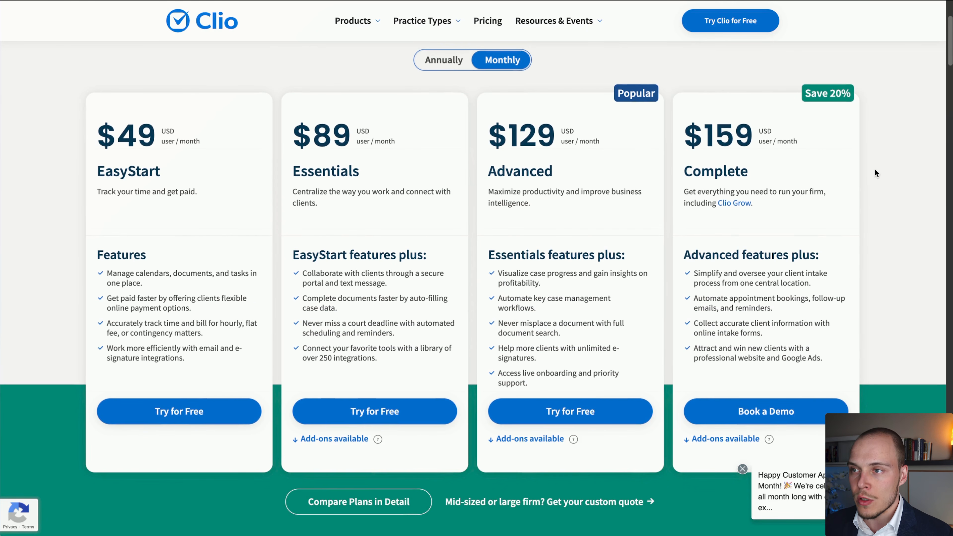
{"action": "scroll", "coordinate": [878, 171], "scroll_direction": "up", "scroll_amount": 1}
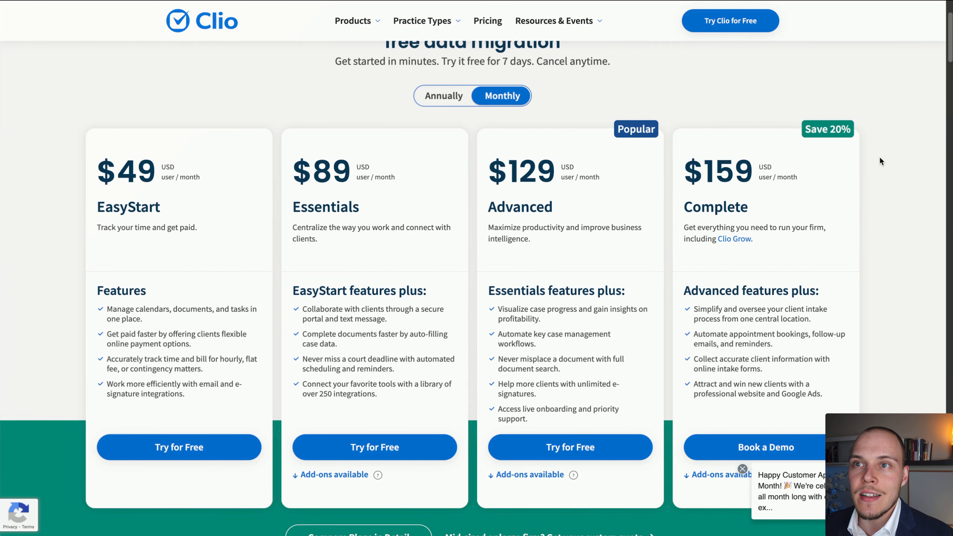
{"action": "scroll", "coordinate": [881, 161], "scroll_direction": "up", "scroll_amount": 1}
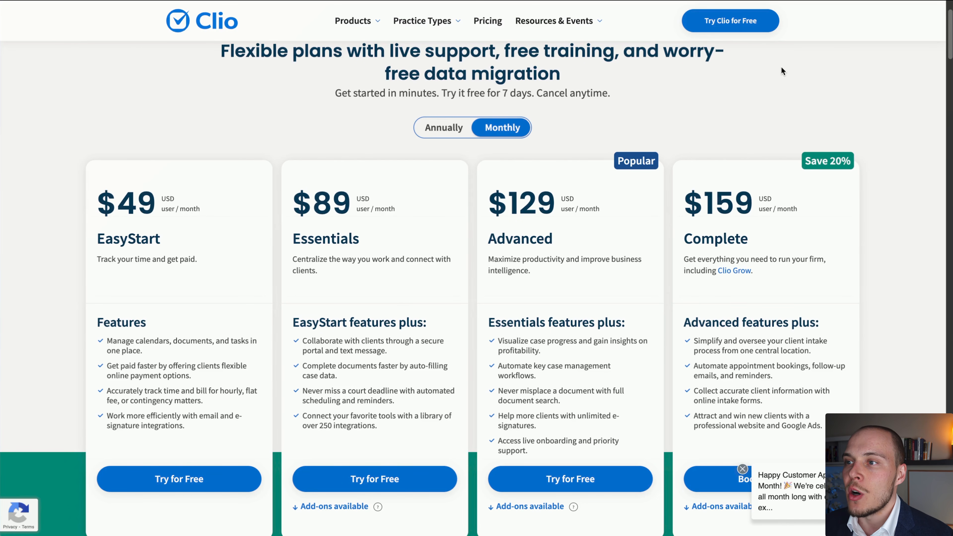
{"action": "mouse_move", "coordinate": [807, 69]}
{"action": "left_mouse_down"}
{"action": "mouse_move", "coordinate": [677, 98]}
{"action": "mouse_move", "coordinate": [585, 214]}
{"action": "mouse_move", "coordinate": [592, 150]}
{"action": "left_mouse_up"}
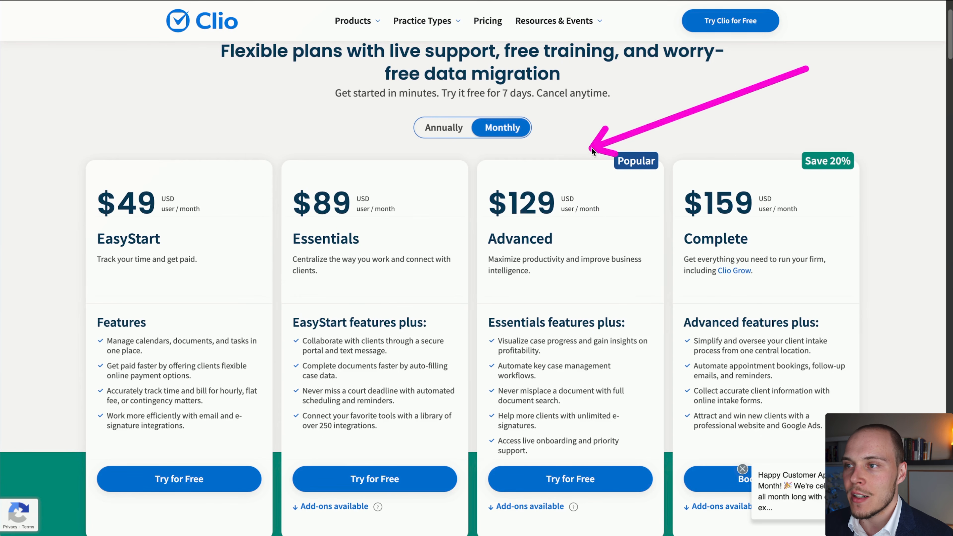
{"action": "left_click_drag", "start_coordinate": [796, 71], "coordinate": [695, 184]}
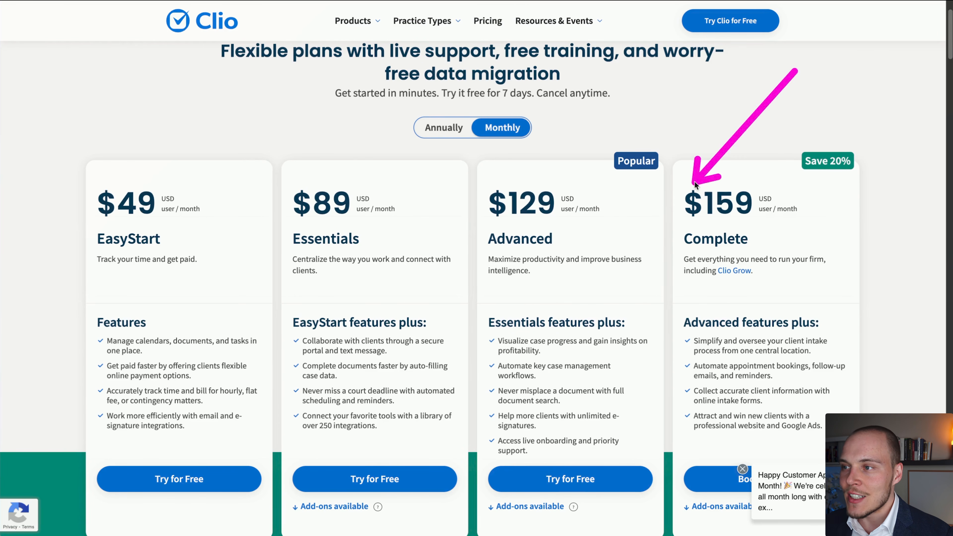
{"action": "scroll", "coordinate": [701, 90], "scroll_direction": "up", "scroll_amount": 3}
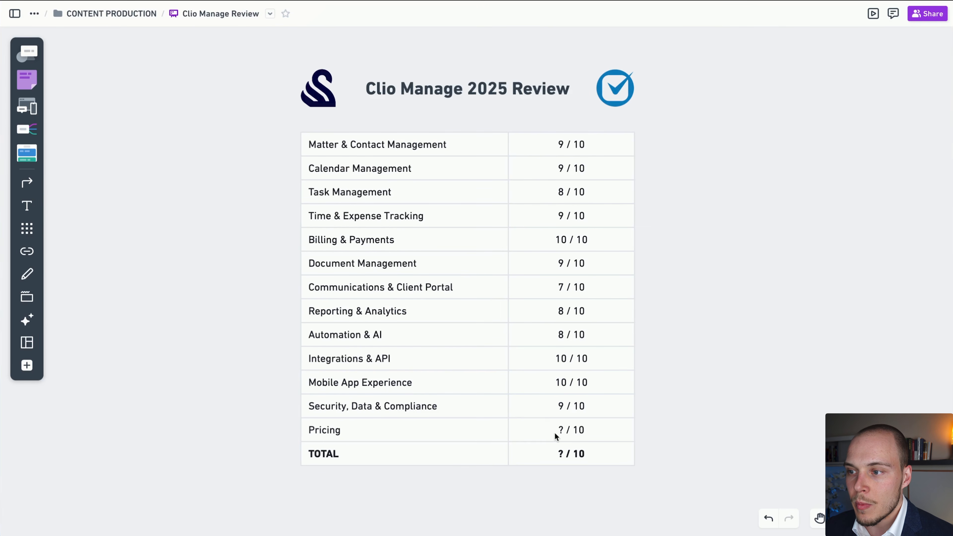
- Set the Pricing score to 7 / 10 in the Clio Manage 2025 Review table
{"action": "double_click", "coordinate": [563, 430]}
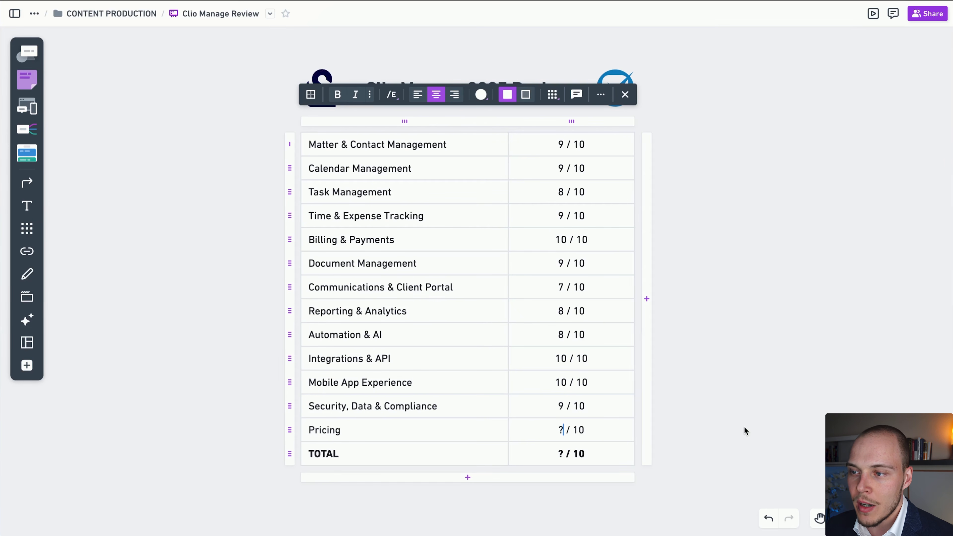
{"action": "key", "text": "BackSpace"}
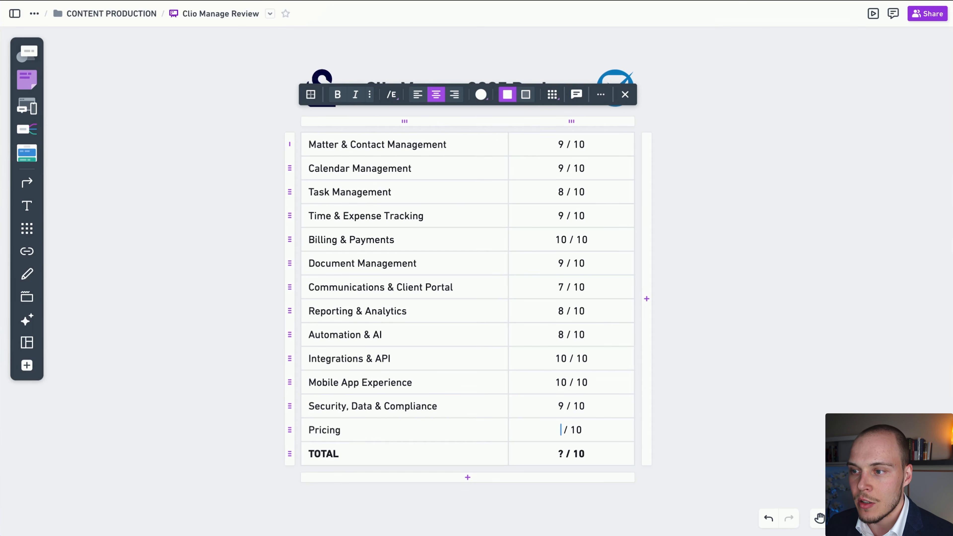
{"action": "type", "text": "7"}
{"action": "left_click", "coordinate": [757, 391]}
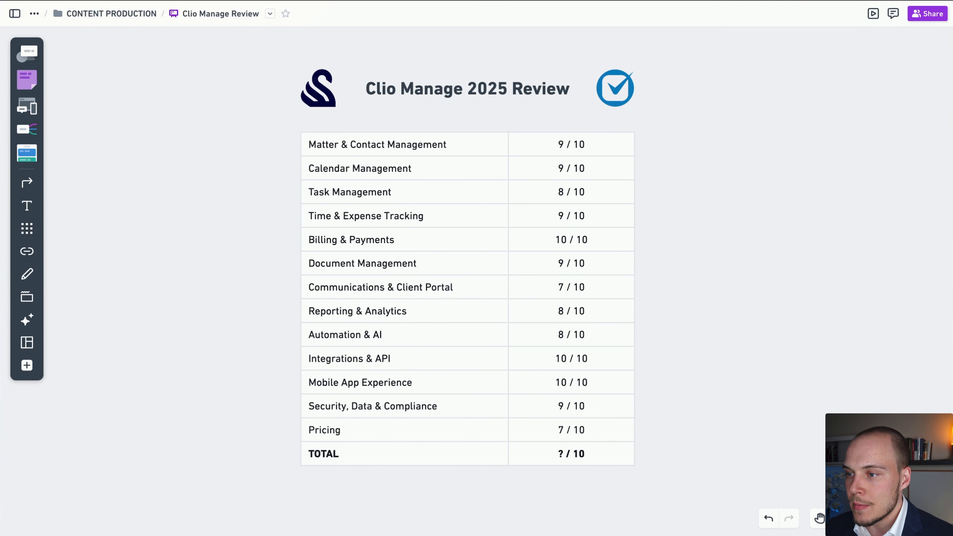
- Set the TOTAL score to 8.7 / 10 in the review table
{"action": "scroll", "coordinate": [672, 348], "scroll_direction": "down", "scroll_amount": 1}
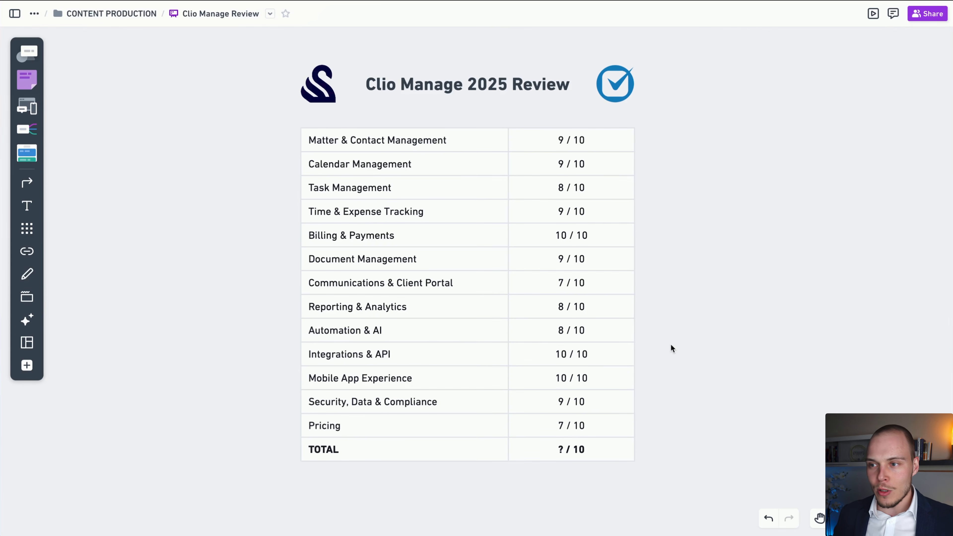
{"action": "left_click", "coordinate": [564, 449]}
{"action": "left_click", "coordinate": [564, 449]}
{"action": "key", "text": "shift+Left"}
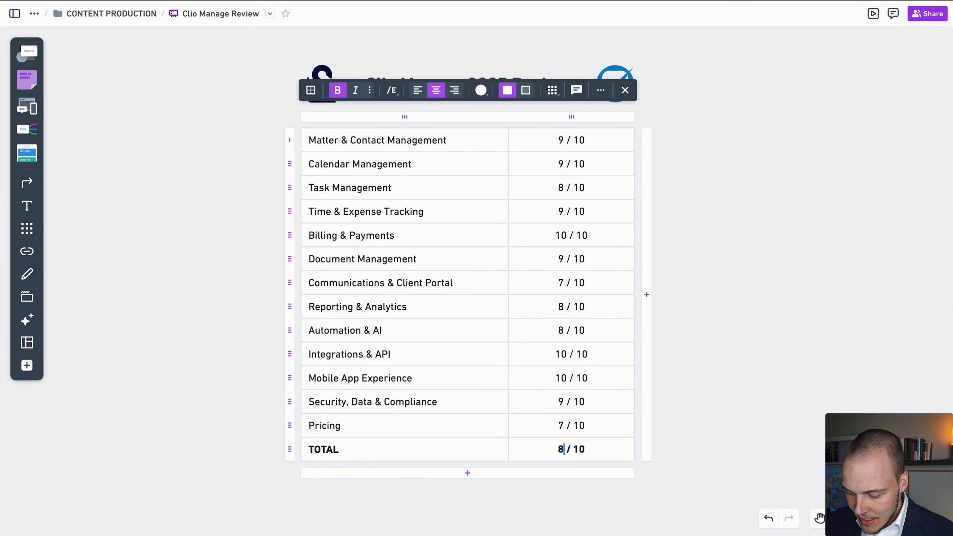
{"action": "type", "text": "8.7"}
{"action": "left_click", "coordinate": [784, 324]}
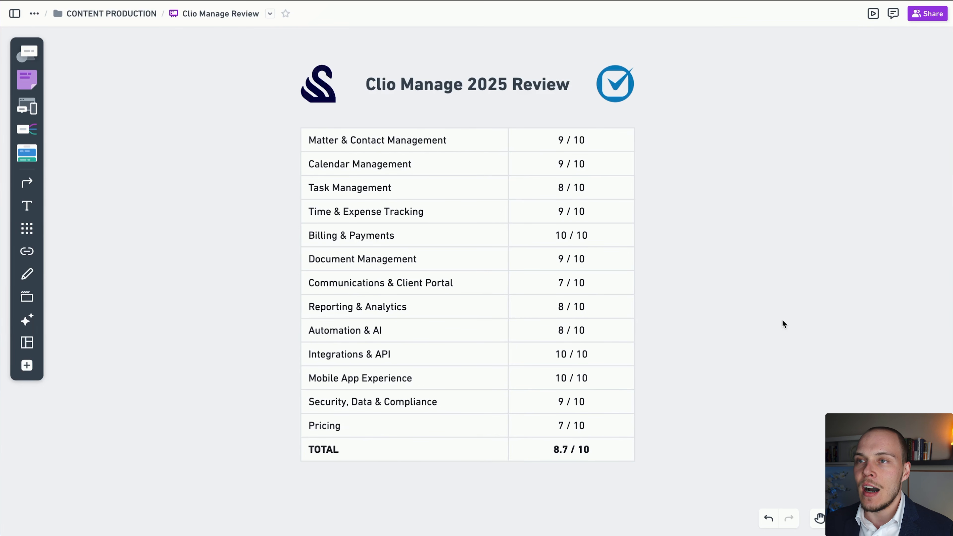